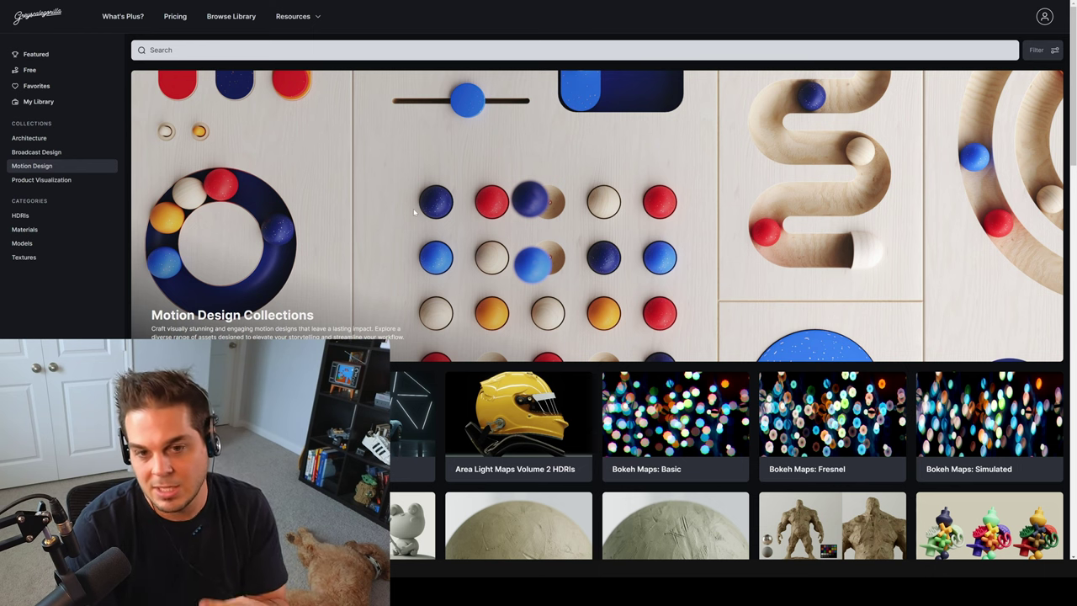
Step: Browse the Motion Design collections and open the Clay Rough collection to look through its materials
{"action": "scroll", "coordinate": [654, 334], "scroll_direction": "down", "scroll_amount": 6}
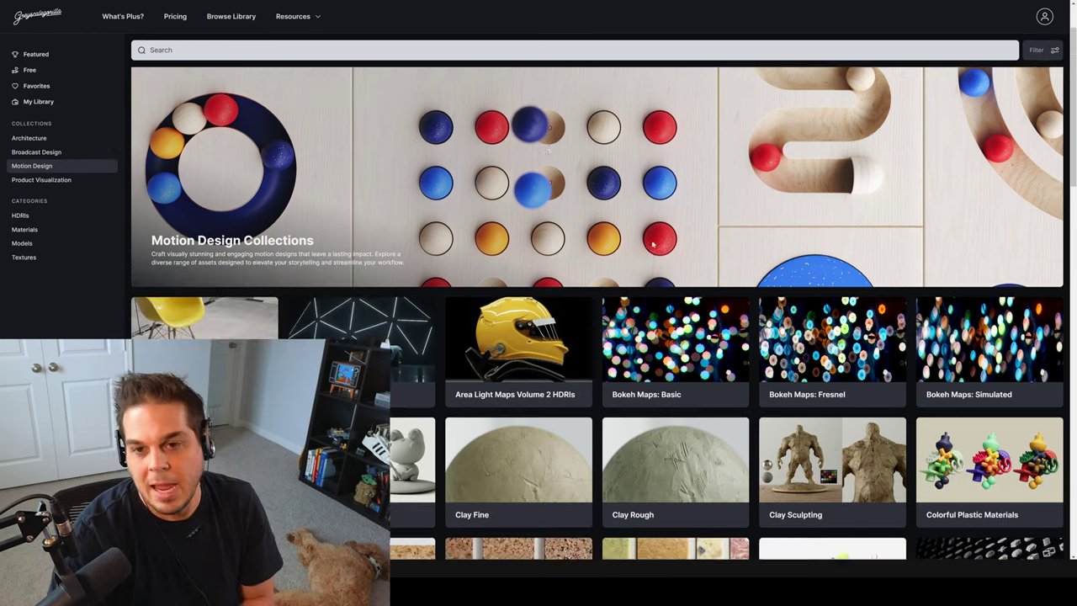
{"action": "scroll", "coordinate": [654, 334], "scroll_direction": "up", "scroll_amount": 3}
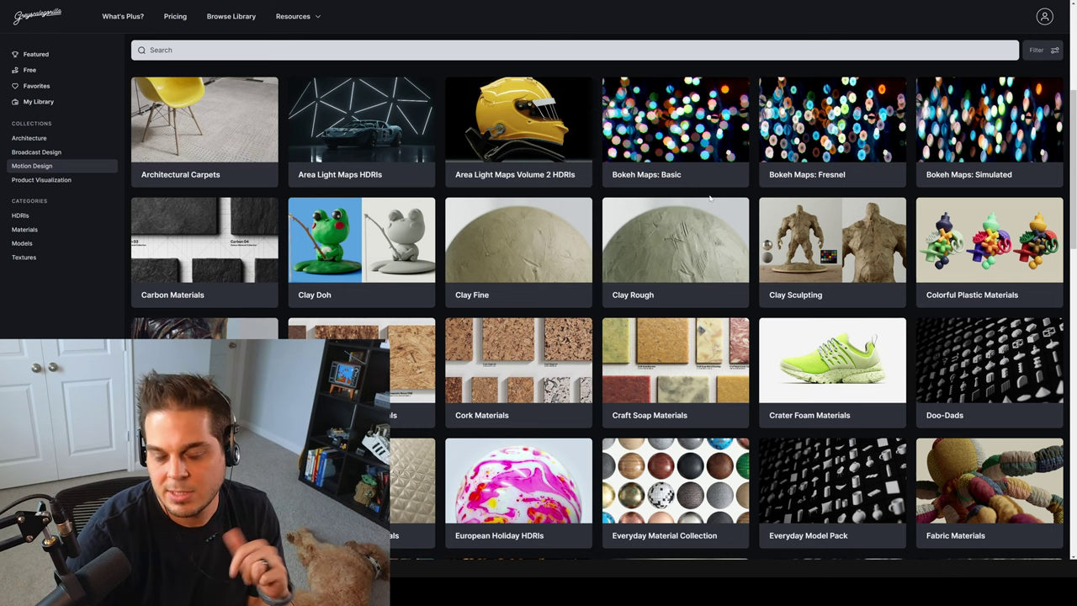
{"action": "scroll", "coordinate": [542, 328], "scroll_direction": "down", "scroll_amount": 4}
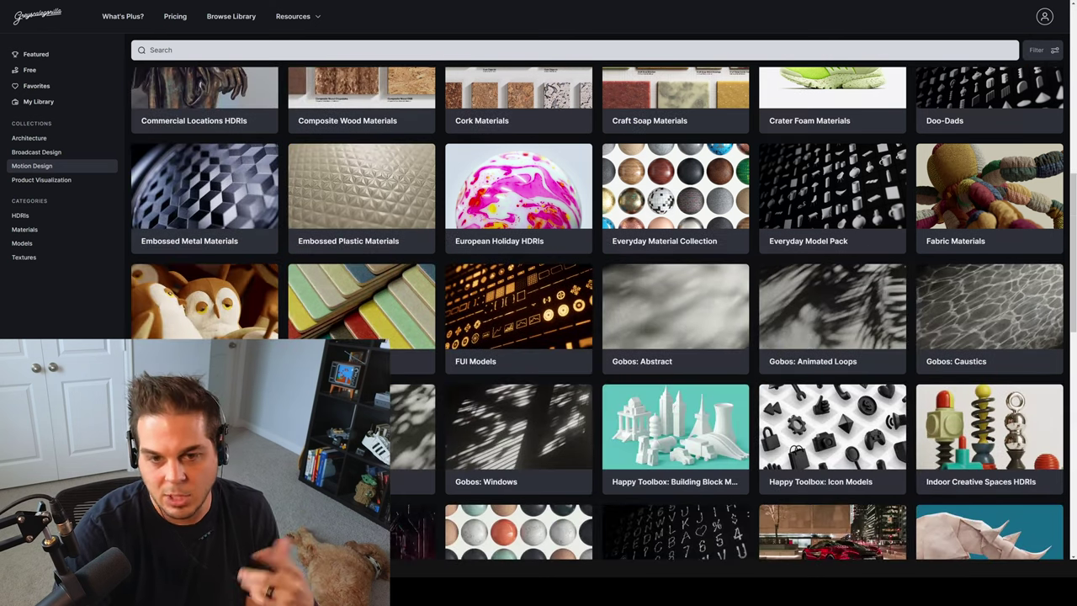
{"action": "scroll", "coordinate": [479, 337], "scroll_direction": "up", "scroll_amount": 3}
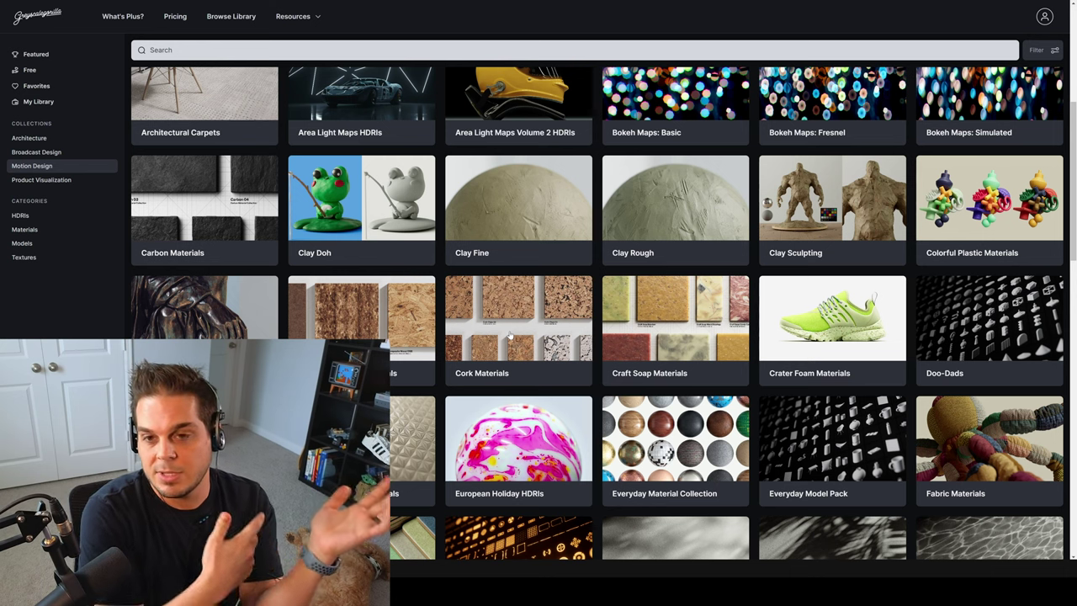
{"action": "left_click", "coordinate": [664, 244]}
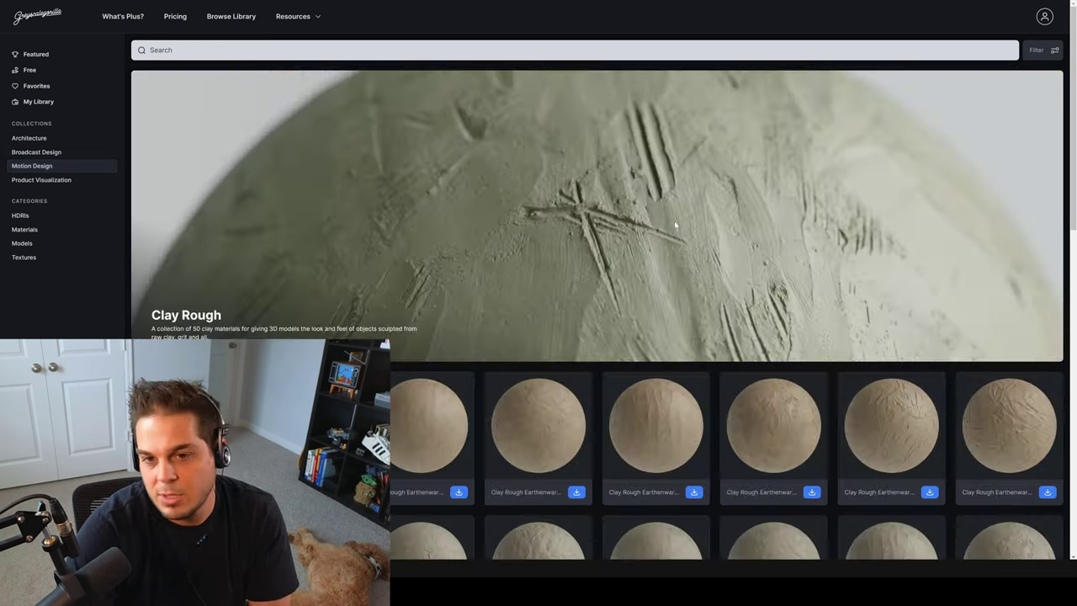
{"action": "scroll", "coordinate": [664, 247], "scroll_direction": "down", "scroll_amount": 10}
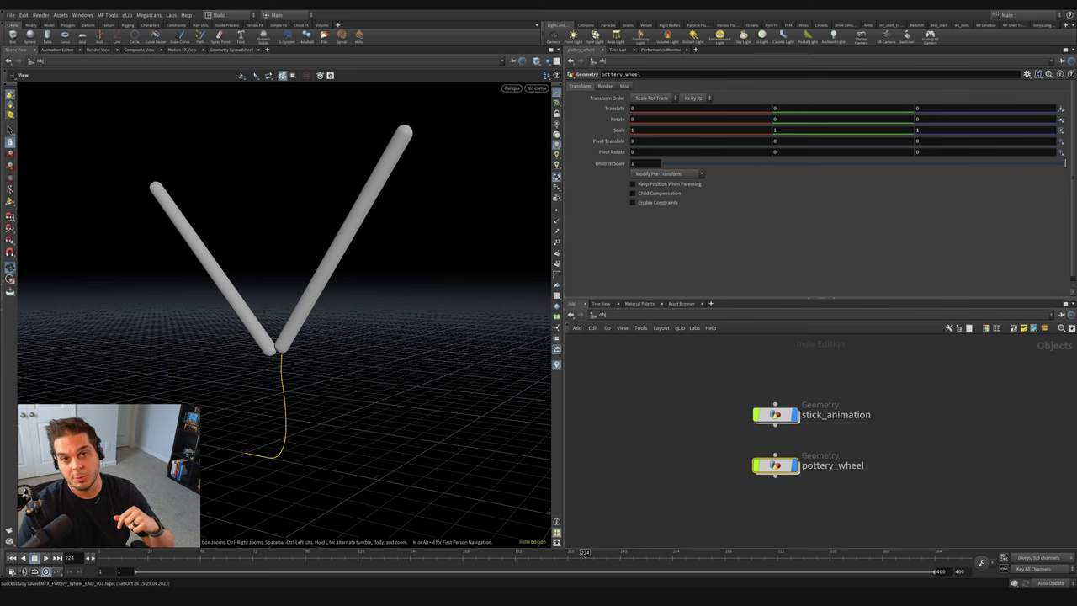
Step: Switch to the MFX_Pottery_Tutorial project folder, review the START and END scene files, and open the geo folder
{"action": "key", "text": "alt+Tab"}
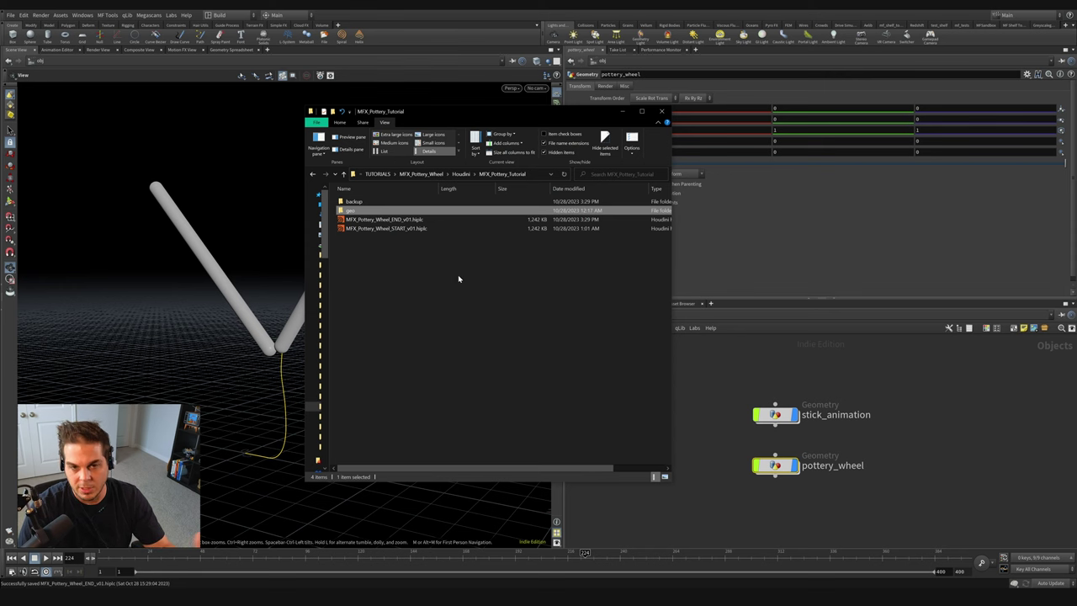
{"action": "left_click", "coordinate": [391, 228]}
{"action": "left_click", "coordinate": [396, 220]}
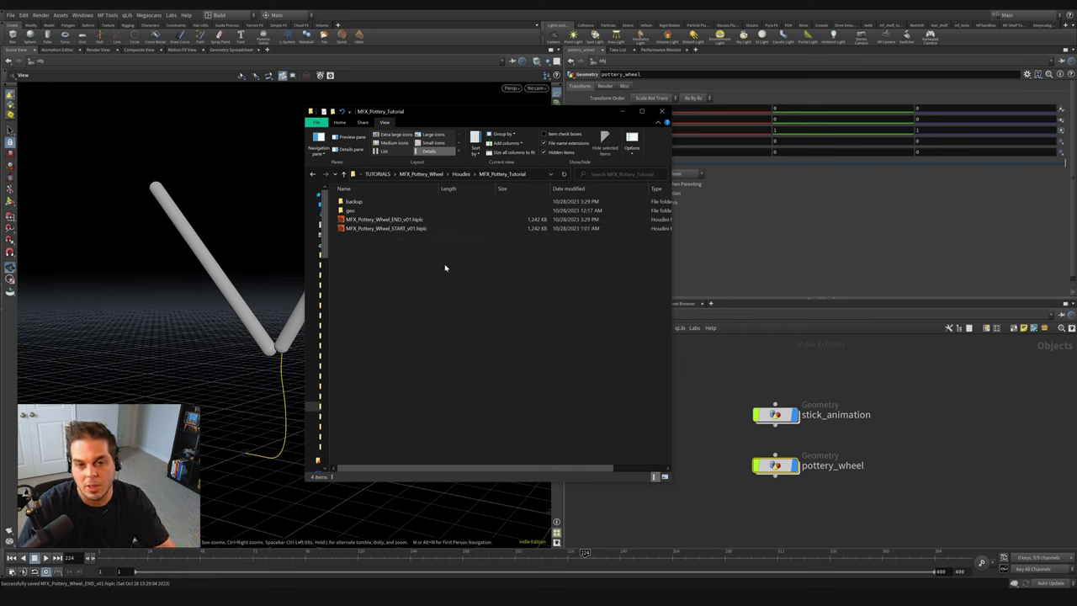
{"action": "left_click", "coordinate": [350, 211]}
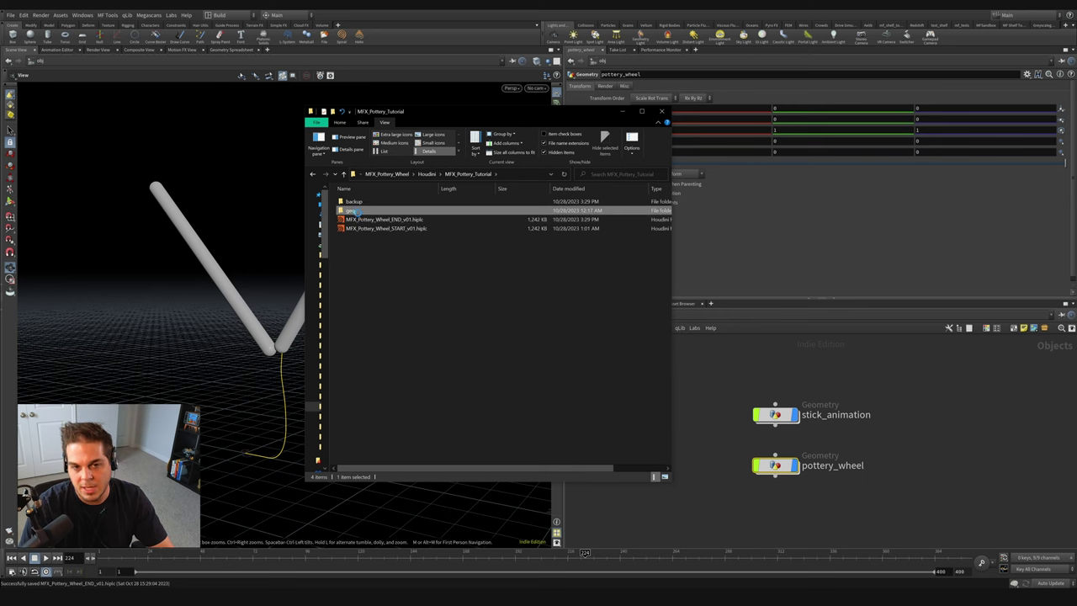
{"action": "double_click", "coordinate": [350, 211]}
{"action": "left_click_drag", "start_coordinate": [472, 111], "coordinate": [495, 466]}
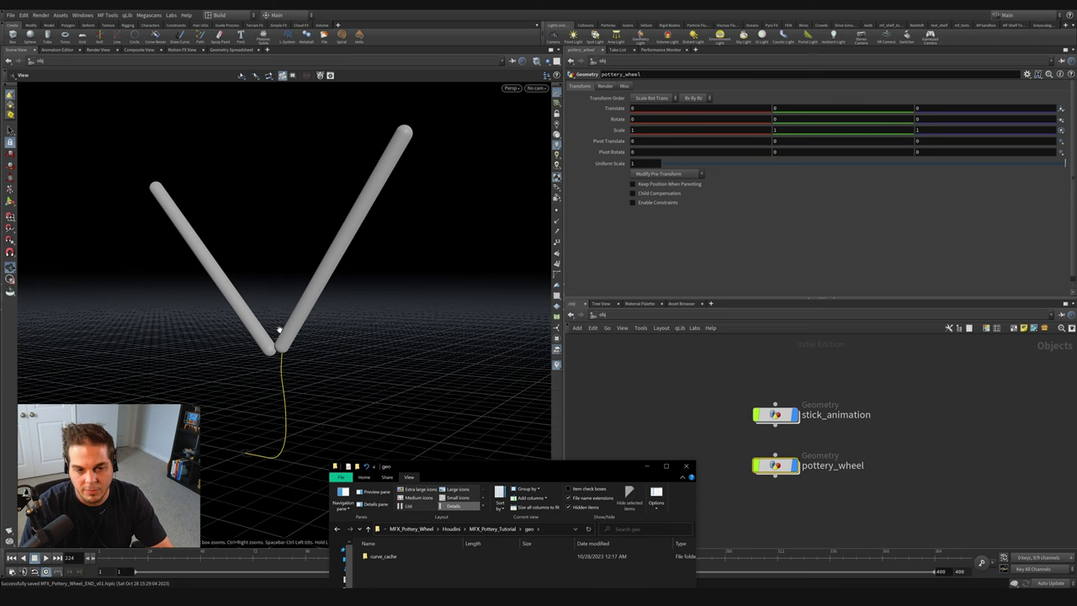
Step: Show the network tree list in Houdini, collapse its object branches, and inspect the pottery_wheel and stick_animation objects
{"action": "mouse_move", "coordinate": [313, 353]}
{"action": "left_mouse_down"}
{"action": "mouse_move", "coordinate": [285, 368]}
{"action": "mouse_move", "coordinate": [308, 344]}
{"action": "mouse_move", "coordinate": [339, 354]}
{"action": "mouse_move", "coordinate": [294, 345]}
{"action": "mouse_move", "coordinate": [308, 342]}
{"action": "left_mouse_up"}
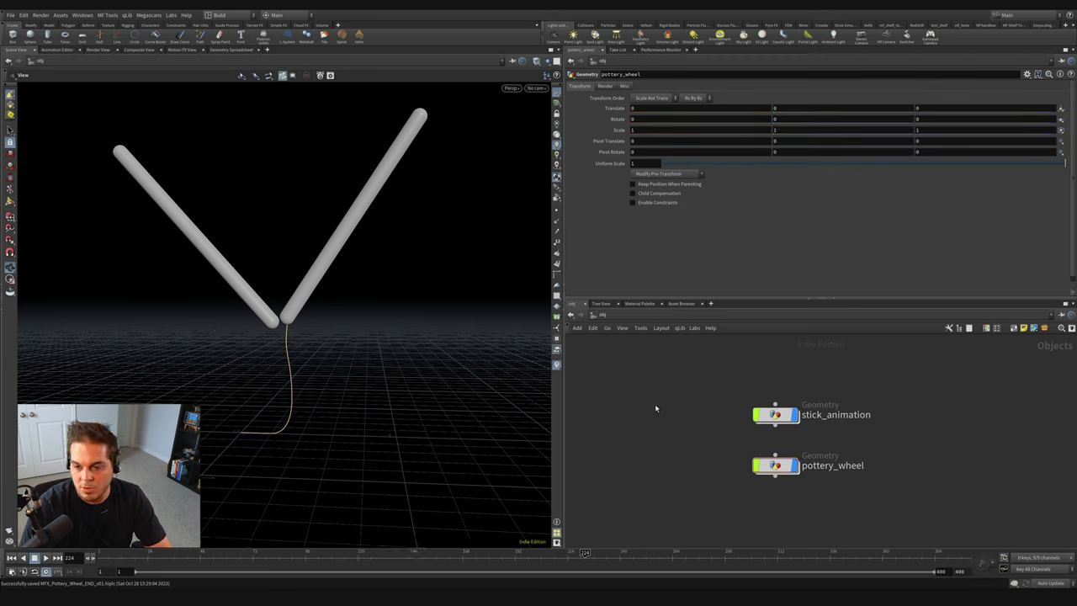
{"action": "left_click", "coordinate": [959, 328]}
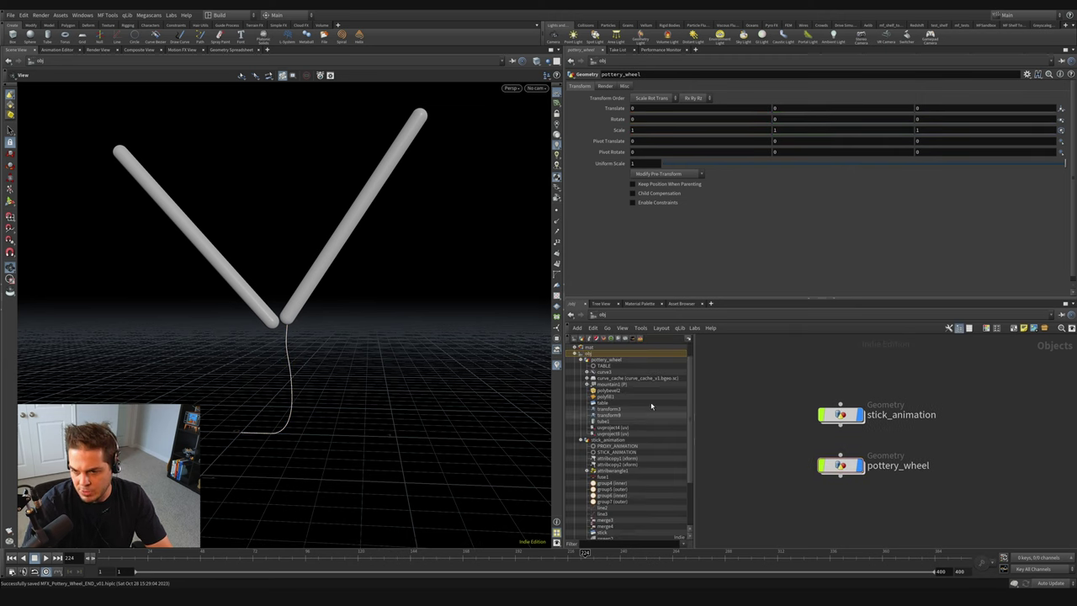
{"action": "left_click", "coordinate": [581, 360]}
{"action": "left_click", "coordinate": [582, 384]}
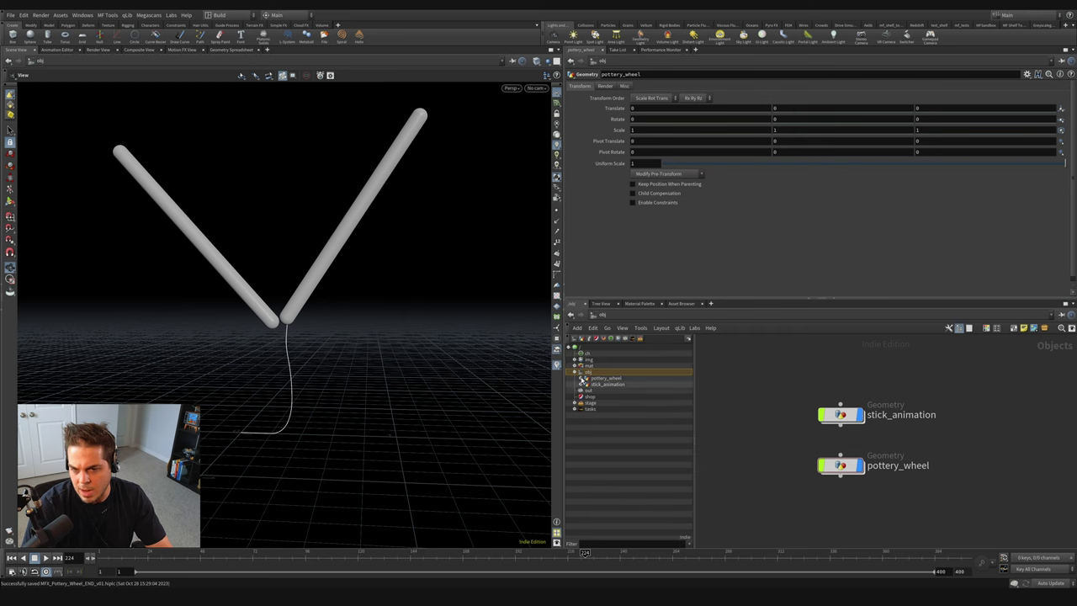
{"action": "left_click", "coordinate": [637, 378]}
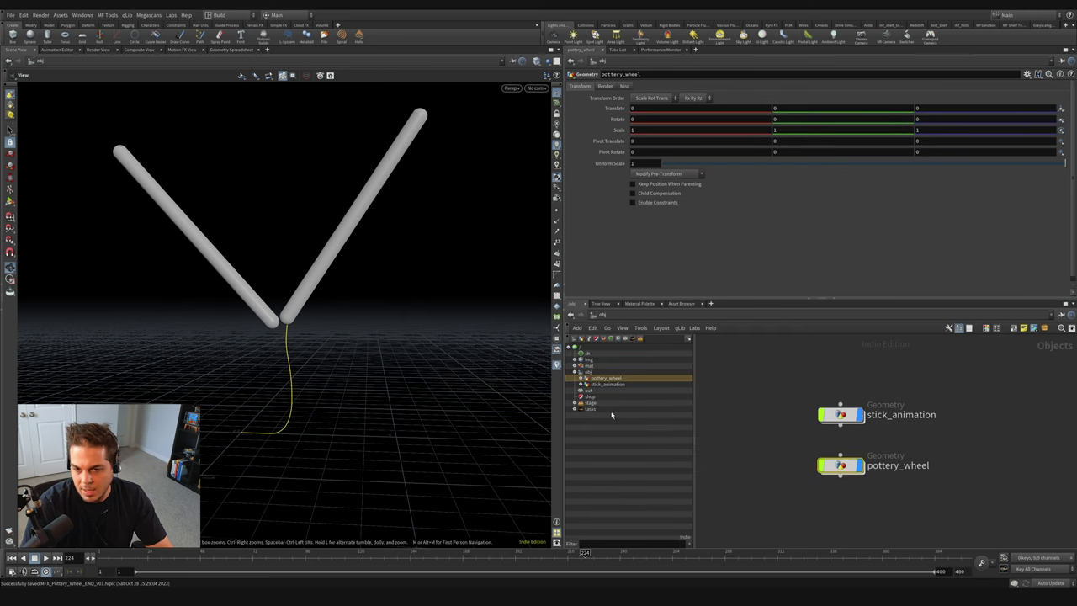
{"action": "left_click", "coordinate": [603, 385]}
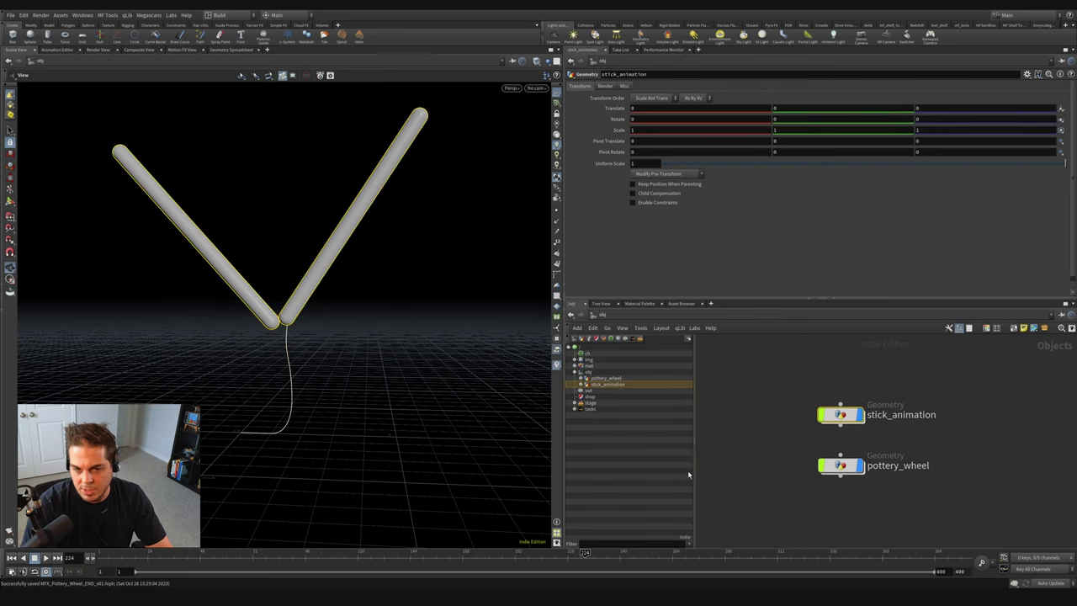
Step: Inside stick_animation, compare the PROXY_ANIMATION and STICK_ANIMATION outputs, scrubbing the timeline to examine the stick motion
{"action": "double_click", "coordinate": [840, 416]}
{"action": "left_click_drag", "start_coordinate": [252, 553], "coordinate": [102, 553]}
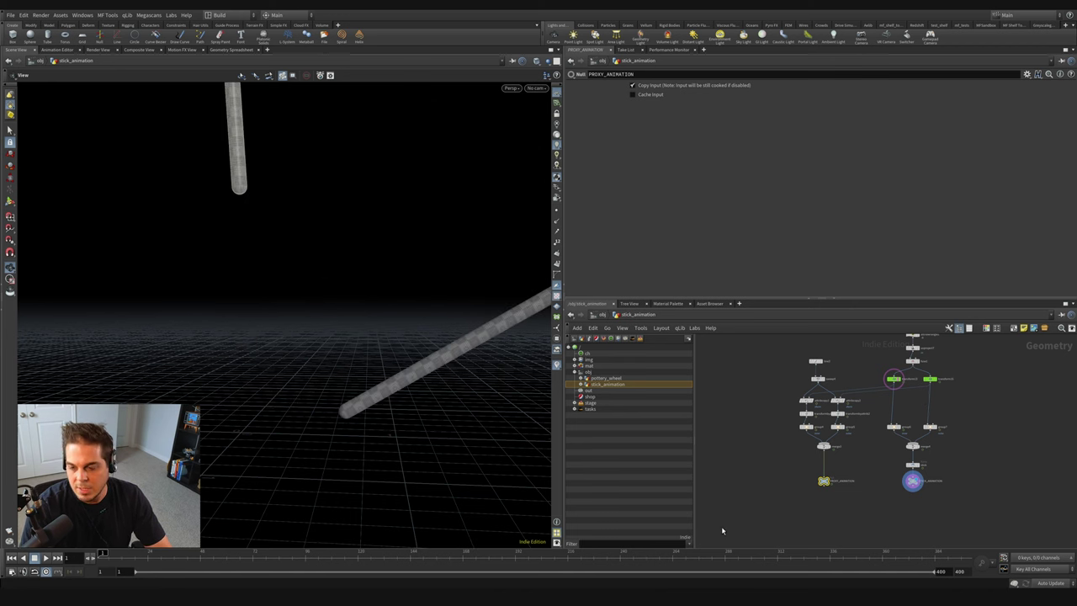
{"action": "scroll", "coordinate": [877, 452], "scroll_direction": "up", "scroll_amount": 4}
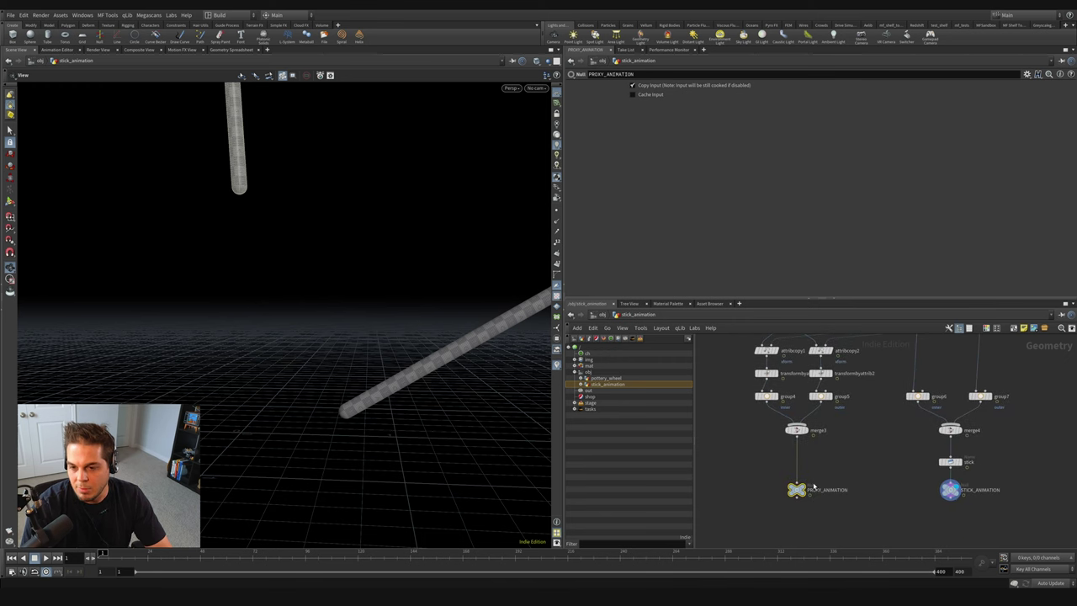
{"action": "left_click", "coordinate": [804, 489]}
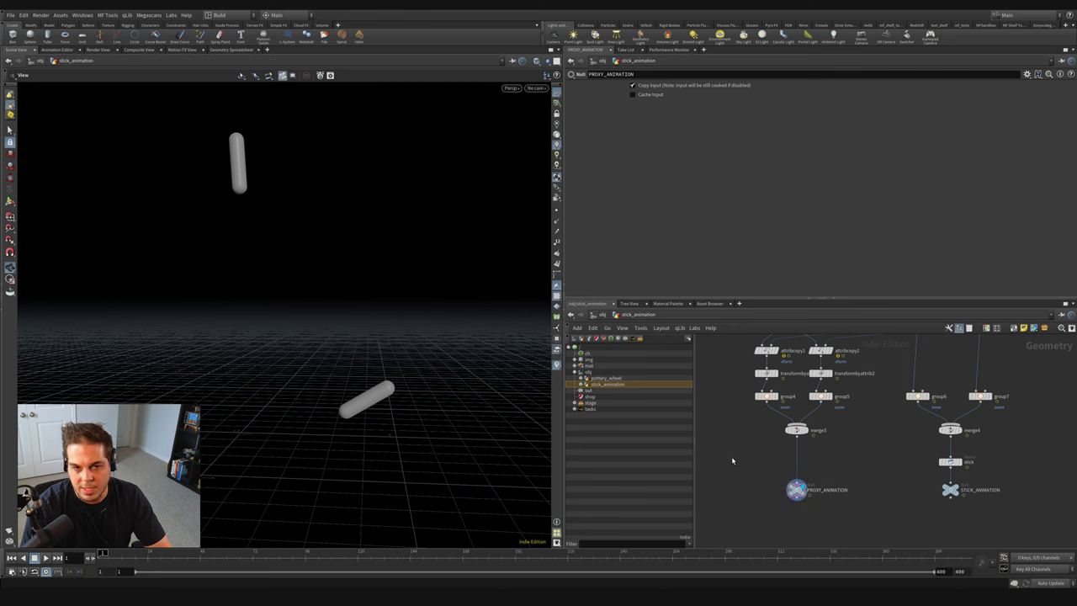
{"action": "left_click_drag", "start_coordinate": [156, 561], "coordinate": [523, 559]}
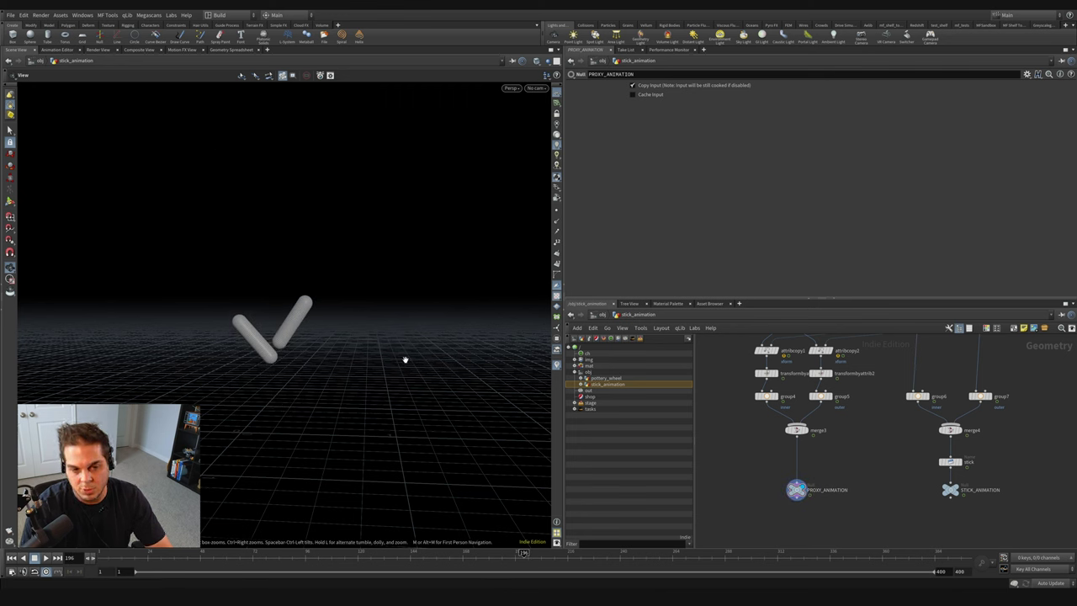
{"action": "left_click_drag", "start_coordinate": [404, 559], "coordinate": [536, 558]}
{"action": "left_click", "coordinate": [950, 490]}
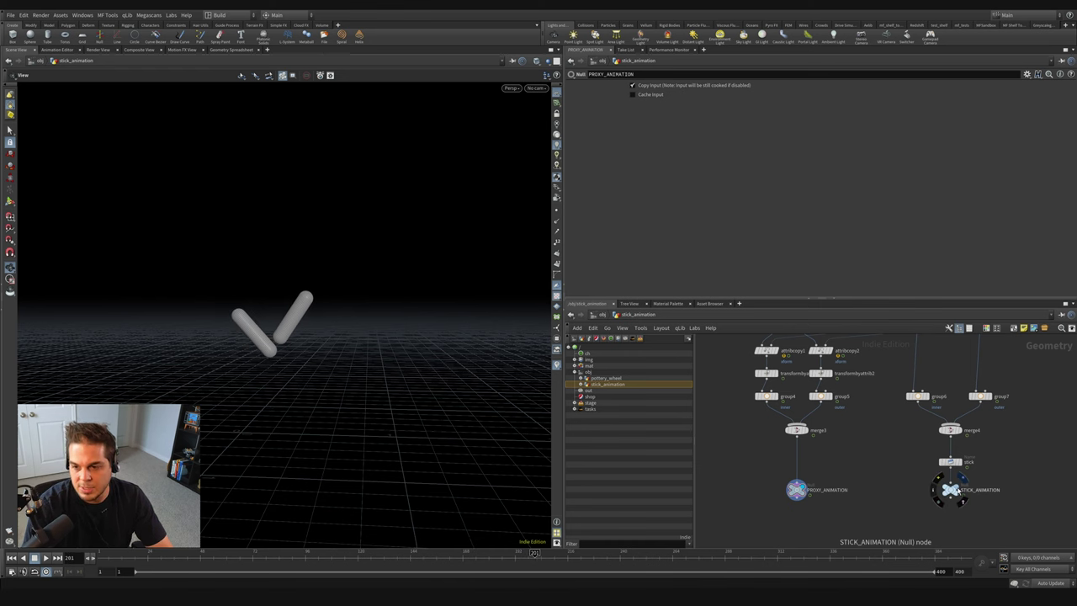
{"action": "left_click", "coordinate": [957, 490]}
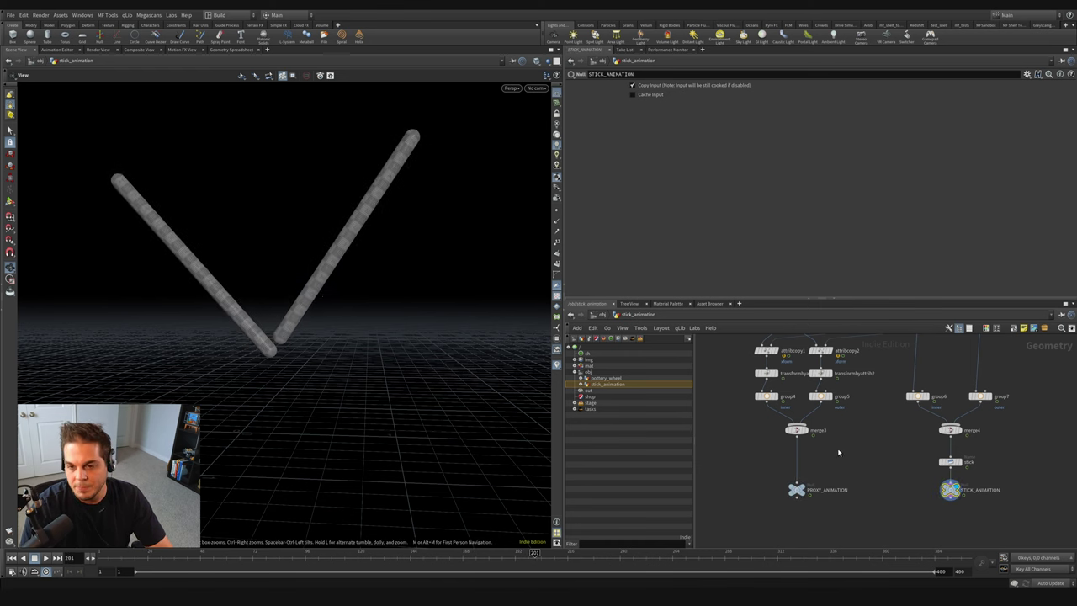
Step: Return to the object level and enter the pottery_wheel network to examine the cached curve and table geometry
{"action": "left_click", "coordinate": [601, 315]}
{"action": "left_click", "coordinate": [845, 467]}
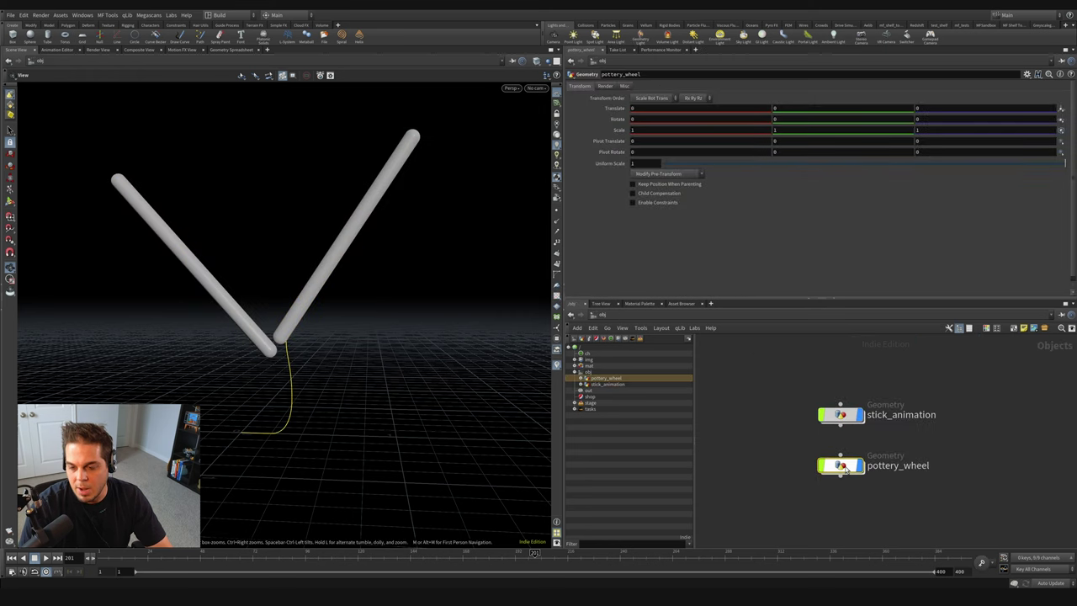
{"action": "double_click", "coordinate": [846, 469]}
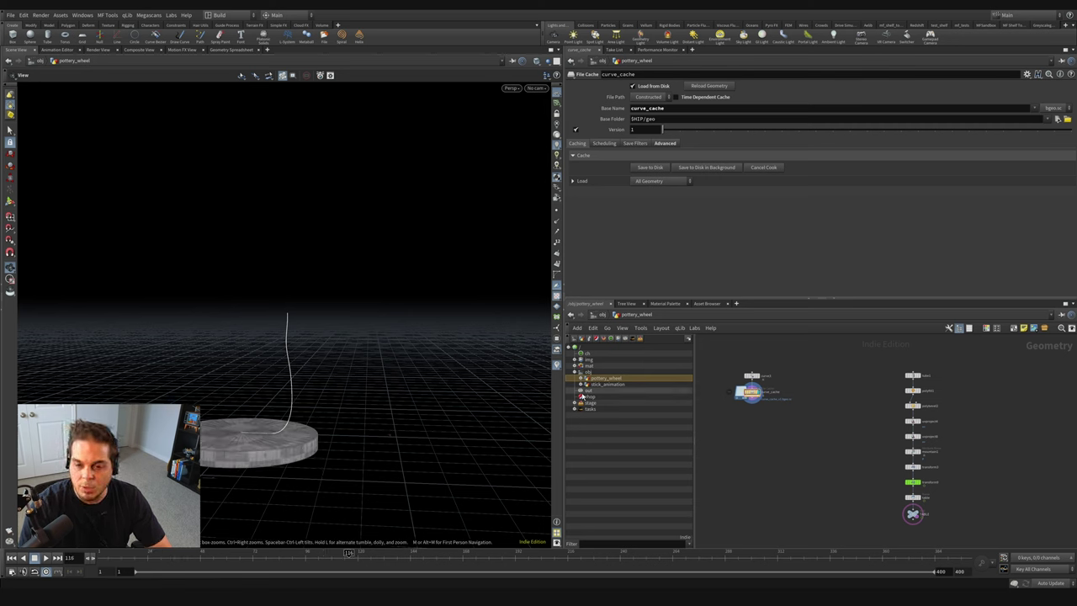
Step: Open the stage network and examine the lights and rendered pottery scene from several angles
{"action": "left_click", "coordinate": [591, 404]}
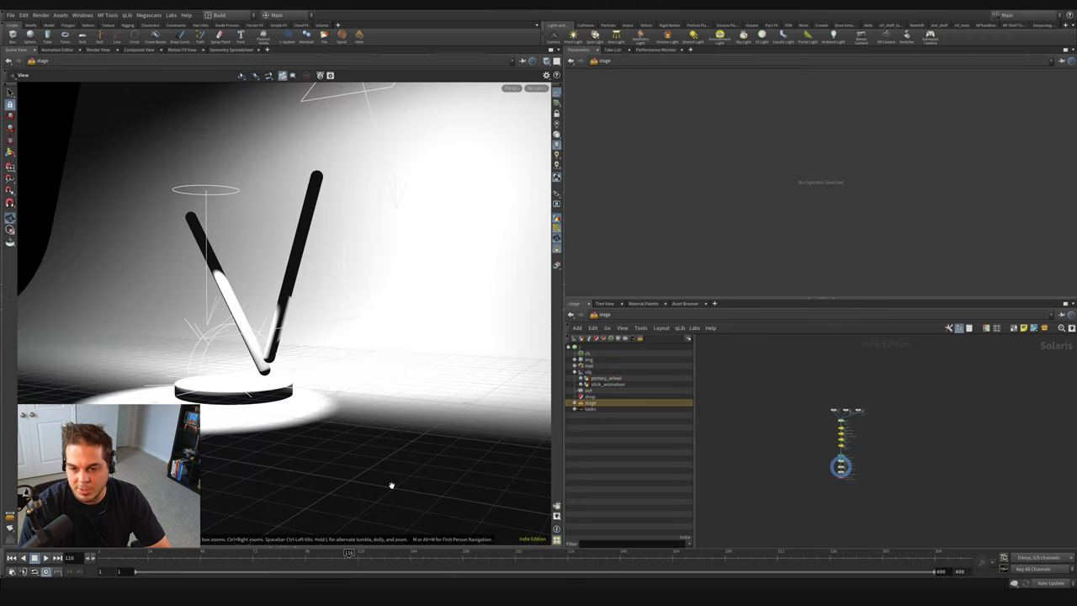
{"action": "scroll", "coordinate": [863, 438], "scroll_direction": "up", "scroll_amount": 5}
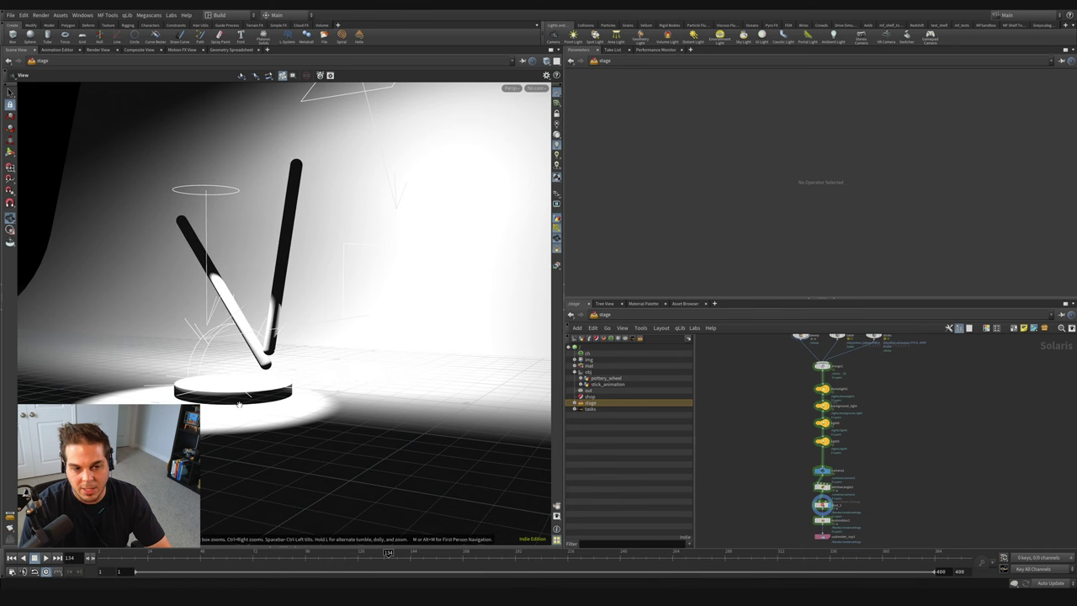
{"action": "mouse_move", "coordinate": [260, 371]}
{"action": "left_mouse_down"}
{"action": "mouse_move", "coordinate": [391, 386]}
{"action": "mouse_move", "coordinate": [383, 375]}
{"action": "left_mouse_up"}
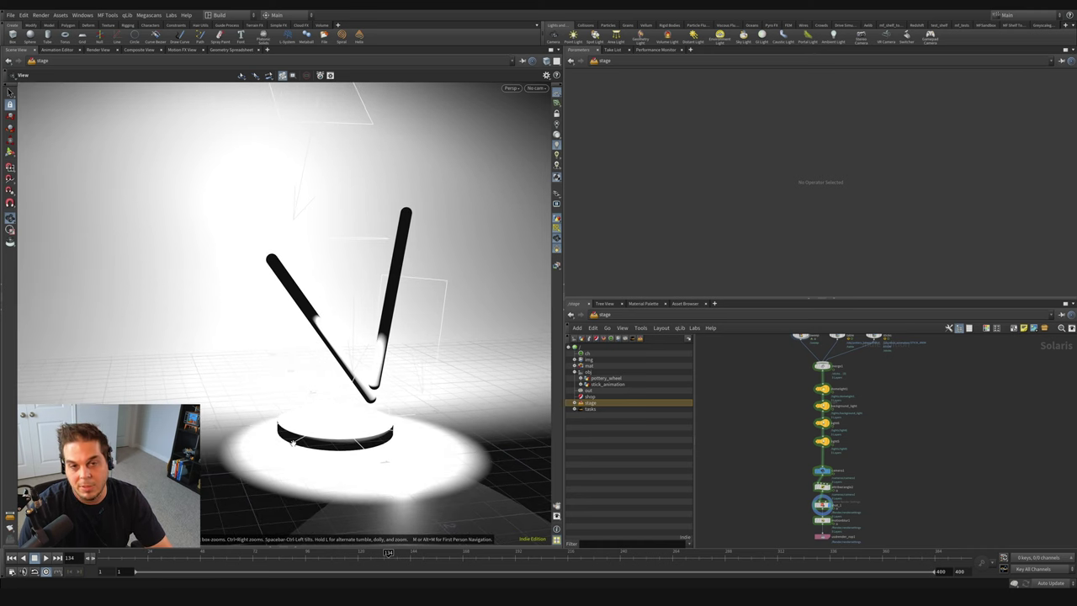
{"action": "left_click_drag", "start_coordinate": [362, 415], "coordinate": [320, 401]}
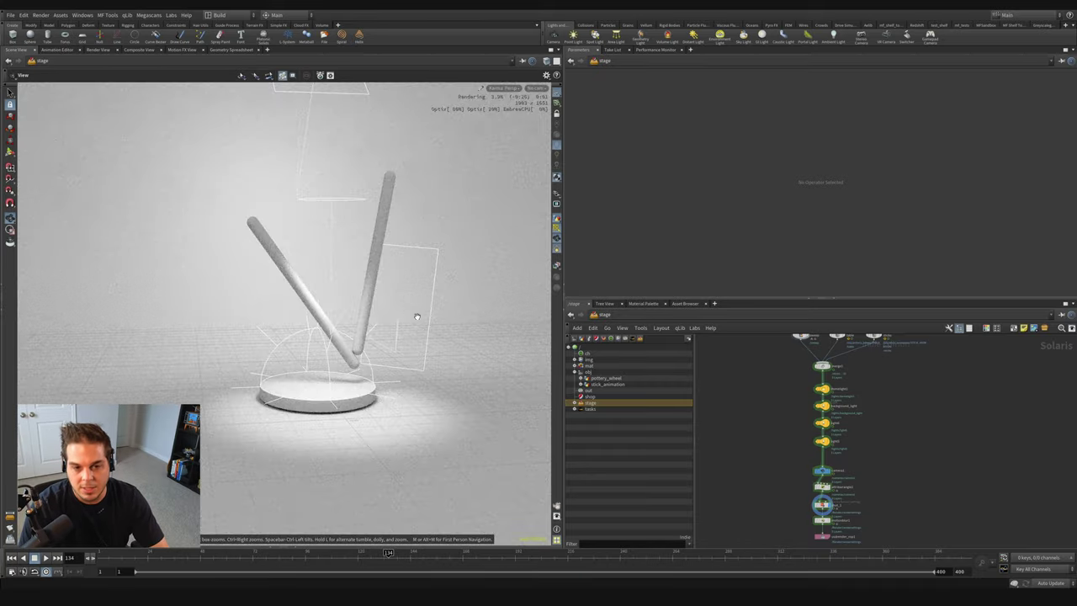
{"action": "left_click_drag", "start_coordinate": [363, 388], "coordinate": [300, 380]}
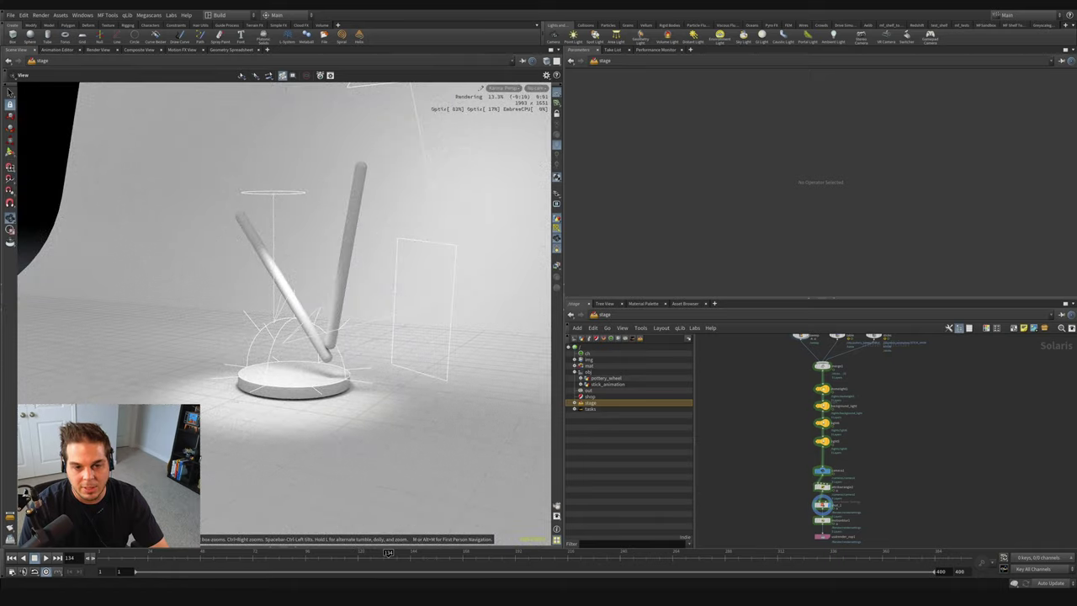
{"action": "left_click_drag", "start_coordinate": [302, 359], "coordinate": [352, 384]}
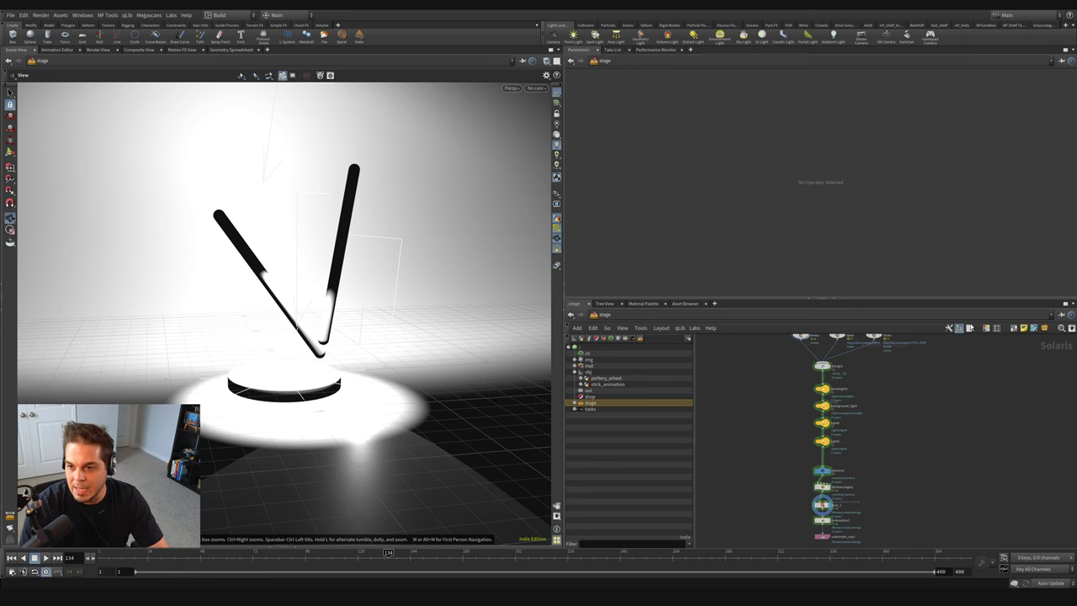
Step: From the object level, hide the network tree list, reopen the pottery_wheel network and save the scene
{"action": "left_click", "coordinate": [590, 372]}
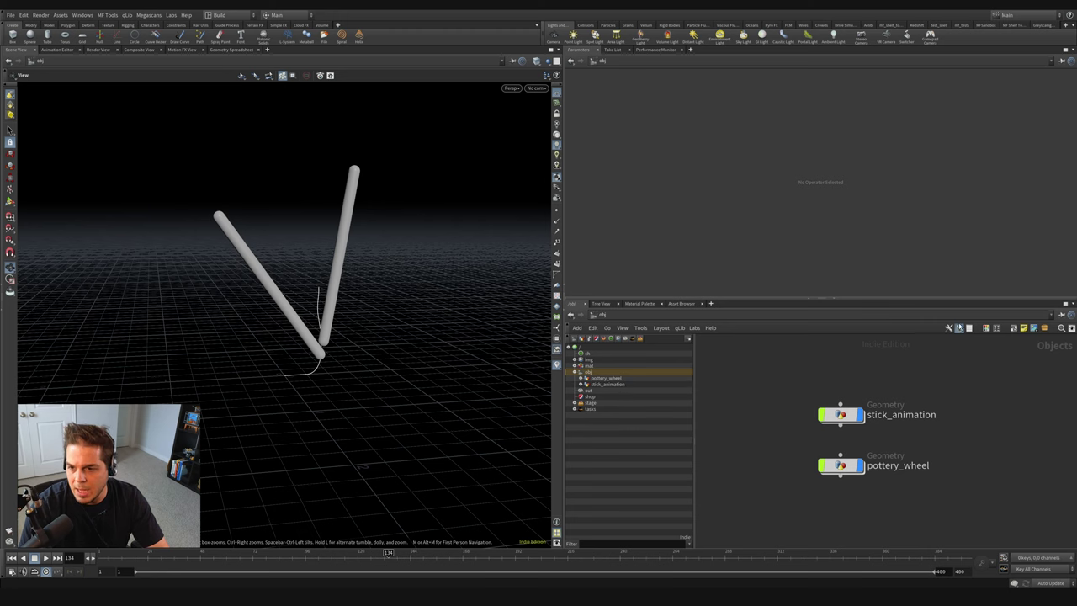
{"action": "left_click", "coordinate": [959, 328]}
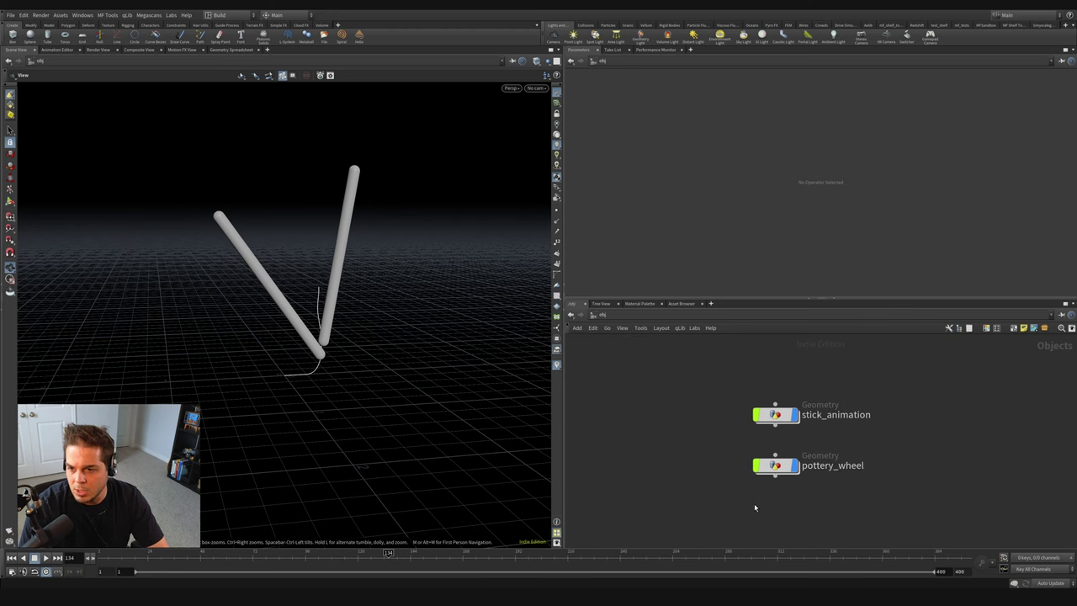
{"action": "left_click", "coordinate": [783, 470]}
{"action": "double_click", "coordinate": [776, 466]}
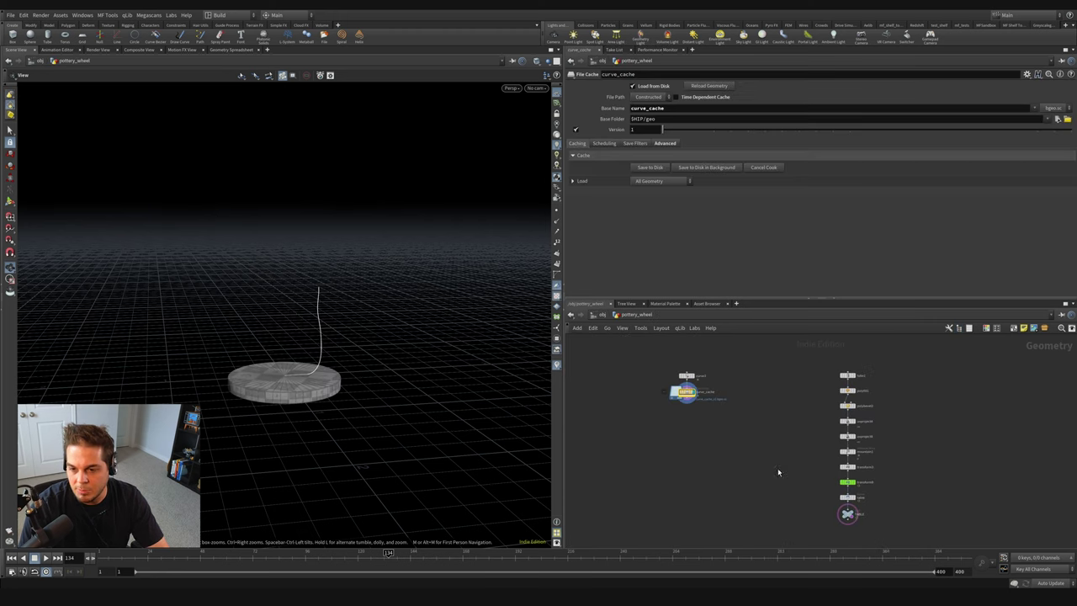
{"action": "key", "text": "ctrl+s"}
Step: Switch the viewport to wireframe shading and turn off the template display of the table's output null
{"action": "scroll", "coordinate": [266, 350], "scroll_direction": "up", "scroll_amount": 3}
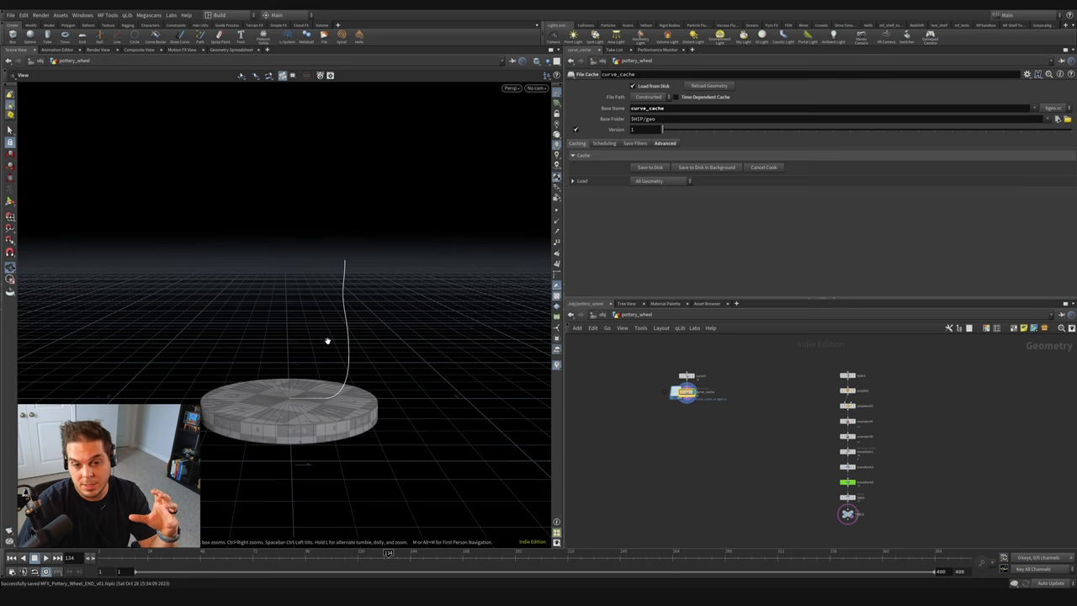
{"action": "key", "text": "w"}
{"action": "scroll", "coordinate": [801, 347], "scroll_direction": "down", "scroll_amount": 1}
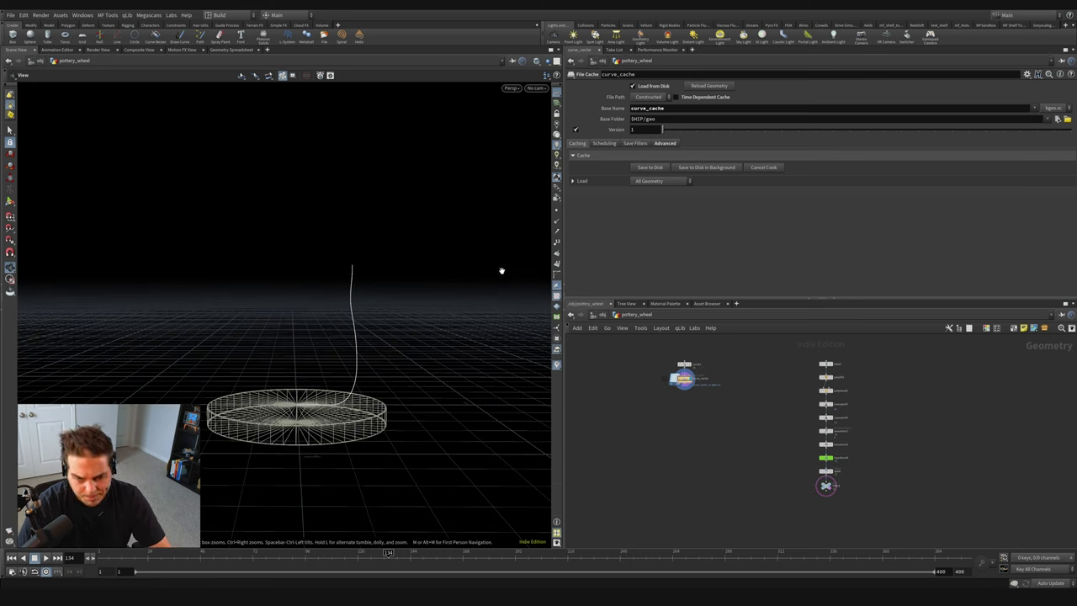
{"action": "left_click", "coordinate": [820, 486]}
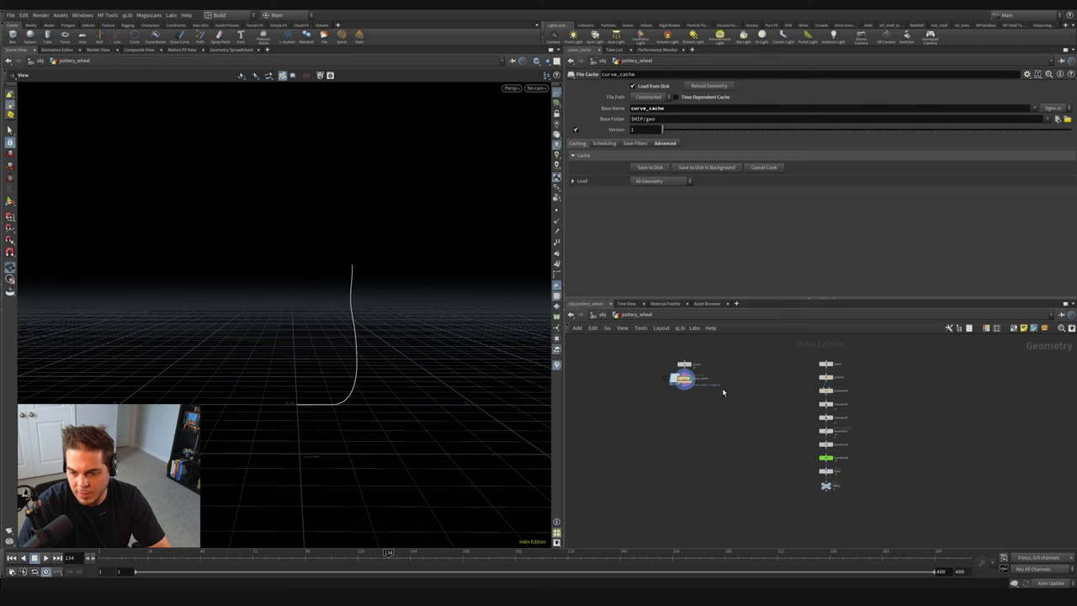
Step: Add a Sphere node to the pottery_wheel network between the curve and table node chains
{"action": "scroll", "coordinate": [746, 351], "scroll_direction": "up", "scroll_amount": 5}
{"action": "key", "text": "Tab"}
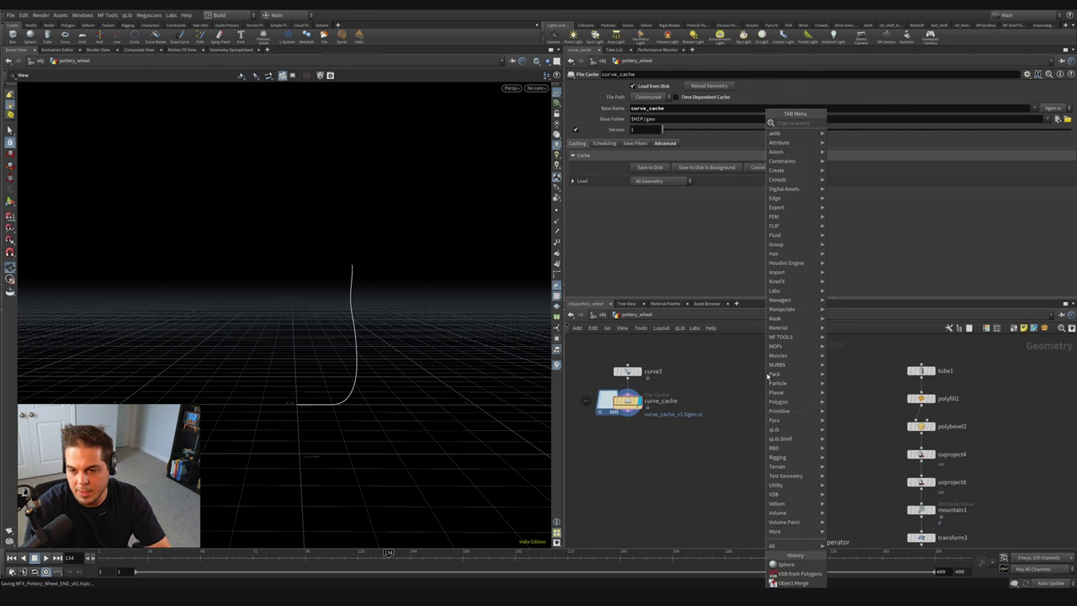
{"action": "type", "text": "sphere"}
{"action": "key", "text": "Return"}
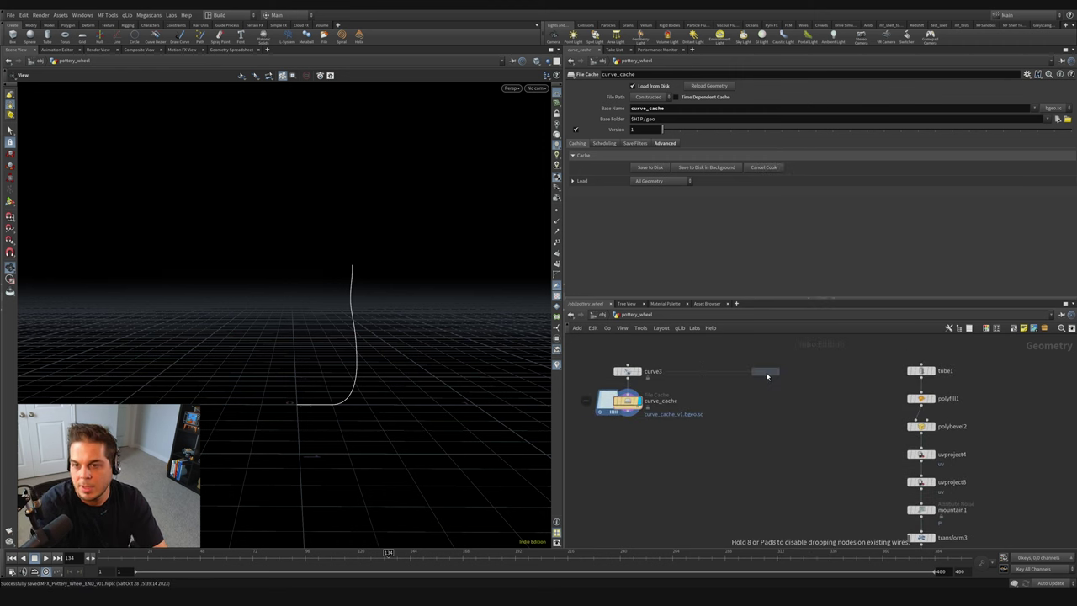
{"action": "left_click", "coordinate": [740, 385]}
{"action": "left_click_drag", "start_coordinate": [740, 385], "coordinate": [764, 371]}
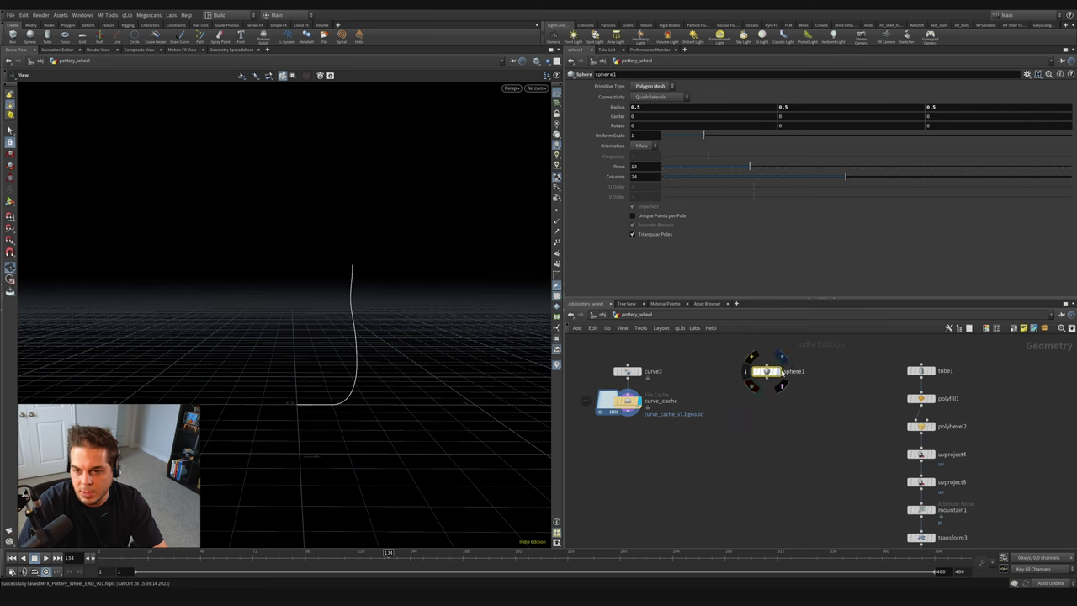
Step: Display the sphere, set its uniform scale to 0.15, and template curve_cache as a viewport reference
{"action": "left_click", "coordinate": [778, 371]}
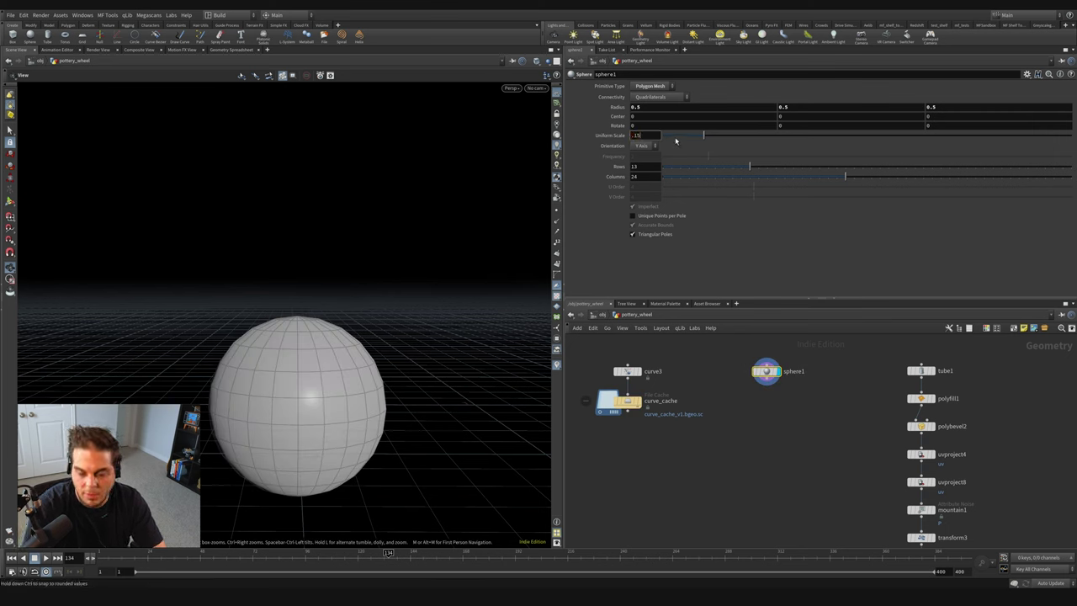
{"action": "type", "text": ".15"}
{"action": "key", "text": "Return"}
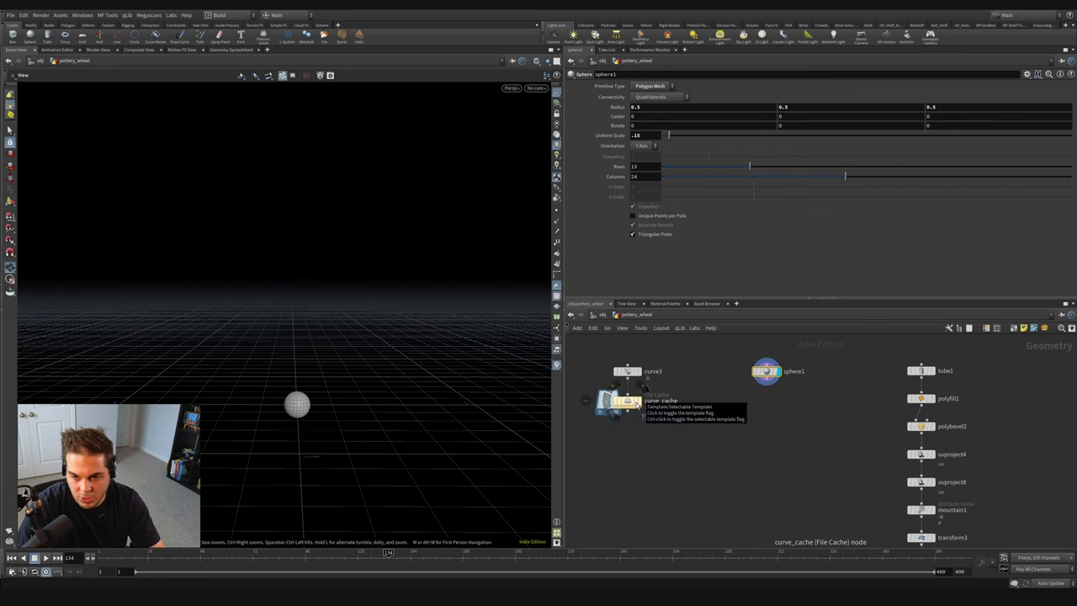
{"action": "left_click", "coordinate": [637, 402]}
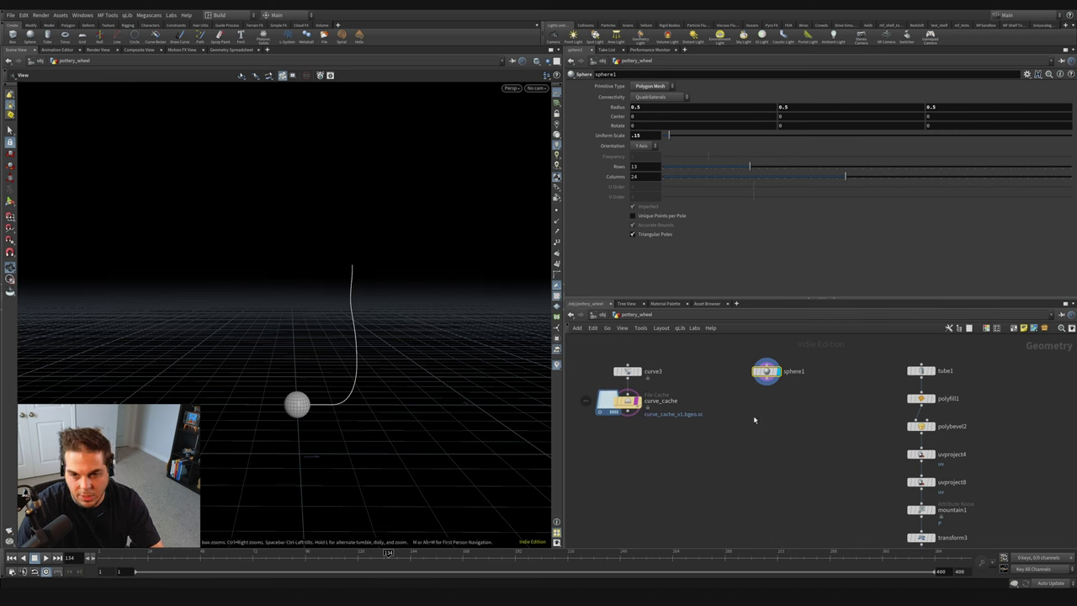
Step: Move the sphere's center to about 0.38, 0.21, 0 so that it overlaps the lower side of the profile curve
{"action": "left_click", "coordinate": [11, 201]}
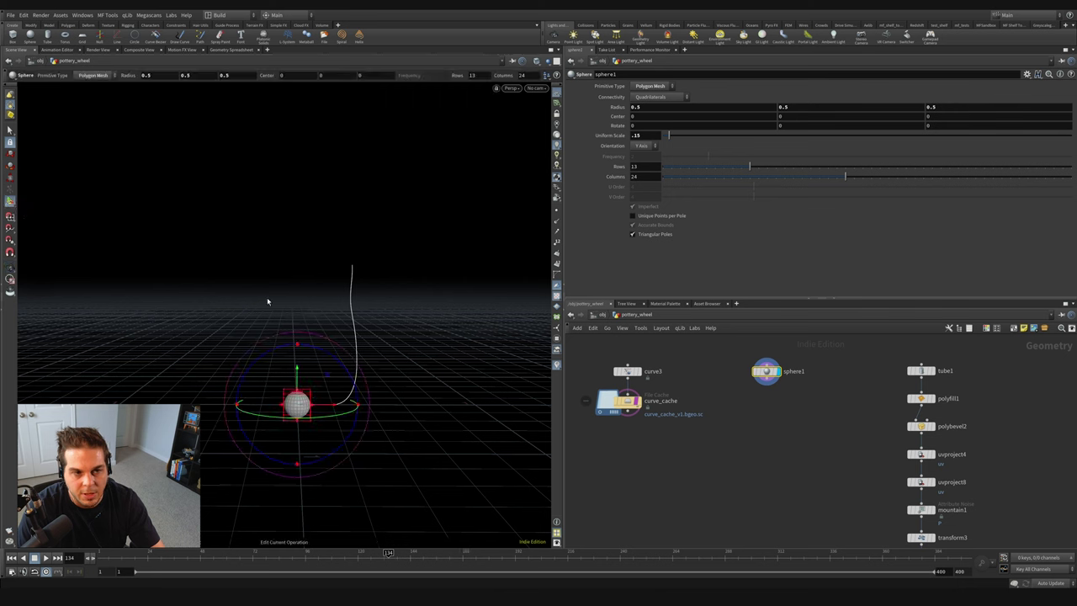
{"action": "left_click_drag", "start_coordinate": [329, 378], "coordinate": [264, 364]}
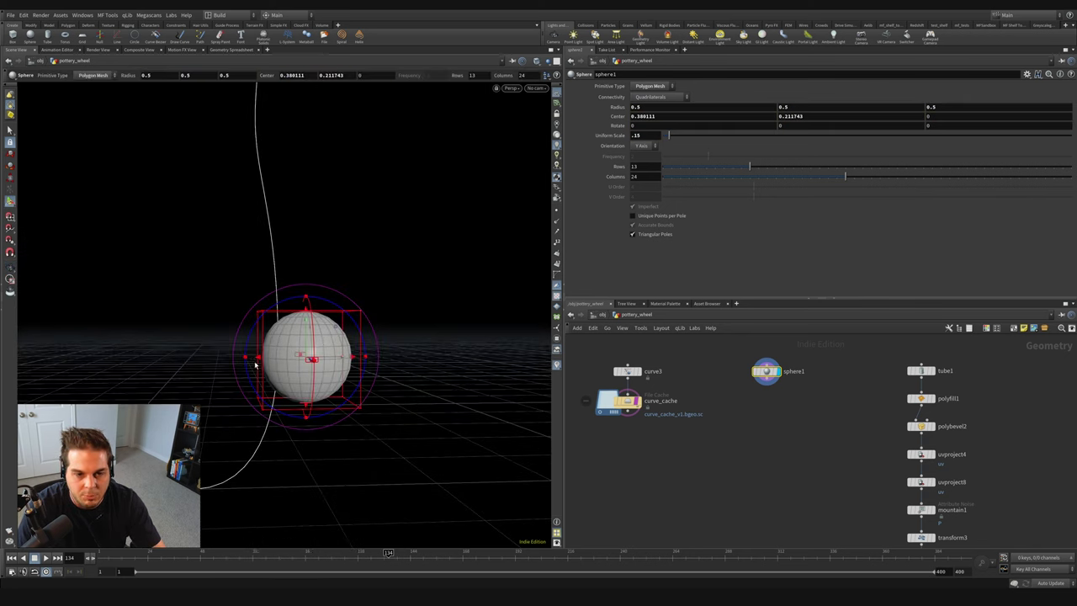
{"action": "left_click_drag", "start_coordinate": [269, 362], "coordinate": [412, 331]}
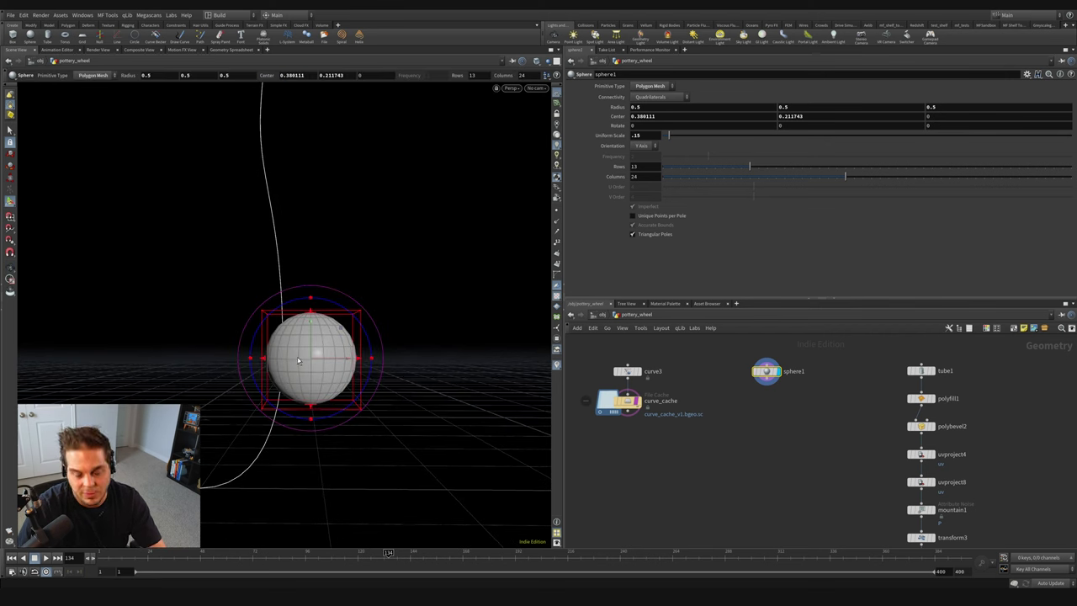
Step: Convert the sphere to a volume with VDB from Polygons, using voxel size 0.007 and Fill Interior
{"action": "key", "text": "Tab"}
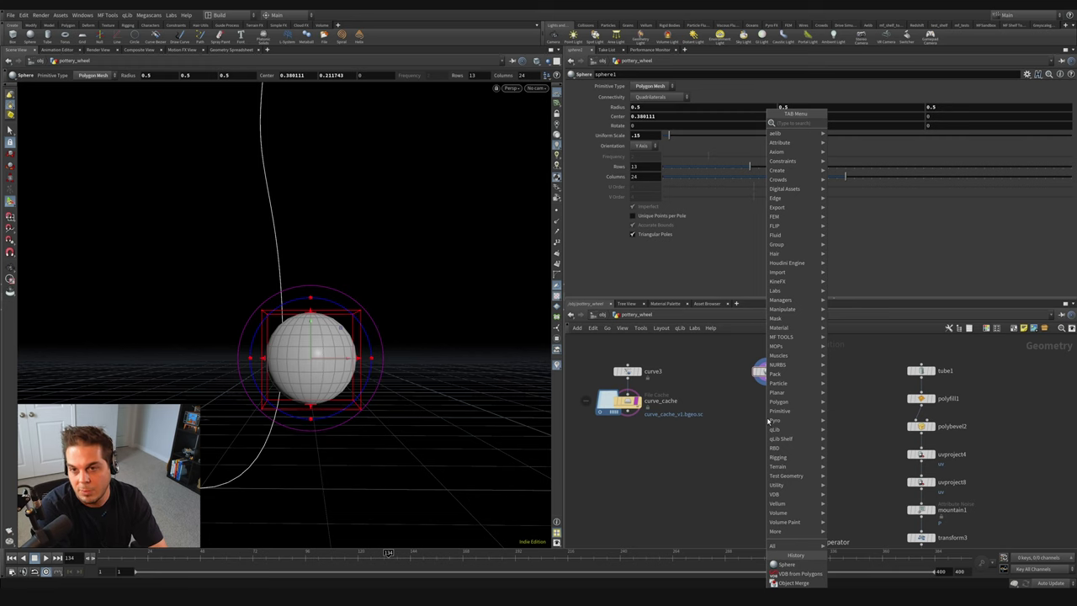
{"action": "left_click", "coordinate": [768, 420]}
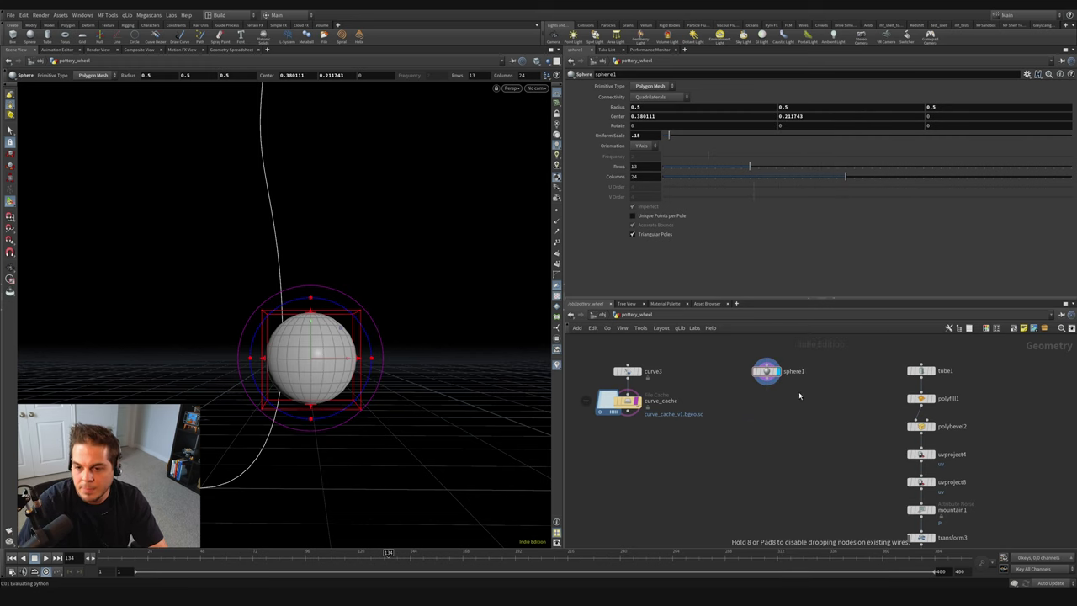
{"action": "left_click", "coordinate": [765, 415]}
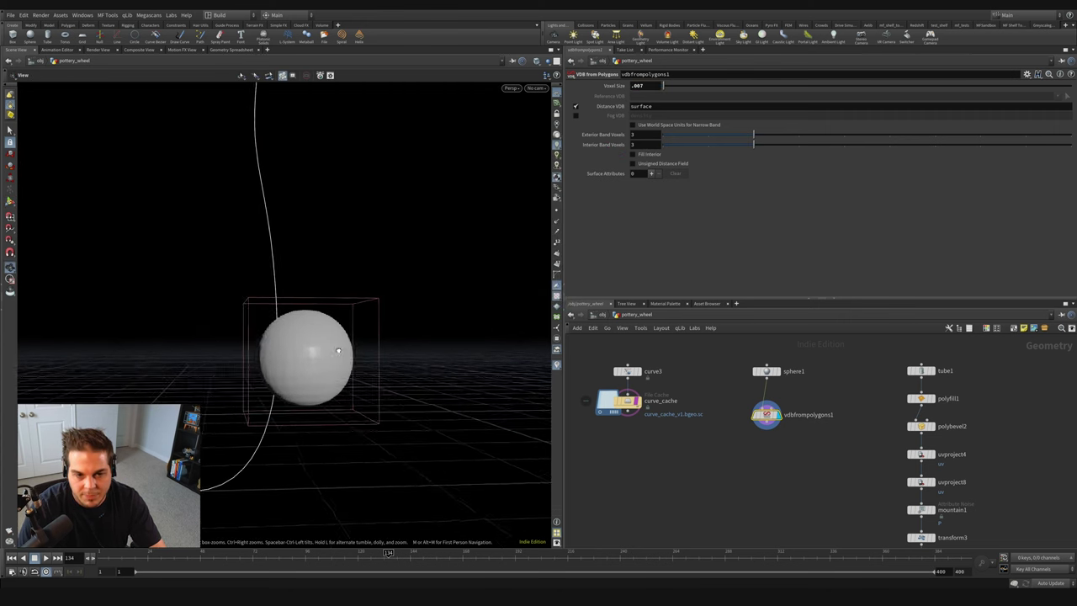
{"action": "scroll", "coordinate": [440, 245], "scroll_direction": "up", "scroll_amount": 5}
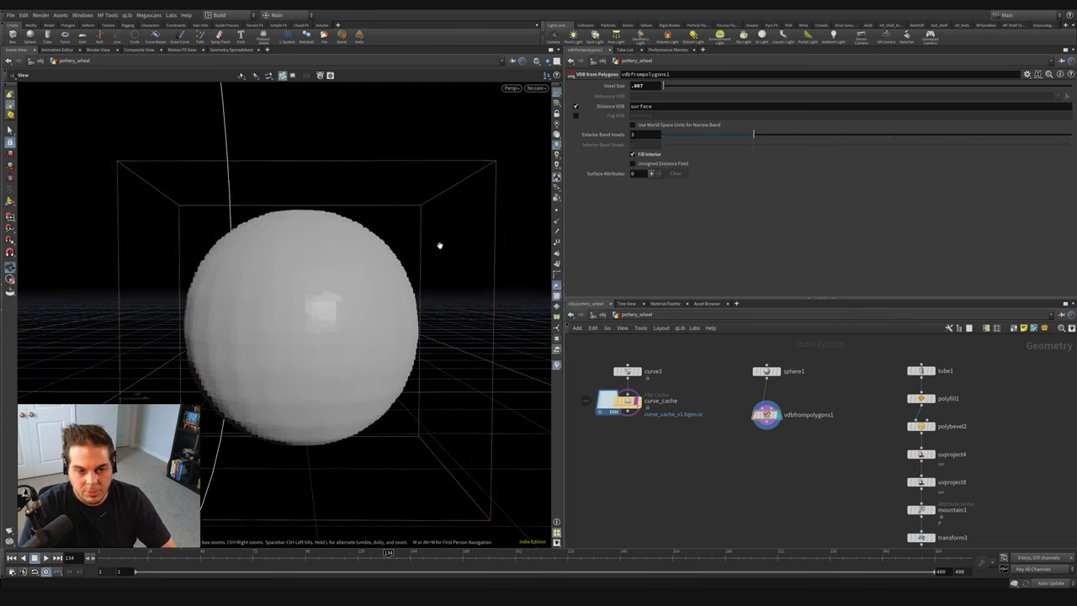
{"action": "left_click_drag", "start_coordinate": [439, 245], "coordinate": [294, 300]}
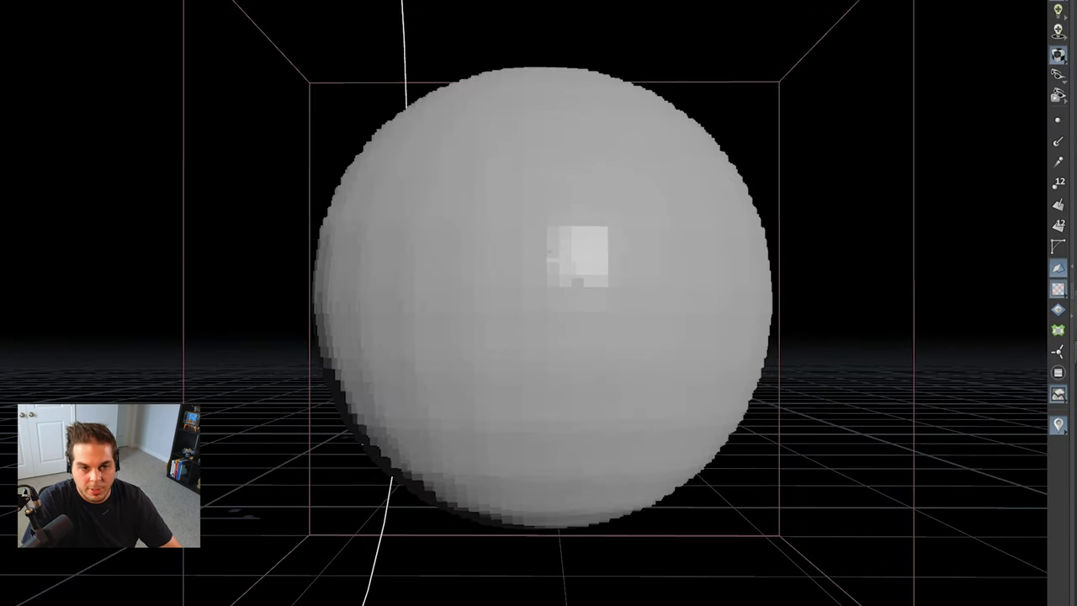
{"action": "mouse_move", "coordinate": [406, 133]}
{"action": "left_mouse_down"}
{"action": "mouse_move", "coordinate": [415, 163]}
{"action": "mouse_move", "coordinate": [397, 452]}
{"action": "left_mouse_up"}
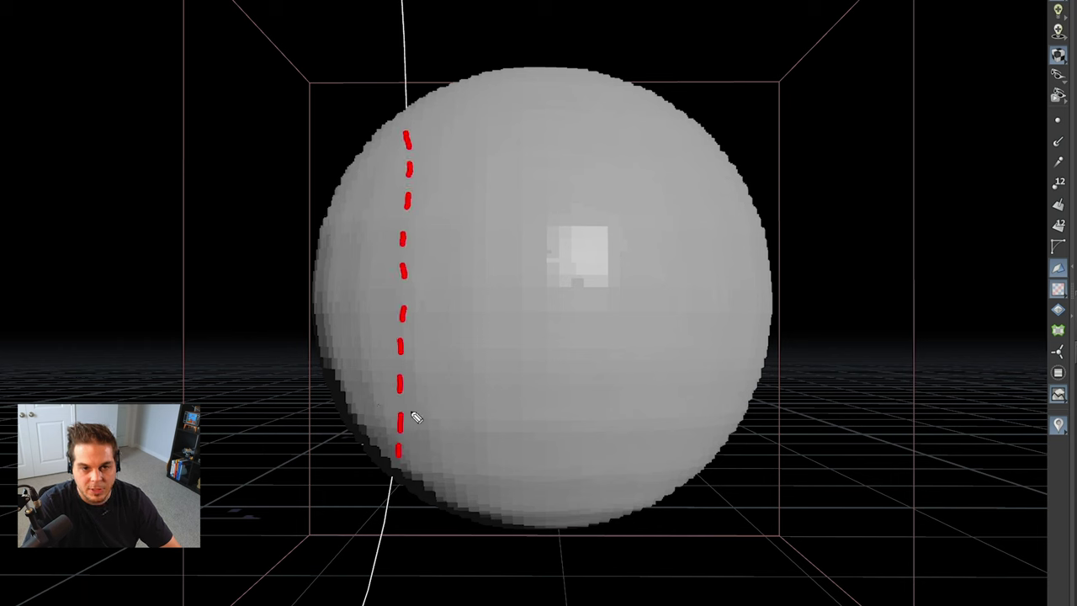
{"action": "mouse_move", "coordinate": [412, 103]}
{"action": "left_mouse_down"}
{"action": "mouse_move", "coordinate": [353, 165]}
{"action": "mouse_move", "coordinate": [326, 223]}
{"action": "mouse_move", "coordinate": [317, 288]}
{"action": "mouse_move", "coordinate": [349, 418]}
{"action": "mouse_move", "coordinate": [432, 505]}
{"action": "left_mouse_up"}
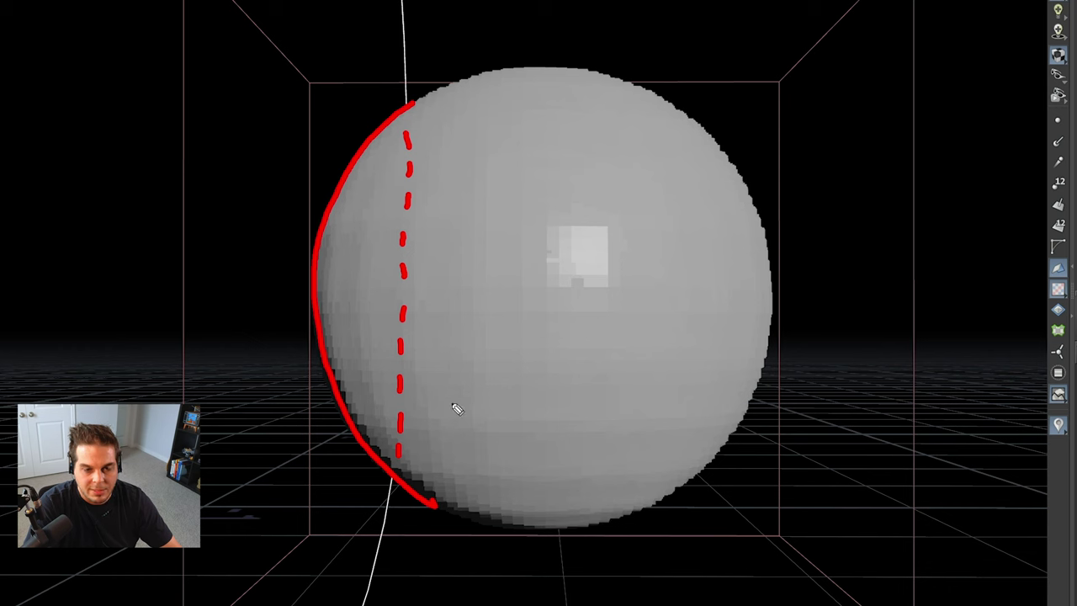
{"action": "left_click_drag", "start_coordinate": [278, 459], "coordinate": [276, 505]}
{"action": "left_click_drag", "start_coordinate": [259, 478], "coordinate": [301, 477]}
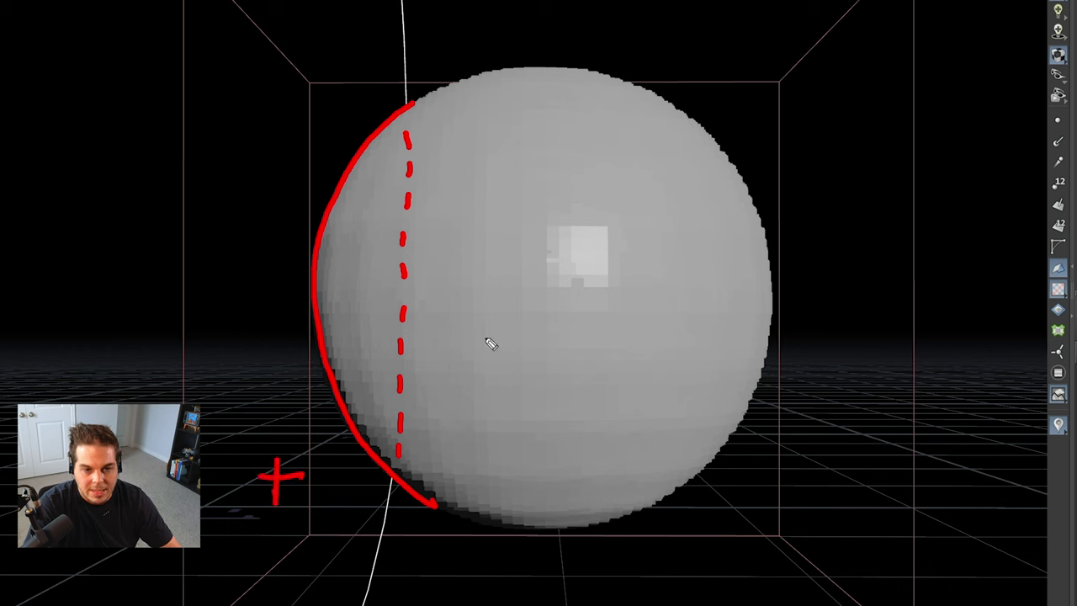
{"action": "left_click_drag", "start_coordinate": [485, 338], "coordinate": [533, 335]}
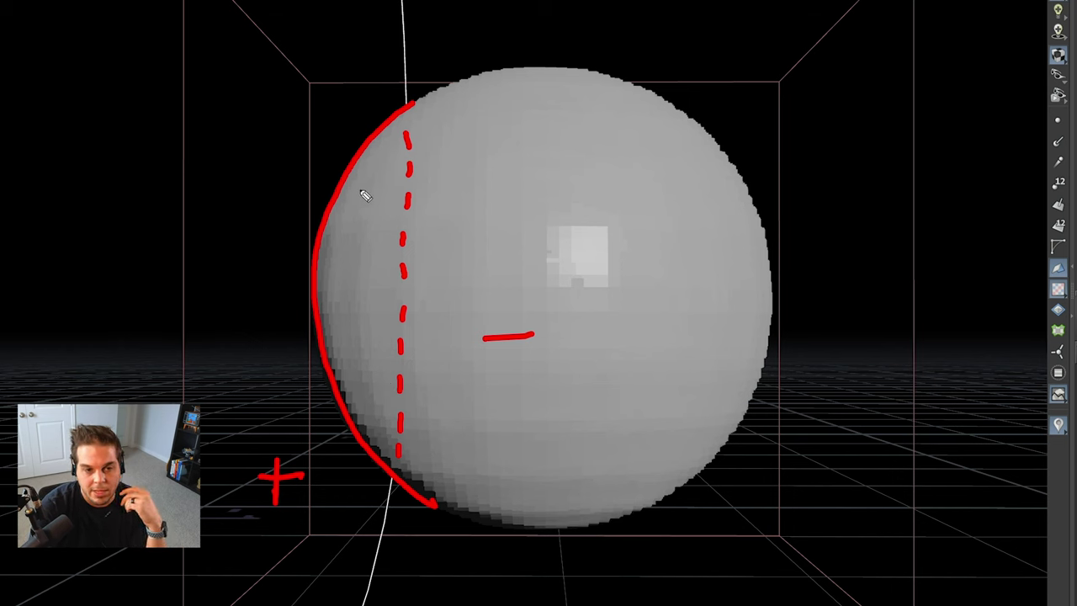
{"action": "mouse_move", "coordinate": [364, 195]}
{"action": "left_mouse_down"}
{"action": "mouse_move", "coordinate": [356, 183]}
{"action": "mouse_move", "coordinate": [407, 208]}
{"action": "mouse_move", "coordinate": [357, 180]}
{"action": "mouse_move", "coordinate": [370, 179]}
{"action": "left_mouse_up"}
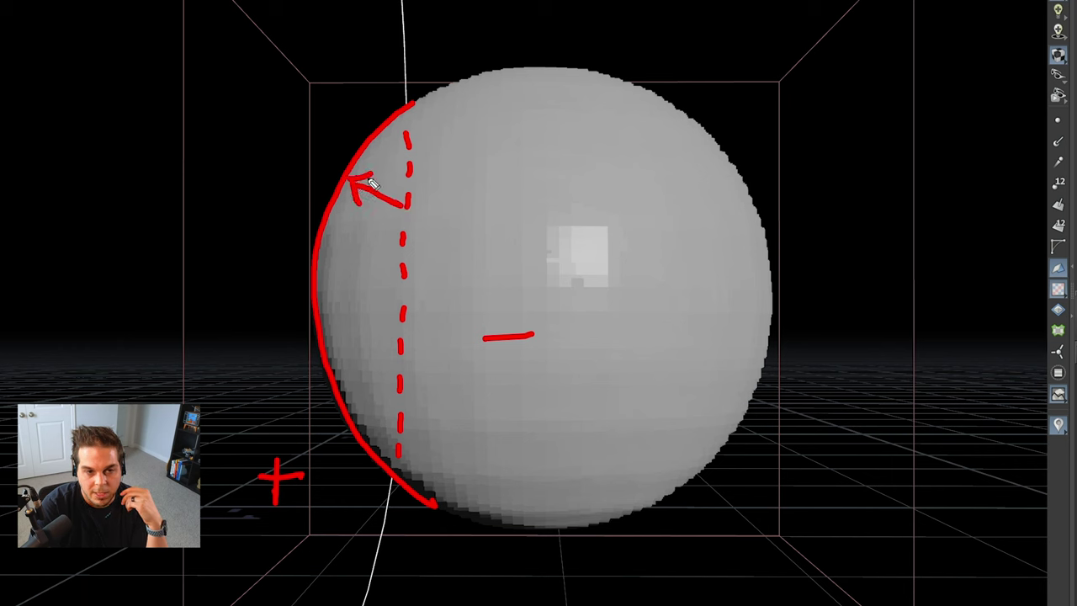
{"action": "mouse_move", "coordinate": [386, 326]}
{"action": "left_mouse_down"}
{"action": "mouse_move", "coordinate": [341, 368]}
{"action": "mouse_move", "coordinate": [338, 349]}
{"action": "mouse_move", "coordinate": [370, 365]}
{"action": "left_mouse_up"}
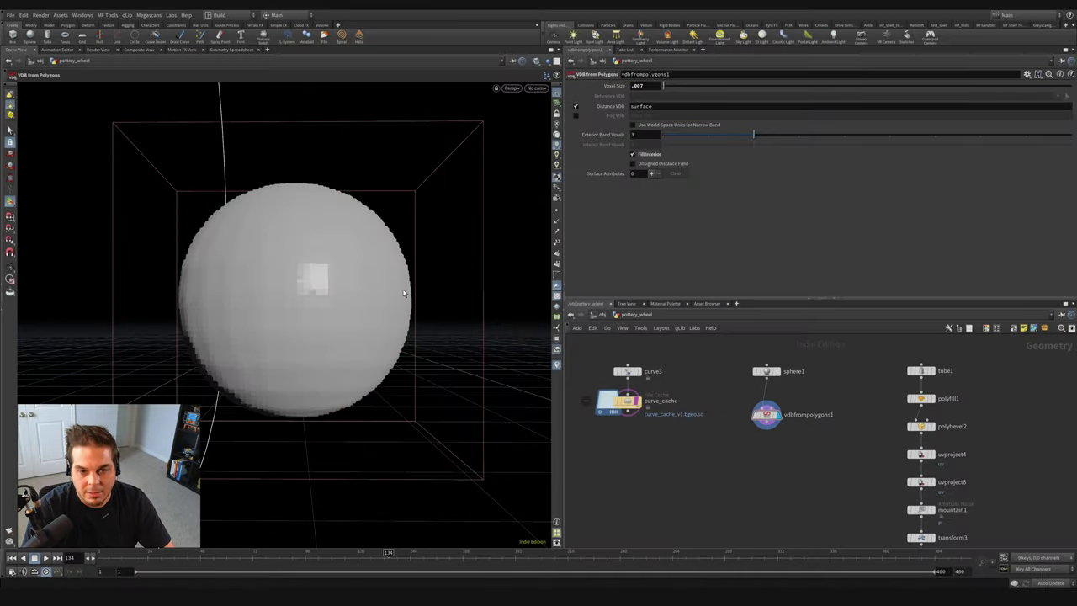
Step: Add a Group Create node fed by curve_cache as first input and the sphere's VDB as second input
{"action": "key", "text": "Tab"}
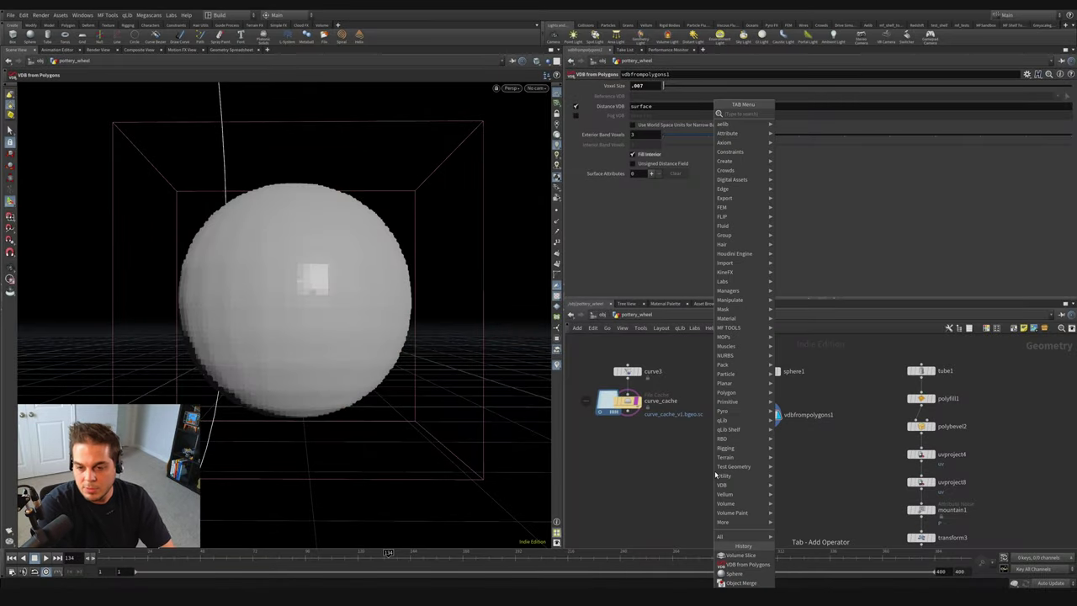
{"action": "type", "text": "group"}
{"action": "key", "text": "Return"}
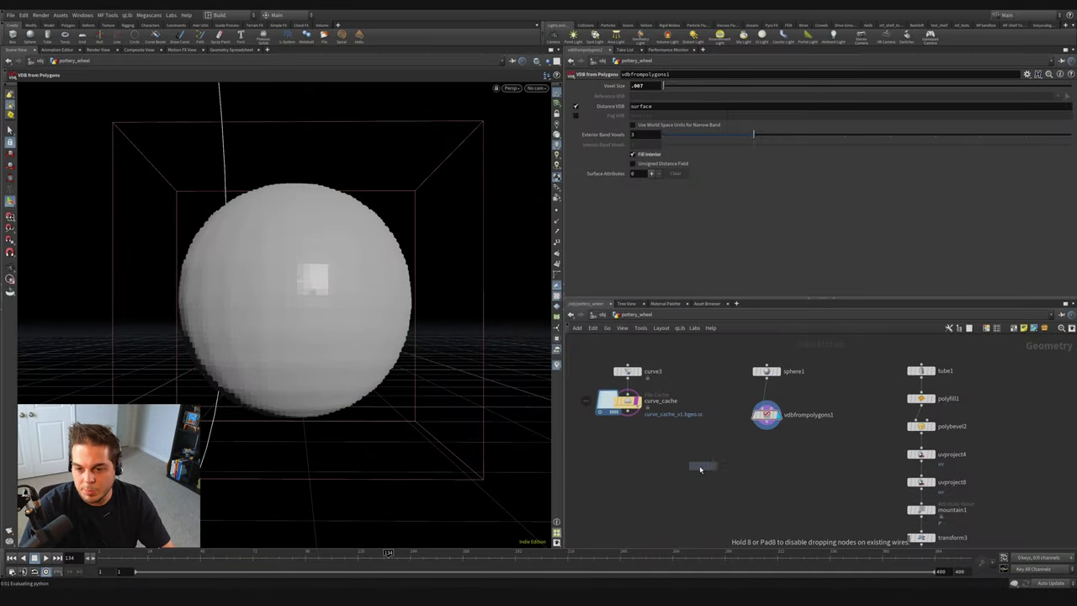
{"action": "left_click", "coordinate": [695, 466]}
{"action": "left_click_drag", "start_coordinate": [632, 428], "coordinate": [766, 416]}
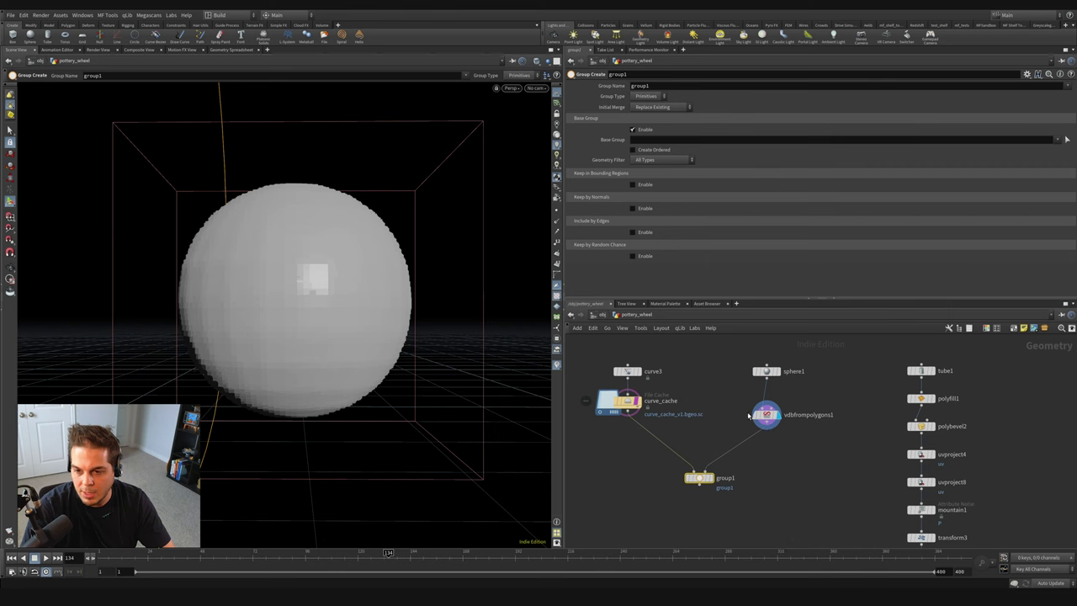
Step: Display the group node, set its group type to Points and name the group inside
{"action": "left_click", "coordinate": [709, 477]}
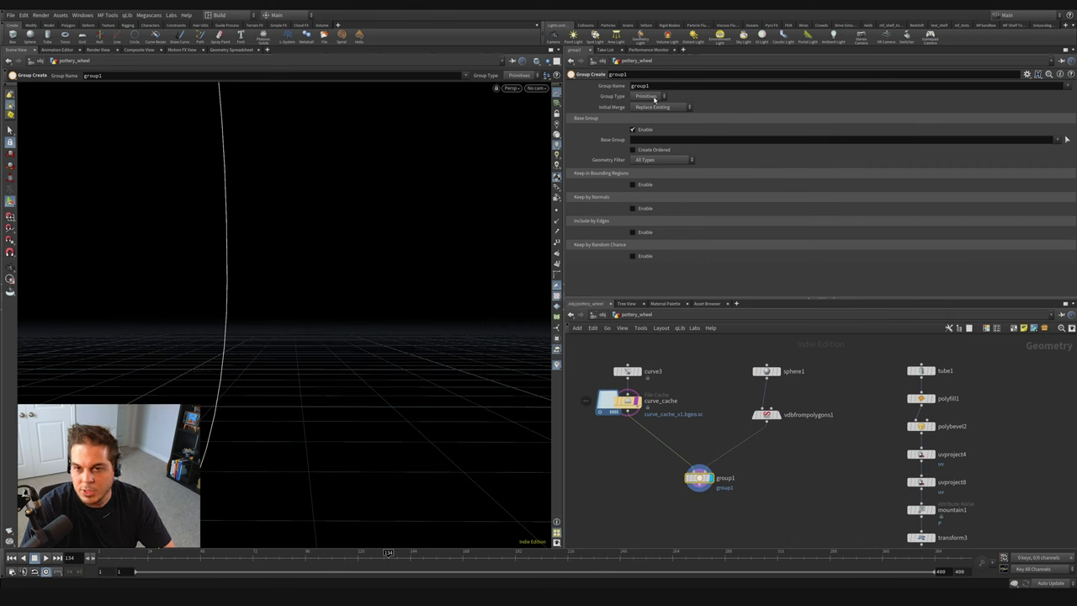
{"action": "left_click", "coordinate": [654, 97]}
{"action": "left_click", "coordinate": [647, 115]}
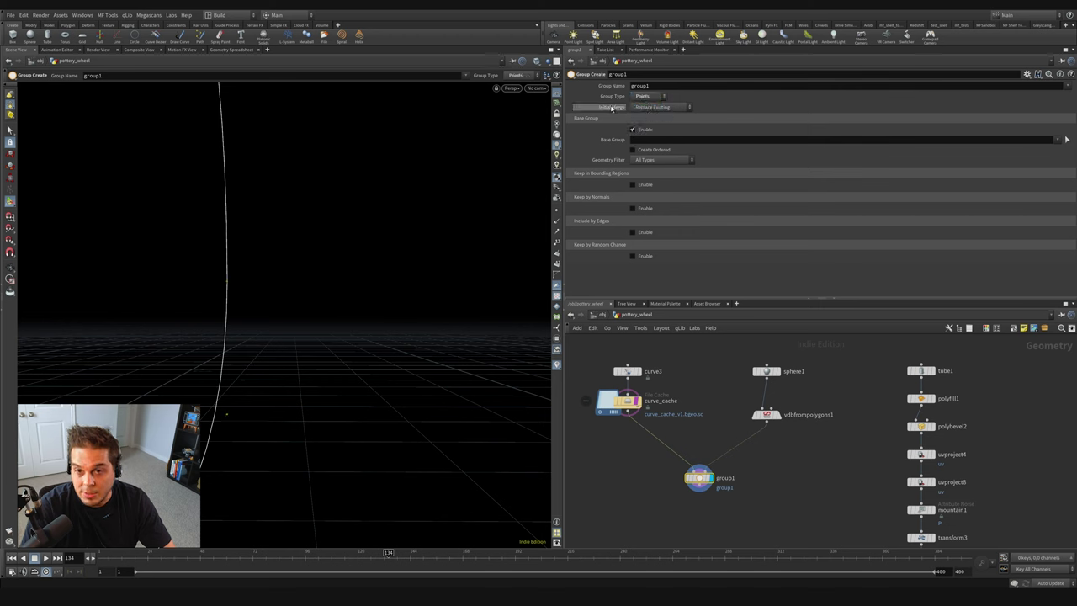
{"action": "double_click", "coordinate": [660, 86]}
{"action": "type", "text": "tnstde"}
{"action": "key", "text": "Return"}
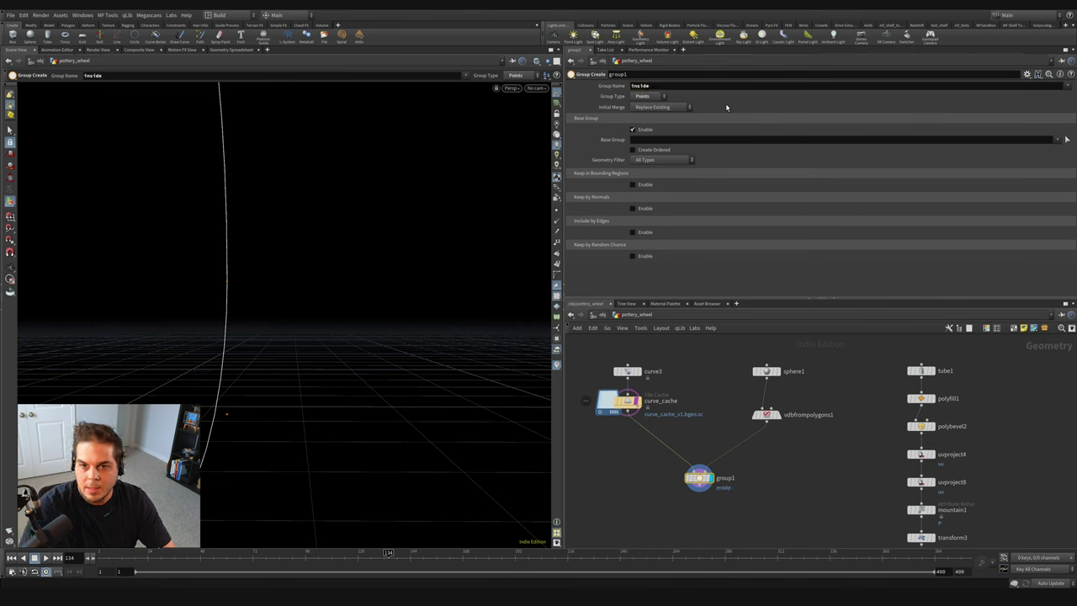
Step: Disable the base group and keep points in bounding regions, with Bounding Volume as the bounding type
{"action": "left_click", "coordinate": [648, 130]}
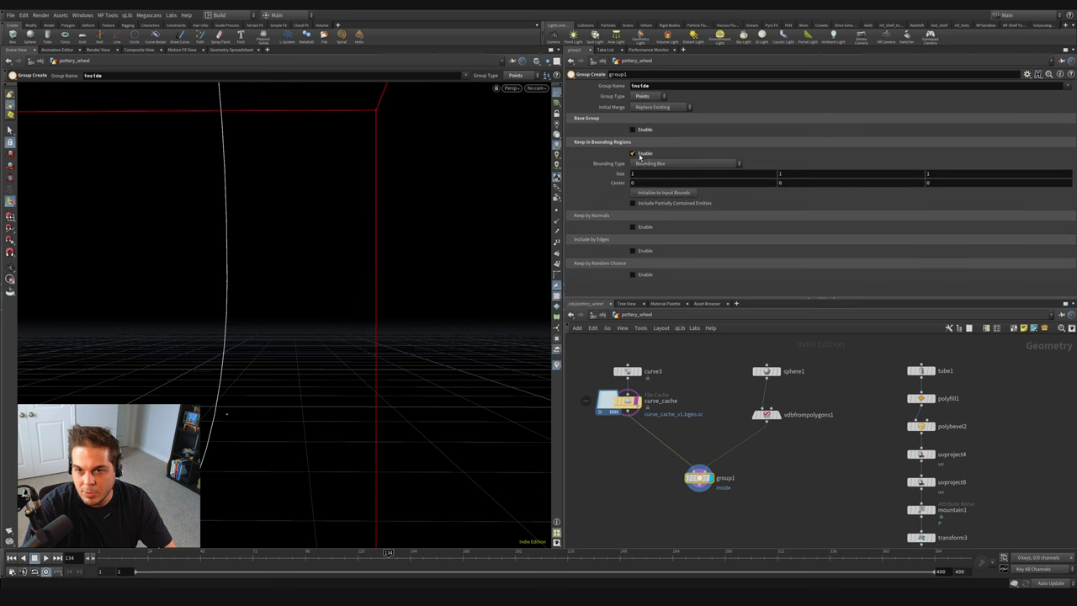
{"action": "left_click", "coordinate": [648, 163]}
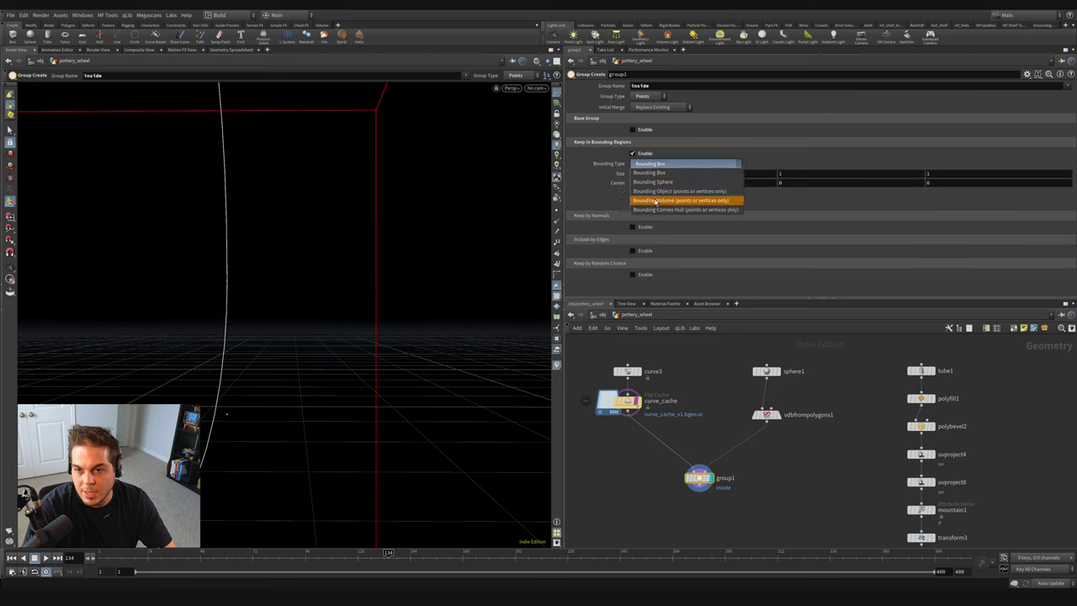
{"action": "left_click", "coordinate": [650, 199]}
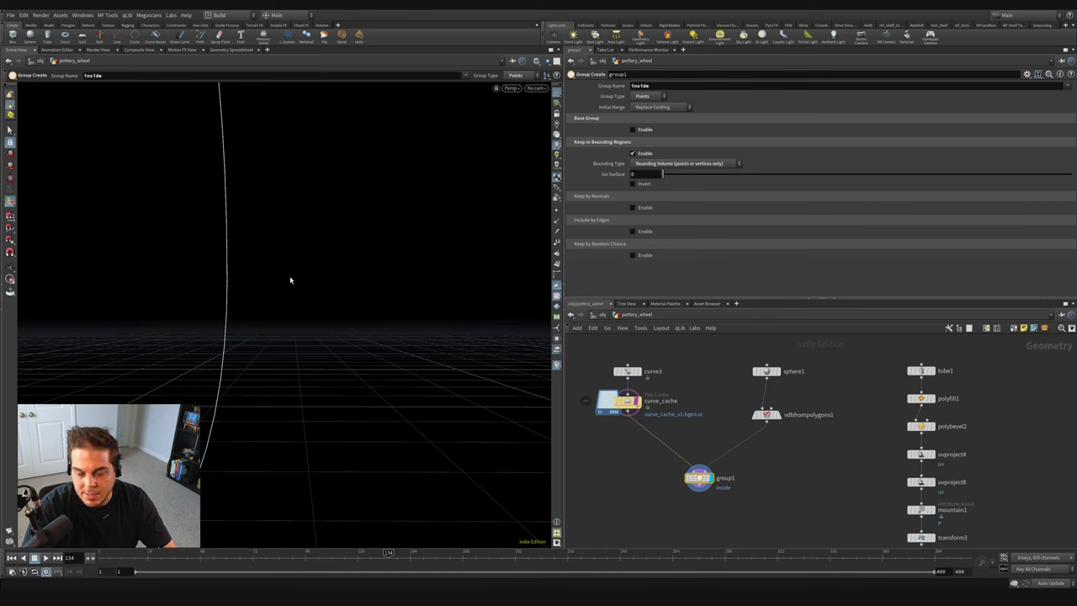
{"action": "key", "text": "Escape"}
Step: Examine the grouped curve in the viewport, and display curve3 to inspect the spacing of its control points
{"action": "left_click_drag", "start_coordinate": [289, 229], "coordinate": [324, 319]}
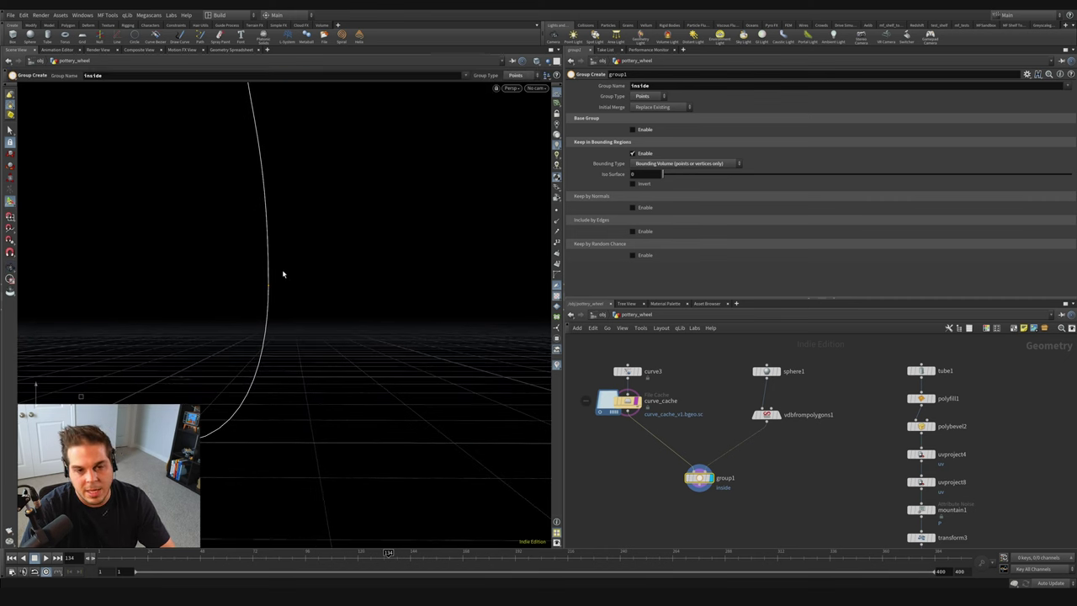
{"action": "left_click_drag", "start_coordinate": [300, 224], "coordinate": [329, 253]}
{"action": "key", "text": "Return"}
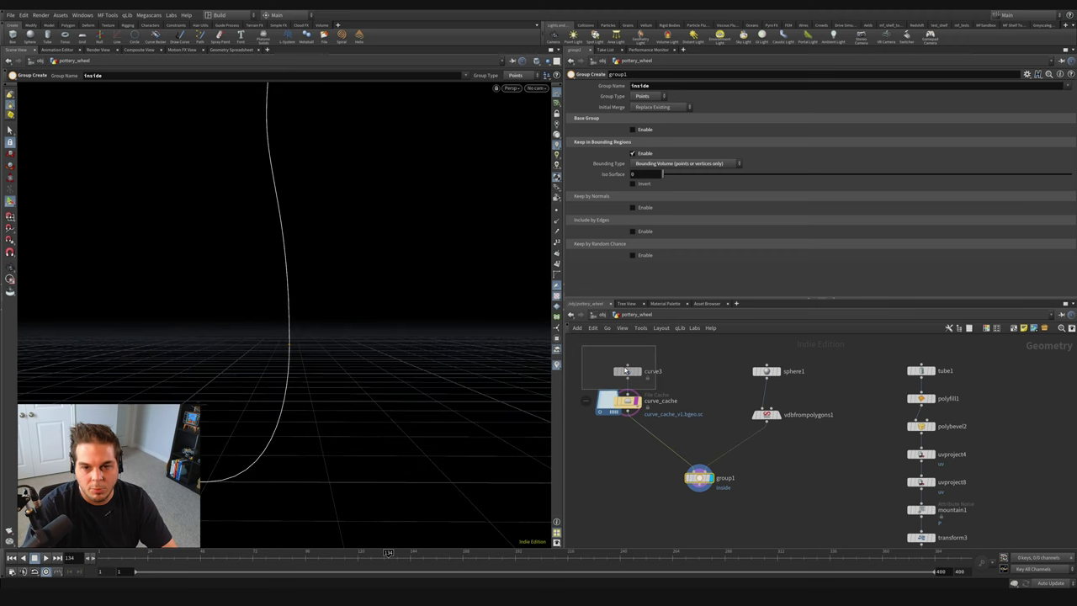
{"action": "left_click", "coordinate": [625, 371]}
{"action": "left_click", "coordinate": [639, 371]}
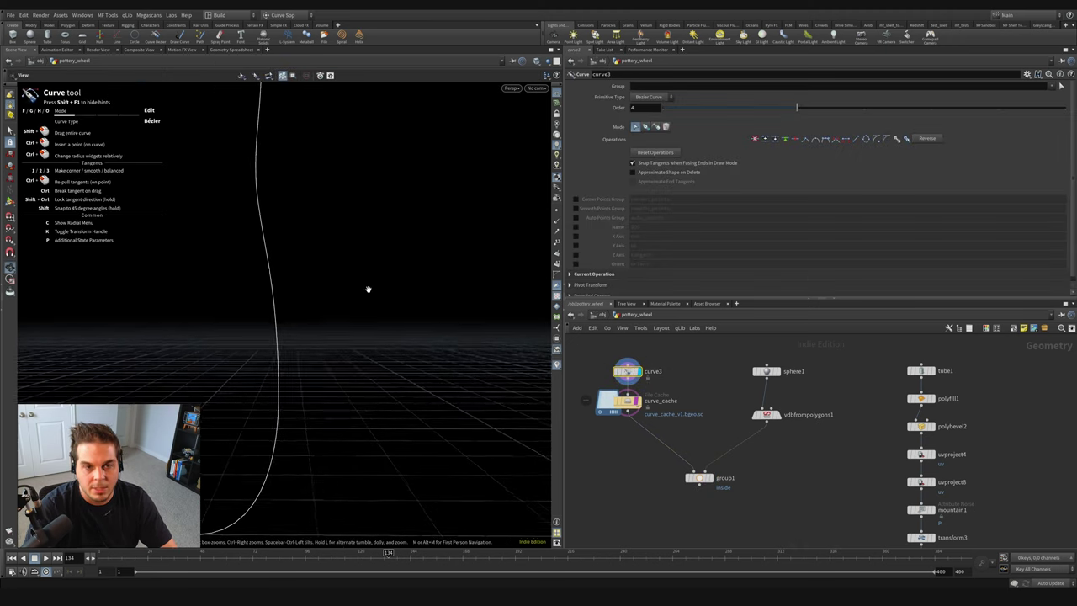
{"action": "key", "text": "space+f"}
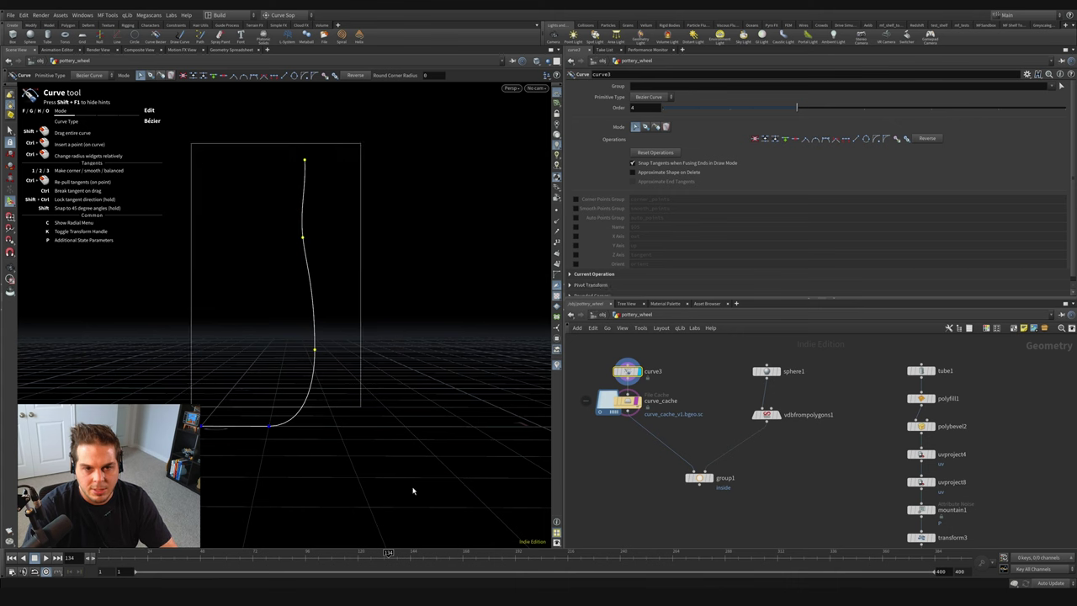
{"action": "left_click", "coordinate": [412, 491]}
{"action": "scroll", "coordinate": [685, 446], "scroll_direction": "up", "scroll_amount": 3}
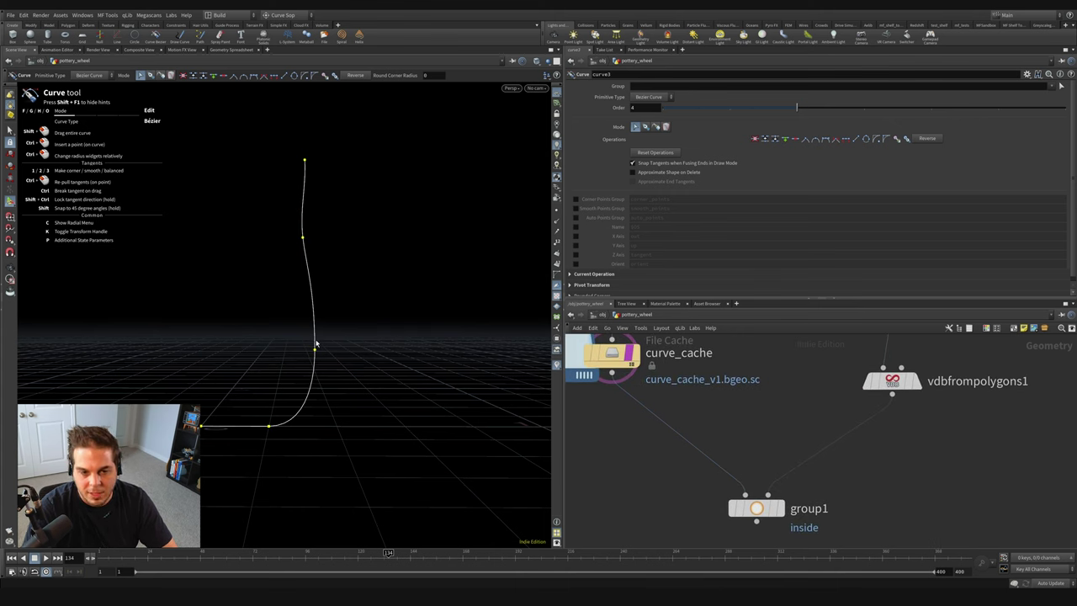
{"action": "scroll", "coordinate": [447, 323], "scroll_direction": "up", "scroll_amount": 5}
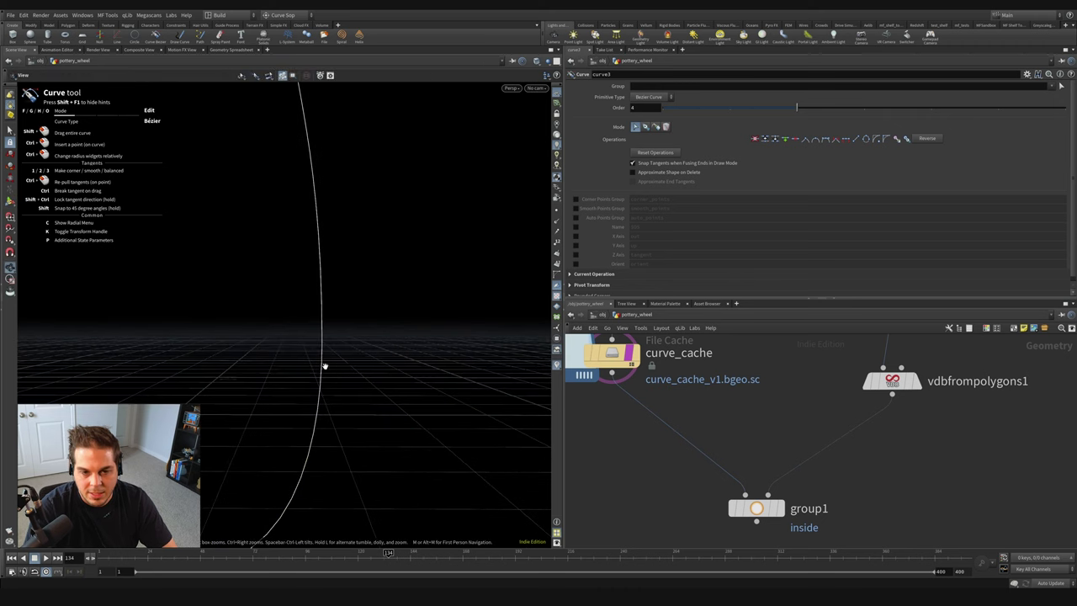
Step: Add a Resample node between curve_cache and the group node
{"action": "key", "text": "Tab"}
{"action": "type", "text": "revolve"}
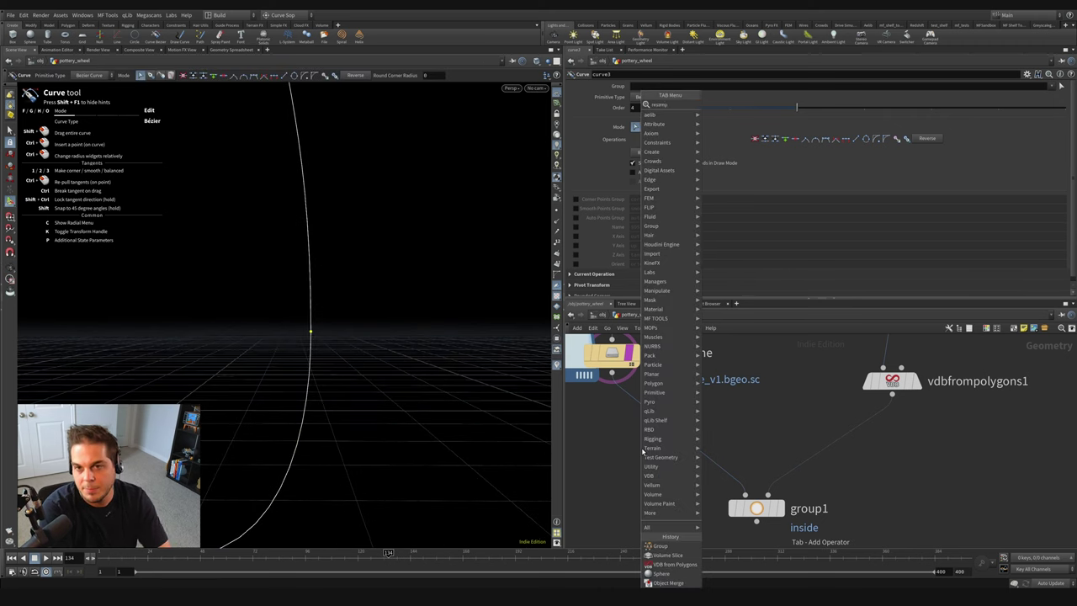
{"action": "key", "text": "Return"}
{"action": "left_click", "coordinate": [648, 412]}
{"action": "left_click_drag", "start_coordinate": [648, 411], "coordinate": [616, 414]}
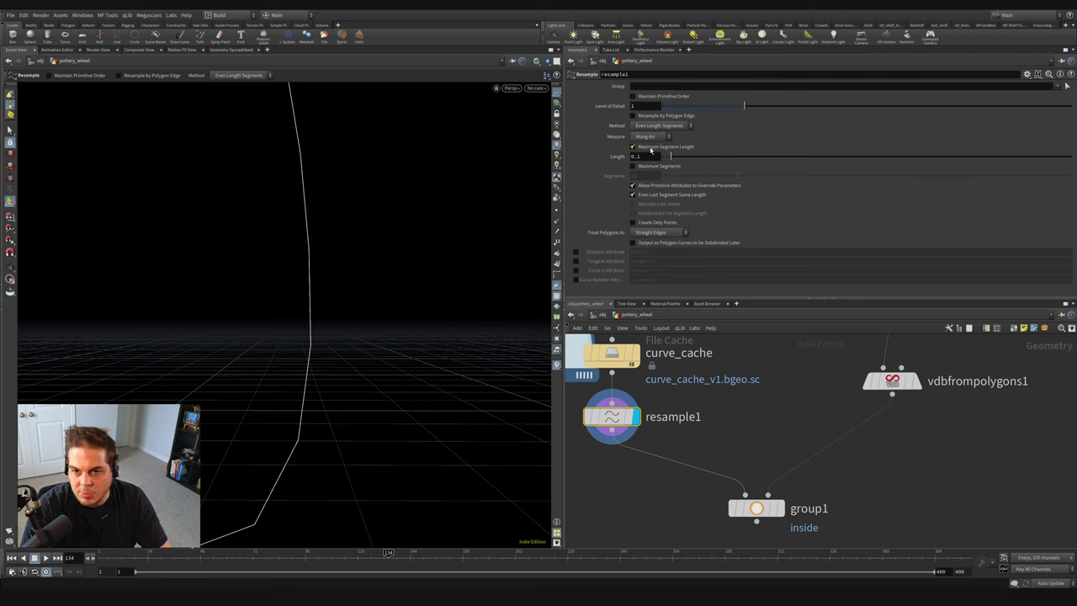
Step: Resample the curve by maximum segments instead of maximum segment length, with 100 segments
{"action": "left_click", "coordinate": [651, 150]}
{"action": "left_click", "coordinate": [665, 166]}
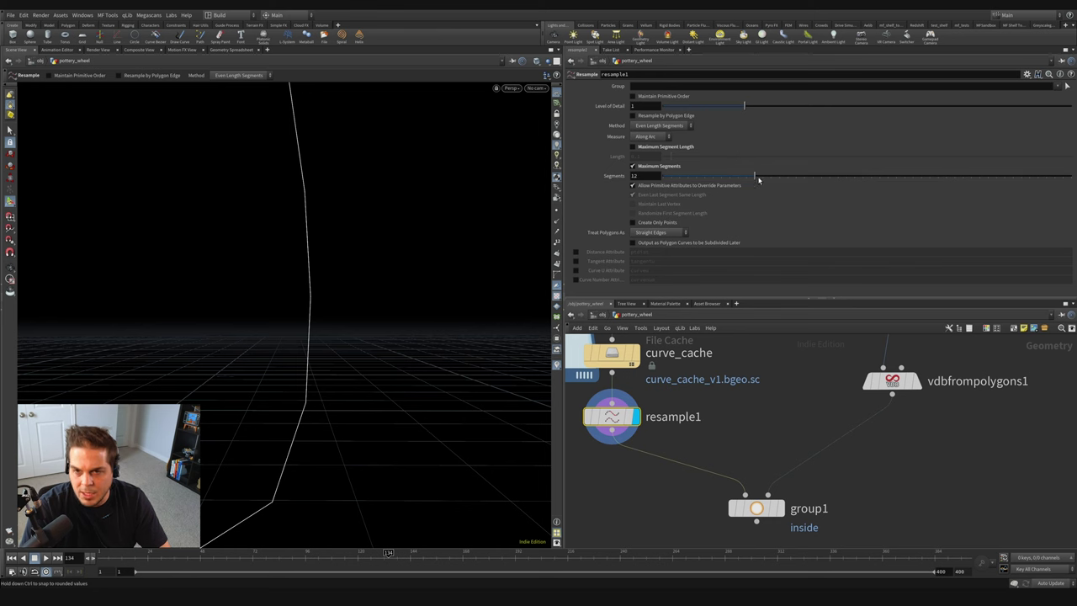
{"action": "left_click_drag", "start_coordinate": [759, 179], "coordinate": [1070, 177]}
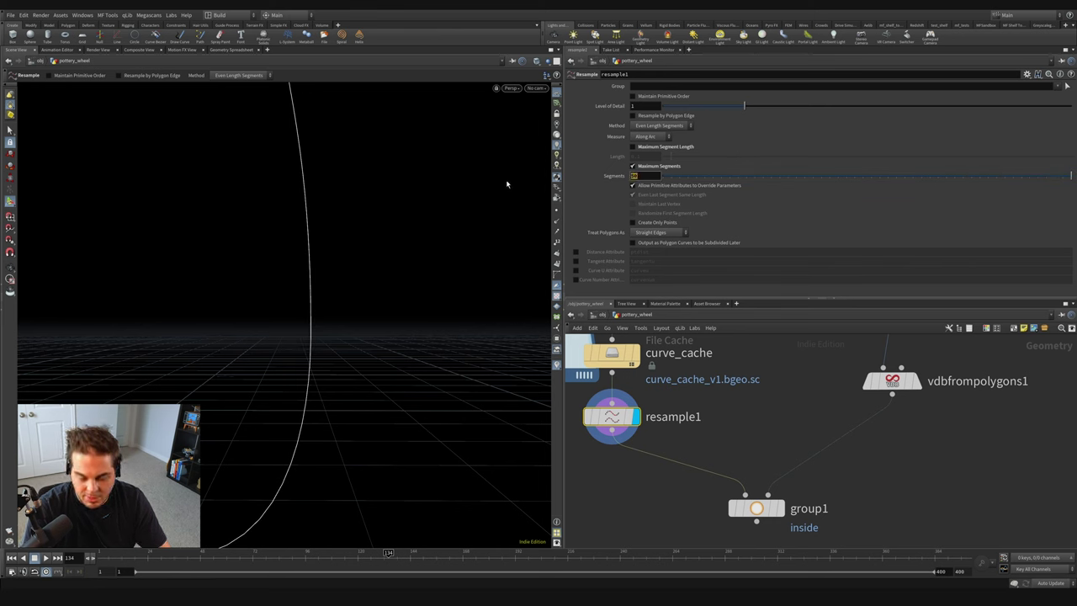
{"action": "type", "text": "100"}
{"action": "key", "text": "Return"}
Step: Display the group node and enlarge the viewport's point markers to inspect the grouped points against the sphere
{"action": "left_click", "coordinate": [782, 476]}
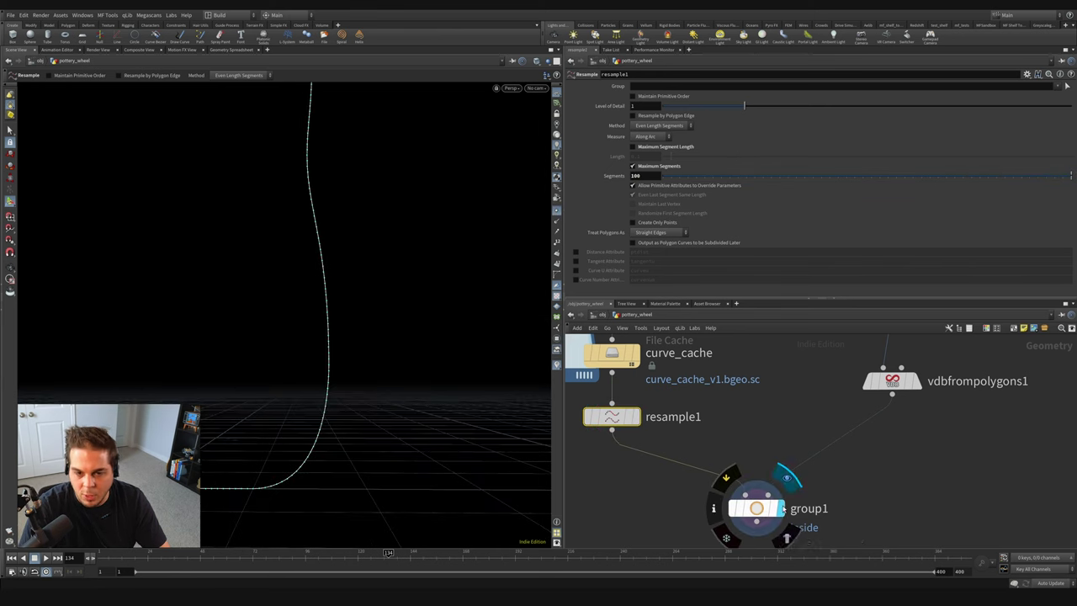
{"action": "left_click", "coordinate": [756, 508]}
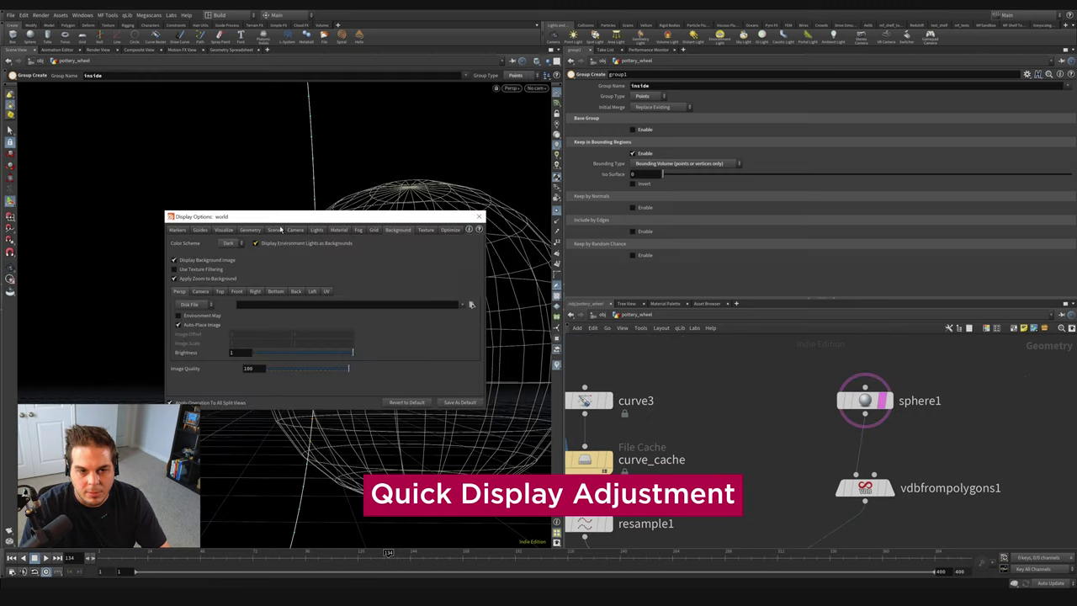
{"action": "key", "text": "Return"}
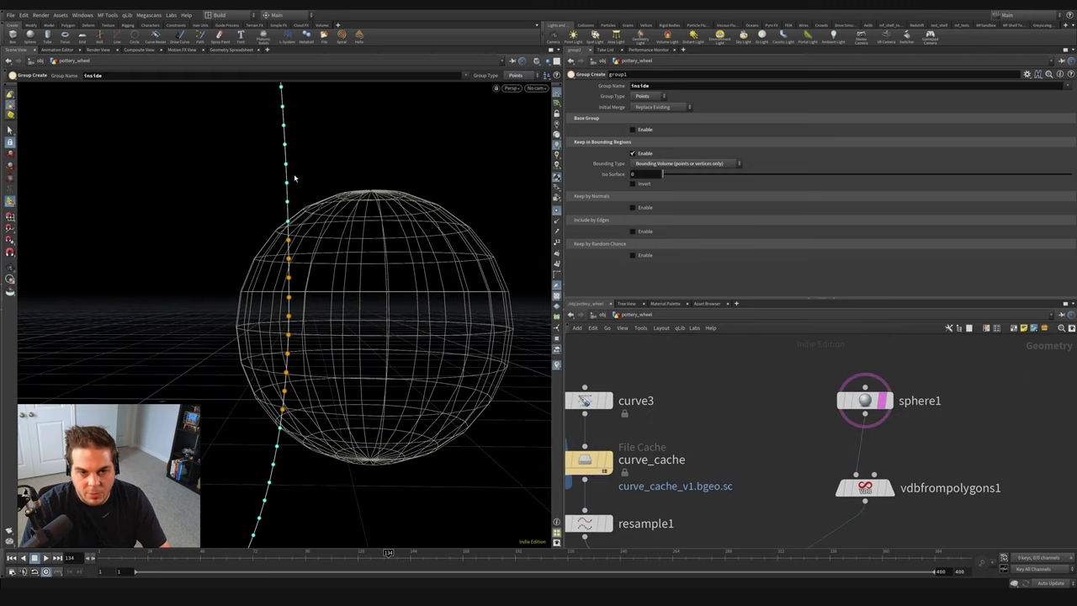
{"action": "left_click_drag", "start_coordinate": [268, 372], "coordinate": [315, 258], "text": "alt"}
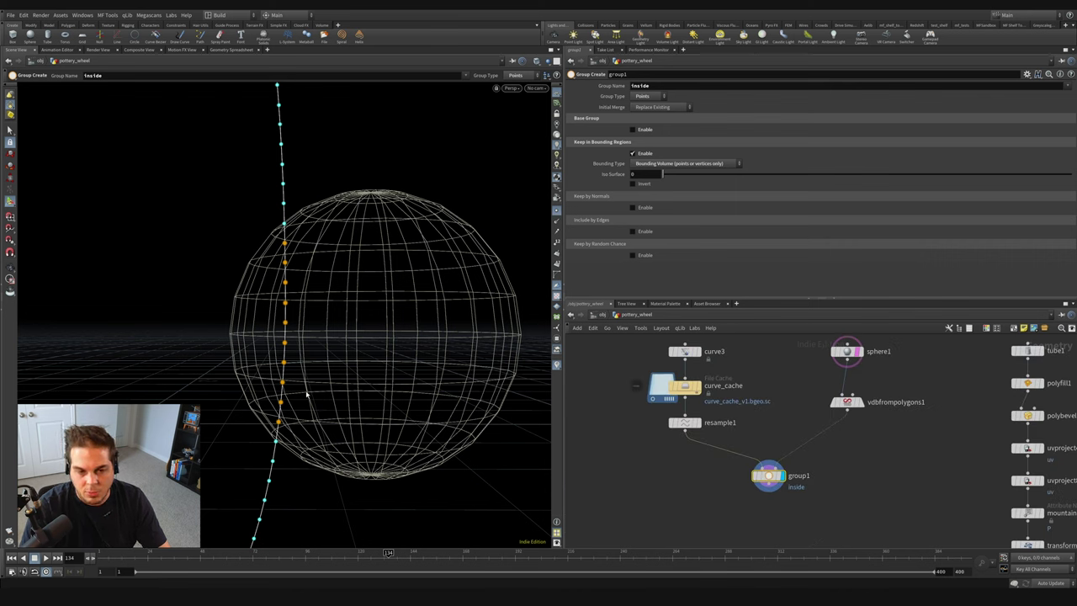
Step: Add a Point VOP fed by the group node as first input and the sphere's VDB as second input
{"action": "key", "text": "Tab"}
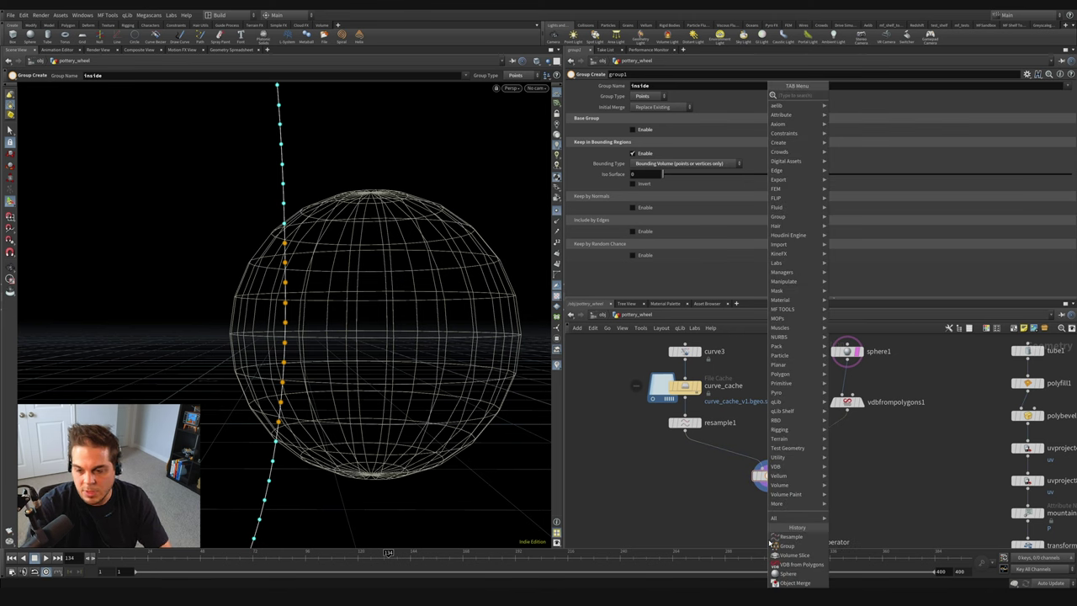
{"action": "type", "text": "point vop"}
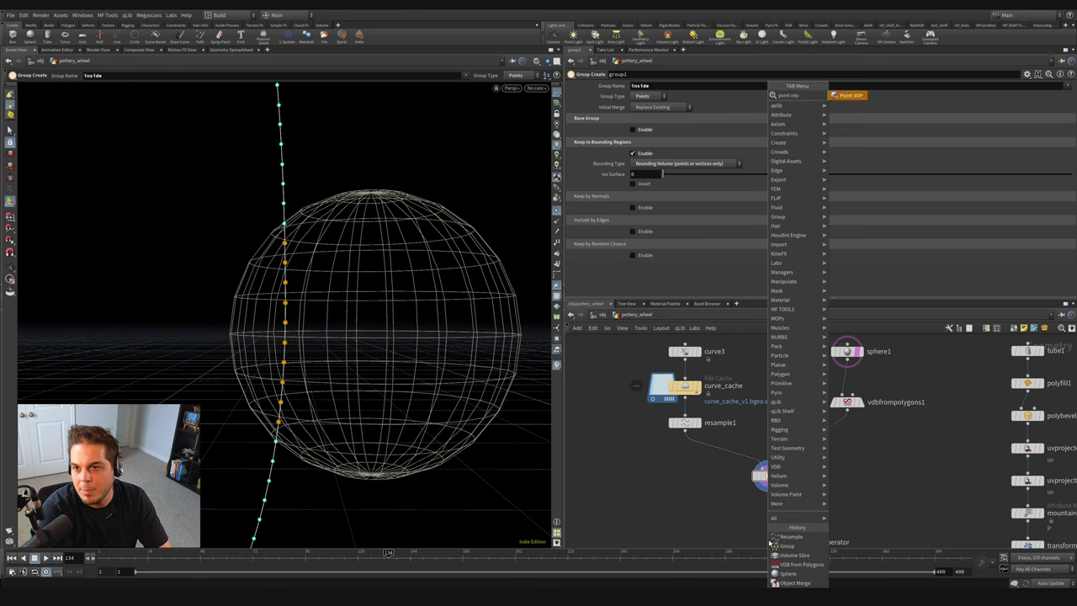
{"action": "key", "text": "Return"}
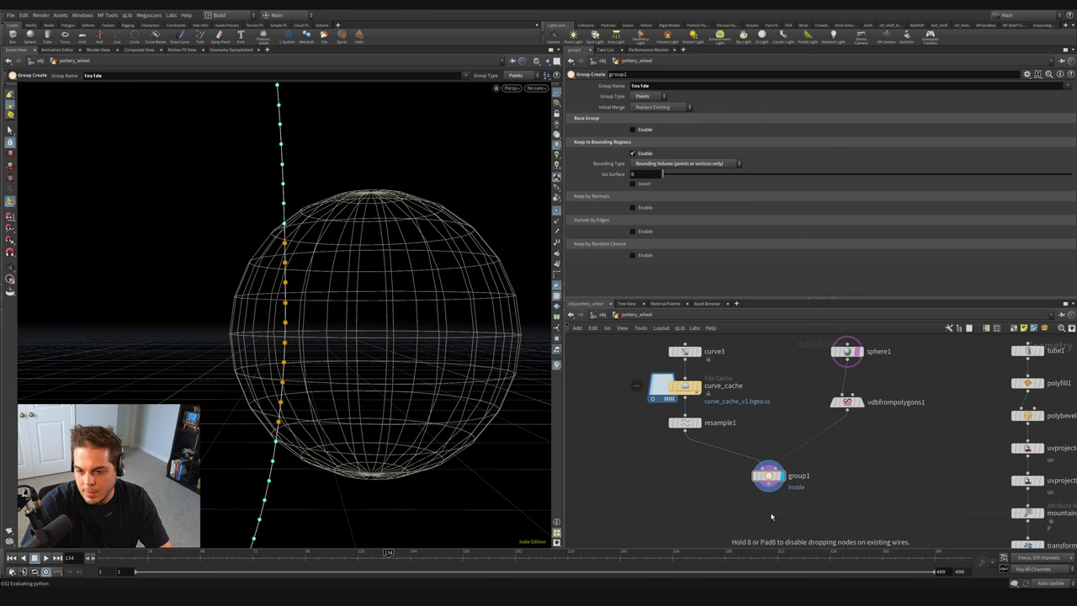
{"action": "left_click", "coordinate": [768, 511]}
{"action": "left_click_drag", "start_coordinate": [773, 481], "coordinate": [738, 476]}
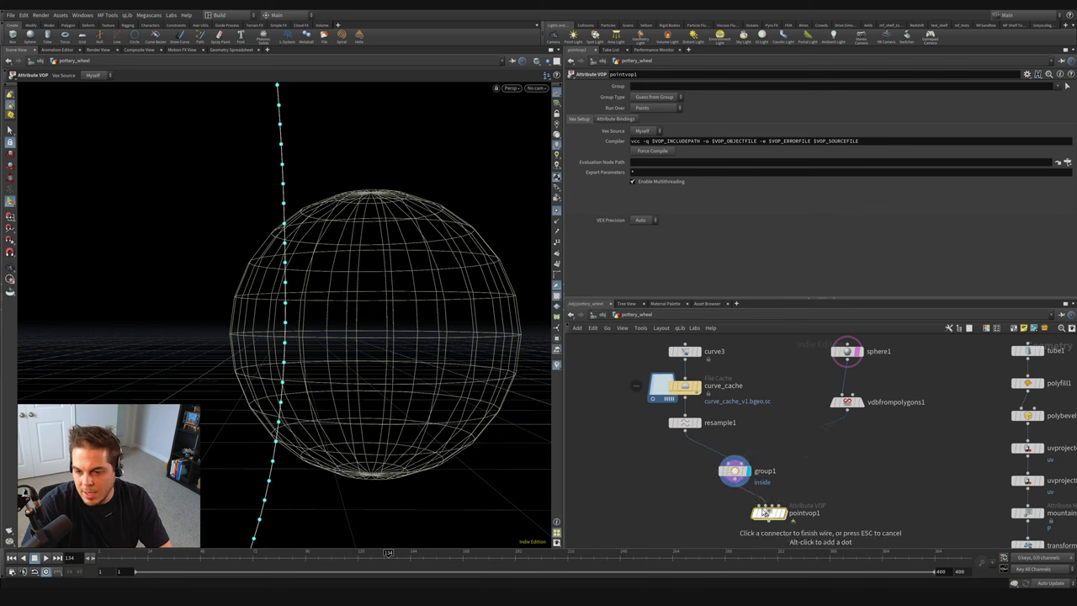
{"action": "left_click_drag", "start_coordinate": [768, 503], "coordinate": [846, 408]}
Step: Display the Point VOP, open its network and space the global parameters and output nodes apart
{"action": "middle_click_drag", "start_coordinate": [809, 510], "coordinate": [782, 437]}
{"action": "key", "text": "r"}
{"action": "double_click", "coordinate": [775, 462]}
{"action": "left_click_drag", "start_coordinate": [835, 376], "coordinate": [962, 396]}
{"action": "middle_click_drag", "start_coordinate": [829, 481], "coordinate": [761, 471]}
Step: Add Volume Sample and Volume Gradient nodes, and feed the global position P into both sample positions
{"action": "key", "text": "Tab"}
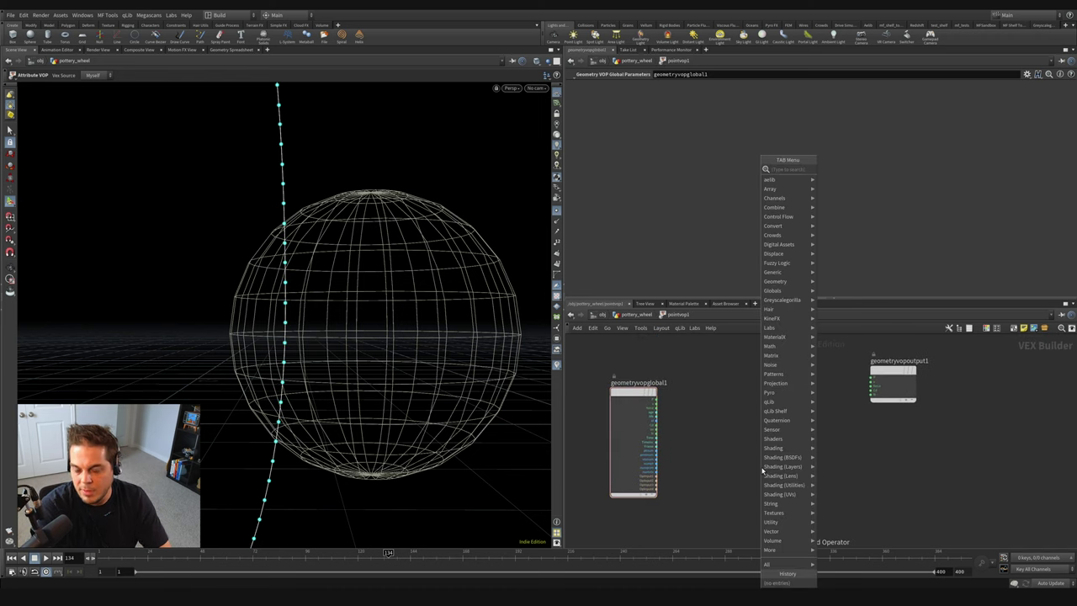
{"action": "type", "text": "volu"}
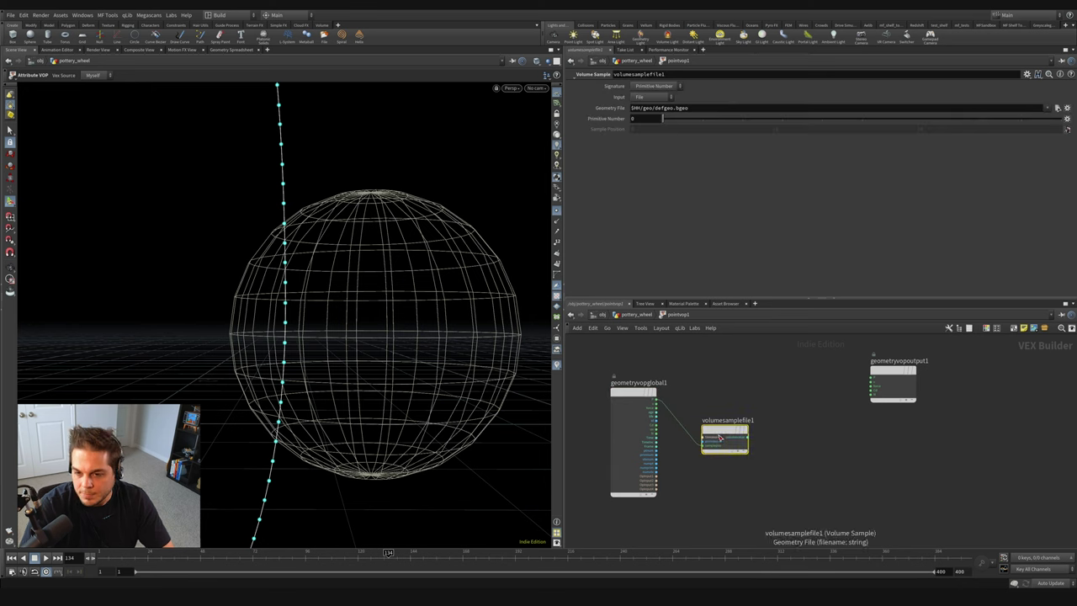
{"action": "left_click", "coordinate": [729, 476]}
{"action": "key", "text": "Tab"}
{"action": "left_click", "coordinate": [829, 172]}
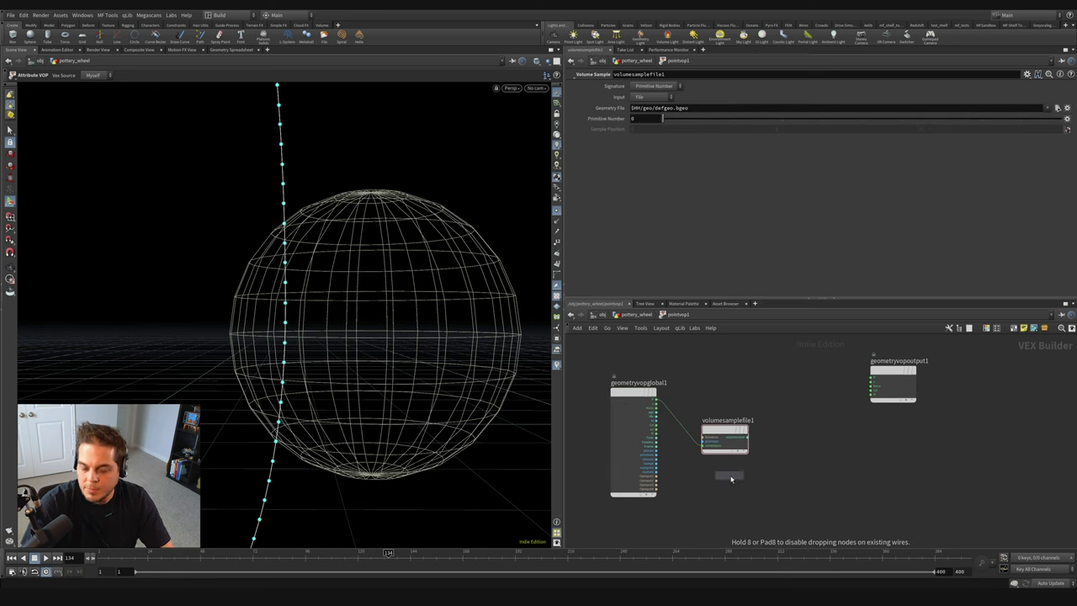
{"action": "left_click", "coordinate": [729, 505]}
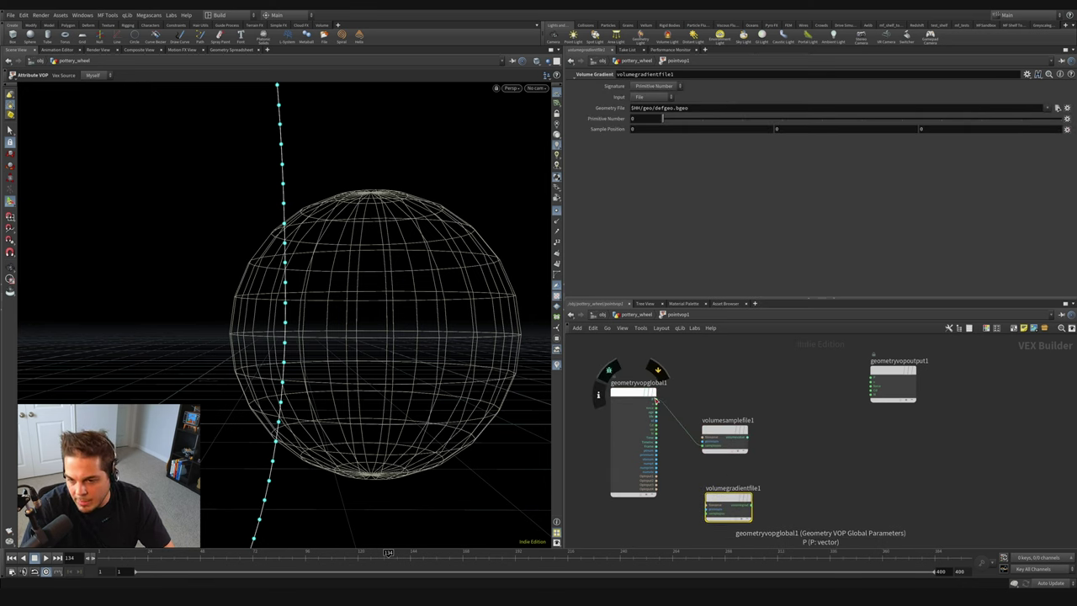
{"action": "middle_click_drag", "start_coordinate": [702, 489], "coordinate": [696, 426]}
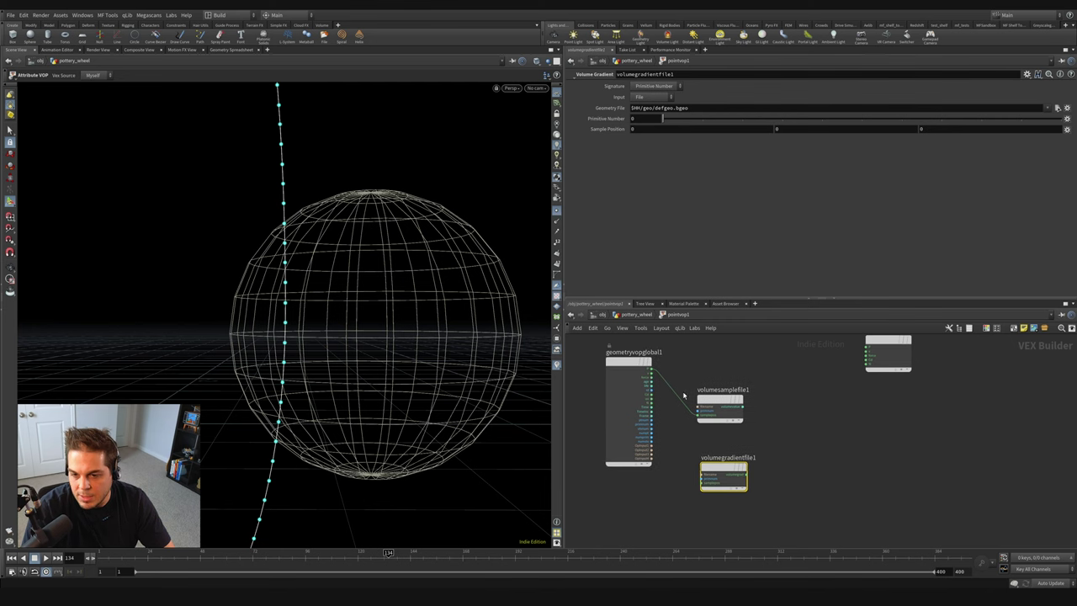
{"action": "left_click_drag", "start_coordinate": [653, 372], "coordinate": [703, 464]}
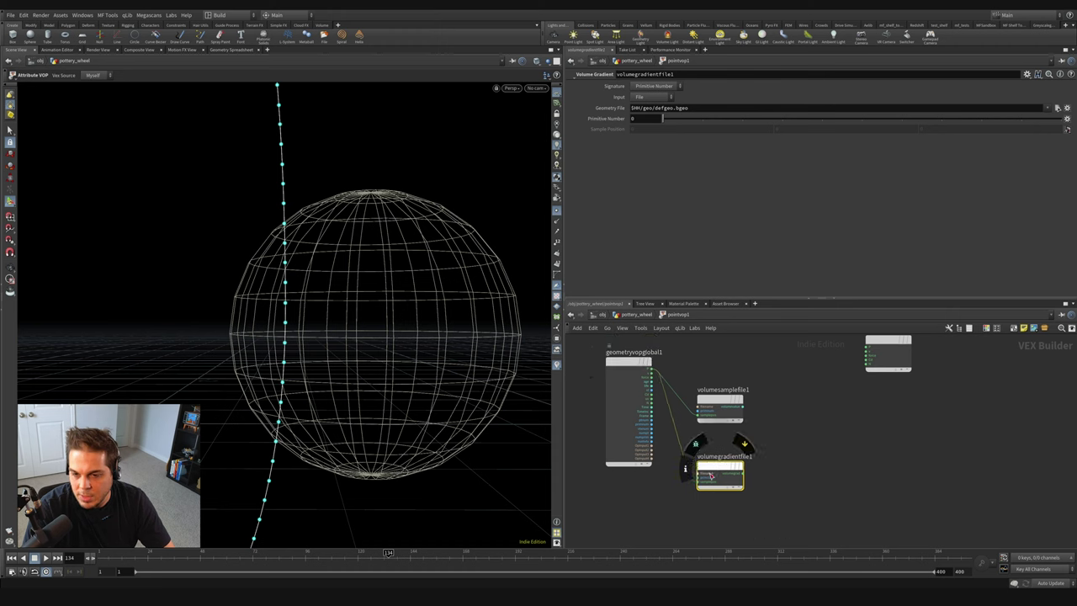
Step: Check the Point VOP's VDB input, and connect OpInput2 to the file name of both volume nodes
{"action": "scroll", "coordinate": [674, 477], "scroll_direction": "up", "scroll_amount": 1}
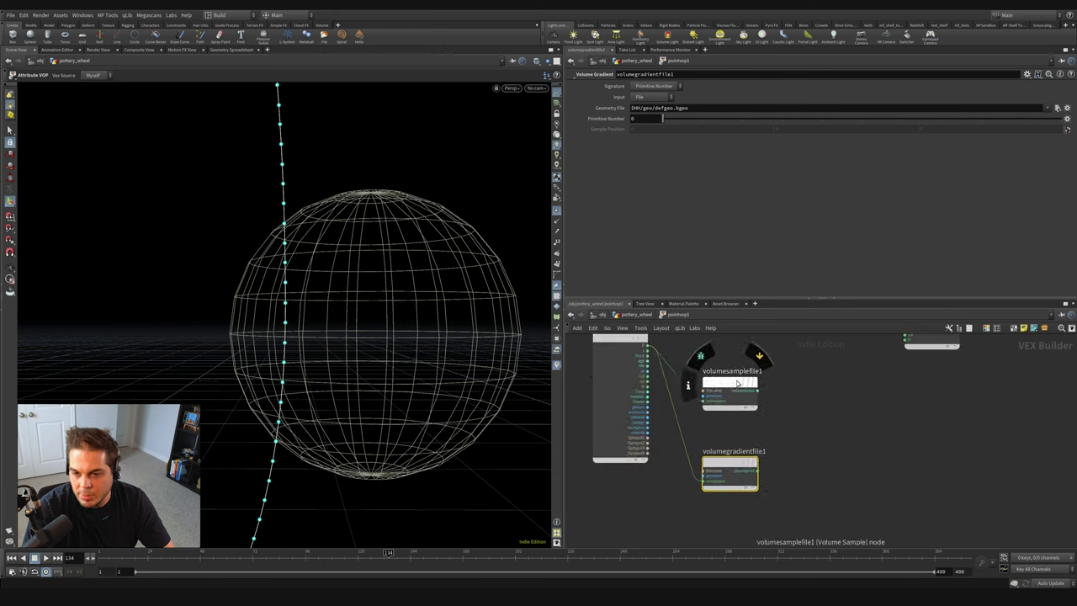
{"action": "left_click", "coordinate": [639, 315]}
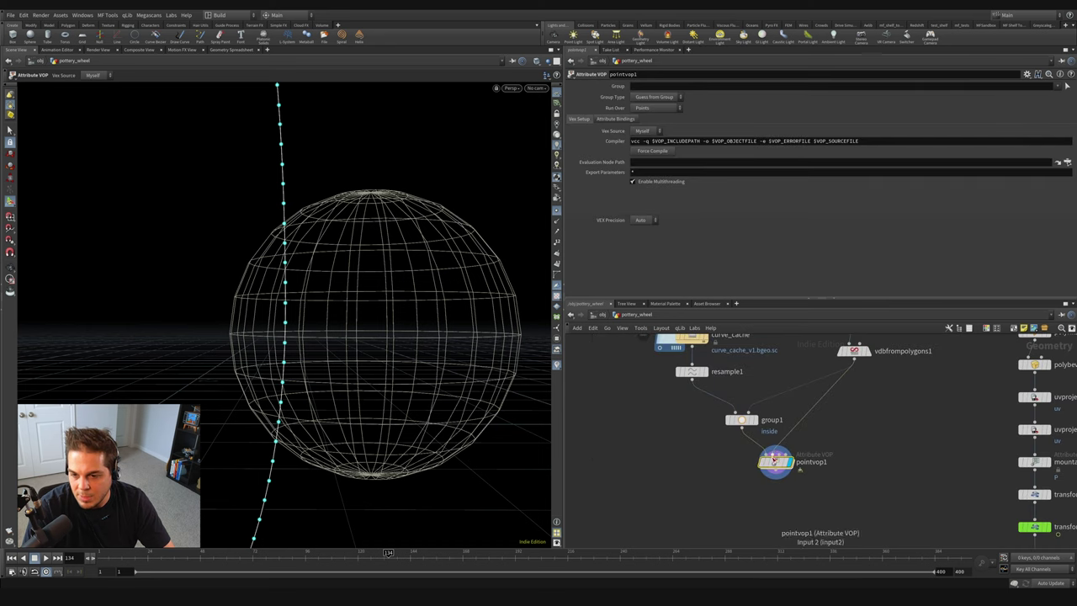
{"action": "double_click", "coordinate": [775, 460]}
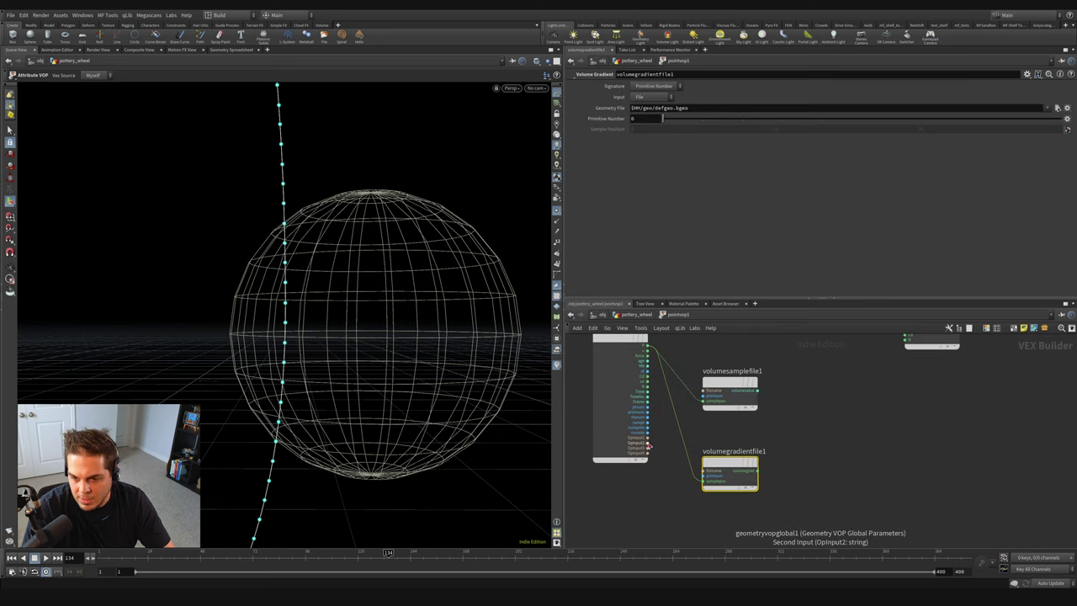
{"action": "scroll", "coordinate": [648, 446], "scroll_direction": "up", "scroll_amount": 3}
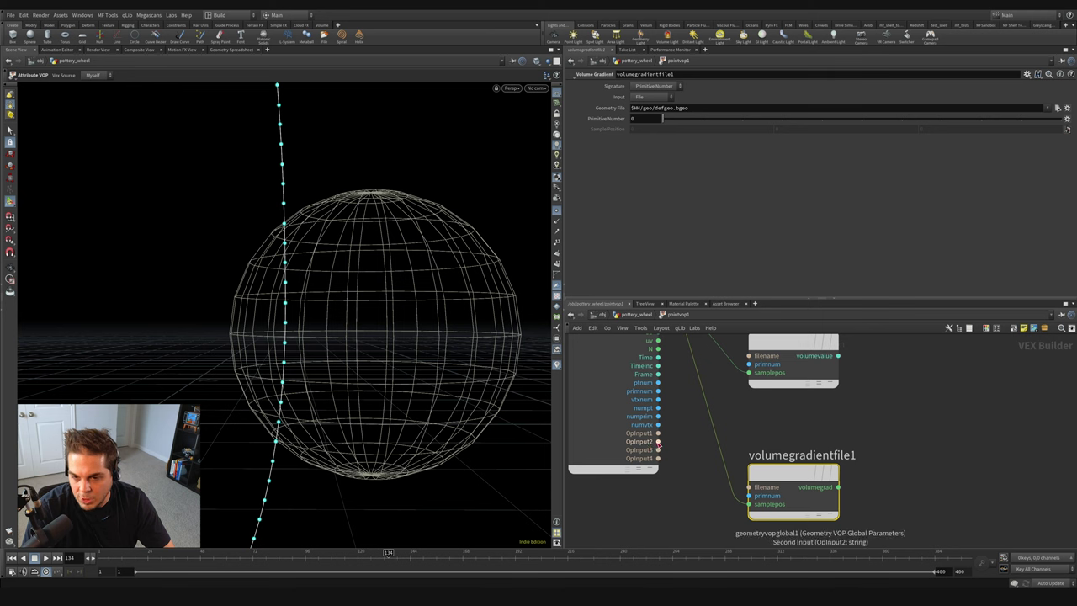
{"action": "scroll", "coordinate": [673, 442], "scroll_direction": "down", "scroll_amount": 3}
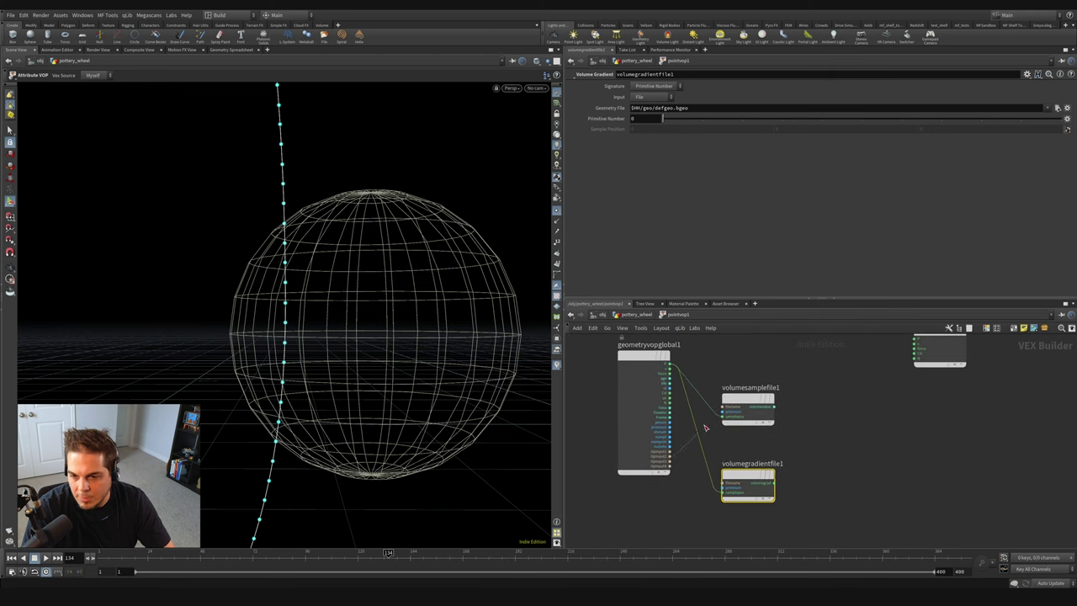
{"action": "left_click_drag", "start_coordinate": [670, 456], "coordinate": [724, 483]}
{"action": "left_click_drag", "start_coordinate": [762, 359], "coordinate": [742, 536]}
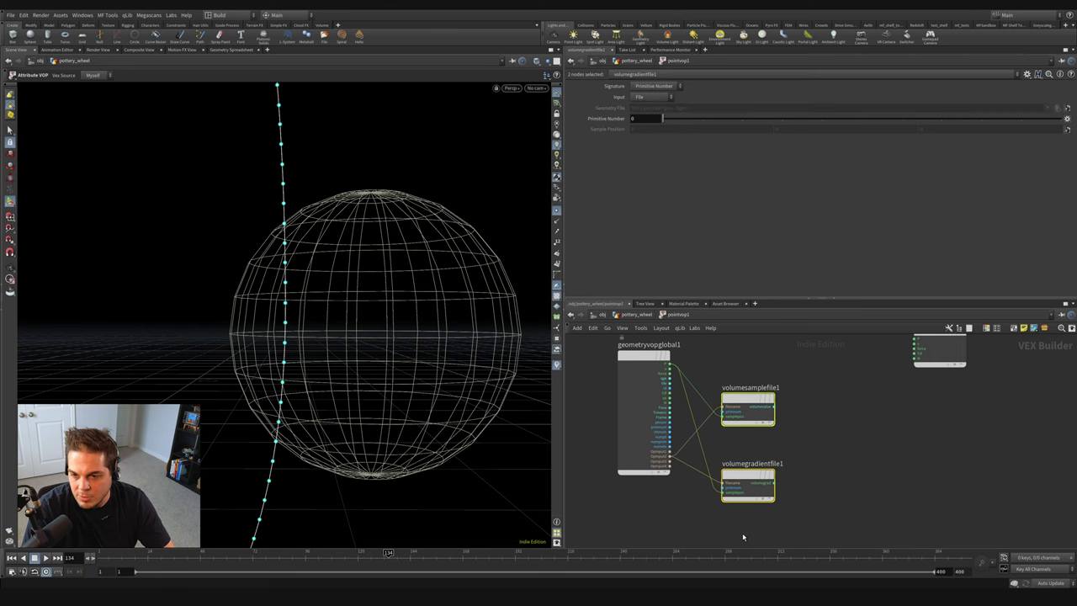
{"action": "middle_click_drag", "start_coordinate": [674, 366], "coordinate": [656, 395]}
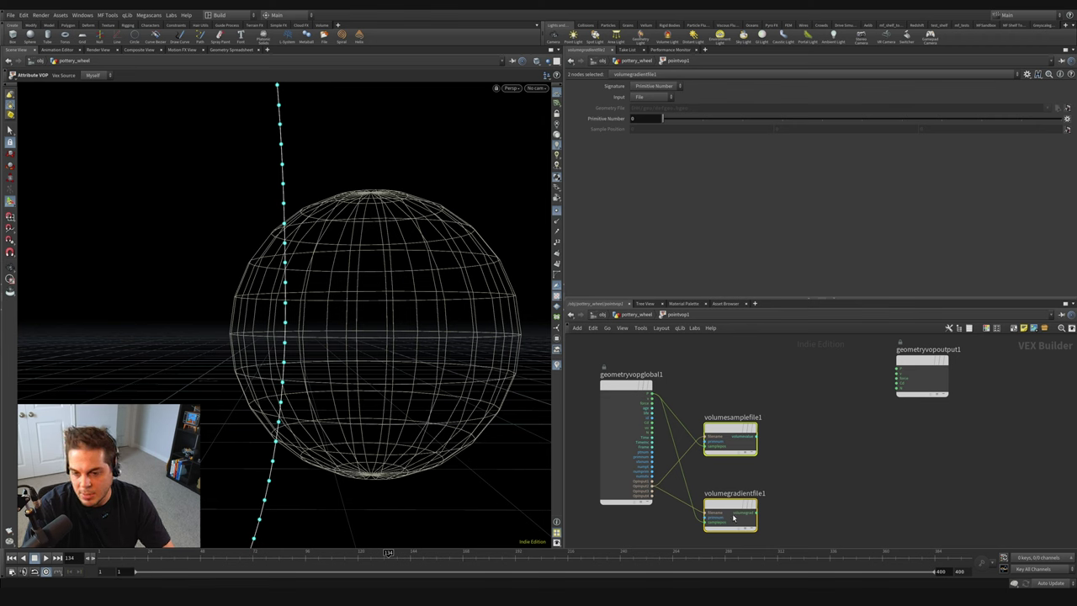
Step: Add a Multiply node and connect the volume gradient and the sampled volume value to it
{"action": "mouse_move", "coordinate": [731, 429]}
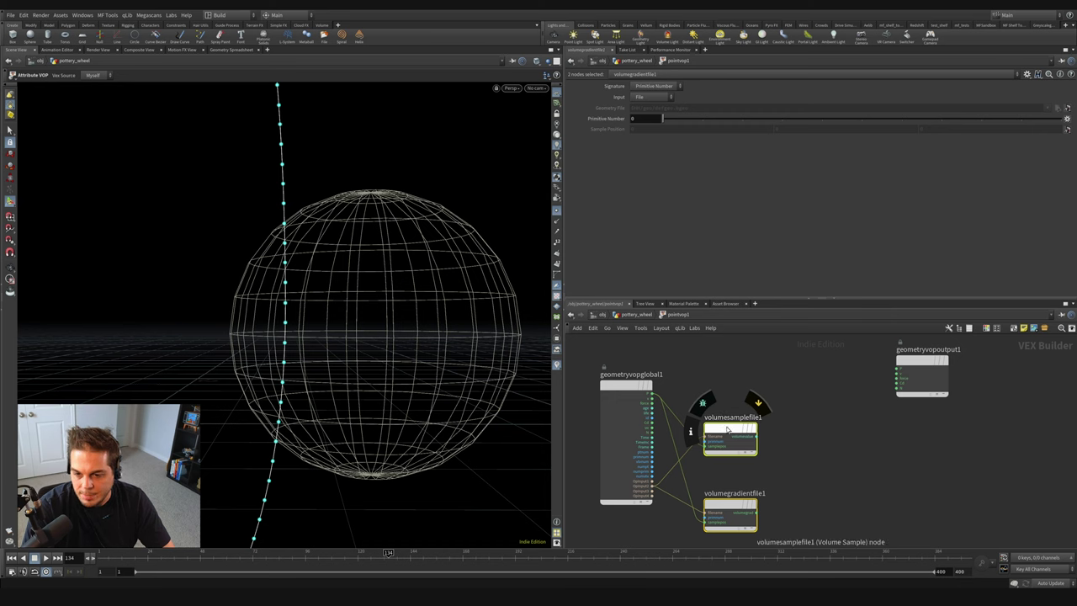
{"action": "left_click", "coordinate": [827, 445]}
{"action": "key", "text": "Tab"}
{"action": "key", "text": "Return"}
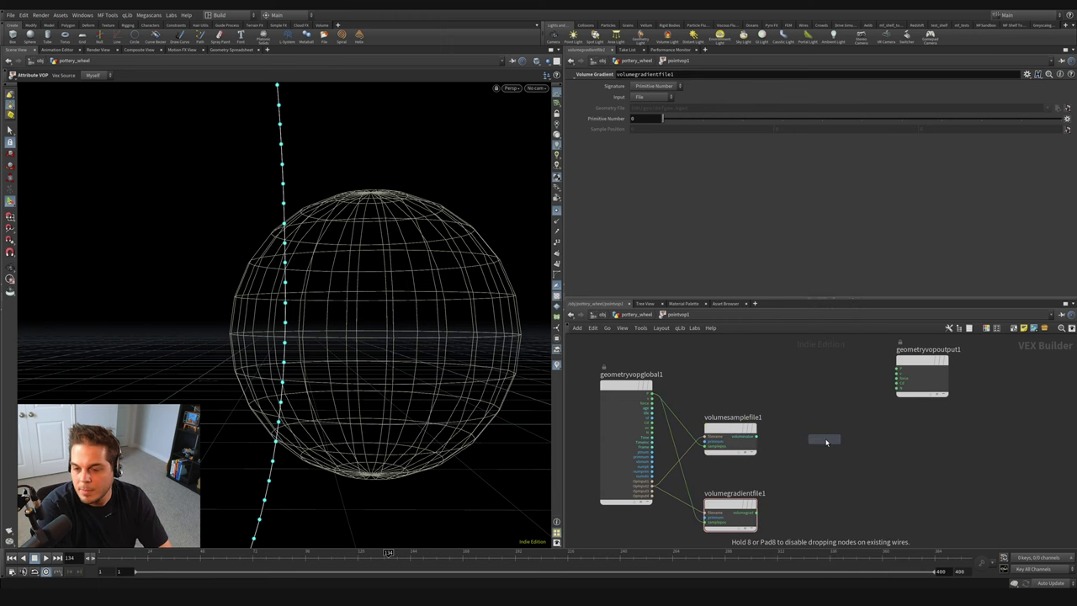
{"action": "left_click", "coordinate": [827, 442]}
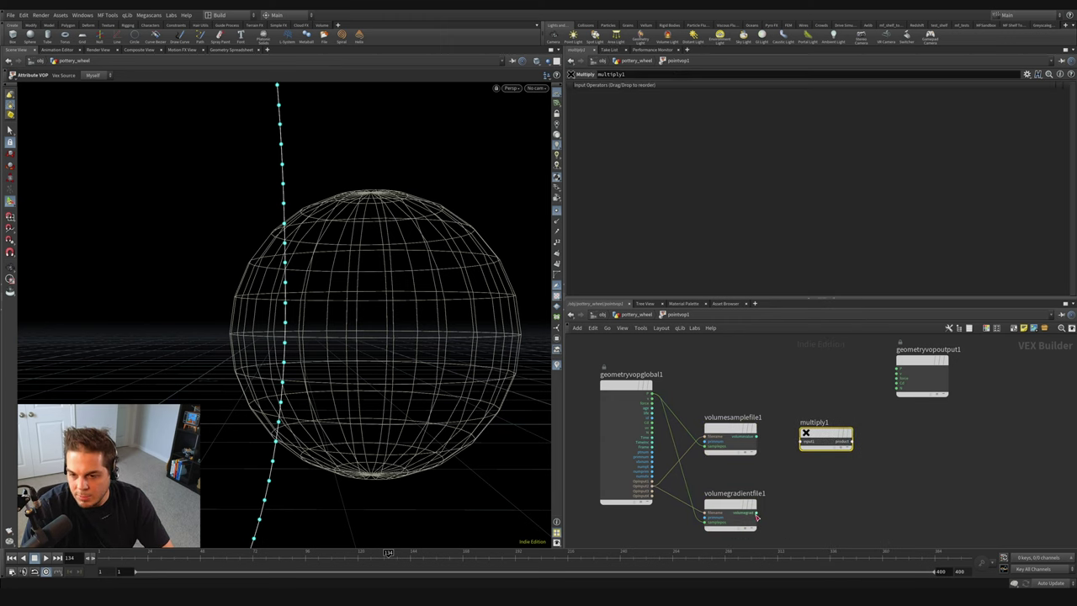
{"action": "left_click_drag", "start_coordinate": [756, 516], "coordinate": [775, 478]}
{"action": "left_click_drag", "start_coordinate": [797, 441], "coordinate": [801, 446]}
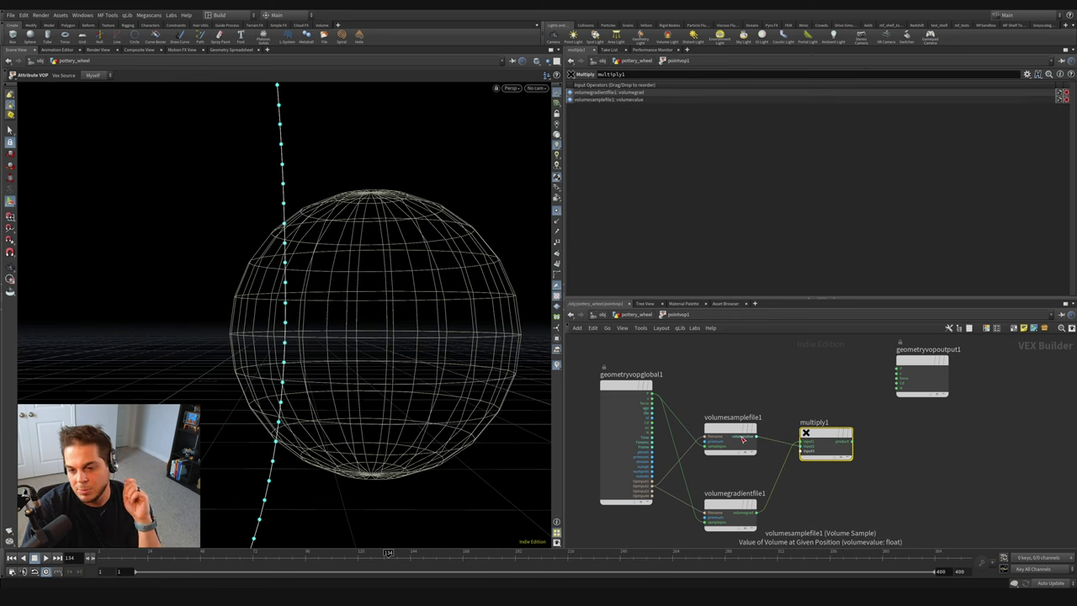
Step: Rearrange the volume nodes so that Volume Gradient sits above Volume Sample
{"action": "left_click", "coordinate": [731, 508]}
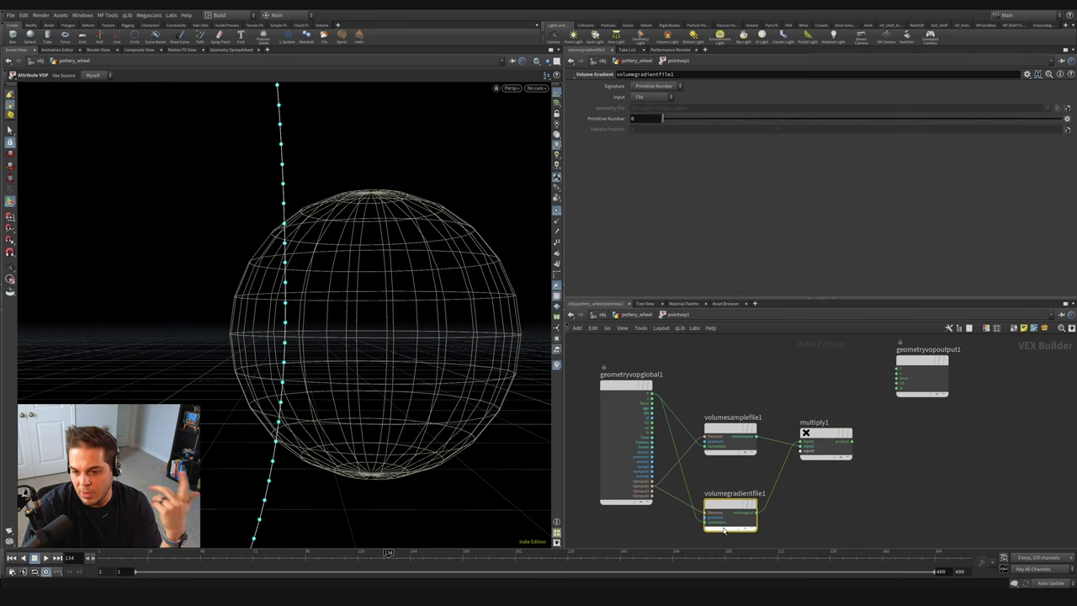
{"action": "mouse_move", "coordinate": [734, 435]}
{"action": "left_mouse_down"}
{"action": "mouse_move", "coordinate": [734, 495]}
{"action": "mouse_move", "coordinate": [730, 394]}
{"action": "mouse_move", "coordinate": [730, 442]}
{"action": "left_mouse_up"}
{"action": "middle_click_drag", "start_coordinate": [844, 503], "coordinate": [717, 492]}
{"action": "scroll", "coordinate": [765, 484], "scroll_direction": "up", "scroll_amount": 1}
{"action": "scroll", "coordinate": [846, 400], "scroll_direction": "down", "scroll_amount": 2}
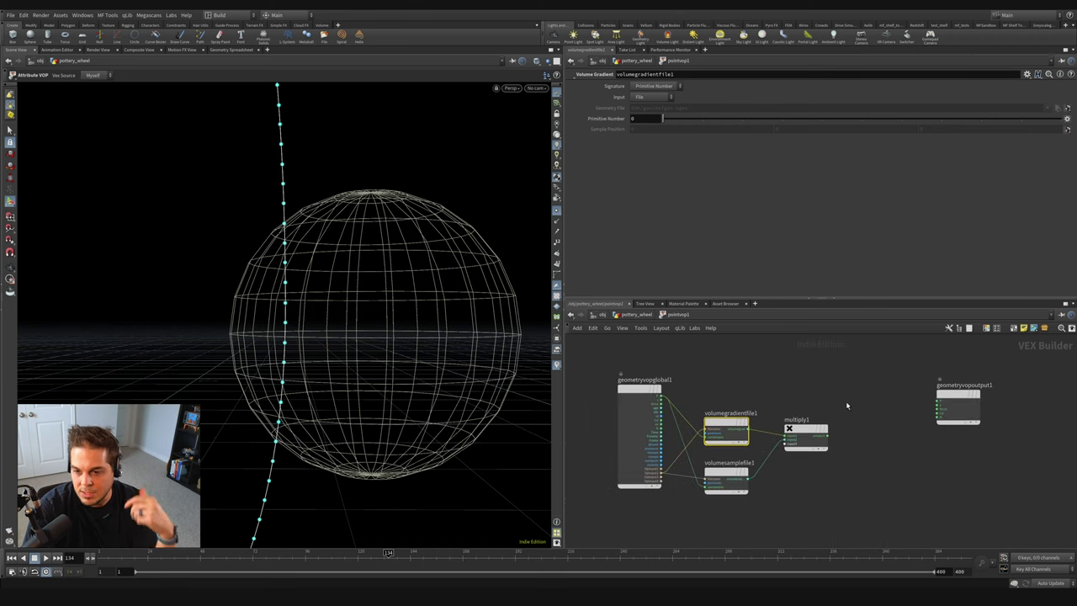
Step: Add an Add node that sums the global P and the multiply product, and connect its sum to the output P
{"action": "key", "text": "Tab"}
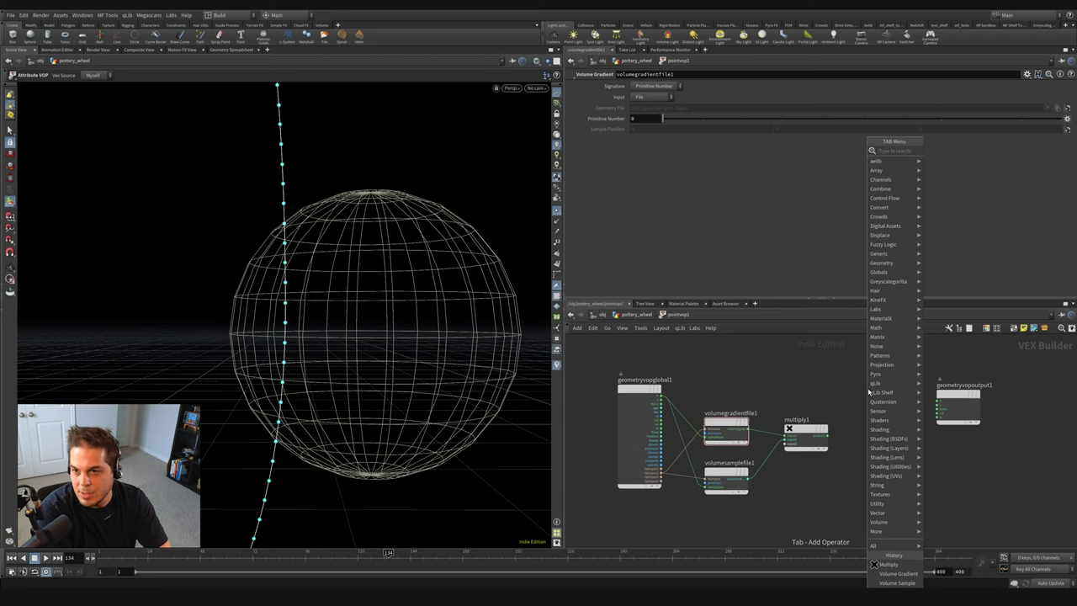
{"action": "type", "text": "add"}
{"action": "key", "text": "Return"}
{"action": "left_click", "coordinate": [869, 391]}
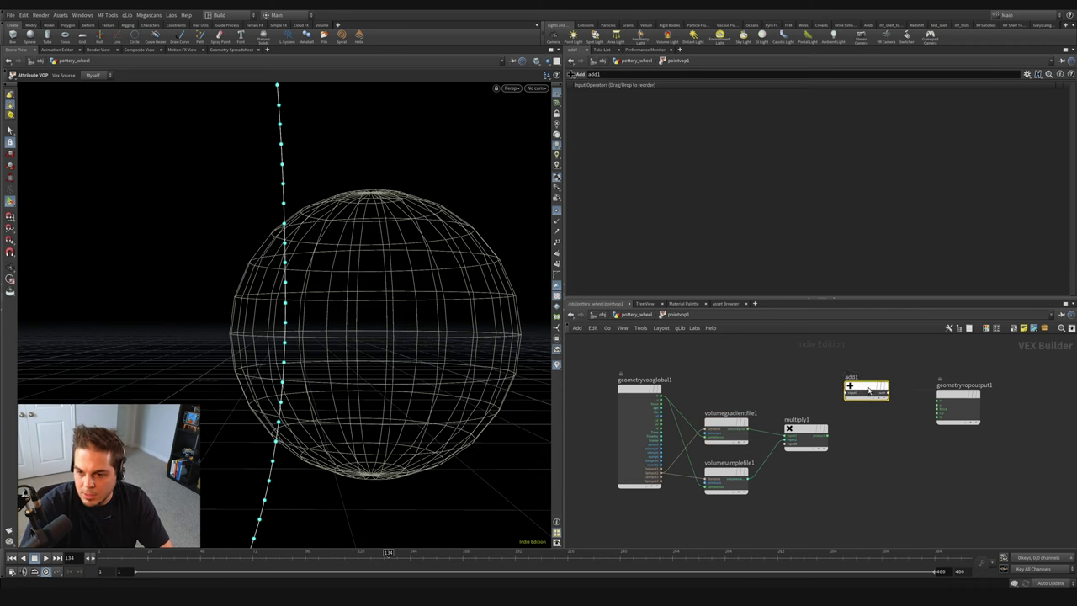
{"action": "left_click_drag", "start_coordinate": [663, 396], "coordinate": [940, 404]}
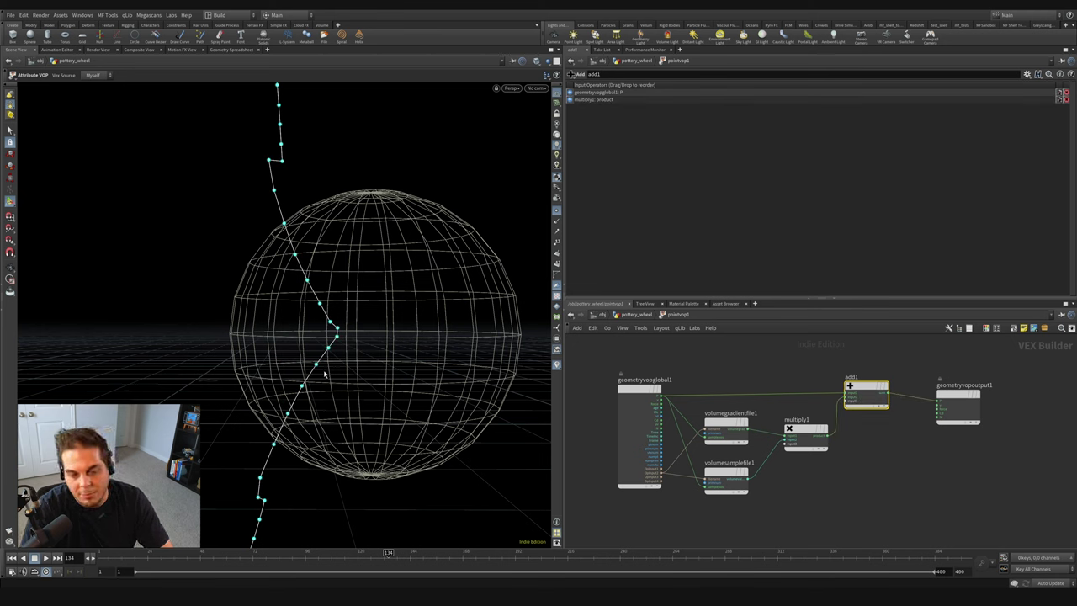
{"action": "left_click_drag", "start_coordinate": [316, 366], "coordinate": [301, 325]}
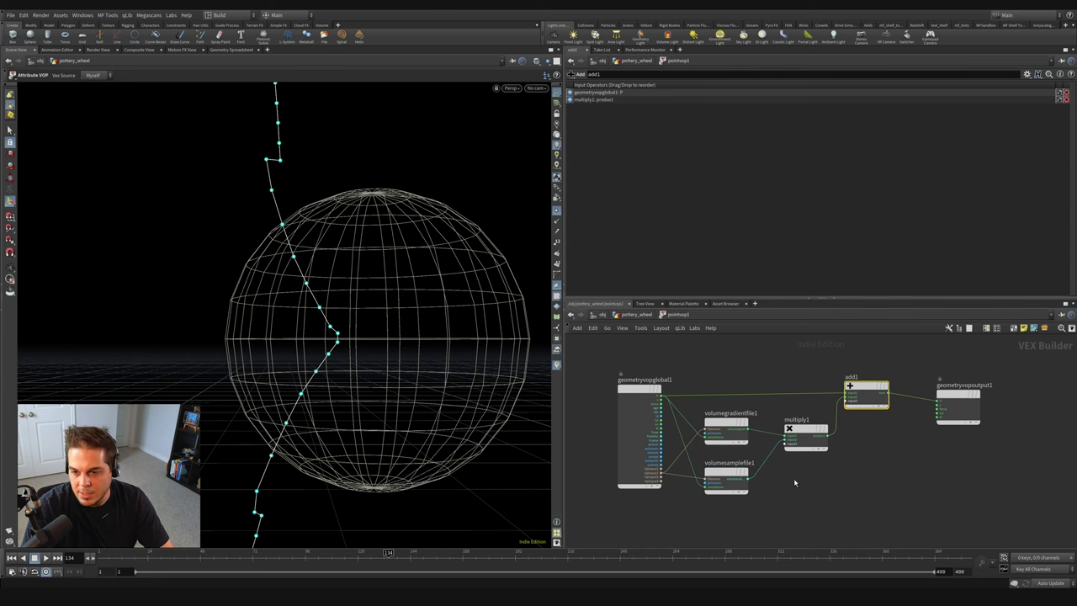
Step: Move the downstream nodes aside and insert a Negate node between the Volume Gradient and the Multiply node
{"action": "left_click_drag", "start_coordinate": [793, 478], "coordinate": [986, 372]}
{"action": "left_click_drag", "start_coordinate": [800, 434], "coordinate": [868, 436]}
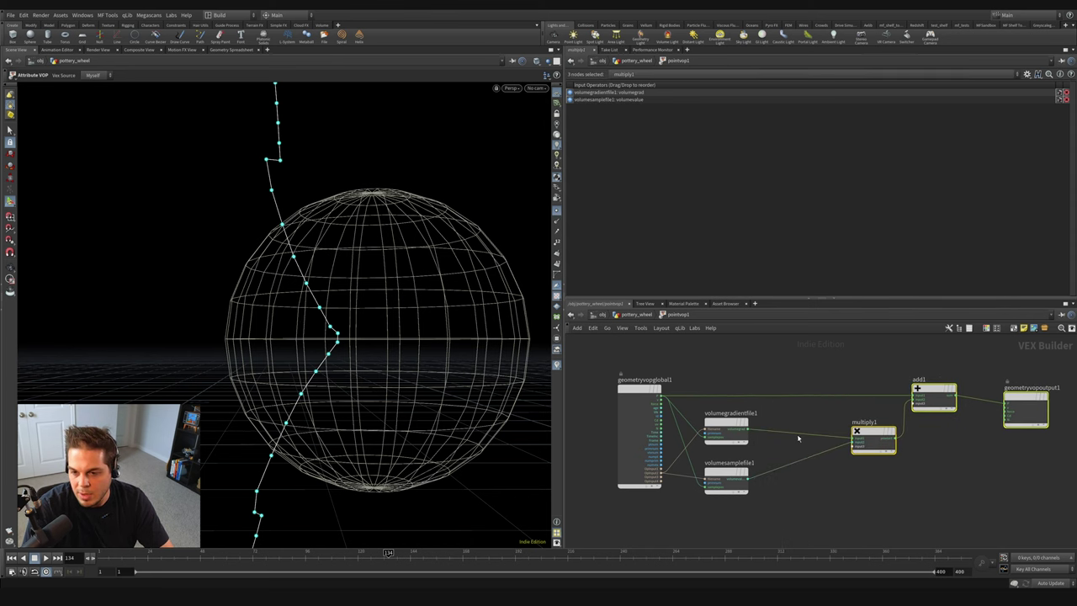
{"action": "left_click", "coordinate": [793, 429]}
{"action": "key", "text": "Tab"}
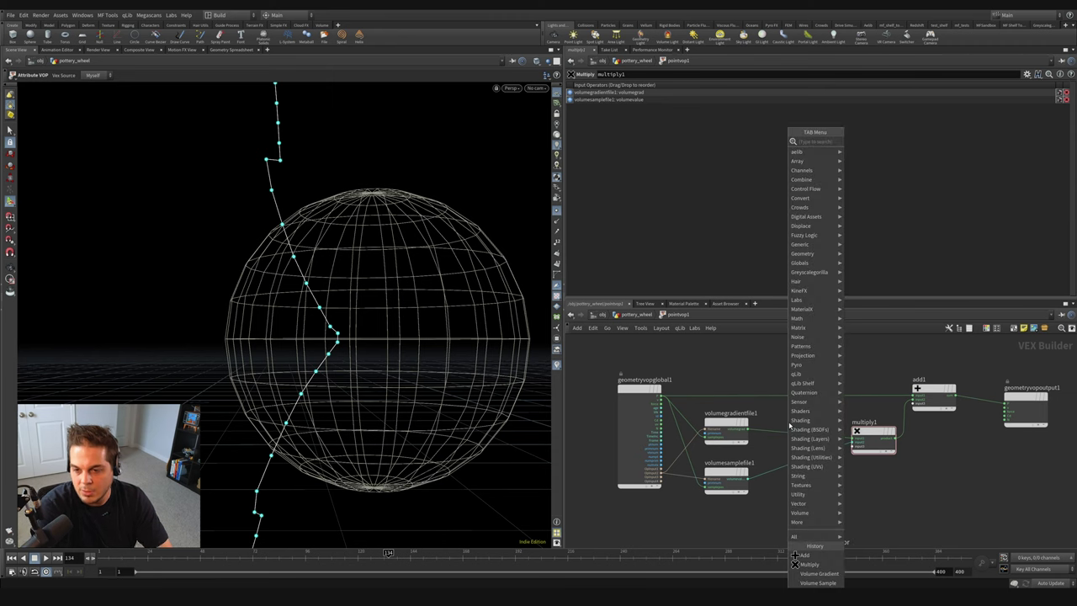
{"action": "type", "text": "nega"}
{"action": "key", "text": "Return"}
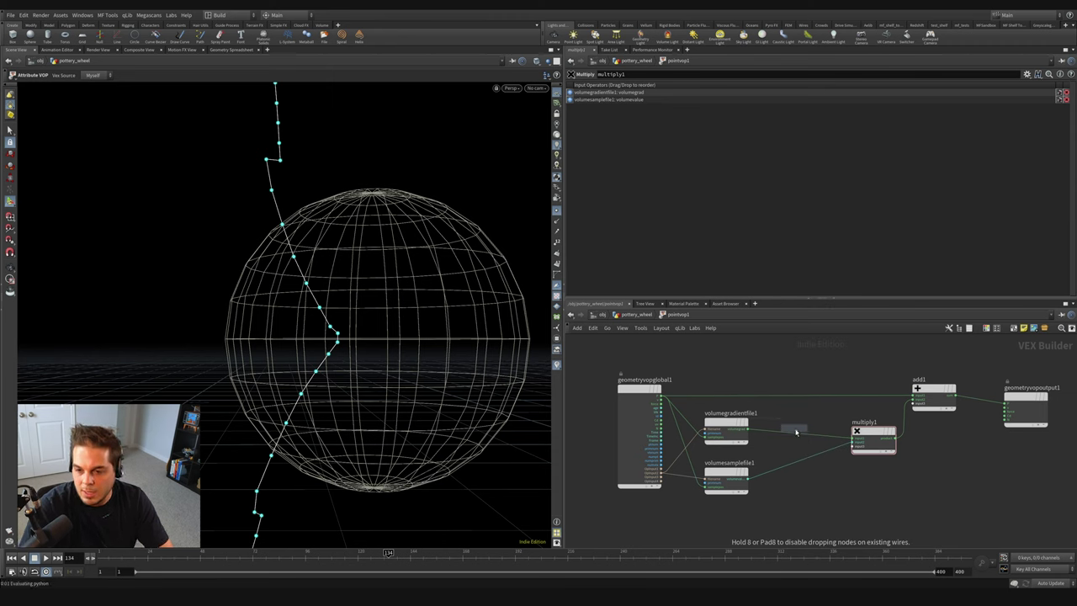
{"action": "left_click", "coordinate": [795, 430]}
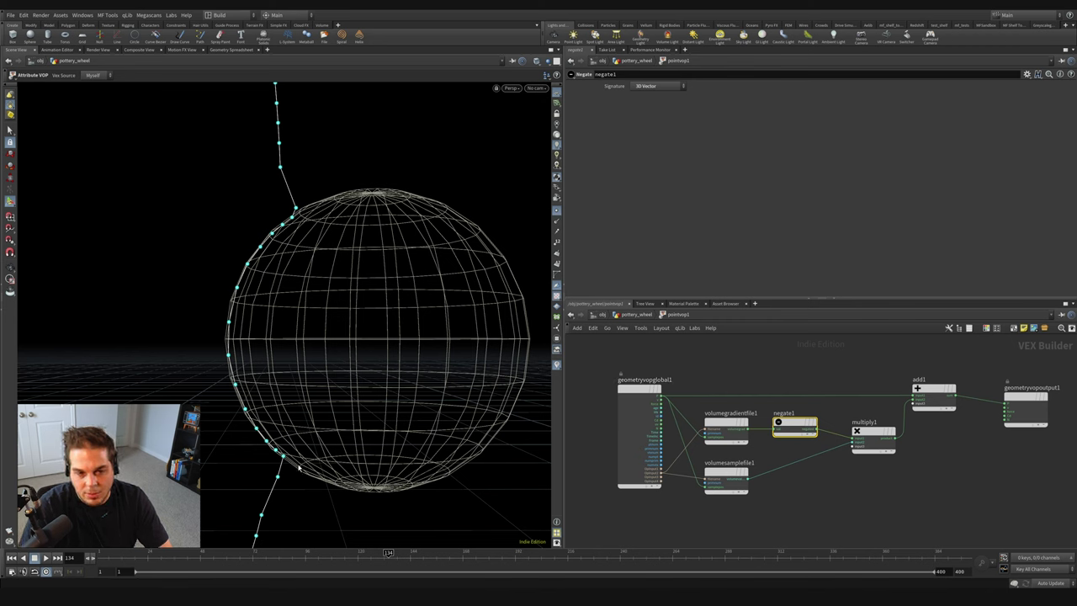
Step: Return to the pottery_wheel network, compare the curve with the Point VOP bypassed and active, and save the scene
{"action": "left_click", "coordinate": [635, 315]}
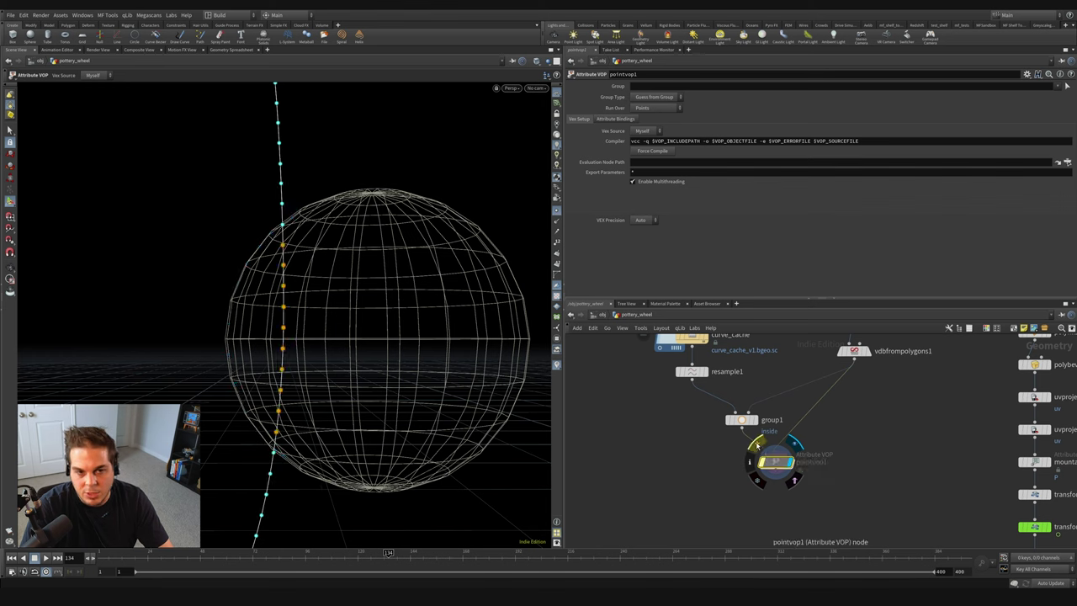
{"action": "left_click", "coordinate": [757, 445]}
{"action": "key", "text": "ctrl+s"}
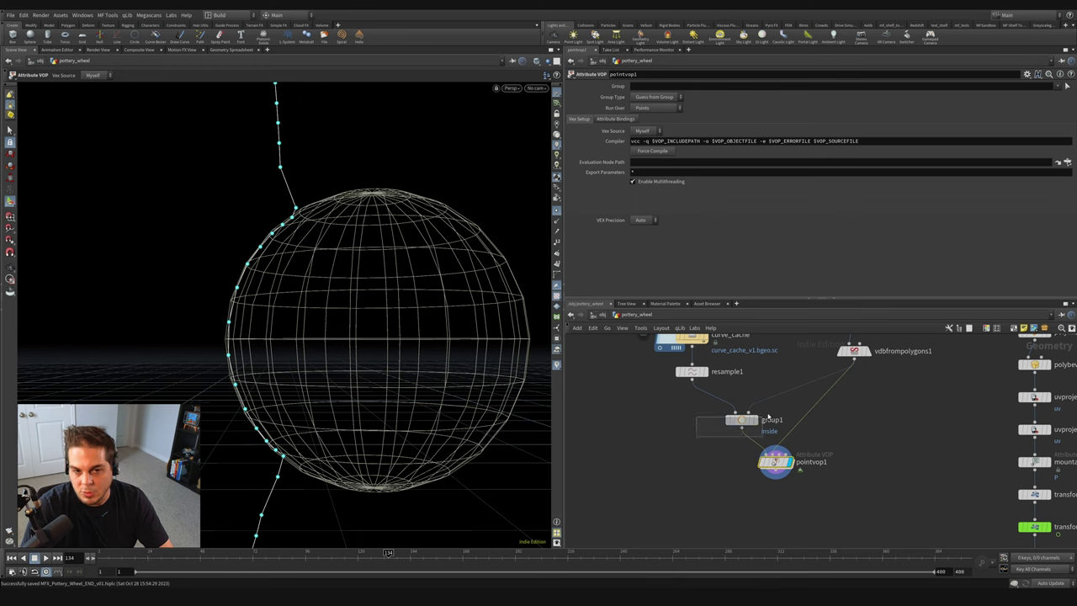
Step: Restrict the Point VOP to the point group inside
{"action": "left_click", "coordinate": [741, 419]}
{"action": "left_click", "coordinate": [775, 461]}
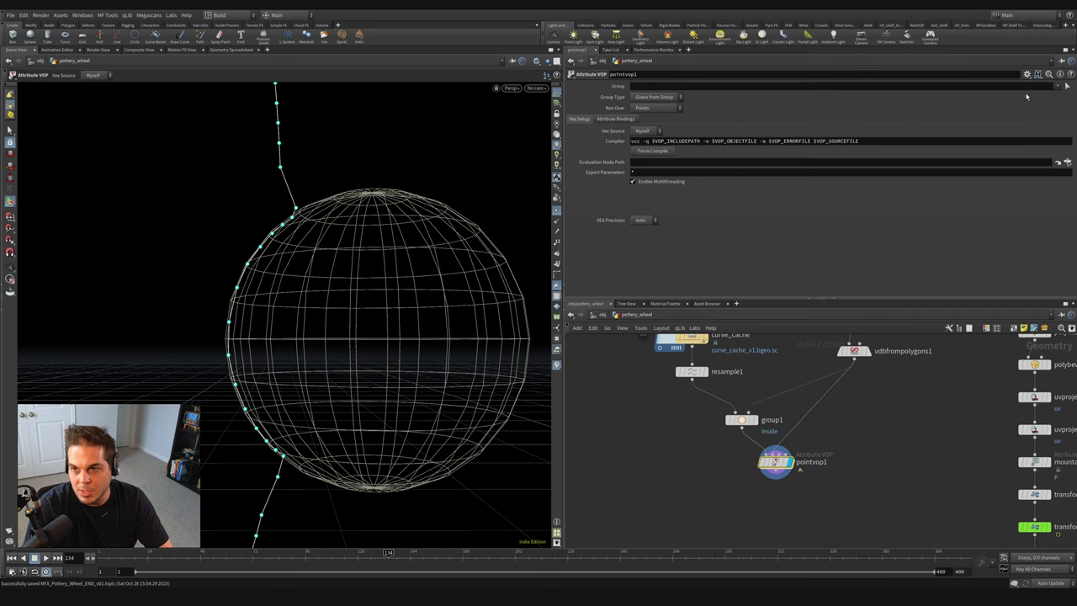
{"action": "left_click", "coordinate": [1064, 87]}
{"action": "left_click", "coordinate": [1060, 98]}
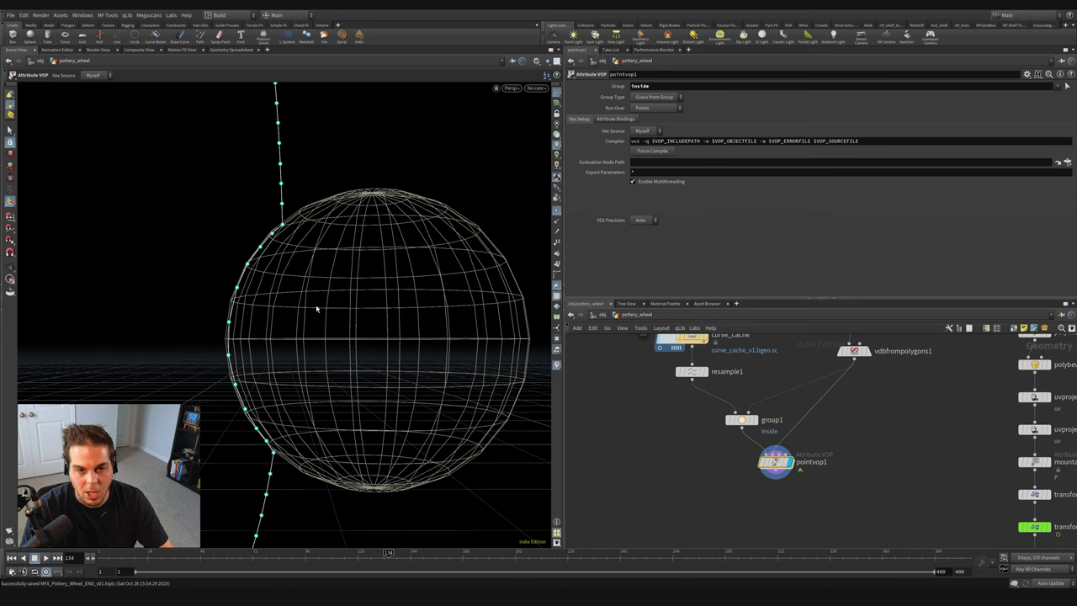
Step: Add a Revolve node after pointvop1, display it, and set its divisions to 200
{"action": "key", "text": "Escape"}
{"action": "scroll", "coordinate": [348, 281], "scroll_direction": "down", "scroll_amount": 10}
{"action": "left_click_drag", "start_coordinate": [349, 281], "coordinate": [346, 436]}
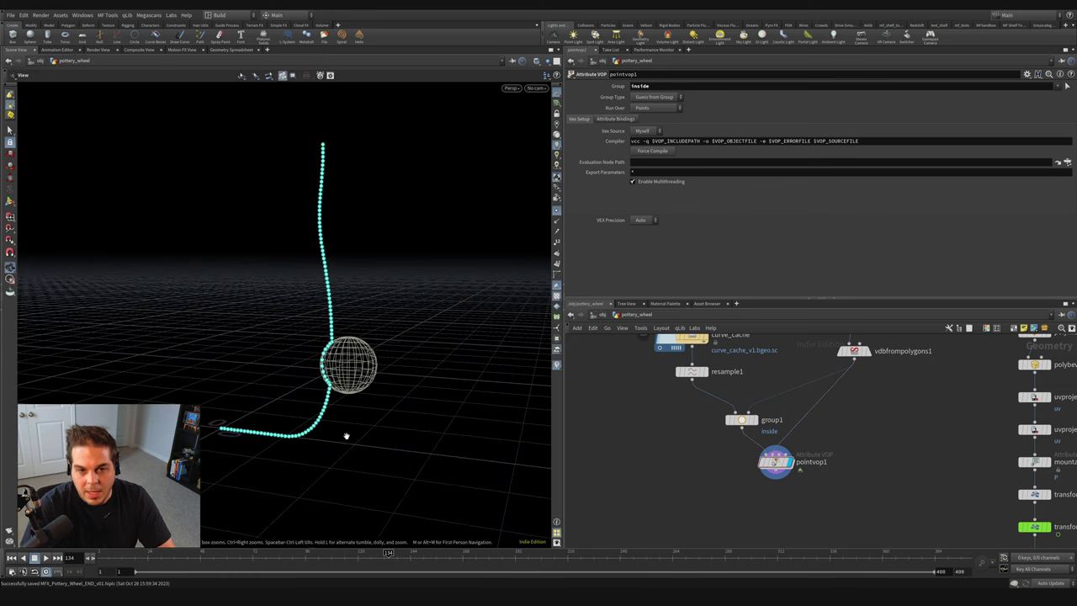
{"action": "key", "text": "Tab"}
{"action": "type", "text": "revolve"}
{"action": "key", "text": "Return"}
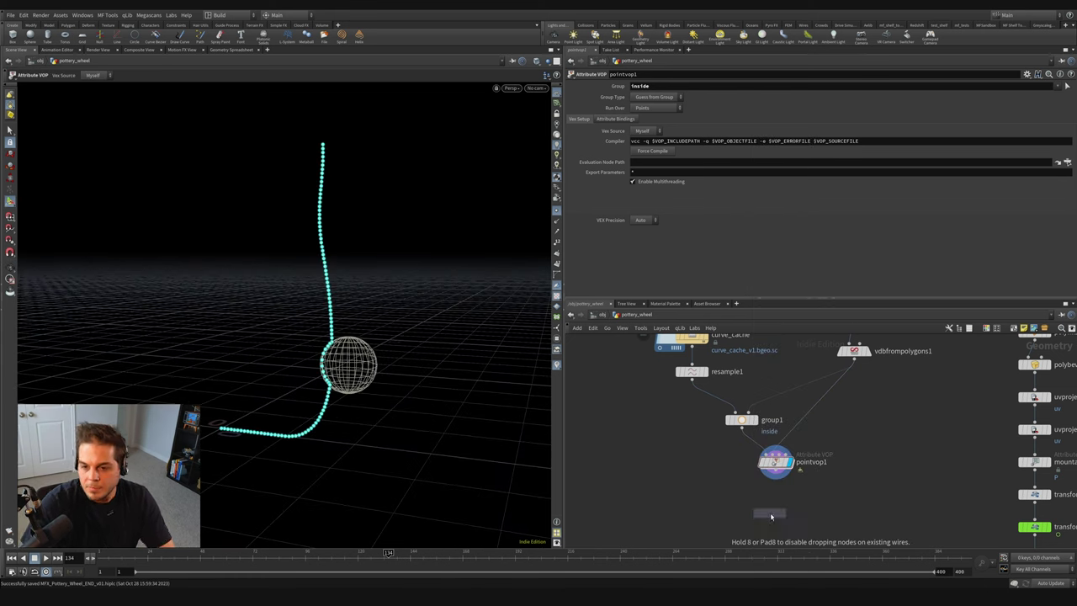
{"action": "left_click", "coordinate": [773, 505]}
{"action": "left_click", "coordinate": [795, 504]}
{"action": "left_click", "coordinate": [796, 505]}
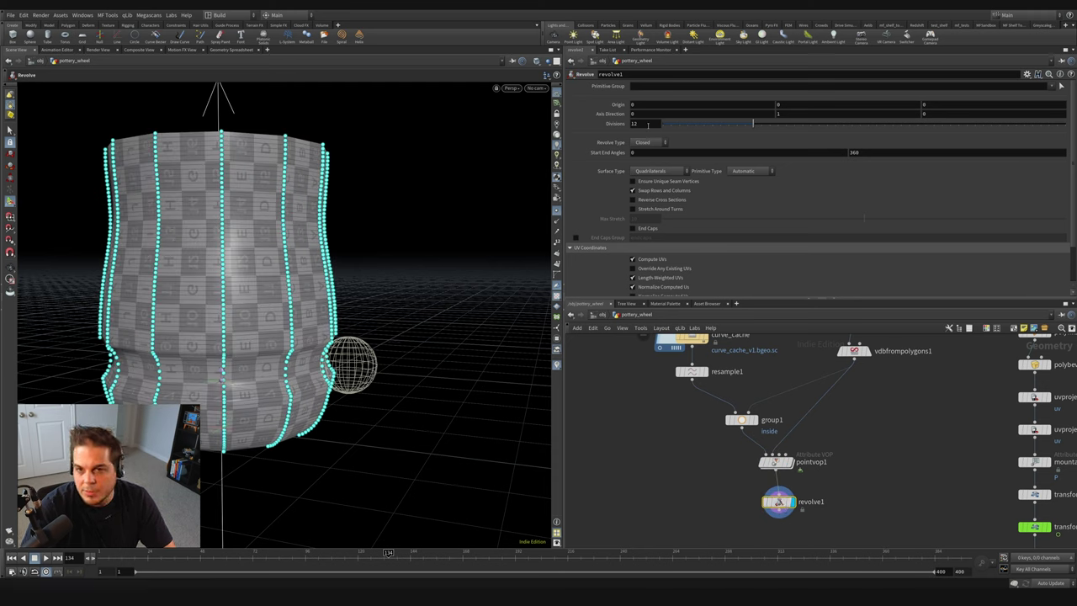
{"action": "type", "text": "200"}
{"action": "key", "text": "Return"}
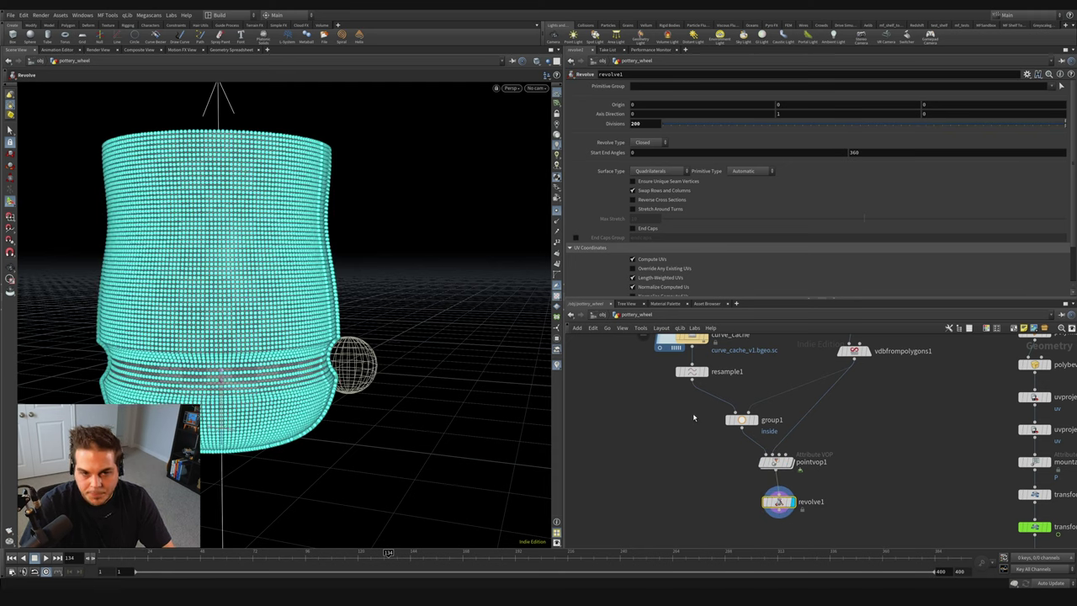
Step: Turn off the point display on the revolved pot
{"action": "left_click", "coordinate": [556, 214]}
{"action": "left_click_drag", "start_coordinate": [240, 200], "coordinate": [298, 274], "text": "alt"}
{"action": "middle_click_drag", "start_coordinate": [880, 420], "coordinate": [871, 496]}
Step: Move sphere1 up along the pot's side to a centre height of about 0.28, and save the scene
{"action": "left_click", "coordinate": [846, 376]}
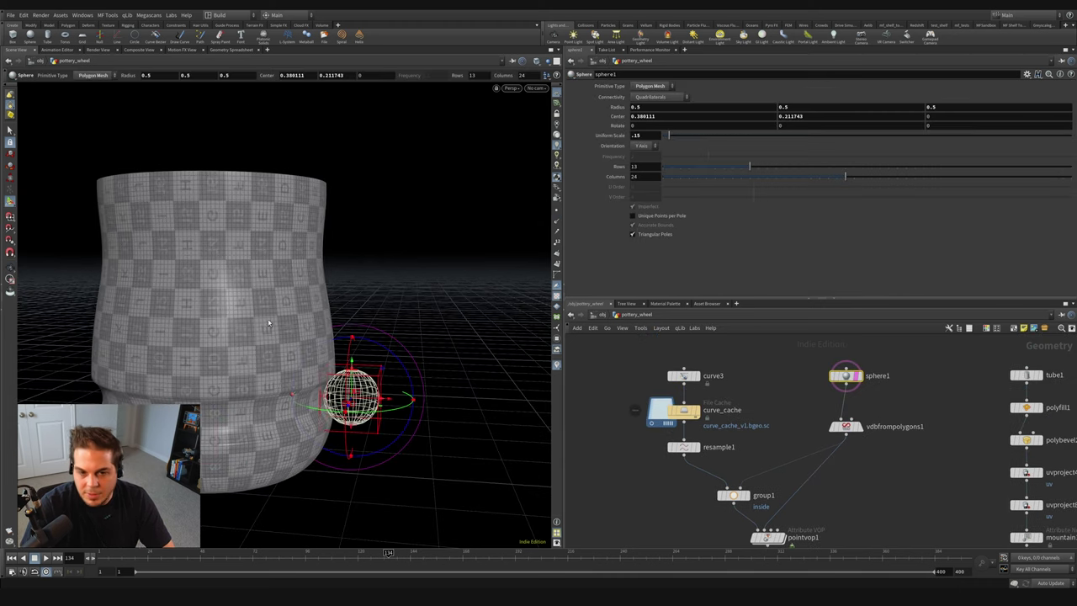
{"action": "left_click_drag", "start_coordinate": [387, 376], "coordinate": [387, 345]}
{"action": "key", "text": "Escape"}
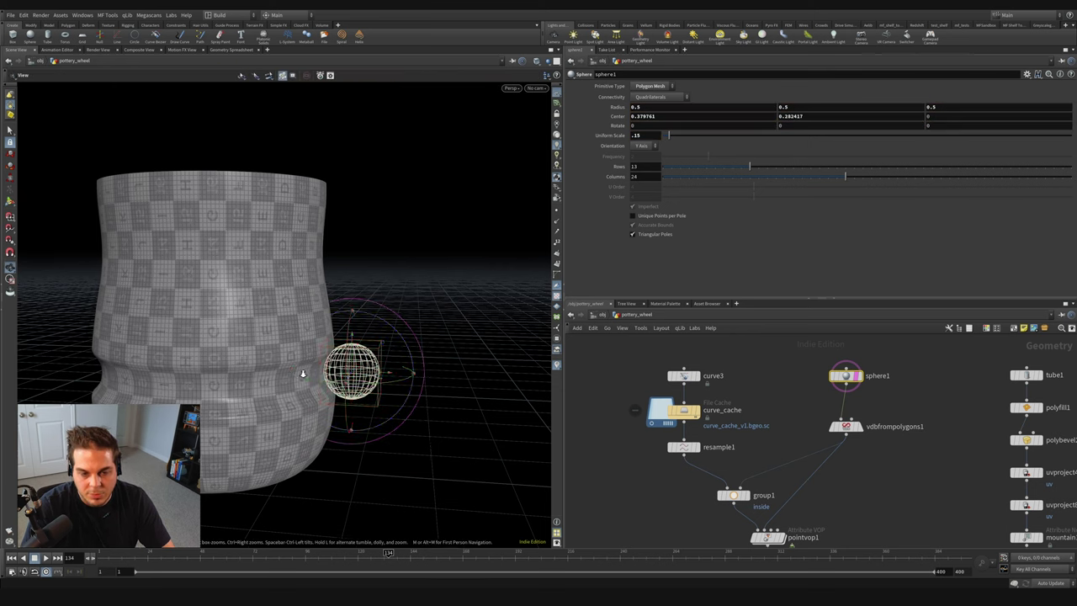
{"action": "scroll", "coordinate": [337, 379], "scroll_direction": "up", "scroll_amount": 3}
{"action": "scroll", "coordinate": [319, 349], "scroll_direction": "down", "scroll_amount": 3}
{"action": "key", "text": "Return"}
{"action": "scroll", "coordinate": [678, 472], "scroll_direction": "down", "scroll_amount": 1}
{"action": "key", "text": "ctrl+s"}
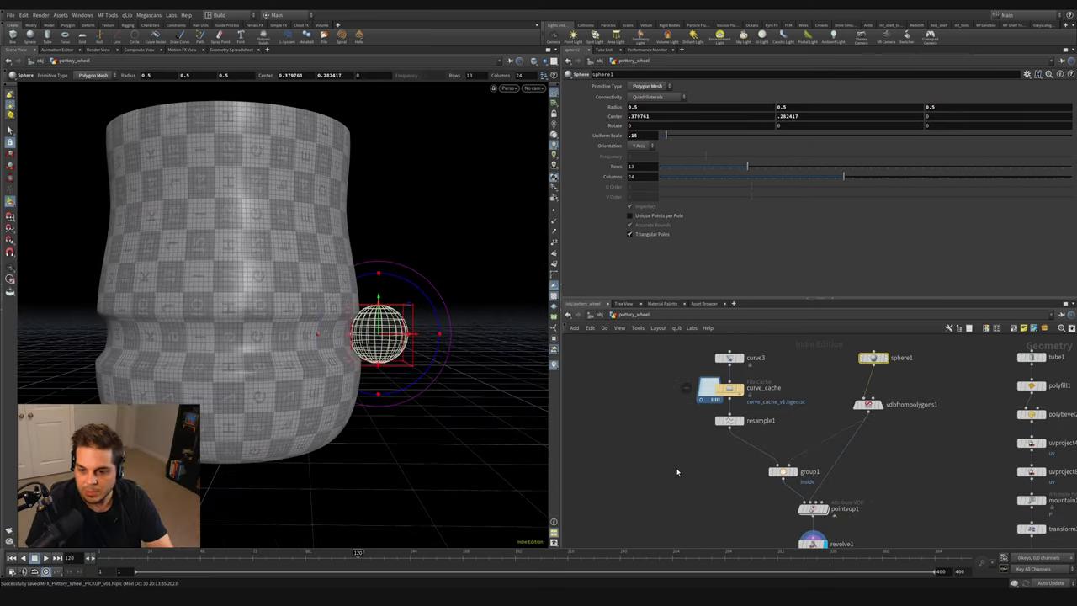
Step: Add a Solver node beside group1 in the pottery_wheel network
{"action": "key", "text": "Tab"}
{"action": "type", "text": "solver"}
{"action": "key", "text": "Return"}
{"action": "left_click", "coordinate": [690, 475]}
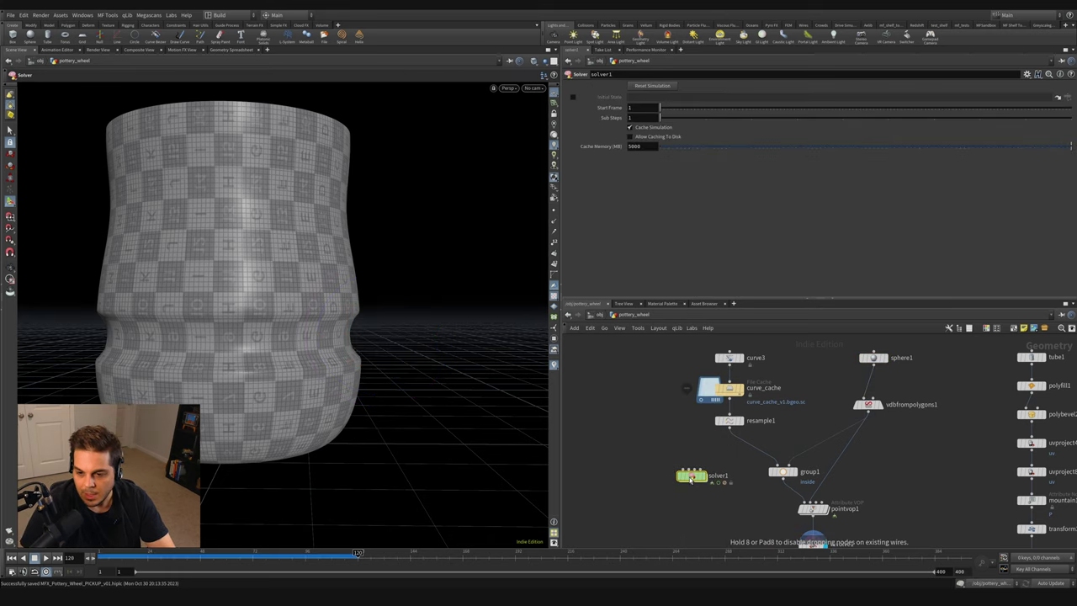
Step: Enclose group1 and pointvop1 in a network box
{"action": "left_click_drag", "start_coordinate": [758, 455], "coordinate": [857, 519]}
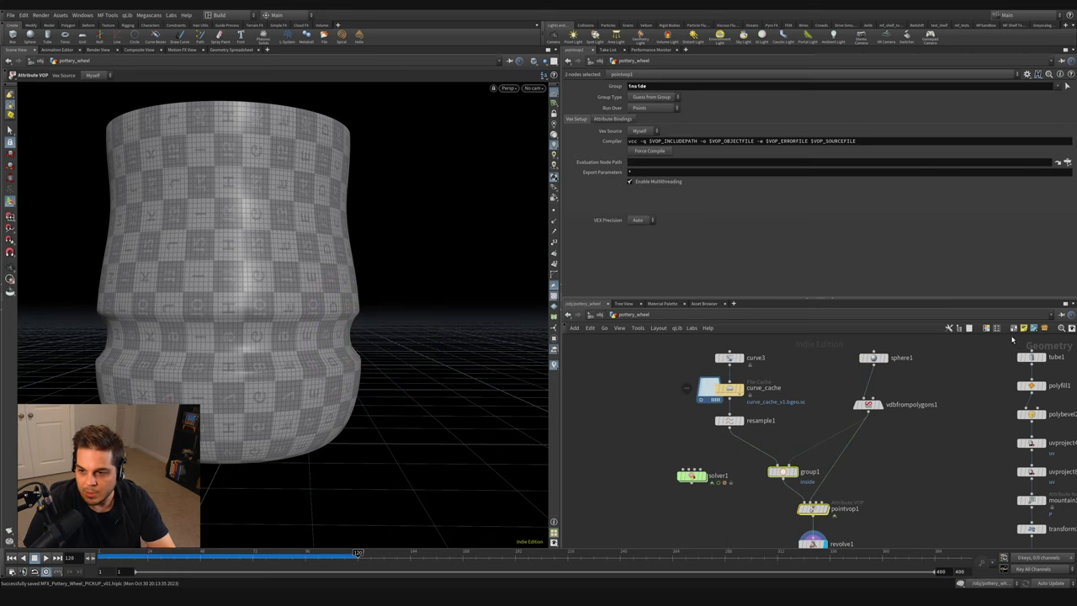
{"action": "key", "text": "shift+o"}
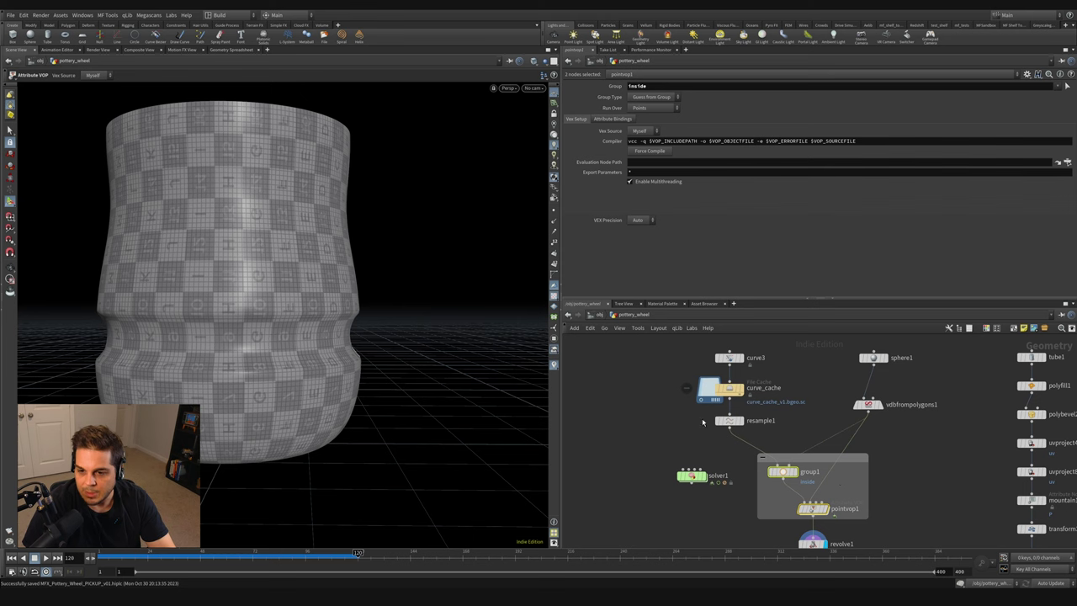
Step: Connect resample1 to the solver's first input and vdbfrompolygons1 to its second input
{"action": "left_click_drag", "start_coordinate": [729, 427], "coordinate": [681, 469]}
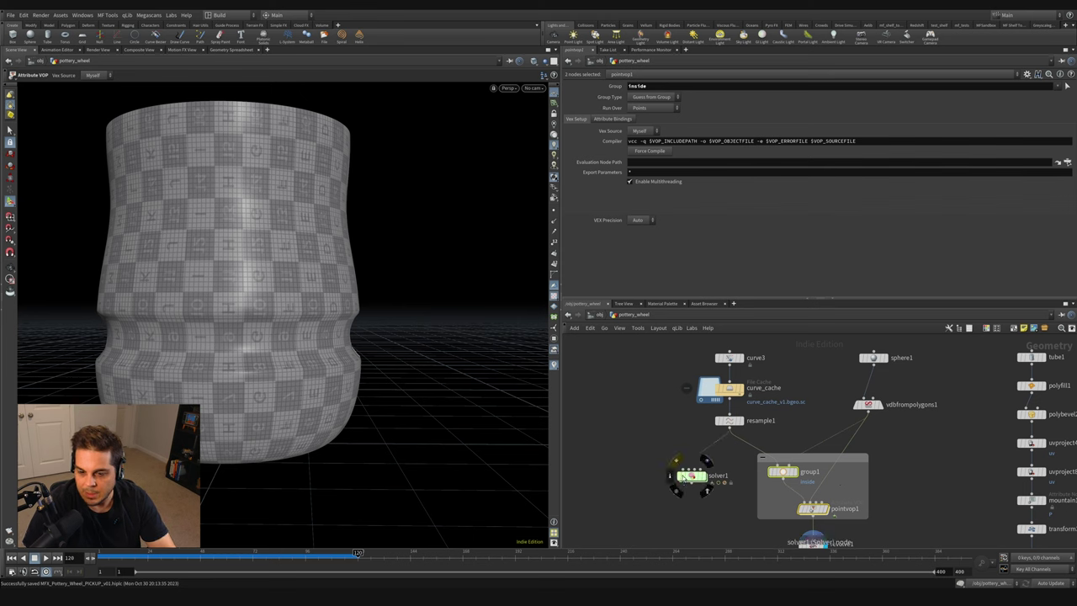
{"action": "left_click_drag", "start_coordinate": [873, 415], "coordinate": [716, 455]}
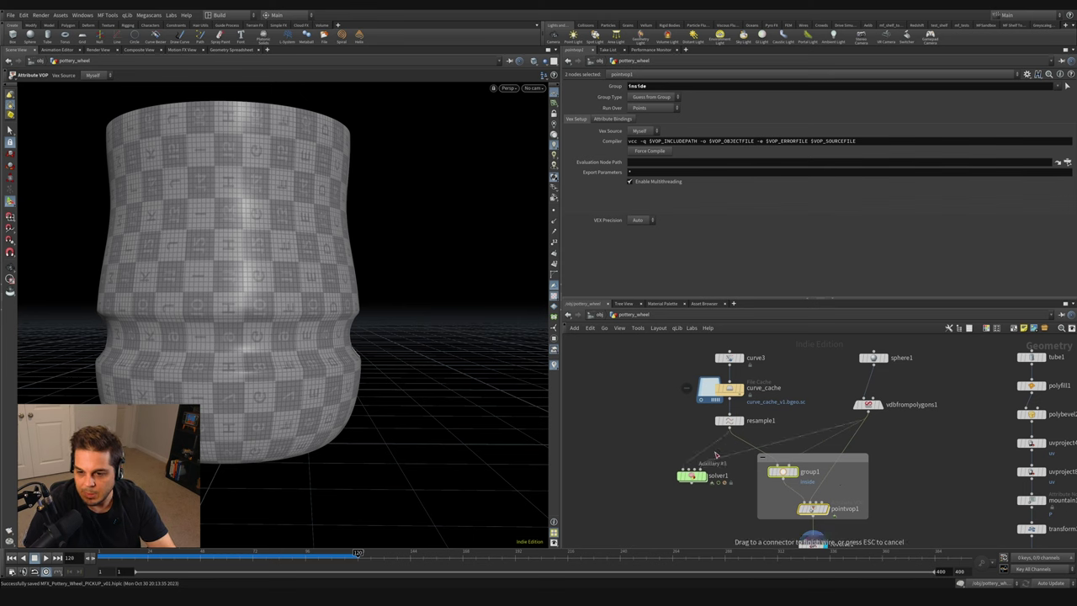
{"action": "key", "text": "Escape"}
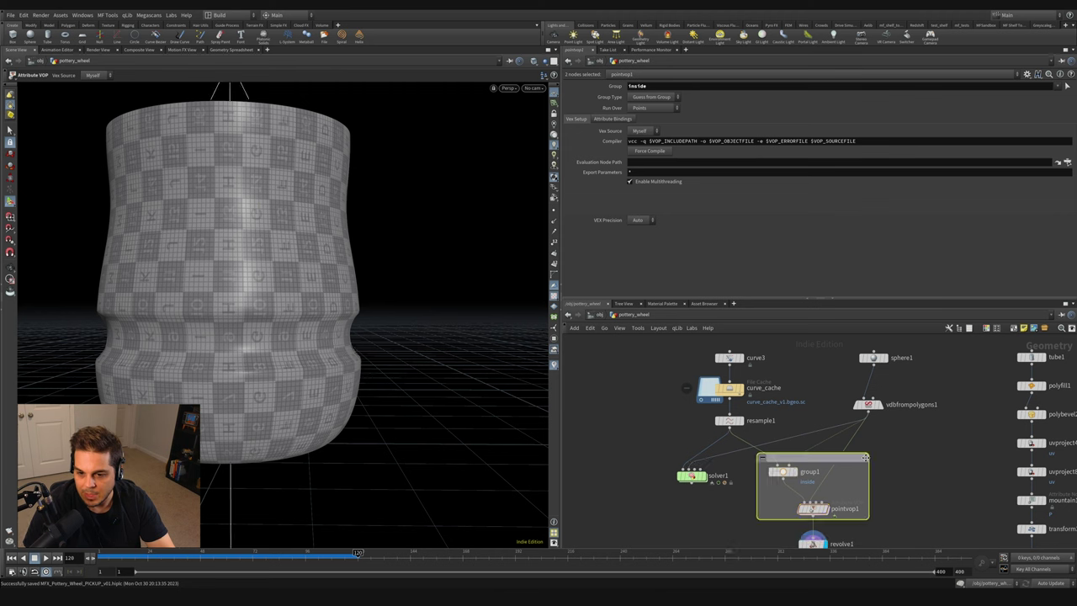
Step: Remove the network box, then copy group1 and pointvop1 and paste them inside the solver
{"action": "left_click", "coordinate": [911, 461]}
{"action": "left_click_drag", "start_coordinate": [873, 460], "coordinate": [737, 529]}
{"action": "mouse_move", "coordinate": [785, 478]}
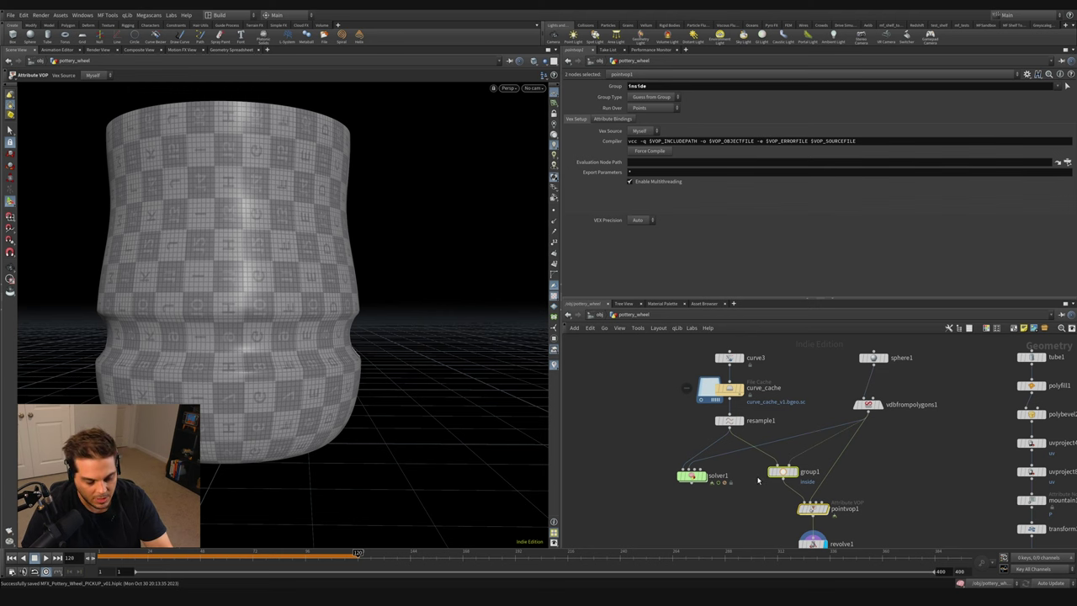
{"action": "left_click", "coordinate": [783, 473]}
{"action": "key", "text": "ctrl+c"}
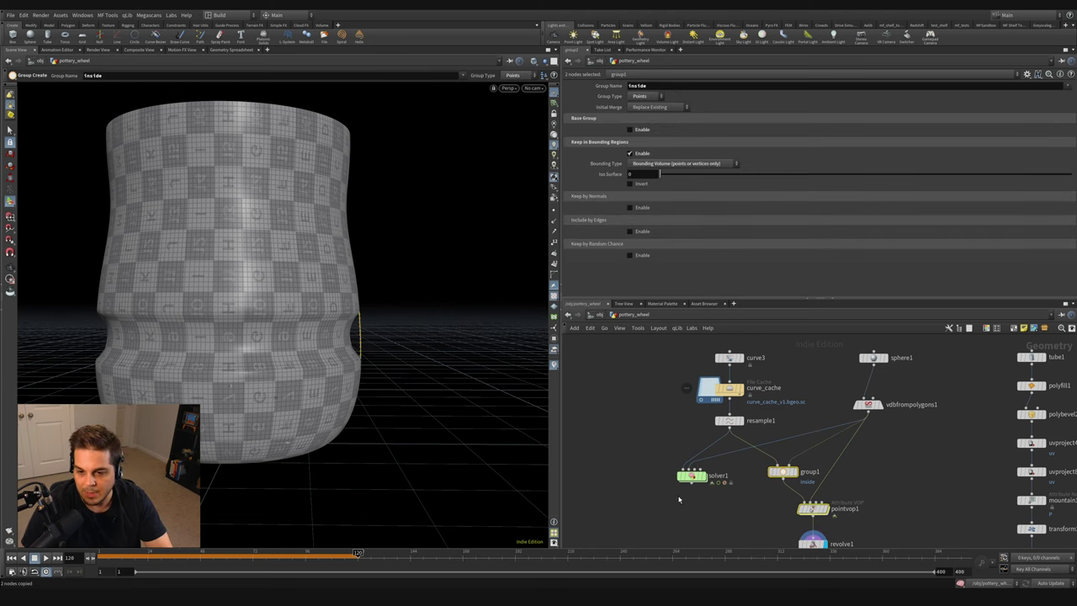
{"action": "double_click", "coordinate": [691, 475]}
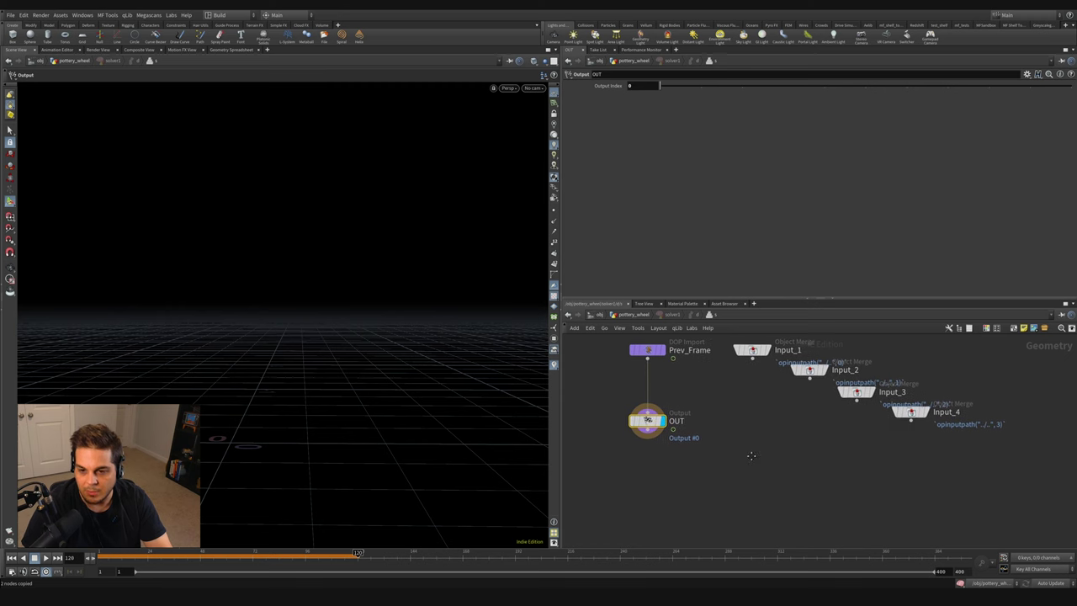
{"action": "key", "text": "ctrl+v"}
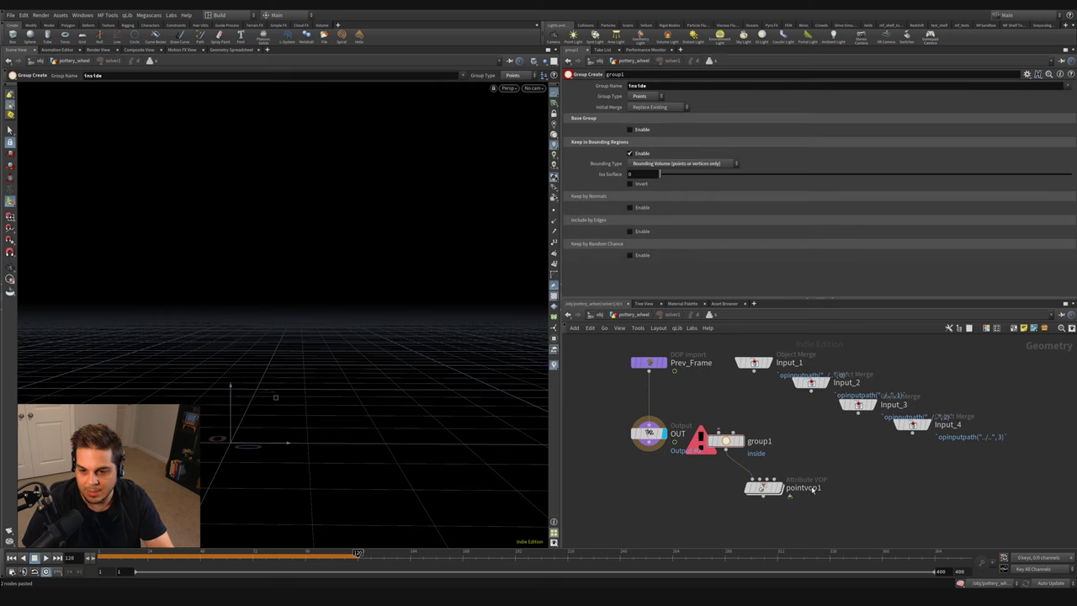
{"action": "key", "text": "l"}
Step: Compare the solver's external input connections with the Input_1 and Input_2 object merges inside it
{"action": "left_click", "coordinate": [633, 314]}
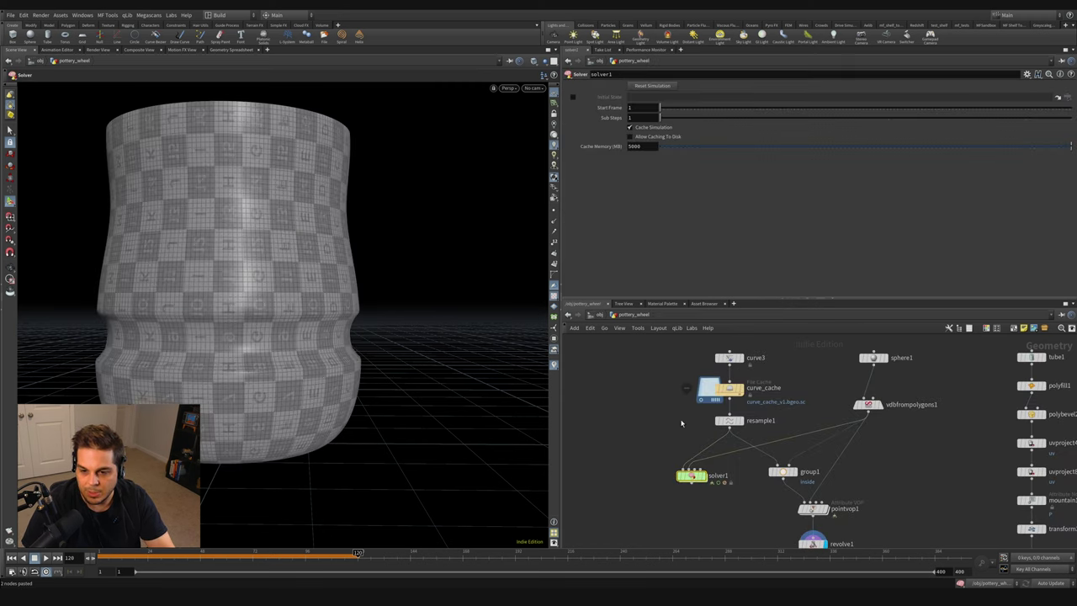
{"action": "scroll", "coordinate": [690, 474], "scroll_direction": "up", "scroll_amount": 3}
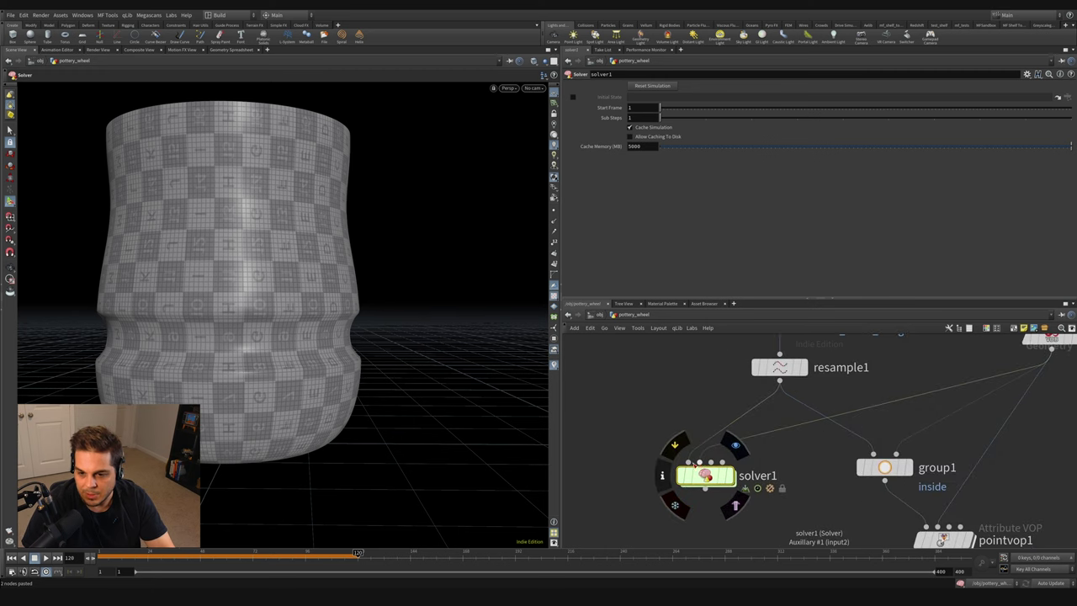
{"action": "double_click", "coordinate": [719, 478]}
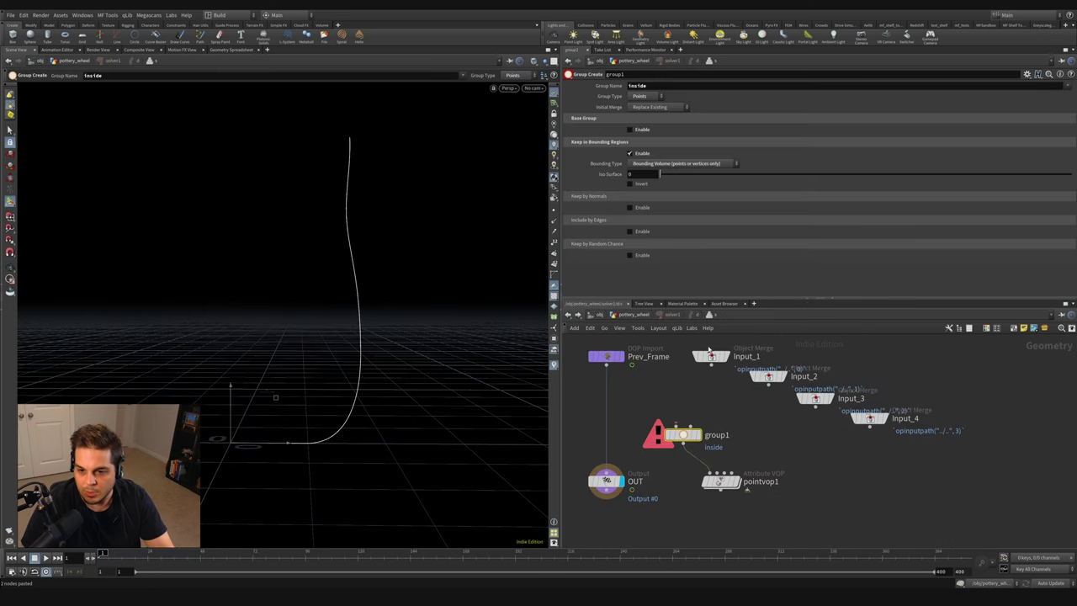
{"action": "left_click", "coordinate": [711, 355]}
{"action": "left_click", "coordinate": [768, 376]}
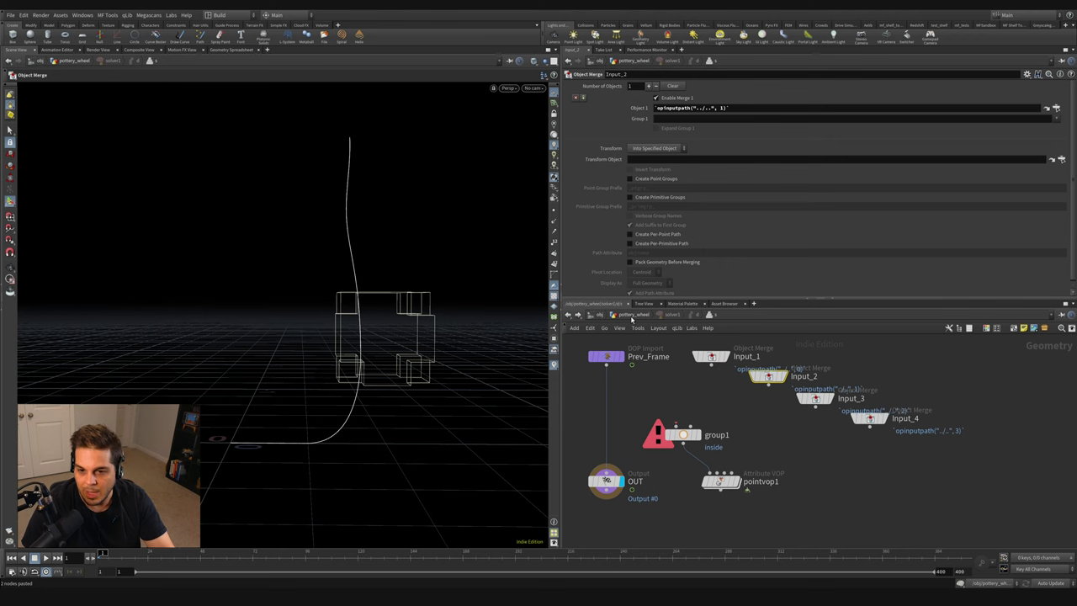
{"action": "key", "text": "u"}
{"action": "mouse_move", "coordinate": [936, 458]}
{"action": "middle_mouse_down"}
{"action": "mouse_move", "coordinate": [798, 405]}
{"action": "mouse_move", "coordinate": [944, 441]}
{"action": "middle_mouse_up"}
Step: Inside the solver, wire Input_1 and Input_2 into group1, connect Input_2 to pointvop1's second input, and display pointvop1
{"action": "double_click", "coordinate": [729, 446]}
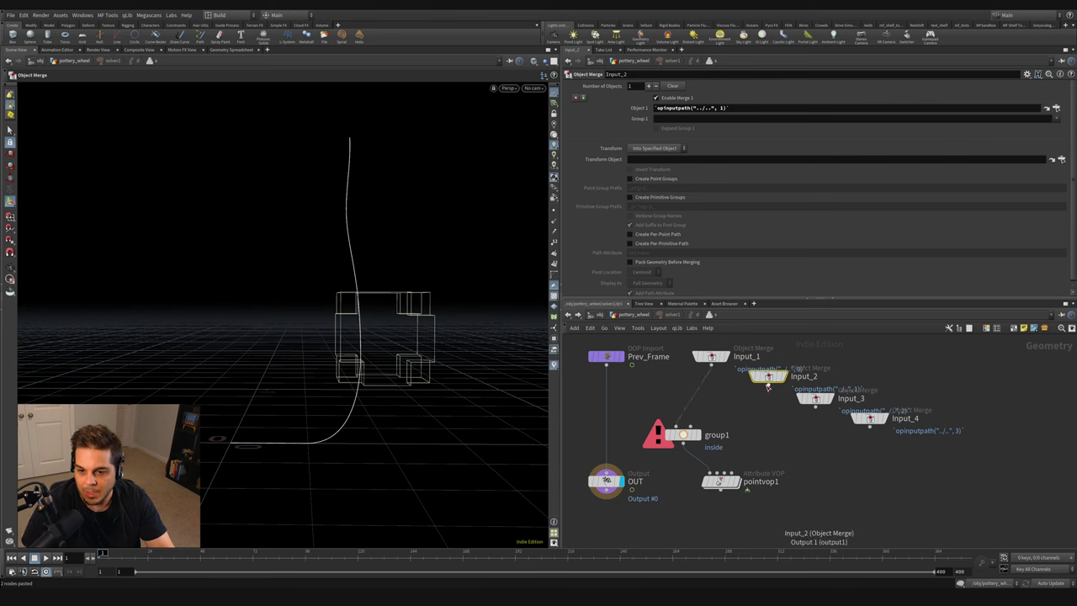
{"action": "mouse_move", "coordinate": [688, 435]}
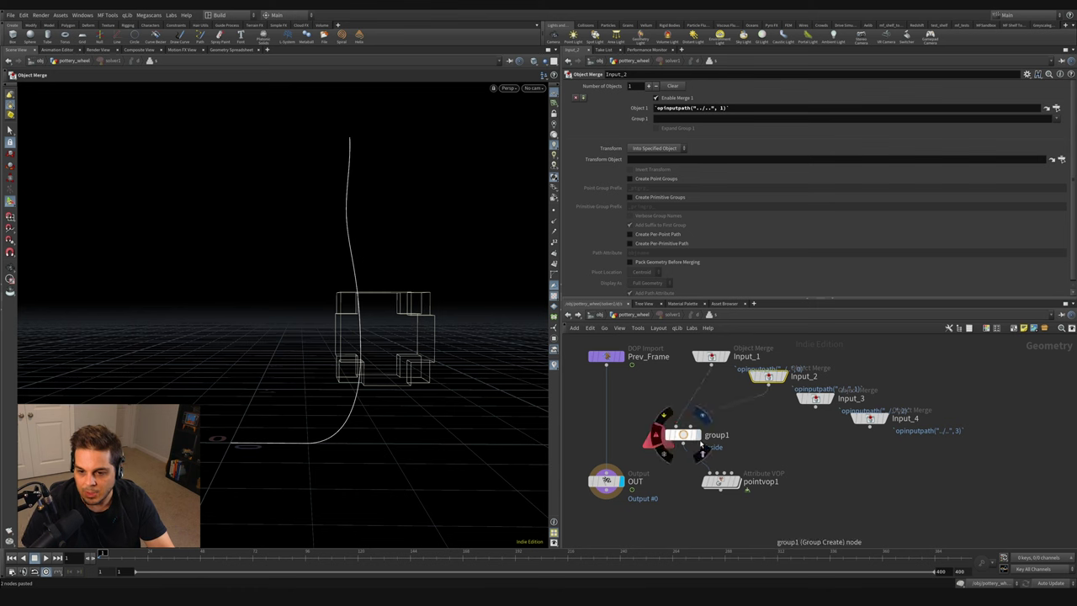
{"action": "left_click", "coordinate": [735, 481]}
{"action": "scroll", "coordinate": [400, 259], "scroll_direction": "up", "scroll_amount": 5}
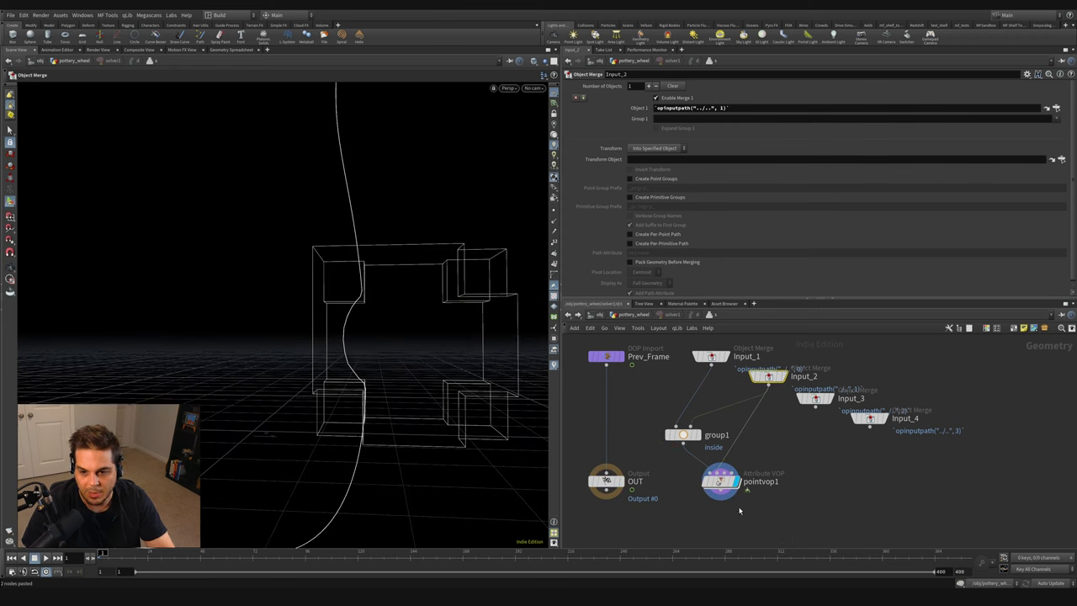
{"action": "left_click", "coordinate": [721, 481]}
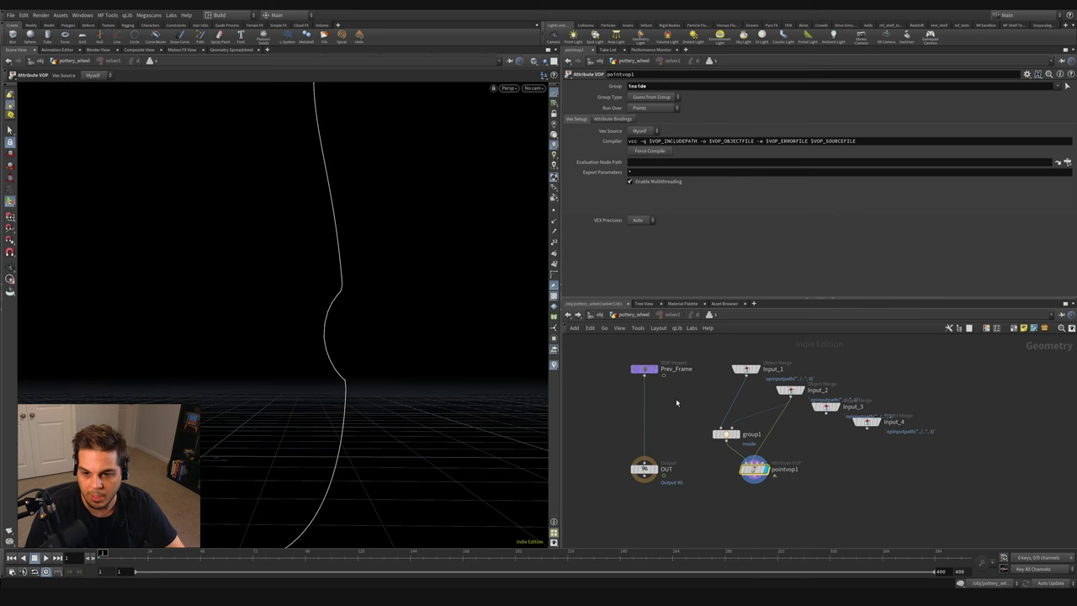
Step: Move the OUT node lower and connect pointvop1 to it in place of Prev_Frame
{"action": "left_click_drag", "start_coordinate": [637, 430], "coordinate": [642, 471]}
{"action": "left_click_drag", "start_coordinate": [746, 472], "coordinate": [649, 495]}
{"action": "left_click", "coordinate": [648, 502]}
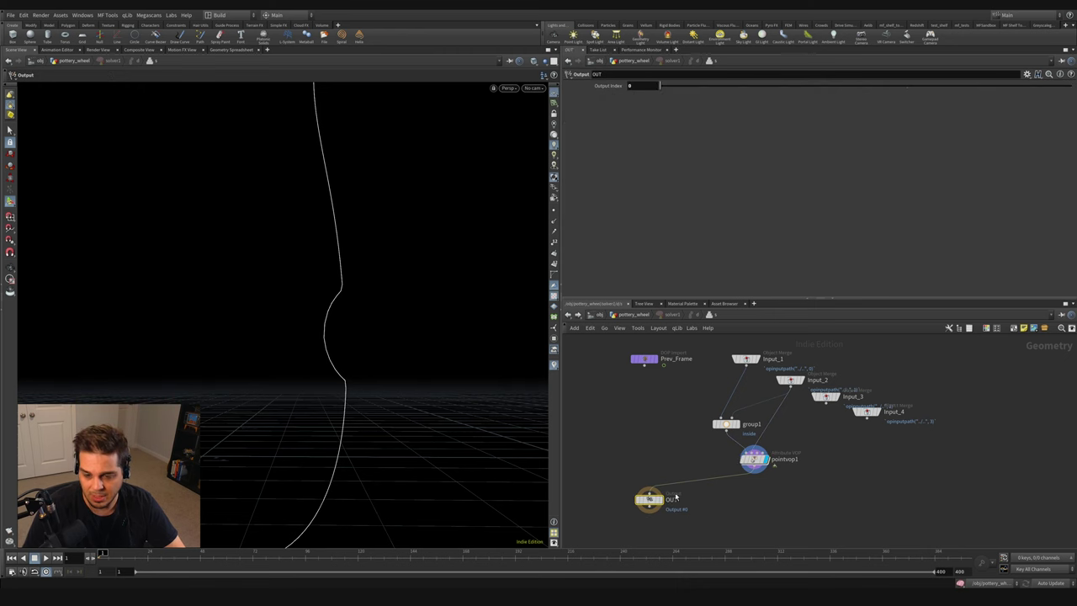
{"action": "left_click", "coordinate": [650, 502]}
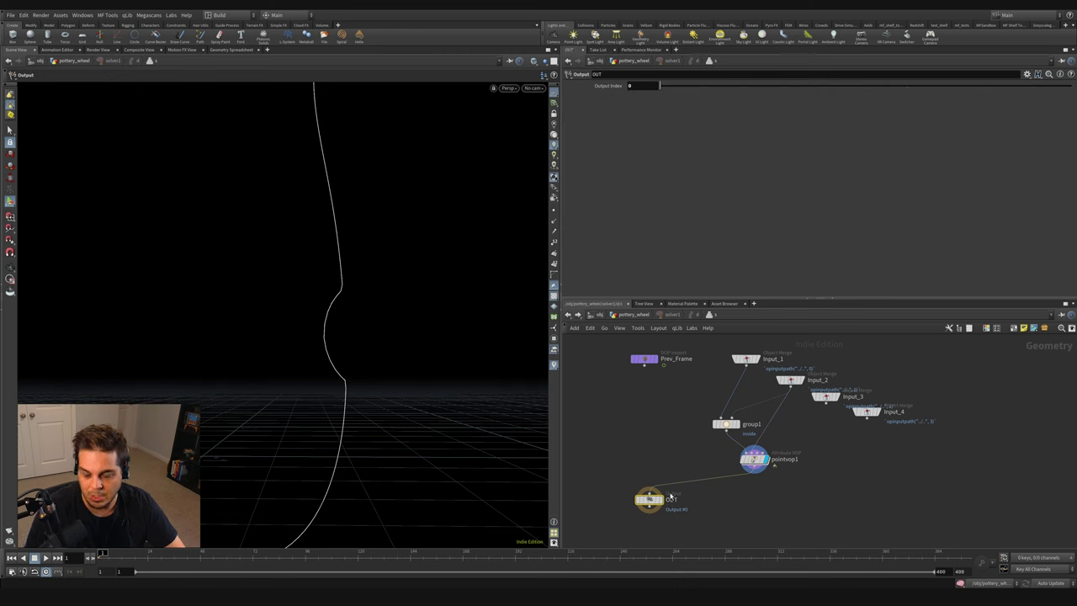
Step: Route Prev_Frame into group1 in place of Input_1 through a new Switch node, with Input_1 as the switch's second input
{"action": "middle_click_drag", "start_coordinate": [661, 436], "coordinate": [666, 457]}
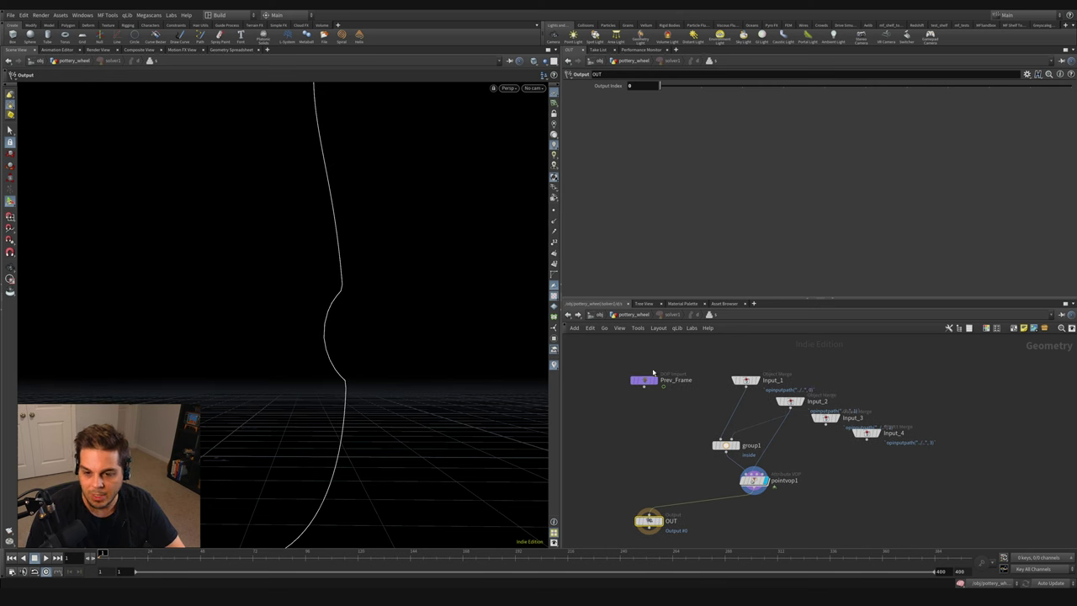
{"action": "mouse_move", "coordinate": [646, 381]}
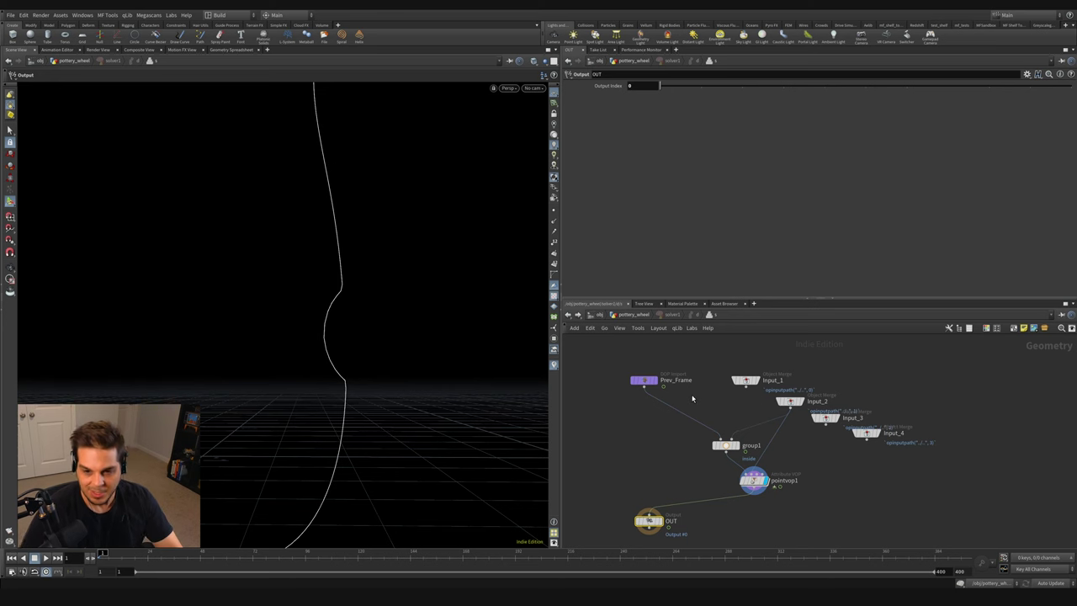
{"action": "key", "text": "Tab"}
{"action": "type", "text": "sw"}
{"action": "key", "text": "BackSpace"}
{"action": "key", "text": "BackSpace"}
{"action": "type", "text": "null"}
{"action": "key", "text": "Return"}
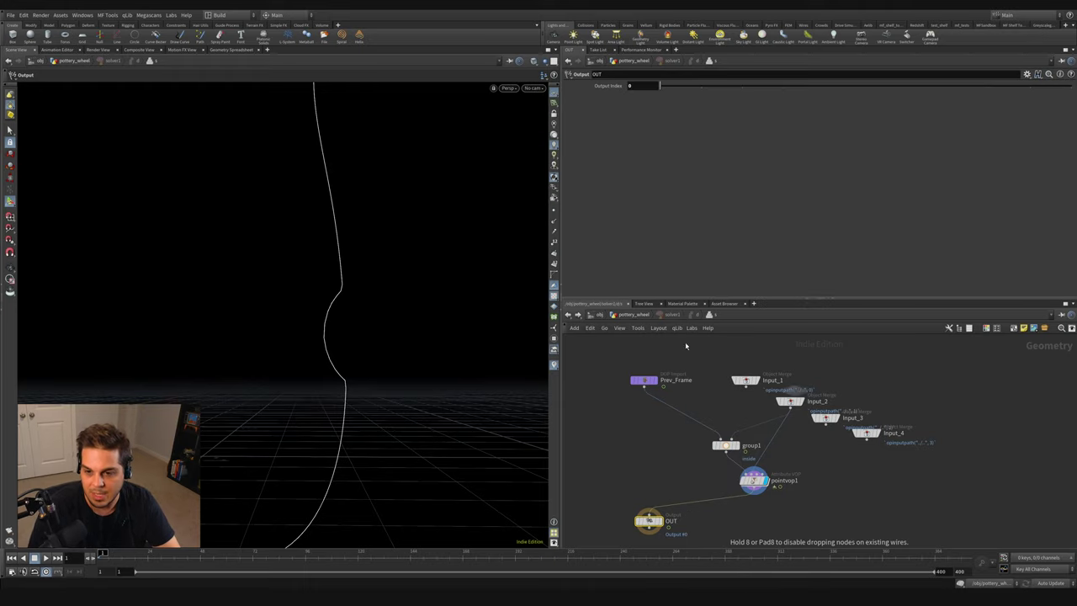
{"action": "left_click", "coordinate": [678, 398]}
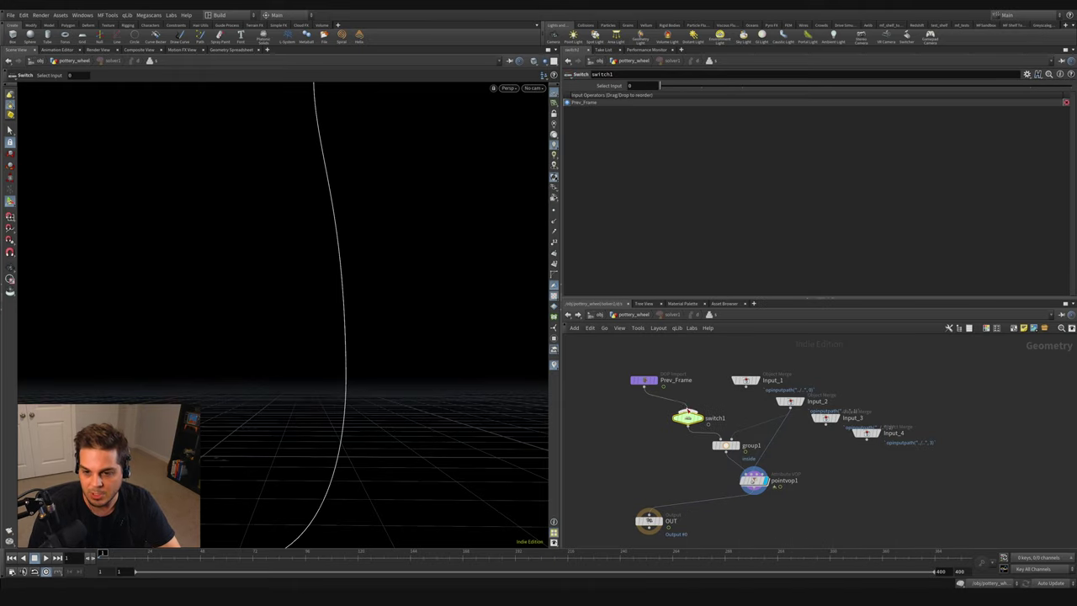
{"action": "scroll", "coordinate": [640, 362], "scroll_direction": "up", "scroll_amount": 4}
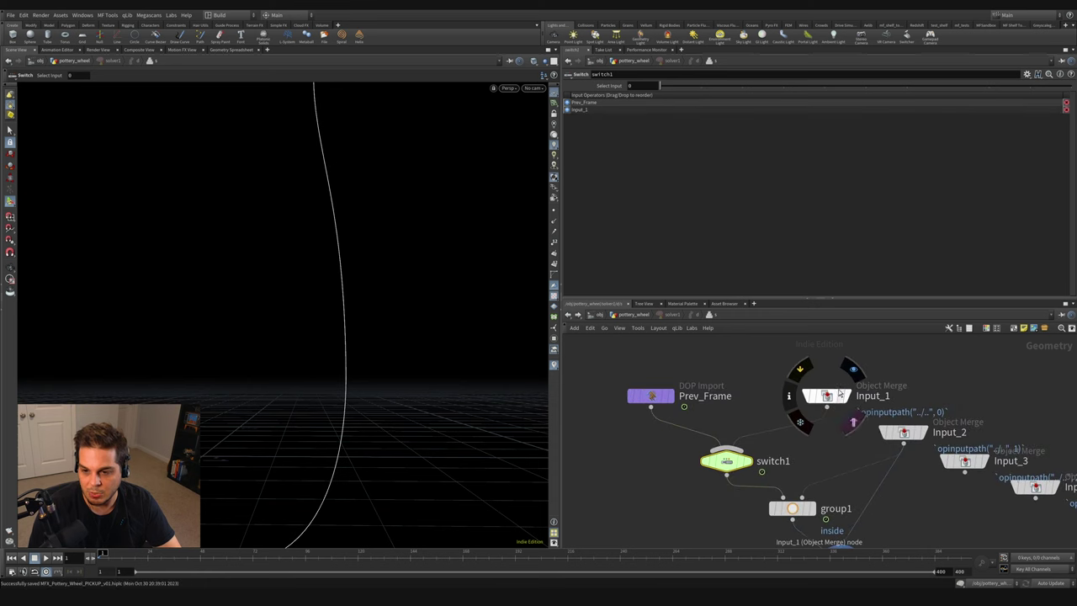
Step: Set switch1's Select Input to the expression $F==1
{"action": "left_click", "coordinate": [831, 396]}
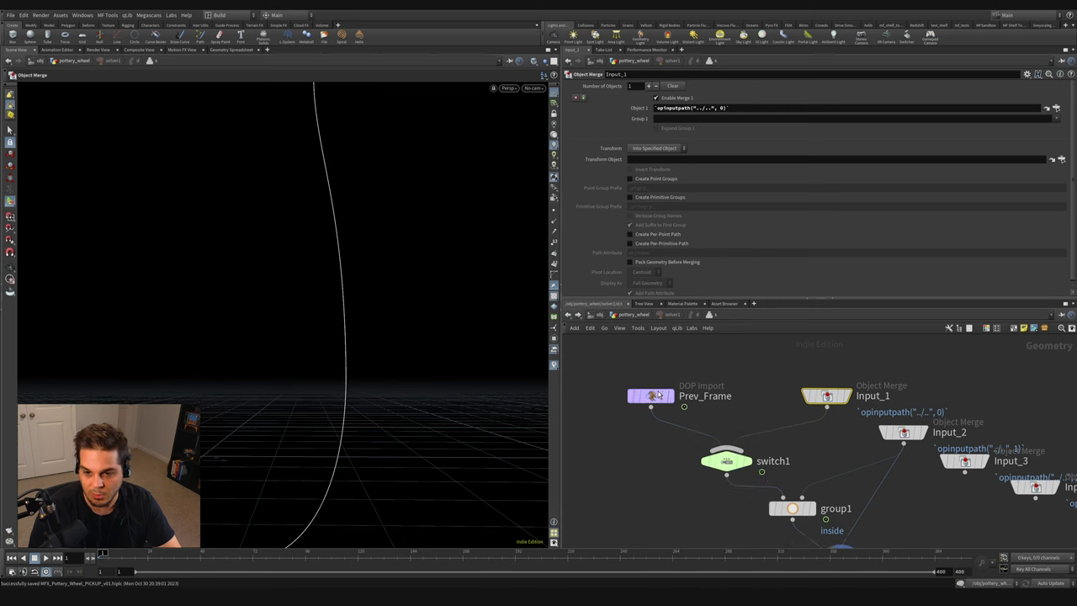
{"action": "scroll", "coordinate": [810, 535], "scroll_direction": "down", "scroll_amount": 3}
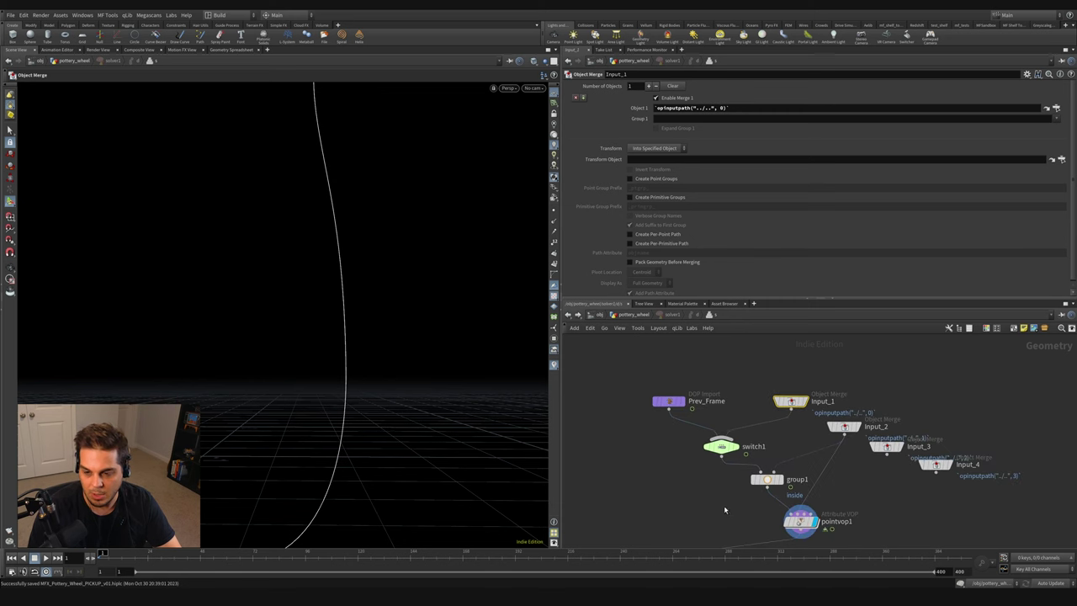
{"action": "left_click", "coordinate": [720, 417]}
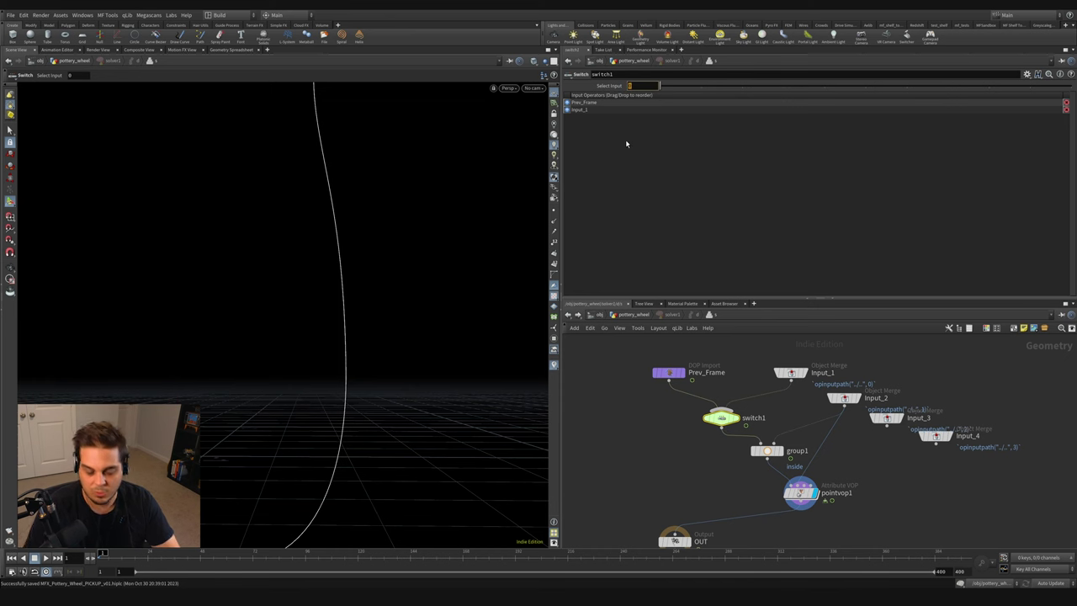
{"action": "type", "text": "$F"}
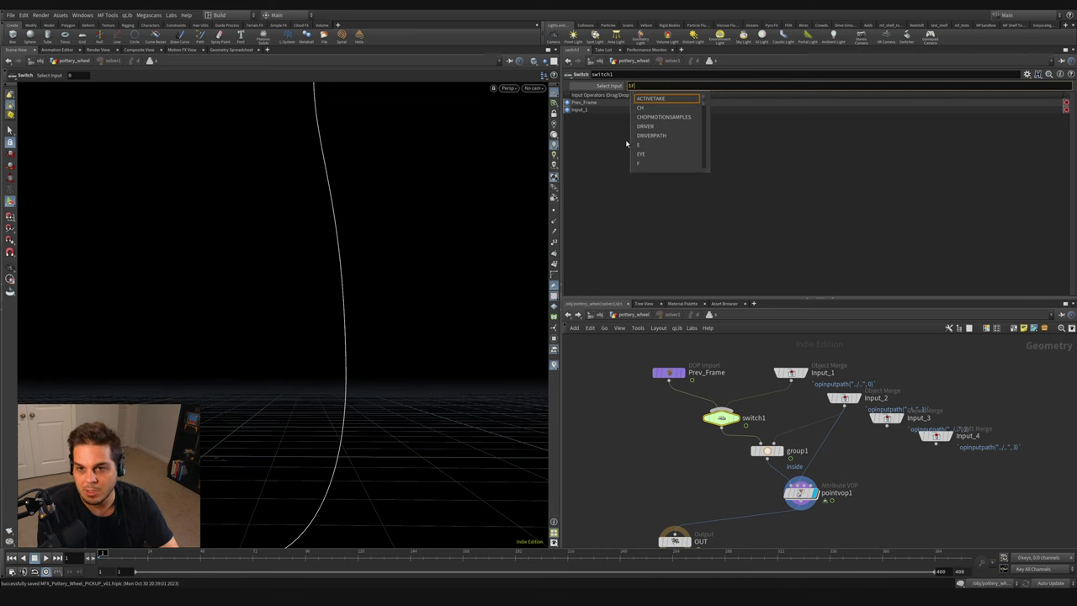
{"action": "type", "text": "==1"}
{"action": "key", "text": "Return"}
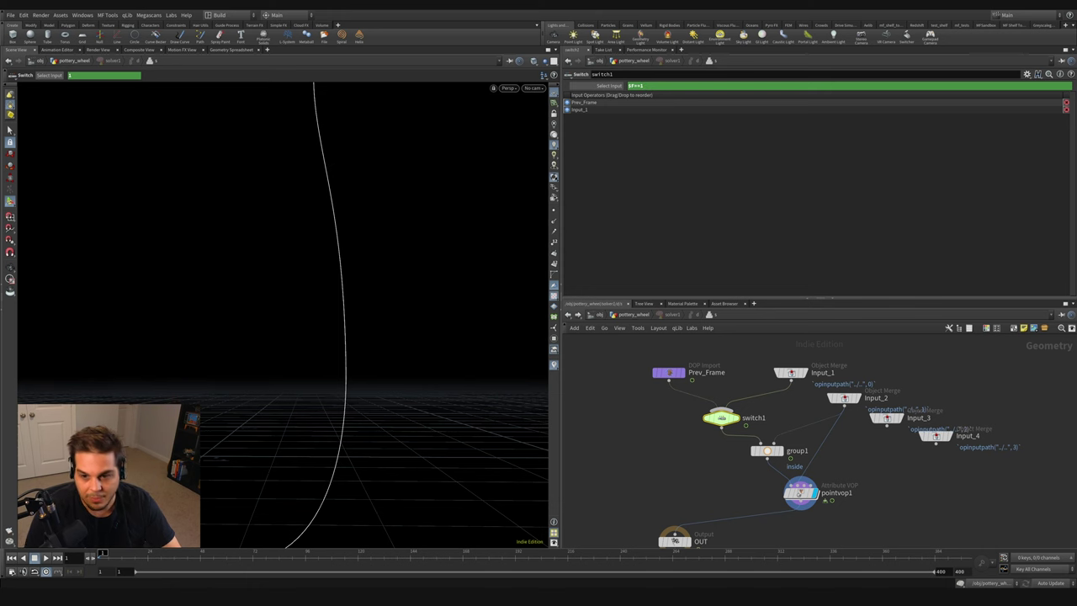
{"action": "scroll", "coordinate": [721, 417], "scroll_direction": "up", "scroll_amount": 5}
{"action": "middle_click_drag", "start_coordinate": [830, 381], "coordinate": [867, 436]}
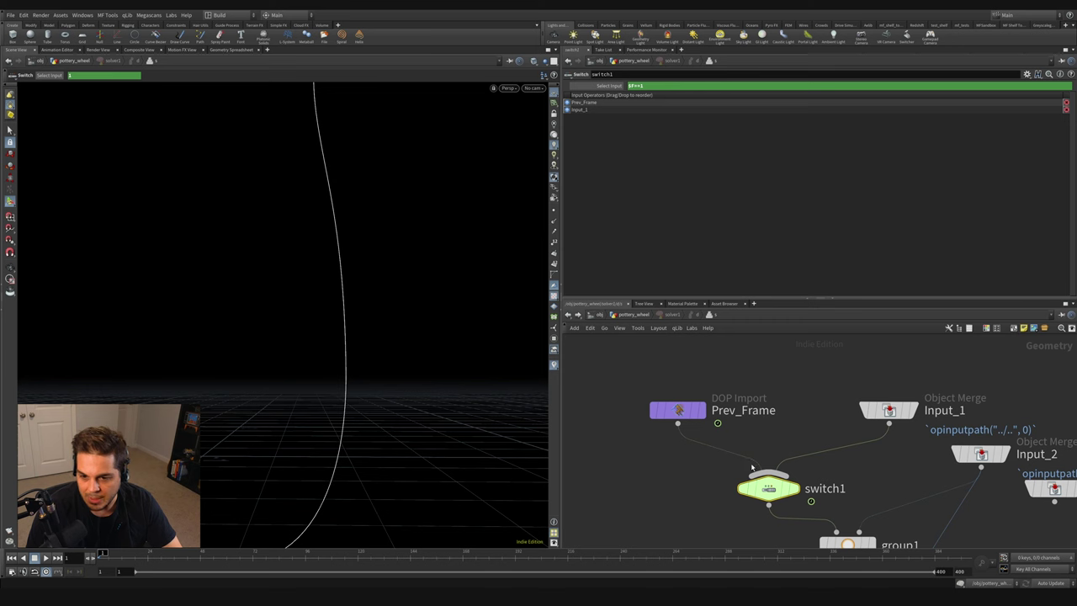
Step: Compare switch1's evaluated Select Input and the resulting curve at frames 1 and 2
{"action": "left_click", "coordinate": [612, 89]}
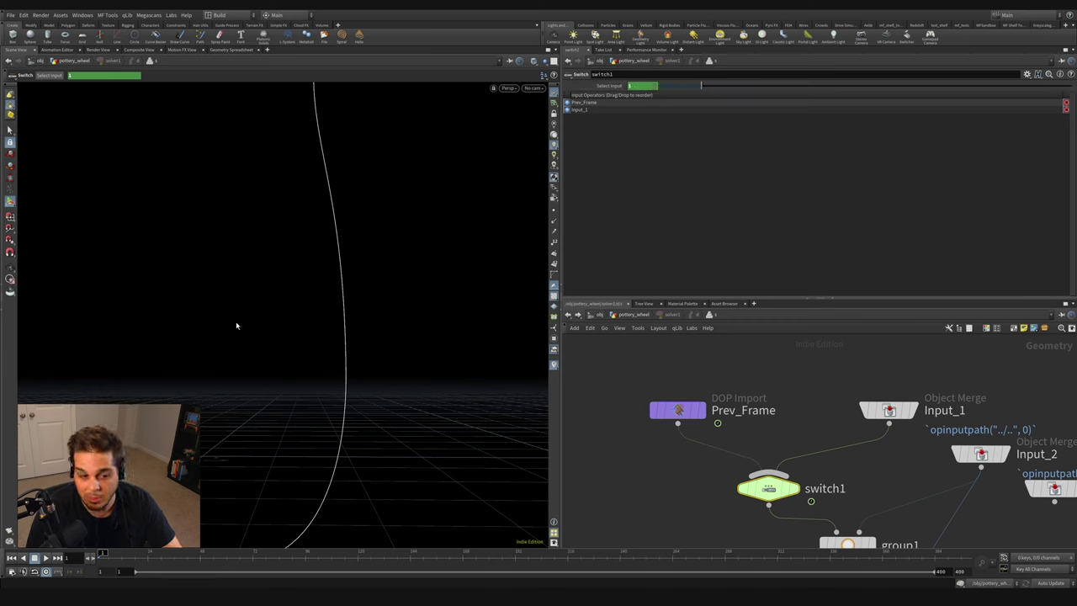
{"action": "left_click", "coordinate": [93, 561]}
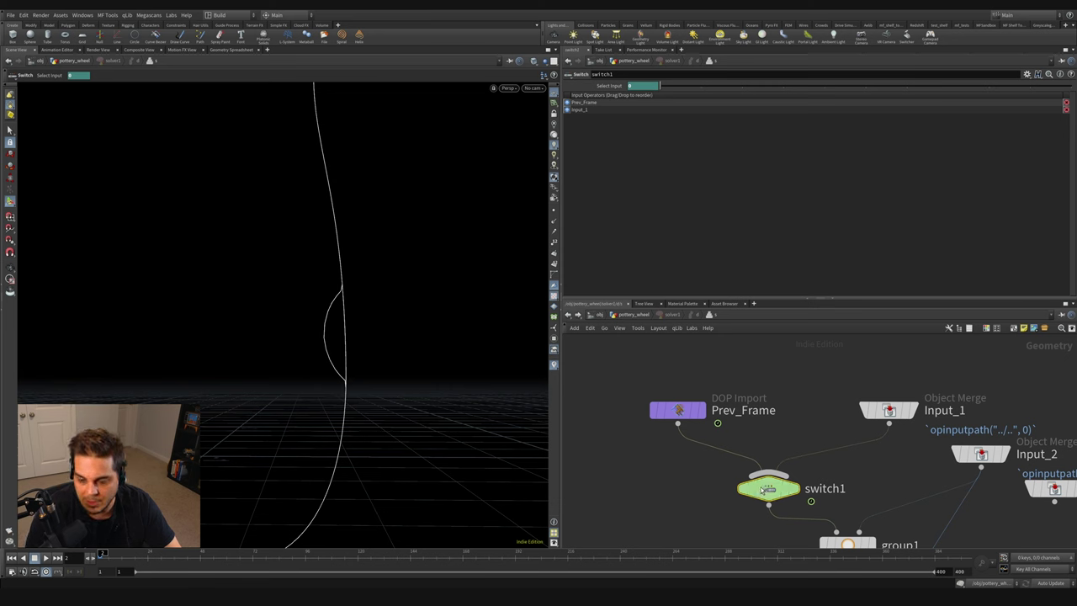
{"action": "mouse_move", "coordinate": [760, 486]}
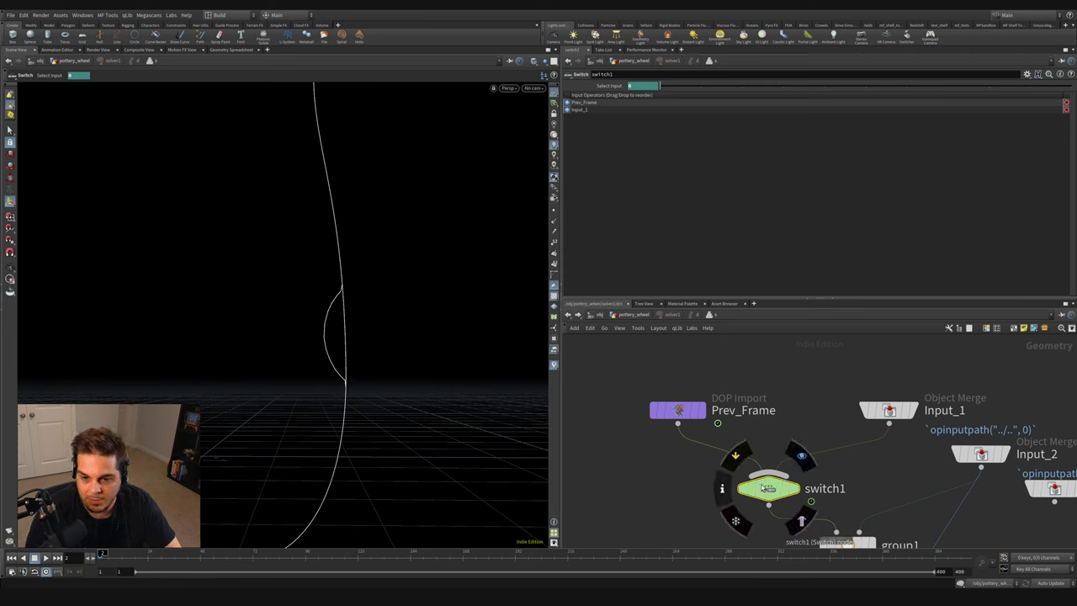
{"action": "scroll", "coordinate": [715, 479], "scroll_direction": "down", "scroll_amount": 3}
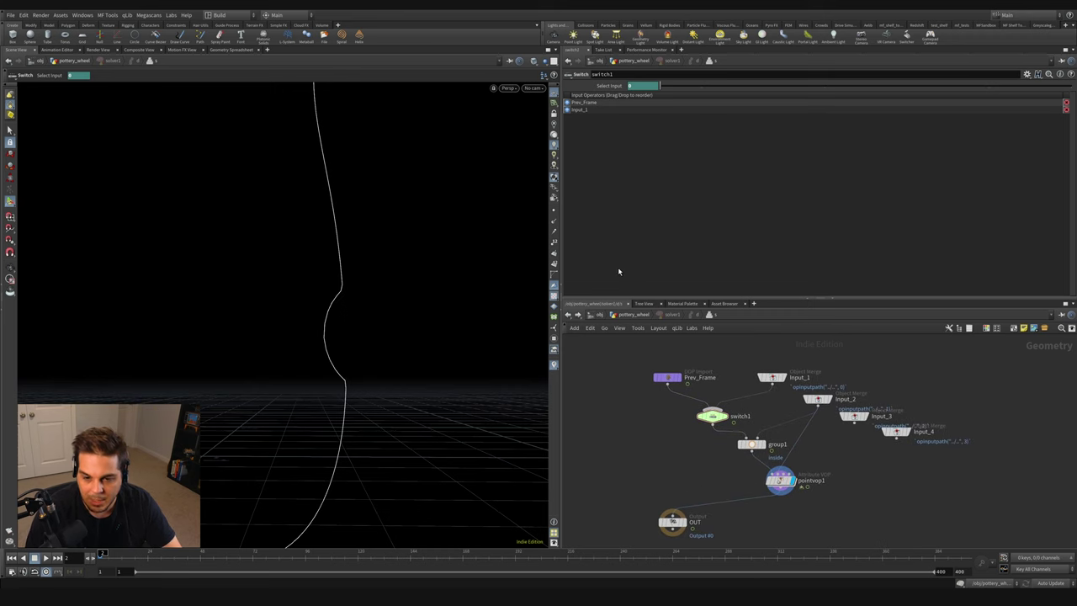
Step: Return to the pottery_wheel network, extend the timeline to 1000 frames, and play from frame 1 while deforming the curve with sphere1
{"action": "left_click", "coordinate": [639, 316]}
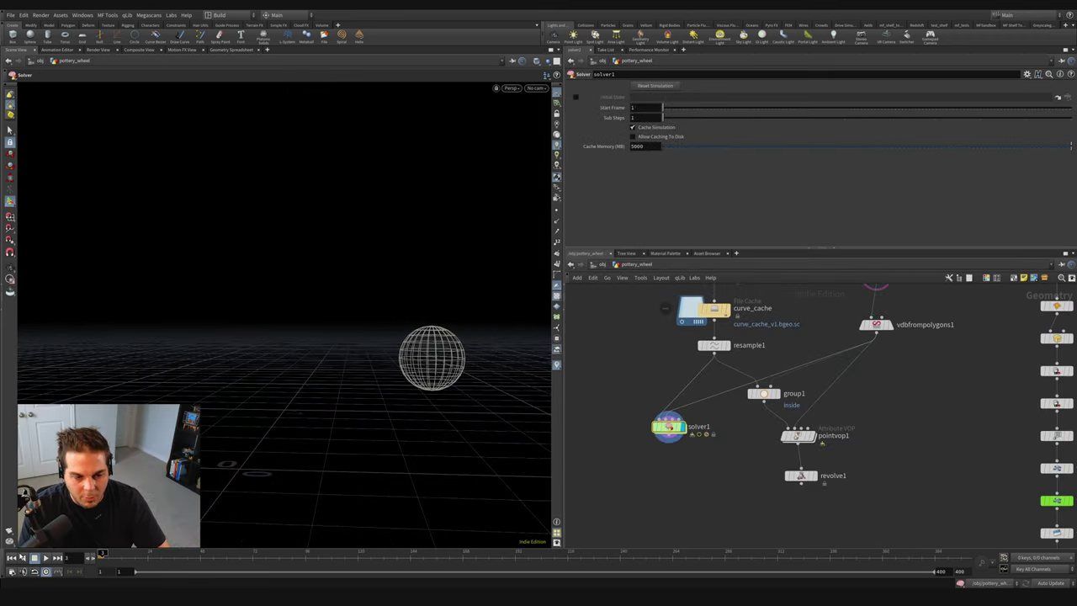
{"action": "left_click", "coordinate": [11, 557]}
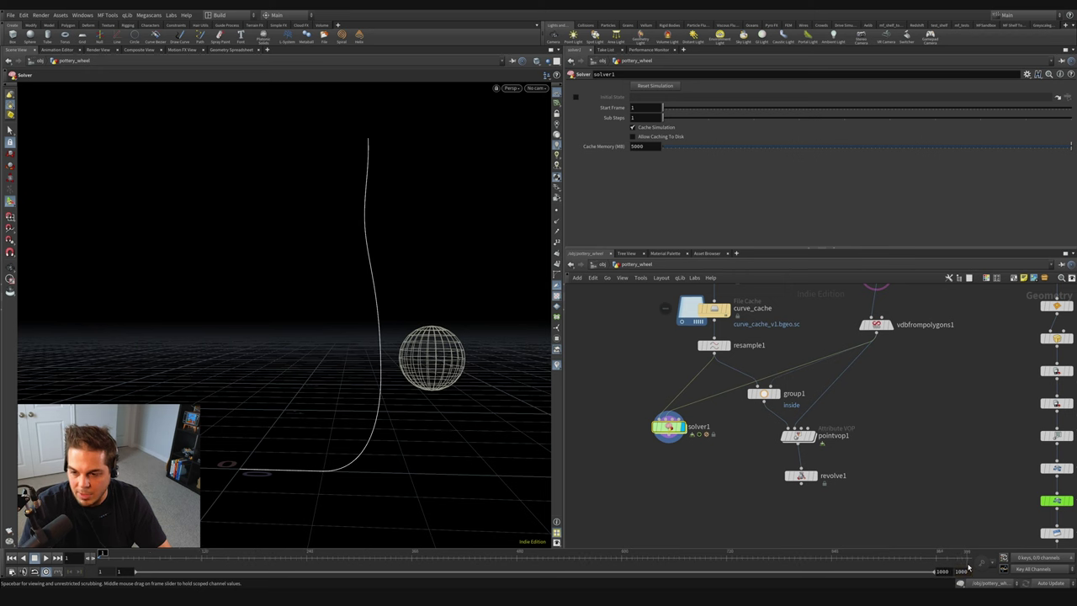
{"action": "middle_click_drag", "start_coordinate": [940, 398], "coordinate": [893, 440]}
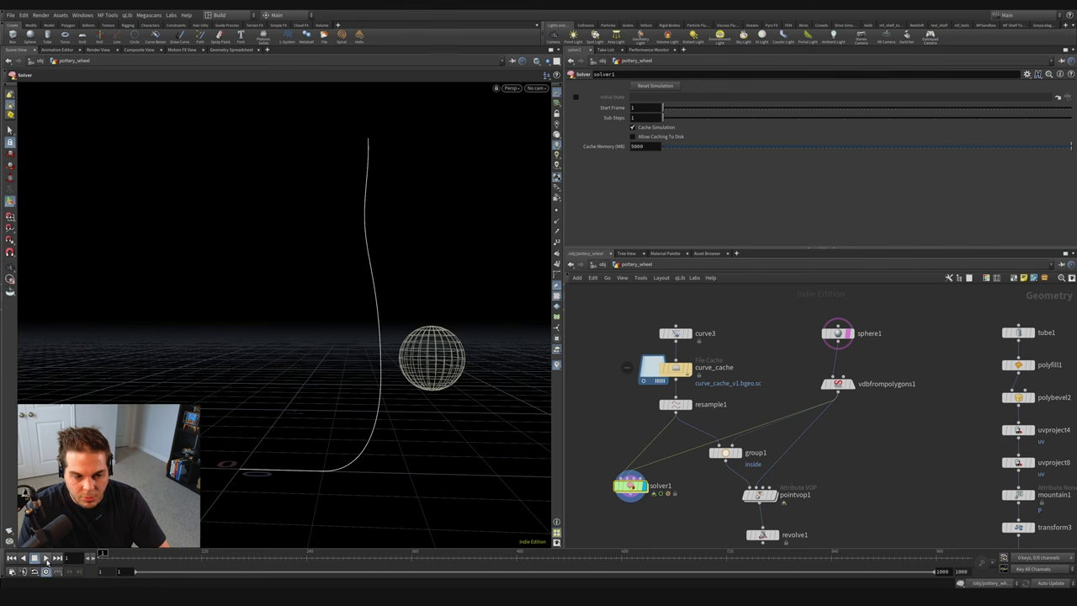
{"action": "left_click", "coordinate": [837, 330]}
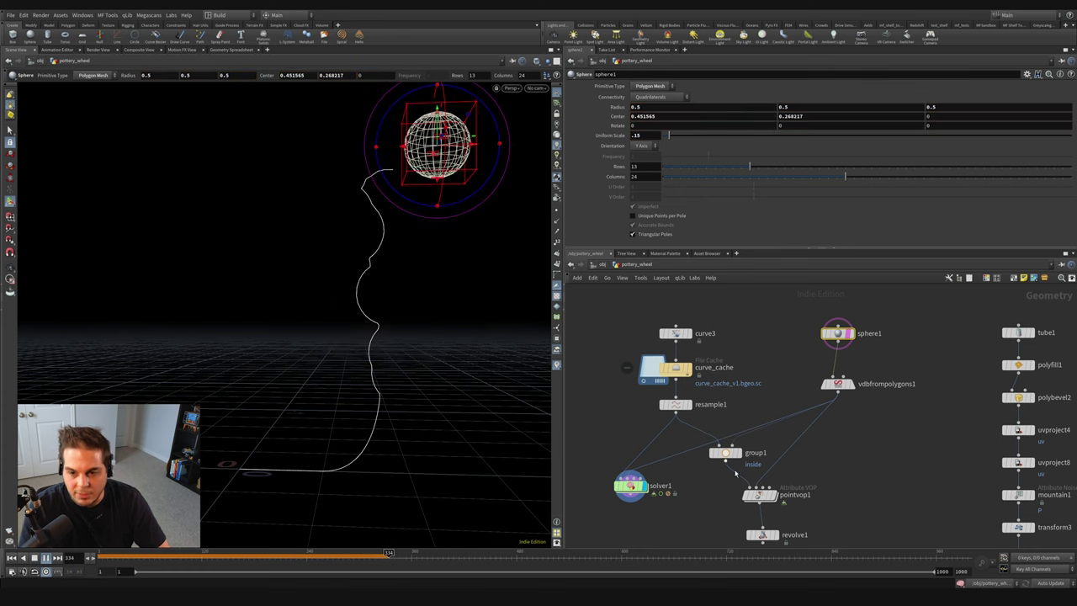
Step: Move revolve1 below solver1, connect solver1 to it in place of pointvop1, and display revolve1
{"action": "middle_click_drag", "start_coordinate": [763, 538], "coordinate": [764, 481]}
{"action": "left_click_drag", "start_coordinate": [764, 481], "coordinate": [675, 488]}
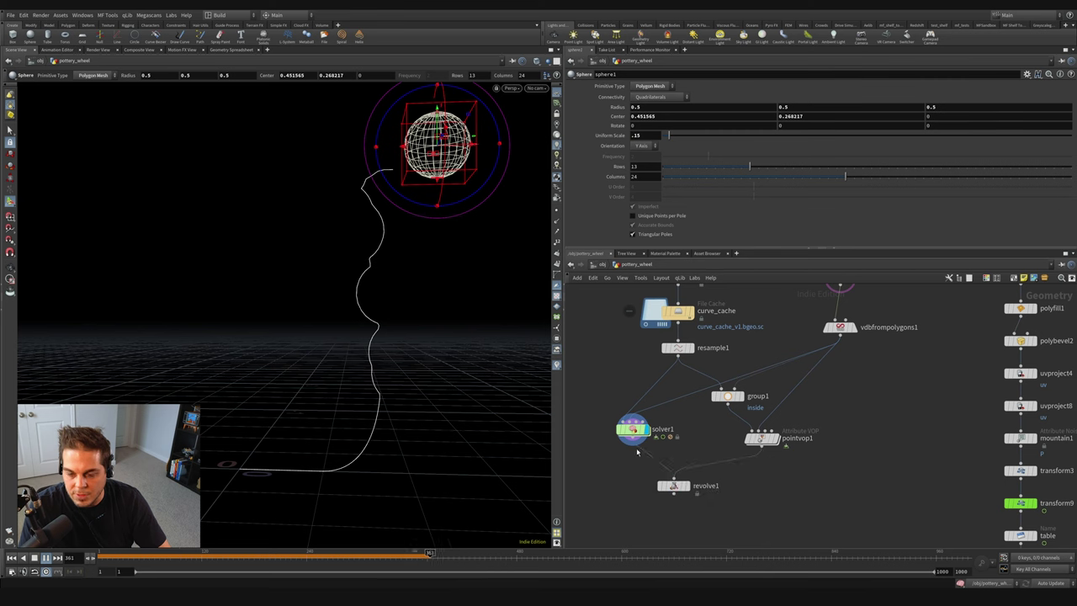
{"action": "left_click", "coordinate": [687, 486]}
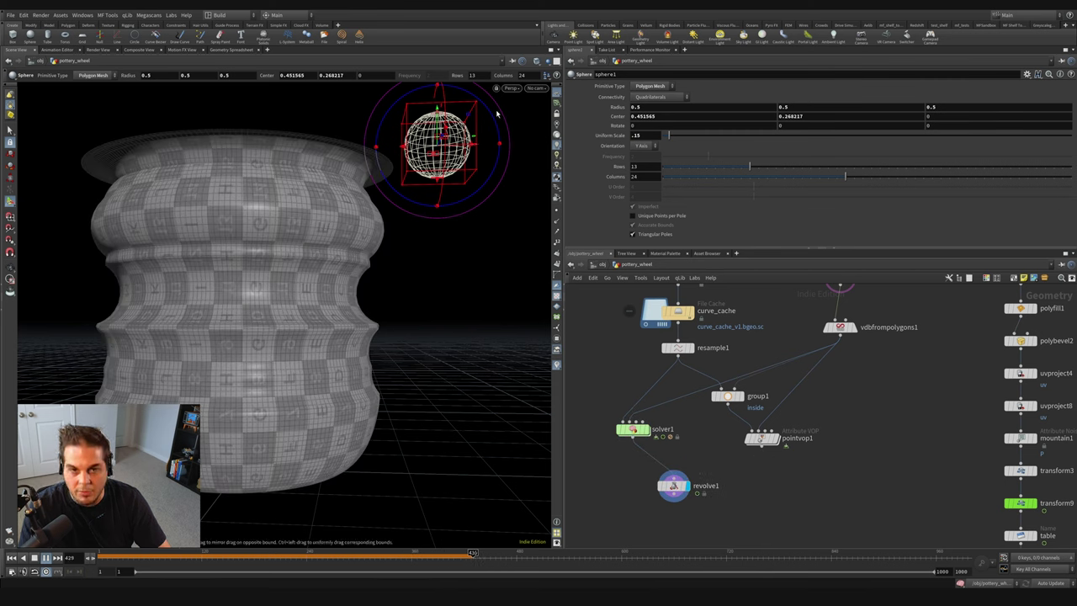
Step: Move sphere1 against the revolved pot during playback to sculpt it, then return to frame 1 and save the scene
{"action": "mouse_move", "coordinate": [452, 116]}
{"action": "left_mouse_down"}
{"action": "mouse_move", "coordinate": [442, 149]}
{"action": "mouse_move", "coordinate": [425, 153]}
{"action": "mouse_move", "coordinate": [440, 164]}
{"action": "mouse_move", "coordinate": [422, 178]}
{"action": "mouse_move", "coordinate": [411, 279]}
{"action": "mouse_move", "coordinate": [430, 340]}
{"action": "mouse_move", "coordinate": [424, 409]}
{"action": "mouse_move", "coordinate": [428, 274]}
{"action": "mouse_move", "coordinate": [403, 288]}
{"action": "mouse_move", "coordinate": [432, 247]}
{"action": "mouse_move", "coordinate": [407, 234]}
{"action": "mouse_move", "coordinate": [432, 215]}
{"action": "mouse_move", "coordinate": [413, 202]}
{"action": "mouse_move", "coordinate": [439, 180]}
{"action": "left_mouse_up"}
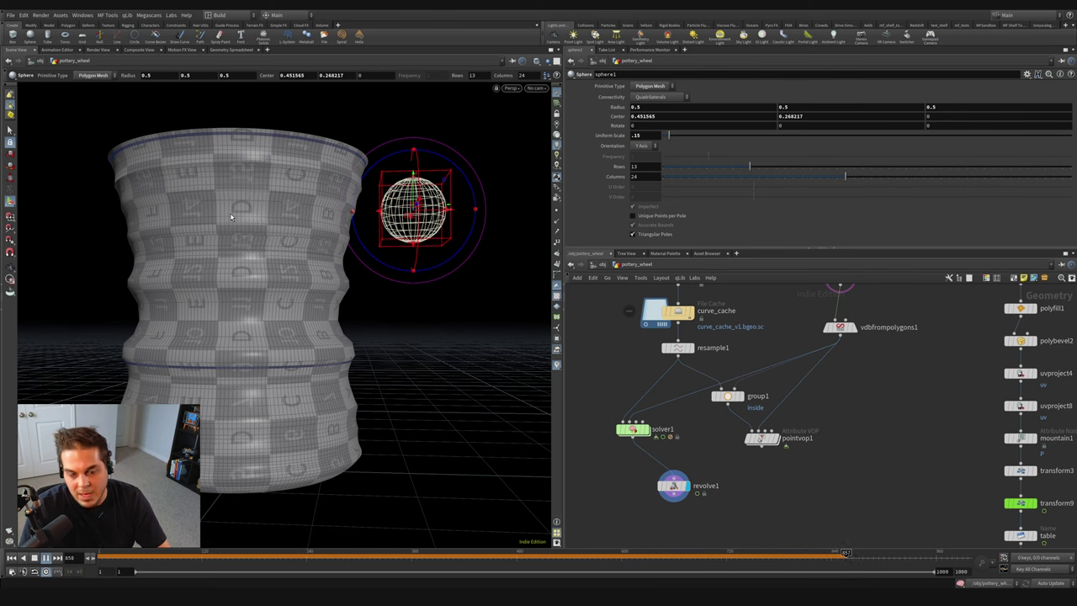
{"action": "key", "text": "Escape"}
{"action": "left_click_drag", "start_coordinate": [293, 209], "coordinate": [305, 209]}
{"action": "key", "text": "Return"}
{"action": "mouse_move", "coordinate": [471, 165]}
{"action": "left_mouse_down"}
{"action": "mouse_move", "coordinate": [419, 162]}
{"action": "mouse_move", "coordinate": [441, 149]}
{"action": "mouse_move", "coordinate": [425, 128]}
{"action": "mouse_move", "coordinate": [418, 171]}
{"action": "mouse_move", "coordinate": [456, 227]}
{"action": "mouse_move", "coordinate": [424, 278]}
{"action": "mouse_move", "coordinate": [435, 331]}
{"action": "mouse_move", "coordinate": [422, 407]}
{"action": "mouse_move", "coordinate": [434, 408]}
{"action": "mouse_move", "coordinate": [419, 373]}
{"action": "mouse_move", "coordinate": [439, 337]}
{"action": "mouse_move", "coordinate": [421, 335]}
{"action": "mouse_move", "coordinate": [412, 262]}
{"action": "mouse_move", "coordinate": [431, 209]}
{"action": "mouse_move", "coordinate": [404, 201]}
{"action": "mouse_move", "coordinate": [411, 238]}
{"action": "mouse_move", "coordinate": [414, 213]}
{"action": "mouse_move", "coordinate": [404, 242]}
{"action": "mouse_move", "coordinate": [429, 171]}
{"action": "mouse_move", "coordinate": [406, 145]}
{"action": "mouse_move", "coordinate": [430, 131]}
{"action": "mouse_move", "coordinate": [425, 111]}
{"action": "mouse_move", "coordinate": [435, 145]}
{"action": "left_mouse_up"}
{"action": "key", "text": "ctrl+Up"}
{"action": "key", "text": "ctrl+s"}
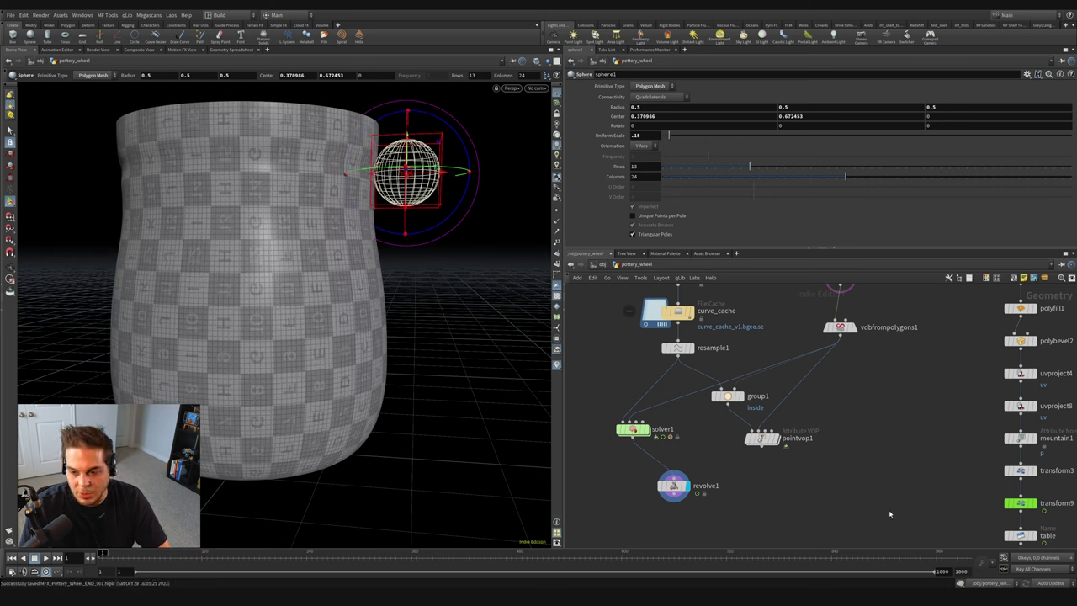
Step: Create a reference copy of transform9 and connect it below revolve1
{"action": "scroll", "coordinate": [888, 519], "scroll_direction": "down", "scroll_amount": 2}
{"action": "mouse_move", "coordinate": [1018, 462]}
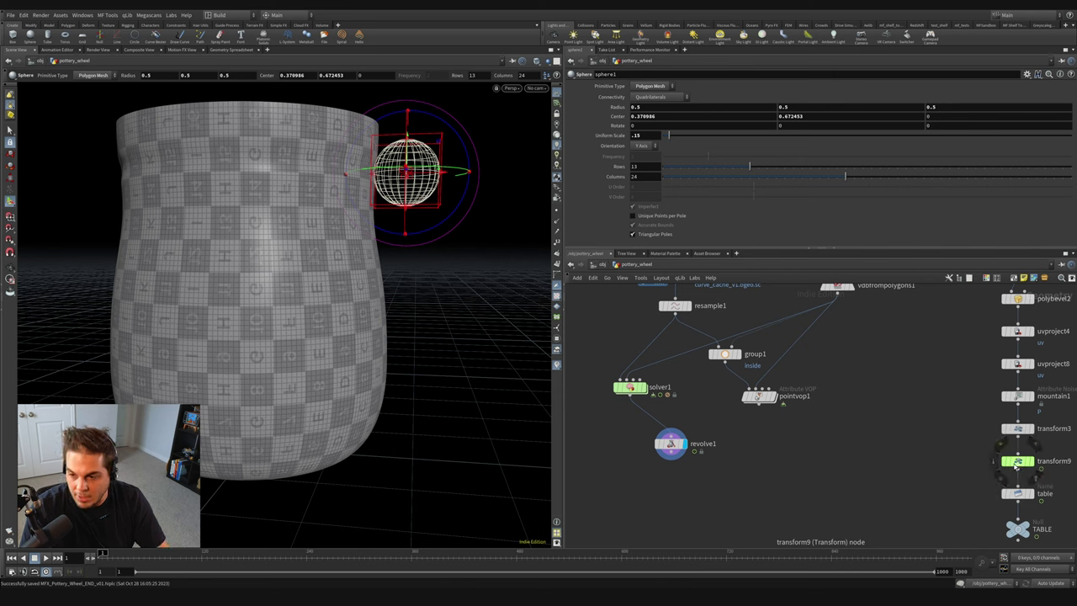
{"action": "left_click_drag", "start_coordinate": [997, 462], "coordinate": [664, 486], "text": "alt"}
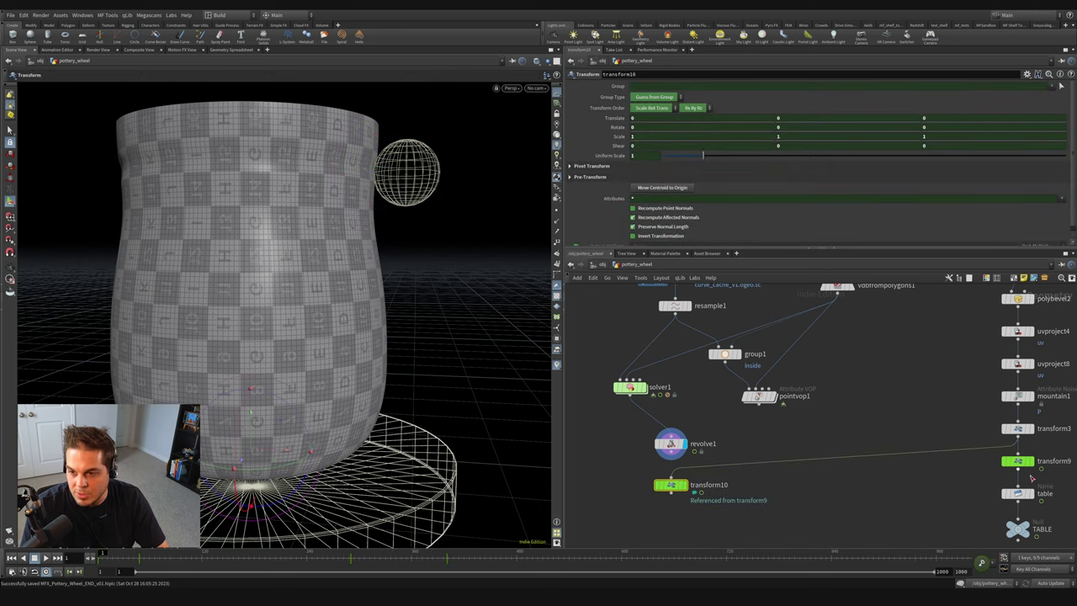
{"action": "left_click", "coordinate": [1019, 469]}
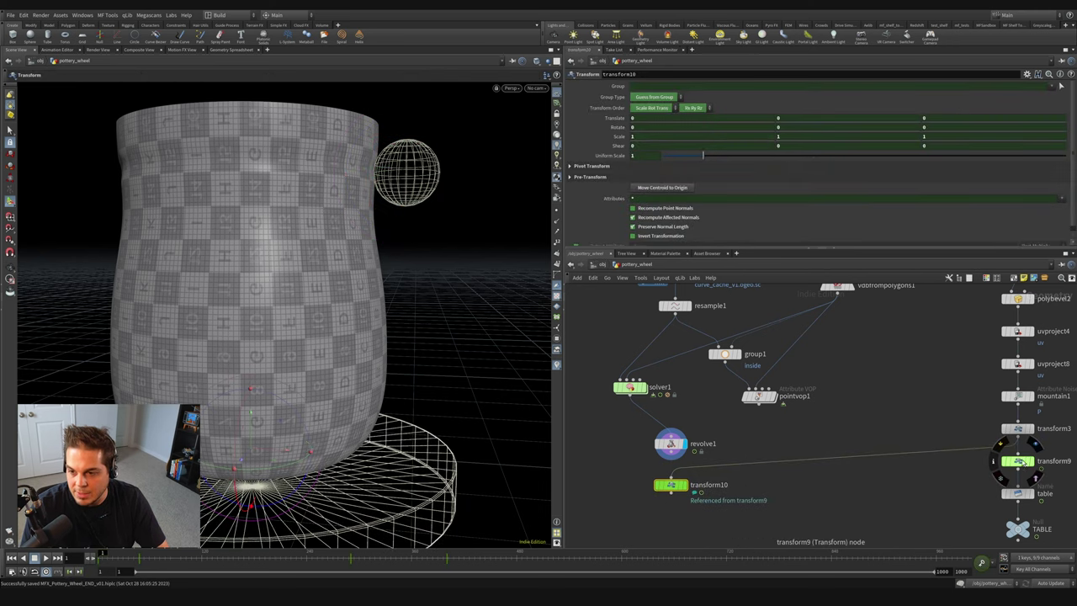
{"action": "left_click", "coordinate": [673, 483]}
{"action": "middle_click_drag", "start_coordinate": [815, 524], "coordinate": [807, 497]}
Step: Add a Merge node combining transform10 with the TABLE null, and display the merged result
{"action": "key", "text": "Tab"}
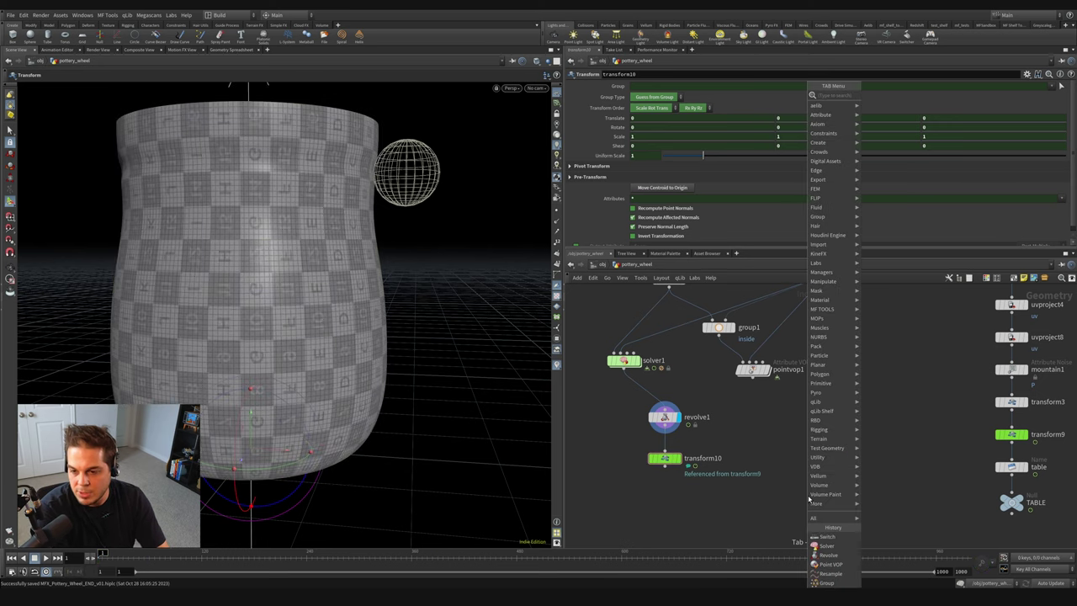
{"action": "type", "text": "merge"}
{"action": "key", "text": "Return"}
{"action": "left_click", "coordinate": [822, 490]}
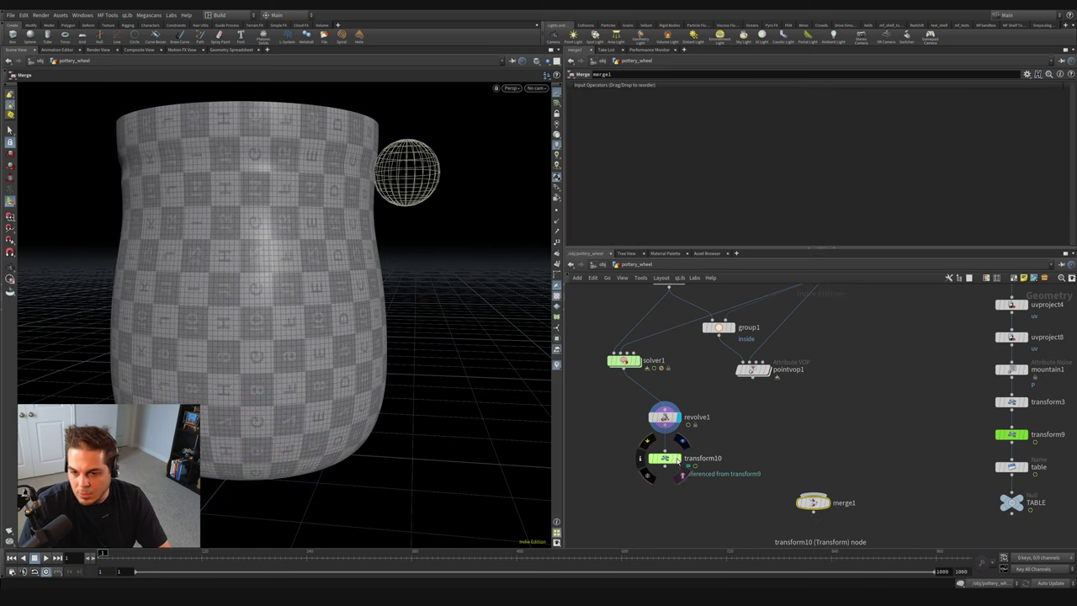
{"action": "left_click_drag", "start_coordinate": [665, 467], "coordinate": [1013, 503]}
{"action": "left_click", "coordinate": [826, 503]}
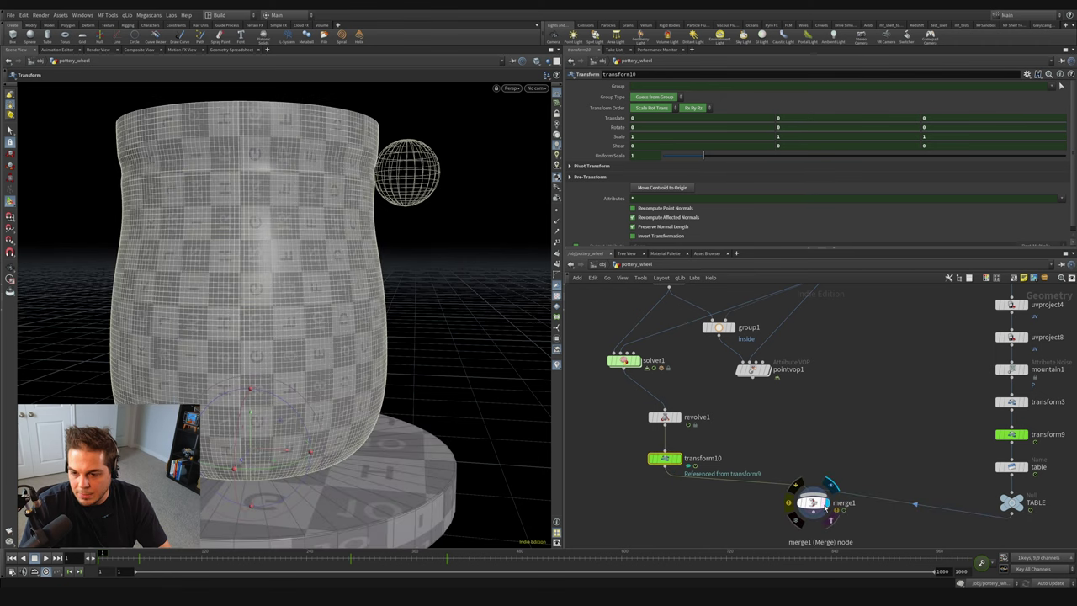
{"action": "left_click", "coordinate": [811, 502]}
{"action": "key", "text": "h"}
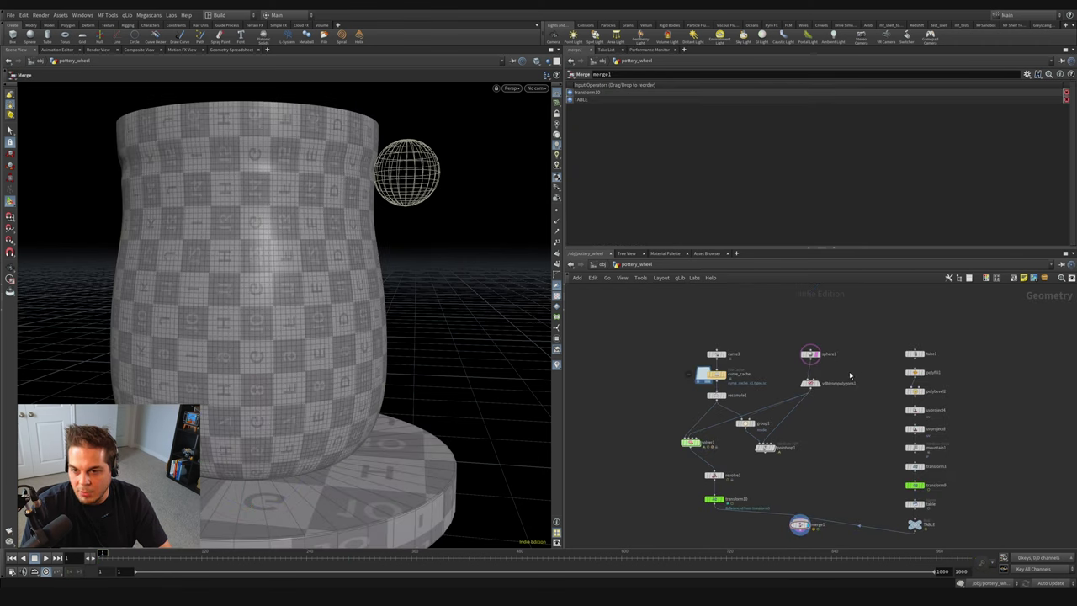
Step: Play the simulation, sculpt the pot on the spinning table by moving sphere1, then stop and return to frame 1
{"action": "left_click", "coordinate": [813, 354]}
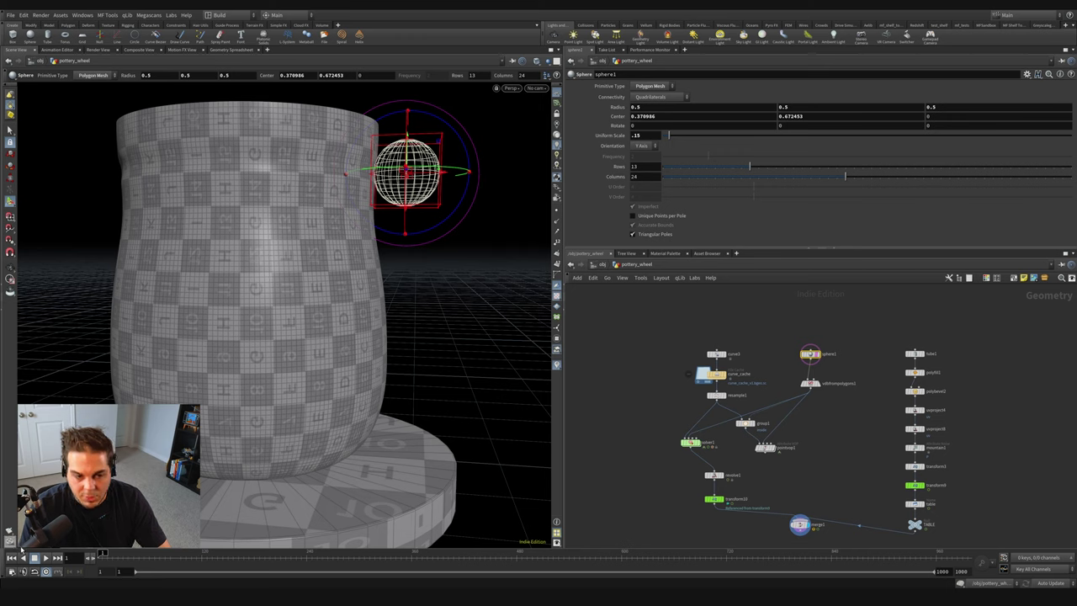
{"action": "key", "text": "Up"}
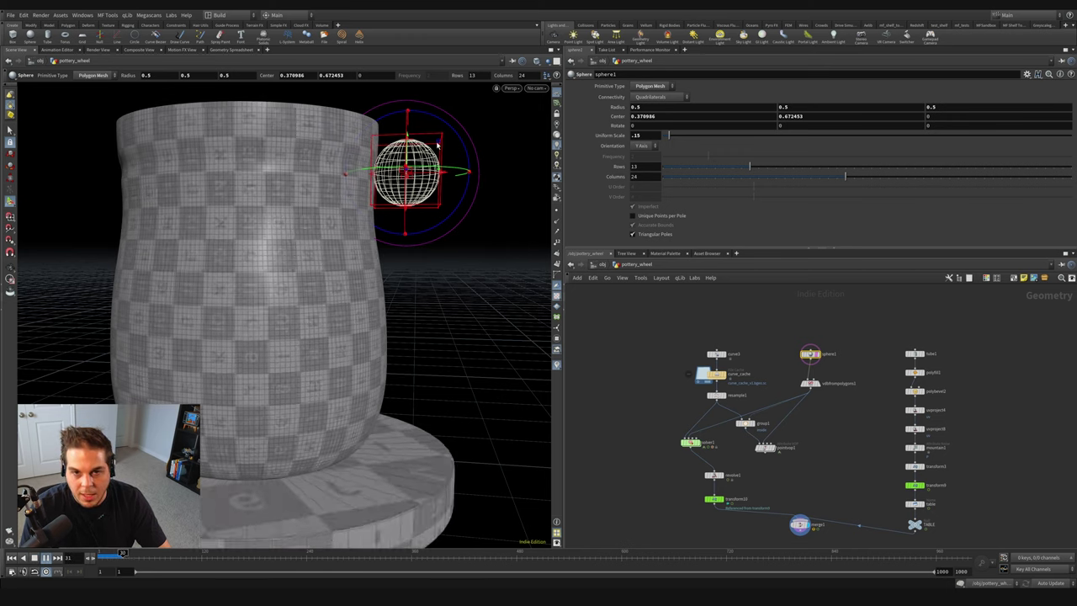
{"action": "mouse_move", "coordinate": [438, 145]}
{"action": "left_mouse_down"}
{"action": "mouse_move", "coordinate": [441, 171]}
{"action": "mouse_move", "coordinate": [422, 206]}
{"action": "mouse_move", "coordinate": [441, 220]}
{"action": "mouse_move", "coordinate": [443, 318]}
{"action": "mouse_move", "coordinate": [428, 313]}
{"action": "mouse_move", "coordinate": [437, 358]}
{"action": "mouse_move", "coordinate": [466, 356]}
{"action": "mouse_move", "coordinate": [474, 298]}
{"action": "mouse_move", "coordinate": [454, 253]}
{"action": "mouse_move", "coordinate": [425, 240]}
{"action": "mouse_move", "coordinate": [437, 223]}
{"action": "mouse_move", "coordinate": [420, 226]}
{"action": "mouse_move", "coordinate": [444, 195]}
{"action": "mouse_move", "coordinate": [424, 176]}
{"action": "mouse_move", "coordinate": [472, 158]}
{"action": "left_mouse_up"}
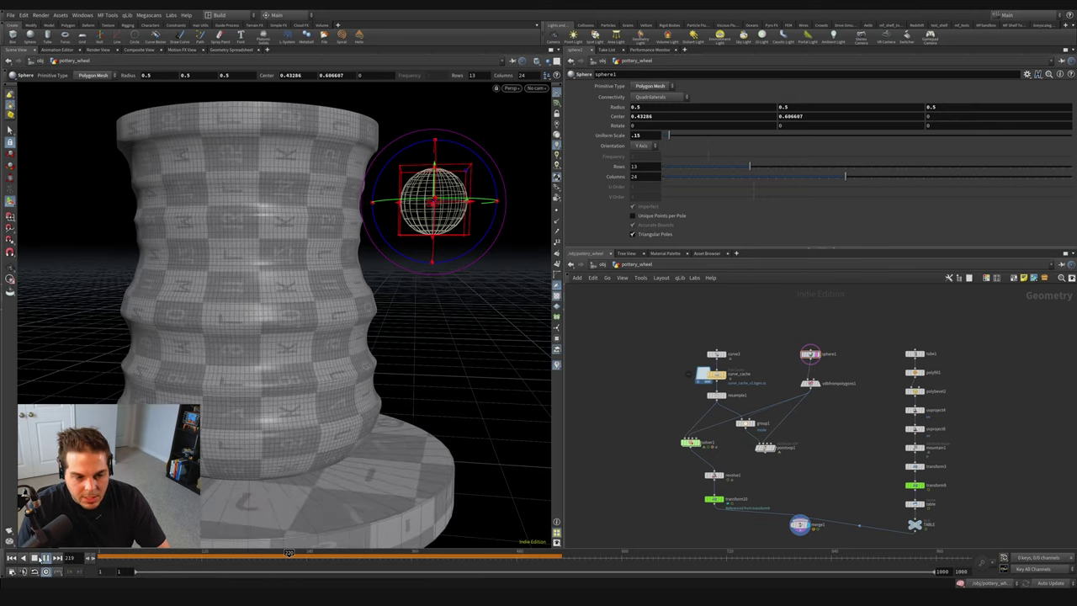
{"action": "left_click", "coordinate": [35, 558]}
{"action": "left_click", "coordinate": [14, 558]}
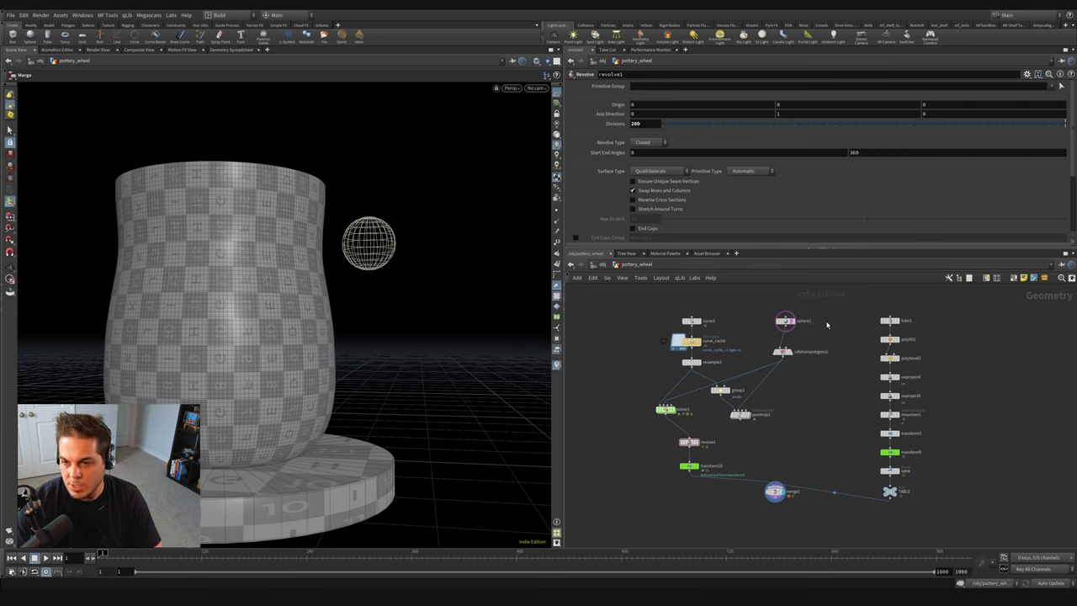
Step: Add an Object Merge node beside sphere1 and set its Object 1 to /obj/stick_animation/PROXY_ANIMATION
{"action": "key", "text": "Tab"}
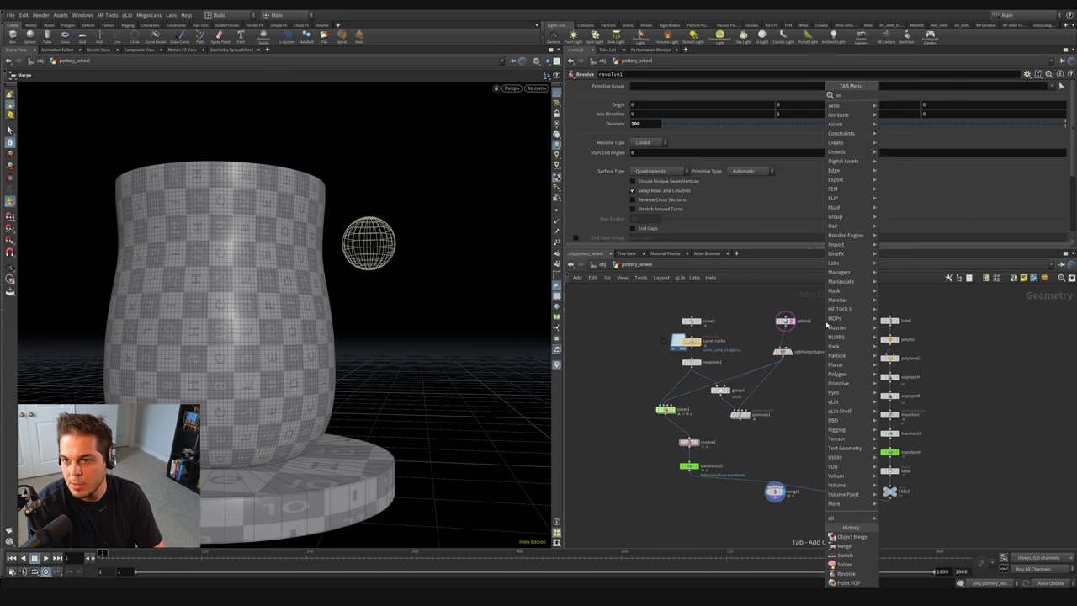
{"action": "left_click", "coordinate": [851, 537]}
{"action": "left_click", "coordinate": [831, 321]}
{"action": "left_click", "coordinate": [1057, 108]}
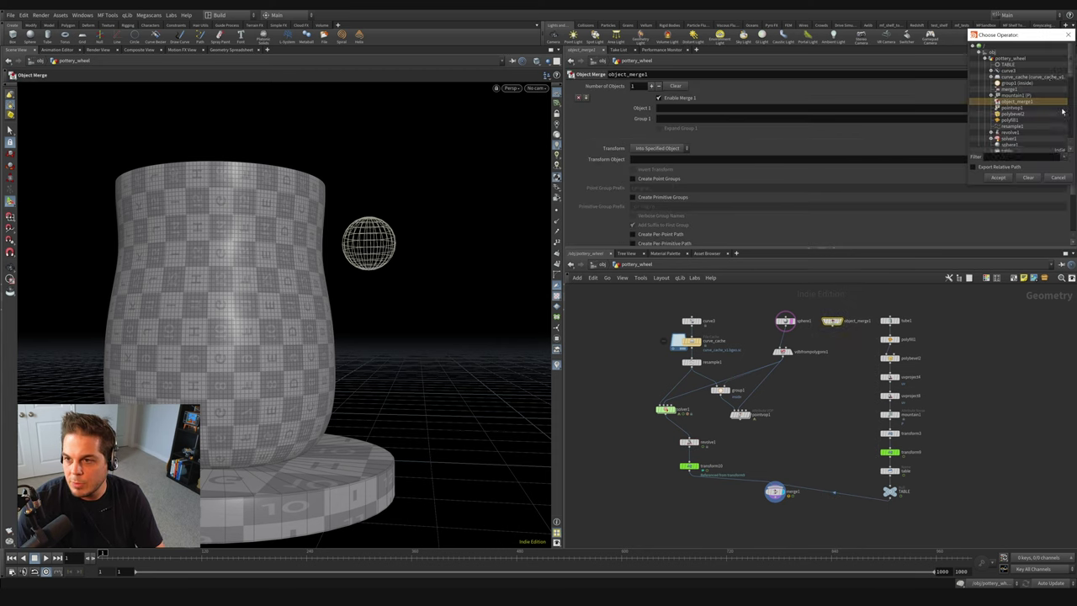
{"action": "left_click", "coordinate": [987, 65]}
{"action": "left_click", "coordinate": [1002, 70]}
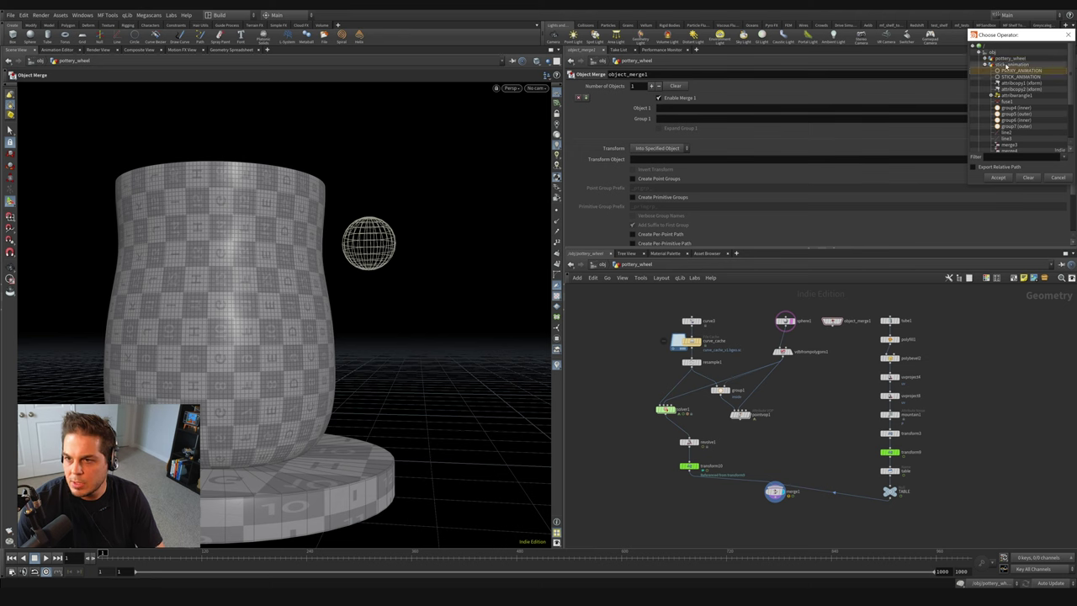
{"action": "left_click", "coordinate": [1002, 178]}
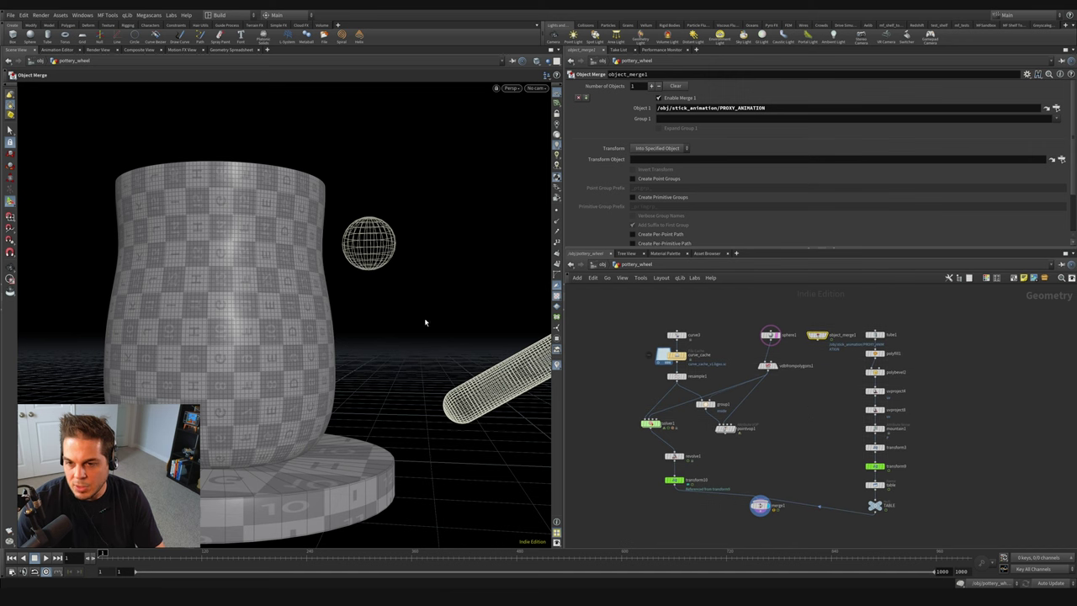
Step: Connect object_merge1 into vdbfrompolygons1 in place of sphere1, template it, and display the VDB
{"action": "scroll", "coordinate": [426, 322], "scroll_direction": "down", "scroll_amount": 5}
{"action": "left_click_drag", "start_coordinate": [252, 308], "coordinate": [505, 197]}
{"action": "scroll", "coordinate": [300, 328], "scroll_direction": "up", "scroll_amount": 10}
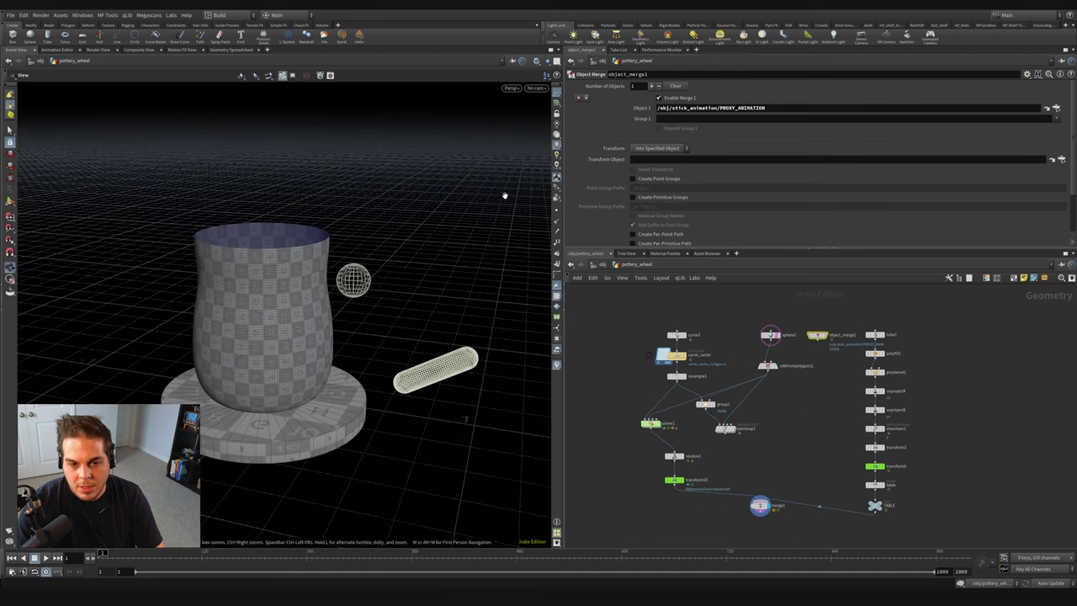
{"action": "left_click", "coordinate": [822, 336]}
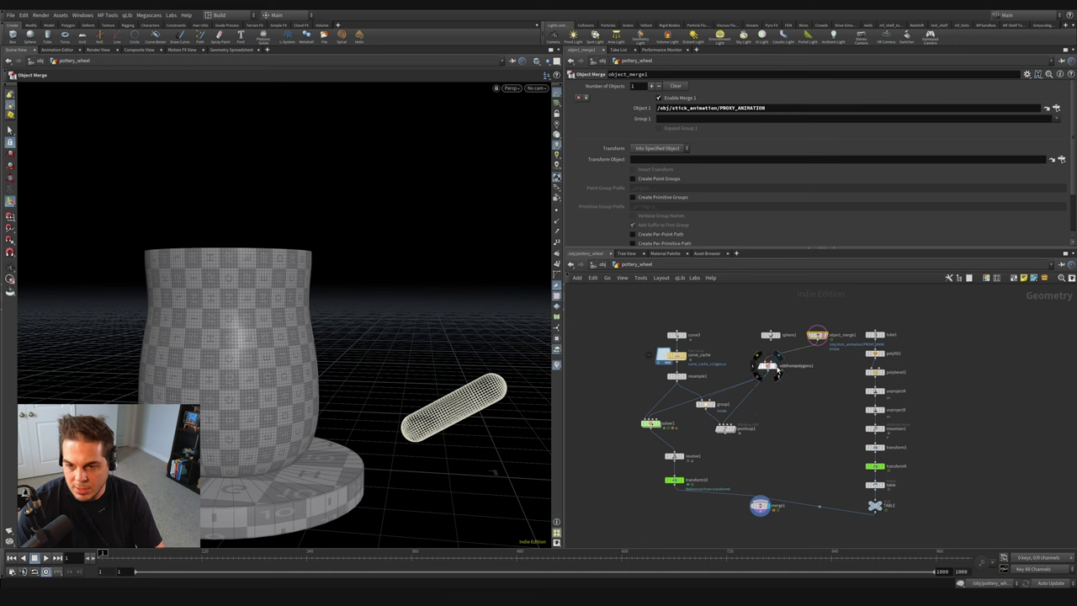
{"action": "left_click", "coordinate": [775, 370]}
{"action": "key", "text": "space+h"}
{"action": "right_click_drag", "start_coordinate": [337, 362], "coordinate": [402, 499]}
{"action": "key", "text": "Escape"}
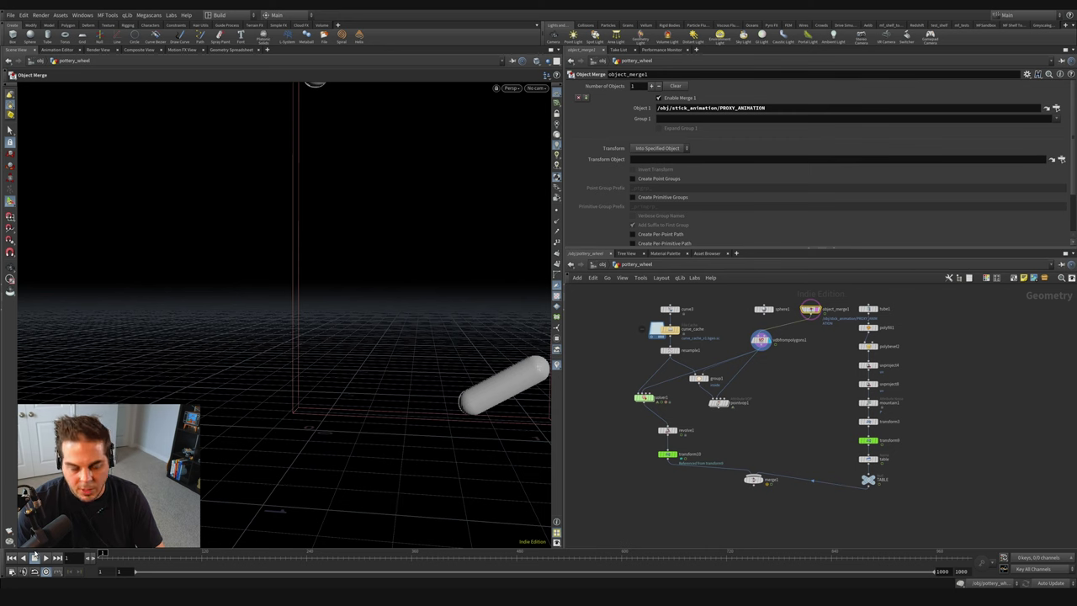
Step: Display revolve1, play the simulation so the animated sticks sculpt the pot, and stop playback
{"action": "left_click", "coordinate": [674, 430]}
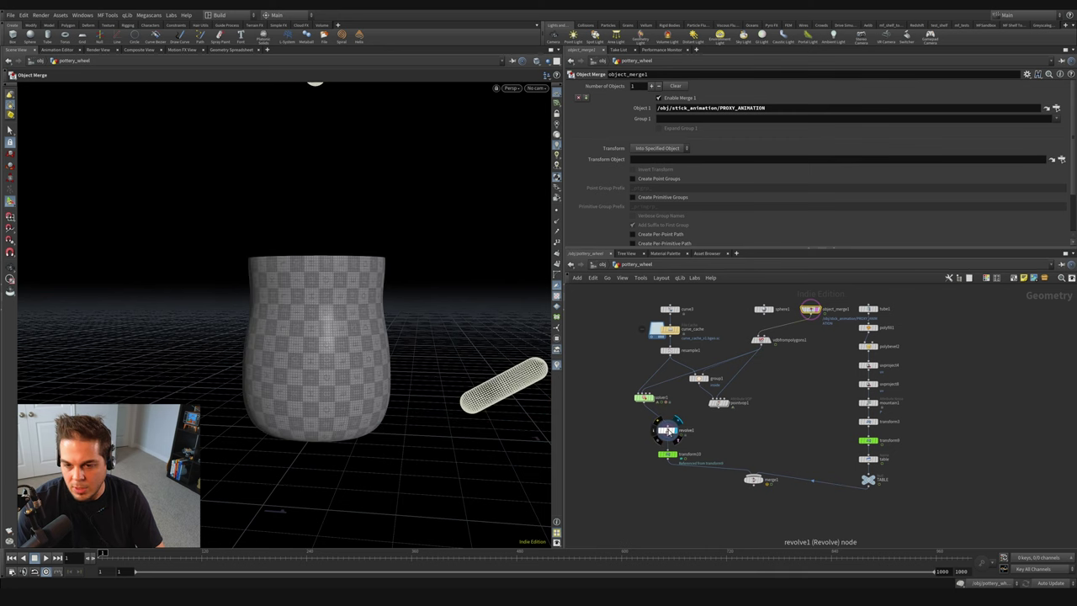
{"action": "left_click", "coordinate": [666, 430]}
{"action": "key", "text": "space"}
{"action": "left_click_drag", "start_coordinate": [416, 358], "coordinate": [364, 378]}
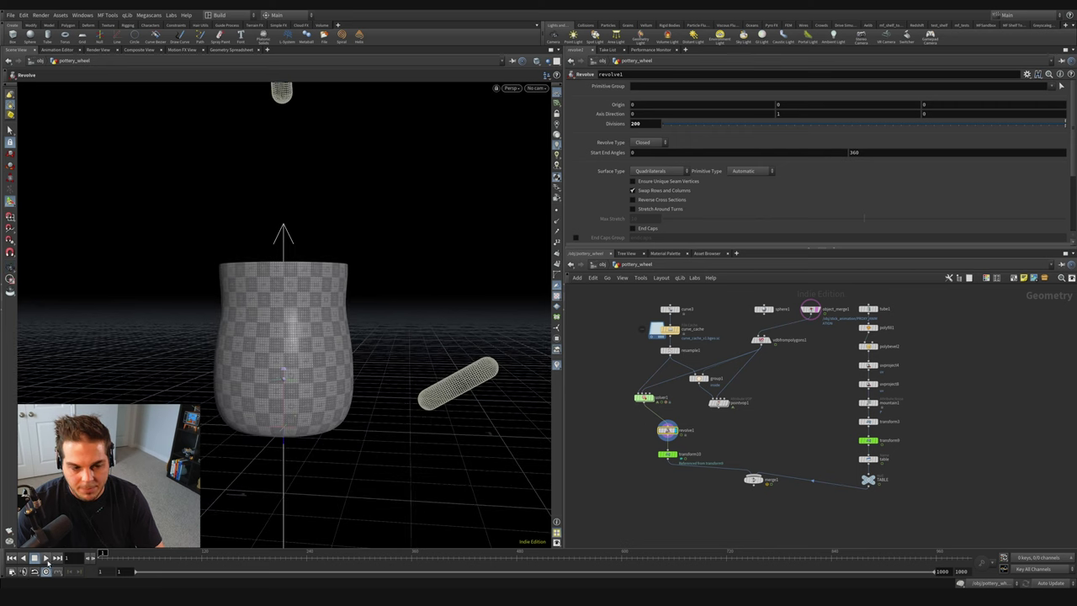
{"action": "key", "text": "Up"}
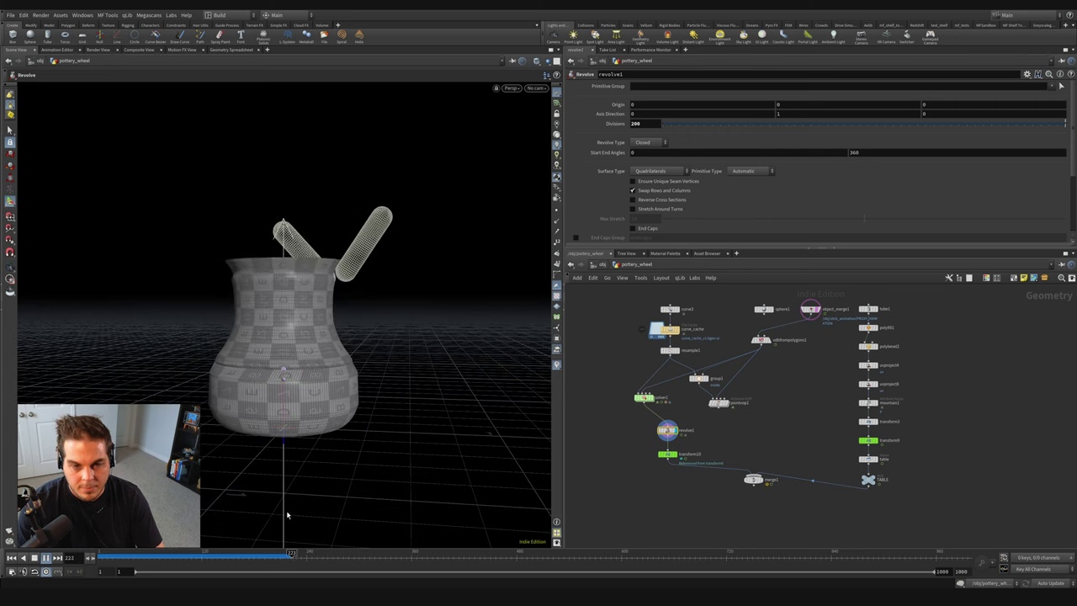
{"action": "key", "text": "Escape"}
Step: Examine the stretched mesh around the pot's waist up close, scrubbing back to frame 82
{"action": "right_click_drag", "start_coordinate": [304, 304], "coordinate": [380, 308]}
{"action": "left_click_drag", "start_coordinate": [380, 308], "coordinate": [340, 386]}
{"action": "right_click_drag", "start_coordinate": [340, 386], "coordinate": [353, 404]}
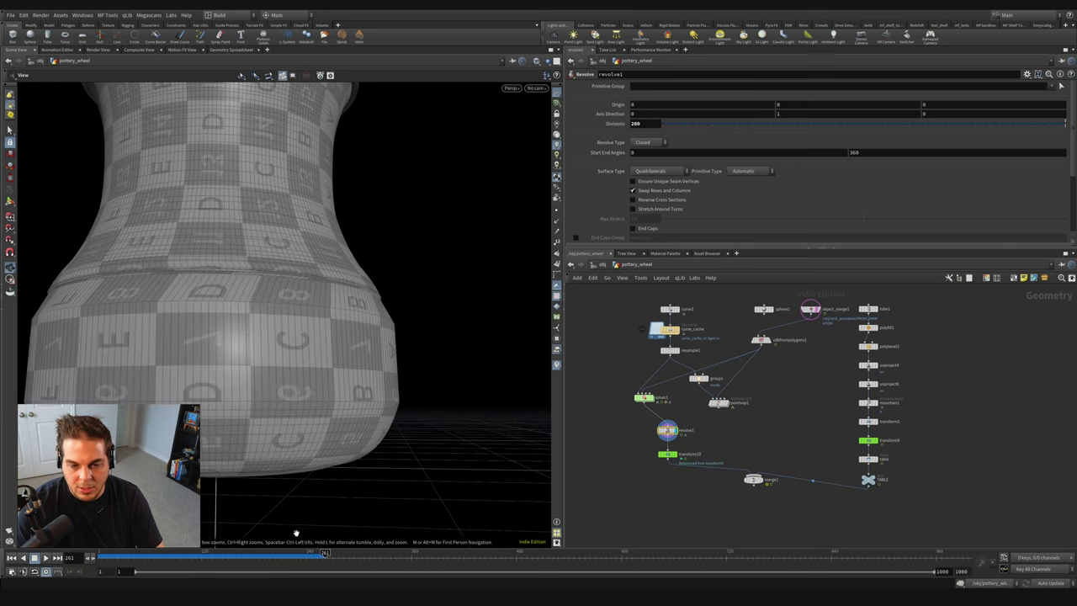
{"action": "left_click_drag", "start_coordinate": [324, 555], "coordinate": [169, 555]}
{"action": "key", "text": "Escape"}
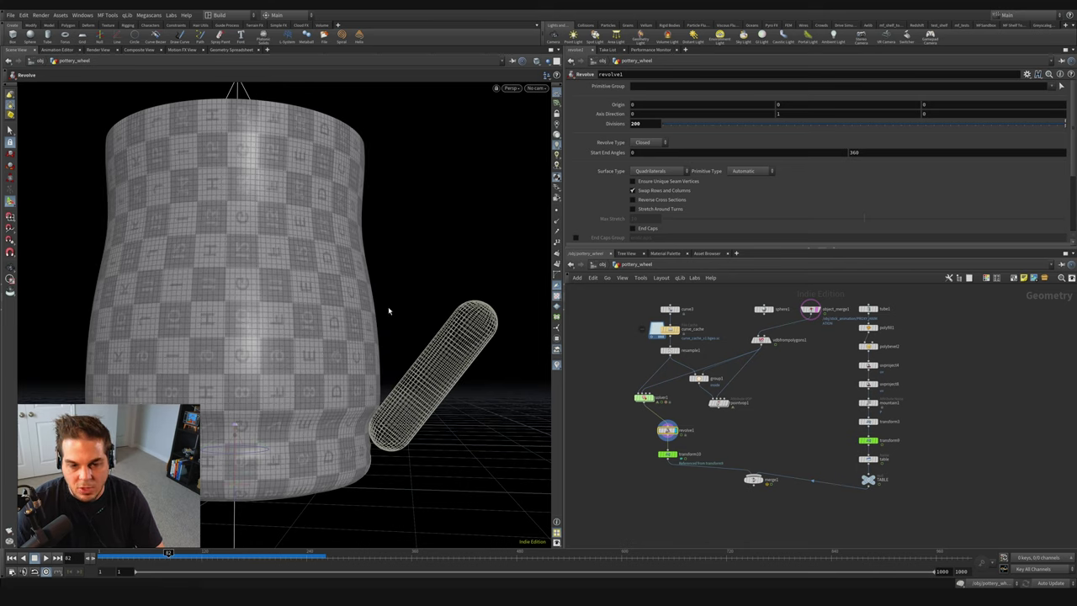
Step: Copy resample1 into solver1's network and insert it between pointvop1 and OUT
{"action": "left_click", "coordinate": [669, 350]}
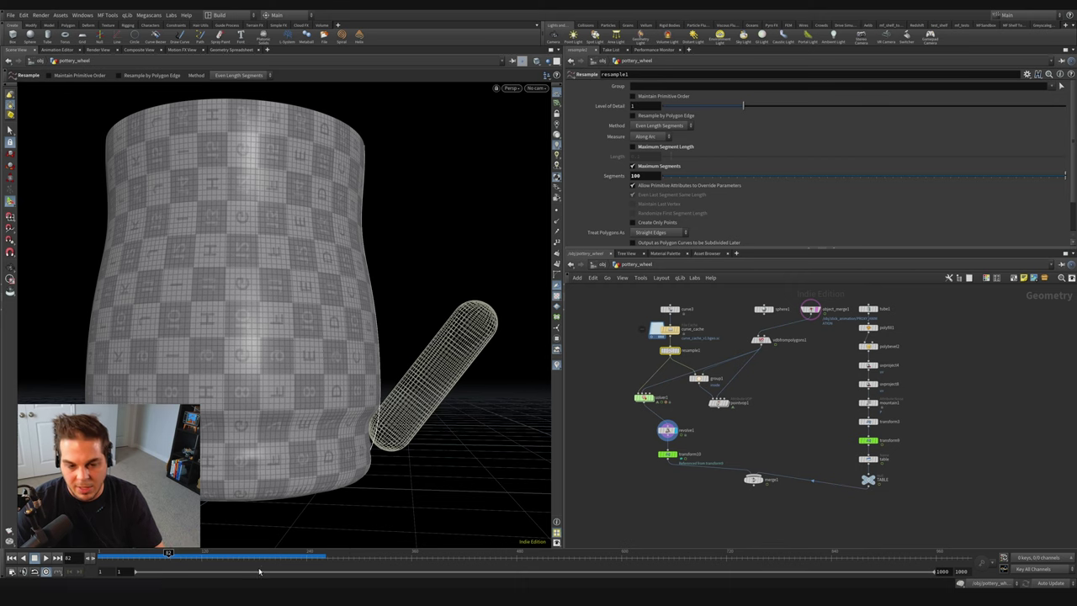
{"action": "left_click", "coordinate": [283, 556]}
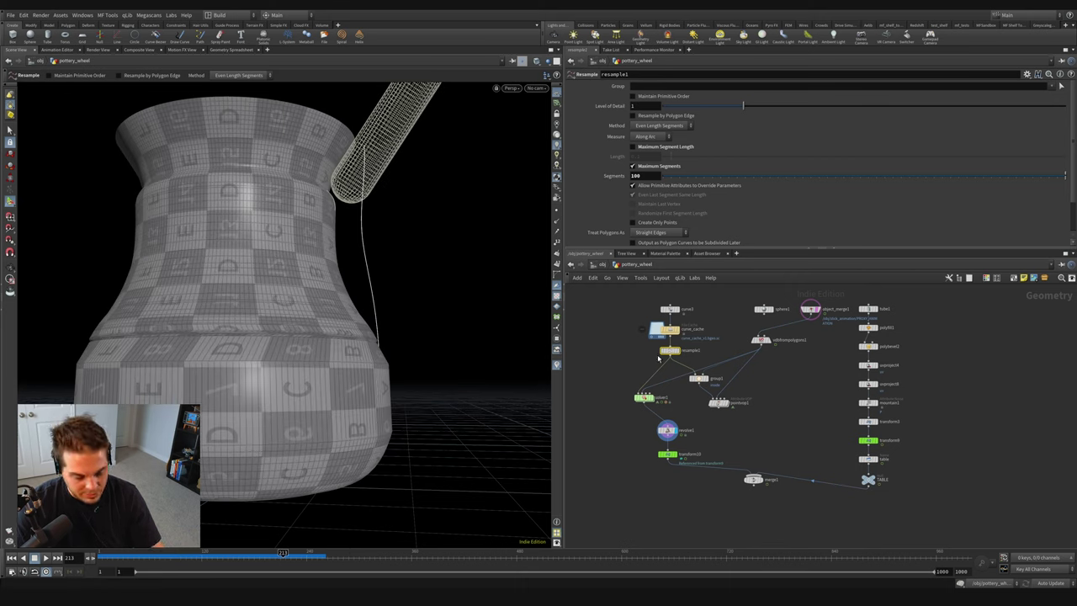
{"action": "left_click", "coordinate": [645, 398]}
{"action": "double_click", "coordinate": [645, 397]}
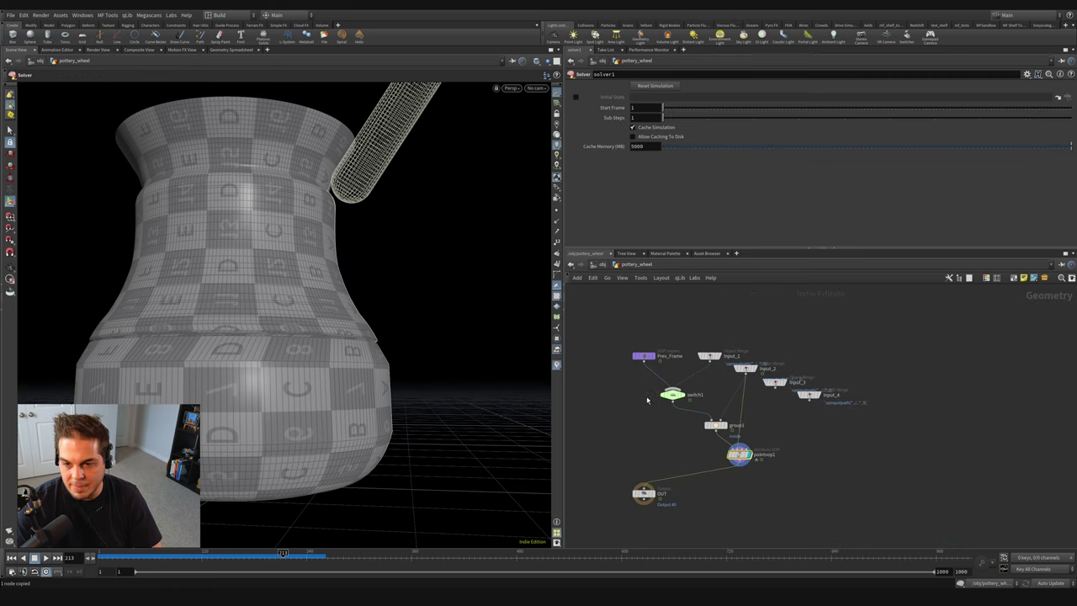
{"action": "left_click", "coordinate": [738, 453]}
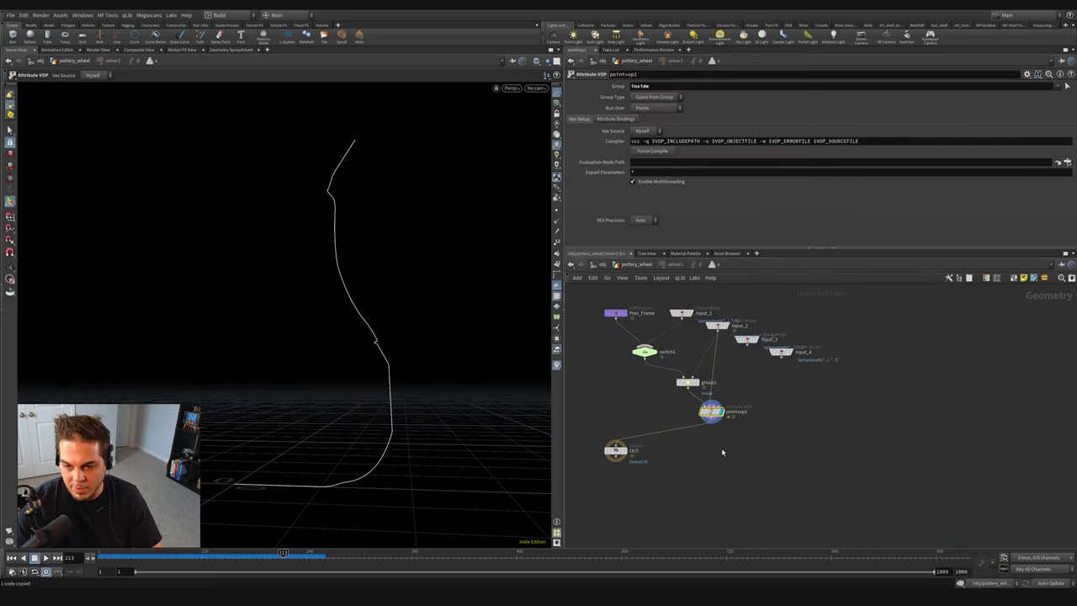
{"action": "key", "text": "ctrl+v"}
{"action": "left_click_drag", "start_coordinate": [623, 453], "coordinate": [639, 476]}
{"action": "mouse_move", "coordinate": [713, 449]}
{"action": "left_mouse_down"}
{"action": "mouse_move", "coordinate": [680, 431]}
{"action": "mouse_move", "coordinate": [711, 438]}
{"action": "left_mouse_up"}
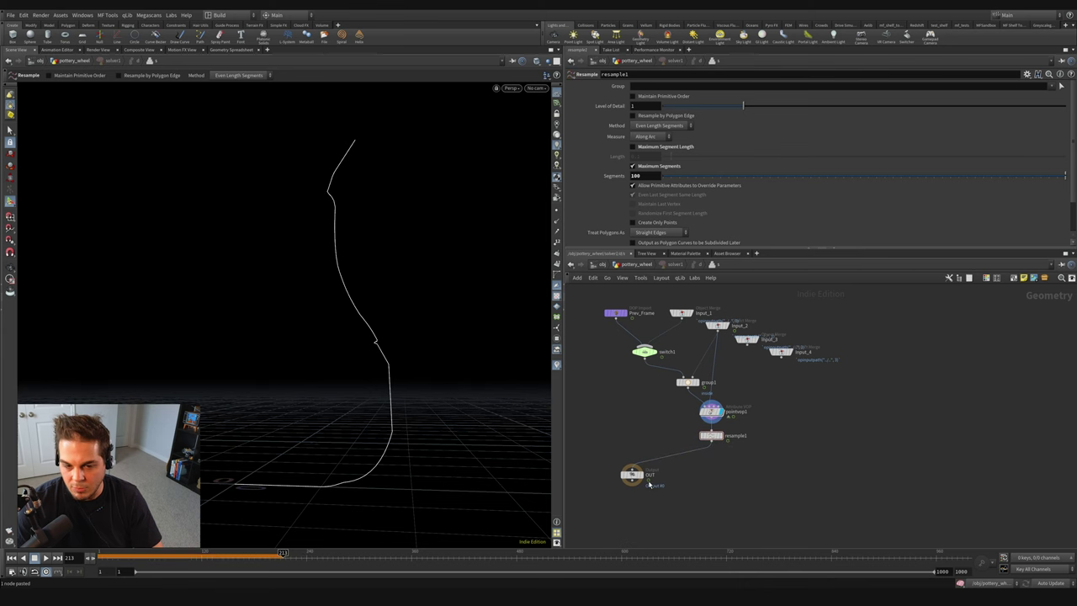
Step: Return to the pottery_wheel network, replay the simulation from frame 1, and inspect the resampled pot surface from several angles
{"action": "left_click", "coordinate": [632, 264]}
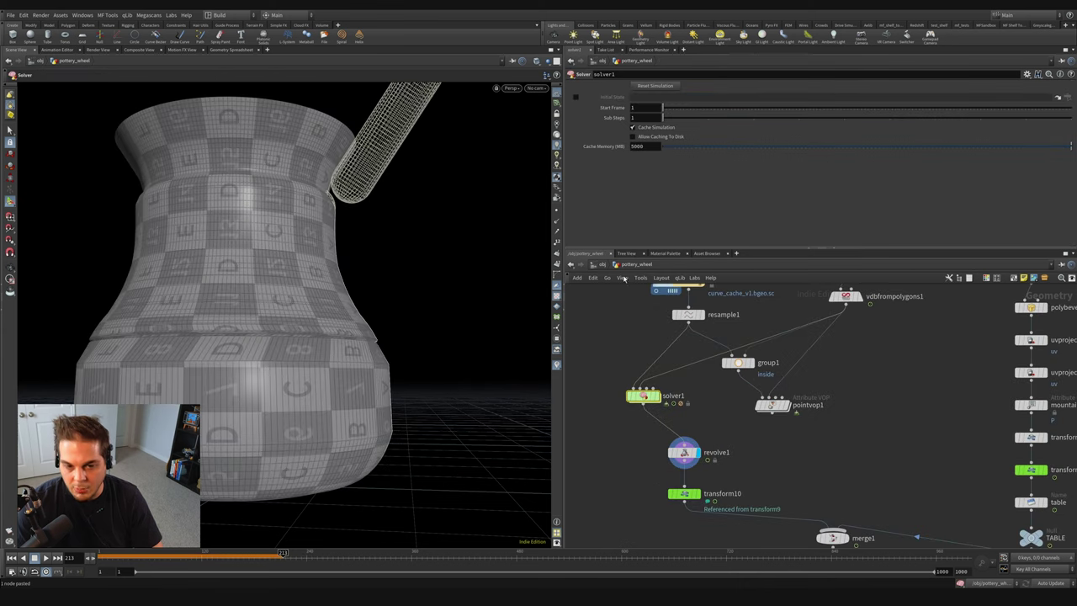
{"action": "left_click", "coordinate": [11, 558]}
{"action": "left_click", "coordinate": [45, 558]}
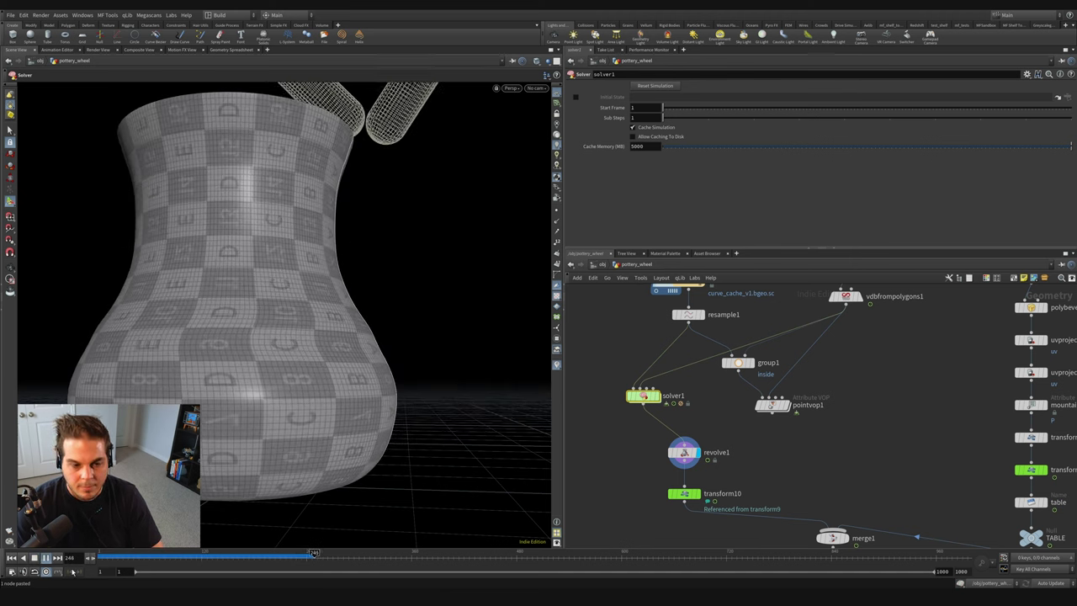
{"action": "key", "text": "Escape"}
{"action": "mouse_move", "coordinate": [308, 260]}
{"action": "left_mouse_down"}
{"action": "mouse_move", "coordinate": [236, 283]}
{"action": "mouse_move", "coordinate": [291, 361]}
{"action": "mouse_move", "coordinate": [308, 277]}
{"action": "left_mouse_up"}
{"action": "left_click_drag", "start_coordinate": [269, 451], "coordinate": [321, 216]}
{"action": "left_click_drag", "start_coordinate": [319, 343], "coordinate": [275, 340]}
{"action": "left_click_drag", "start_coordinate": [361, 298], "coordinate": [303, 177]}
{"action": "left_click_drag", "start_coordinate": [292, 426], "coordinate": [400, 353]}
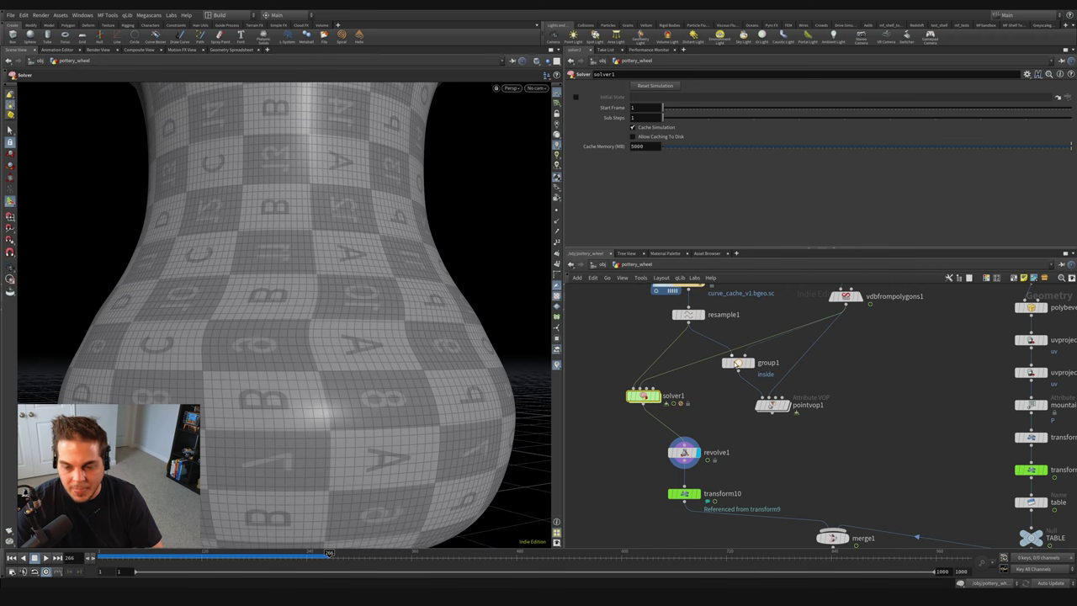
Step: Display solver1 and check from the side whether the profile curve stays flat, scrubbing to frames 112 and 171
{"action": "left_click", "coordinate": [660, 397]}
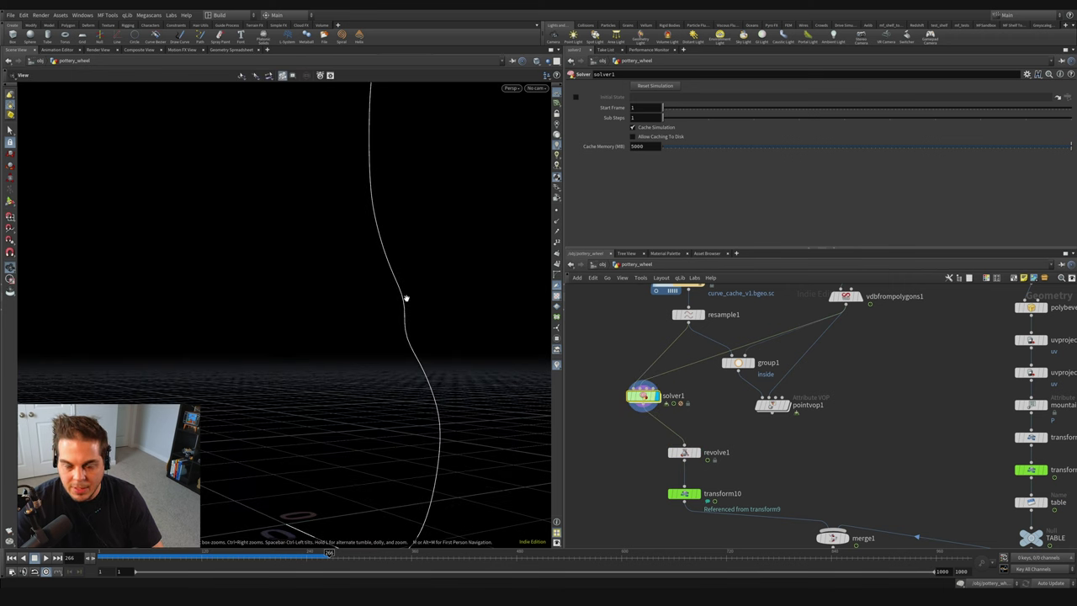
{"action": "left_click_drag", "start_coordinate": [406, 298], "coordinate": [330, 316]}
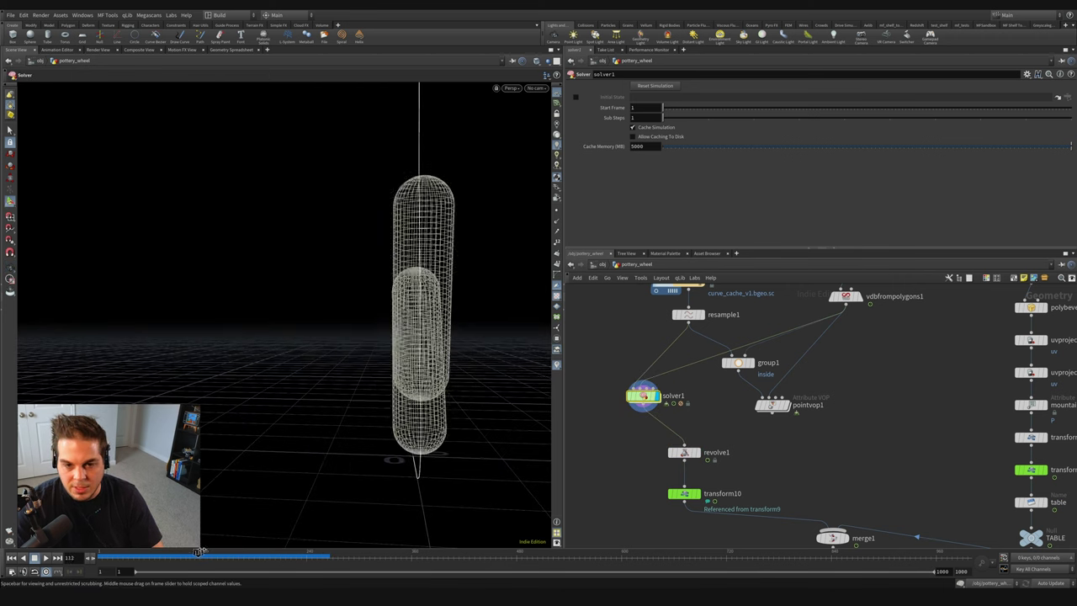
{"action": "left_click_drag", "start_coordinate": [420, 282], "coordinate": [410, 262]}
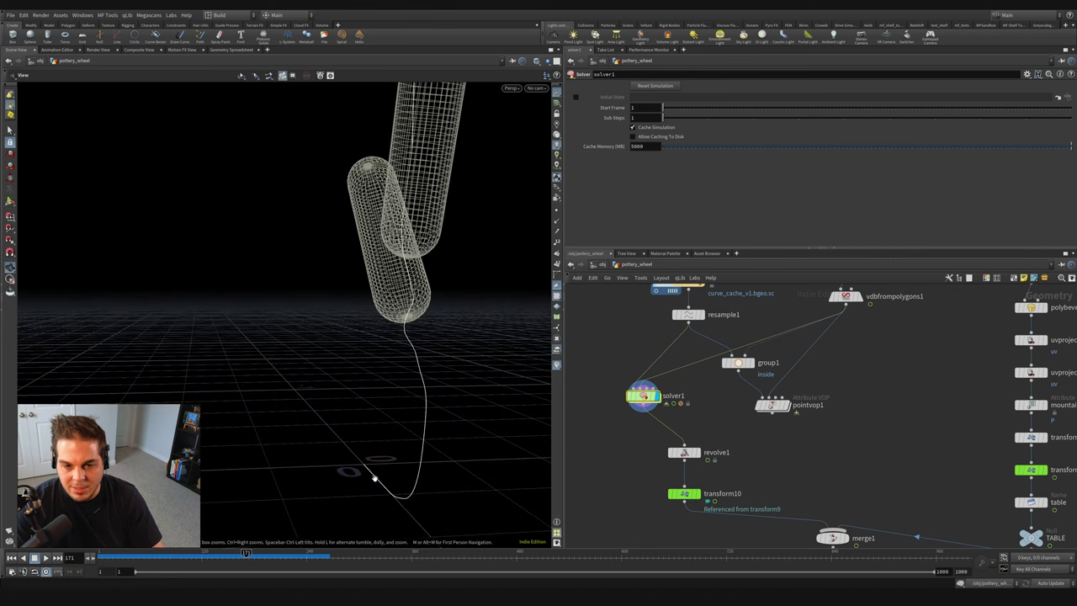
{"action": "key", "text": "Return"}
{"action": "key", "text": "Escape"}
{"action": "left_click_drag", "start_coordinate": [407, 338], "coordinate": [323, 318]}
Step: Display revolve1 again and examine the pot where the sticks touch it at frame 171
{"action": "left_click", "coordinate": [697, 452]}
{"action": "key", "text": "Return"}
{"action": "key", "text": "Escape"}
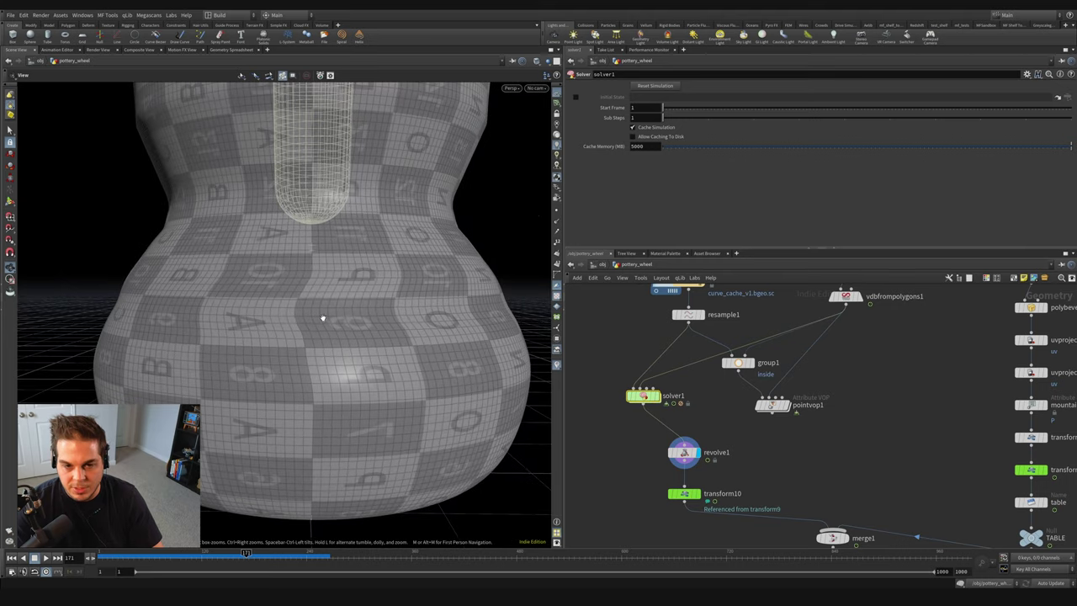
{"action": "left_click_drag", "start_coordinate": [296, 262], "coordinate": [435, 360]}
{"action": "key", "text": "Return"}
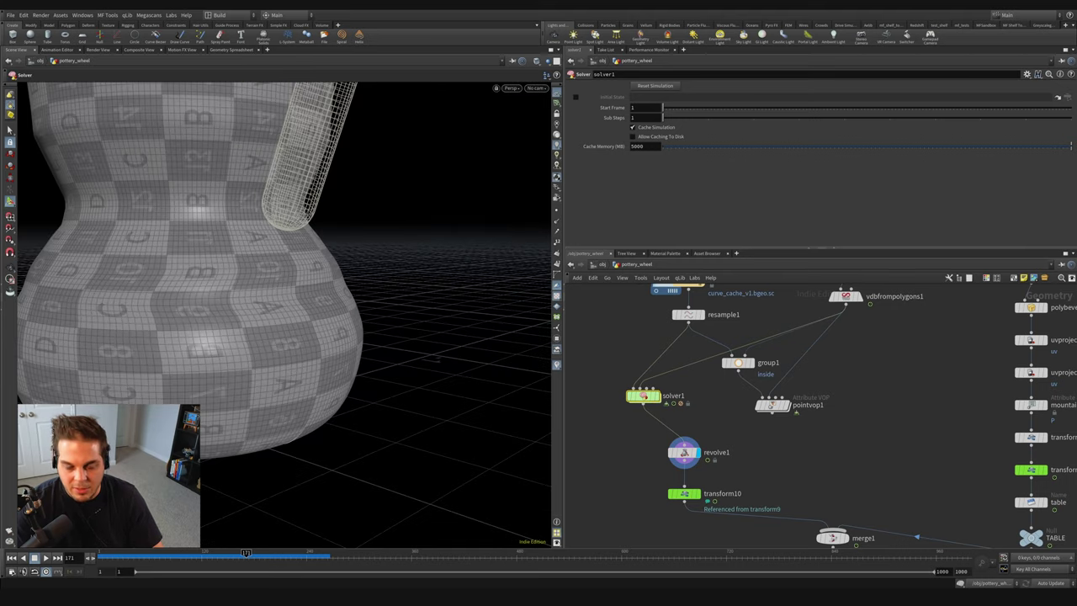
Step: At frame 1, add a Transform node inside solver1 between resample1 and OUT, set its Z scale to 0, and display it
{"action": "key", "text": "ctrl+Up"}
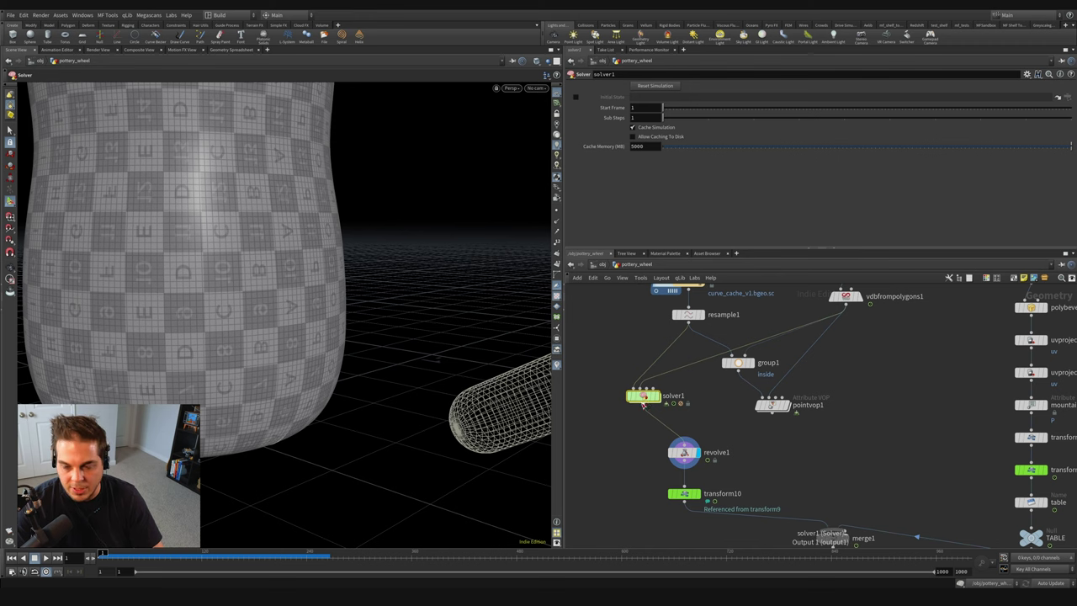
{"action": "double_click", "coordinate": [643, 396]}
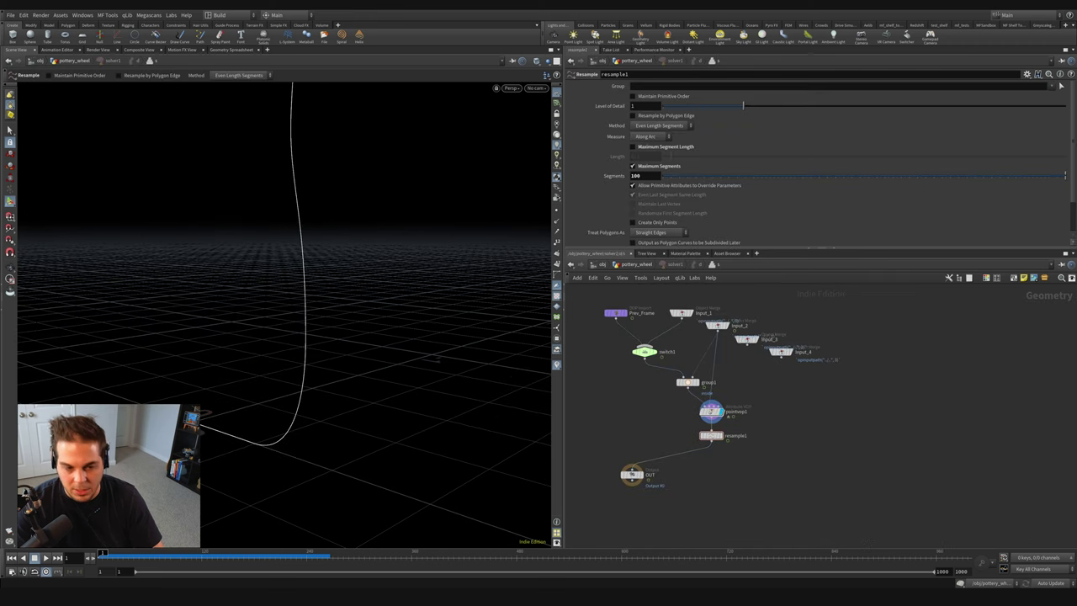
{"action": "key", "text": "Tab"}
{"action": "type", "text": "transform"}
{"action": "key", "text": "Return"}
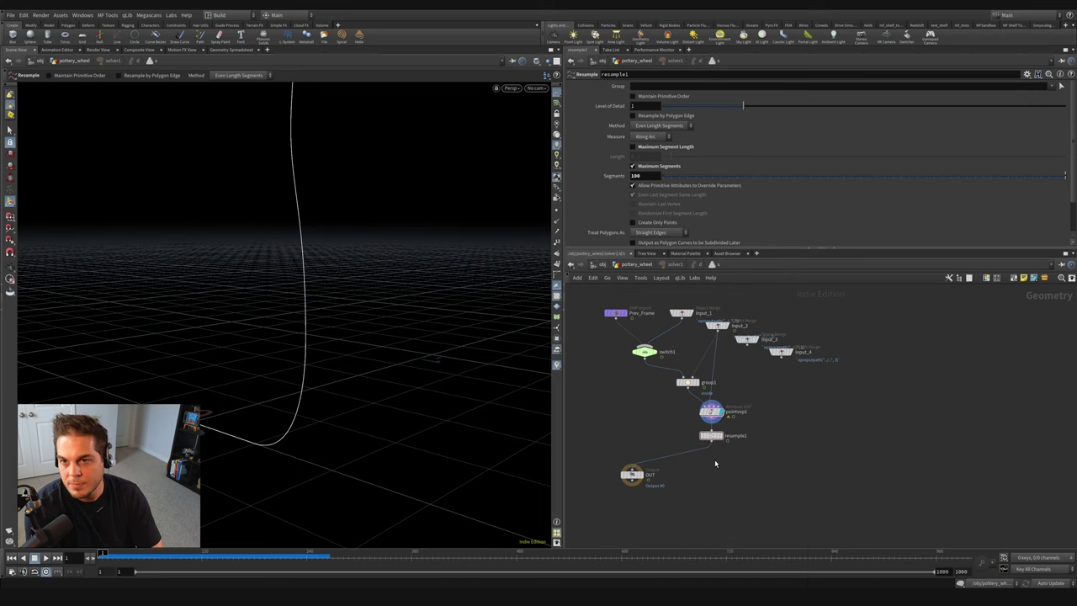
{"action": "left_click", "coordinate": [695, 455]}
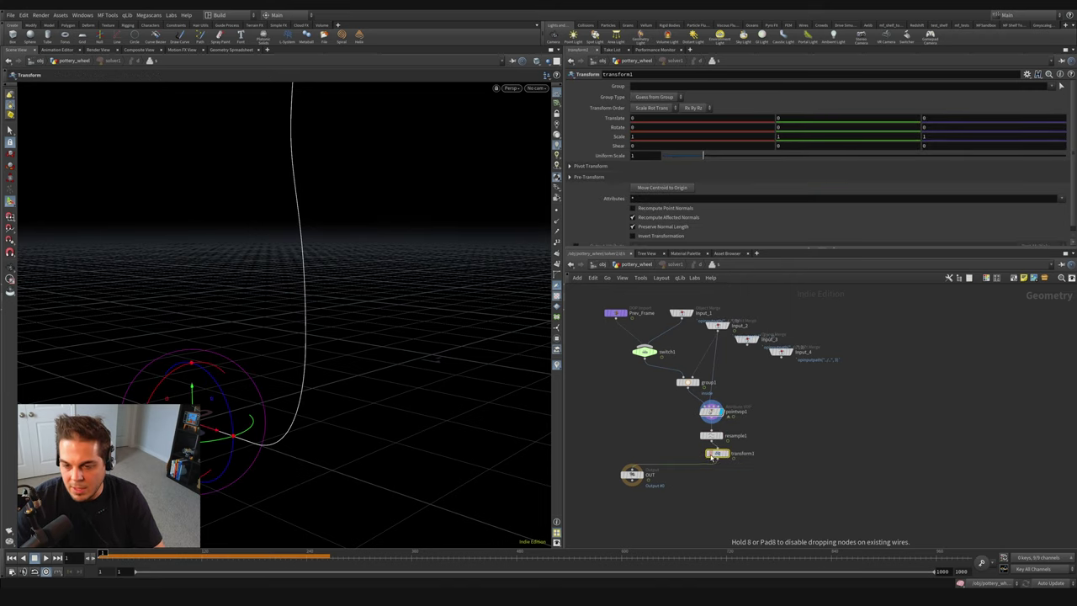
{"action": "left_click_drag", "start_coordinate": [695, 454], "coordinate": [711, 455]}
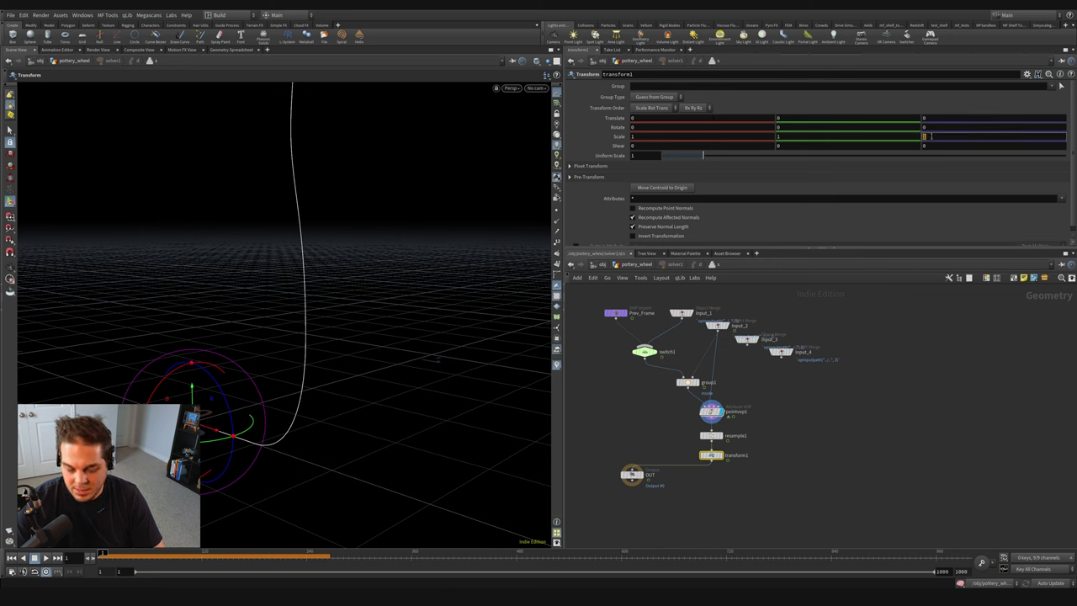
{"action": "left_click", "coordinate": [721, 456]}
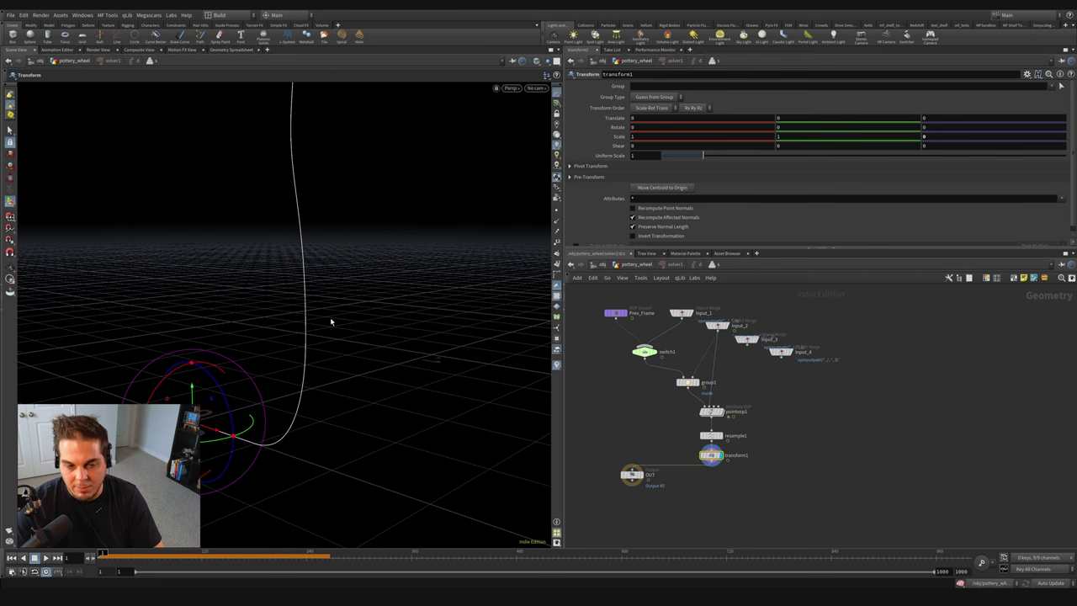
Step: Return to the pottery_wheel network, scrub the simulation to frame 196, and inspect the sculpted pot from different angles
{"action": "left_click", "coordinate": [636, 265]}
{"action": "left_click_drag", "start_coordinate": [275, 553], "coordinate": [223, 553]}
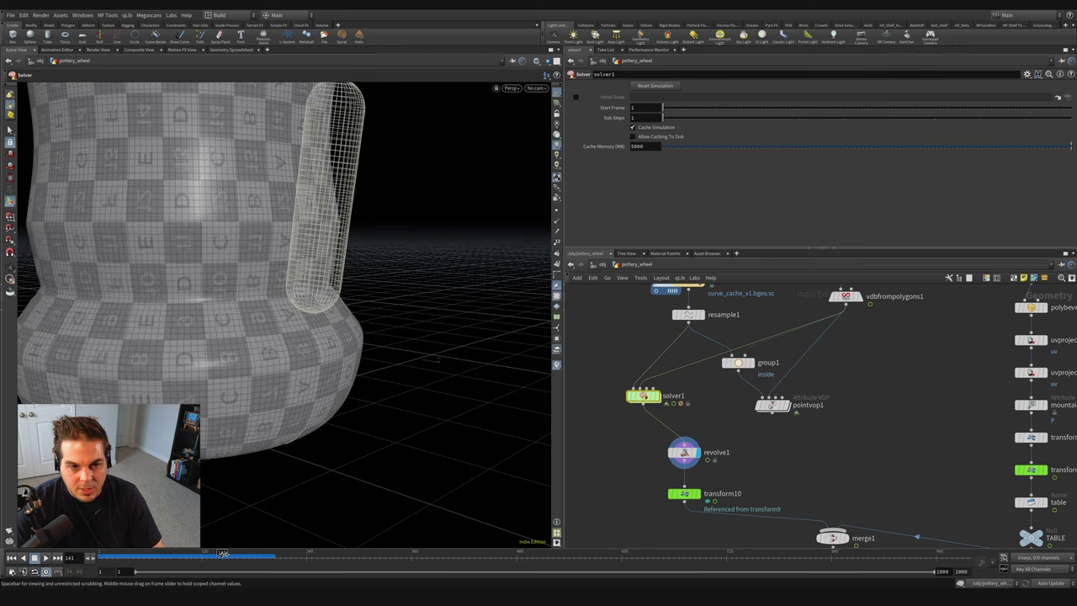
{"action": "key", "text": "Escape"}
{"action": "left_click_drag", "start_coordinate": [278, 336], "coordinate": [210, 303]}
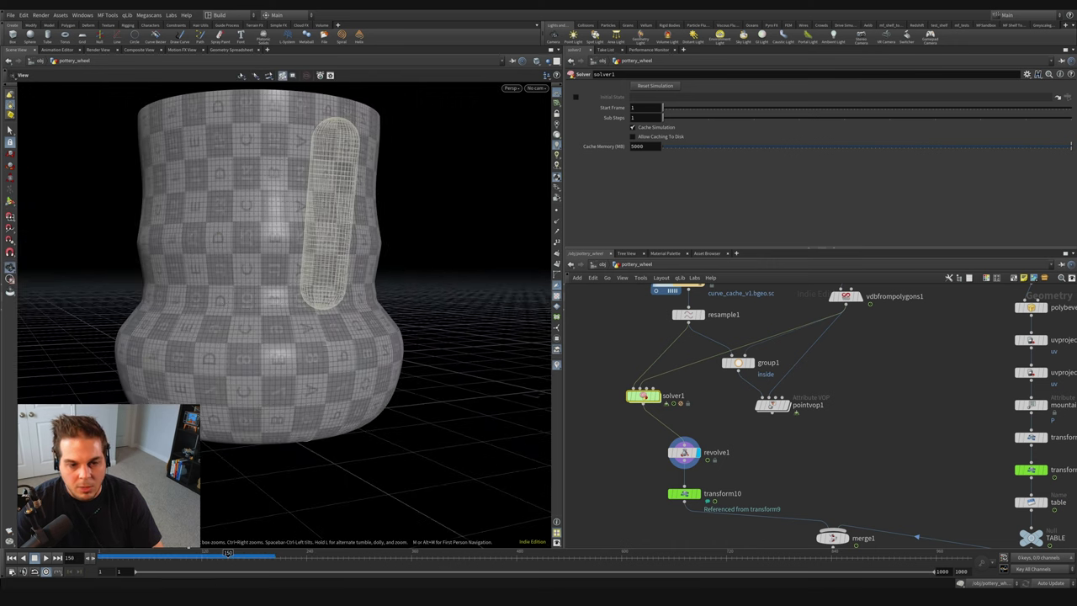
{"action": "left_click_drag", "start_coordinate": [227, 553], "coordinate": [268, 553]}
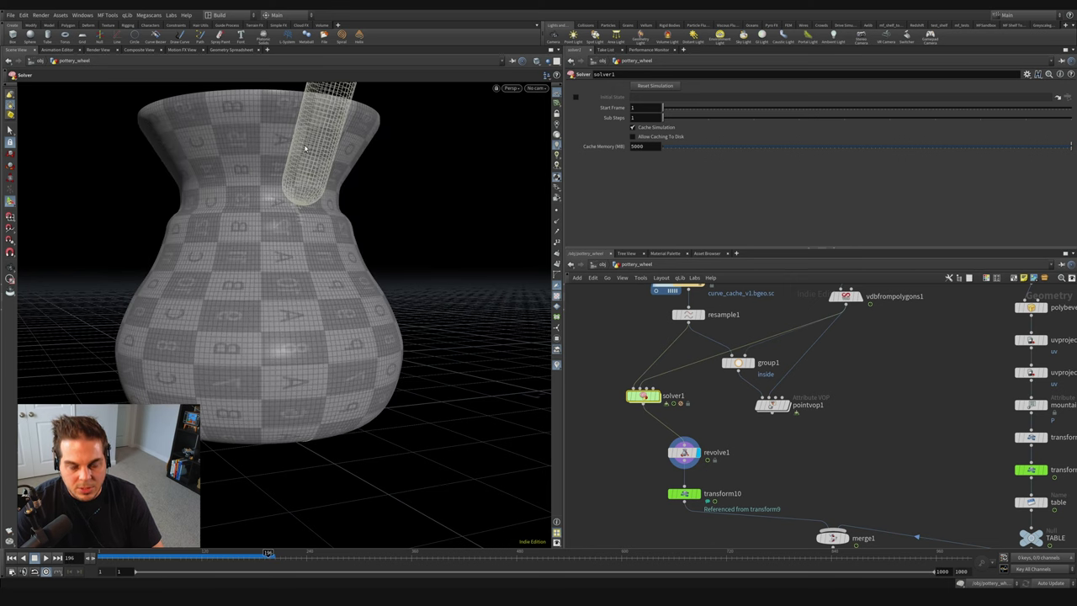
{"action": "key", "text": "Escape"}
{"action": "left_click_drag", "start_coordinate": [306, 148], "coordinate": [253, 128]}
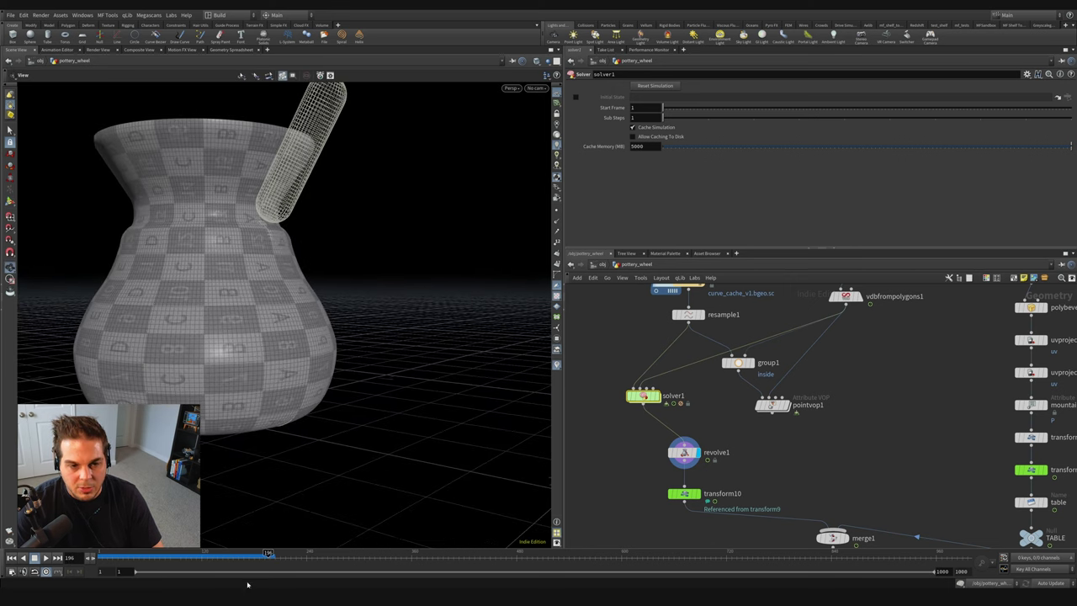
Step: Scrub the simulation to frames 96, 177 and 116 and inspect how the stick shapes the checkered pot
{"action": "mouse_move", "coordinate": [177, 554]}
{"action": "left_mouse_down"}
{"action": "mouse_move", "coordinate": [156, 553]}
{"action": "mouse_move", "coordinate": [166, 562]}
{"action": "left_mouse_up"}
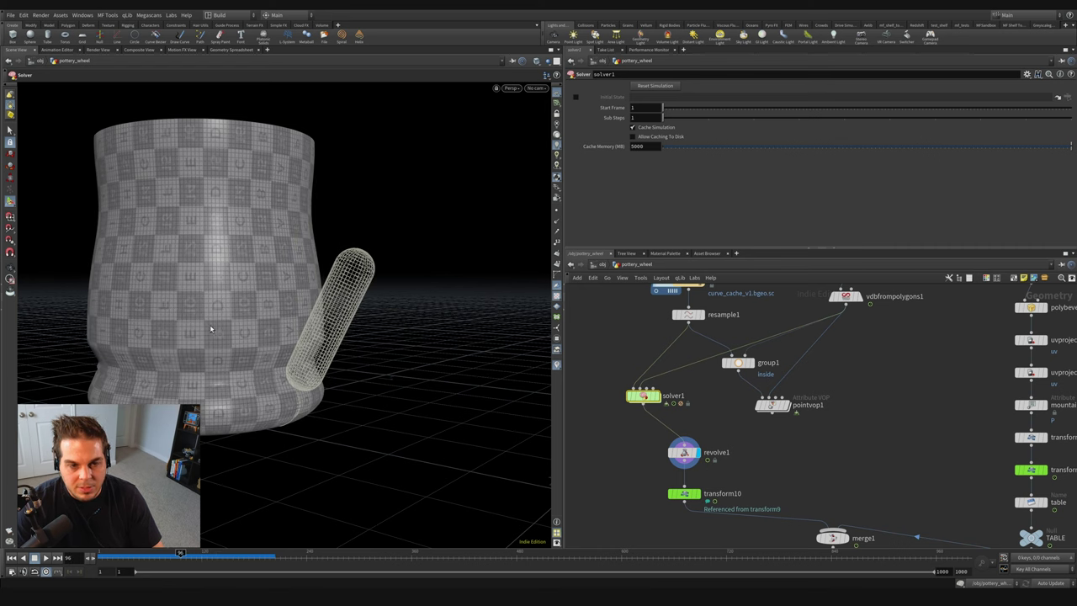
{"action": "left_click_drag", "start_coordinate": [181, 552], "coordinate": [250, 555]}
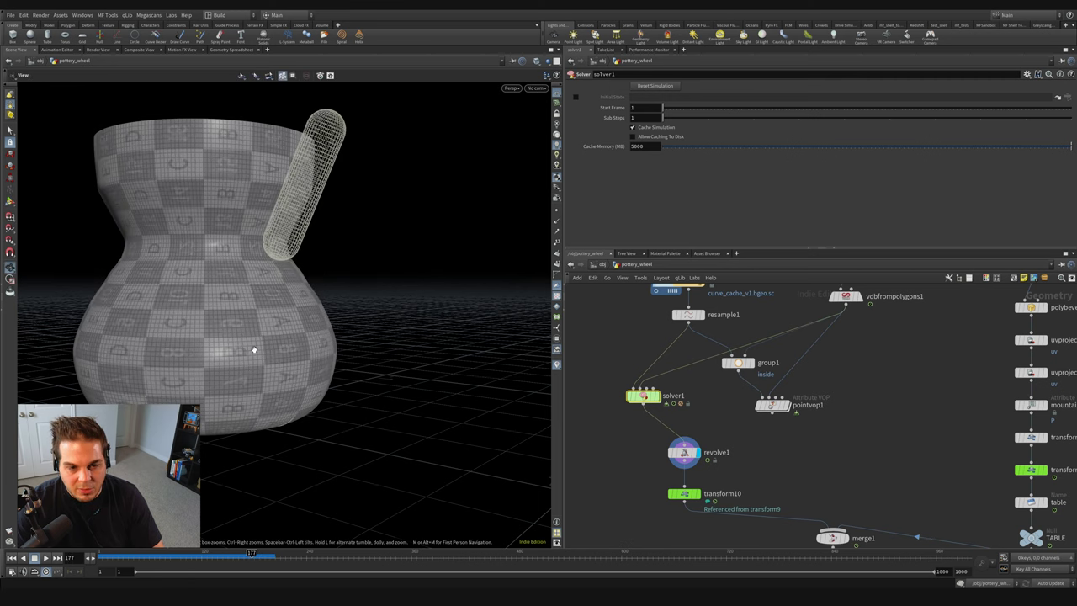
{"action": "mouse_move", "coordinate": [252, 354]}
{"action": "left_mouse_down"}
{"action": "mouse_move", "coordinate": [196, 366]}
{"action": "mouse_move", "coordinate": [259, 356]}
{"action": "left_mouse_up"}
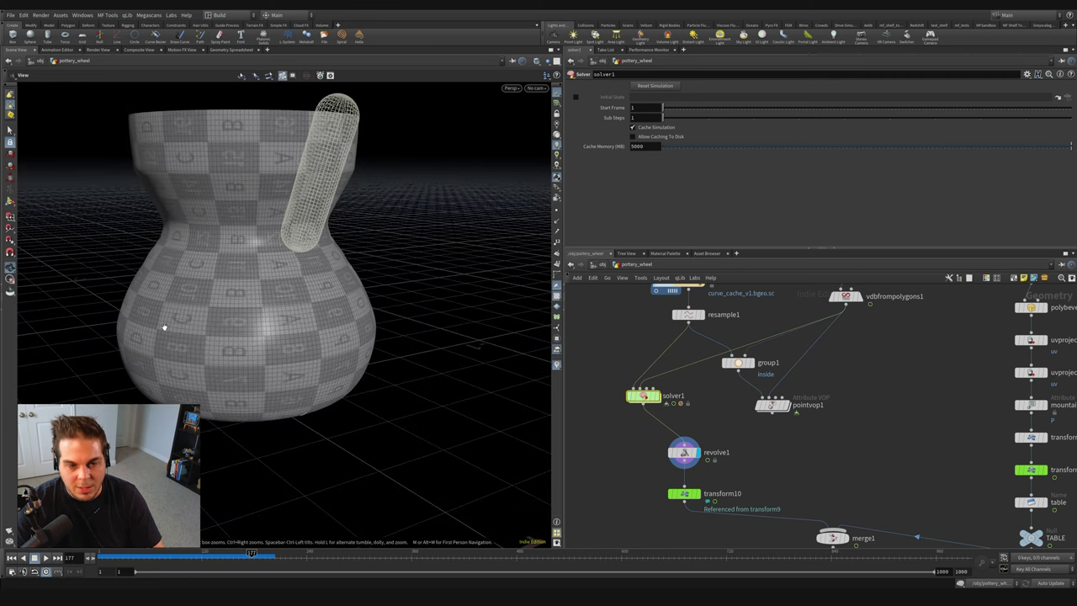
{"action": "left_click_drag", "start_coordinate": [211, 311], "coordinate": [253, 332]}
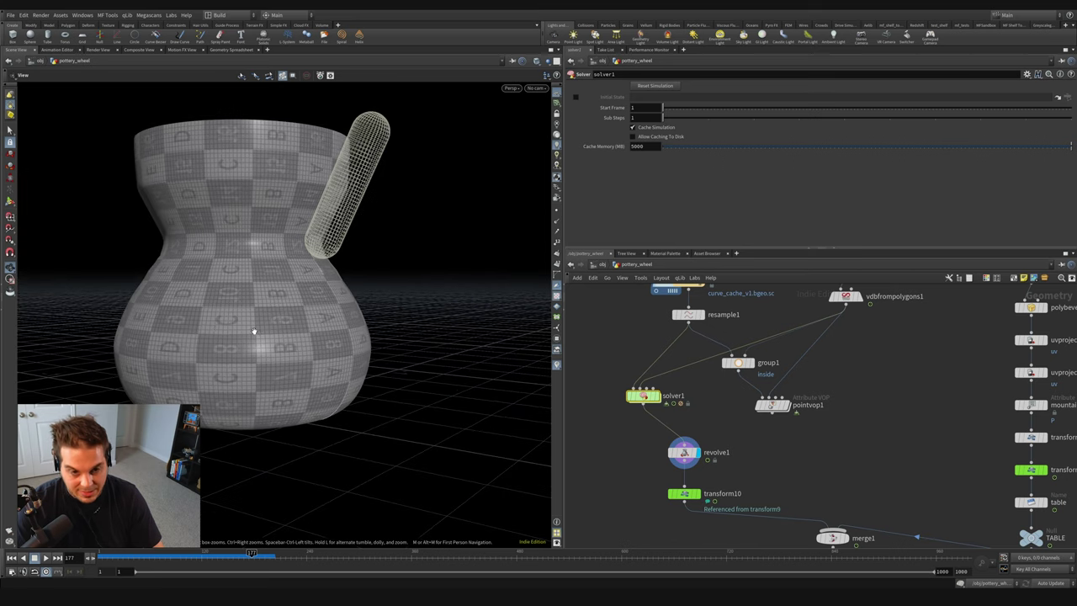
{"action": "right_click_drag", "start_coordinate": [213, 324], "coordinate": [306, 283]}
{"action": "left_click_drag", "start_coordinate": [250, 556], "coordinate": [198, 555]}
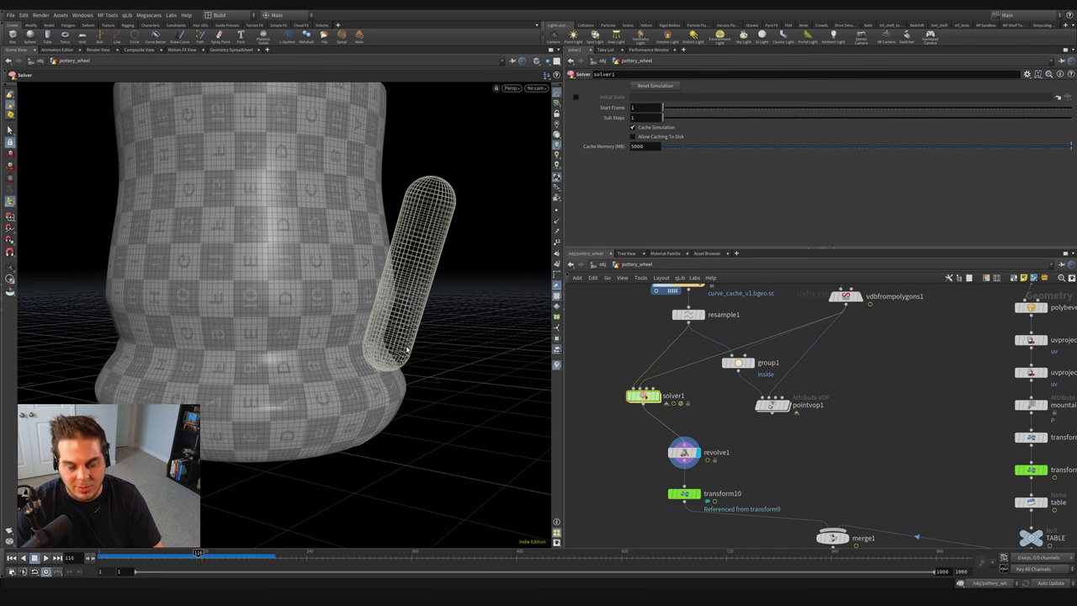
Step: Insert a UV Project node between revolve1 and transform10, display it, and select it to show its parameters
{"action": "middle_click_drag", "start_coordinate": [637, 476], "coordinate": [638, 457]}
{"action": "key", "text": "Tab"}
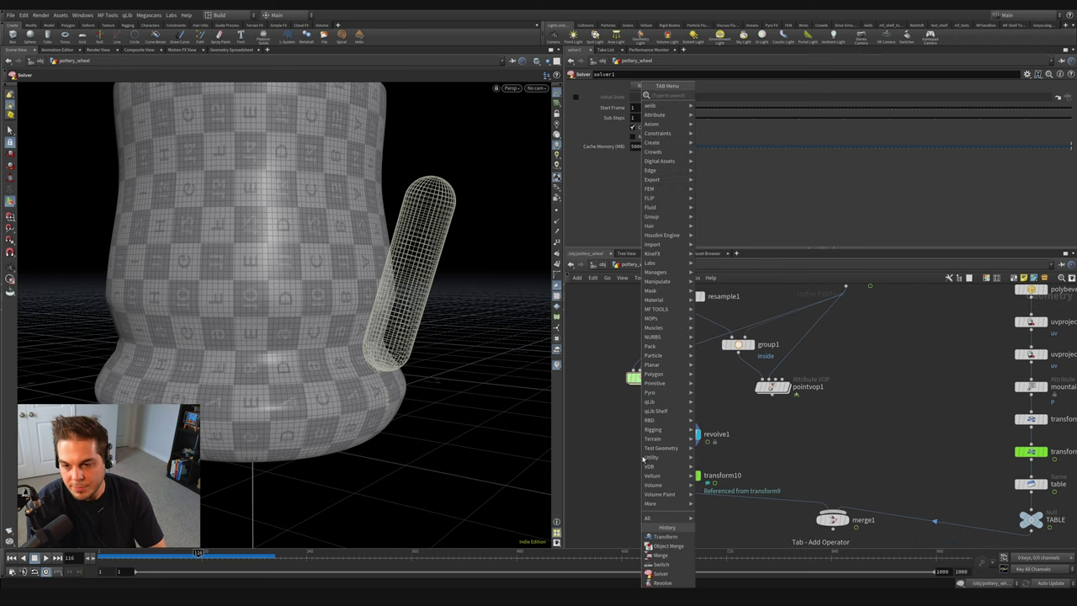
{"action": "type", "text": "uvproject"}
{"action": "left_click", "coordinate": [642, 459]}
{"action": "left_click_drag", "start_coordinate": [692, 434], "coordinate": [693, 457]}
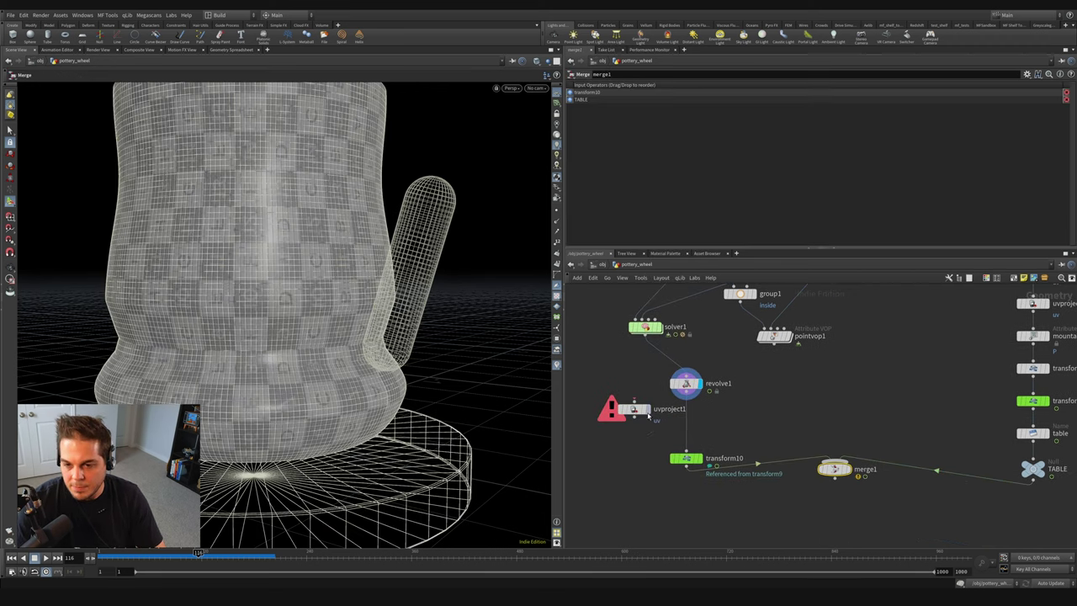
{"action": "left_click_drag", "start_coordinate": [640, 410], "coordinate": [688, 418]}
{"action": "left_click", "coordinate": [706, 424]}
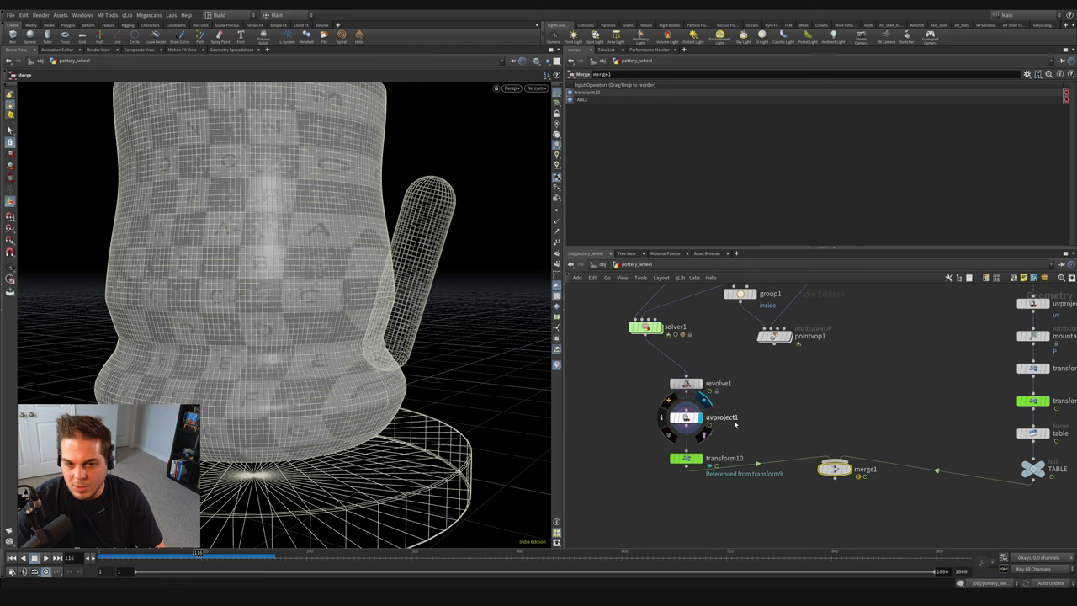
{"action": "left_click", "coordinate": [686, 417]}
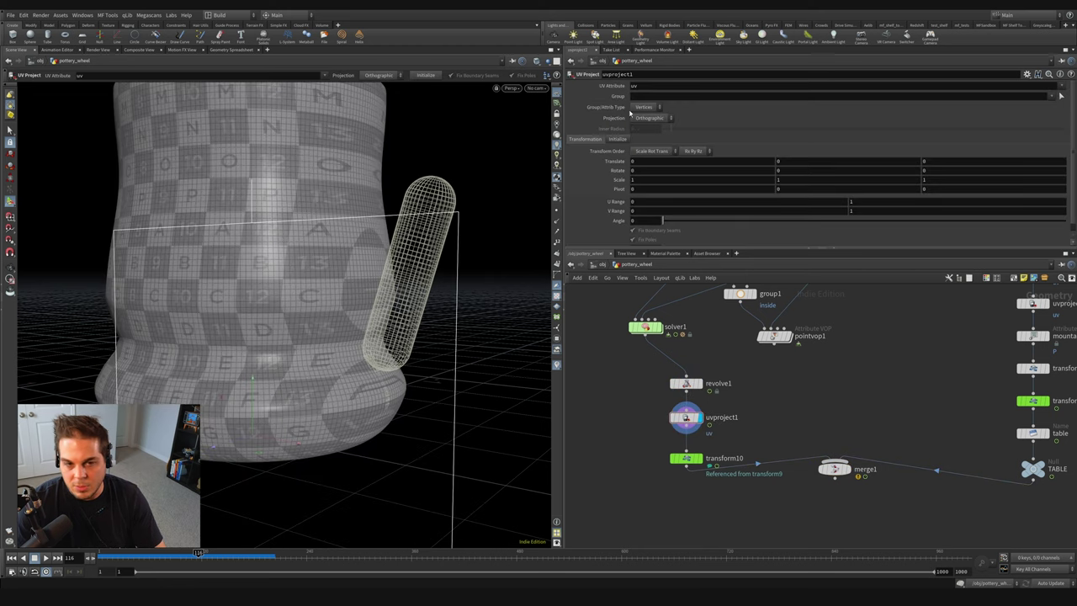
Step: Set uvproject1's projection to Cylindrical and raise the projection cylinder around the pot to a Y translate of 0.346904
{"action": "left_click", "coordinate": [648, 118]}
{"action": "left_click", "coordinate": [650, 139]}
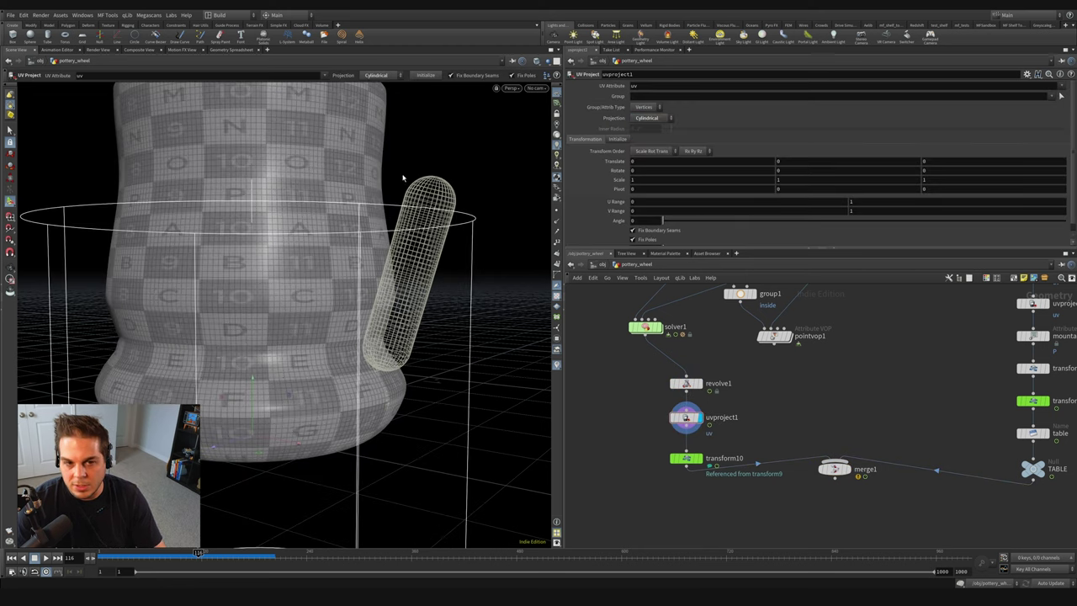
{"action": "key", "text": "h"}
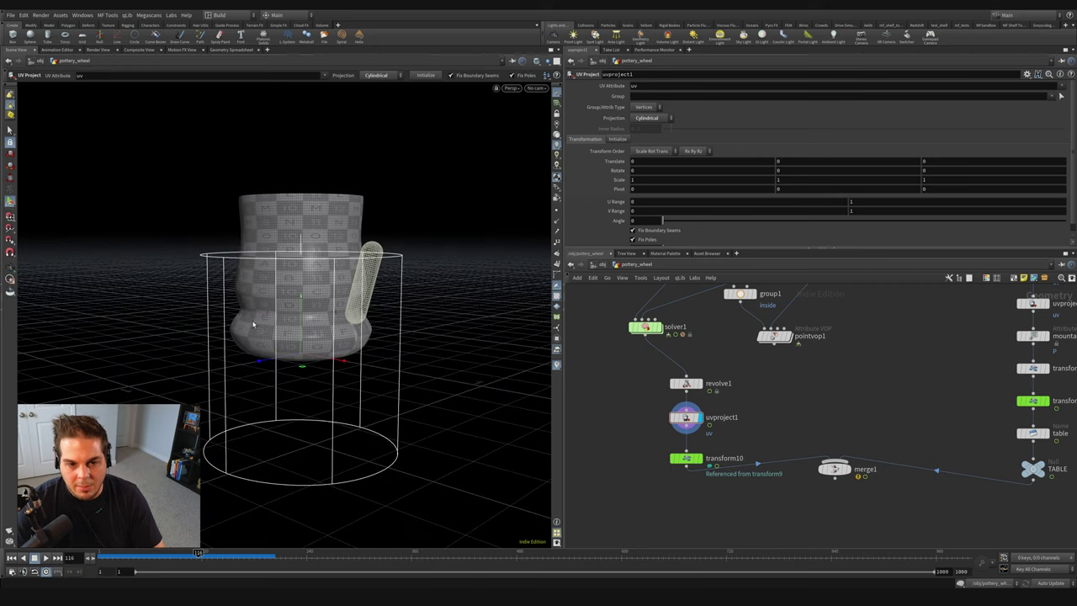
{"action": "left_click_drag", "start_coordinate": [299, 328], "coordinate": [303, 247]}
{"action": "key", "text": "Escape"}
{"action": "scroll", "coordinate": [371, 253], "scroll_direction": "up", "scroll_amount": 3}
{"action": "left_click_drag", "start_coordinate": [371, 253], "coordinate": [362, 270]}
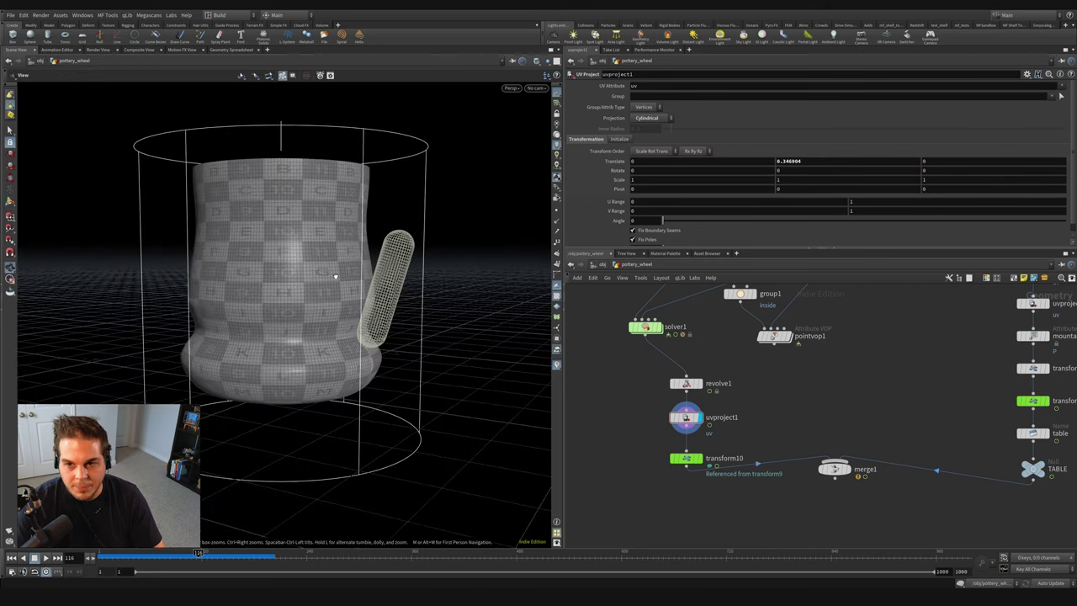
{"action": "key", "text": "Return"}
Step: Save the scene and turn off the UV checker texture display on the pot
{"action": "key", "text": "ctrl+s"}
{"action": "left_click", "coordinate": [557, 295]}
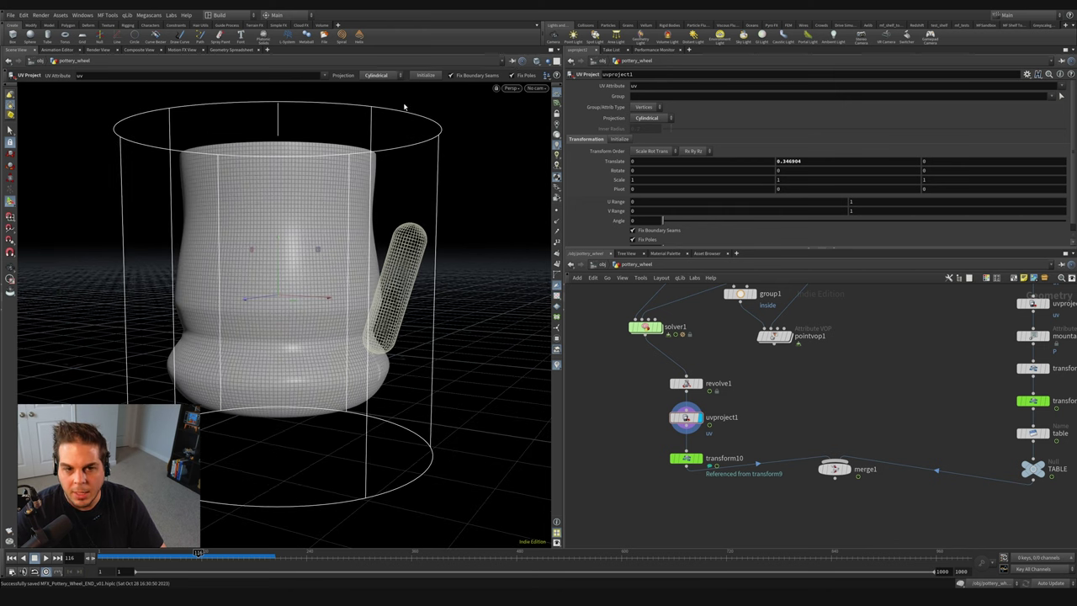
{"action": "key", "text": "Escape"}
{"action": "scroll", "coordinate": [370, 276], "scroll_direction": "up", "scroll_amount": 10}
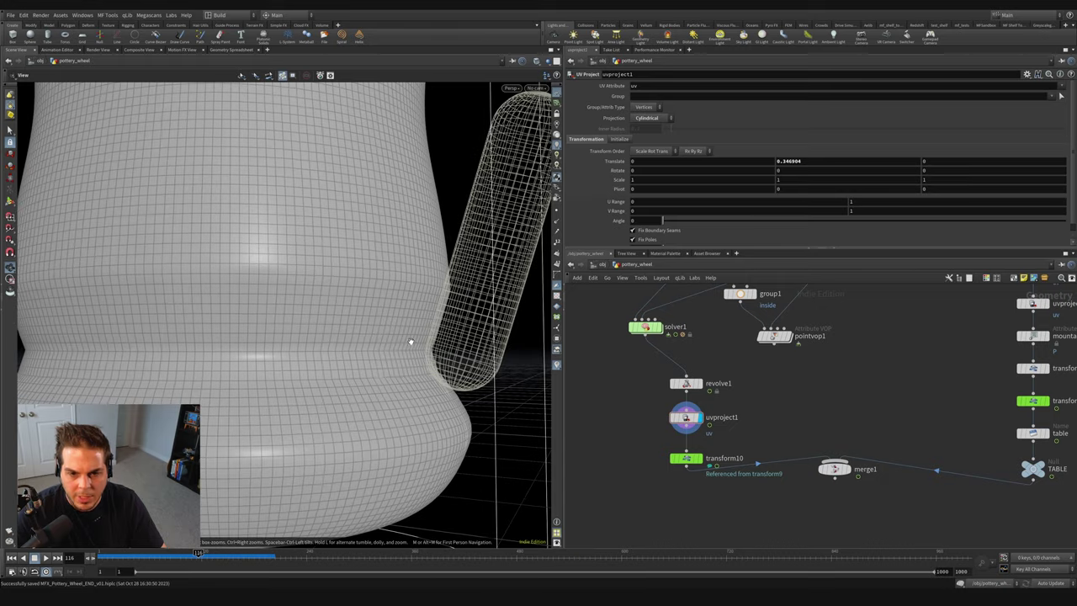
{"action": "key", "text": "Return"}
Step: Scrub to frame 159 and examine the smoothness of the pot's surface around the indentation made by the stick
{"action": "left_click", "coordinate": [252, 556]}
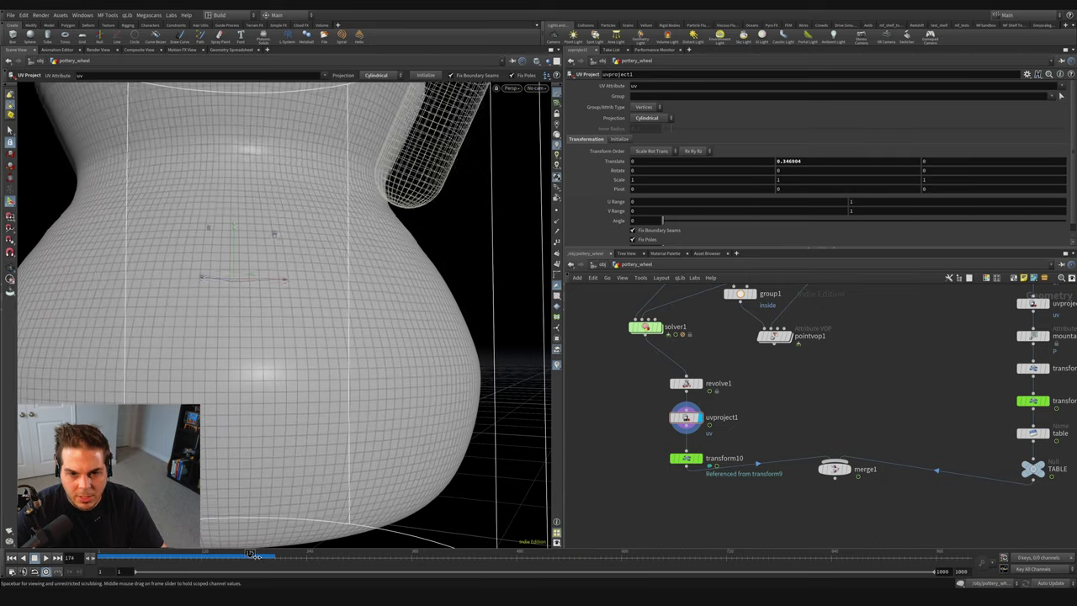
{"action": "left_click_drag", "start_coordinate": [252, 556], "coordinate": [235, 557]}
{"action": "key", "text": "Escape"}
{"action": "scroll", "coordinate": [436, 308], "scroll_direction": "up", "scroll_amount": 3}
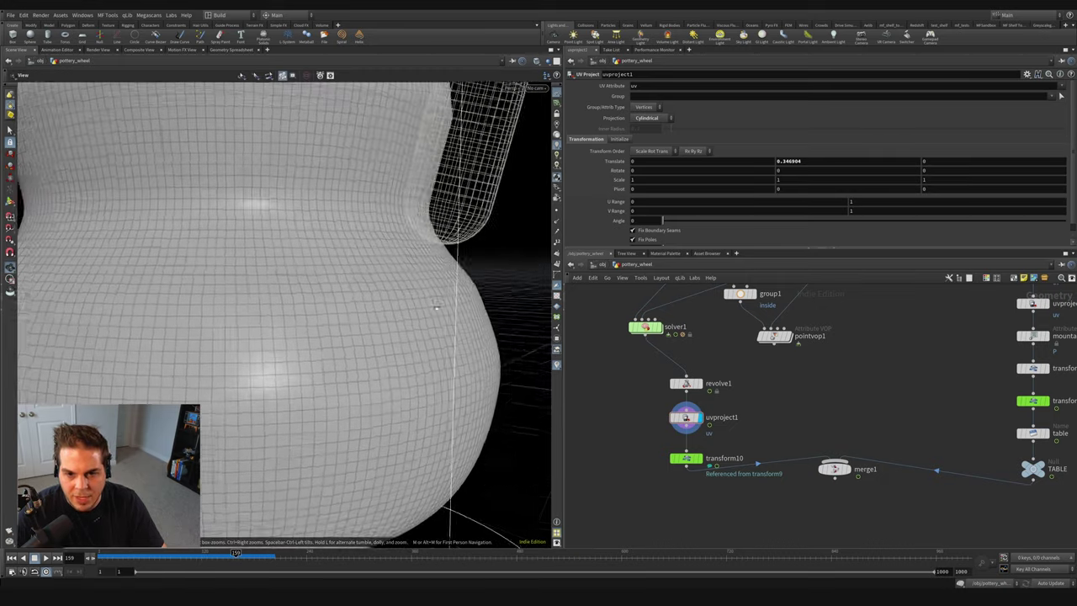
{"action": "scroll", "coordinate": [436, 308], "scroll_direction": "down", "scroll_amount": 3}
{"action": "scroll", "coordinate": [459, 315], "scroll_direction": "up", "scroll_amount": 3}
{"action": "scroll", "coordinate": [412, 358], "scroll_direction": "down", "scroll_amount": 1}
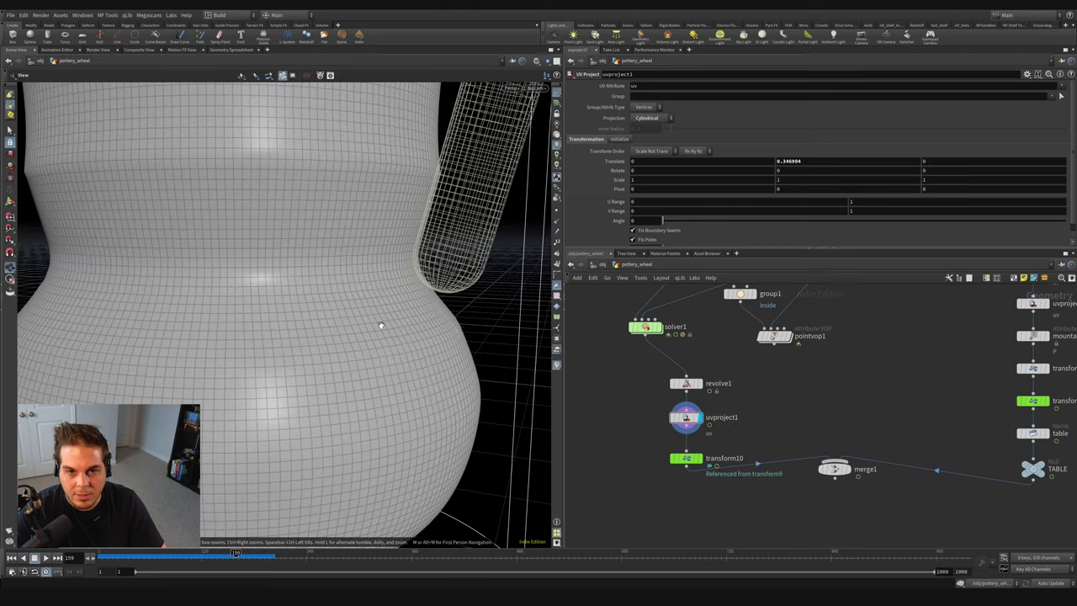
{"action": "left_click_drag", "start_coordinate": [146, 169], "coordinate": [71, 179]}
{"action": "left_click_drag", "start_coordinate": [364, 157], "coordinate": [377, 175], "text": "alt"}
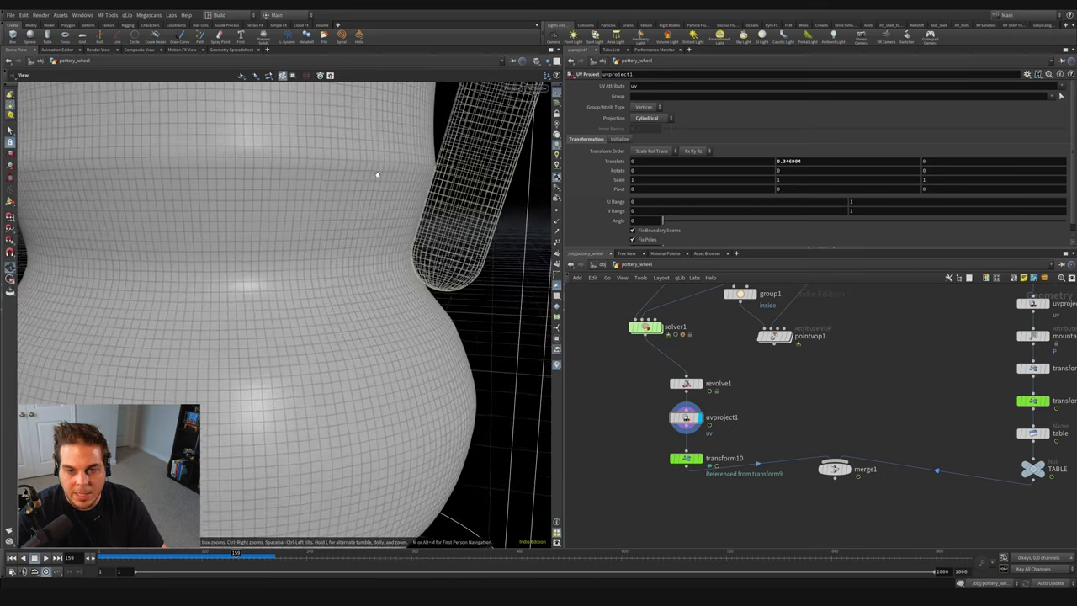
{"action": "key", "text": "Return"}
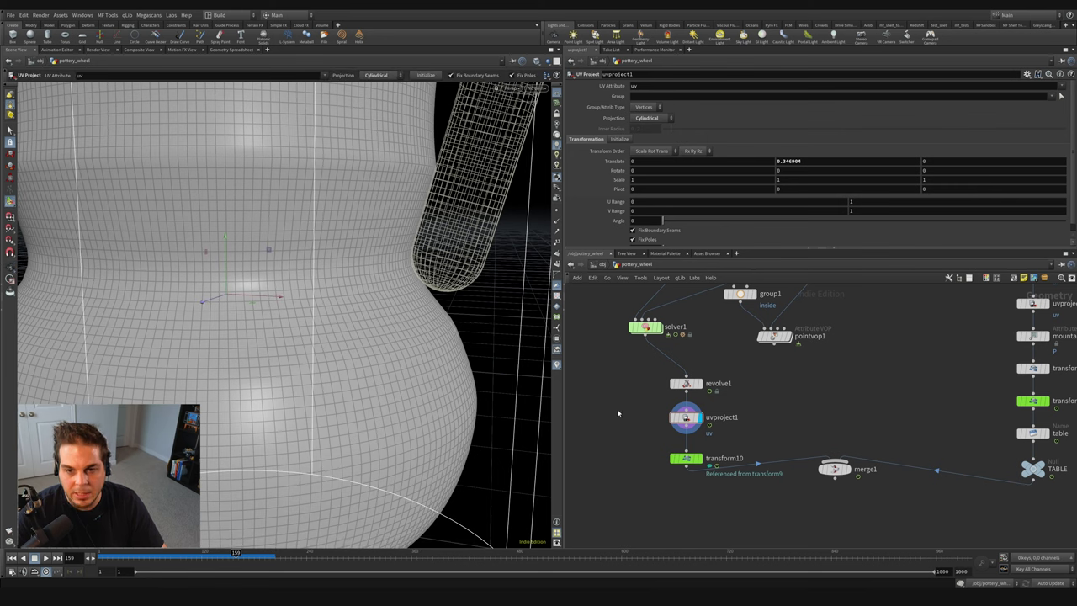
Step: Insert an Attribute Blur node between solver1 and revolve1 and disable Pin Border Points
{"action": "middle_click_drag", "start_coordinate": [618, 413], "coordinate": [639, 429]}
{"action": "mouse_move", "coordinate": [667, 349]}
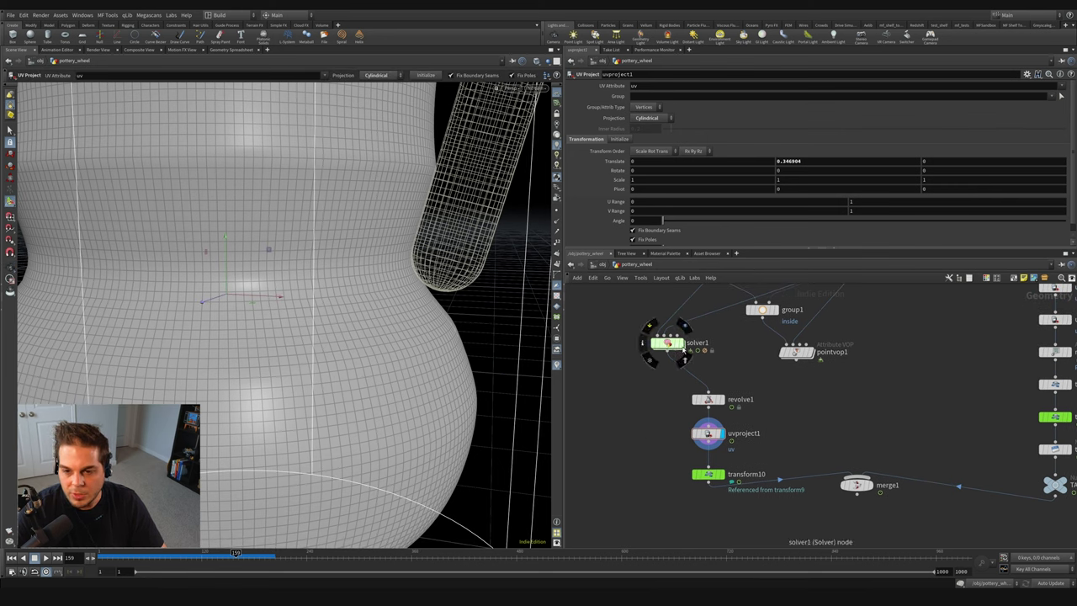
{"action": "key", "text": "Tab"}
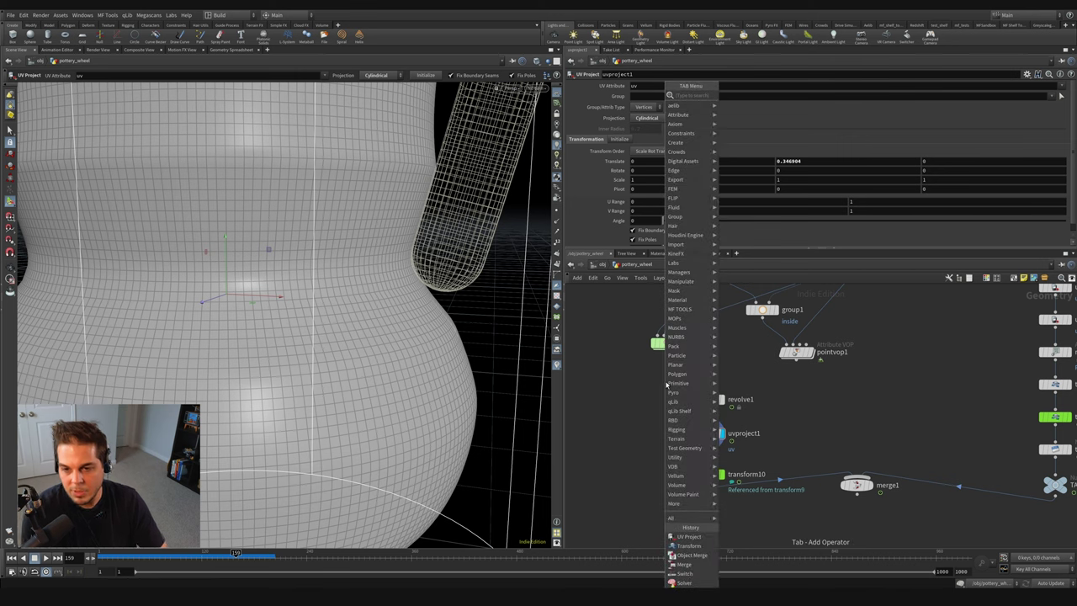
{"action": "type", "text": "blur"}
{"action": "key", "text": "Return"}
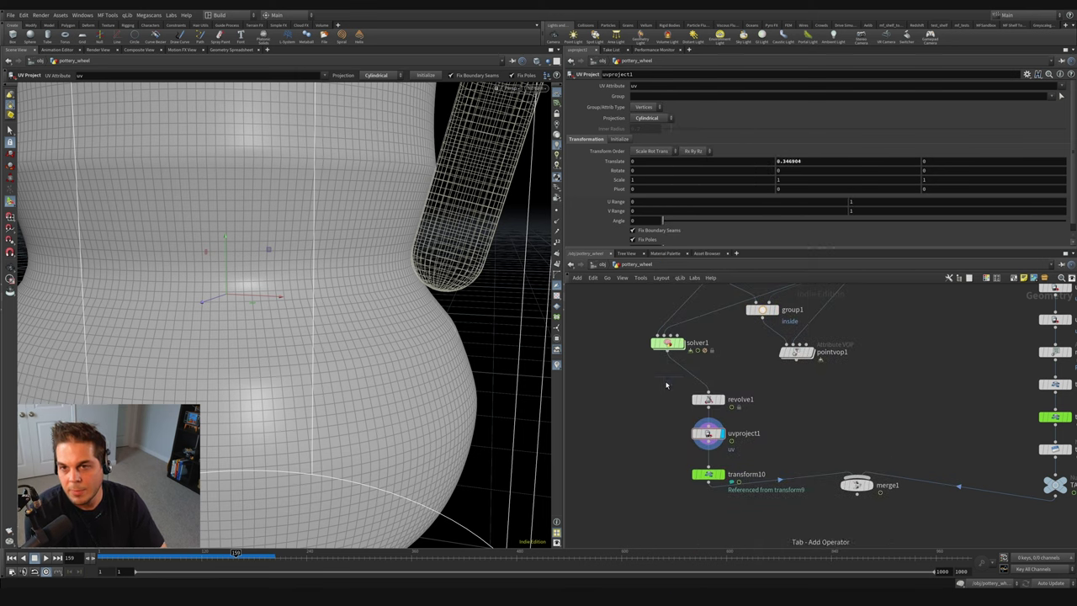
{"action": "left_click", "coordinate": [669, 374]}
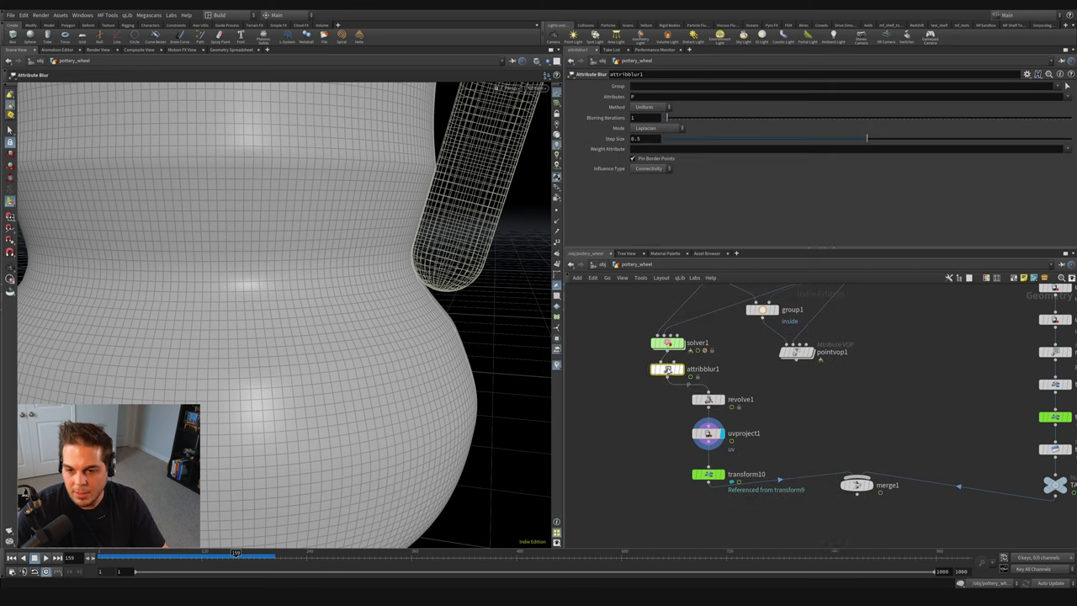
{"action": "left_click_drag", "start_coordinate": [674, 376], "coordinate": [667, 371]}
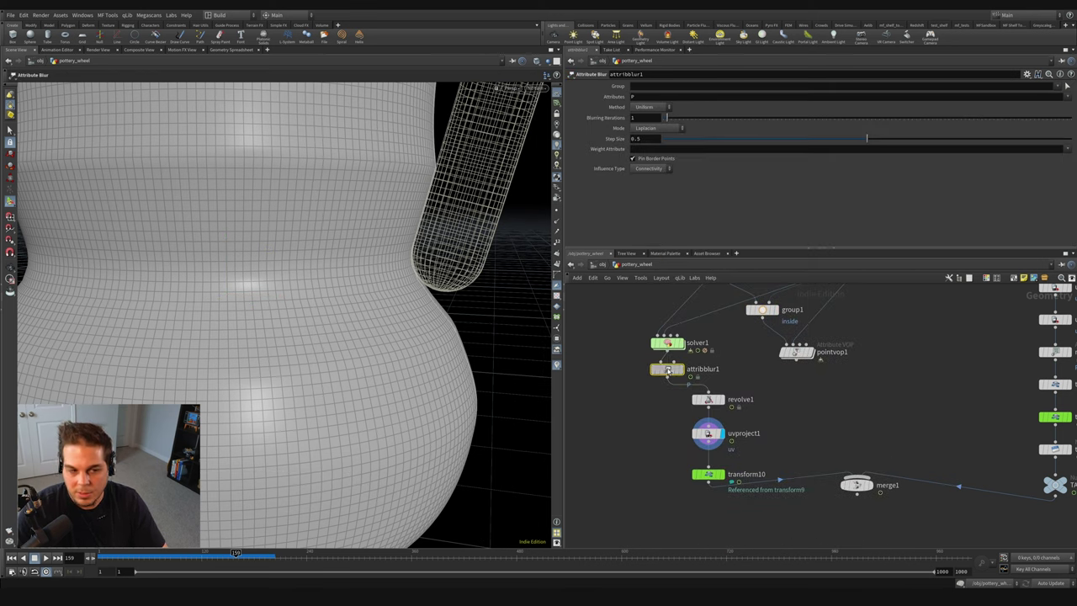
{"action": "left_click", "coordinate": [649, 160]}
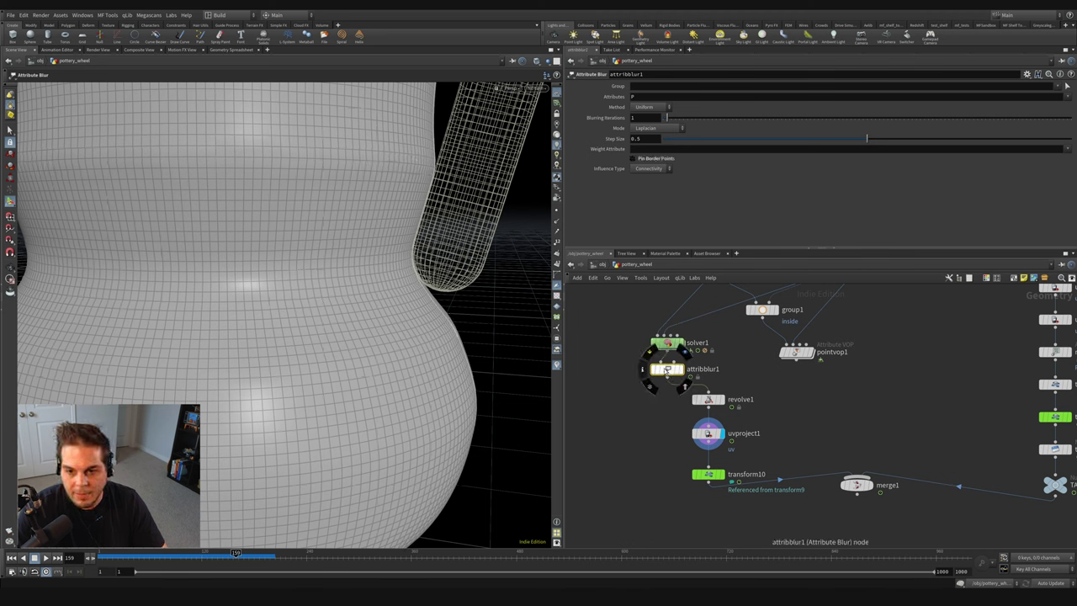
Step: Look down into the pot and examine the centre of its base
{"action": "key", "text": "Escape"}
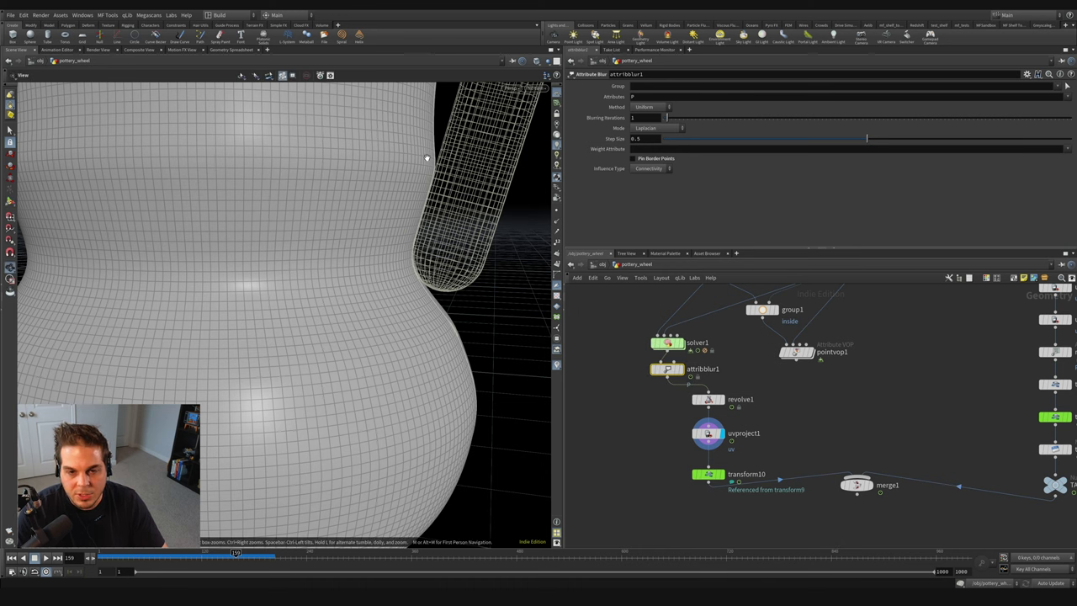
{"action": "right_click_drag", "start_coordinate": [357, 134], "coordinate": [366, 239]}
{"action": "left_click_drag", "start_coordinate": [366, 239], "coordinate": [315, 185]}
{"action": "right_click_drag", "start_coordinate": [315, 185], "coordinate": [295, 221]}
{"action": "left_click_drag", "start_coordinate": [296, 220], "coordinate": [337, 215]}
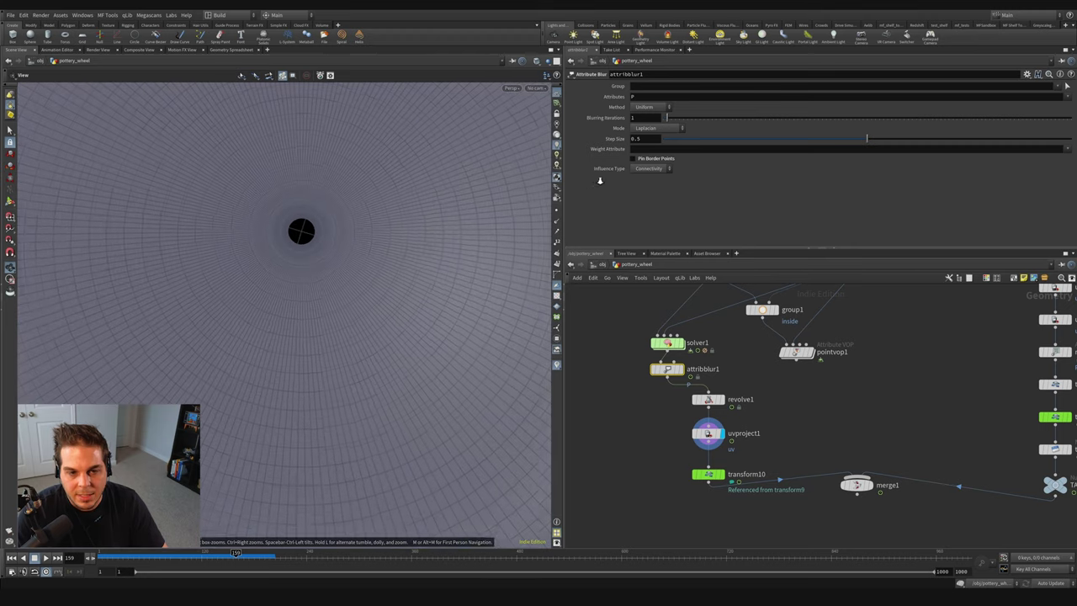
{"action": "key", "text": "Return"}
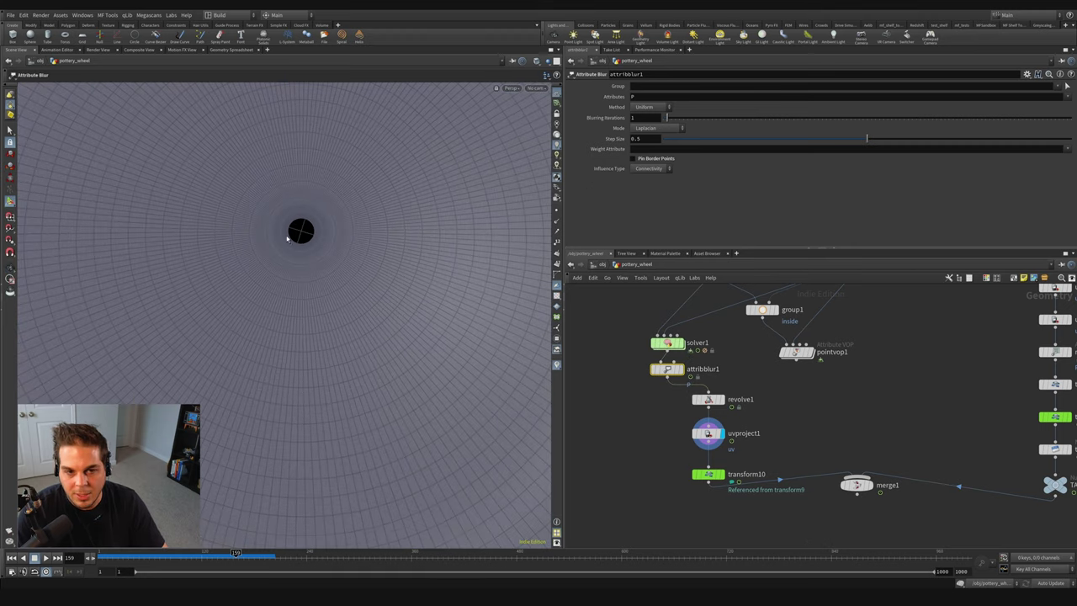
{"action": "key", "text": "space+h"}
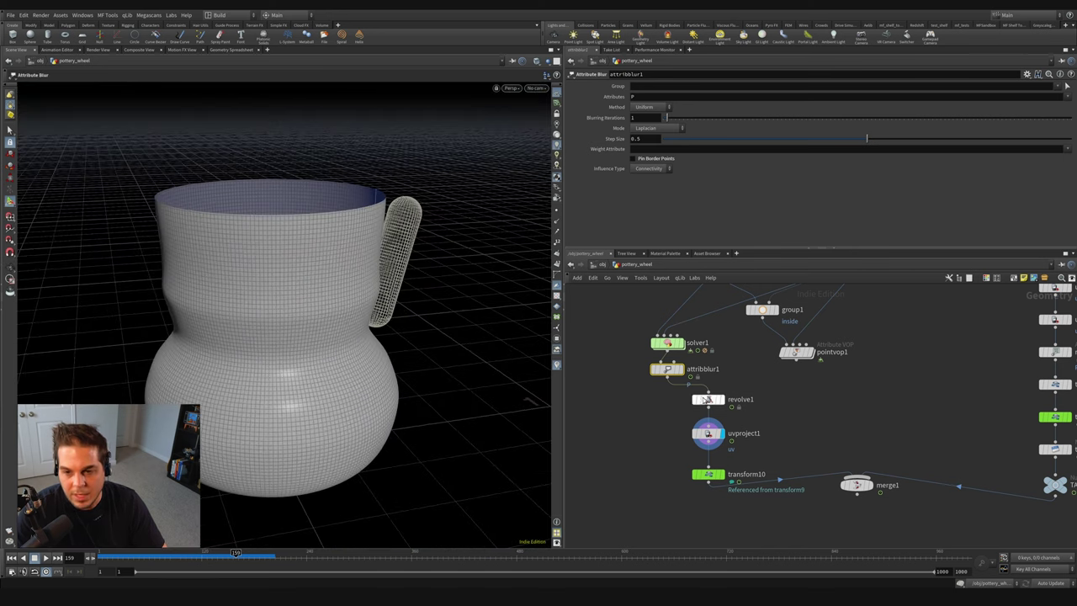
Step: Display attribblur1 to show only the profile curve and return the timeline to frame 1
{"action": "left_click", "coordinate": [670, 370]}
{"action": "left_click_drag", "start_coordinate": [414, 344], "coordinate": [340, 299]}
{"action": "key", "text": "Return"}
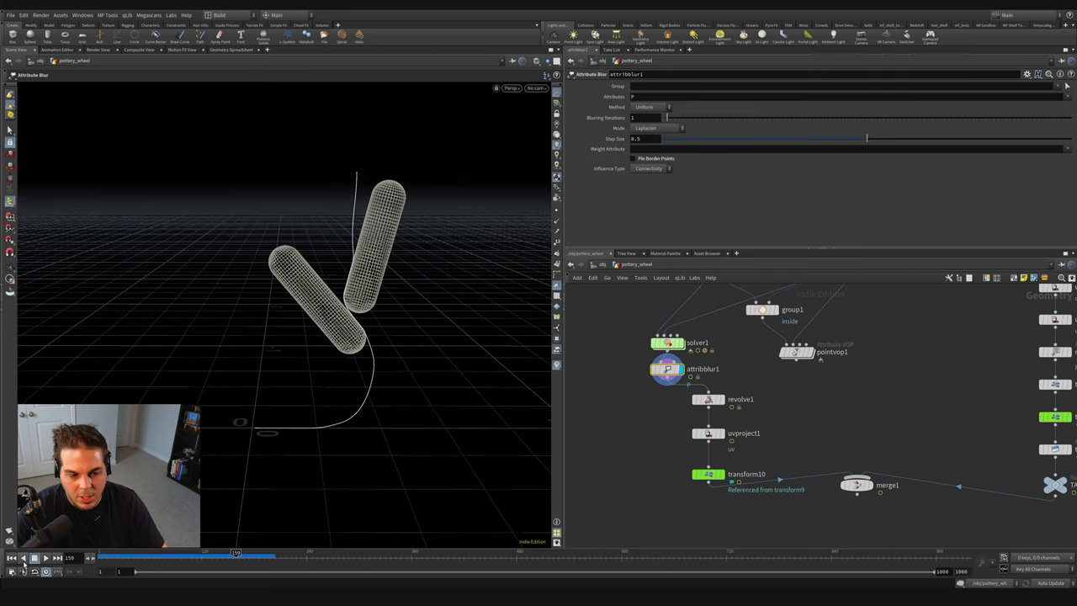
{"action": "left_click", "coordinate": [11, 558]}
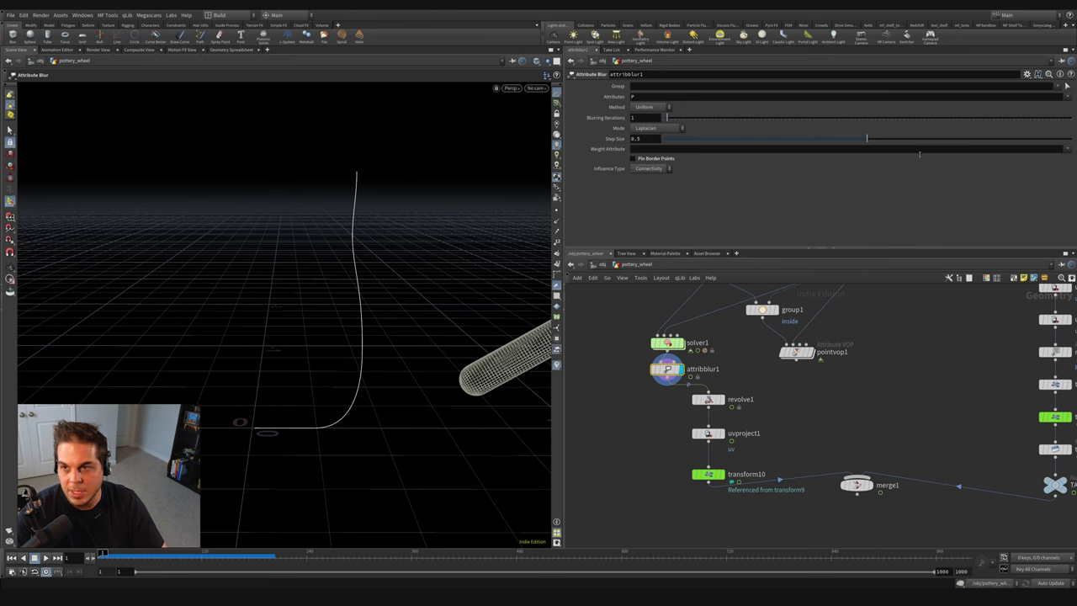
{"action": "left_click", "coordinate": [648, 87]}
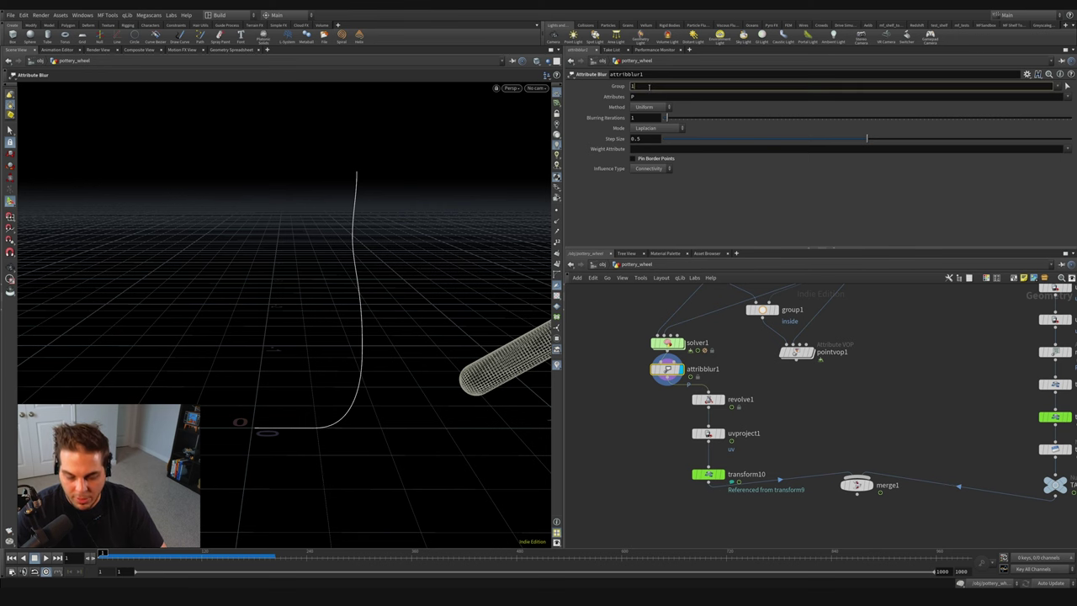
{"action": "type", "text": "1-99"}
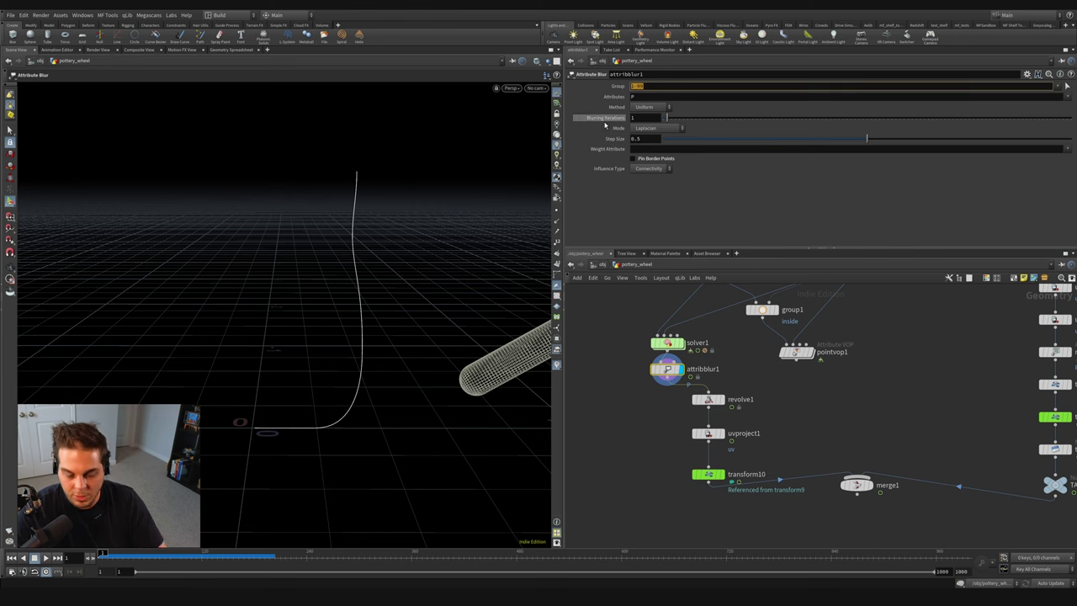
{"action": "key", "text": "Escape"}
Step: Set attribblur1's group to points 1-99, selecting the whole profile curve except its two end points
{"action": "left_click", "coordinate": [1068, 87]}
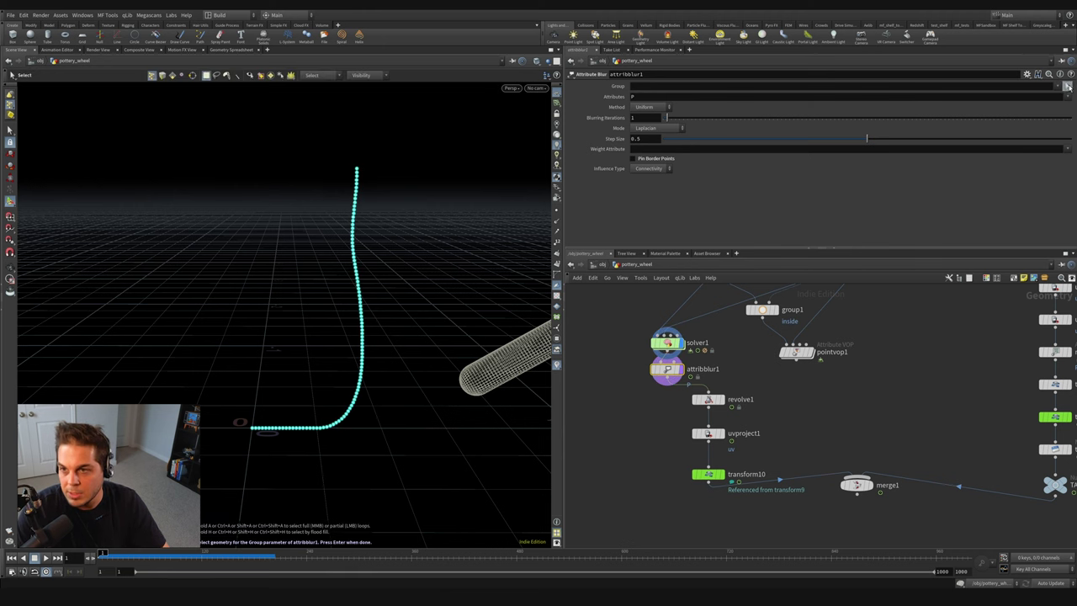
{"action": "left_click_drag", "start_coordinate": [189, 133], "coordinate": [442, 477]}
{"action": "left_click", "coordinate": [359, 171], "text": "ctrl"}
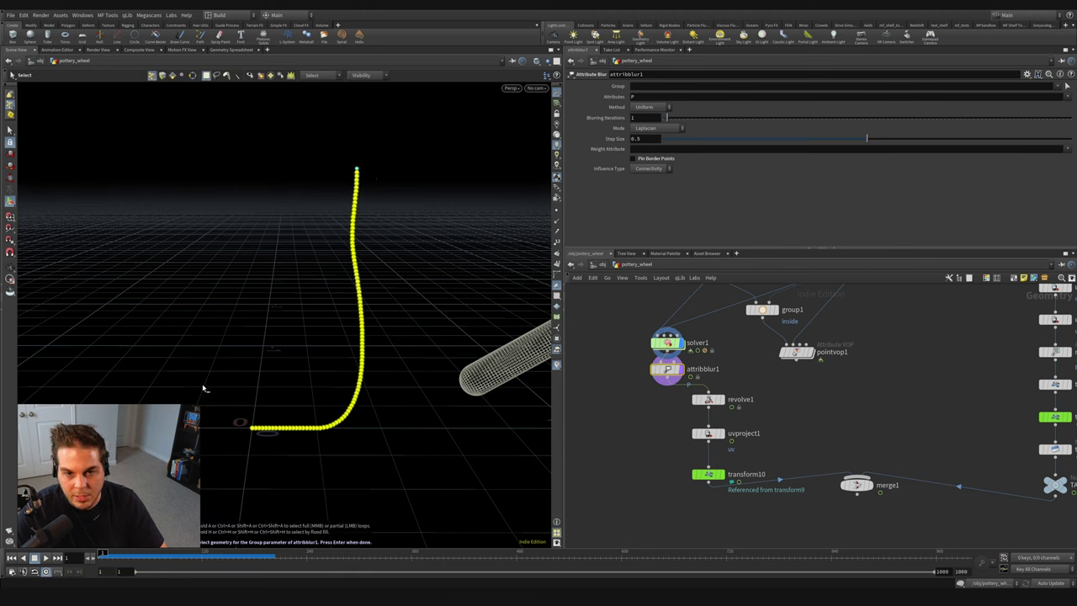
{"action": "left_click", "coordinate": [252, 451], "text": "ctrl"}
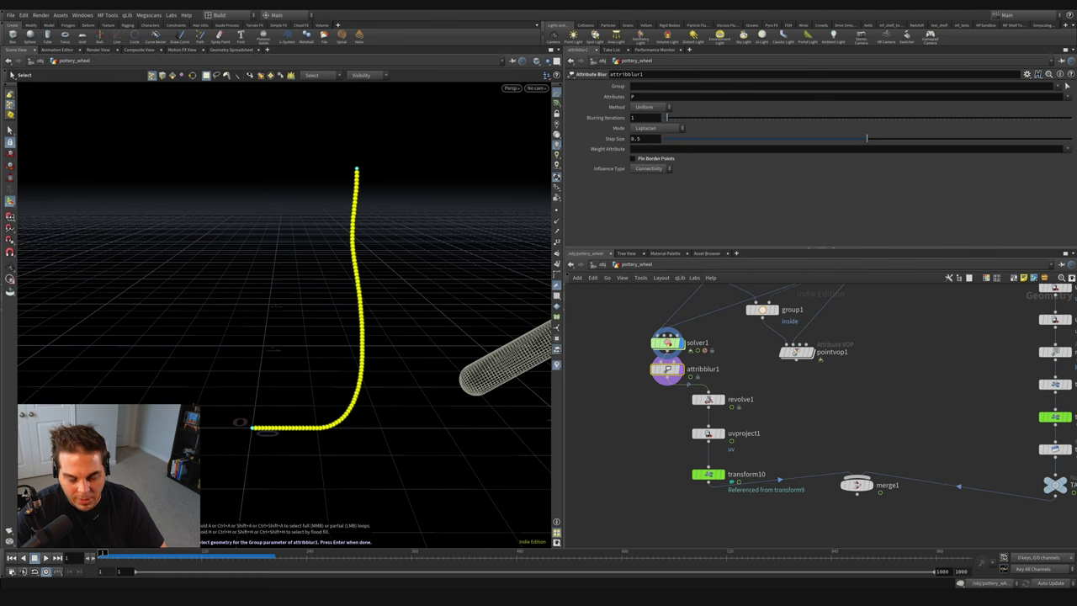
{"action": "key", "text": "Return"}
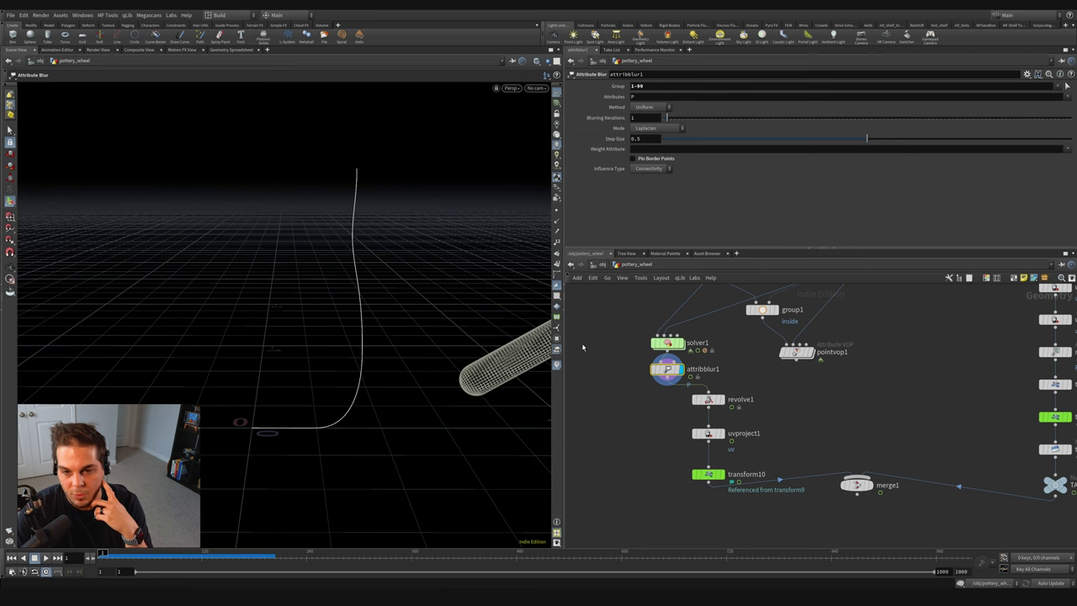
Step: Display uvproject1 to show the revolved pot and move transform10 and merge1 down to make room in the network
{"action": "left_click", "coordinate": [687, 424]}
{"action": "left_click_drag", "start_coordinate": [351, 187], "coordinate": [348, 257]}
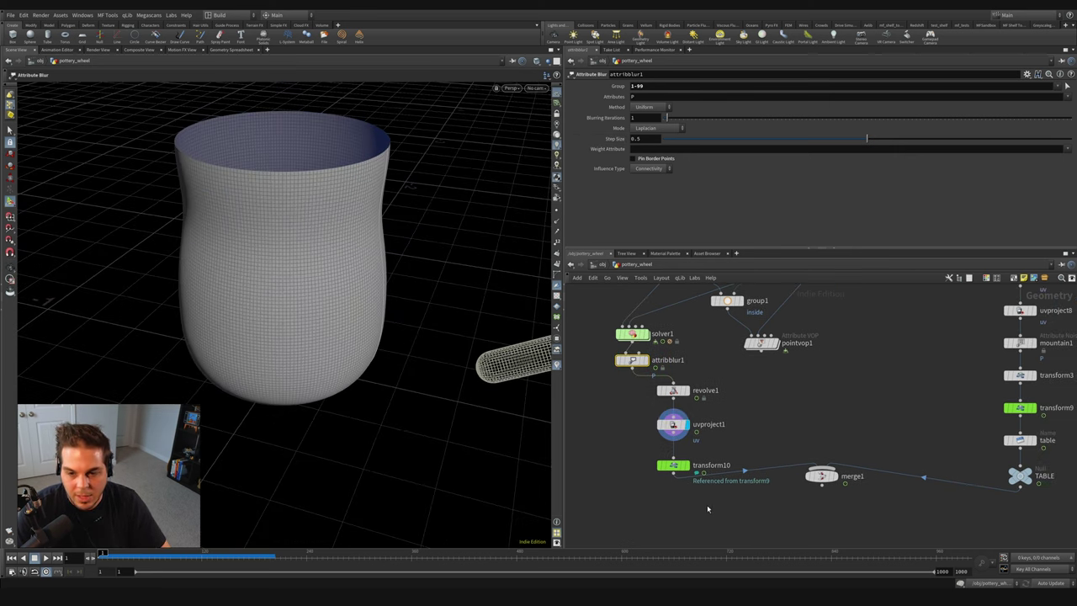
{"action": "middle_click_drag", "start_coordinate": [708, 508], "coordinate": [693, 420]}
{"action": "left_click", "coordinate": [799, 388]}
{"action": "left_click_drag", "start_coordinate": [800, 388], "coordinate": [793, 455]}
{"action": "middle_click_drag", "start_coordinate": [706, 379], "coordinate": [734, 428]}
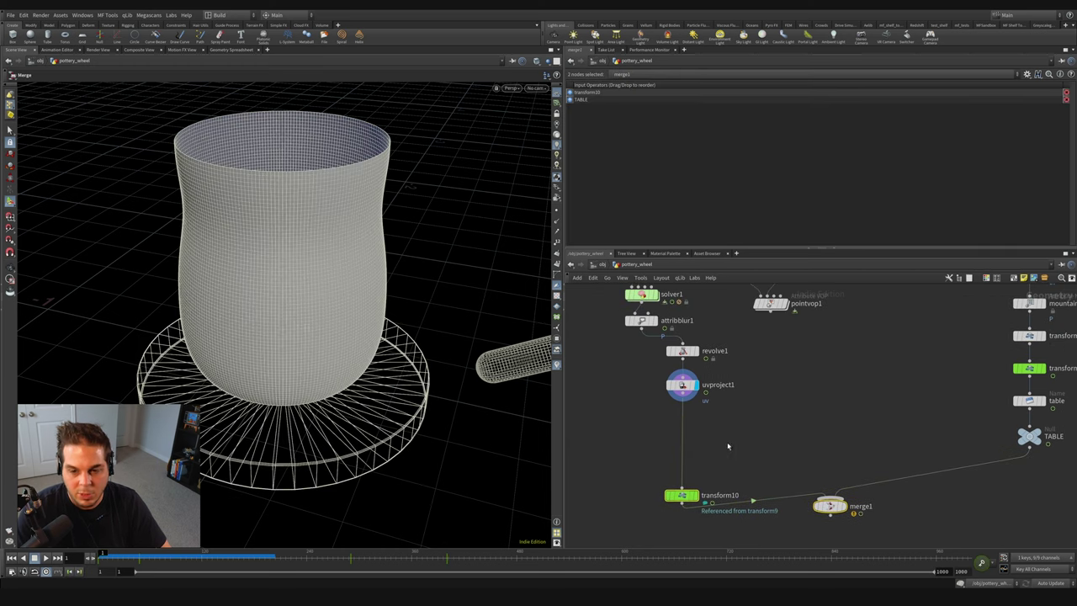
Step: Insert a Vellum Post-Process node between uvproject1 and transform10
{"action": "left_click", "coordinate": [717, 433]}
{"action": "key", "text": "Tab"}
{"action": "type", "text": "ve"}
{"action": "type", "text": "lpost p"}
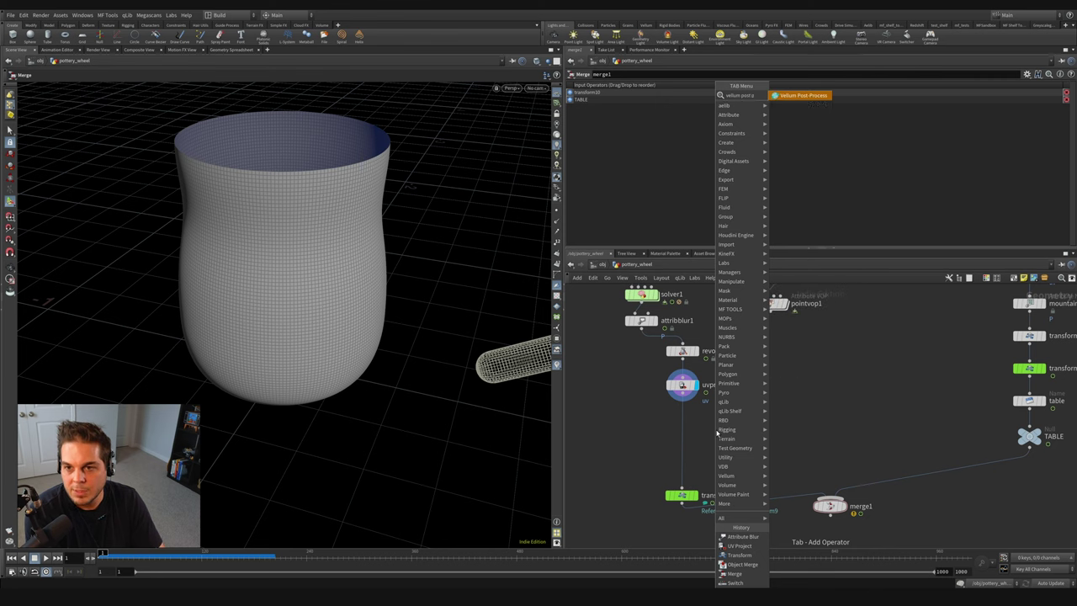
{"action": "key", "text": "Return"}
{"action": "left_click", "coordinate": [698, 413]}
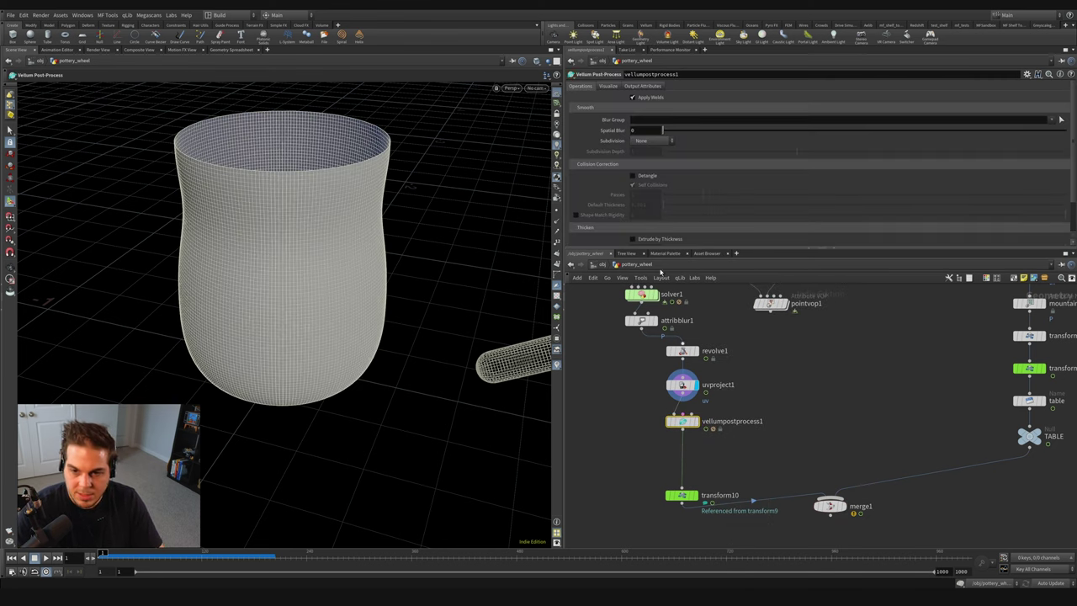
Step: Display vellumpostprocess1, enable Extrude by Thickness and enlarge the parameter area to show the Thicken settings
{"action": "left_click", "coordinate": [695, 423]}
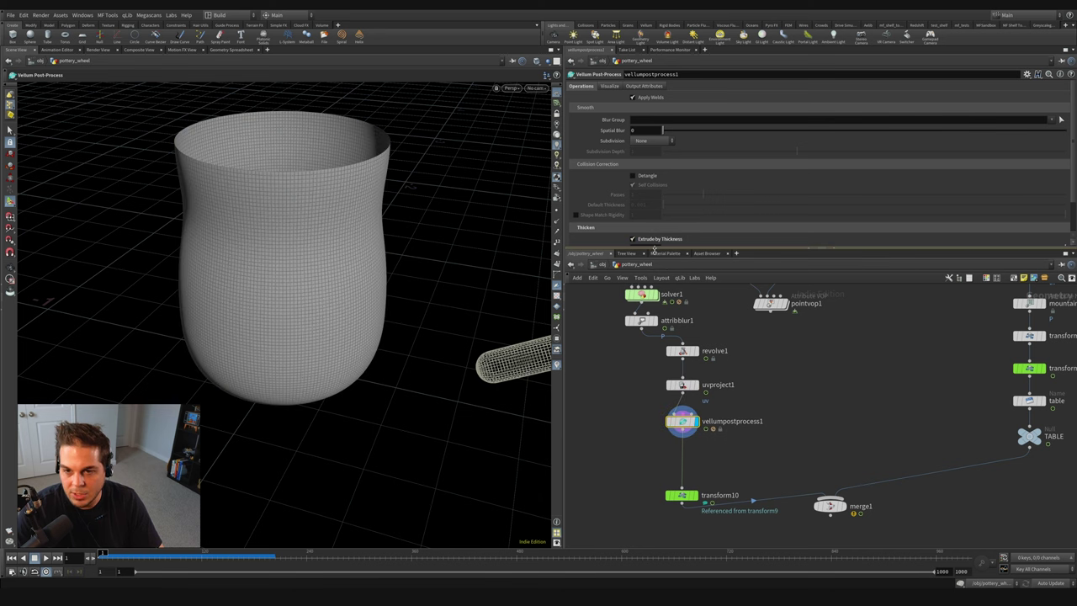
{"action": "left_click_drag", "start_coordinate": [654, 251], "coordinate": [653, 301]}
{"action": "scroll", "coordinate": [433, 202], "scroll_direction": "up", "scroll_amount": 5}
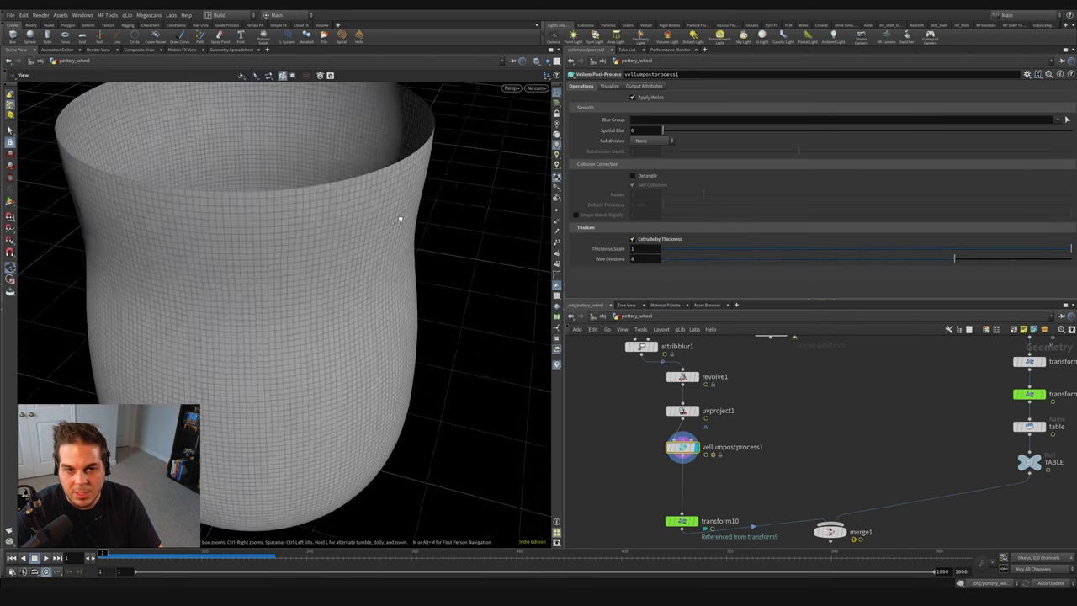
{"action": "scroll", "coordinate": [401, 219], "scroll_direction": "down", "scroll_amount": 6}
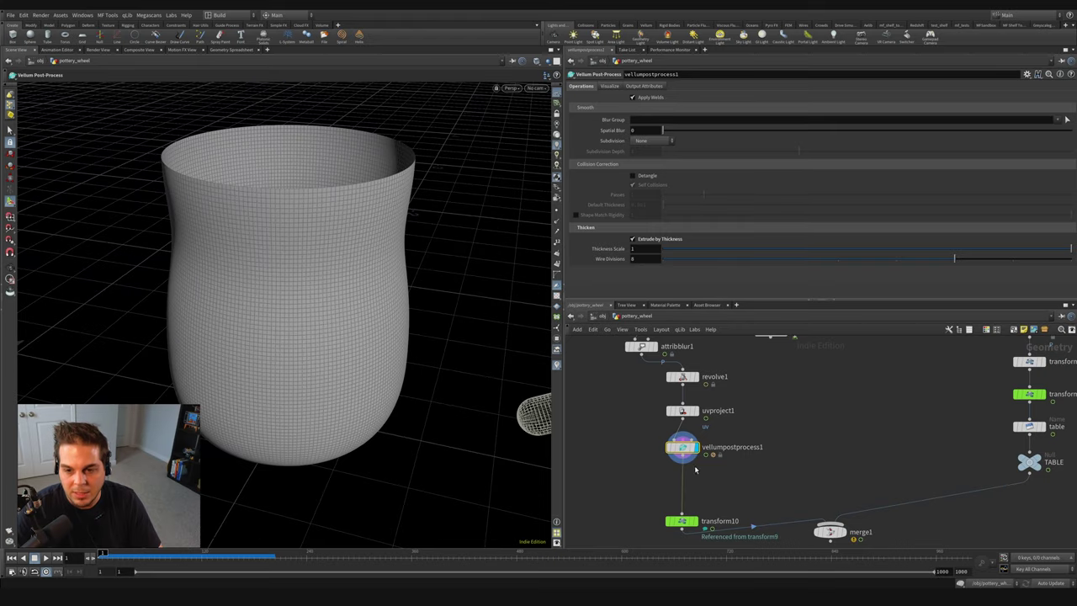
Step: Insert an Attribute Adjust Float node for pscale between uvproject1 and vellumpostprocess1
{"action": "left_click_drag", "start_coordinate": [682, 447], "coordinate": [683, 462]}
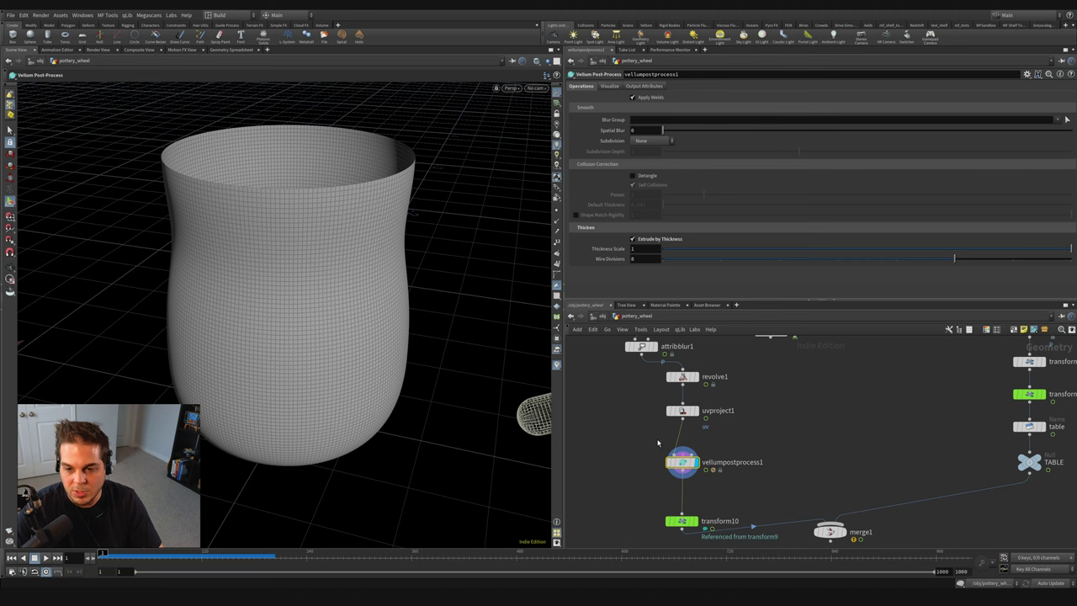
{"action": "left_click_drag", "start_coordinate": [684, 462], "coordinate": [688, 481]}
{"action": "key", "text": "Tab"}
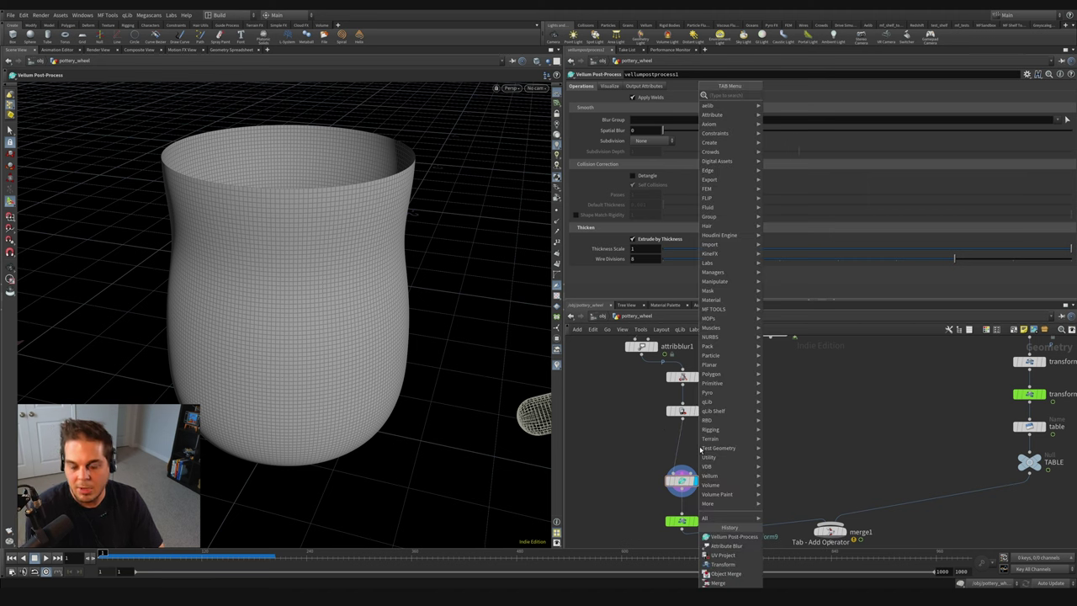
{"action": "type", "text": "att adjust f"}
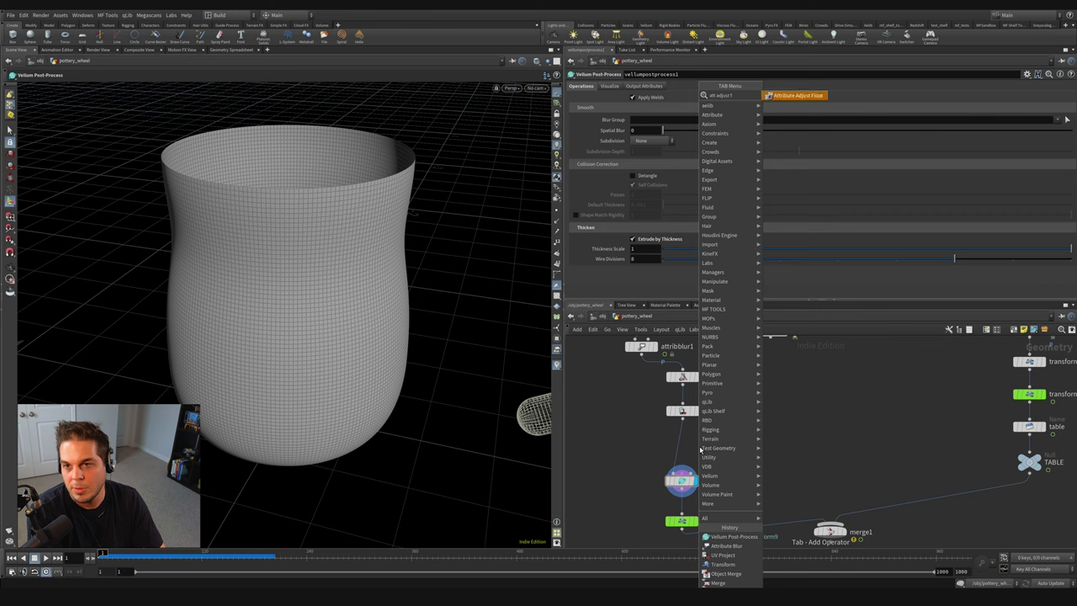
{"action": "key", "text": "Return"}
{"action": "left_click", "coordinate": [690, 429]}
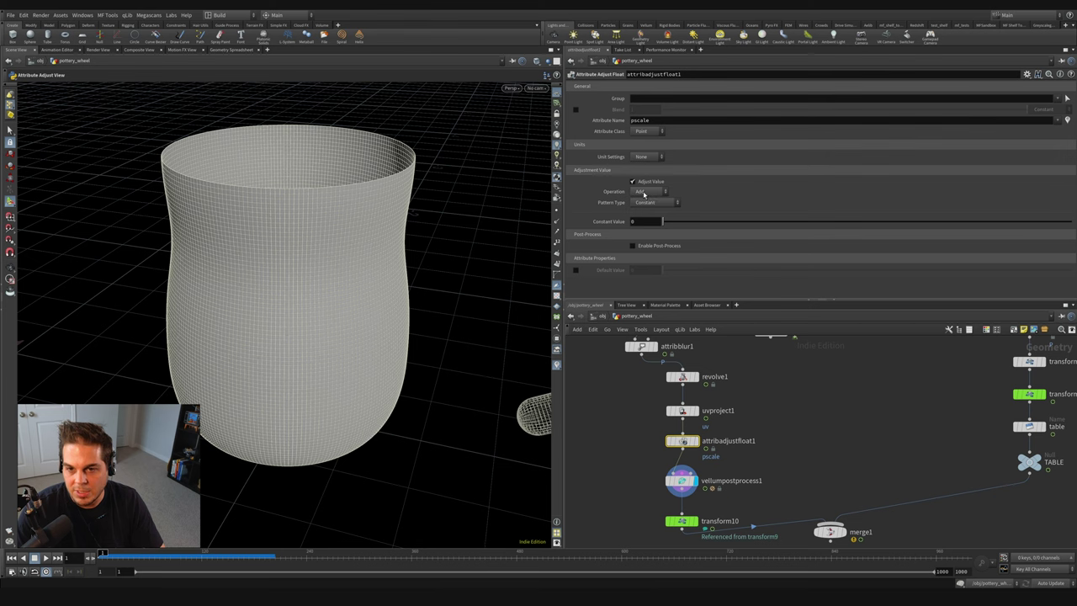
Step: Set the pscale adjustment's operation to Set Initial with a constant value of .005 and check the rim thickness
{"action": "left_click", "coordinate": [646, 192]}
{"action": "left_click", "coordinate": [650, 209]}
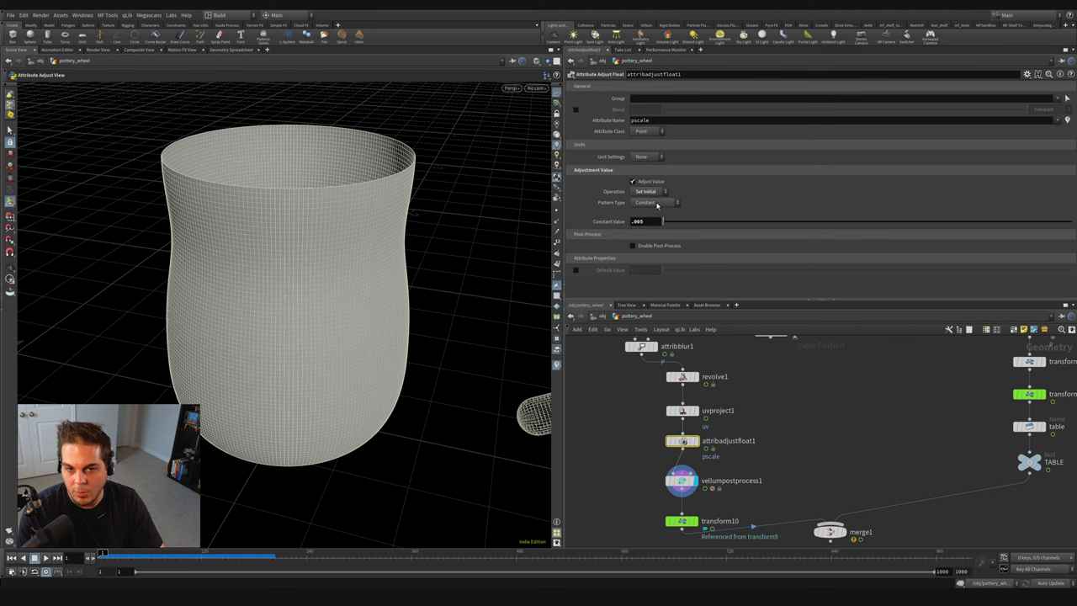
{"action": "key", "text": "Escape"}
{"action": "scroll", "coordinate": [406, 195], "scroll_direction": "up", "scroll_amount": 5}
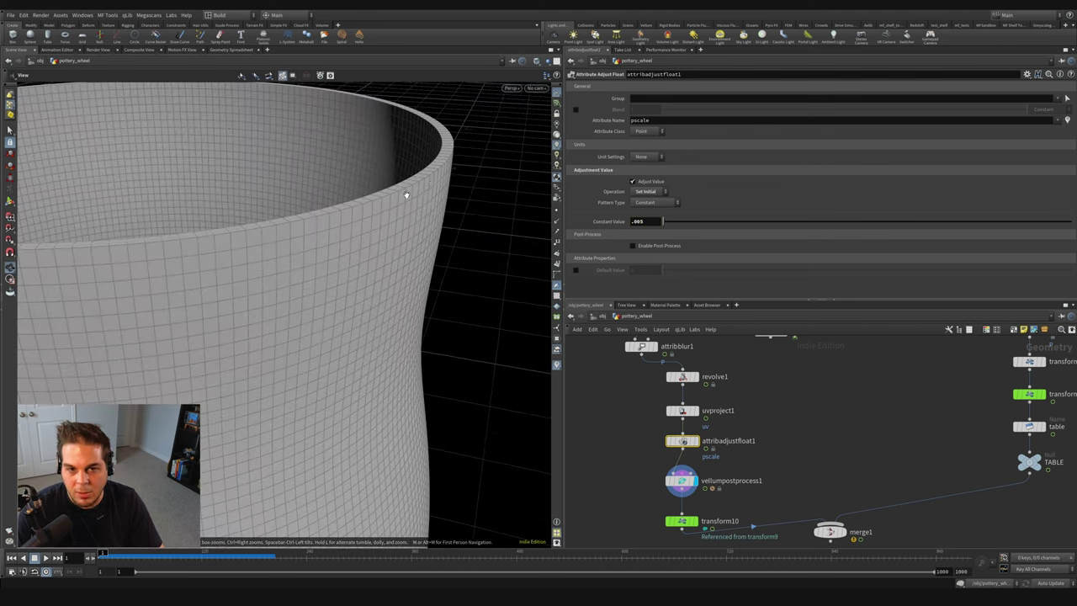
{"action": "left_click_drag", "start_coordinate": [406, 195], "coordinate": [320, 268]}
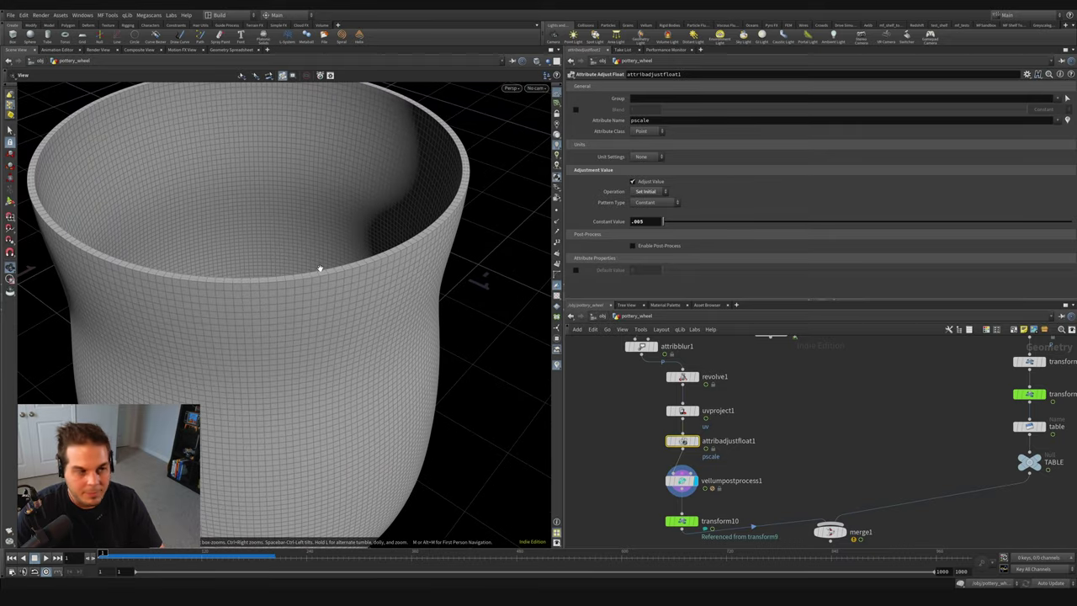
{"action": "scroll", "coordinate": [392, 255], "scroll_direction": "up", "scroll_amount": 3}
{"action": "left_click_drag", "start_coordinate": [407, 240], "coordinate": [437, 224]}
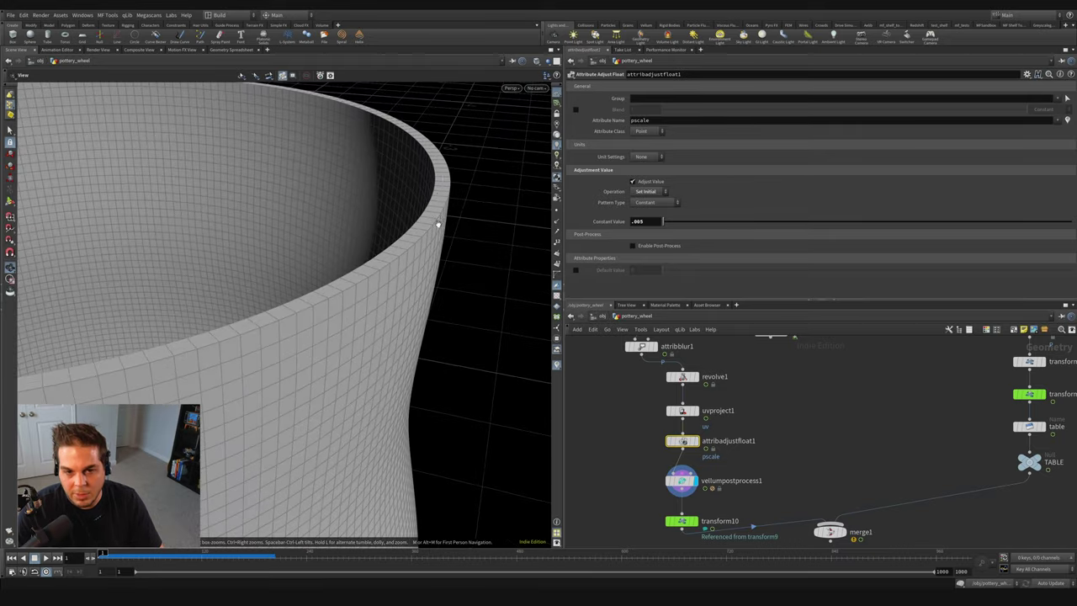
Step: Move transform10 and merge1 further down to leave a gap below vellumpostprocess1
{"action": "middle_click_drag", "start_coordinate": [774, 472], "coordinate": [771, 449]}
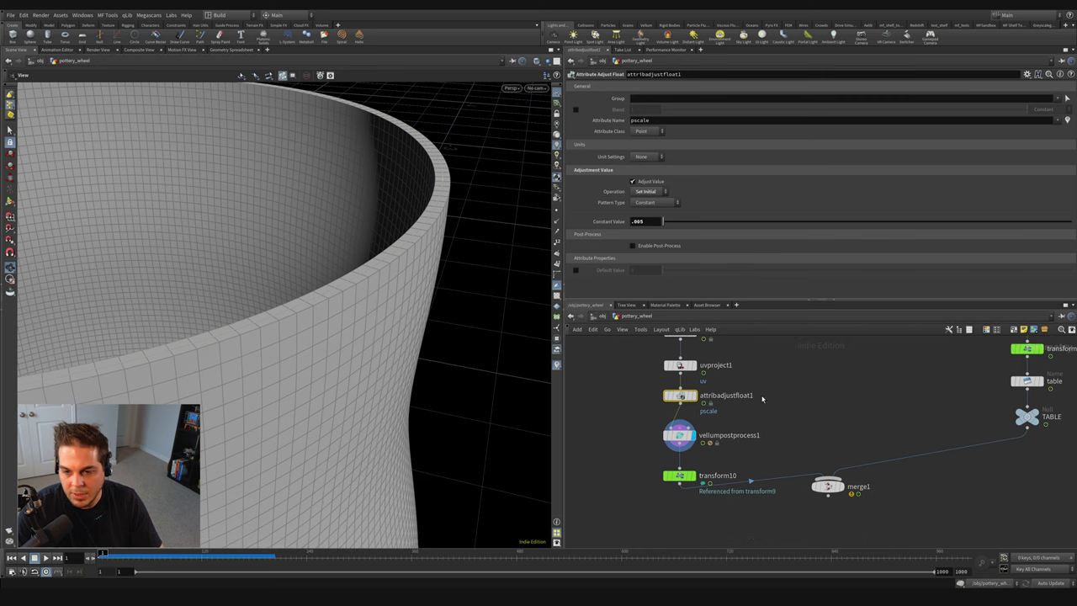
{"action": "left_click_drag", "start_coordinate": [879, 509], "coordinate": [648, 421]}
{"action": "left_click", "coordinate": [680, 435], "text": "ctrl"}
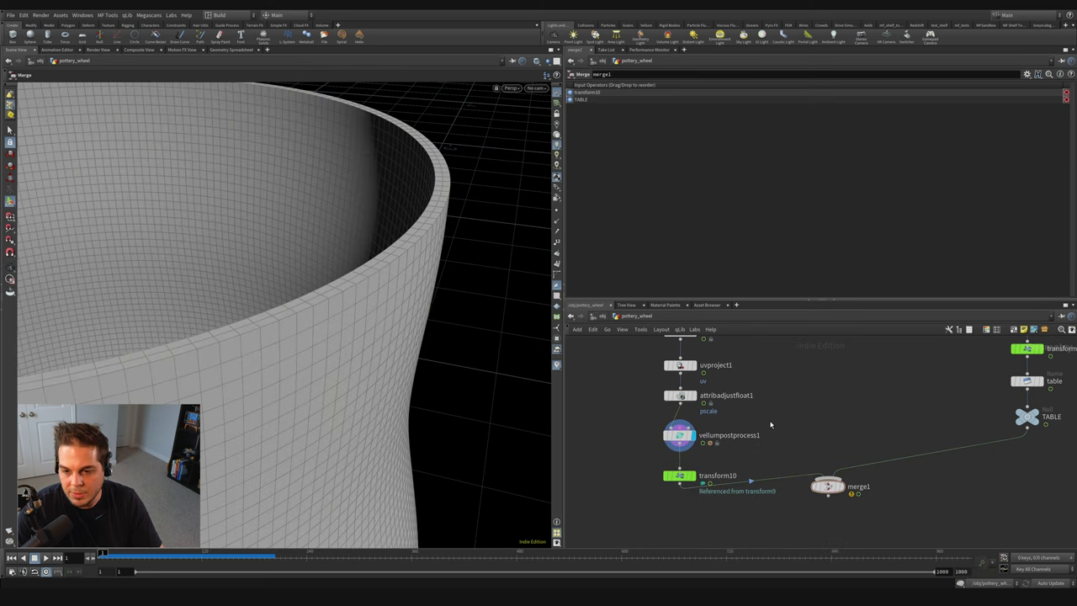
{"action": "left_click_drag", "start_coordinate": [829, 486], "coordinate": [830, 522]}
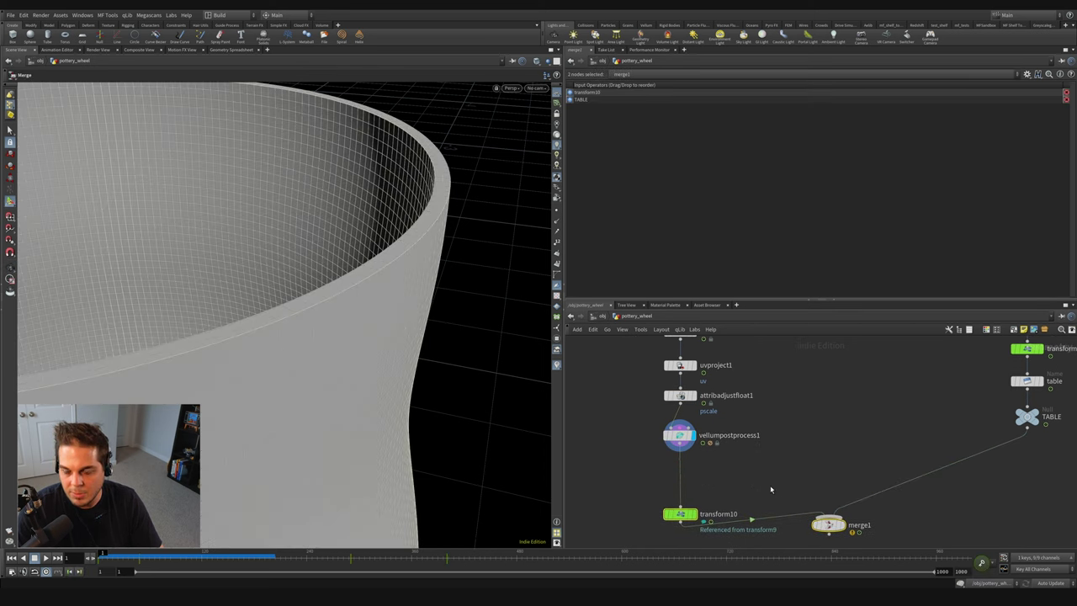
{"action": "left_click", "coordinate": [830, 522]}
{"action": "middle_click_drag", "start_coordinate": [747, 481], "coordinate": [756, 473]}
Step: Insert a PolyBevel node between vellumpostprocess1 and transform10 and display it
{"action": "key", "text": "Tab"}
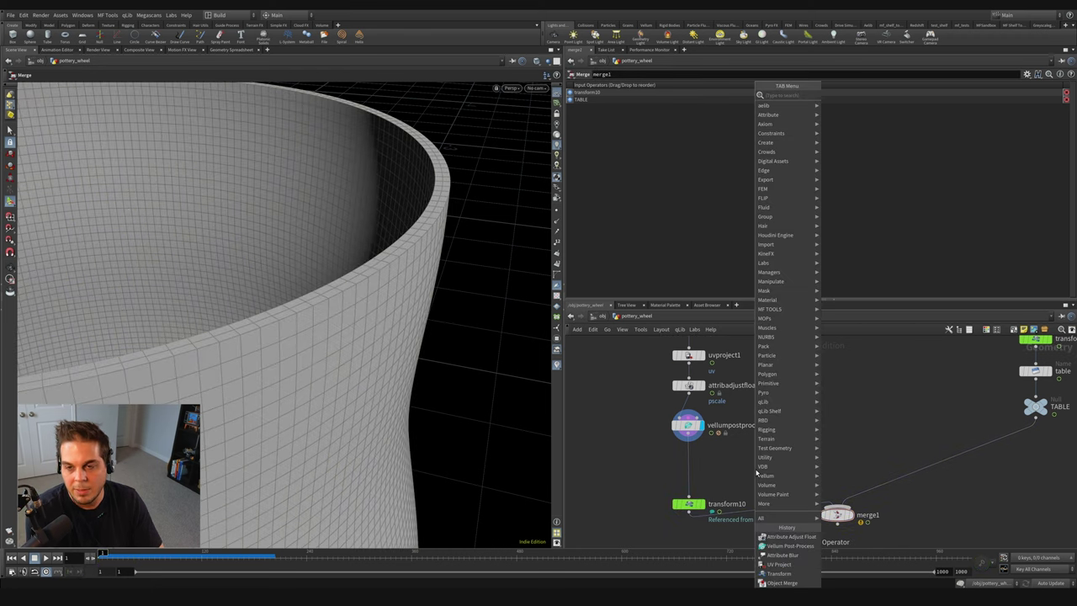
{"action": "type", "text": "polybevel"}
{"action": "key", "text": "Return"}
{"action": "left_click", "coordinate": [691, 468]}
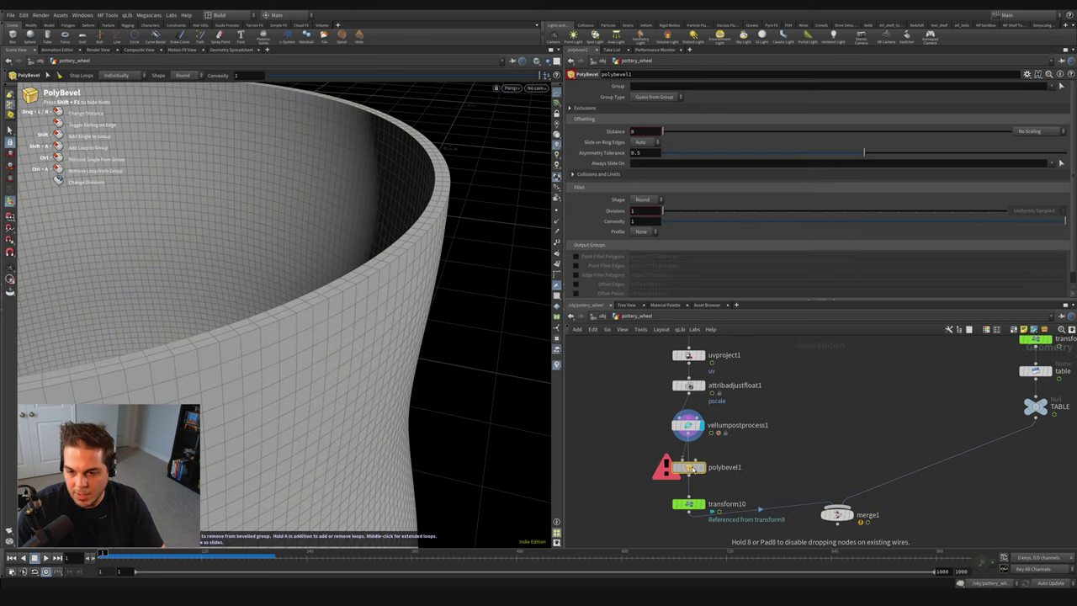
{"action": "left_click", "coordinate": [705, 467]}
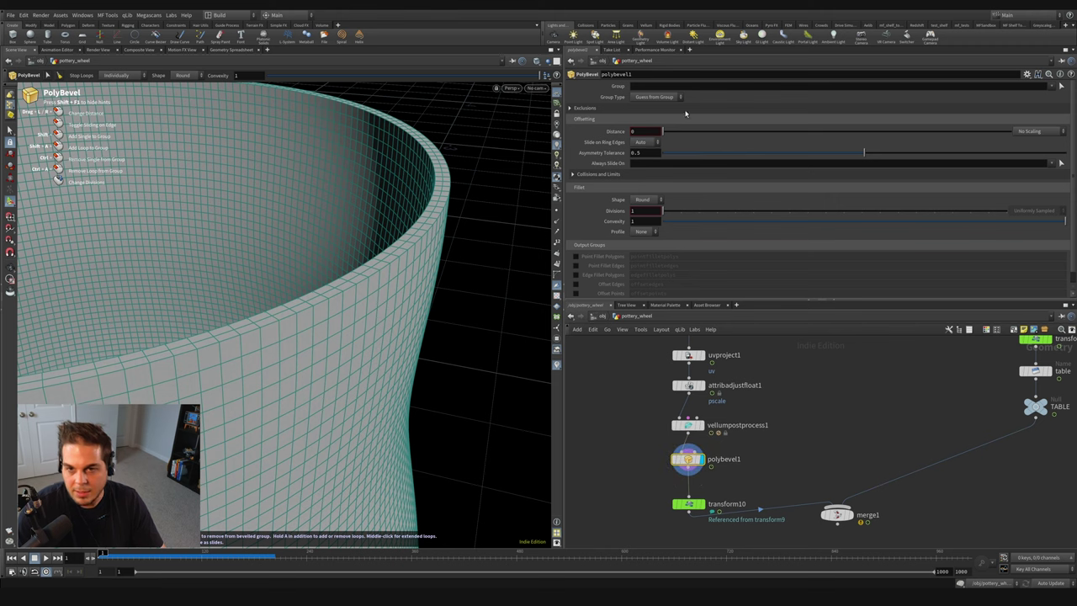
Step: Set polybevel1's distance to 0.003 and save the scene
{"action": "middle_click_drag", "start_coordinate": [644, 131], "coordinate": [684, 158]}
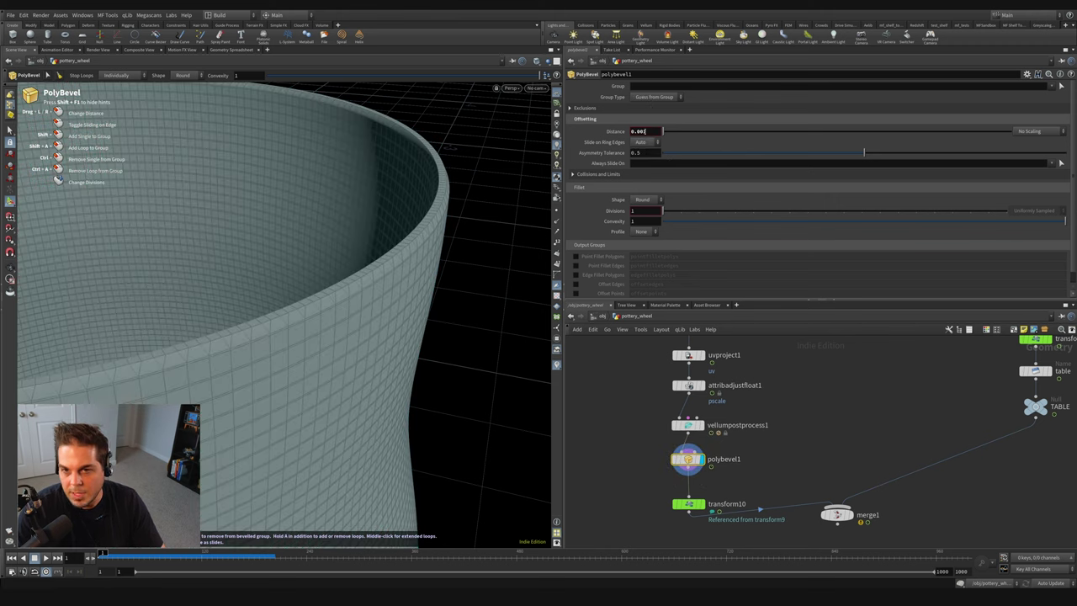
{"action": "key", "text": "ctrl+s"}
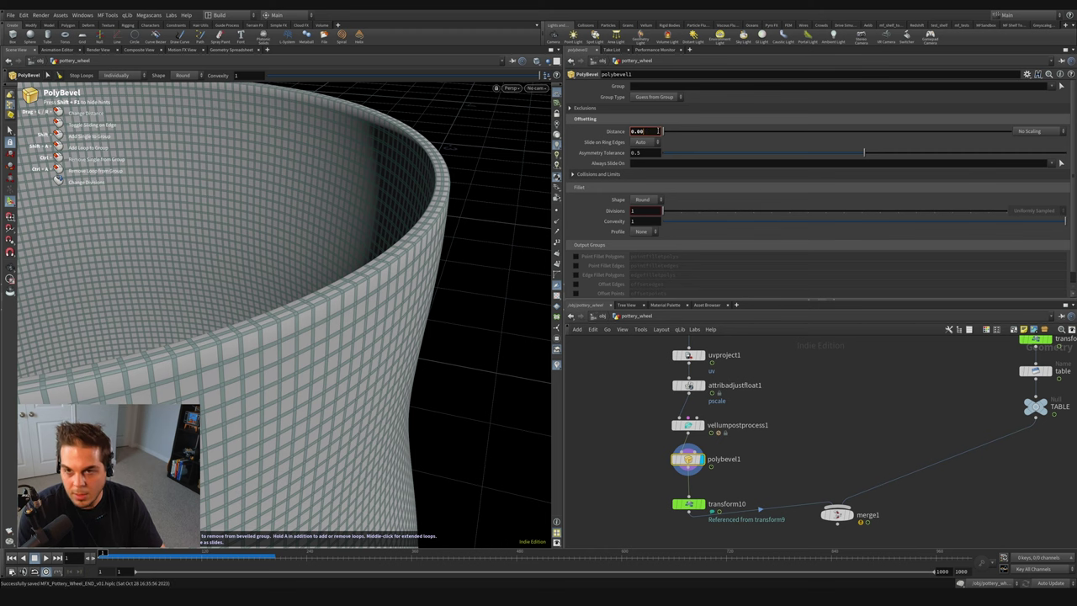
{"action": "left_click_drag", "start_coordinate": [505, 176], "coordinate": [401, 272], "text": "alt"}
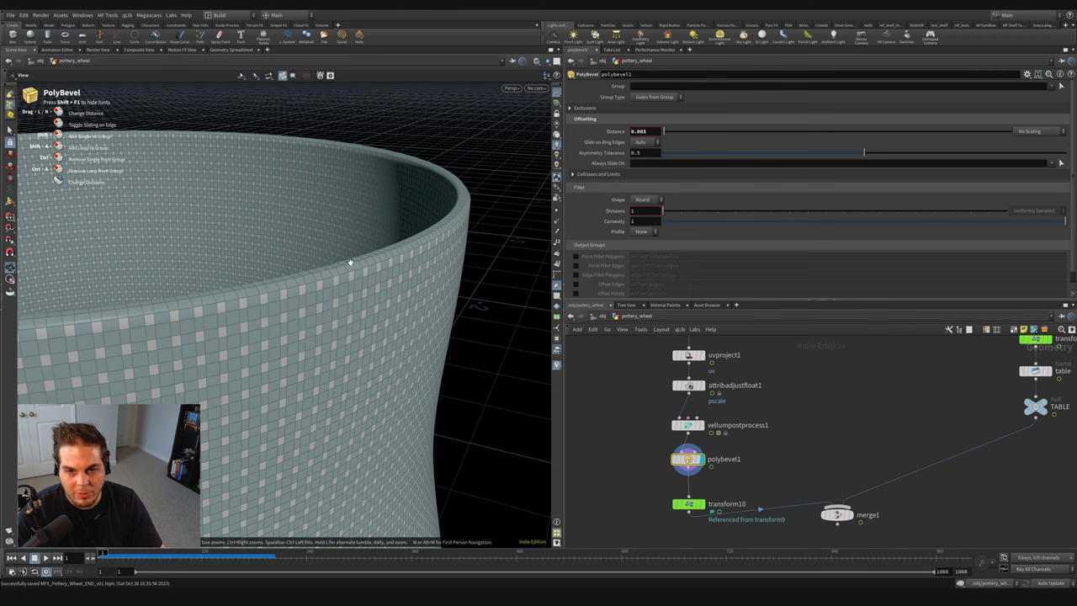
Step: Enable Ignore Flat Edges on polybevel1 with a Maximum Normal Angle of 85 and set the fillet divisions to 2
{"action": "left_click", "coordinate": [570, 110]}
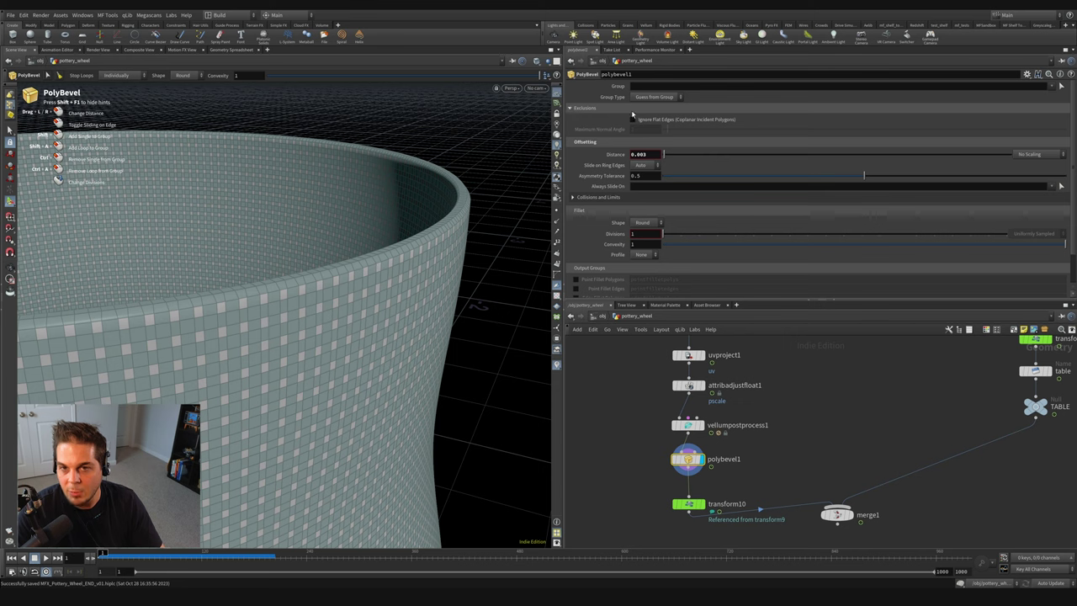
{"action": "left_click", "coordinate": [653, 123]}
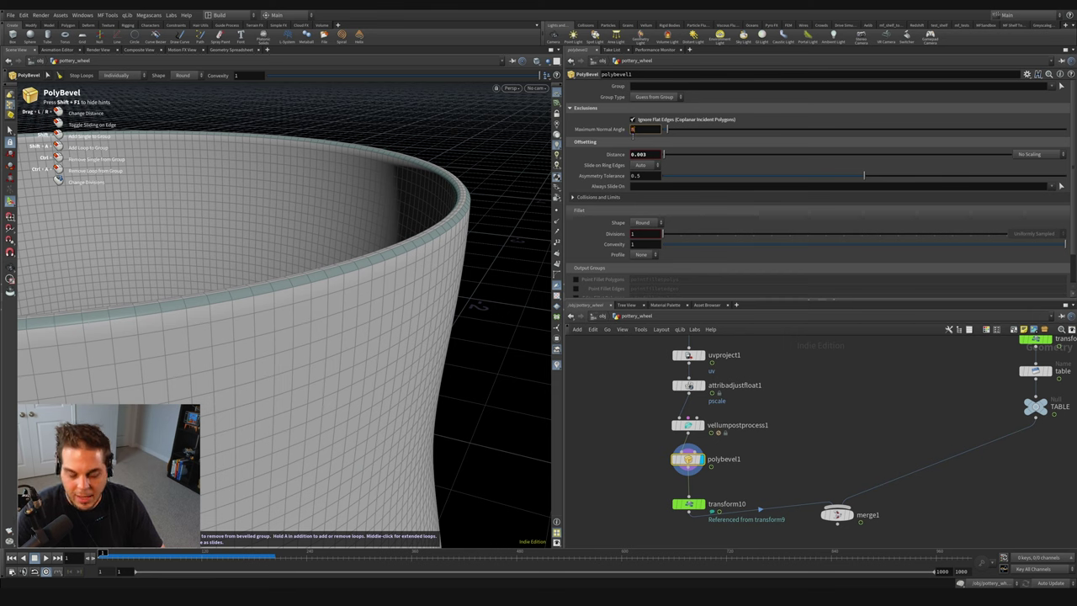
{"action": "type", "text": "85"}
{"action": "key", "text": "Return"}
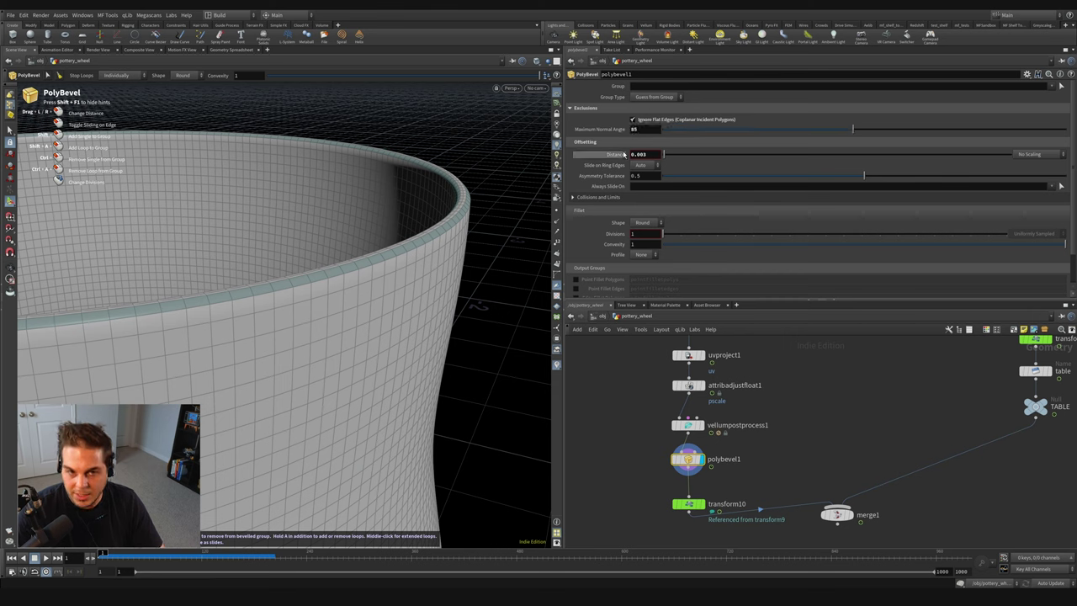
{"action": "left_click_drag", "start_coordinate": [427, 228], "coordinate": [395, 295]}
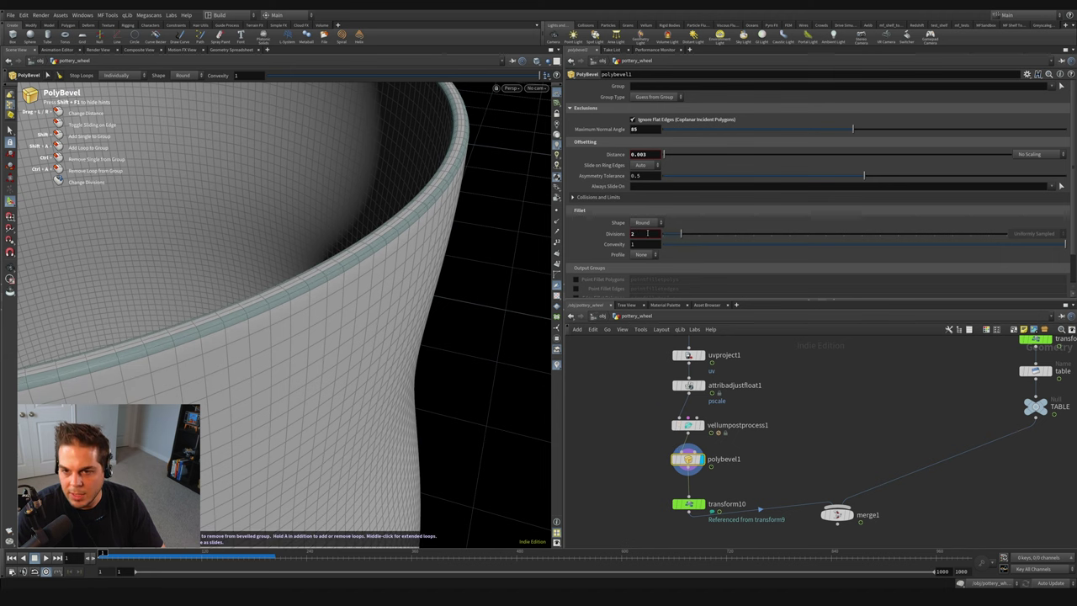
{"action": "left_click_drag", "start_coordinate": [335, 242], "coordinate": [353, 319]}
Step: Display revolve1 and play through the animation to examine the revolved pot surface before thickening
{"action": "middle_click_drag", "start_coordinate": [820, 400], "coordinate": [798, 463]}
{"action": "left_click", "coordinate": [683, 380]}
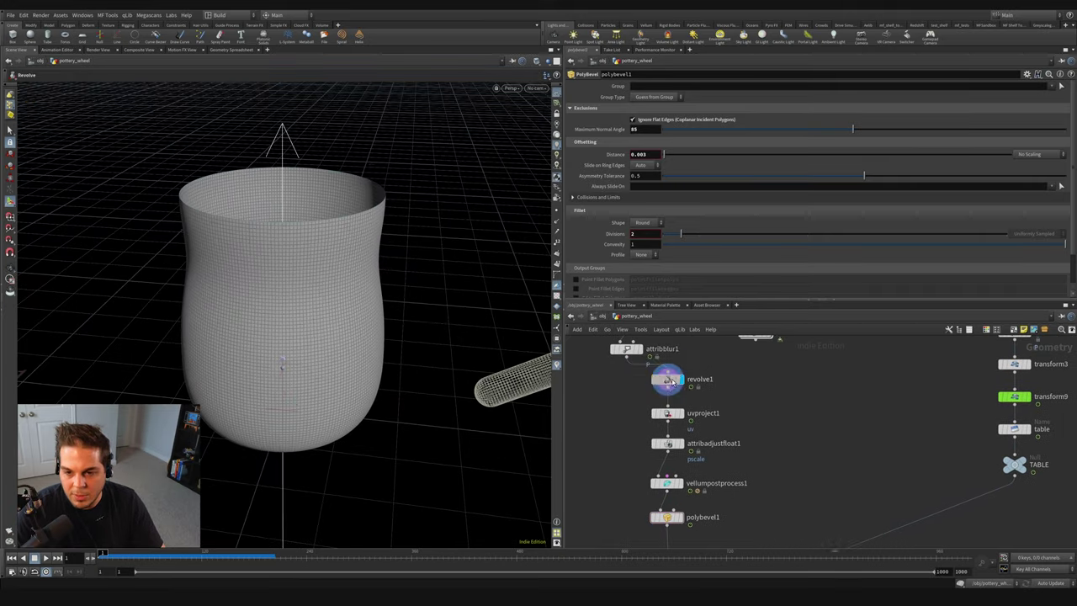
{"action": "left_click", "coordinate": [668, 379]}
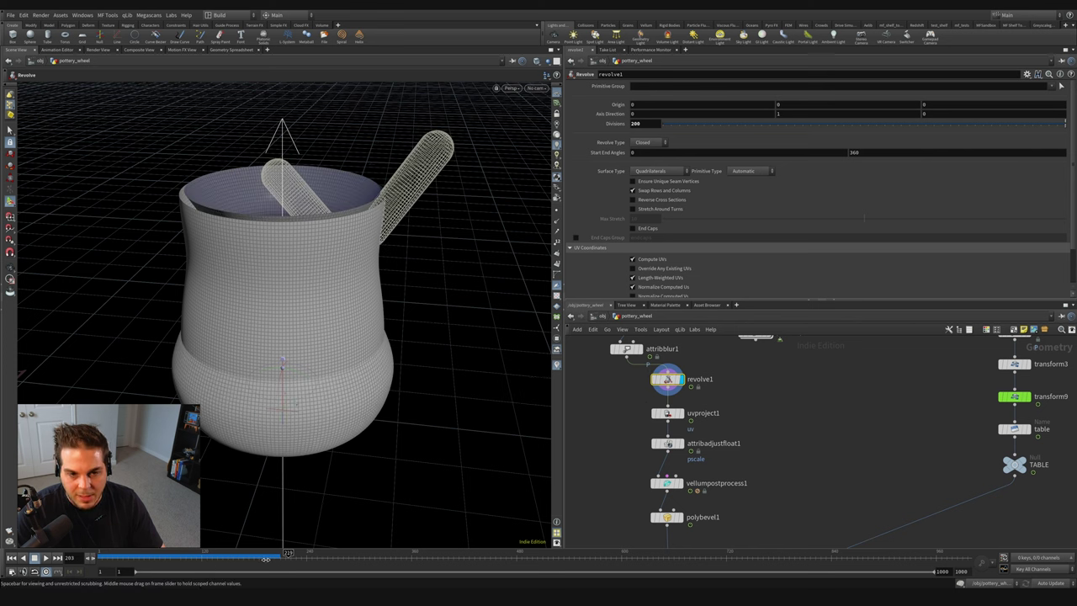
{"action": "middle_click_drag", "start_coordinate": [747, 394], "coordinate": [744, 447]}
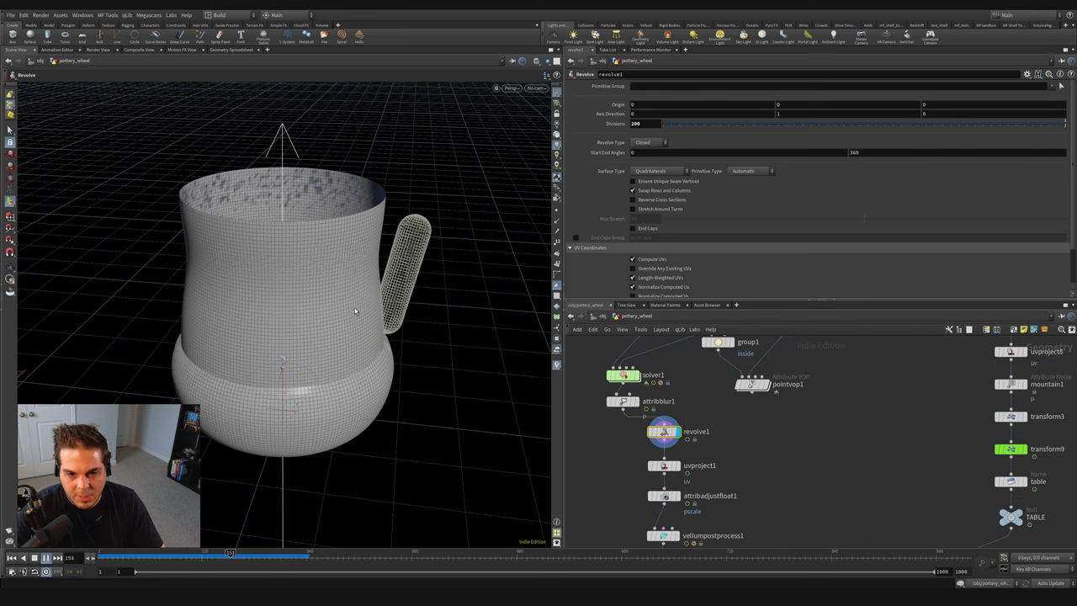
Step: Stop playback, run Labs Reset Viewport to rebuild the scene view, and replay the revolved pot animation
{"action": "key", "text": "Up"}
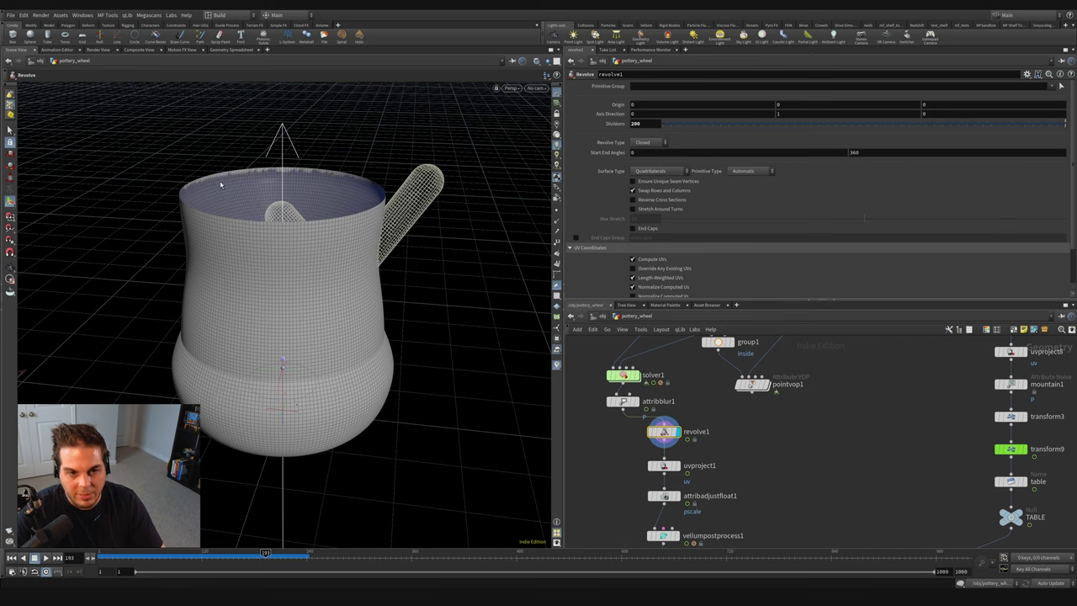
{"action": "left_click", "coordinate": [170, 15]}
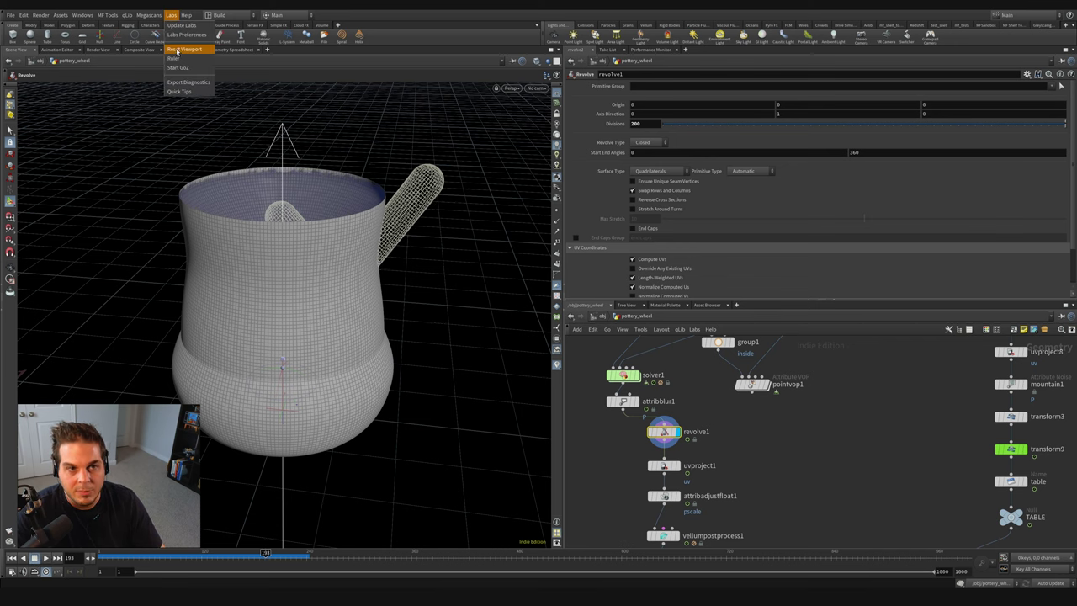
{"action": "left_click", "coordinate": [179, 50]}
{"action": "key", "text": "Up"}
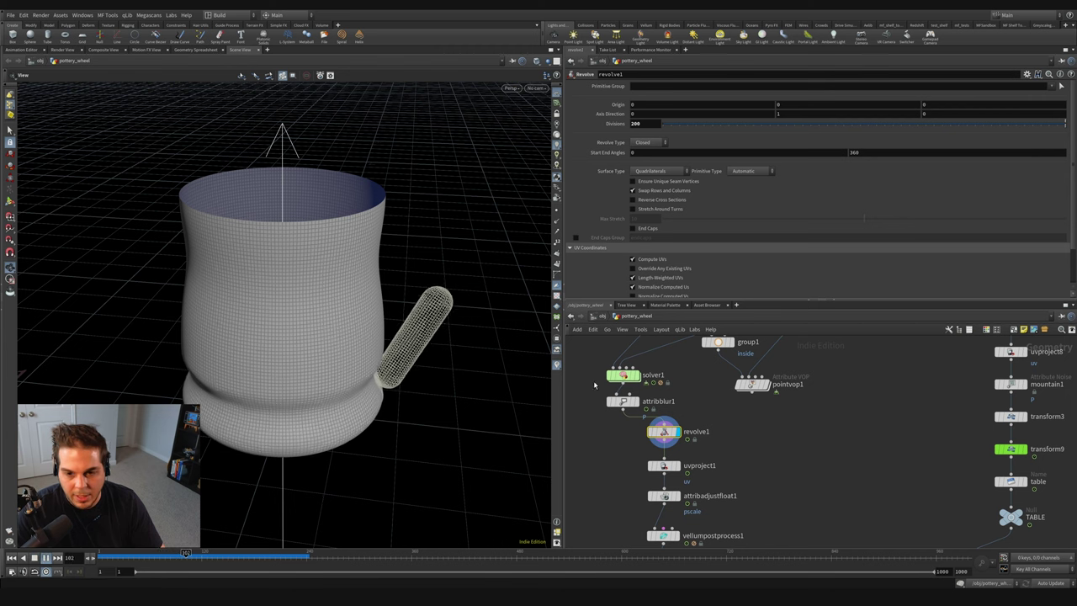
Step: Display polybevel1 to view the thickened, bevelled pot
{"action": "middle_click_drag", "start_coordinate": [726, 504], "coordinate": [717, 376]}
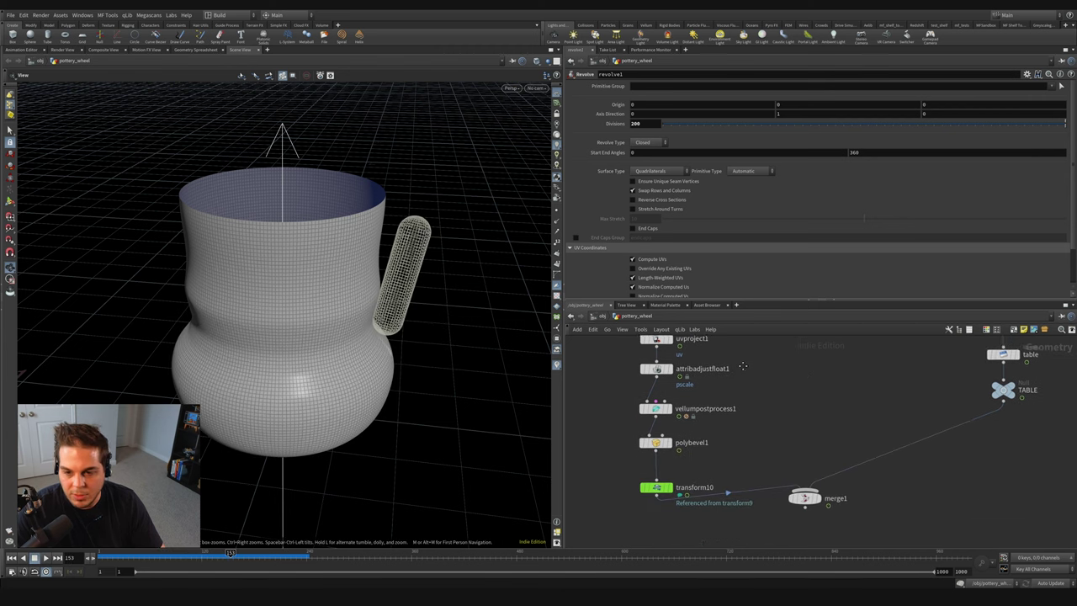
{"action": "left_click", "coordinate": [655, 444]}
{"action": "left_click", "coordinate": [655, 442]}
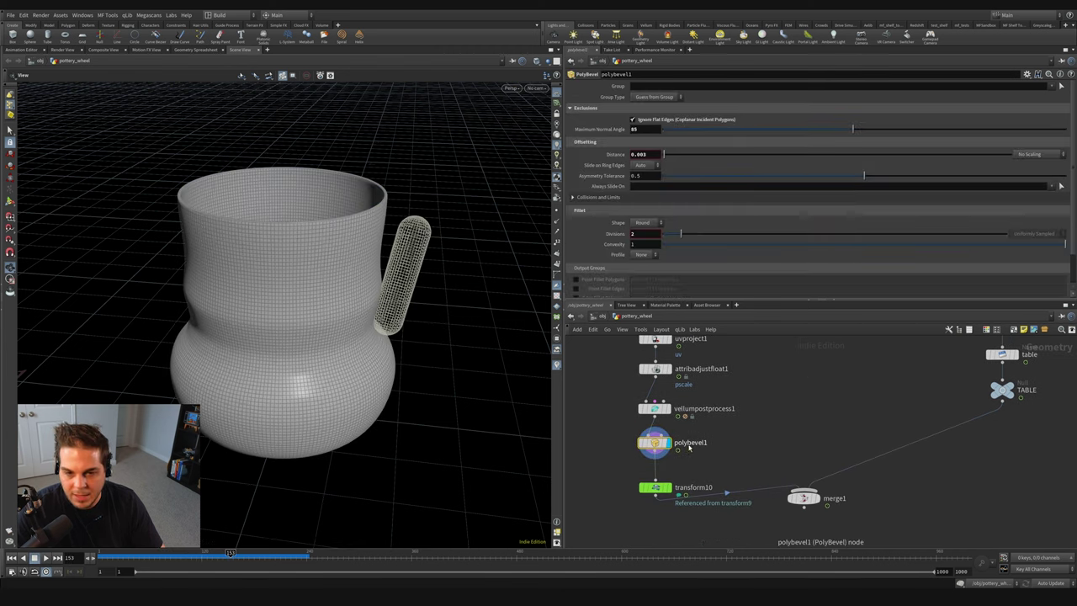
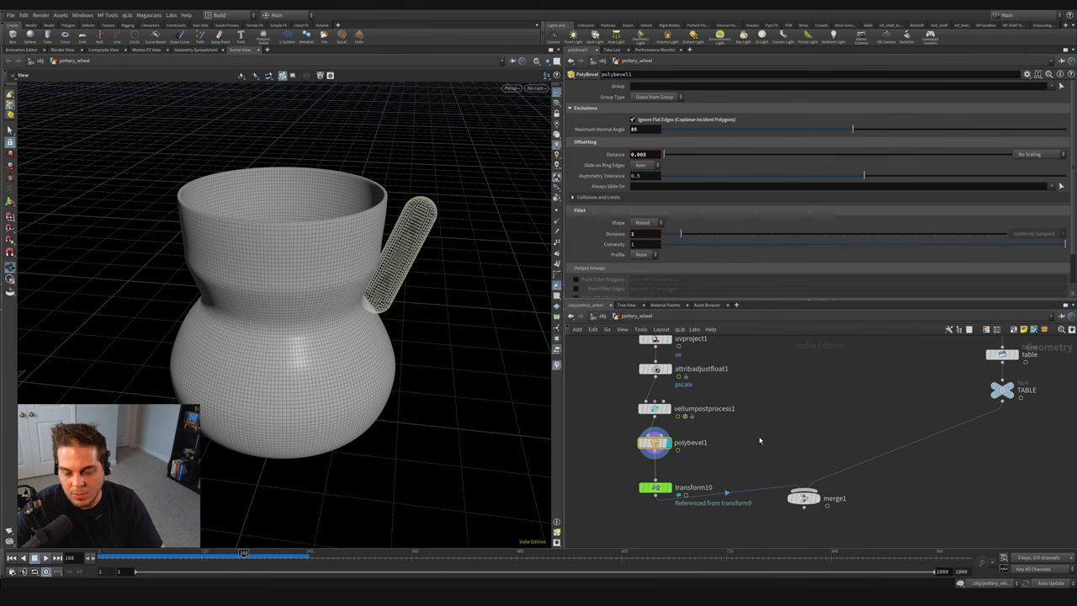
Step: Make room above transform10 and insert a File Cache node between polybevel1 and transform10
{"action": "middle_click_drag", "start_coordinate": [595, 410], "coordinate": [584, 367]}
{"action": "left_click", "coordinate": [793, 454]}
{"action": "left_click_drag", "start_coordinate": [648, 443], "coordinate": [648, 476]}
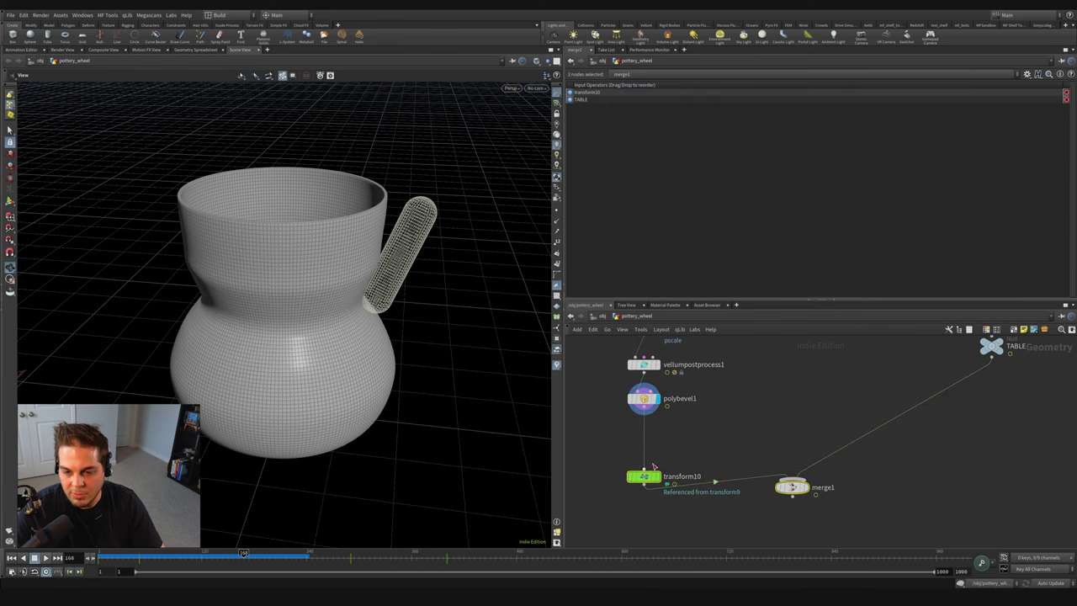
{"action": "key", "text": "Tab"}
{"action": "type", "text": "filecache"}
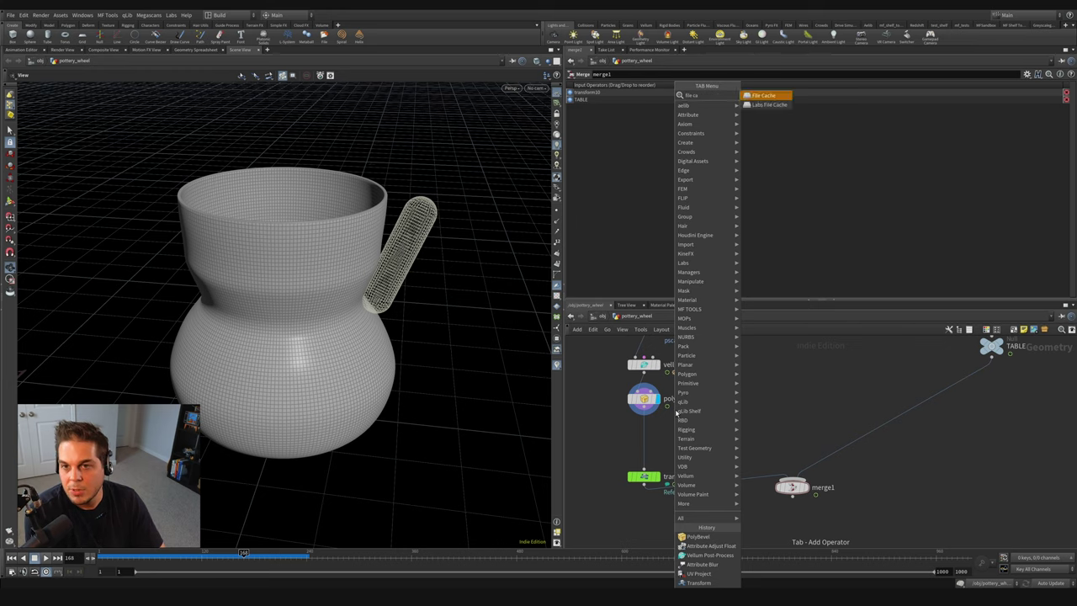
{"action": "key", "text": "Return"}
{"action": "left_click", "coordinate": [648, 430]}
Step: Name the file cache node pottery_spin_cache, set its base name to $OS, and display it
{"action": "double_click", "coordinate": [683, 430]}
{"action": "type", "text": "pottery_spin_cache"}
{"action": "key", "text": "Return"}
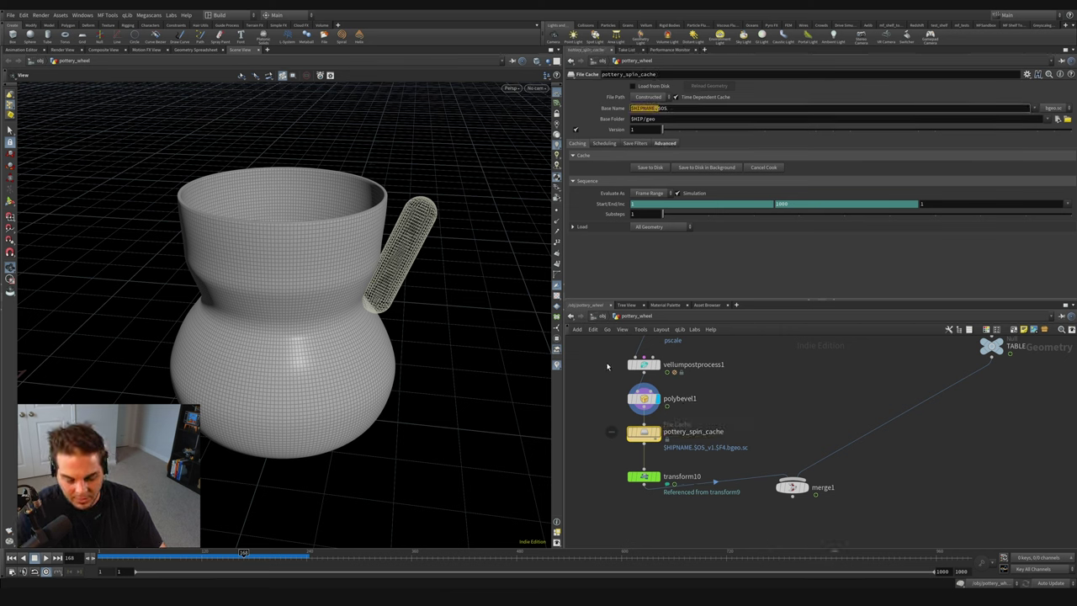
{"action": "key", "text": "Return"}
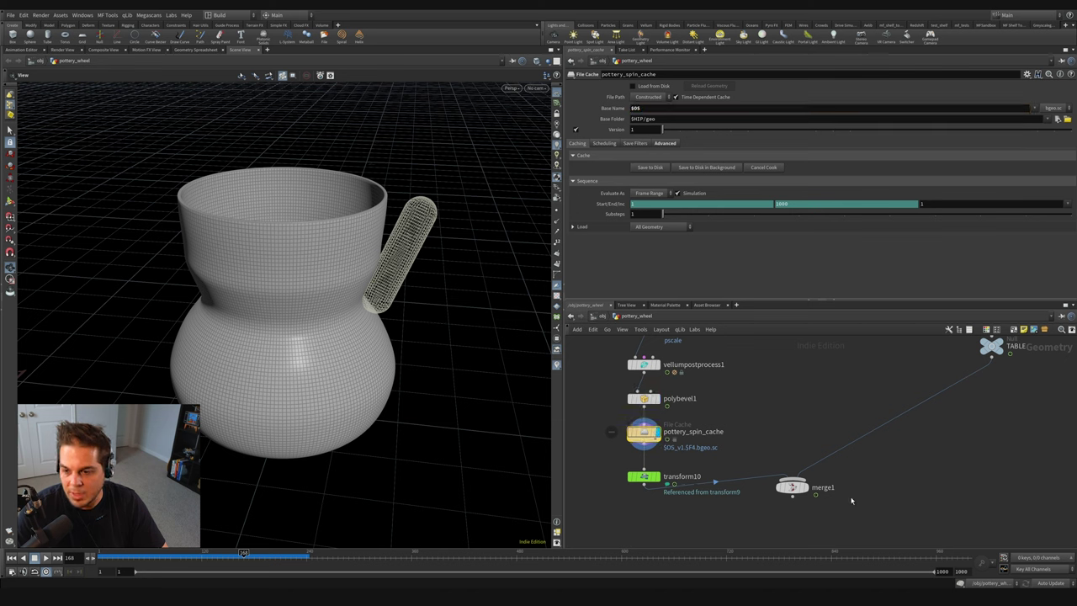
Step: Set the animation's end frame to 400, then save pottery_spin_cache to disk and scrub through the cached frames
{"action": "left_click", "coordinate": [961, 571]}
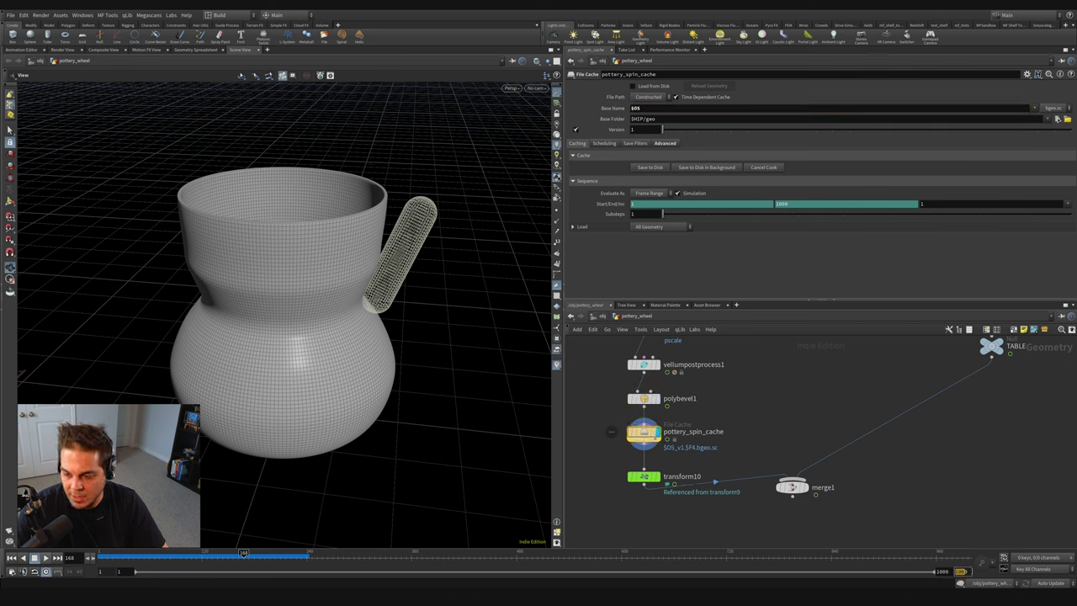
{"action": "type", "text": "400"}
{"action": "key", "text": "Return"}
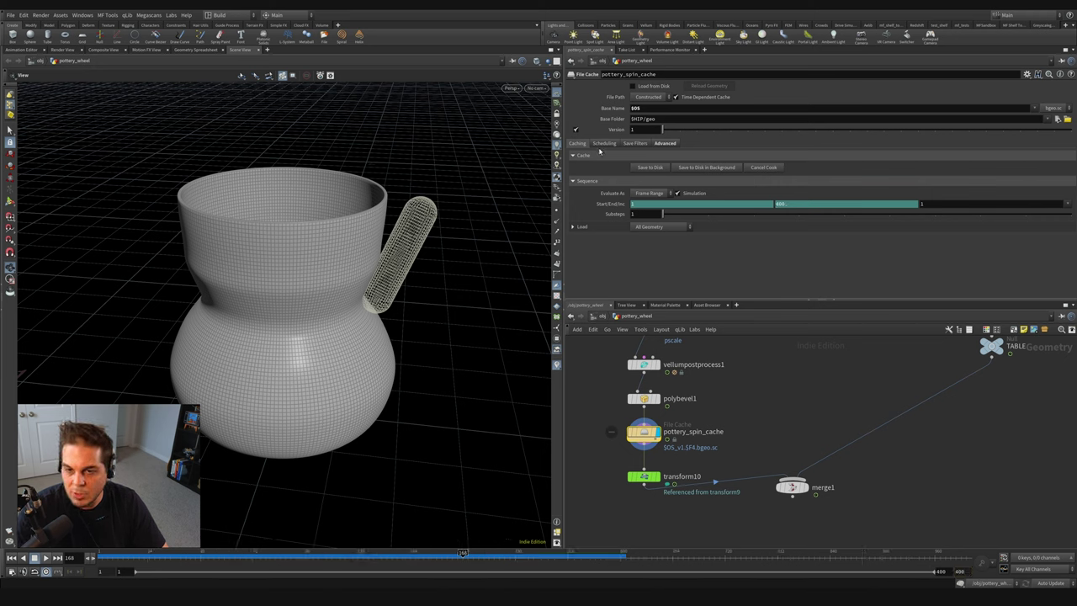
{"action": "left_click", "coordinate": [650, 167]}
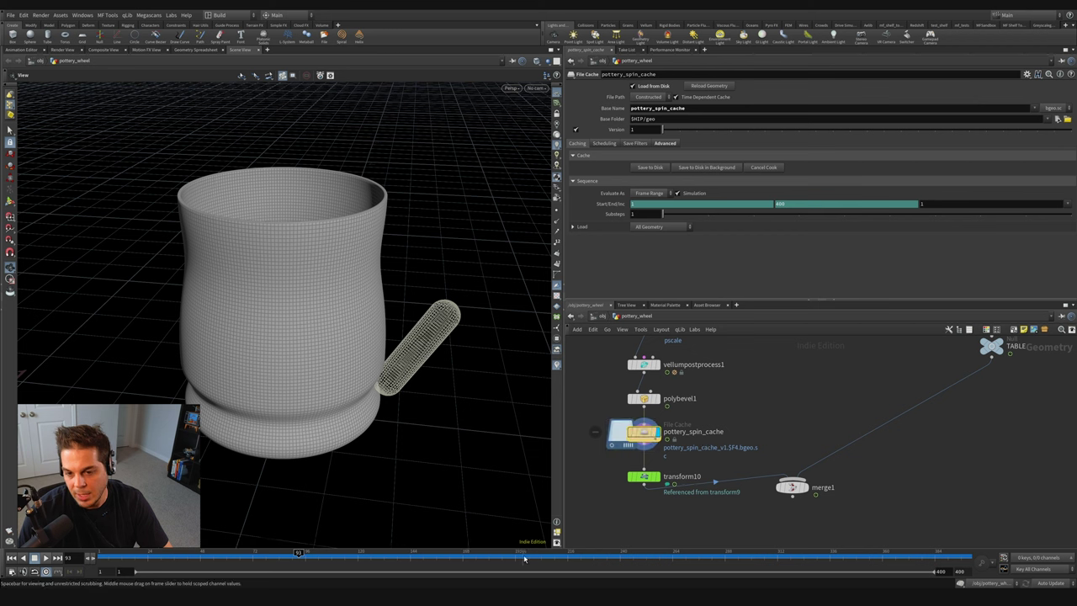
{"action": "left_click", "coordinate": [688, 556]}
{"action": "left_click_drag", "start_coordinate": [688, 557], "coordinate": [771, 561]}
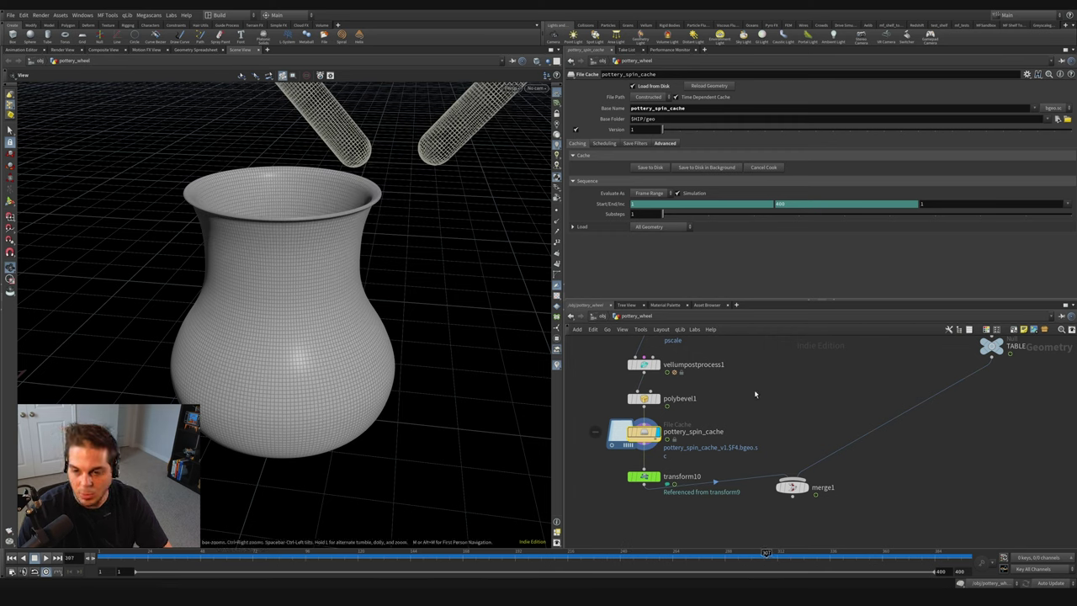
Step: Delete the unused group1 and pointvop1 nodes from the pottery_wheel network
{"action": "scroll", "coordinate": [762, 416], "scroll_direction": "down", "scroll_amount": 4}
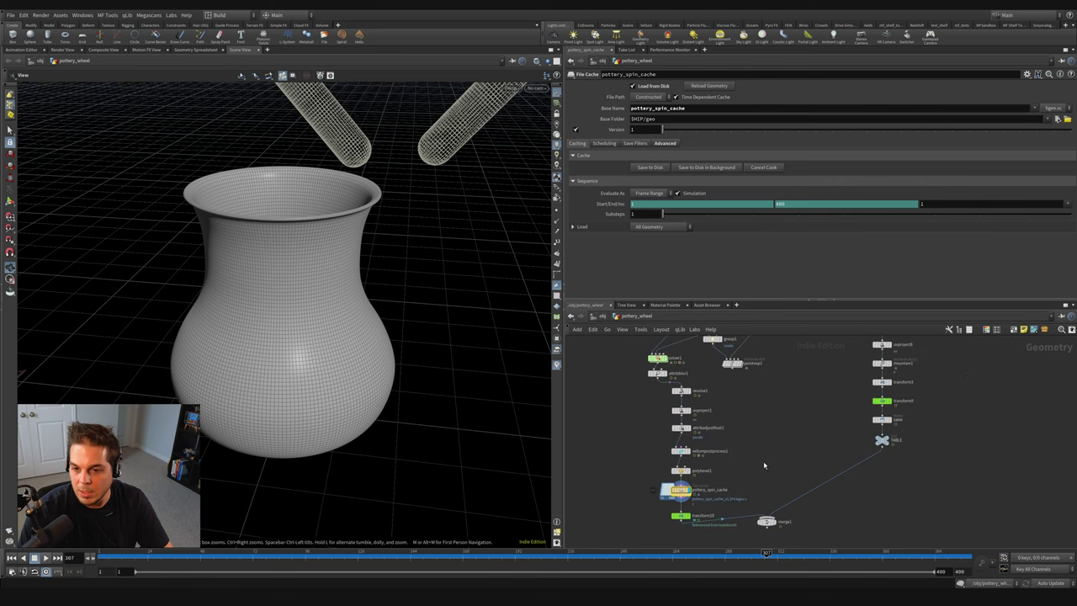
{"action": "scroll", "coordinate": [752, 380], "scroll_direction": "up", "scroll_amount": 4}
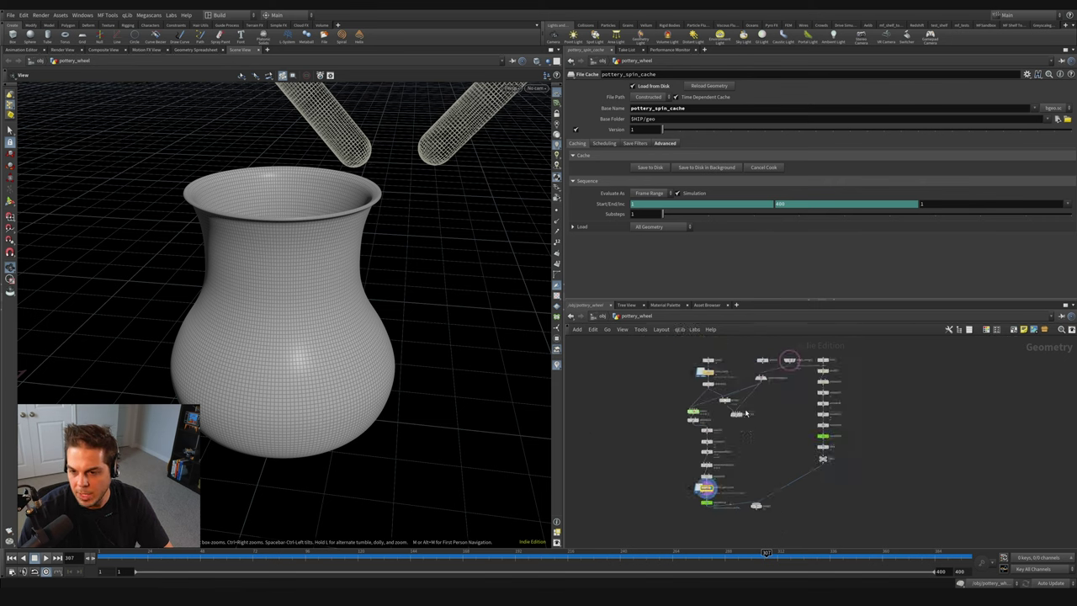
{"action": "mouse_move", "coordinate": [751, 381]}
{"action": "middle_mouse_down"}
{"action": "mouse_move", "coordinate": [751, 438]}
{"action": "mouse_move", "coordinate": [747, 384]}
{"action": "middle_mouse_up"}
{"action": "left_click", "coordinate": [763, 393]}
{"action": "key", "text": "Delete"}
{"action": "left_click_drag", "start_coordinate": [733, 462], "coordinate": [649, 412]}
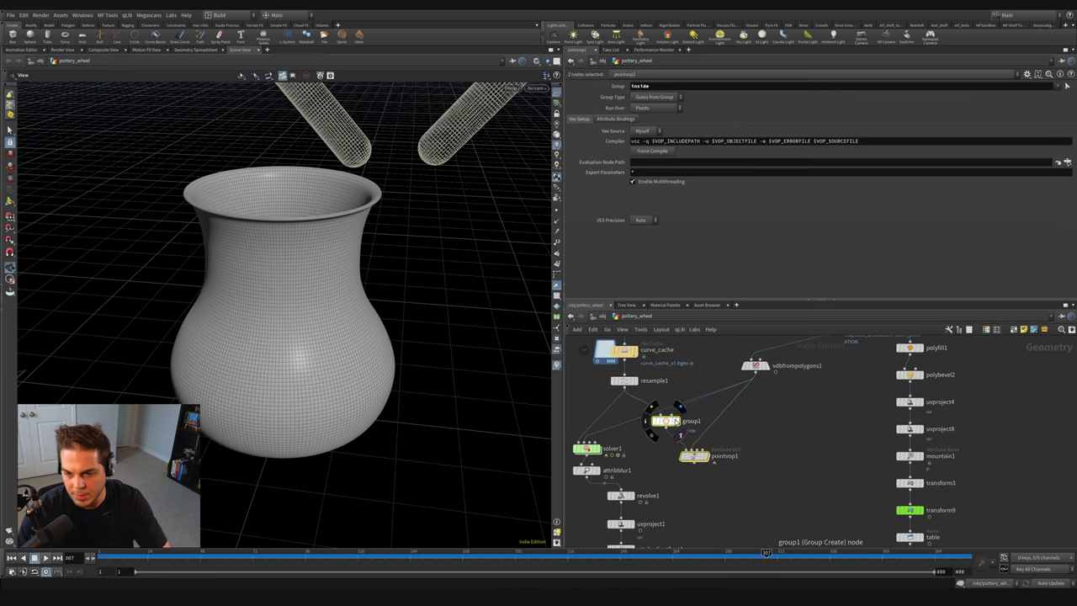
{"action": "key", "text": "Delete"}
Step: Move solver1 and attribblur1 together so they line up directly above revolve1
{"action": "middle_click_drag", "start_coordinate": [665, 425], "coordinate": [695, 405]}
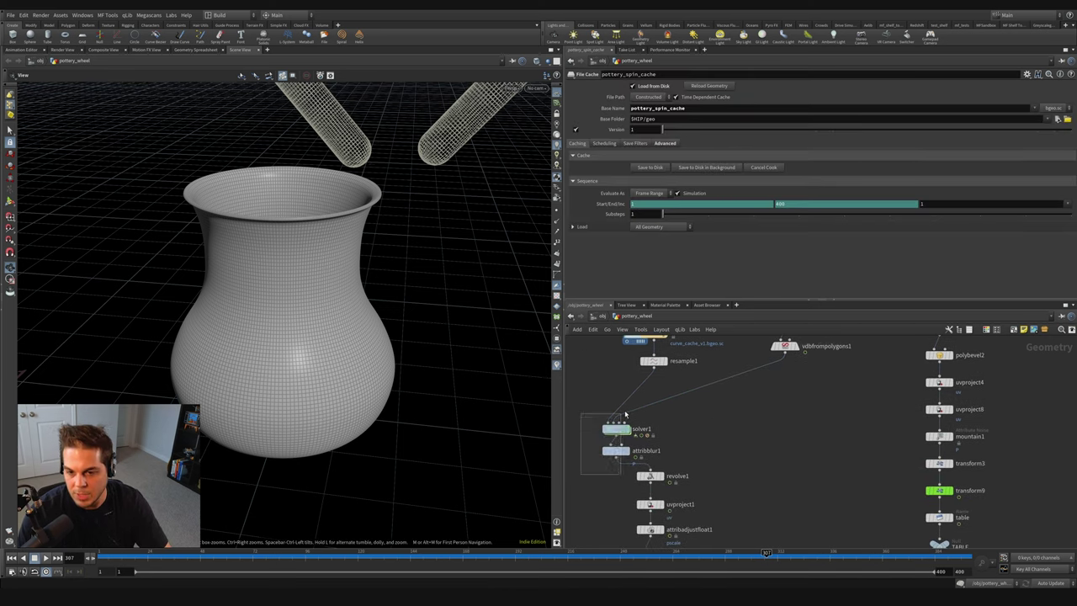
{"action": "left_click", "coordinate": [616, 430]}
{"action": "left_click_drag", "start_coordinate": [615, 431], "coordinate": [650, 423]}
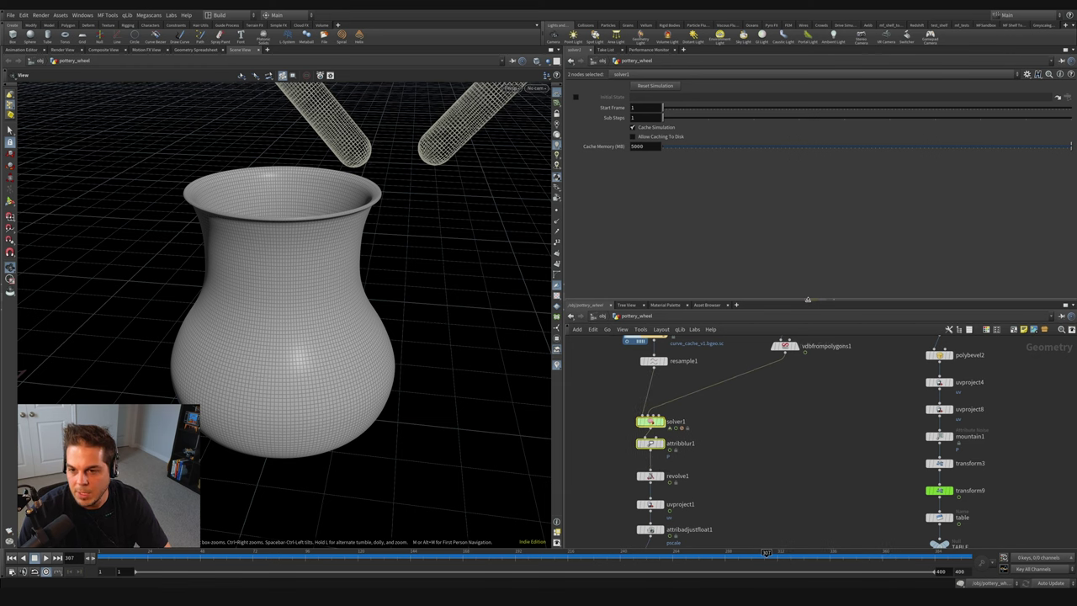
Step: Expand the network editor to the full pane height and show node parameters in its overlay dialog
{"action": "left_click", "coordinate": [808, 299]}
{"action": "middle_click_drag", "start_coordinate": [806, 299], "coordinate": [786, 266]}
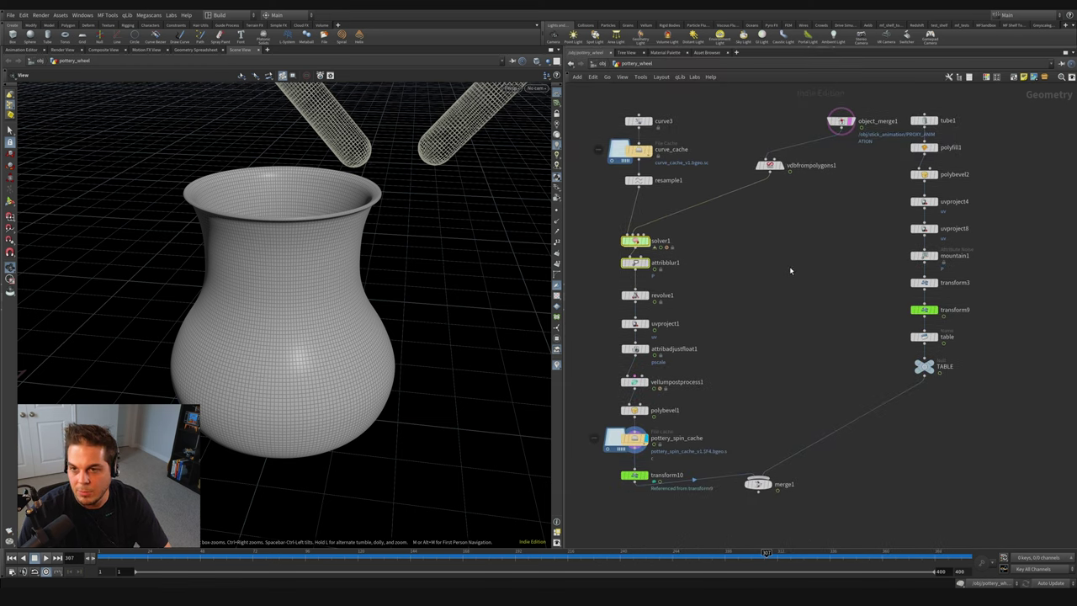
{"action": "key", "text": "p"}
{"action": "scroll", "coordinate": [791, 303], "scroll_direction": "down", "scroll_amount": 3}
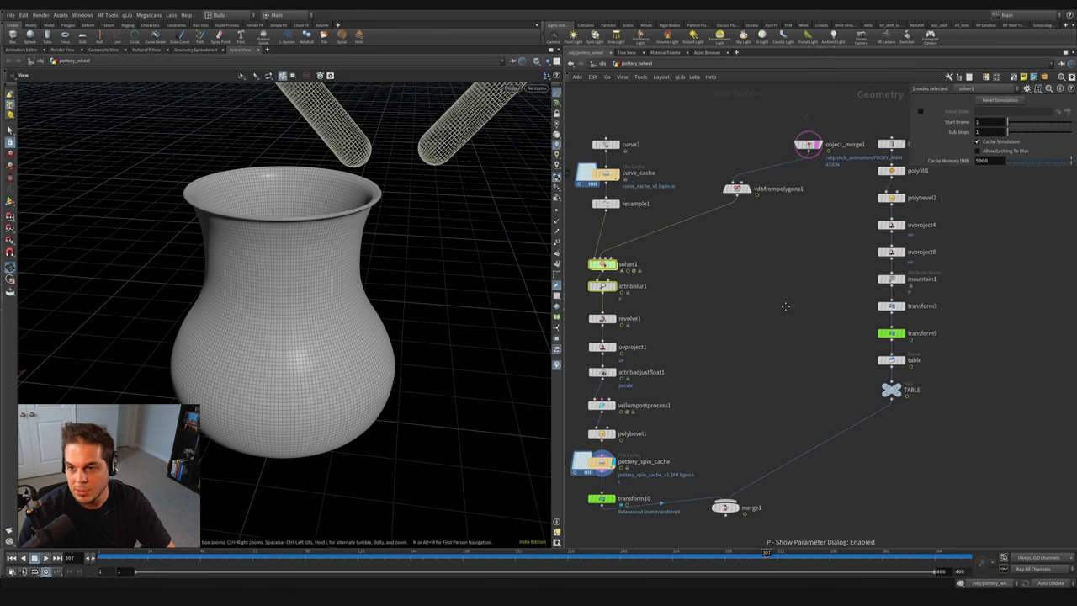
Step: Delete merge1 from below transform10 and TABLE, and save the scene
{"action": "left_click_drag", "start_coordinate": [765, 435], "coordinate": [799, 459]}
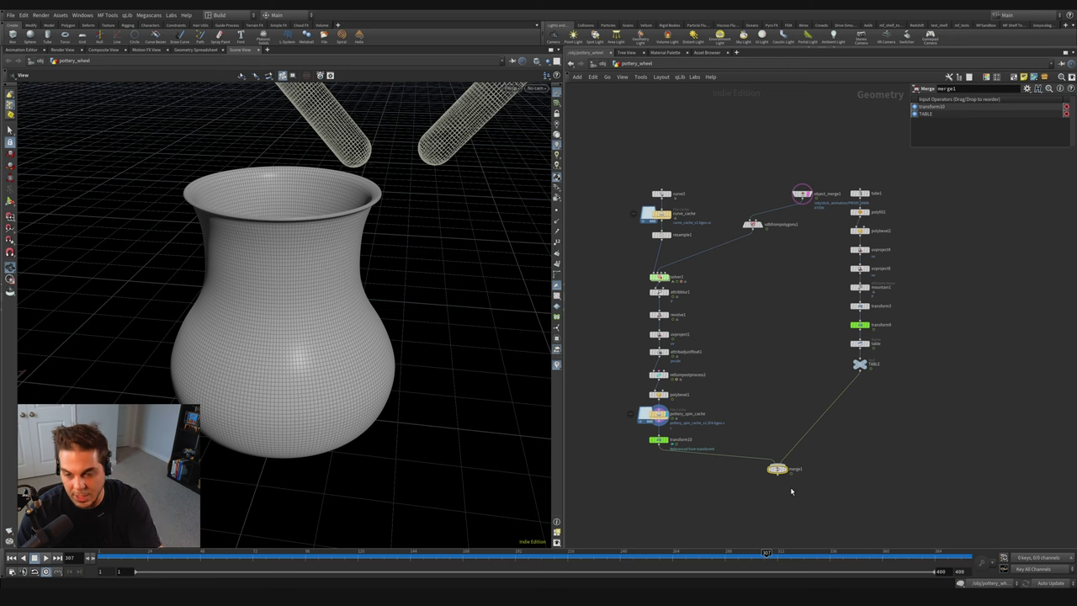
{"action": "key", "text": "Delete"}
{"action": "key", "text": "h"}
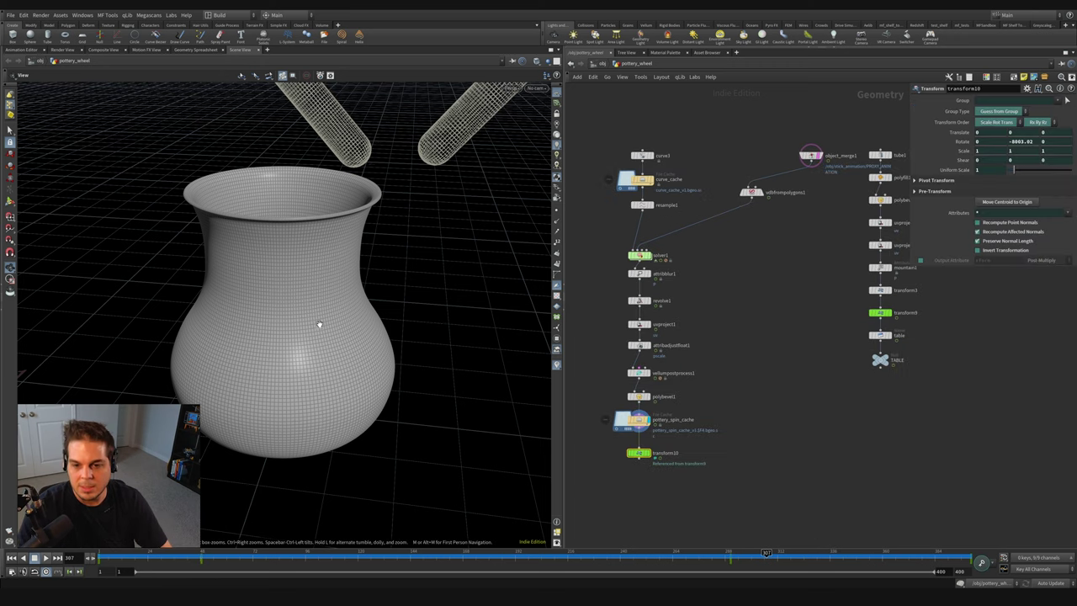
{"action": "key", "text": "ctrl+s"}
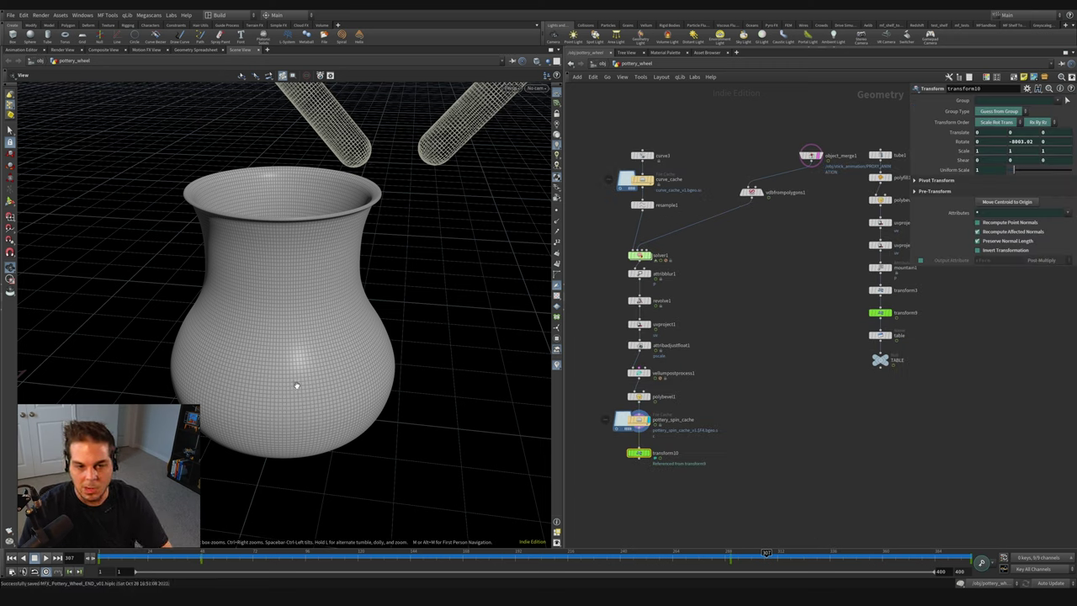
{"action": "middle_click_drag", "start_coordinate": [737, 487], "coordinate": [749, 381]}
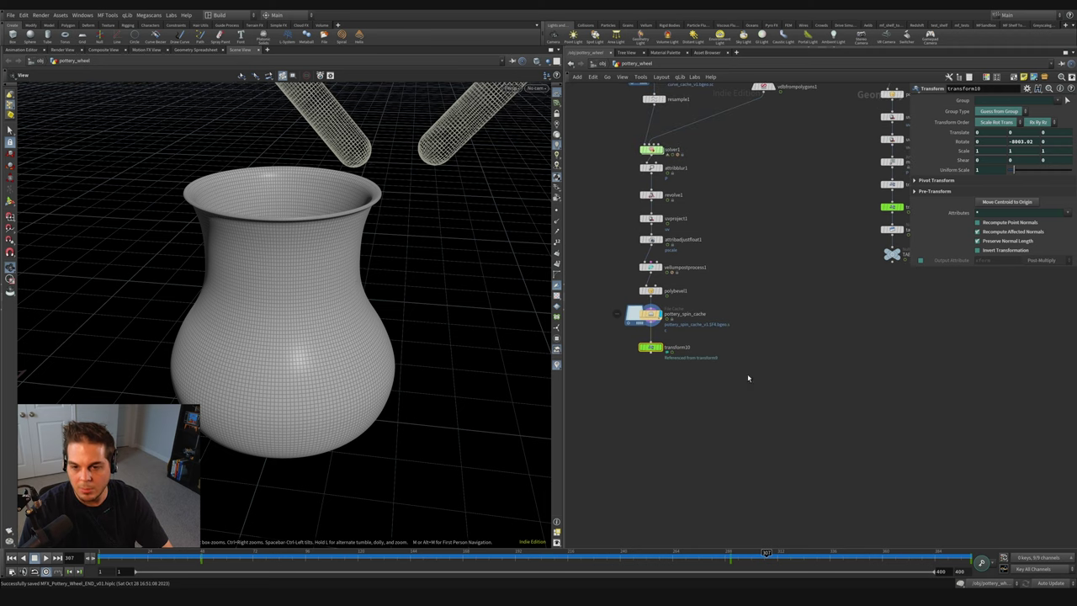
Step: Insert an Attribute Noise node between pottery_spin_cache and transform10 and display its output
{"action": "left_click_drag", "start_coordinate": [657, 350], "coordinate": [658, 435]}
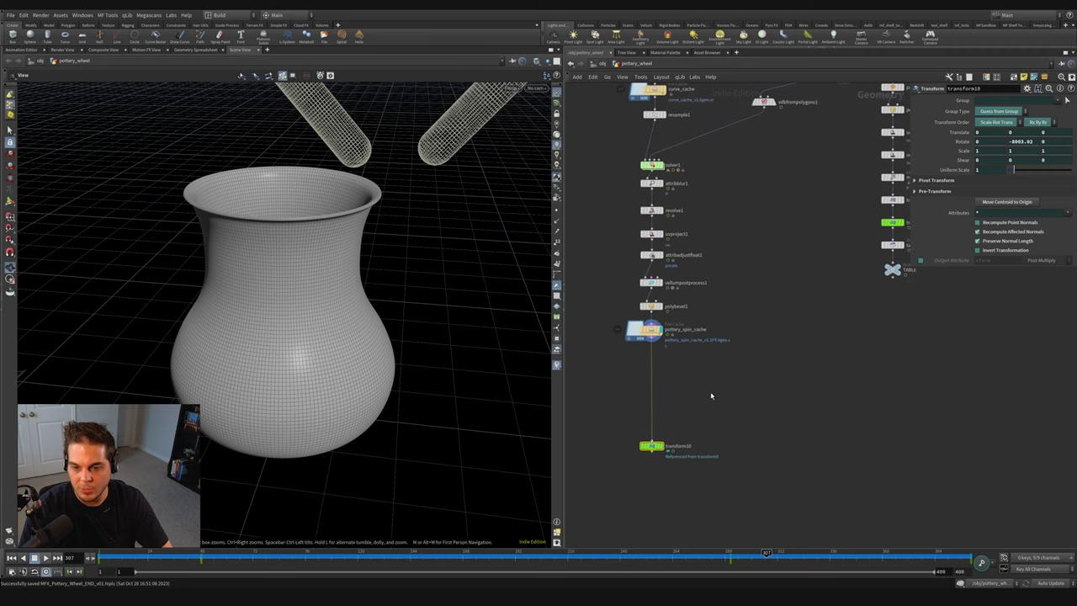
{"action": "key", "text": "Tab"}
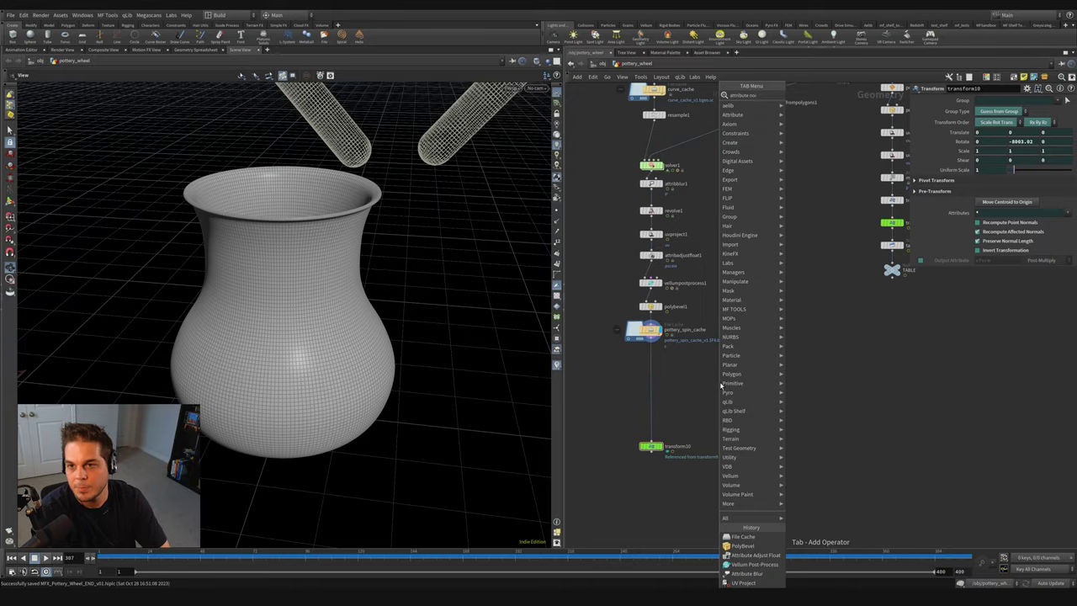
{"action": "left_click", "coordinate": [721, 385]}
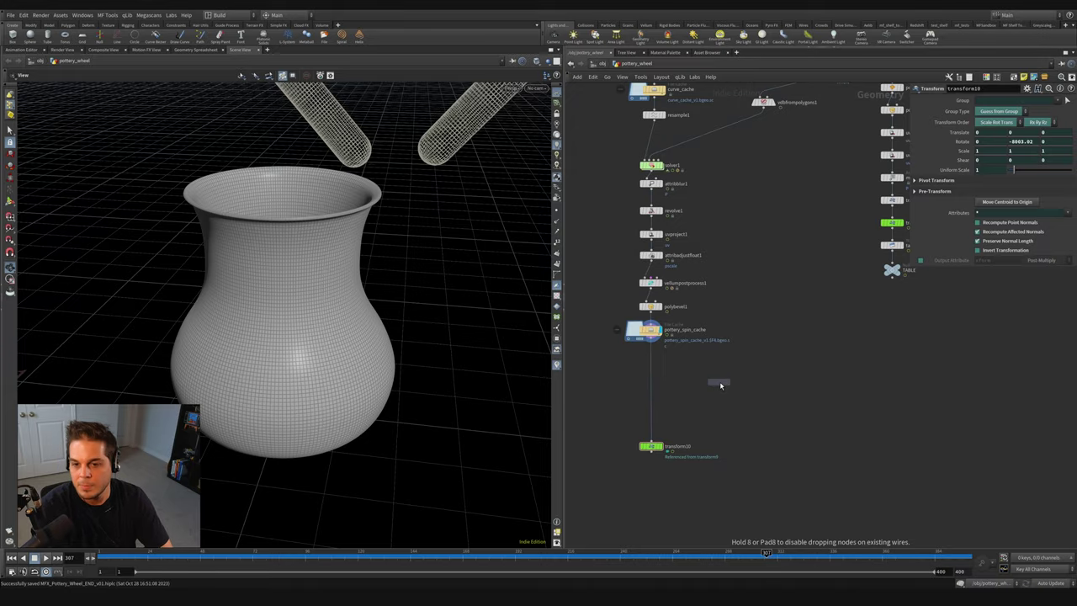
{"action": "left_click", "coordinate": [637, 392]}
{"action": "left_click_drag", "start_coordinate": [637, 392], "coordinate": [658, 367]}
{"action": "left_click", "coordinate": [660, 366]}
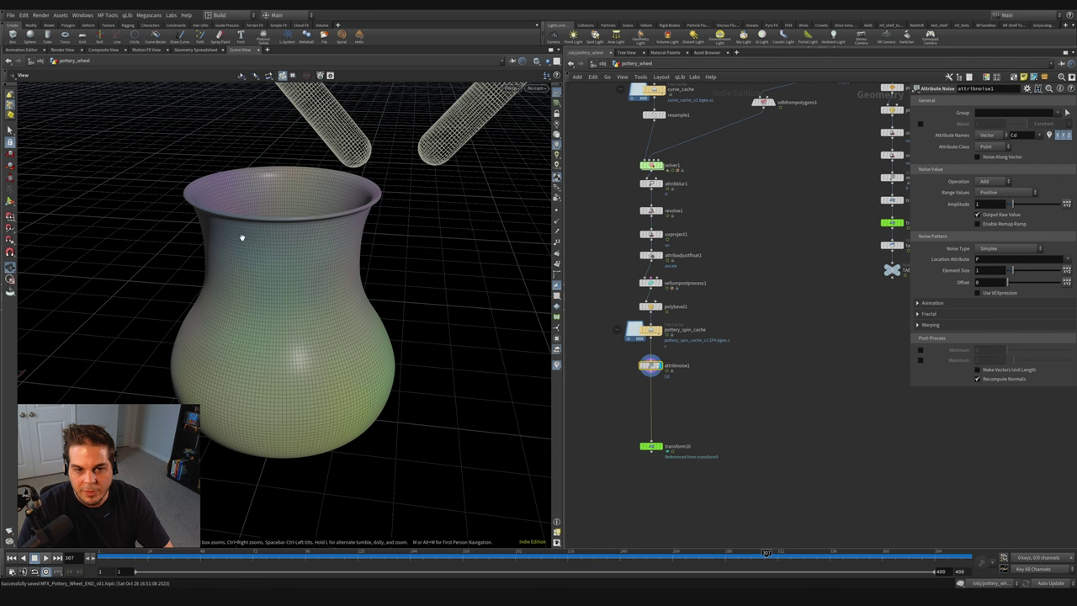
Step: Set the Attribute Noise node's attribute name to P so the noise displaces the pot's points
{"action": "left_click_drag", "start_coordinate": [909, 154], "coordinate": [824, 167]}
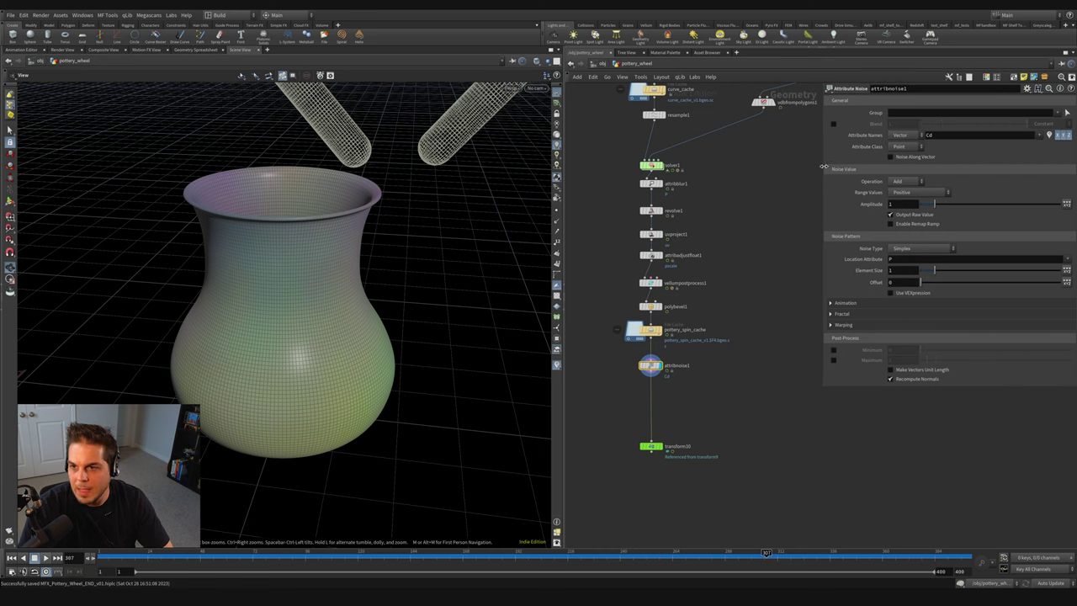
{"action": "double_click", "coordinate": [953, 135]}
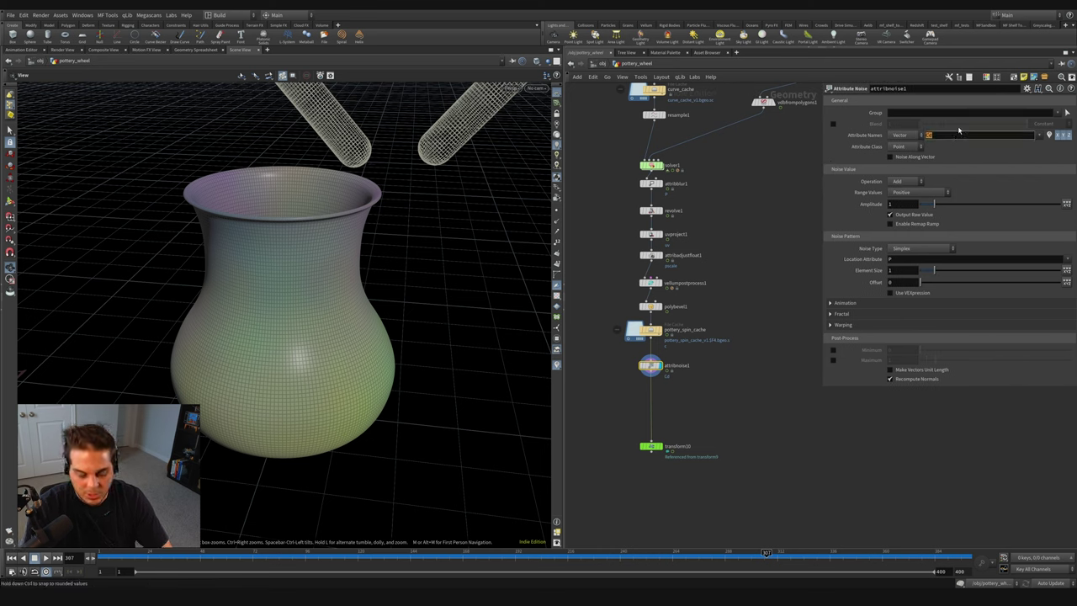
{"action": "type", "text": "P"}
{"action": "key", "text": "Return"}
{"action": "left_click_drag", "start_coordinate": [427, 228], "coordinate": [398, 266], "text": "alt"}
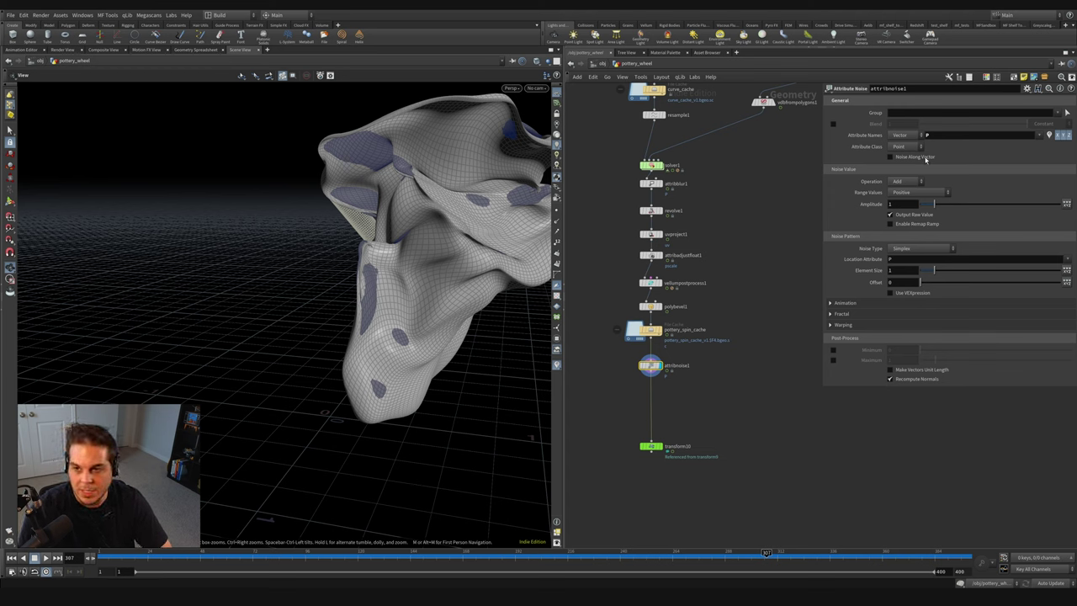
Step: Set the noise range values to Zero Centered and the amplitude to .007
{"action": "left_click", "coordinate": [909, 193]}
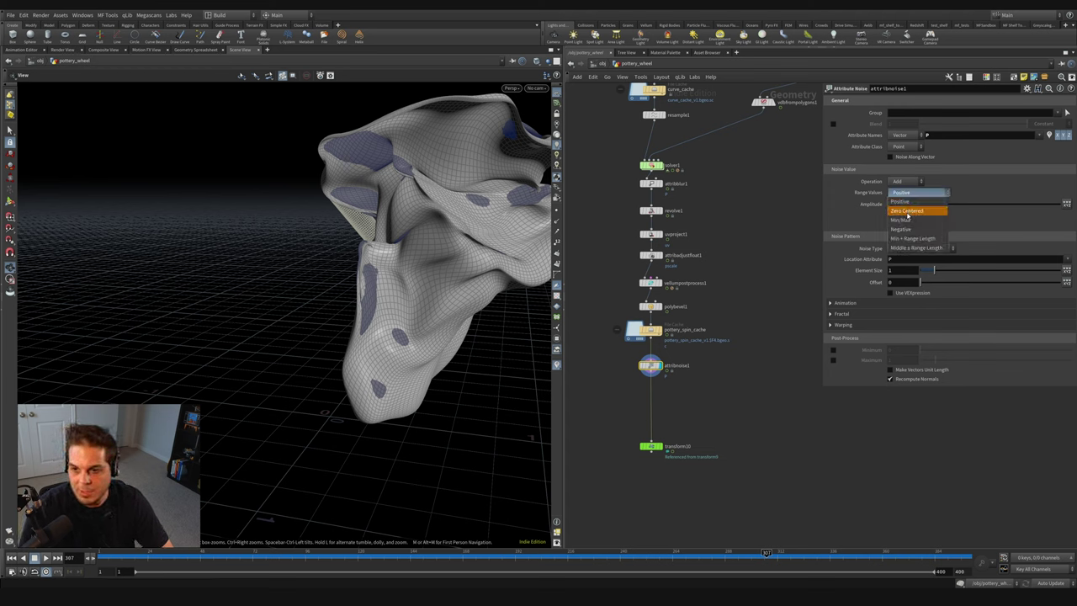
{"action": "left_click", "coordinate": [908, 212]}
{"action": "left_click_drag", "start_coordinate": [936, 207], "coordinate": [909, 213]}
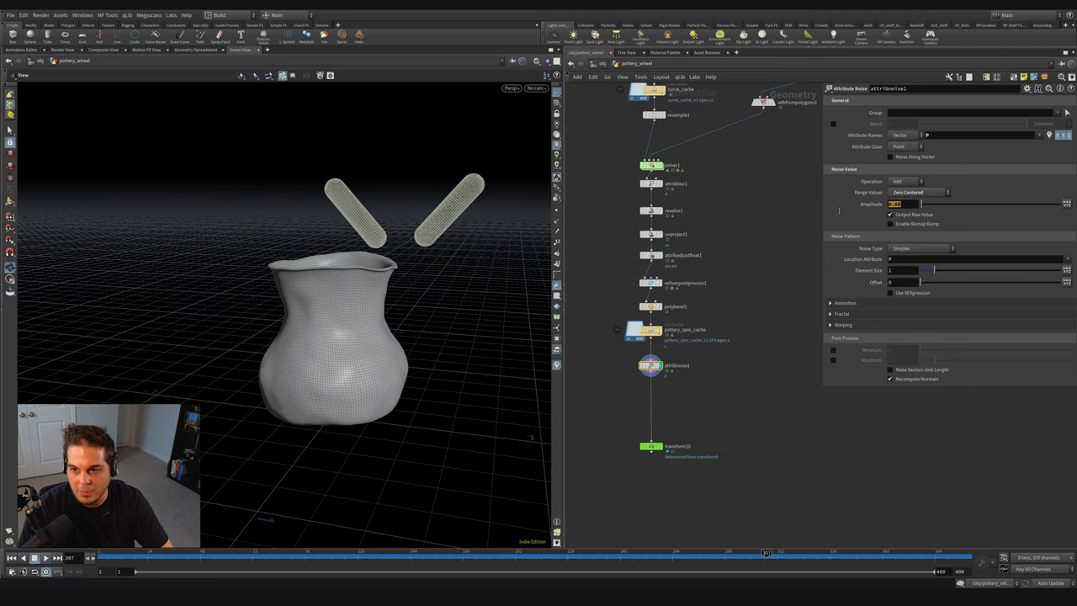
{"action": "type", "text": ".007"}
{"action": "key", "text": "Return"}
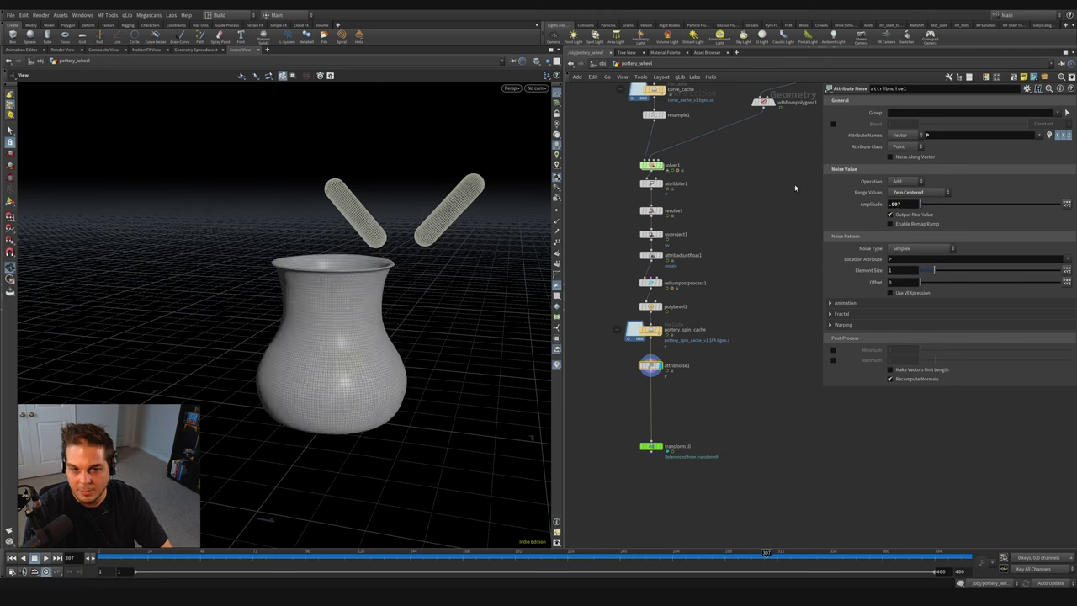
Step: Set the noise pattern's element size to .4
{"action": "left_click_drag", "start_coordinate": [330, 357], "coordinate": [361, 331], "text": "alt"}
{"action": "right_click_drag", "start_coordinate": [361, 332], "coordinate": [426, 308], "text": "alt"}
{"action": "left_click_drag", "start_coordinate": [425, 308], "coordinate": [355, 337], "text": "alt"}
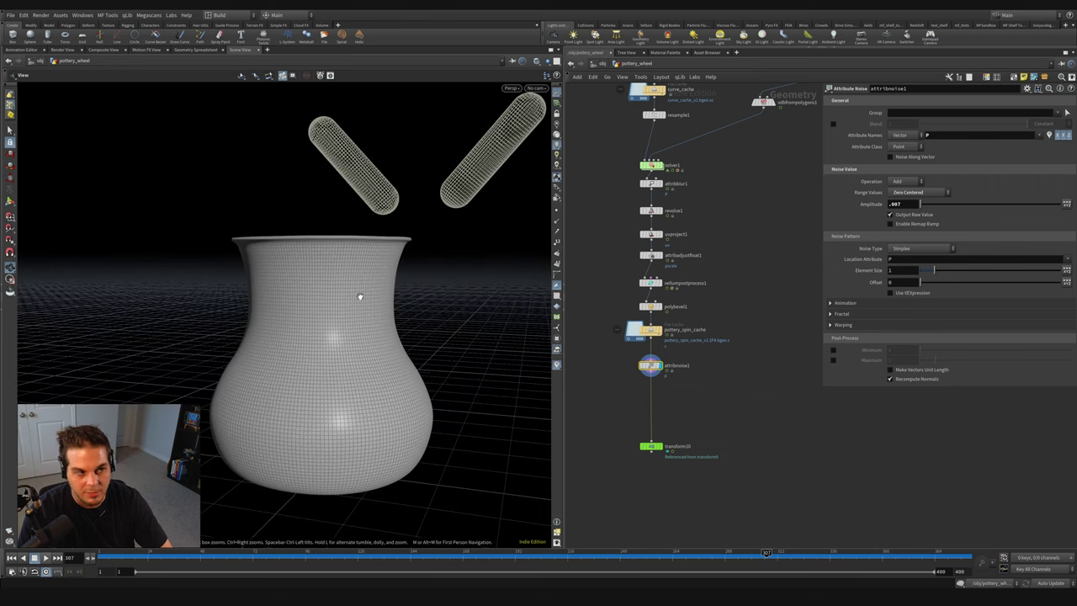
{"action": "left_click_drag", "start_coordinate": [933, 270], "coordinate": [922, 273]}
{"action": "left_click", "coordinate": [909, 272]}
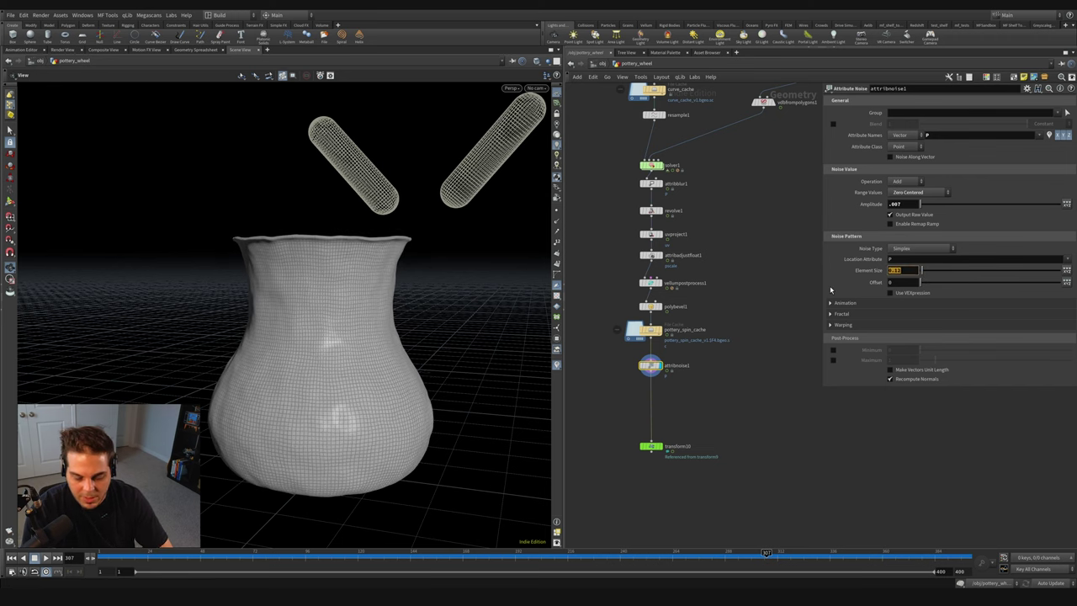
{"action": "type", "text": ".4"}
{"action": "key", "text": "Return"}
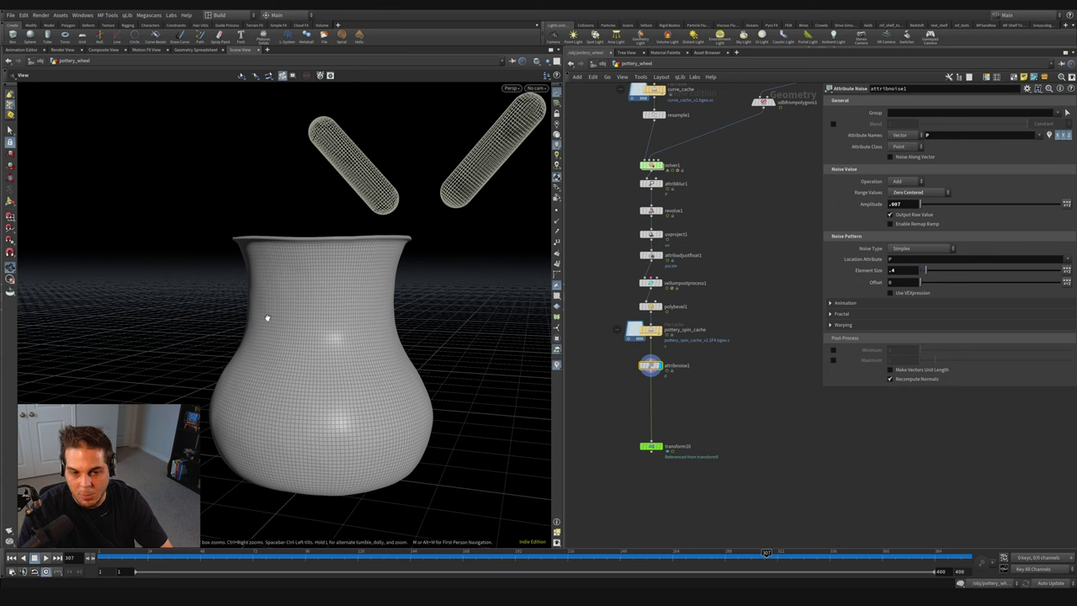
Step: Expose the noise's per-axis element scale and set its Y value to .1 for horizontal ridges on the pot
{"action": "left_click", "coordinate": [1067, 270]}
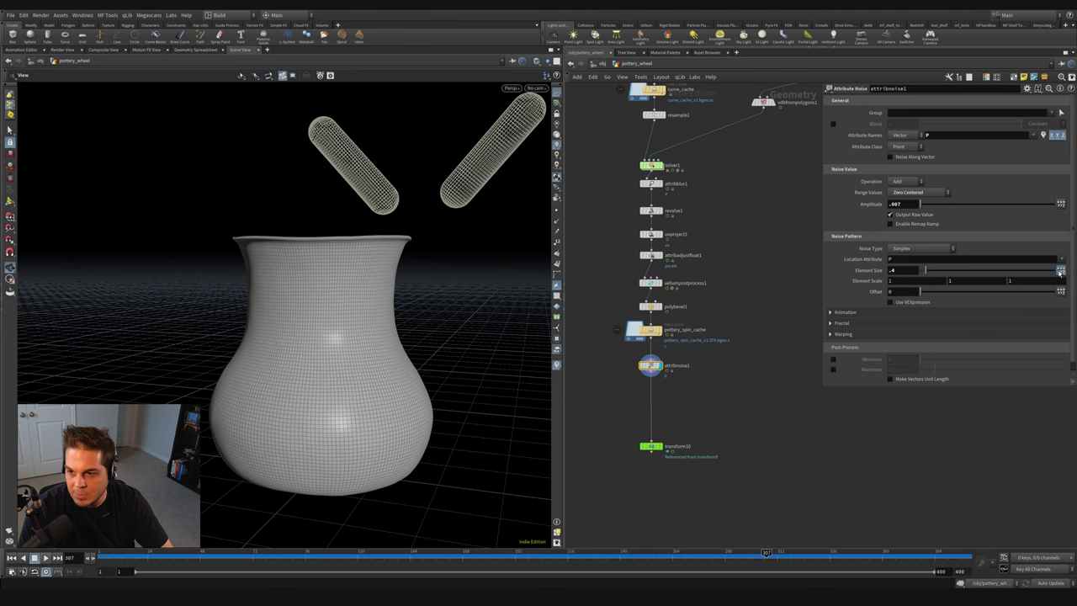
{"action": "double_click", "coordinate": [951, 281]}
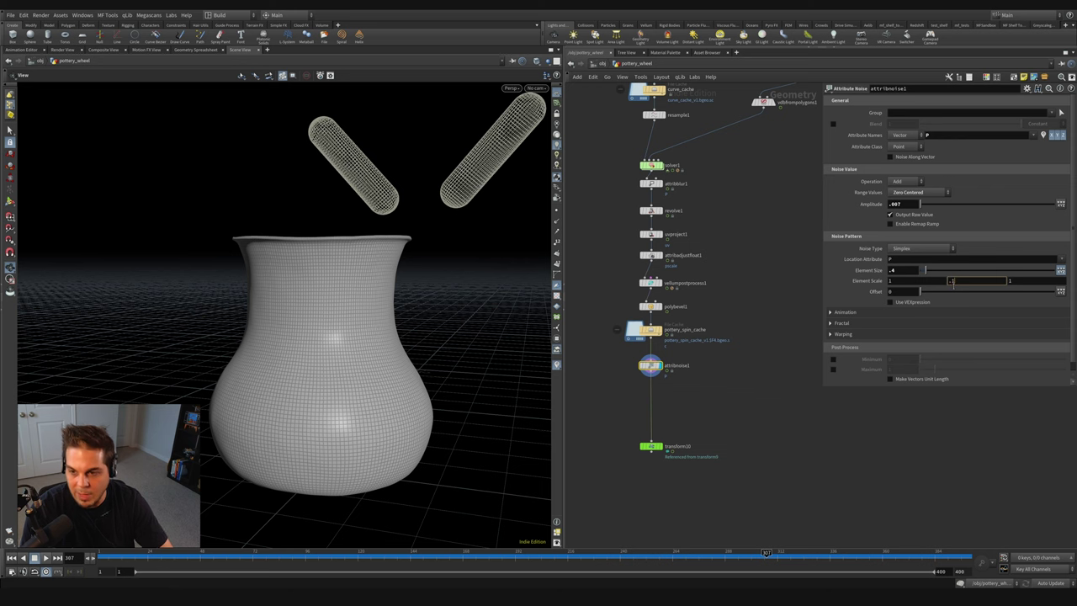
{"action": "type", "text": ".1"}
{"action": "key", "text": "Return"}
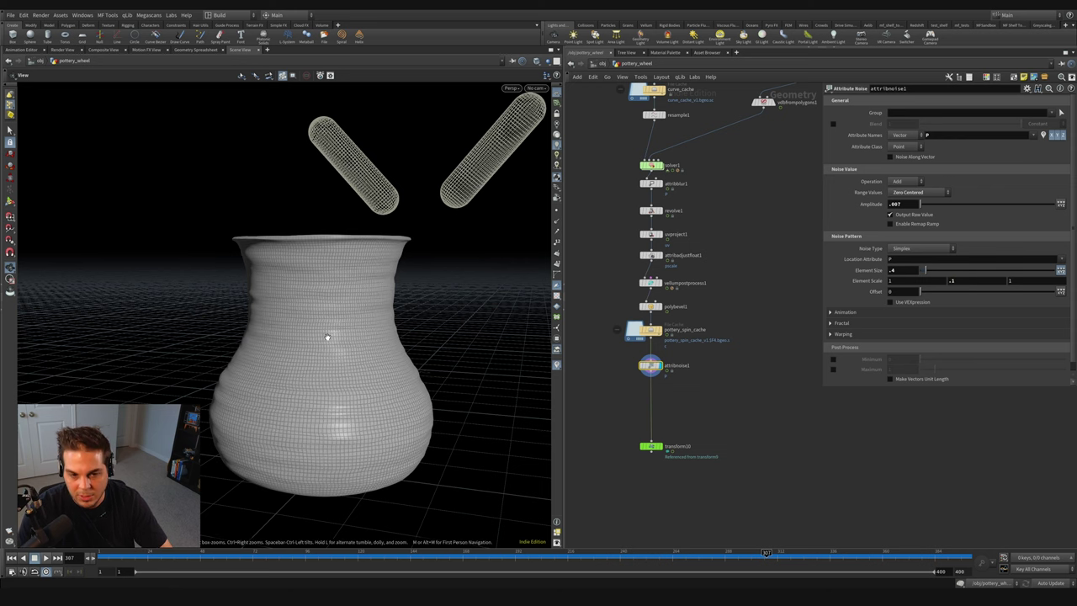
{"action": "left_click_drag", "start_coordinate": [327, 337], "coordinate": [353, 326]}
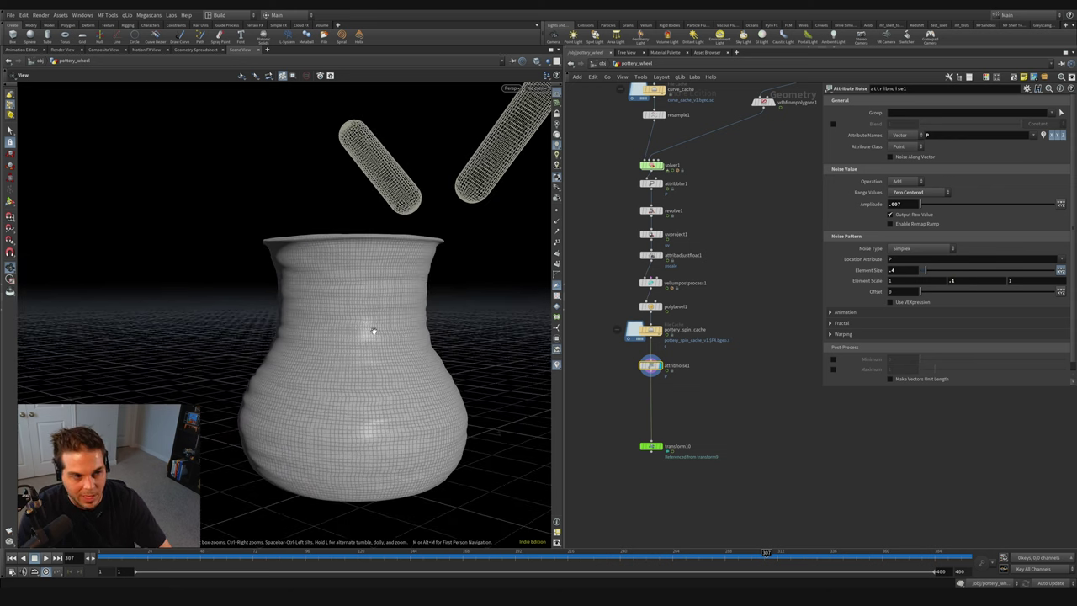
{"action": "left_click_drag", "start_coordinate": [264, 316], "coordinate": [453, 334]}
Step: Change the noise type to Perlin and inspect the ridges on the pot's surface
{"action": "left_click", "coordinate": [922, 248]}
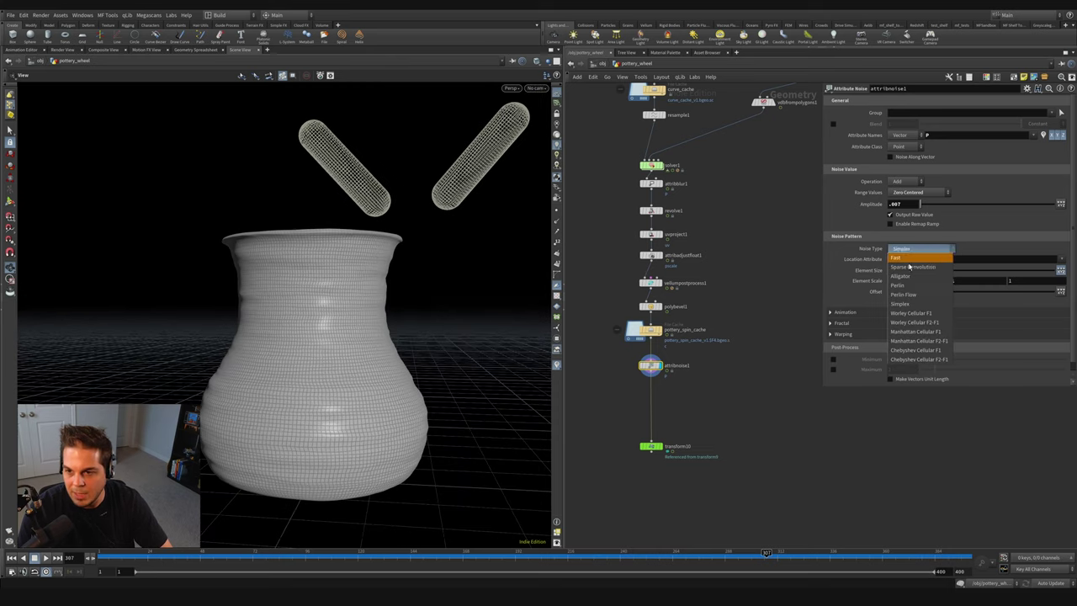
{"action": "left_click", "coordinate": [910, 288]}
{"action": "left_click_drag", "start_coordinate": [252, 379], "coordinate": [732, 341]}
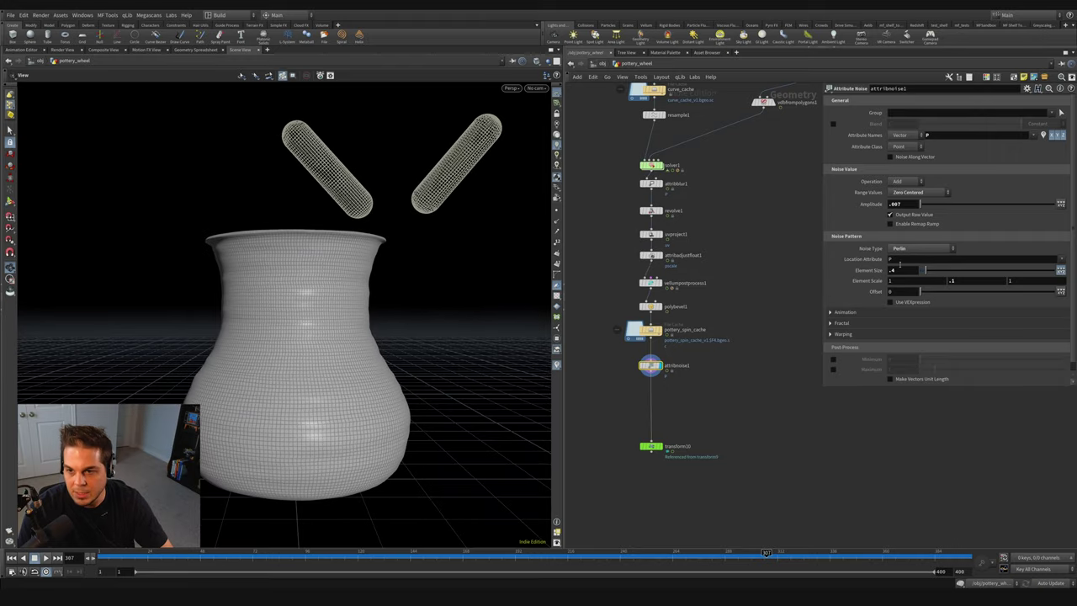
Step: Display transform10 and play back the animation to check the noise on the spinning pot
{"action": "left_click", "coordinate": [646, 448]}
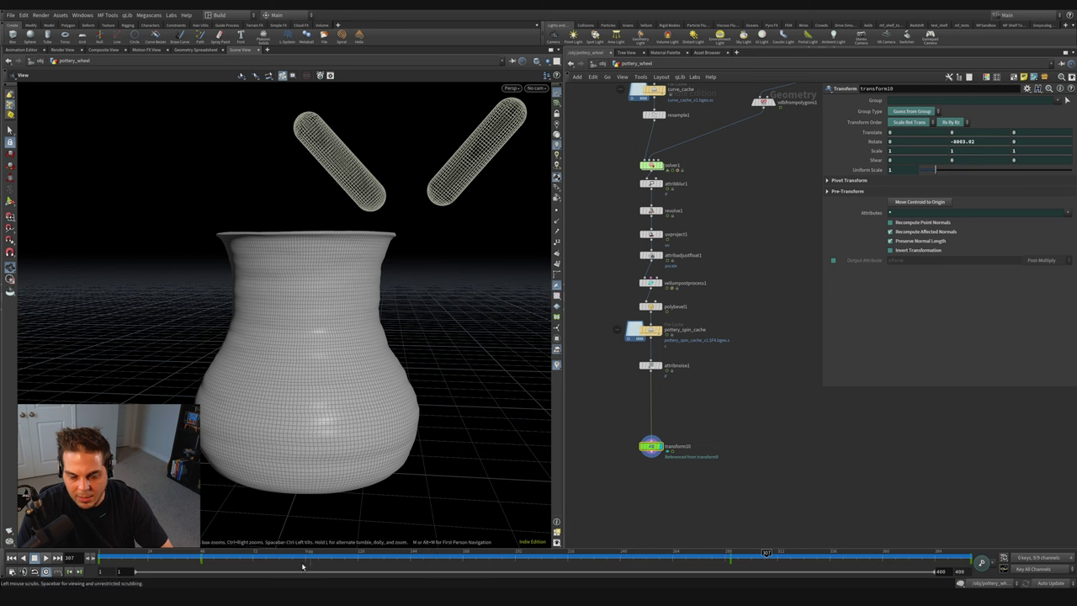
{"action": "key", "text": "Up"}
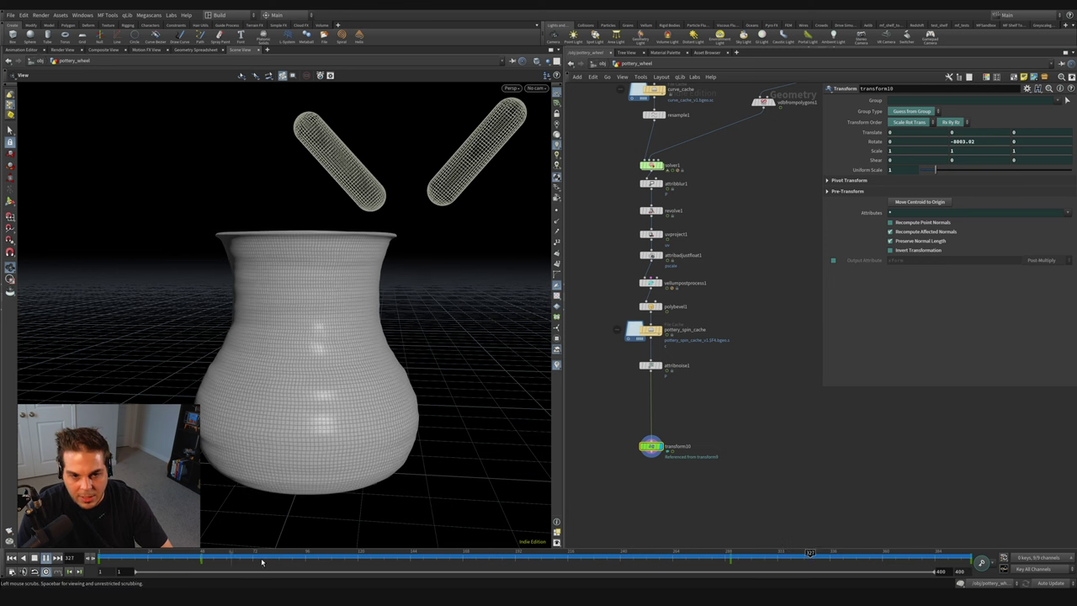
{"action": "left_click", "coordinate": [262, 559]}
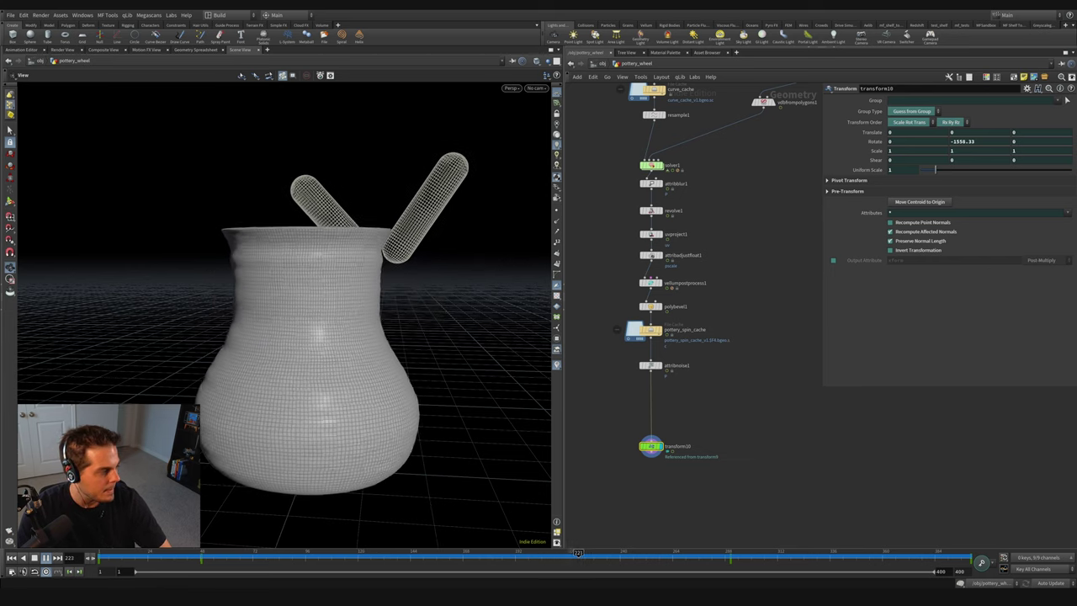
{"action": "left_click", "coordinate": [35, 558]}
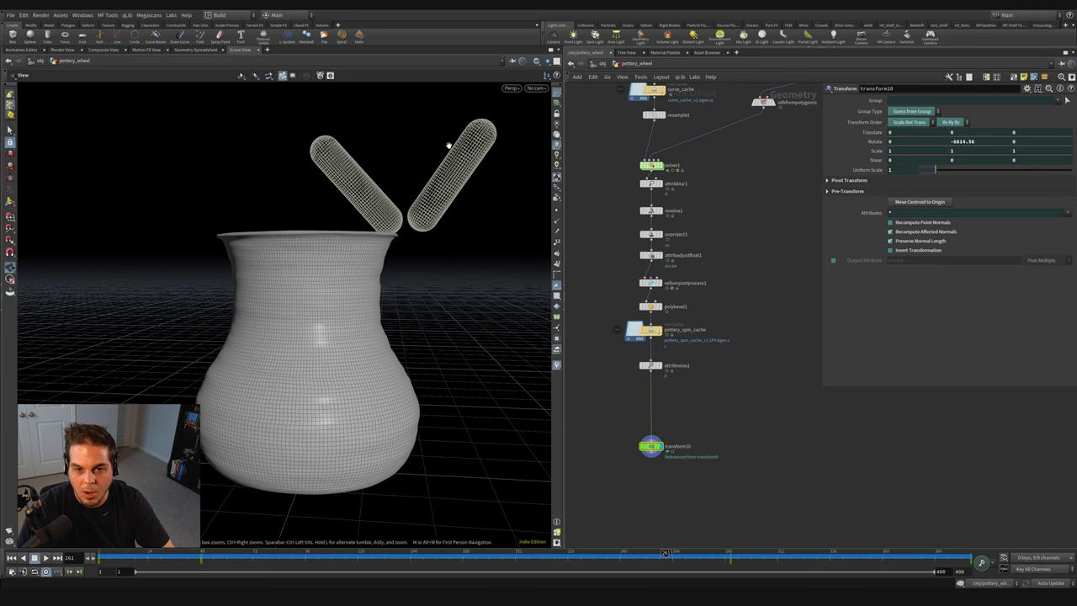
Step: Branch a Blast node off object_merge1, place it beside pottery_spin_cache and display its output
{"action": "key", "text": "h"}
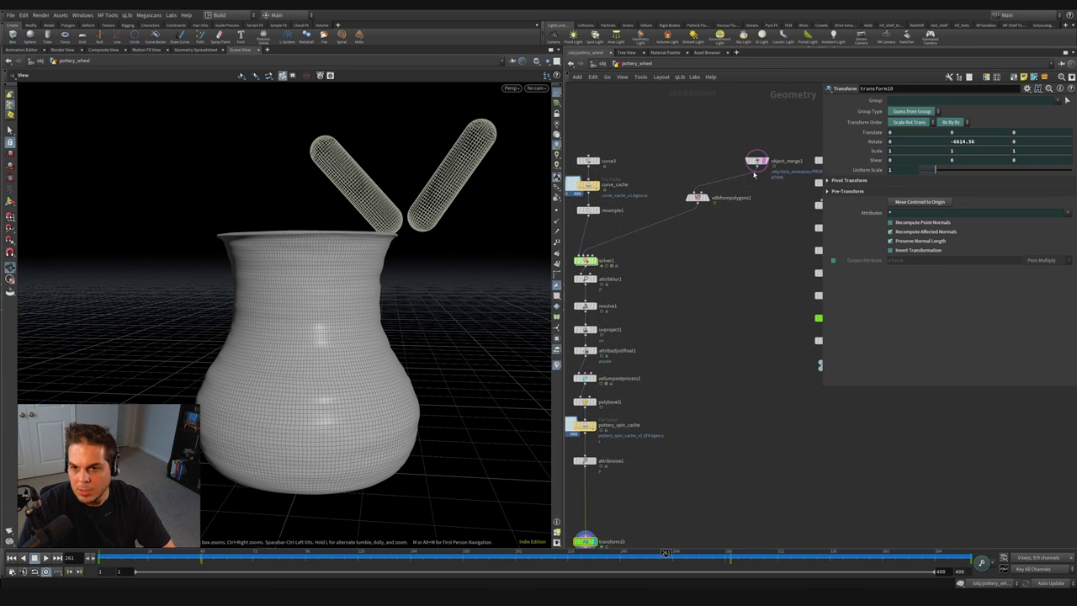
{"action": "middle_click_drag", "start_coordinate": [724, 416], "coordinate": [751, 286]}
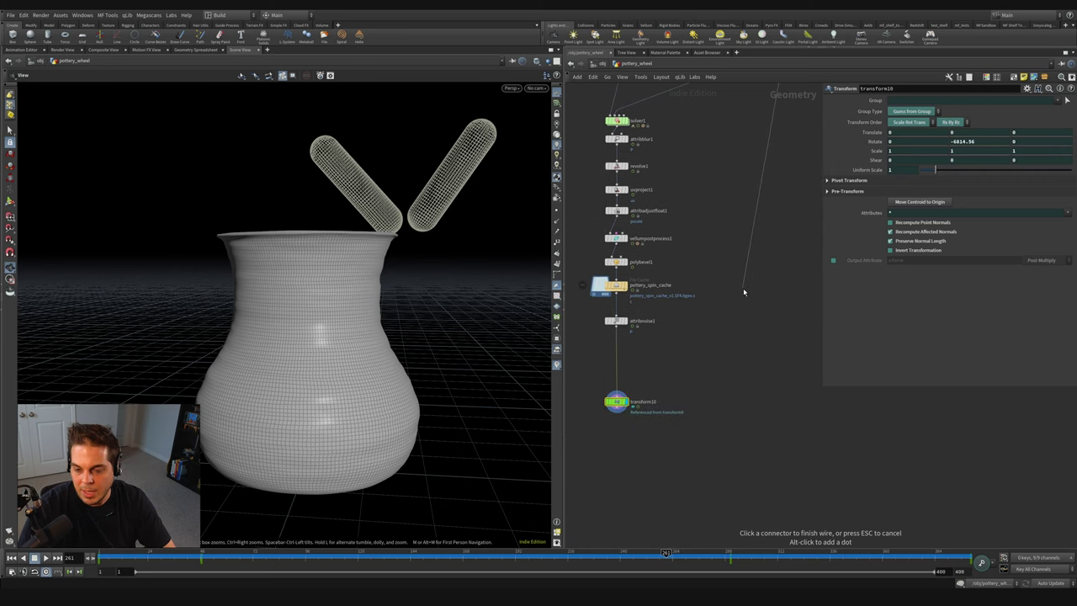
{"action": "key", "text": "Tab"}
{"action": "type", "text": "blast"}
{"action": "key", "text": "Return"}
{"action": "left_click", "coordinate": [730, 295]}
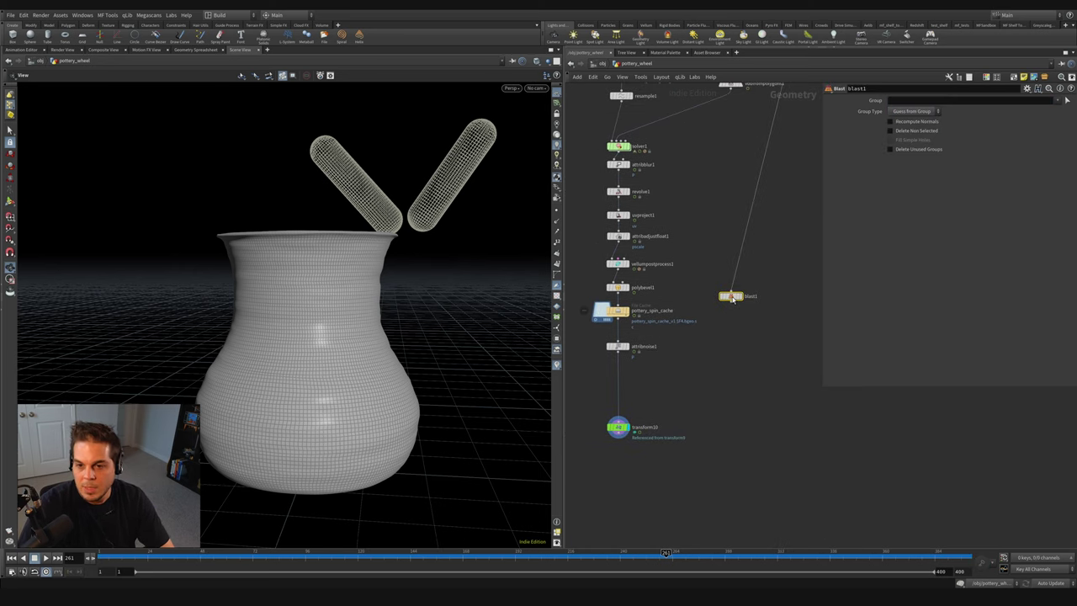
{"action": "left_click", "coordinate": [741, 296]}
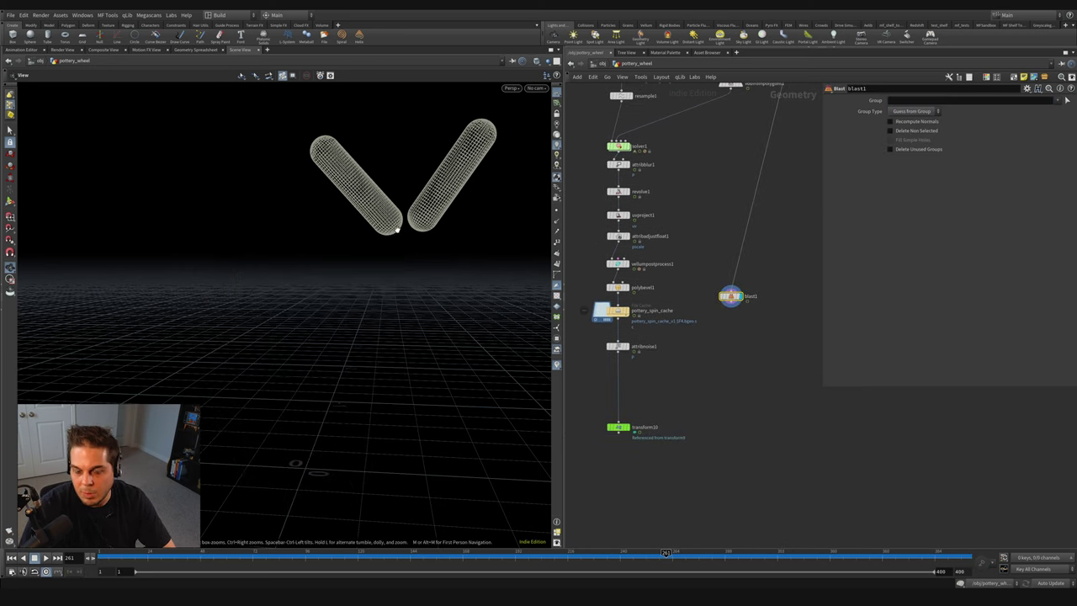
Step: Template attribnoise1 as reference, set the Blast group to inner, and scrub to frame 159 to check the remaining tool
{"action": "left_click_drag", "start_coordinate": [821, 150], "coordinate": [763, 194]}
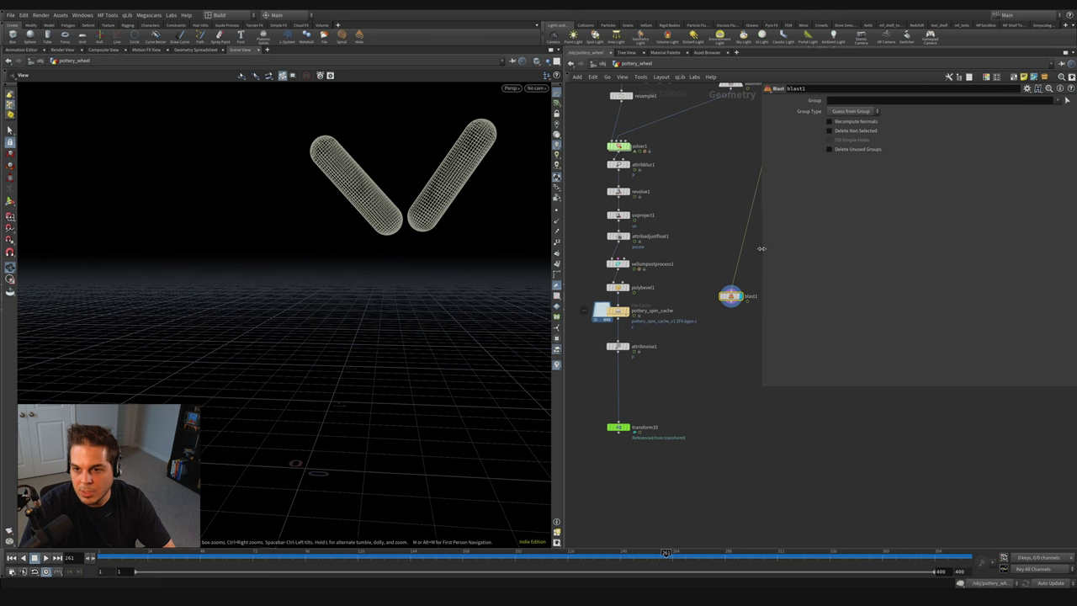
{"action": "left_click_drag", "start_coordinate": [762, 248], "coordinate": [841, 248]}
{"action": "middle_click_drag", "start_coordinate": [805, 113], "coordinate": [784, 223]}
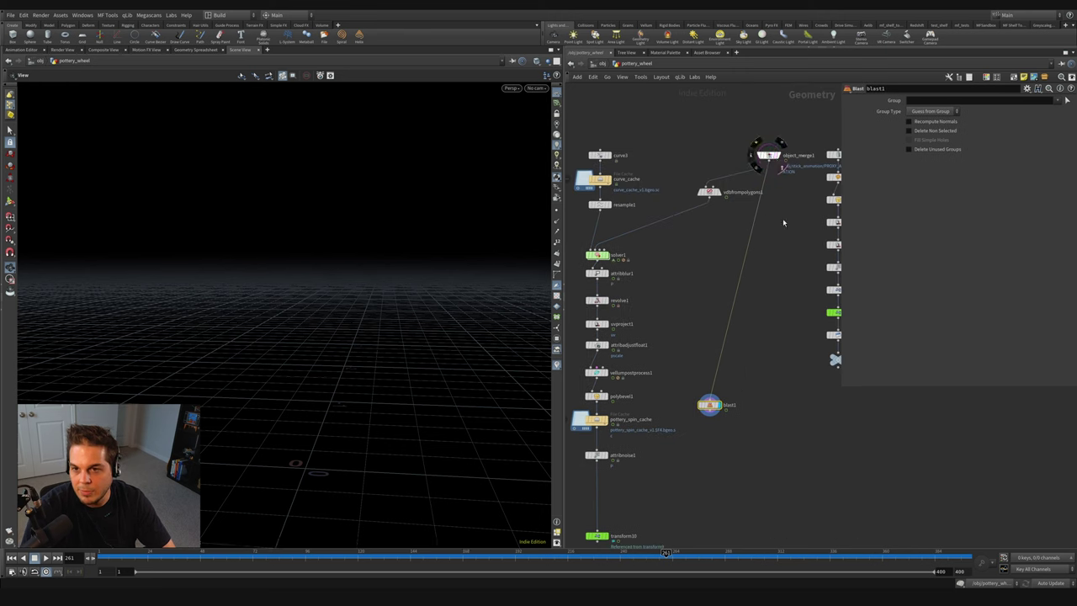
{"action": "middle_click_drag", "start_coordinate": [754, 411], "coordinate": [767, 278]}
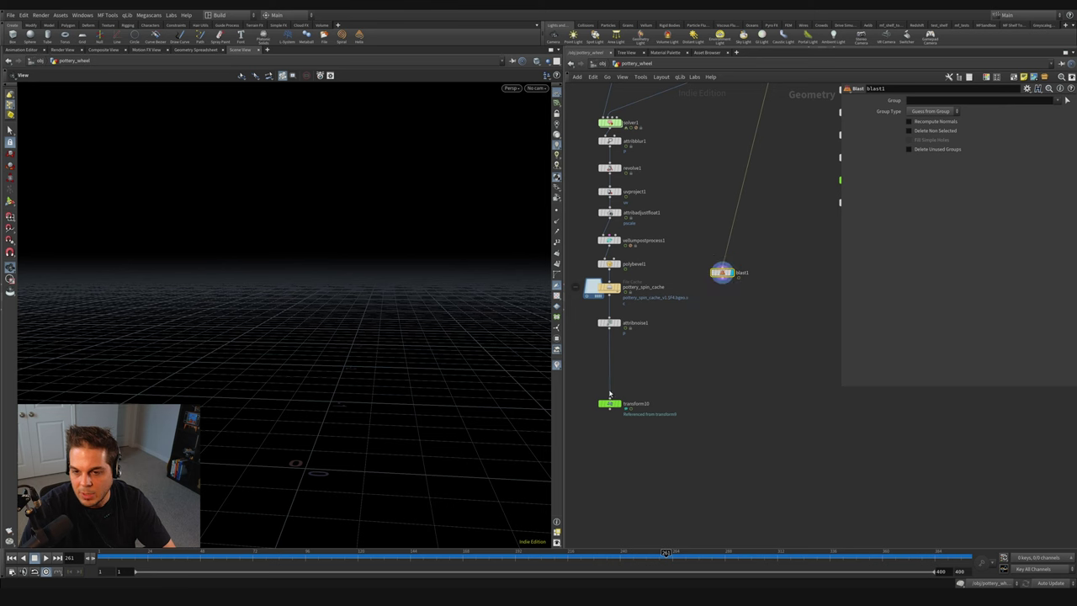
{"action": "left_click", "coordinate": [609, 323]}
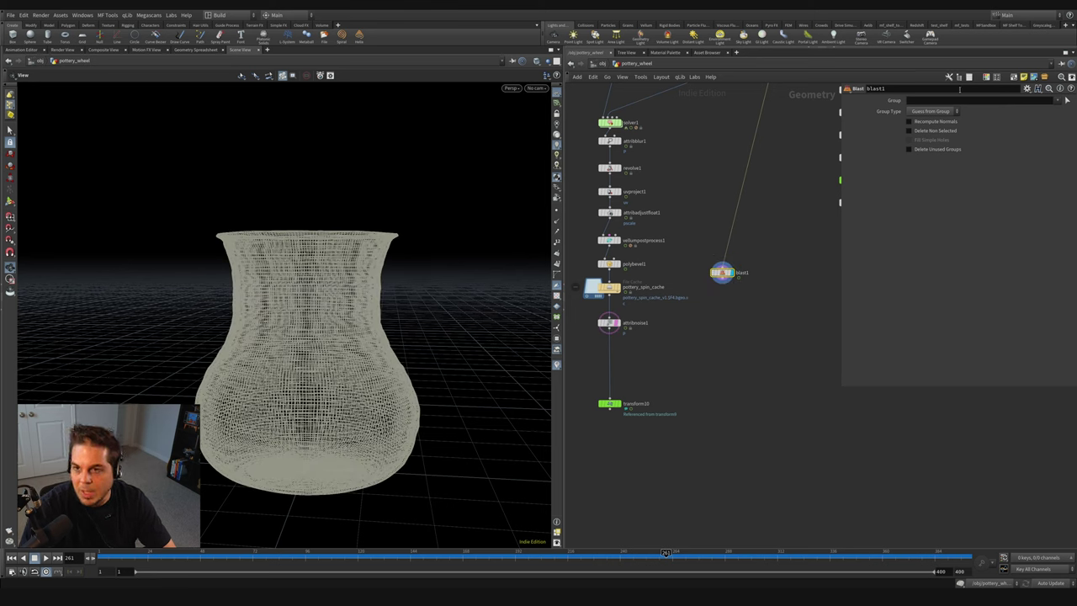
{"action": "left_click", "coordinate": [1058, 101]}
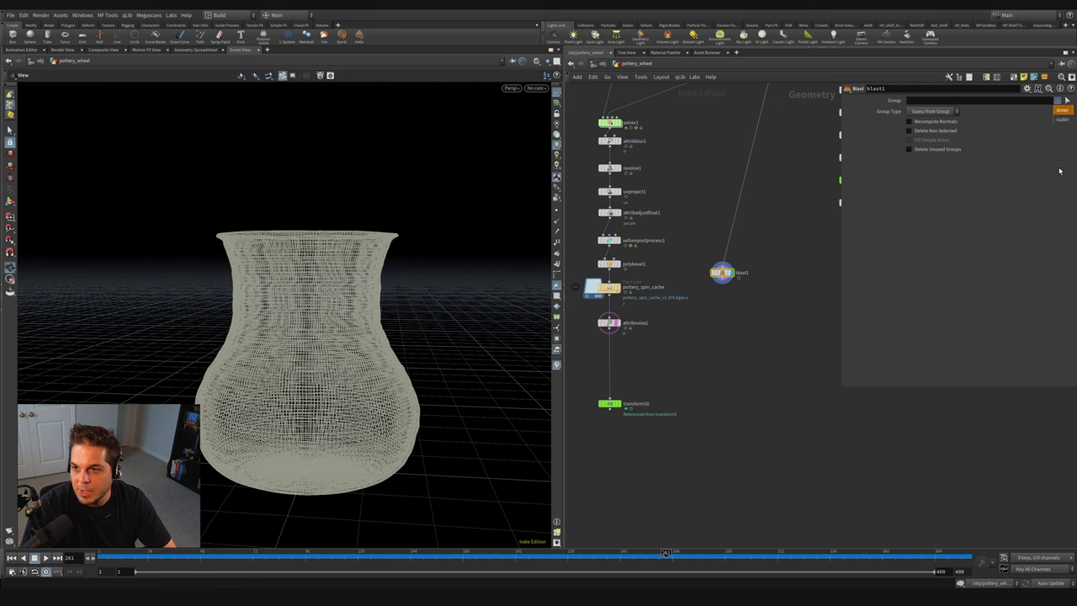
{"action": "left_click", "coordinate": [1061, 118]}
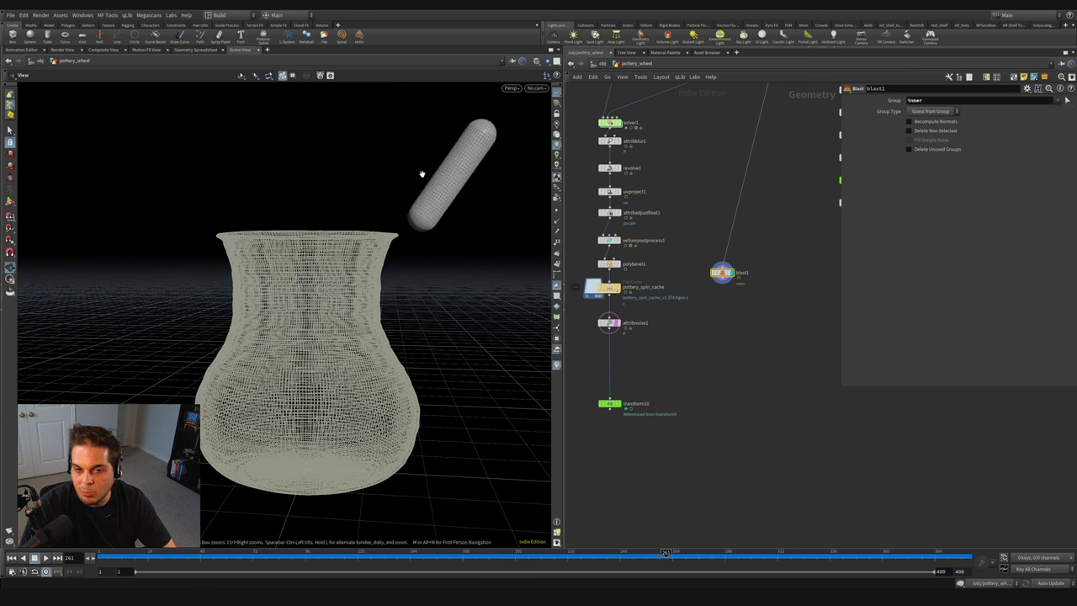
{"action": "left_click_drag", "start_coordinate": [259, 556], "coordinate": [443, 557]}
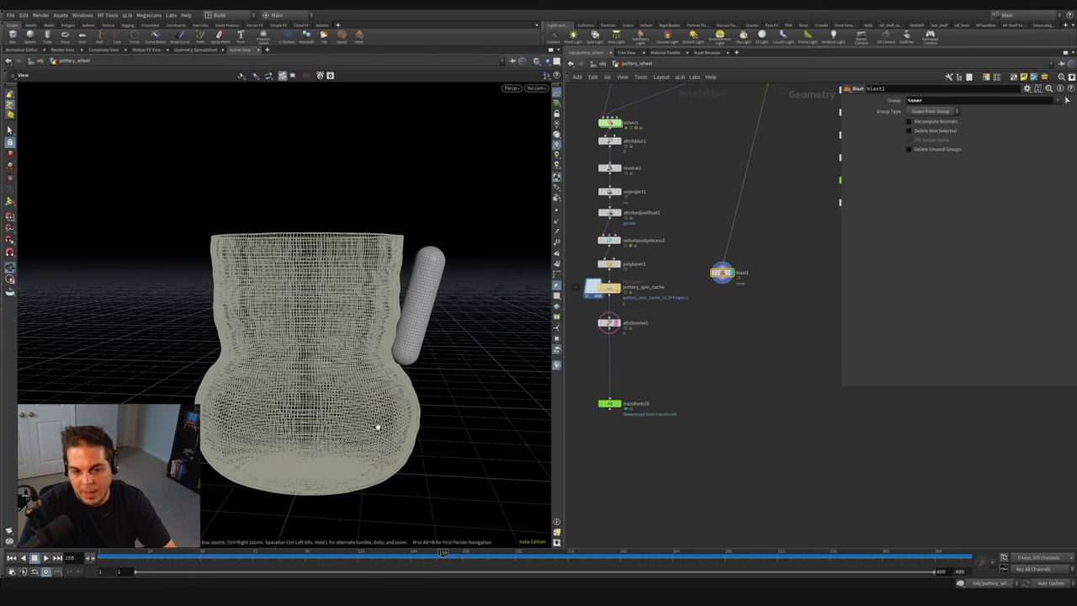
Step: Insert an Attribute Create node between attribnoise1 and transform10, display it, save the scene, and name its attribute mask
{"action": "key", "text": "Tab"}
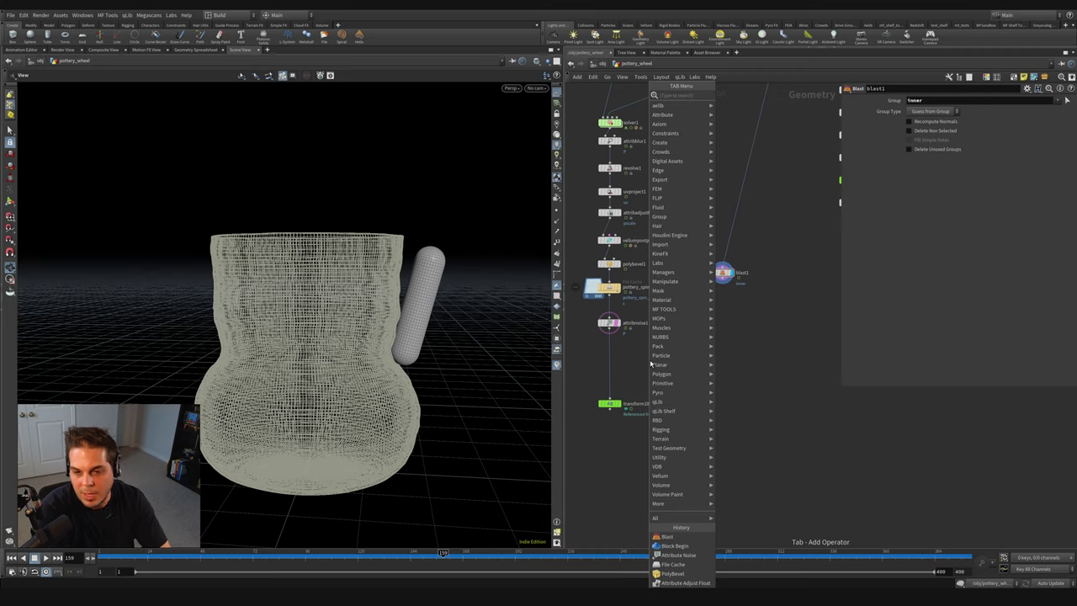
{"action": "left_click", "coordinate": [650, 363]}
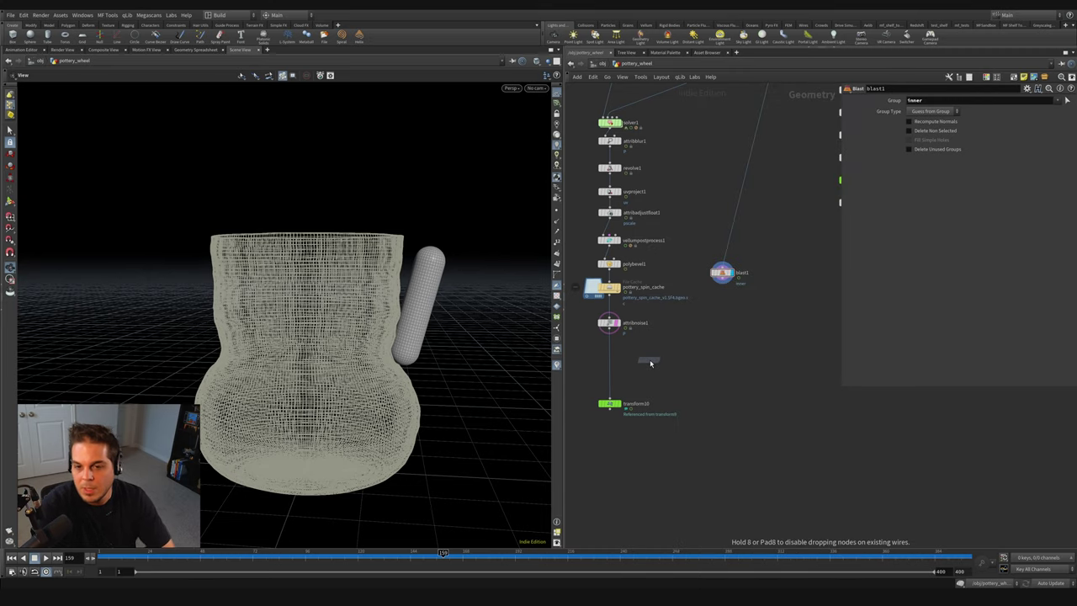
{"action": "left_click", "coordinate": [613, 347]}
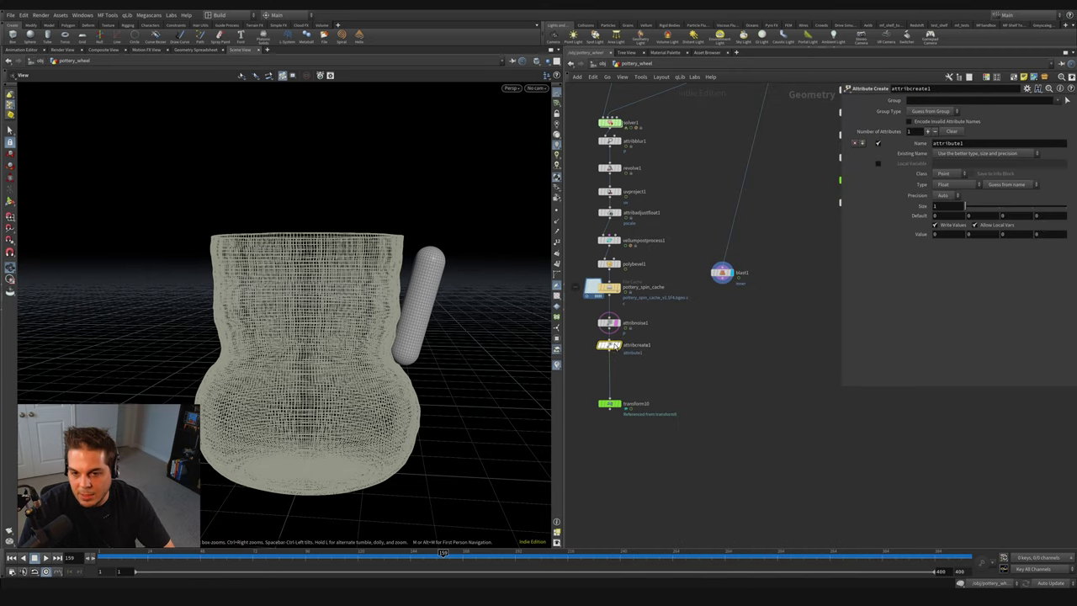
{"action": "left_click", "coordinate": [617, 346]}
{"action": "key", "text": "ctrl+s"}
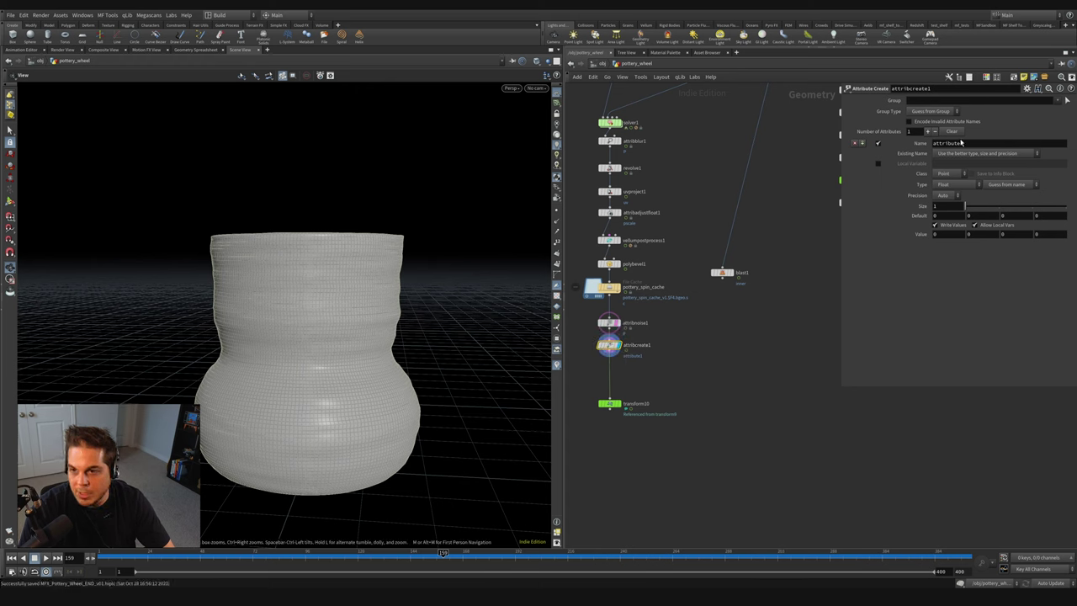
{"action": "double_click", "coordinate": [952, 143]}
{"action": "type", "text": "mask"}
Step: Duplicate the mask node beside the original, connect blast1 into the copy, set its value to 1 and display it
{"action": "double_click", "coordinate": [937, 235]}
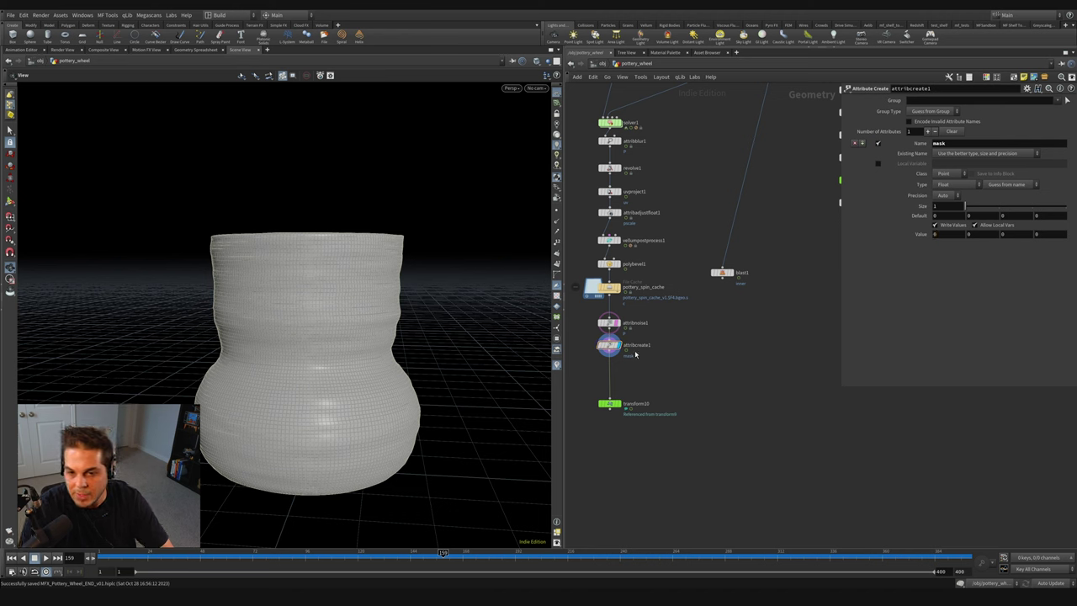
{"action": "left_click_drag", "start_coordinate": [609, 345], "coordinate": [717, 345], "text": "alt"}
{"action": "left_click_drag", "start_coordinate": [722, 278], "coordinate": [717, 338]}
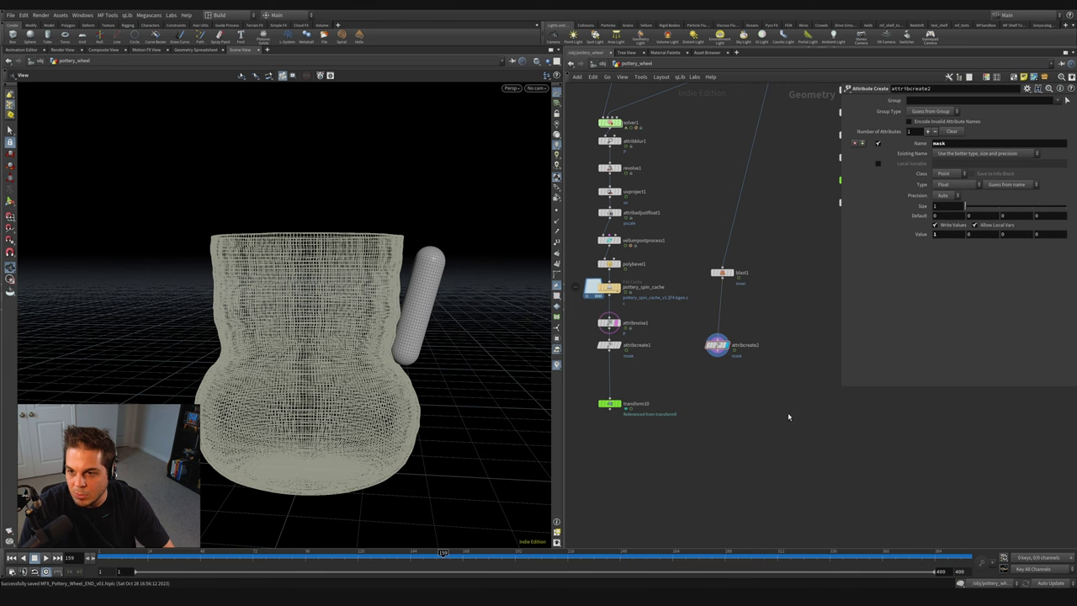
Step: Add an Attribute Transfer node fed by attribcreate1 and attribcreate2, and display its output
{"action": "key", "text": "Tab"}
{"action": "type", "text": "attr"}
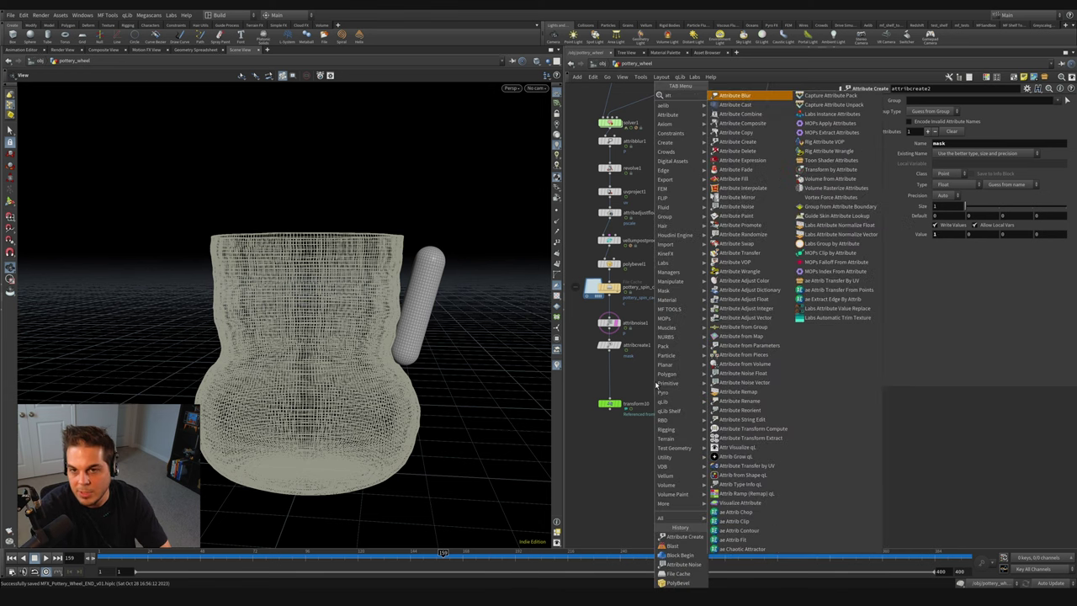
{"action": "key", "text": "Return"}
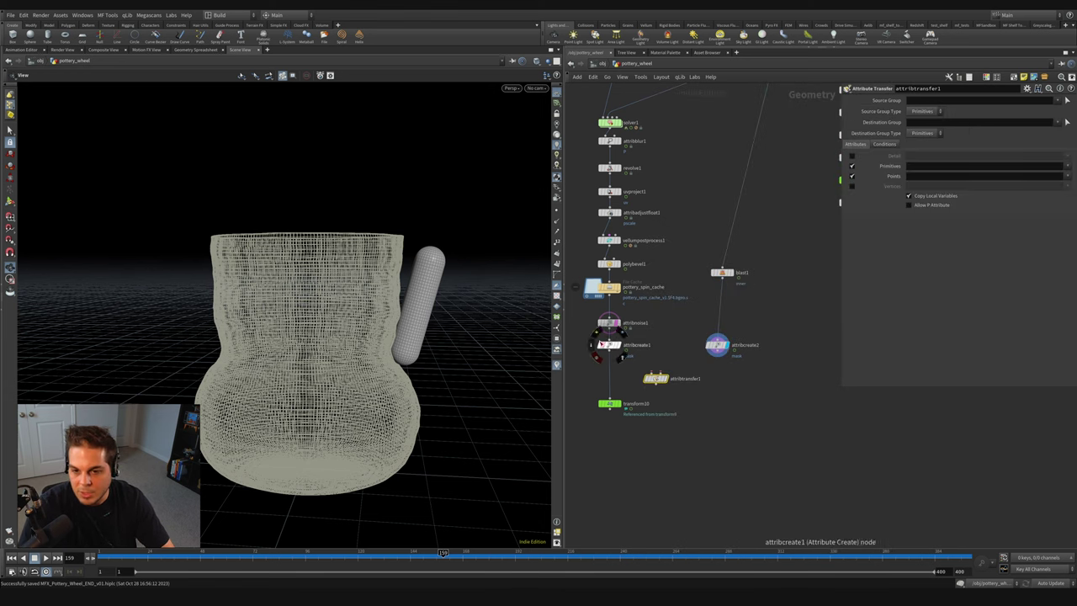
{"action": "left_click_drag", "start_coordinate": [570, 340], "coordinate": [770, 376]}
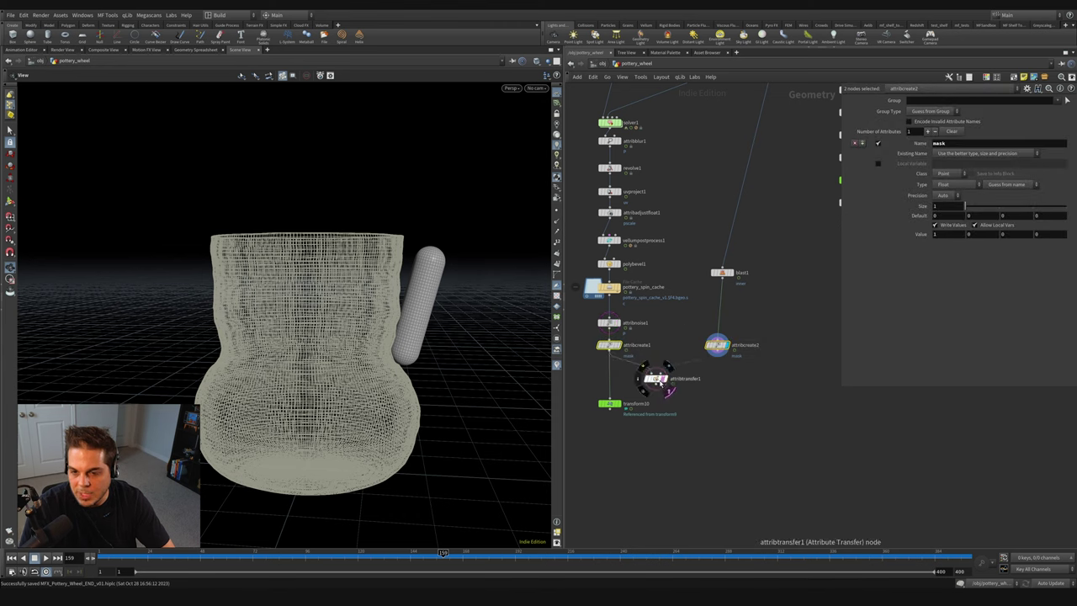
{"action": "left_click", "coordinate": [665, 378]}
{"action": "left_click", "coordinate": [661, 379]}
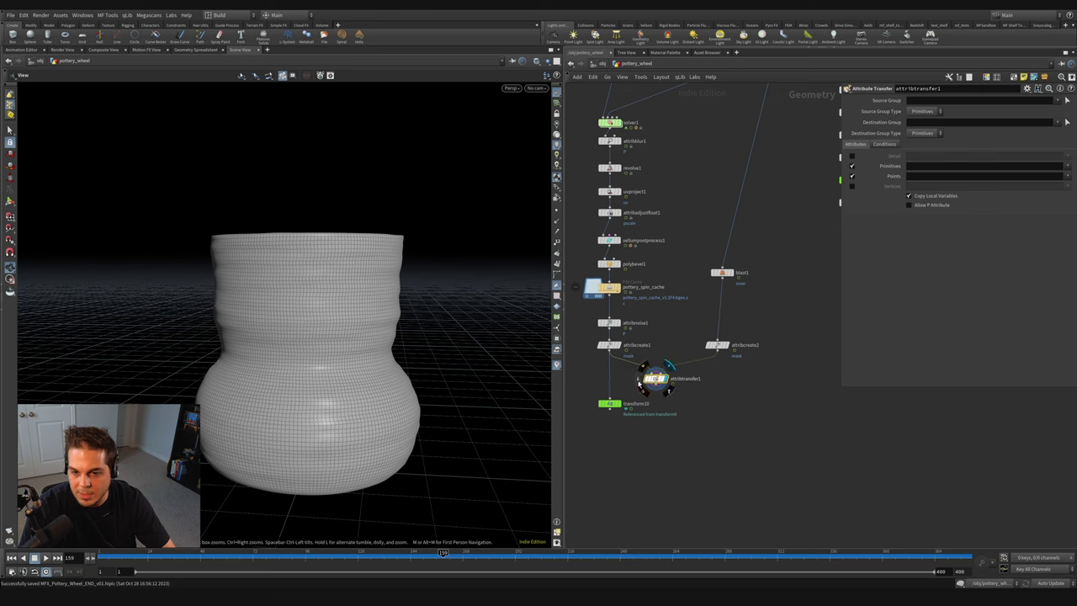
Step: Open attribtransfer1's node information and visualize the mask point attribute on the pot
{"action": "left_click", "coordinate": [640, 383]}
{"action": "left_click", "coordinate": [683, 330]}
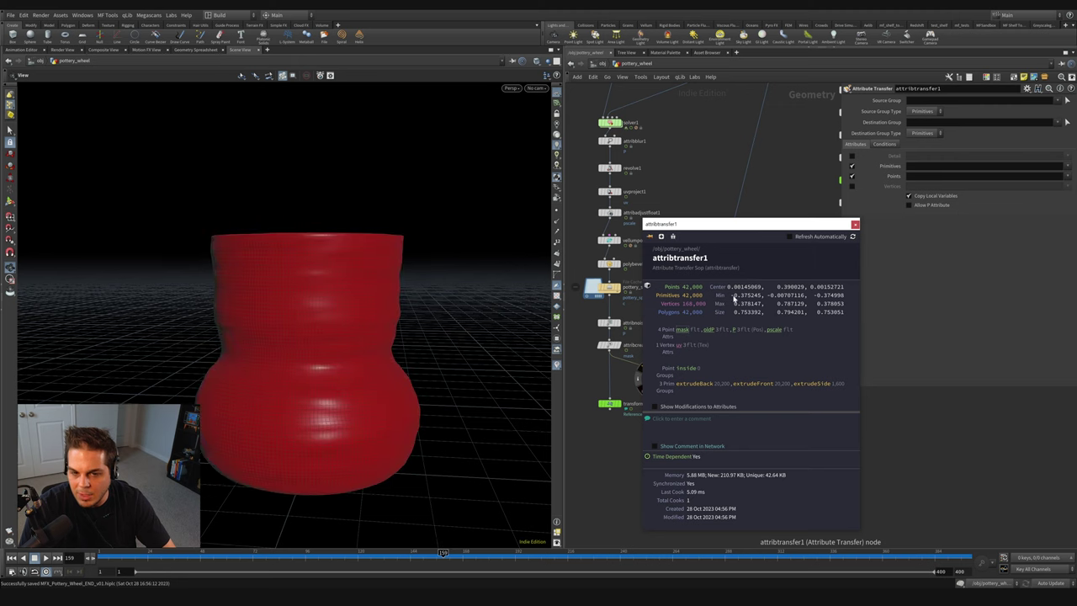
{"action": "left_click_drag", "start_coordinate": [385, 360], "coordinate": [326, 359]}
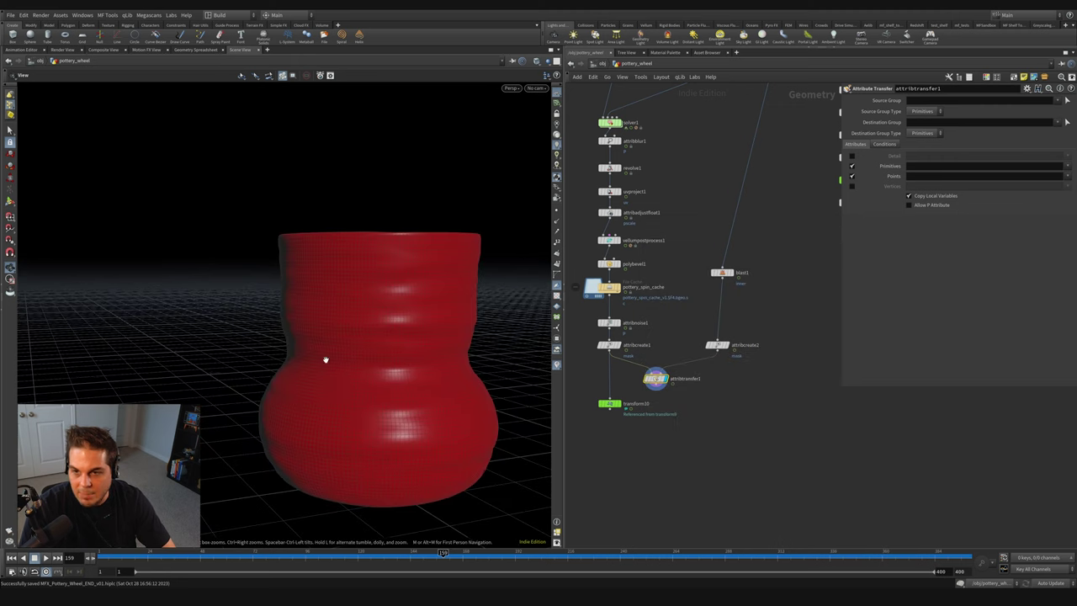
Step: Turn off primitive attribute transfer on attribtransfer1 and limit the transferred point attributes to mask
{"action": "left_click", "coordinate": [851, 166]}
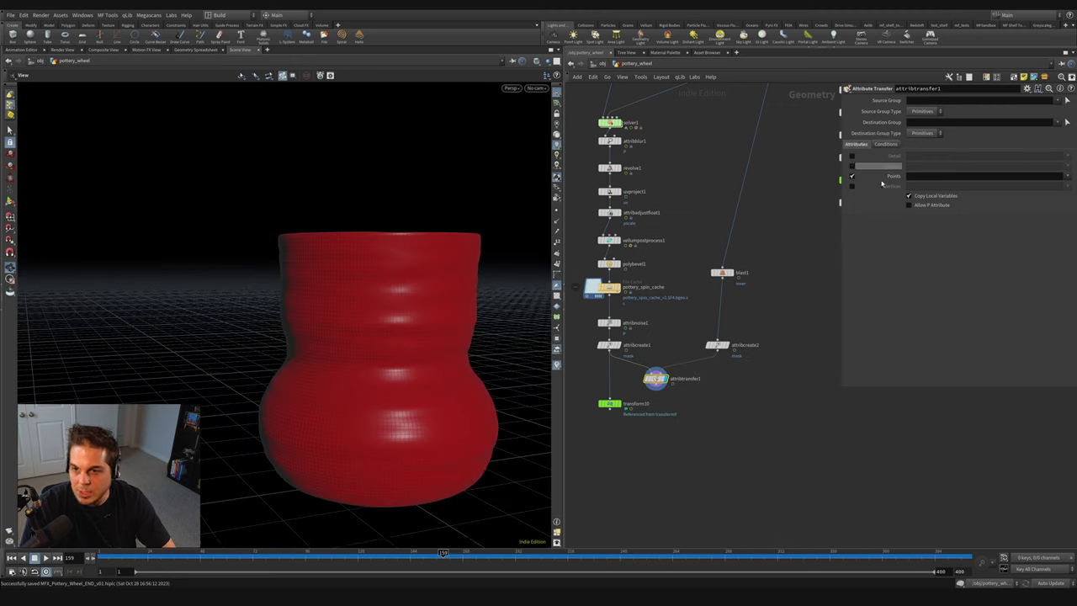
{"action": "left_click", "coordinate": [1069, 180]}
{"action": "left_click", "coordinate": [1056, 183]}
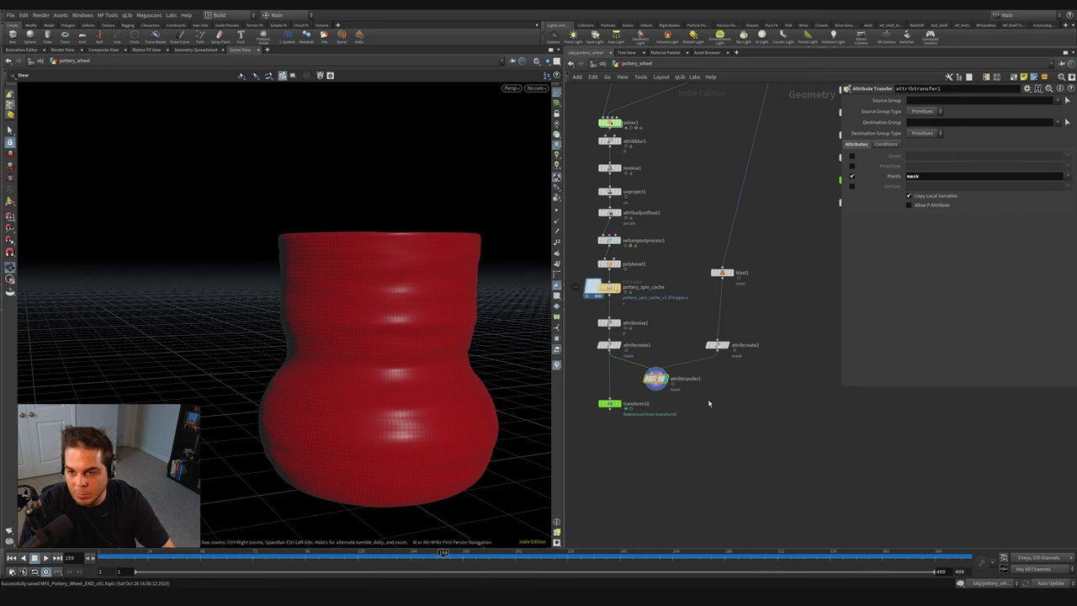
Step: Template blast1 as reference and set the Attribute Transfer's Distance Threshold to .007
{"action": "left_click", "coordinate": [885, 144]}
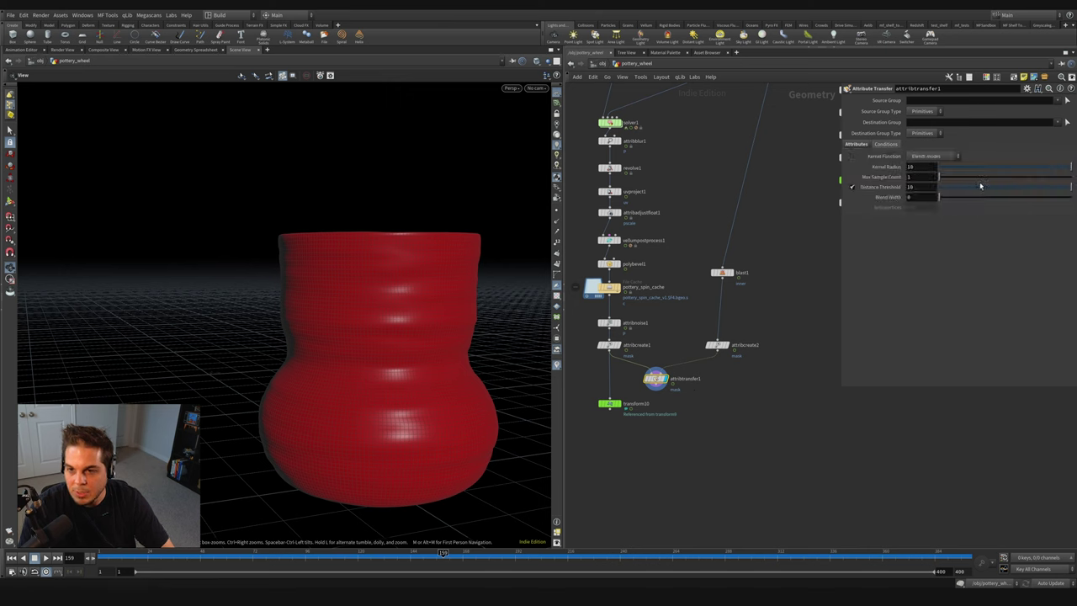
{"action": "mouse_move", "coordinate": [958, 192]}
{"action": "left_mouse_down"}
{"action": "mouse_move", "coordinate": [968, 189]}
{"action": "mouse_move", "coordinate": [941, 189]}
{"action": "left_mouse_up"}
{"action": "middle_click", "coordinate": [917, 187]}
{"action": "middle_click_drag", "start_coordinate": [921, 185], "coordinate": [919, 187]}
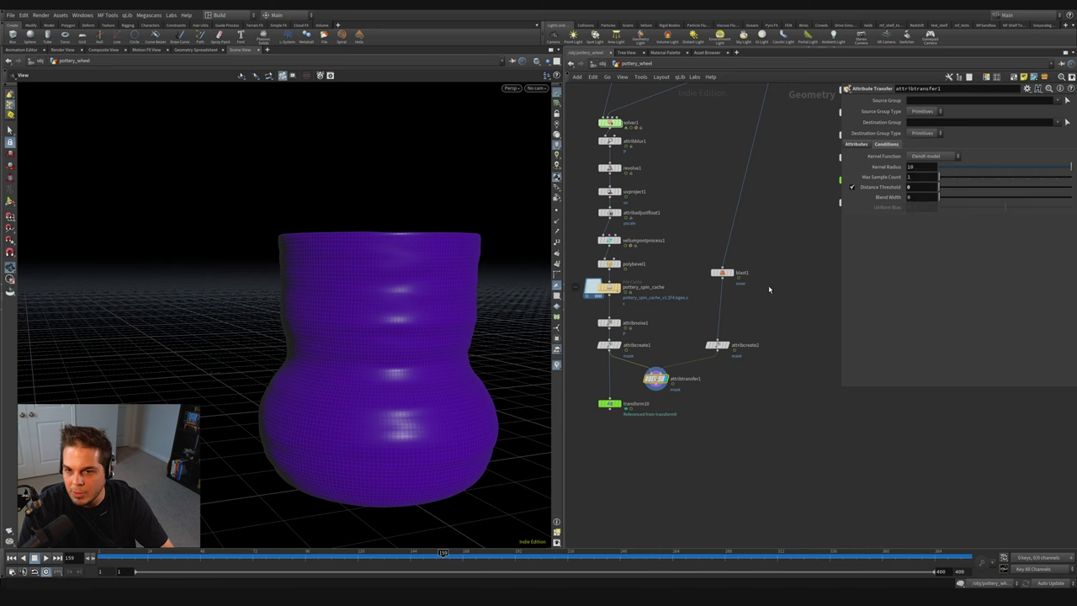
{"action": "left_click", "coordinate": [727, 273]}
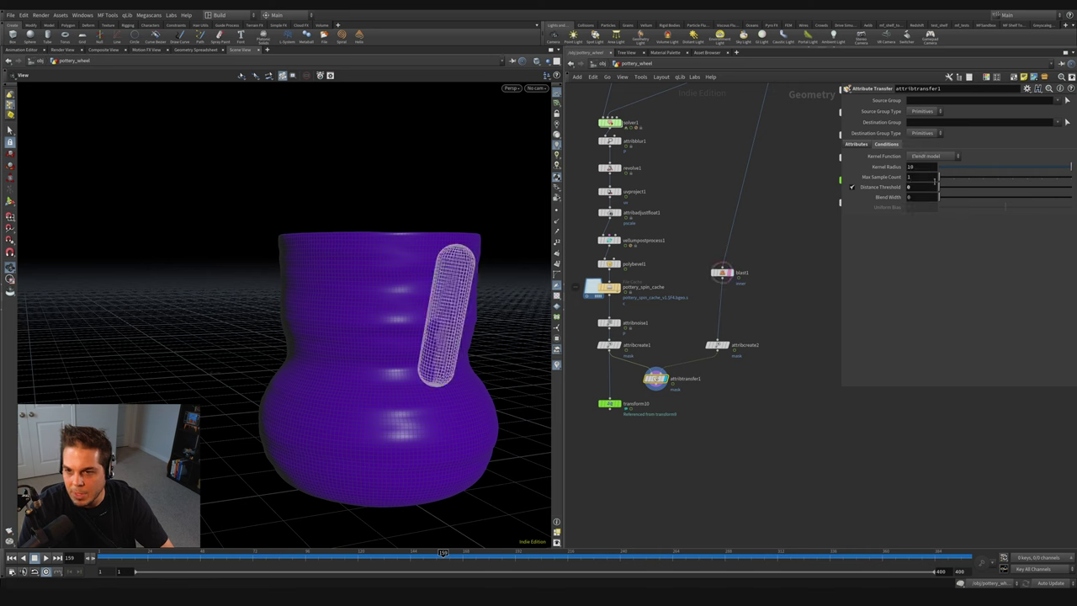
{"action": "mouse_move", "coordinate": [920, 185]}
{"action": "middle_mouse_down"}
{"action": "mouse_move", "coordinate": [919, 220]}
{"action": "mouse_move", "coordinate": [959, 217]}
{"action": "mouse_move", "coordinate": [921, 185]}
{"action": "middle_mouse_up"}
{"action": "double_click", "coordinate": [926, 187]}
{"action": "type", "text": ".007"}
{"action": "key", "text": "Return"}
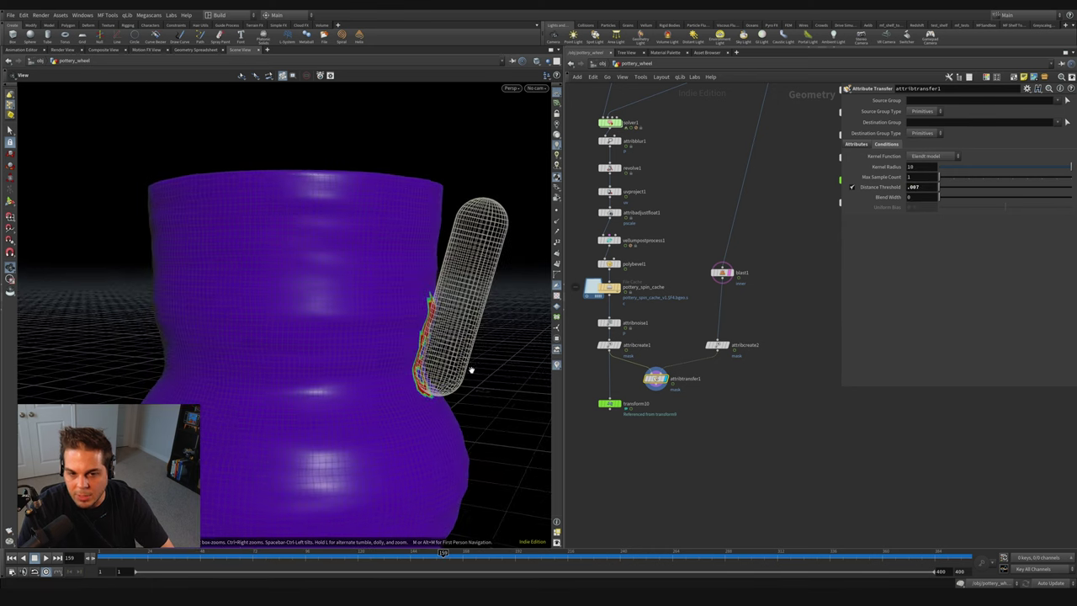
Step: Set the transfer's Blend Width to 0.007 and scrub to frame 142 to check the mask where the tool touches the pot
{"action": "mouse_move", "coordinate": [924, 200]}
{"action": "middle_mouse_down"}
{"action": "mouse_move", "coordinate": [929, 220]}
{"action": "mouse_move", "coordinate": [923, 200]}
{"action": "middle_mouse_up"}
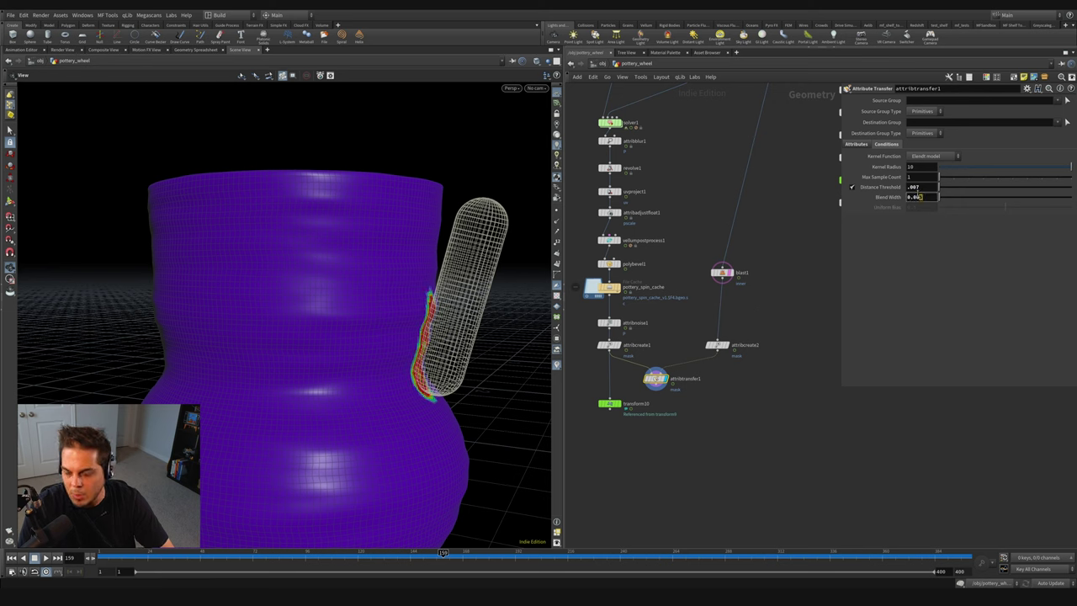
{"action": "type", "text": "7"}
{"action": "key", "text": "Return"}
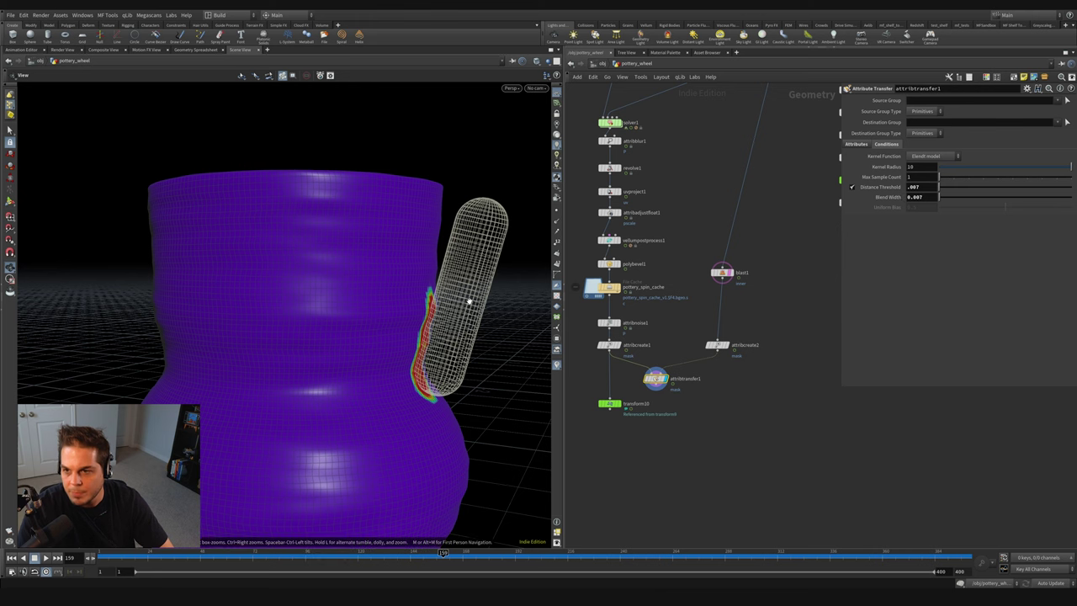
{"action": "left_click_drag", "start_coordinate": [370, 371], "coordinate": [490, 348], "text": "alt"}
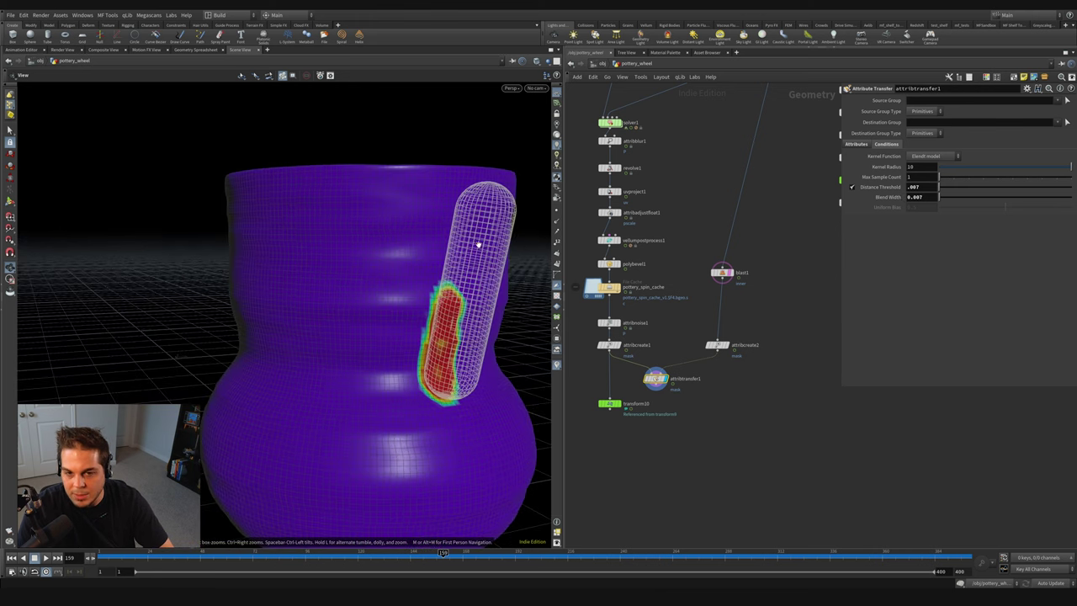
{"action": "left_click_drag", "start_coordinate": [480, 241], "coordinate": [329, 463], "text": "alt"}
{"action": "left_click", "coordinate": [530, 552]}
{"action": "left_click_drag", "start_coordinate": [530, 552], "coordinate": [406, 552]}
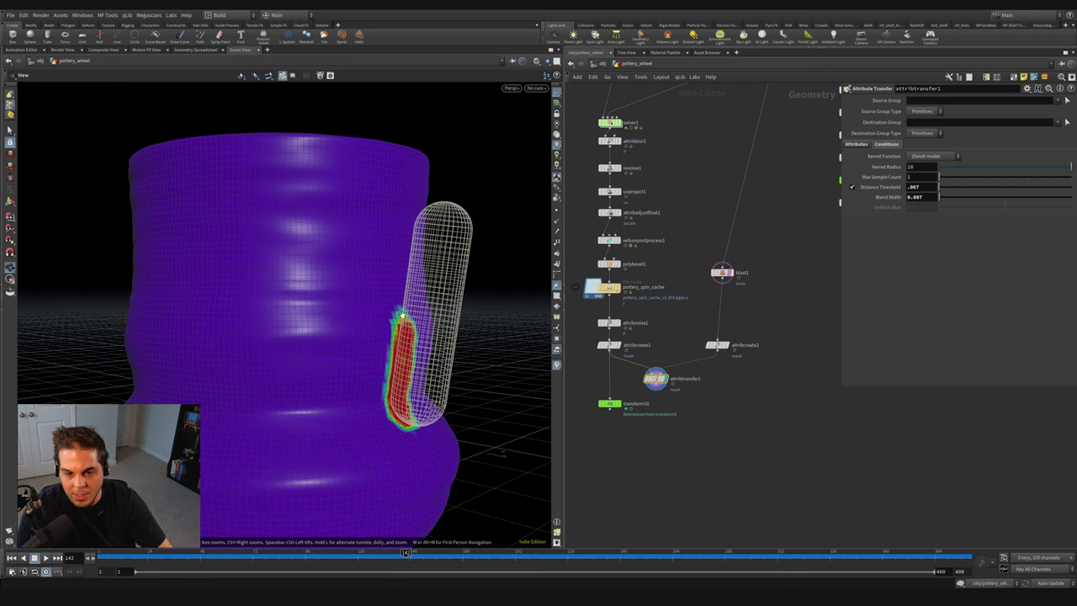
Step: Move transform10 further down and add a Solver node connected beneath attribtransfer1
{"action": "left_click_drag", "start_coordinate": [609, 404], "coordinate": [609, 451]}
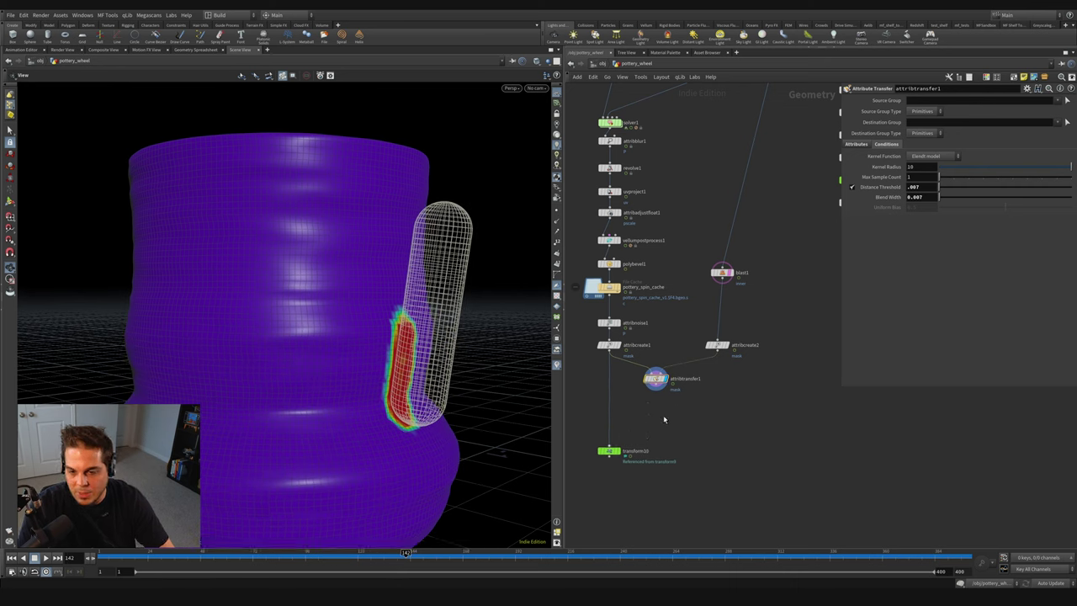
{"action": "key", "text": "Tab"}
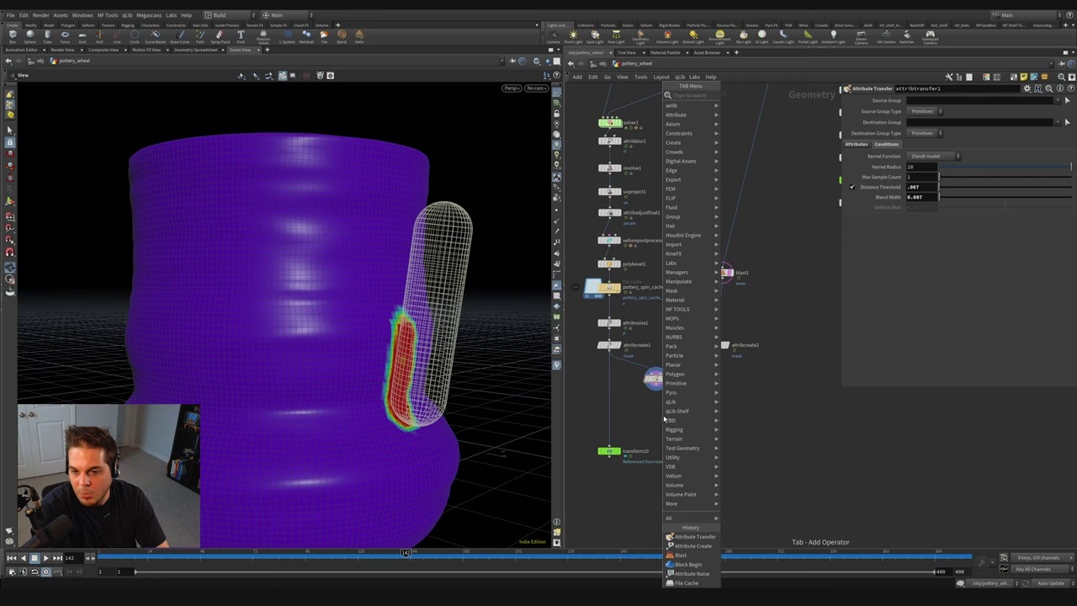
{"action": "type", "text": "solver"}
{"action": "key", "text": "Return"}
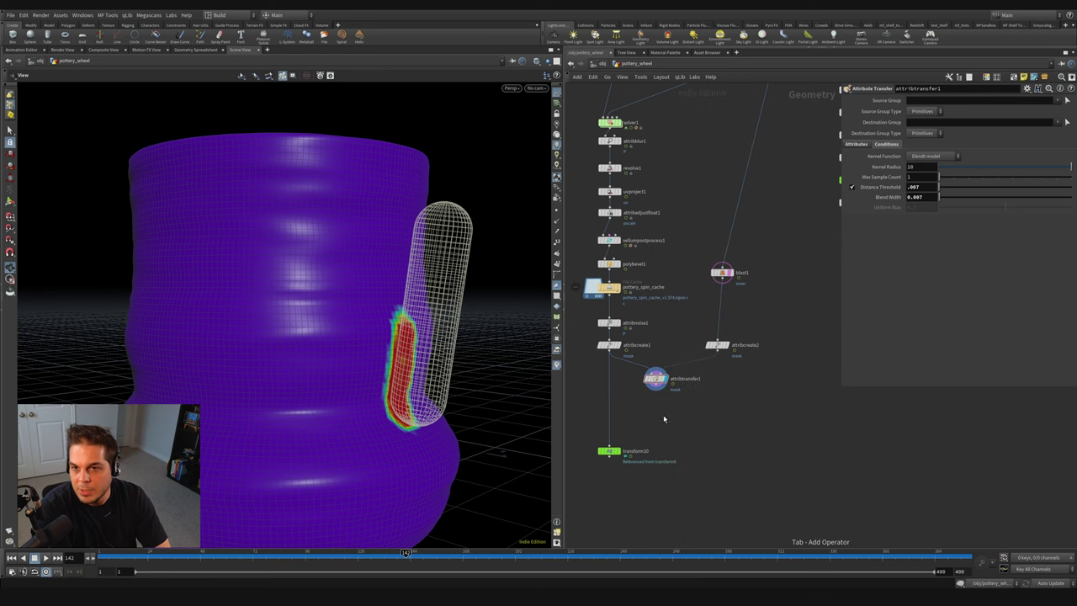
{"action": "left_click", "coordinate": [664, 413]}
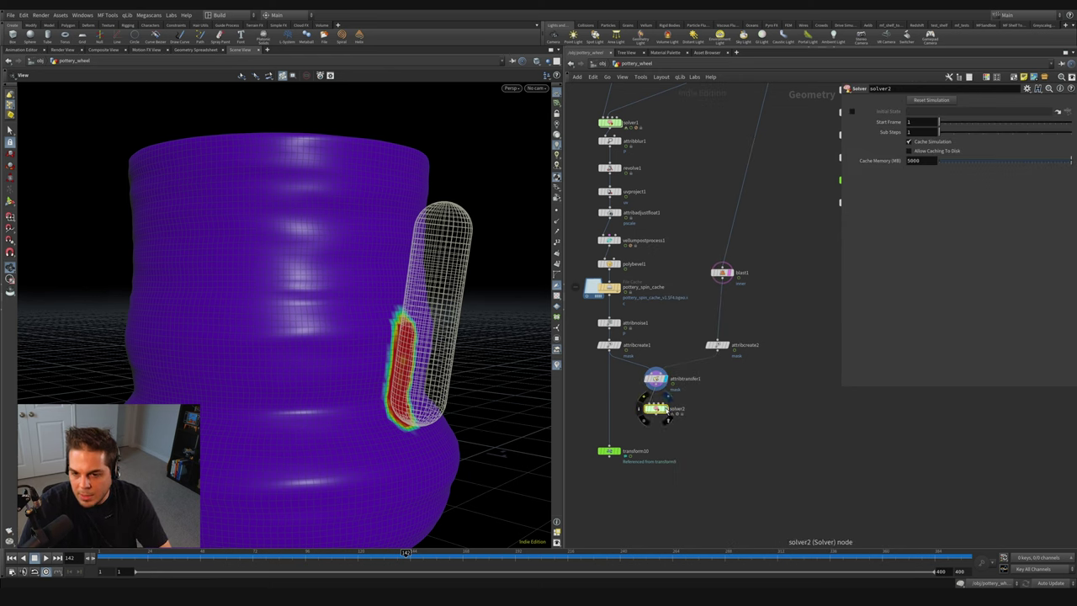
Step: Go inside solver2 and place an Attribute Wrangle node below Input_1
{"action": "double_click", "coordinate": [657, 409]}
{"action": "key", "text": "l"}
{"action": "key", "text": "Tab"}
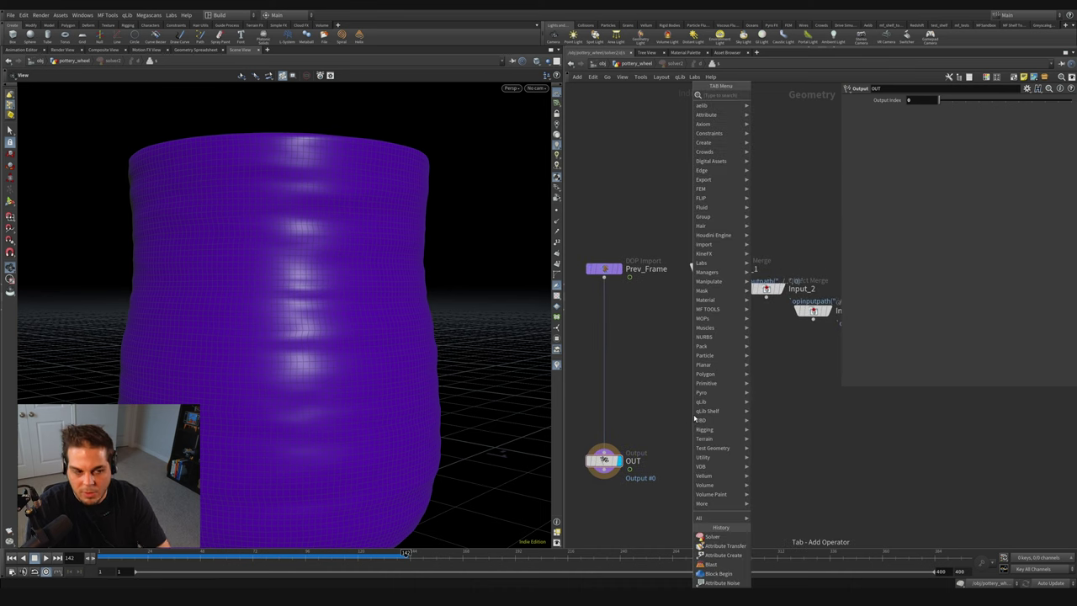
{"action": "type", "text": "wrangle"}
{"action": "key", "text": "Return"}
{"action": "left_click", "coordinate": [705, 404]}
Step: Wire Input_1 and Prev_Frame into the wrangle's first and second inputs, and its output into OUT
{"action": "left_click_drag", "start_coordinate": [708, 277], "coordinate": [697, 392]}
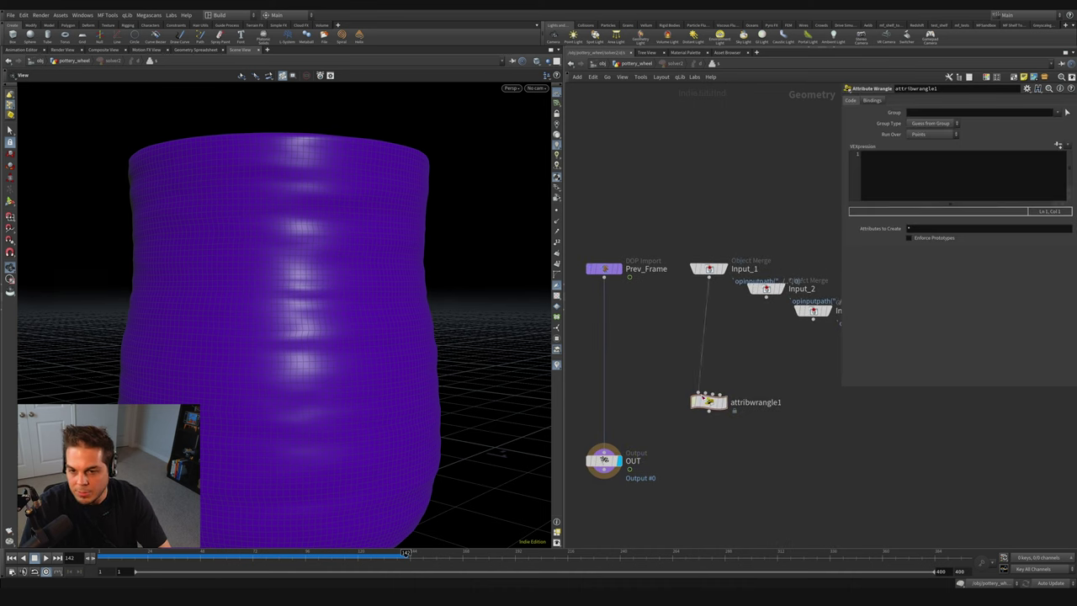
{"action": "left_click_drag", "start_coordinate": [630, 277], "coordinate": [702, 392]}
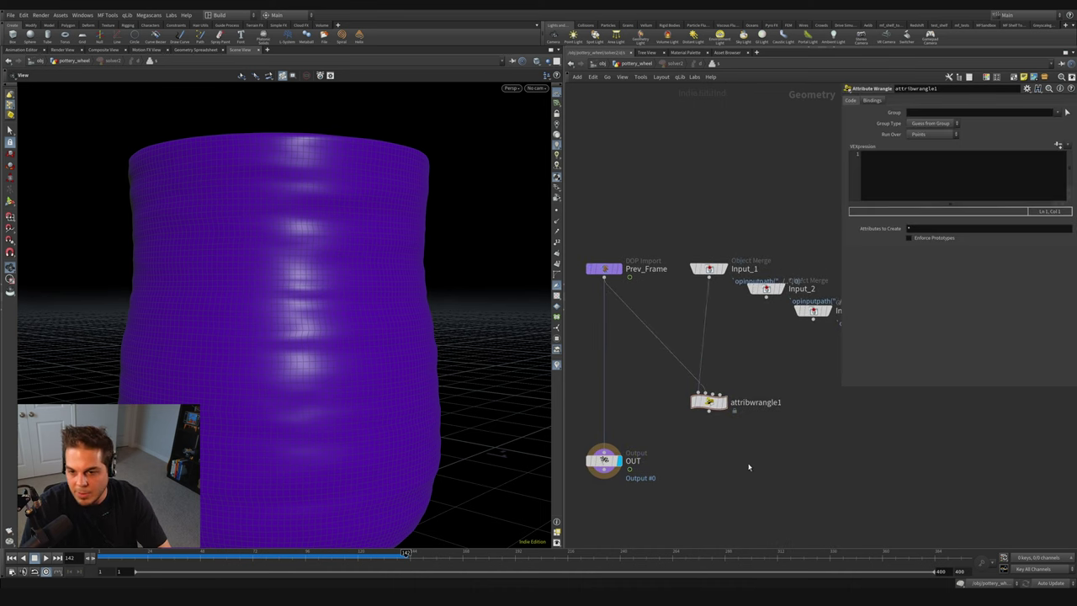
{"action": "middle_click_drag", "start_coordinate": [736, 432], "coordinate": [752, 385]}
{"action": "left_click_drag", "start_coordinate": [620, 413], "coordinate": [621, 433]}
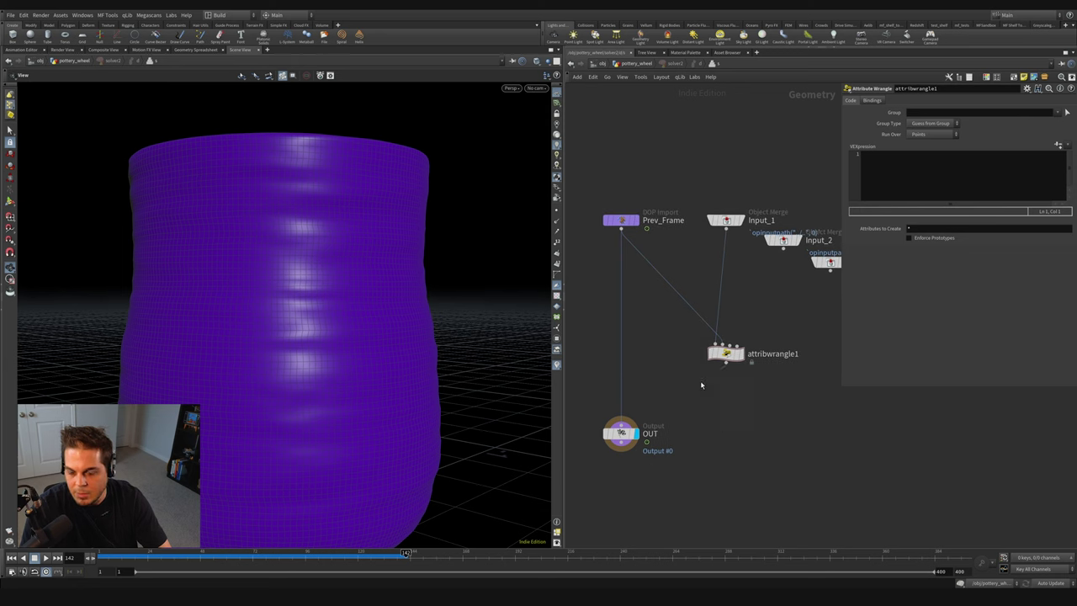
{"action": "left_click_drag", "start_coordinate": [725, 364], "coordinate": [621, 424]}
{"action": "left_click", "coordinate": [727, 354]}
{"action": "left_click", "coordinate": [908, 178]}
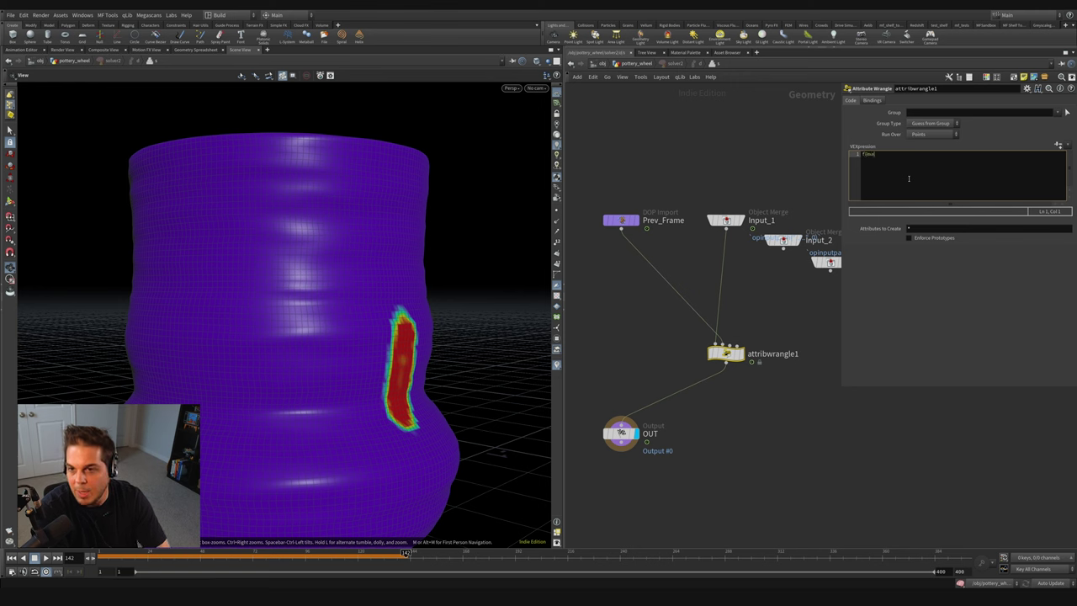
{"action": "type", "text": "f@mask = max(@mask, point(1, \"mask\", @ptnum));"}
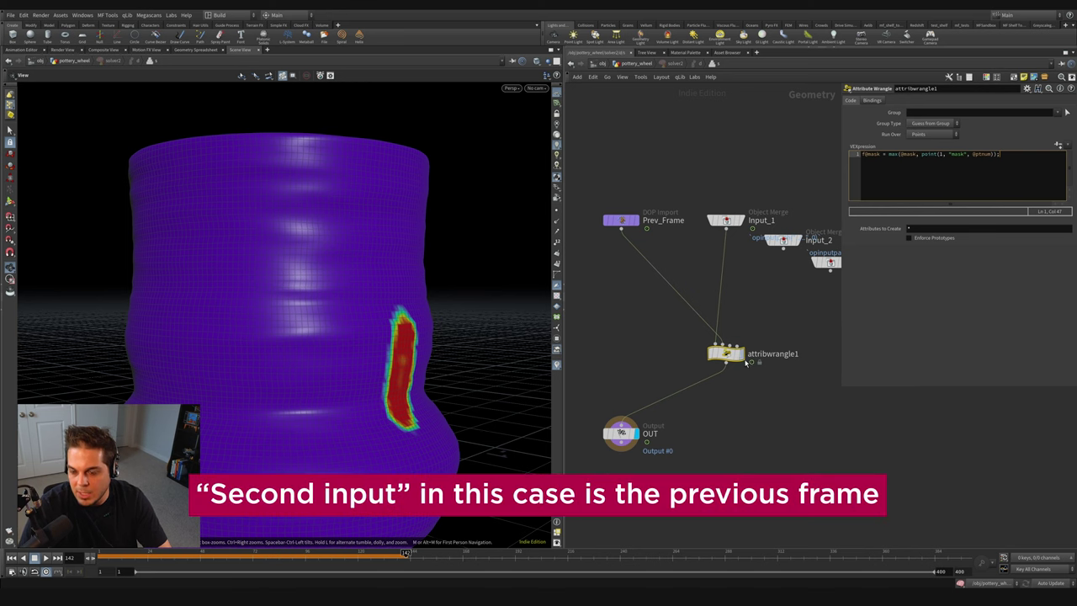
Step: Return to the pottery_wheel network and play the animation from frame 1 to check how the mask accumulates
{"action": "left_click", "coordinate": [636, 64]}
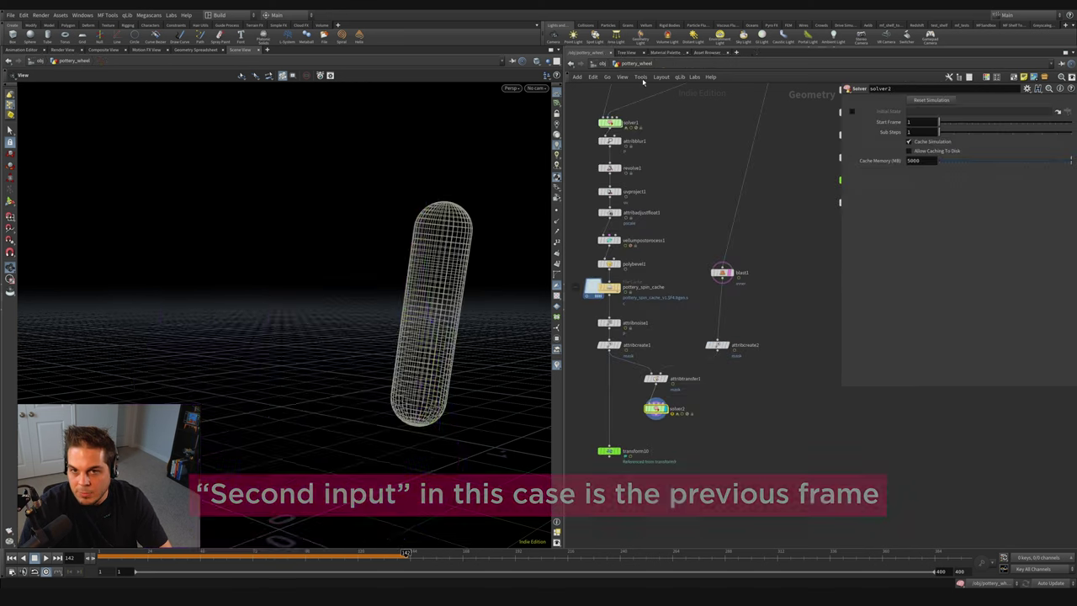
{"action": "left_click", "coordinate": [12, 557]}
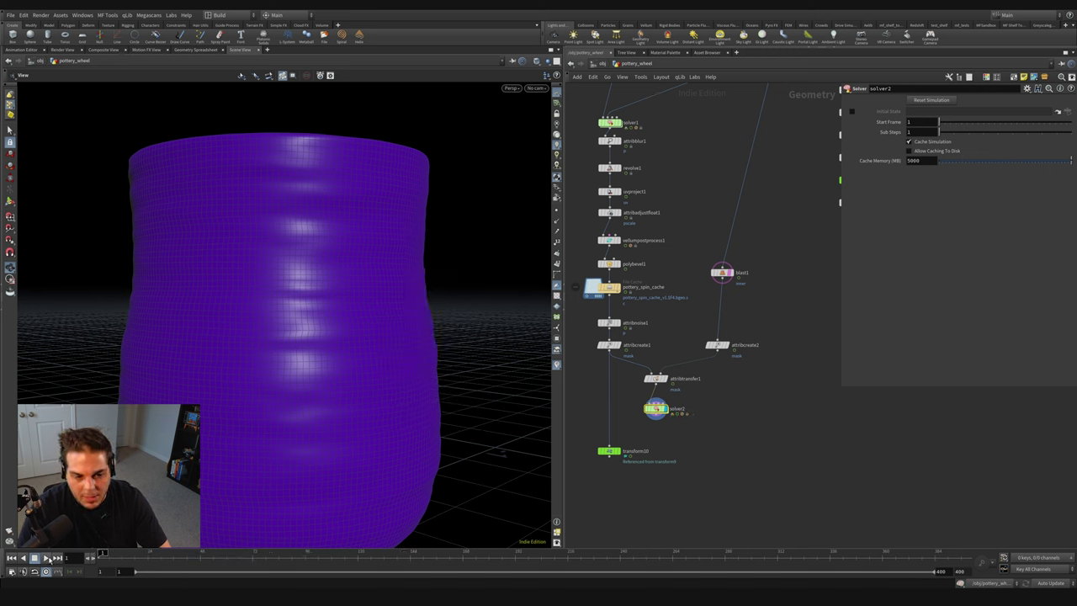
{"action": "left_click", "coordinate": [45, 557]}
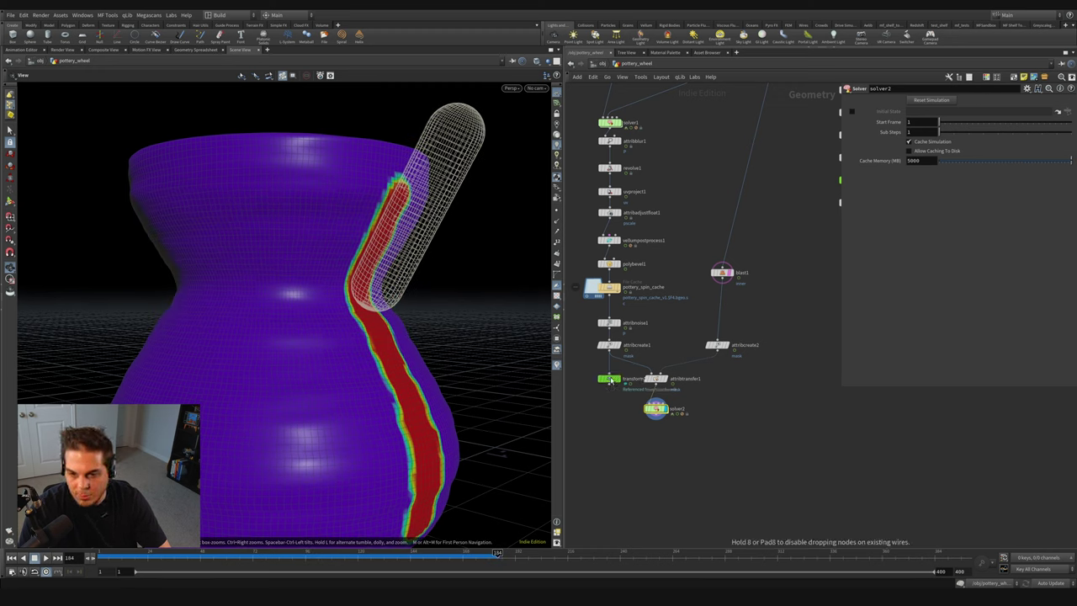
Step: Make room below attribcreate1 and insert transform10 between attribnoise1 and attribcreate1 so the pot spins before its mask is transferred
{"action": "left_click_drag", "start_coordinate": [643, 454], "coordinate": [669, 374]}
{"action": "left_click_drag", "start_coordinate": [657, 410], "coordinate": [657, 437]}
{"action": "left_click_drag", "start_coordinate": [609, 374], "coordinate": [609, 350]}
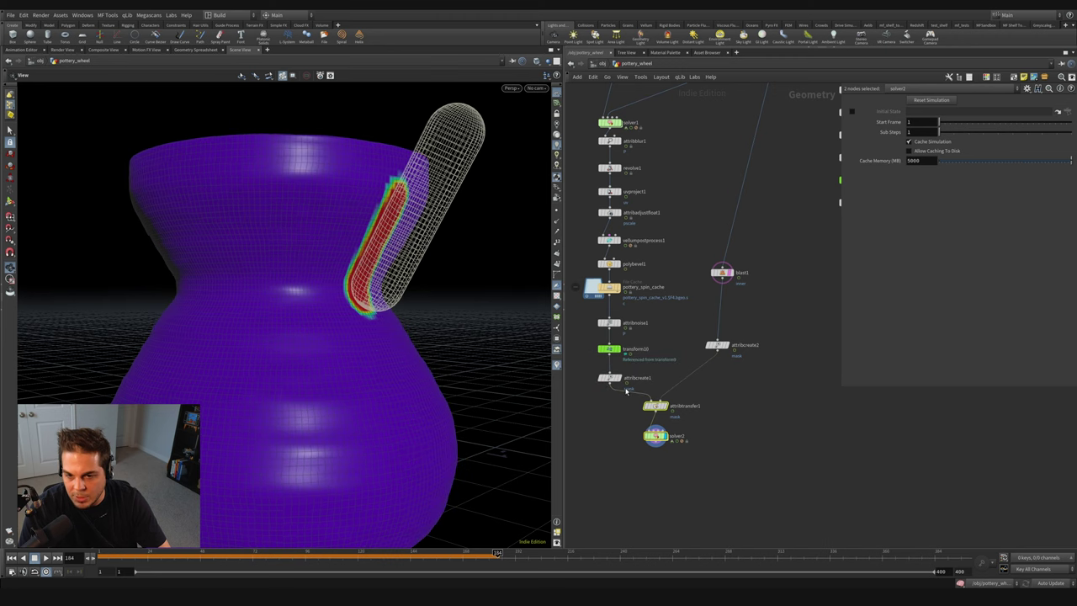
{"action": "left_click", "coordinate": [656, 436]}
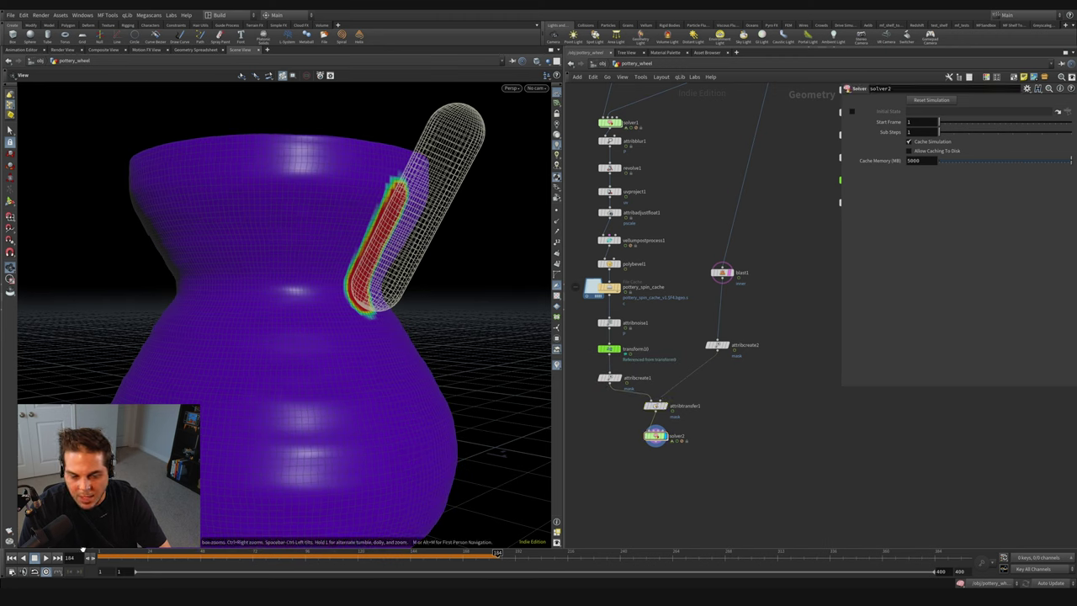
Step: Replay the simulation from frame 1 and scrub back to frame 125 to examine how the mask accumulates on the spinning pot
{"action": "left_click", "coordinate": [11, 557]}
{"action": "left_click", "coordinate": [46, 557]}
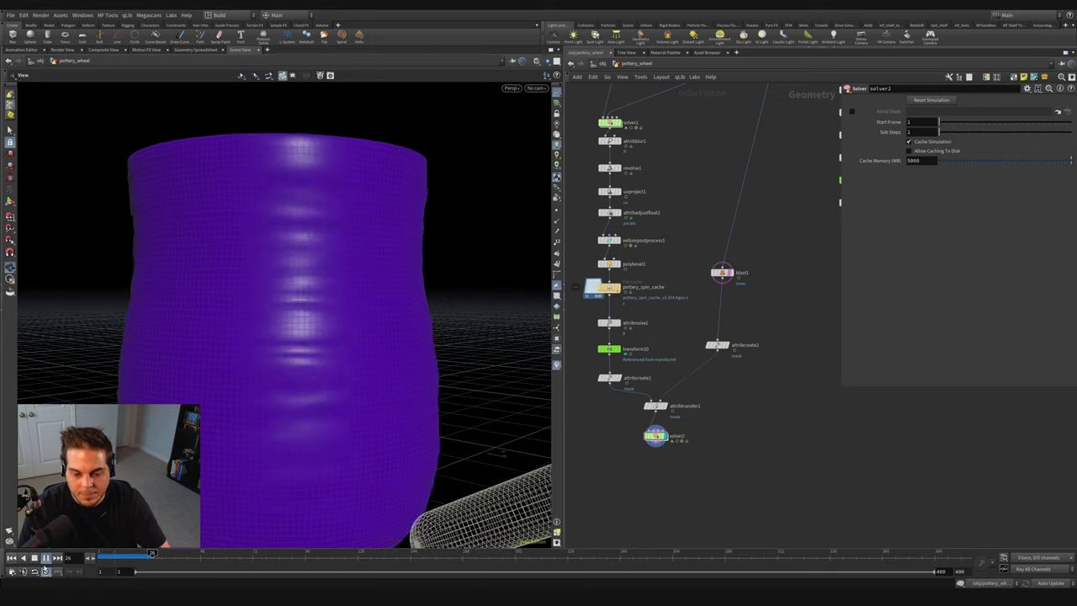
{"action": "scroll", "coordinate": [304, 347], "scroll_direction": "down", "scroll_amount": 5}
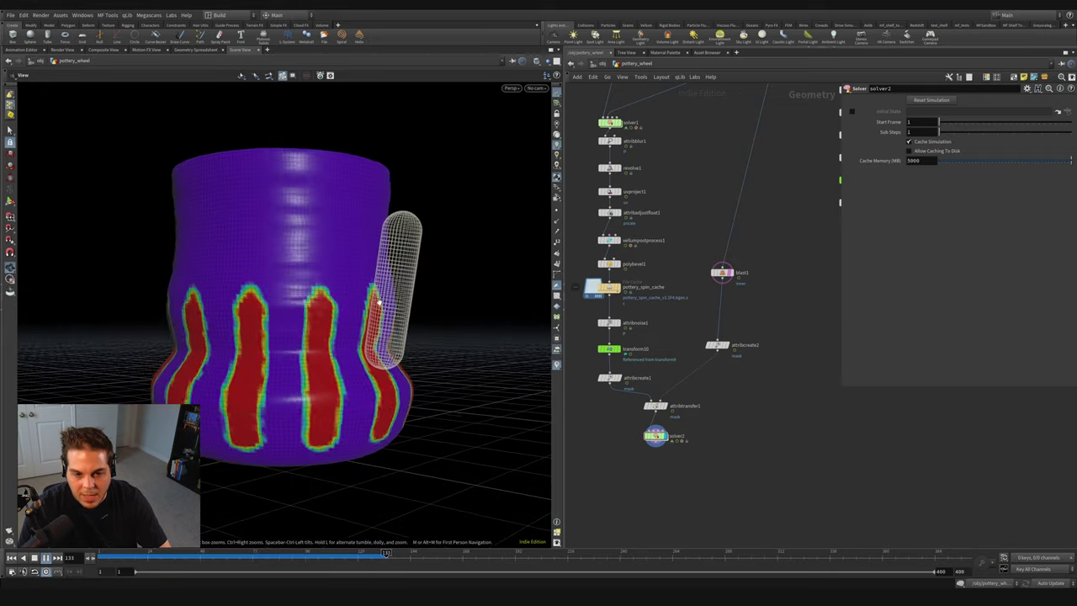
{"action": "left_click", "coordinate": [413, 557]}
{"action": "left_click_drag", "start_coordinate": [412, 557], "coordinate": [368, 557]}
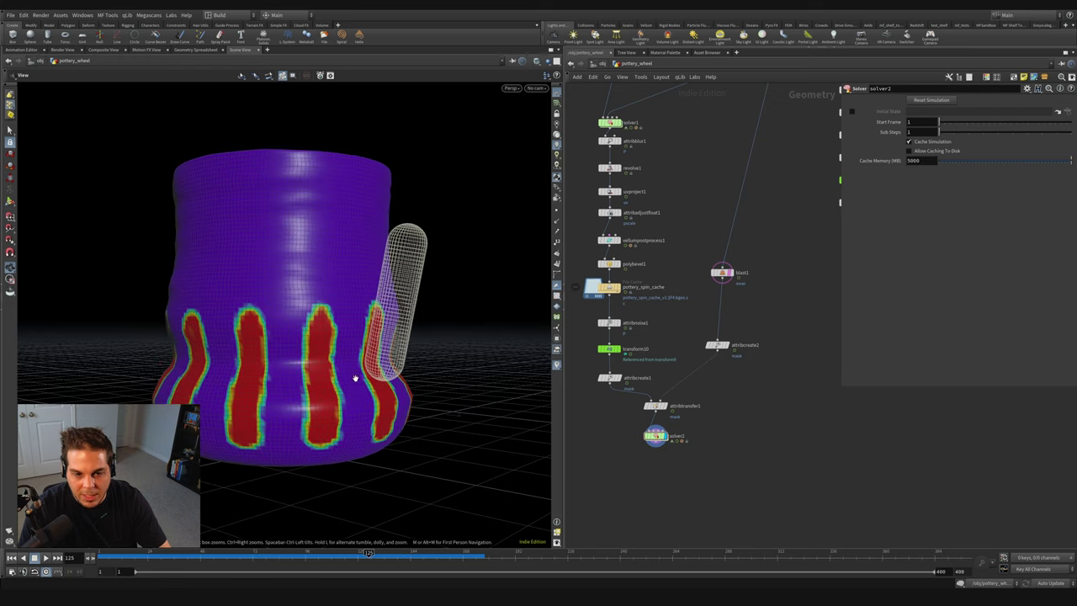
{"action": "left_click_drag", "start_coordinate": [362, 335], "coordinate": [462, 378]}
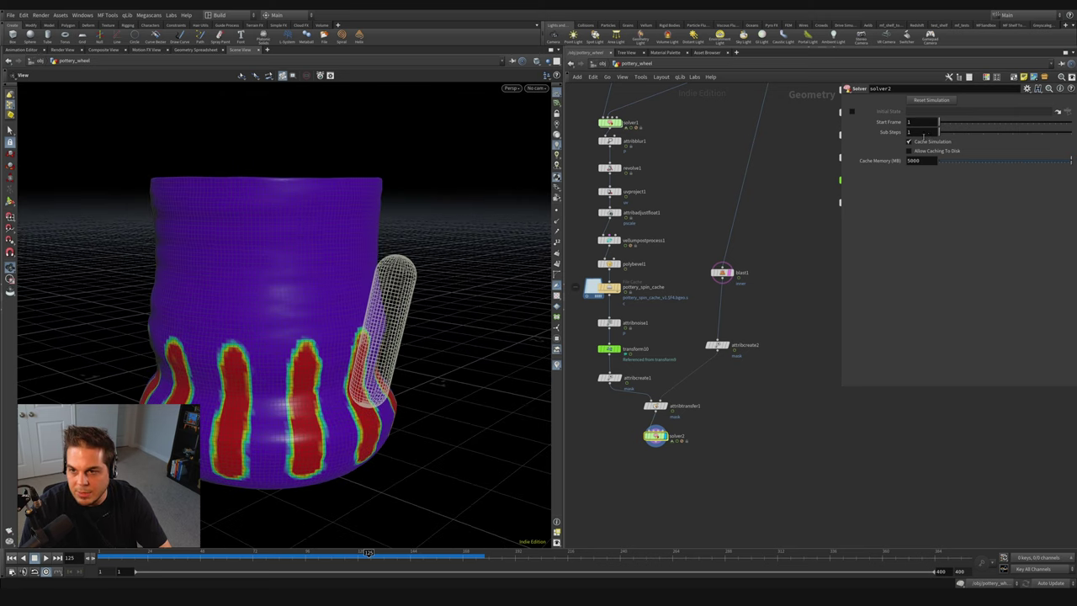
Step: Set solver2's Sub Steps to 3 and examine the accumulated mask on the pot around frame 162
{"action": "type", "text": "3"}
{"action": "key", "text": "Return"}
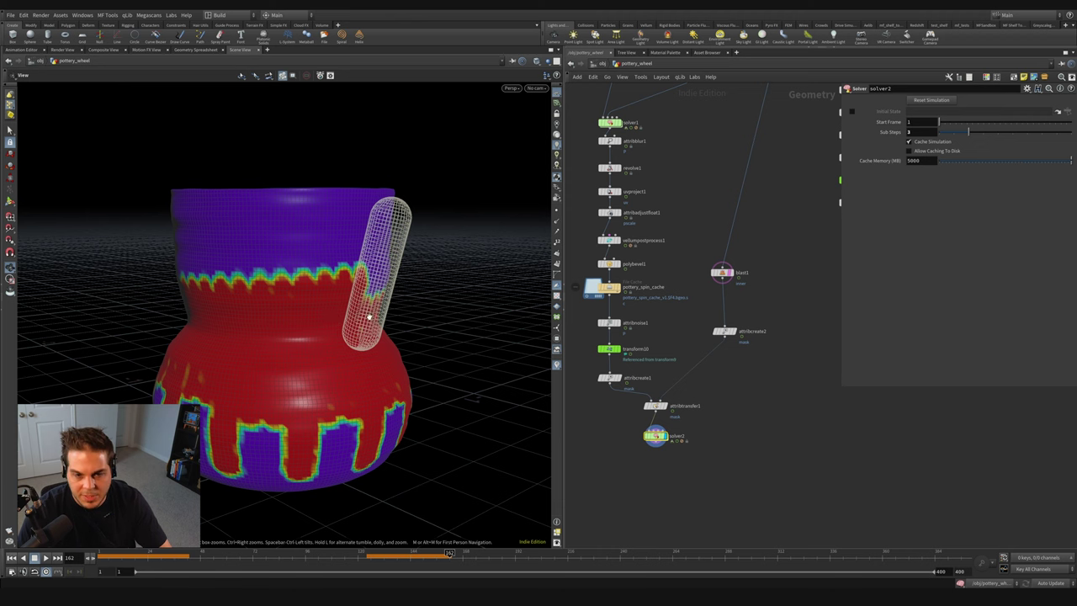
{"action": "mouse_move", "coordinate": [366, 307]}
{"action": "left_mouse_down"}
{"action": "mouse_move", "coordinate": [360, 280]}
{"action": "mouse_move", "coordinate": [372, 318]}
{"action": "left_mouse_up"}
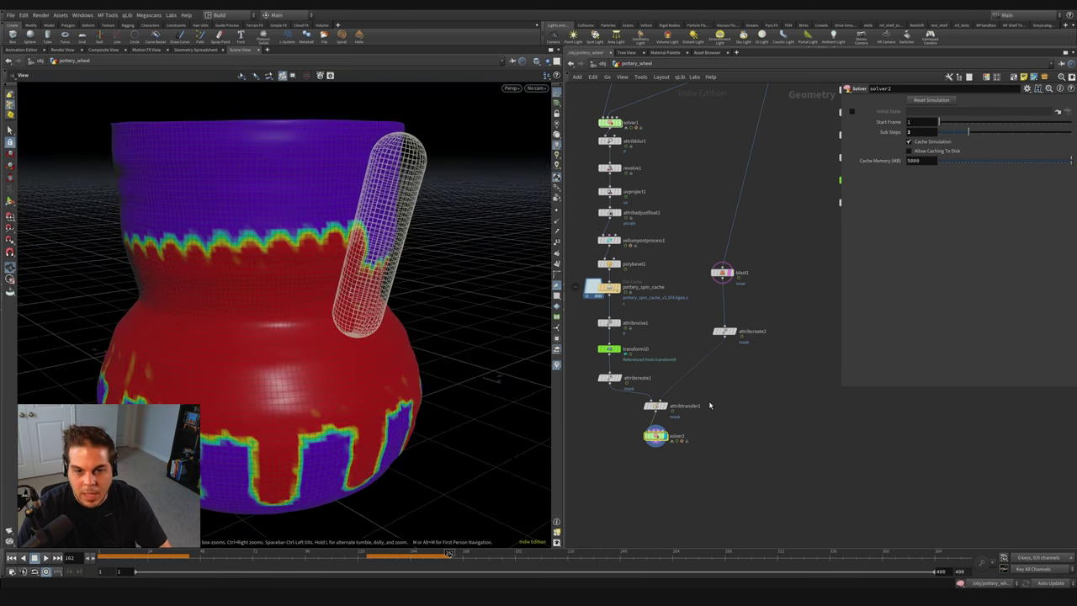
Step: Insert a Copy and Transform node between attribcreate2 and attribtransfer1 and display its output
{"action": "key", "text": "Tab"}
{"action": "type", "text": "copy"}
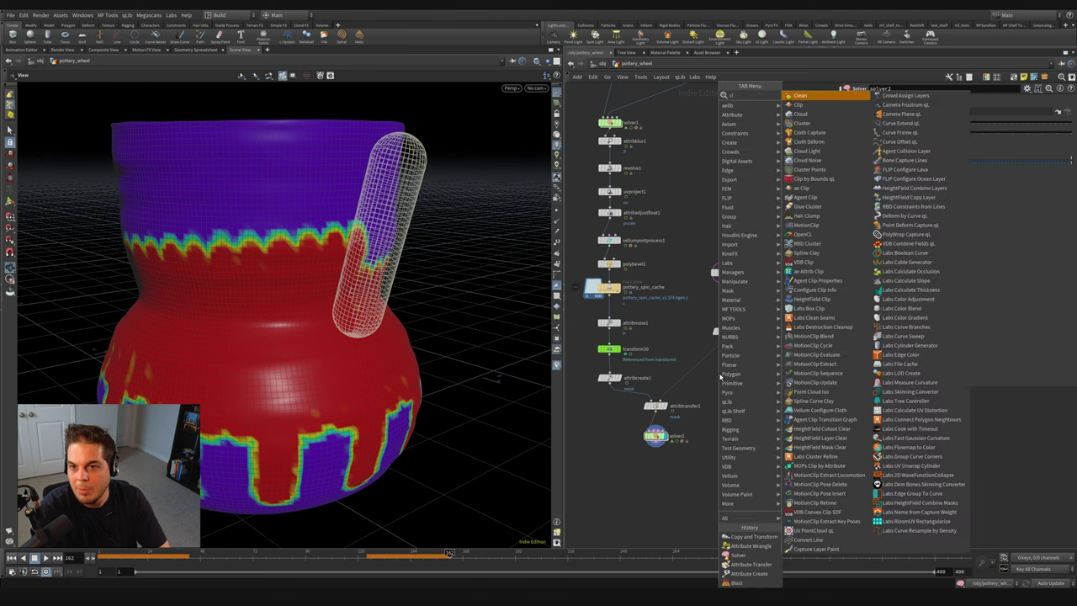
{"action": "key", "text": "Return"}
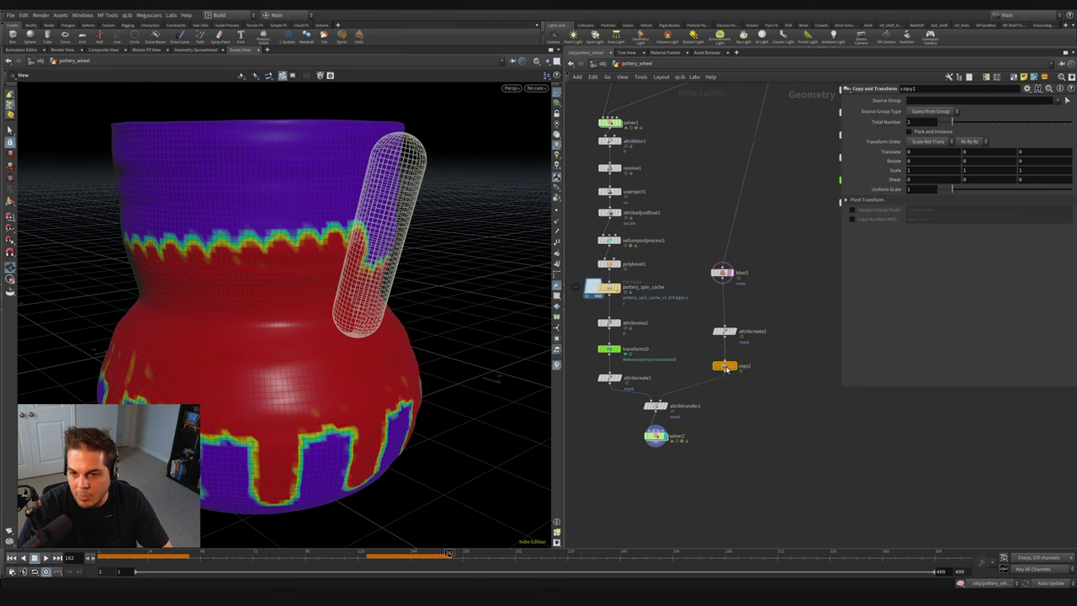
{"action": "left_click", "coordinate": [724, 365]}
{"action": "left_click", "coordinate": [736, 365]}
{"action": "left_click_drag", "start_coordinate": [530, 332], "coordinate": [388, 272]}
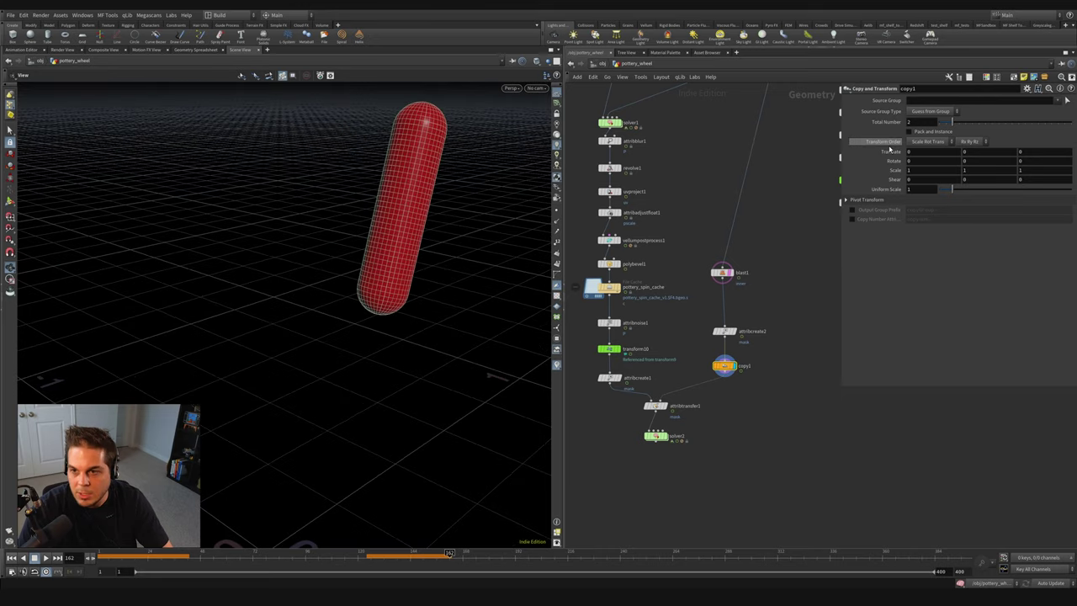
Step: Set copy1 to a total of 5 copies of the tool, each rotated 2 degrees around Y
{"action": "left_click_drag", "start_coordinate": [951, 123], "coordinate": [973, 125]}
{"action": "middle_click", "coordinate": [975, 159]}
{"action": "mouse_move", "coordinate": [976, 159]}
{"action": "middle_mouse_down"}
{"action": "mouse_move", "coordinate": [976, 175]}
{"action": "mouse_move", "coordinate": [1069, 170]}
{"action": "mouse_move", "coordinate": [169, 126]}
{"action": "mouse_move", "coordinate": [341, 87]}
{"action": "middle_mouse_up"}
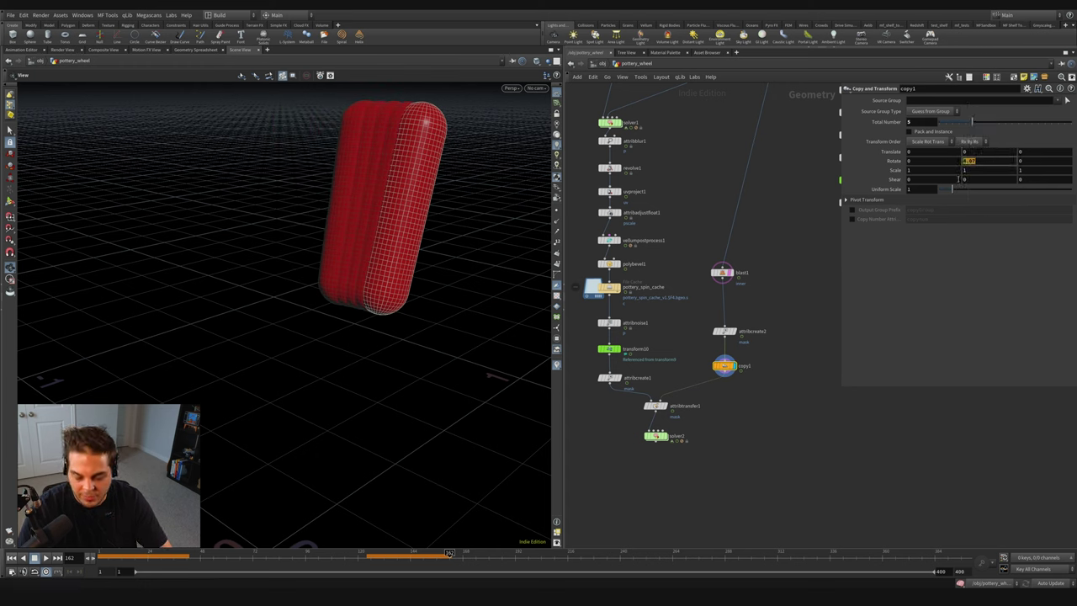
{"action": "type", "text": "2"}
{"action": "key", "text": "Return"}
{"action": "left_click_drag", "start_coordinate": [423, 211], "coordinate": [365, 320]}
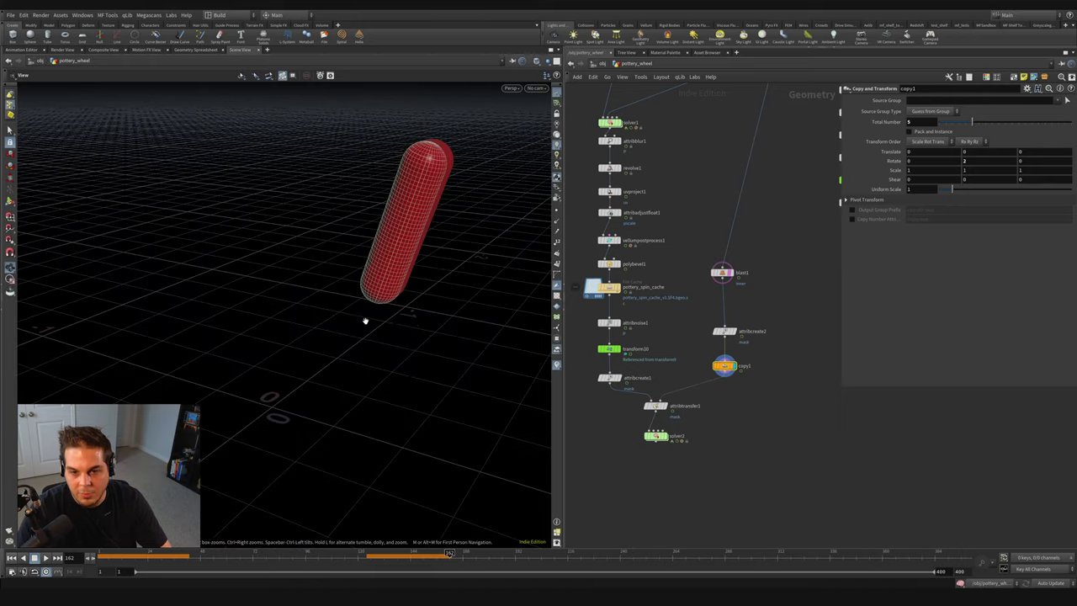
Step: Return to frame 1, display solver2 and play the simulation to frame 225 to check the mask coverage
{"action": "left_click", "coordinate": [12, 558]}
{"action": "left_click_drag", "start_coordinate": [409, 233], "coordinate": [424, 380]}
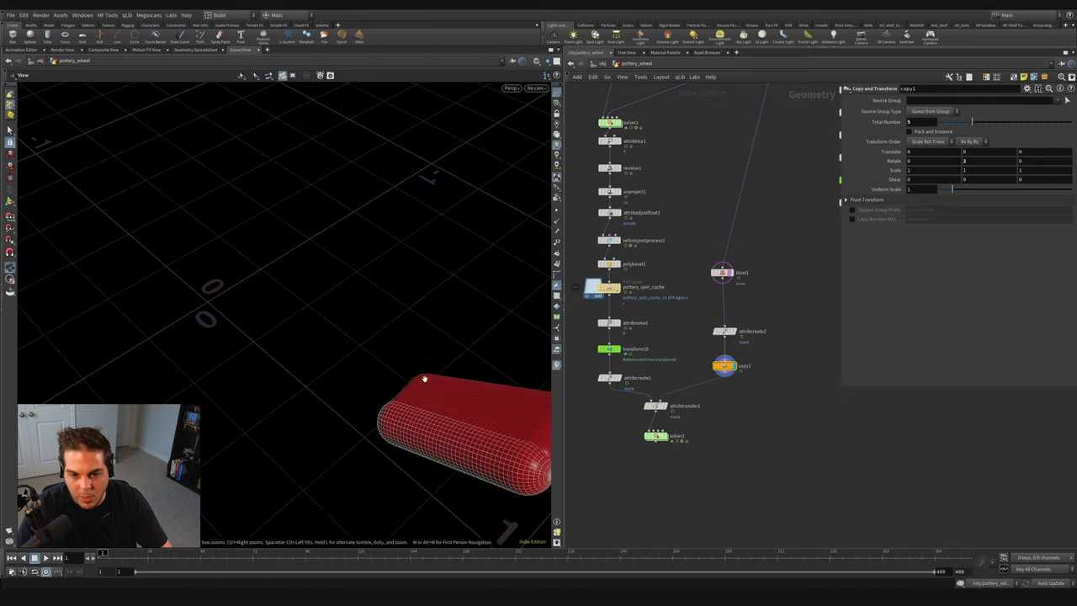
{"action": "left_click_drag", "start_coordinate": [391, 456], "coordinate": [389, 488]}
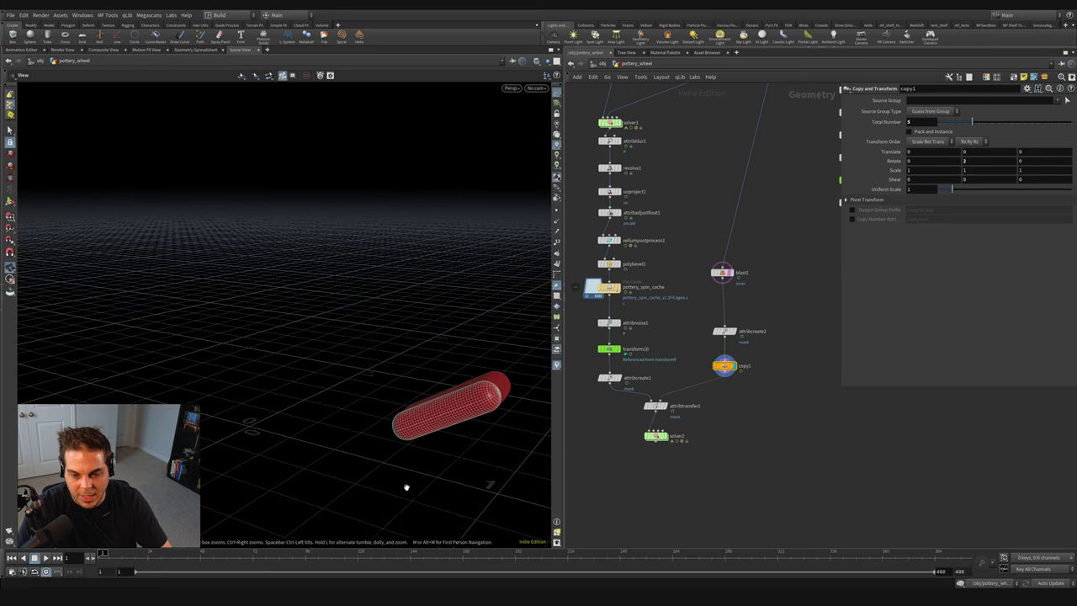
{"action": "left_click", "coordinate": [666, 436]}
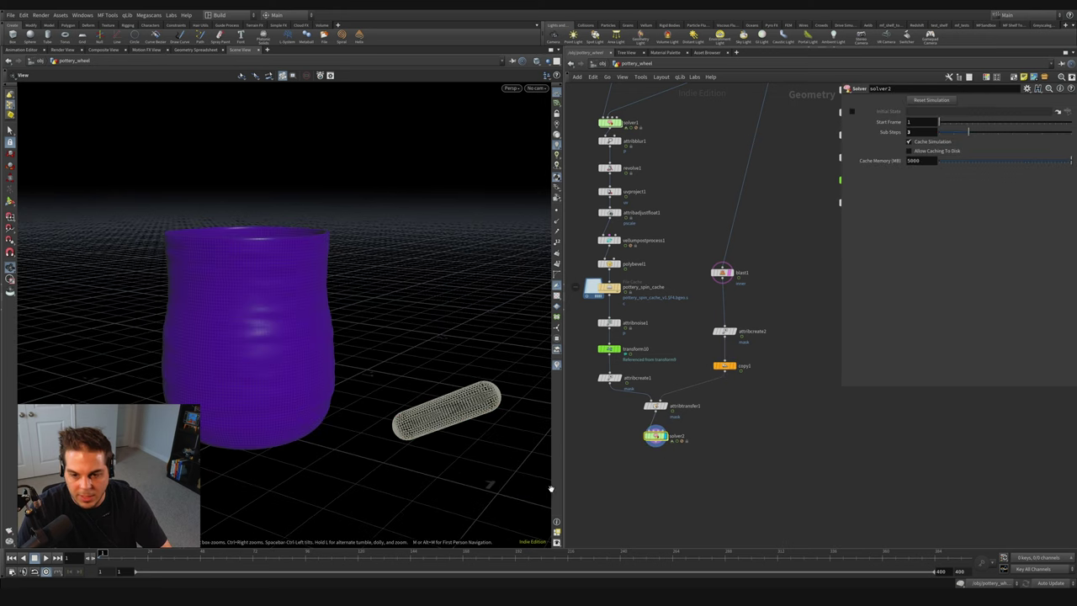
{"action": "key", "text": "Up"}
{"action": "scroll", "coordinate": [270, 512], "scroll_direction": "up", "scroll_amount": 5}
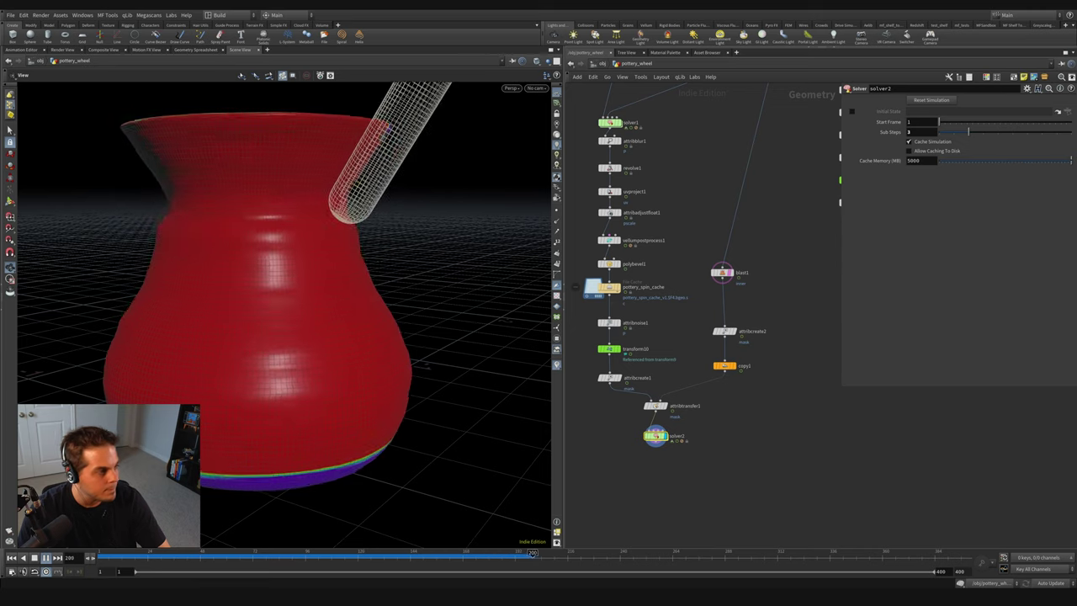
{"action": "key", "text": "Escape"}
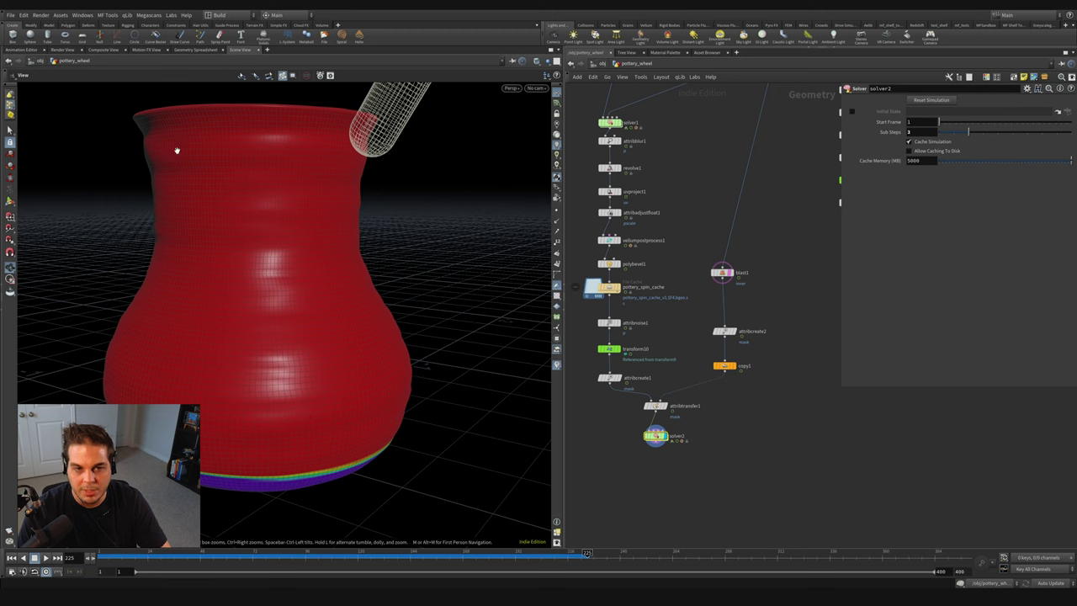
Step: Add a Blend Shapes node below the network, wire solver2 into its first input, and save the scene
{"action": "middle_click_drag", "start_coordinate": [700, 329], "coordinate": [733, 329]}
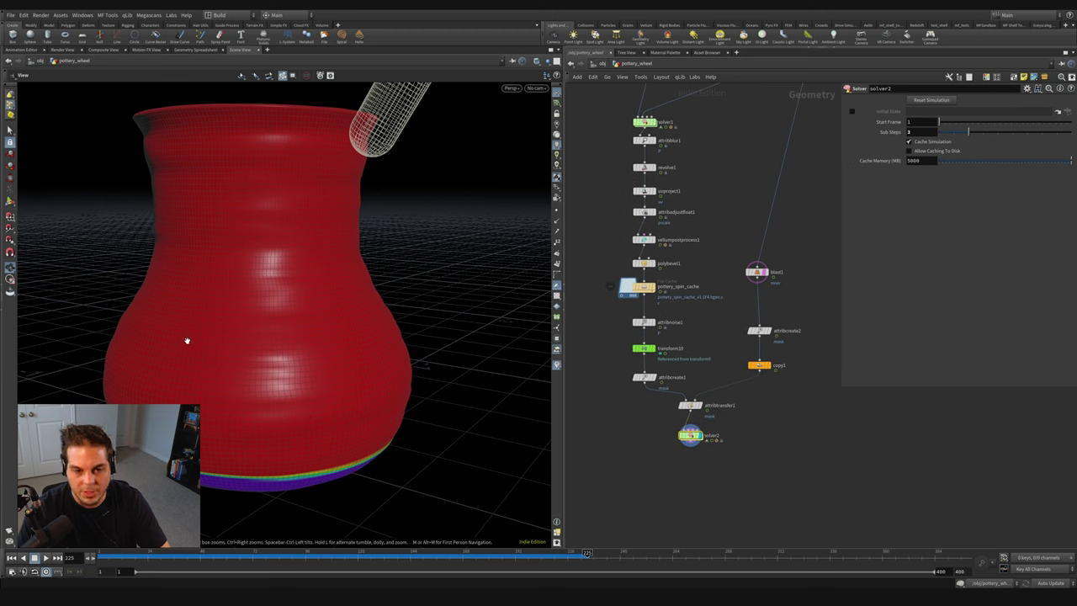
{"action": "middle_click_drag", "start_coordinate": [643, 484], "coordinate": [683, 462]}
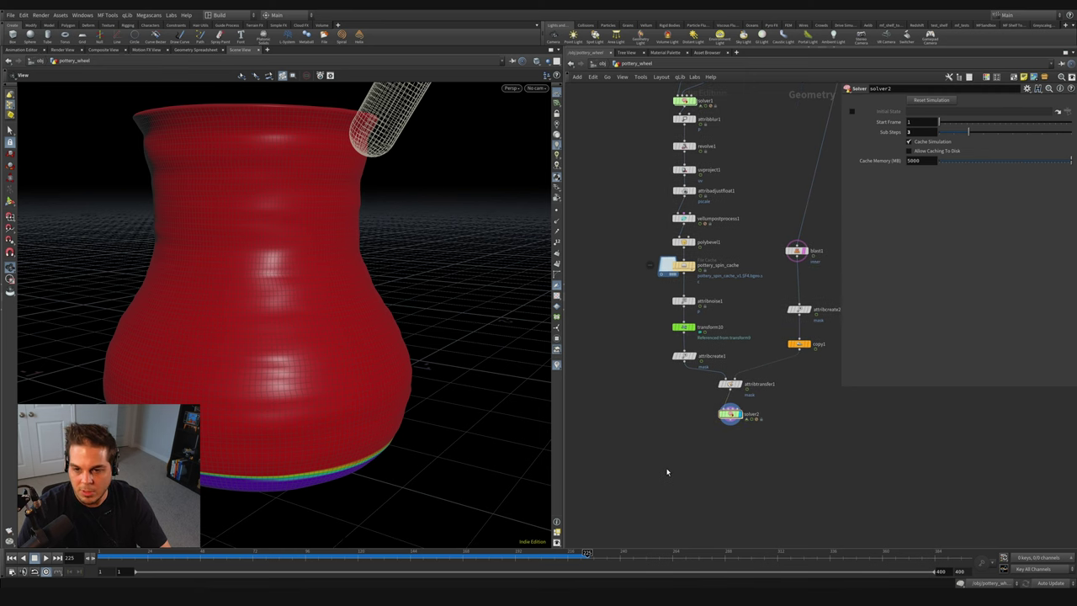
{"action": "key", "text": "Tab"}
{"action": "type", "text": "blend"}
{"action": "key", "text": "Return"}
{"action": "left_click", "coordinate": [663, 468]}
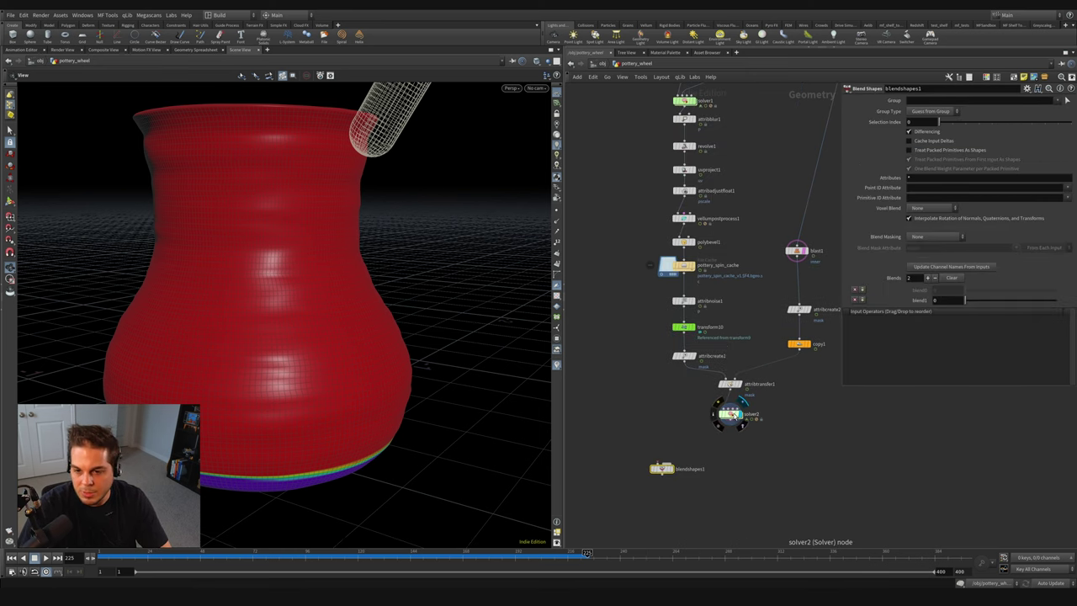
{"action": "left_click_drag", "start_coordinate": [663, 468], "coordinate": [731, 419]}
{"action": "key", "text": "ctrl+s"}
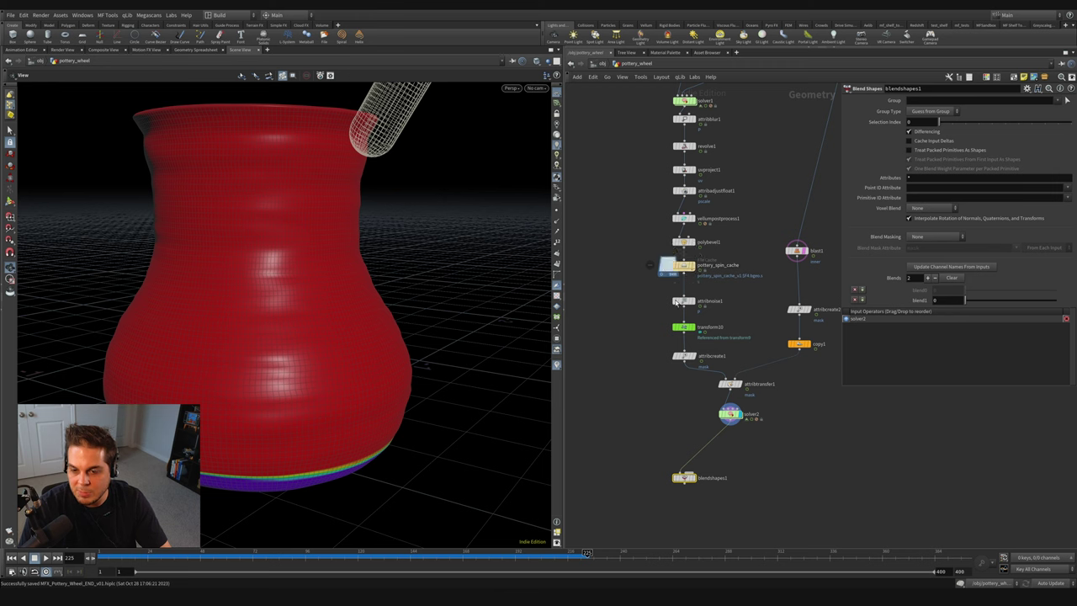
Step: Duplicate transform10 beside the main chain and feed the copy directly from pottery_spin_cache, bypassing attribnoise1
{"action": "mouse_move", "coordinate": [686, 301]}
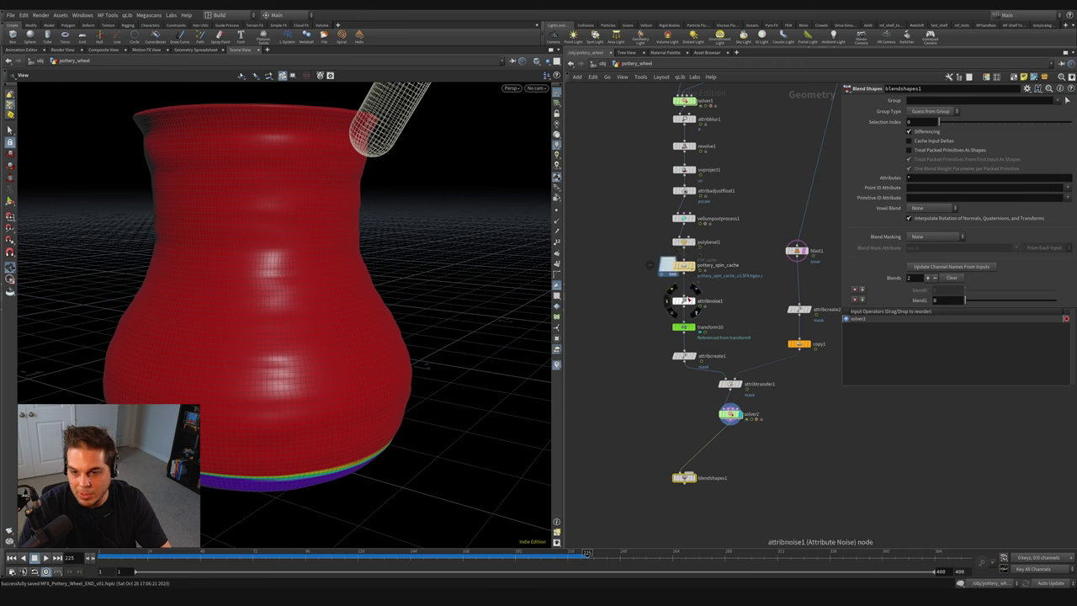
{"action": "mouse_move", "coordinate": [687, 332]}
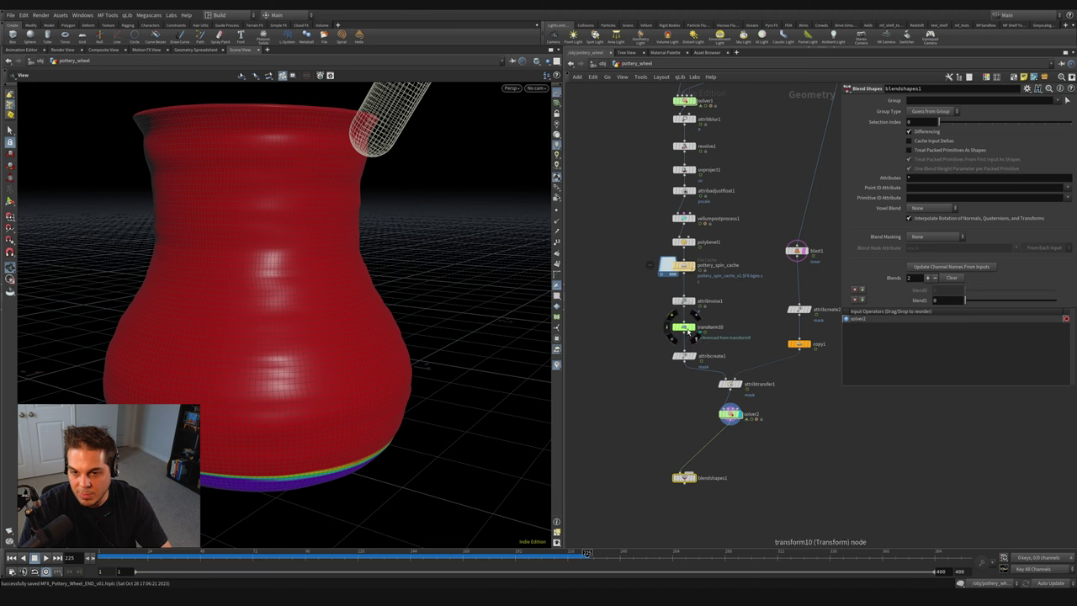
{"action": "left_click_drag", "start_coordinate": [684, 331], "coordinate": [604, 330], "text": "alt"}
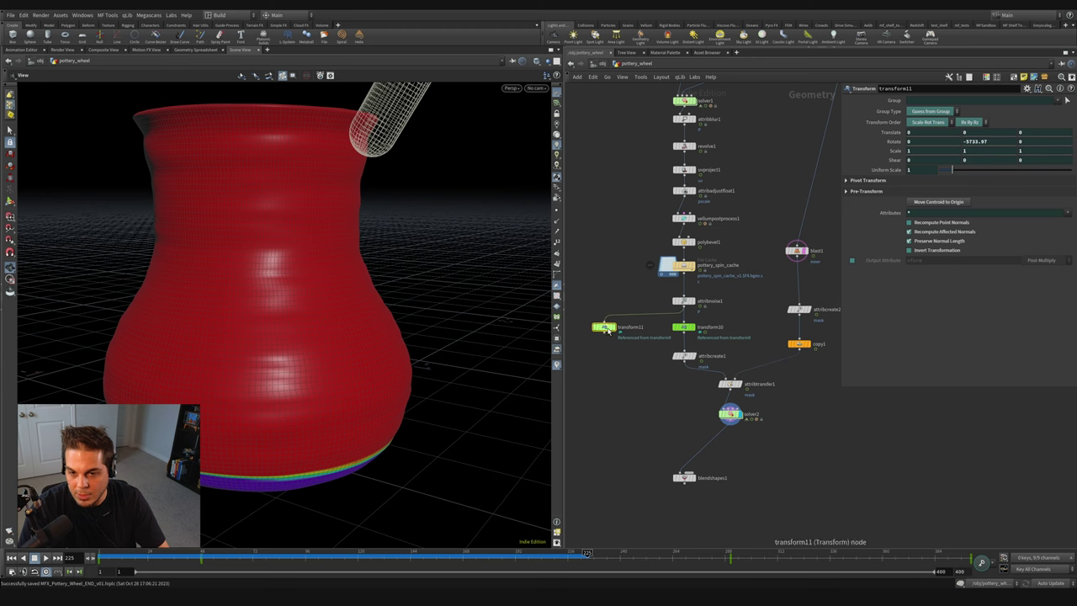
{"action": "mouse_move", "coordinate": [694, 330]}
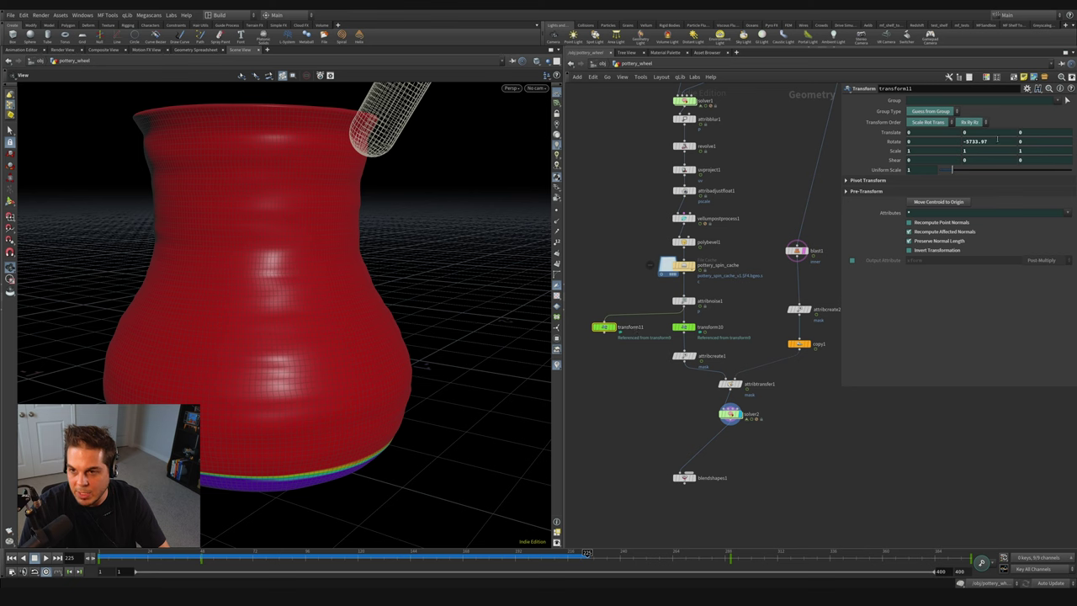
{"action": "left_click_drag", "start_coordinate": [603, 325], "coordinate": [673, 267]}
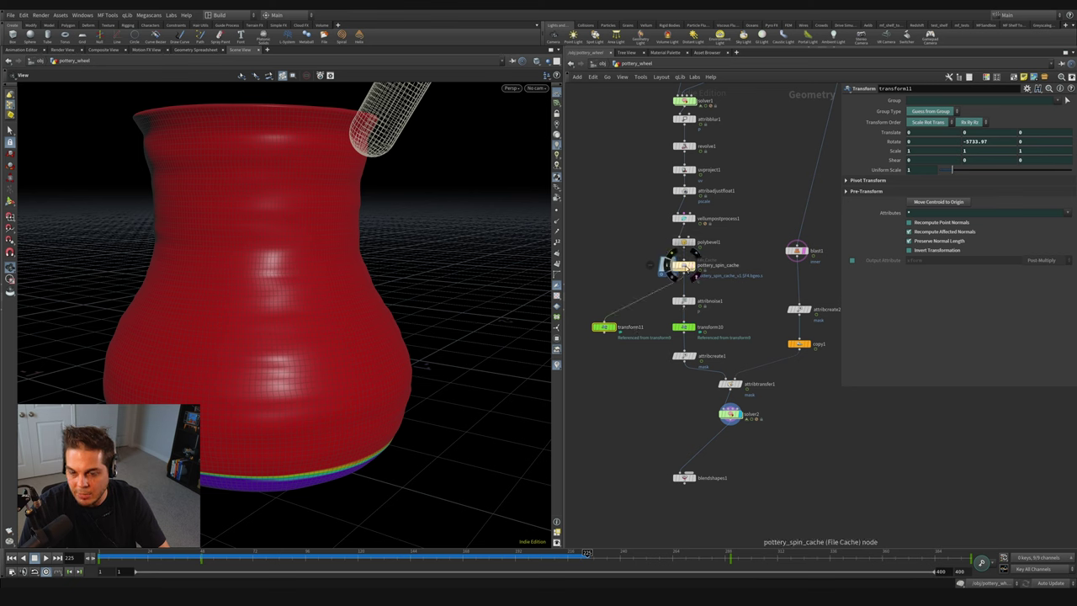
Step: Wire transform11 into blendshapes1 as the second shape and display blendshapes1
{"action": "left_click", "coordinate": [605, 334]}
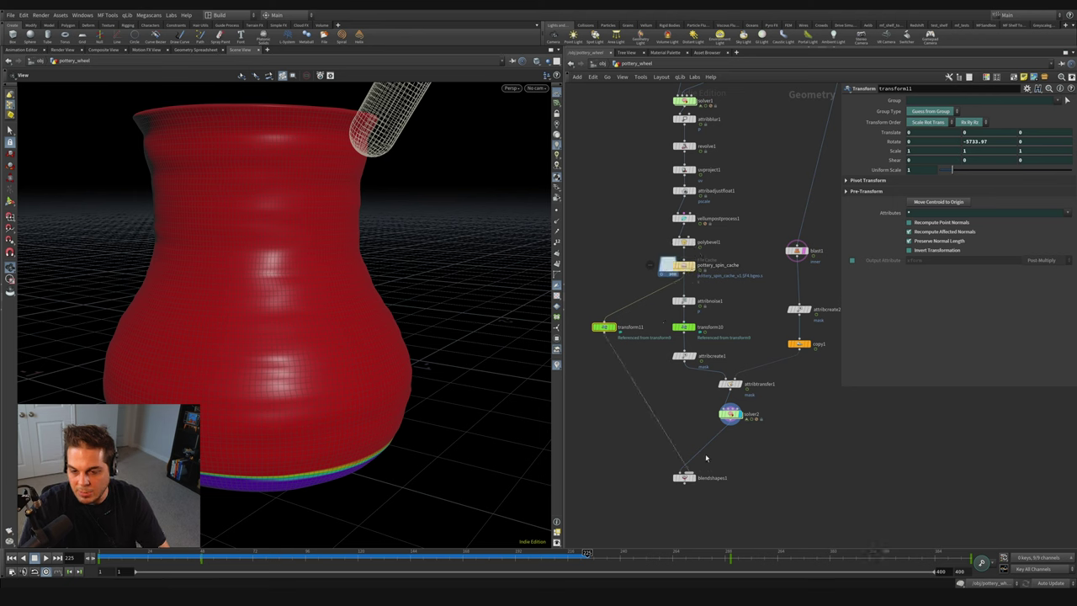
{"action": "left_click", "coordinate": [684, 473]}
{"action": "left_click", "coordinate": [684, 477]}
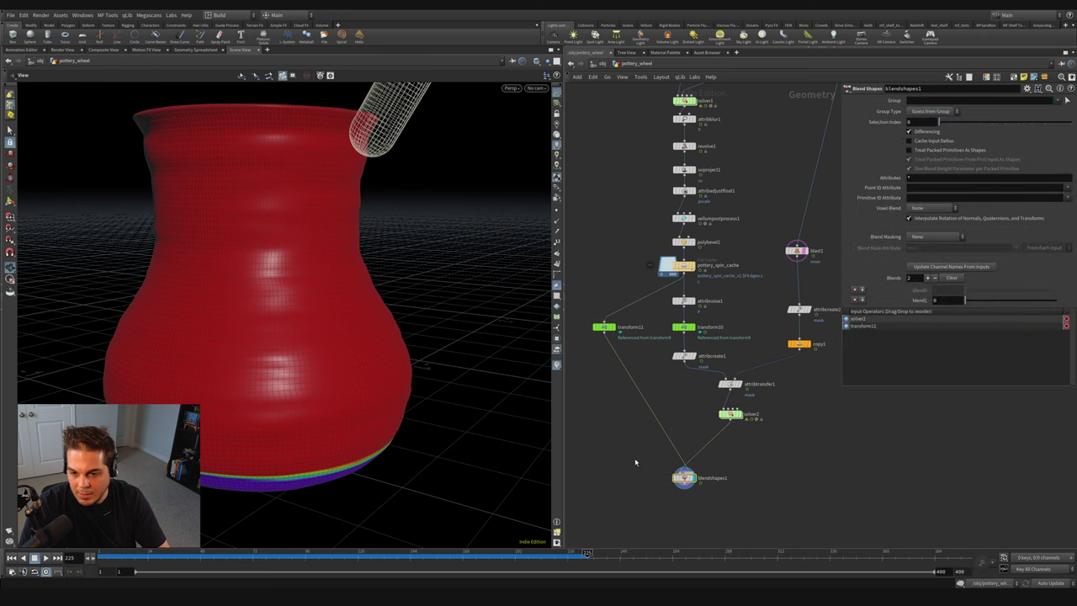
Step: Set blendshapes1's Blend Masking to Set From Attribute, using the mask attribute From First Input
{"action": "left_click", "coordinate": [936, 238]}
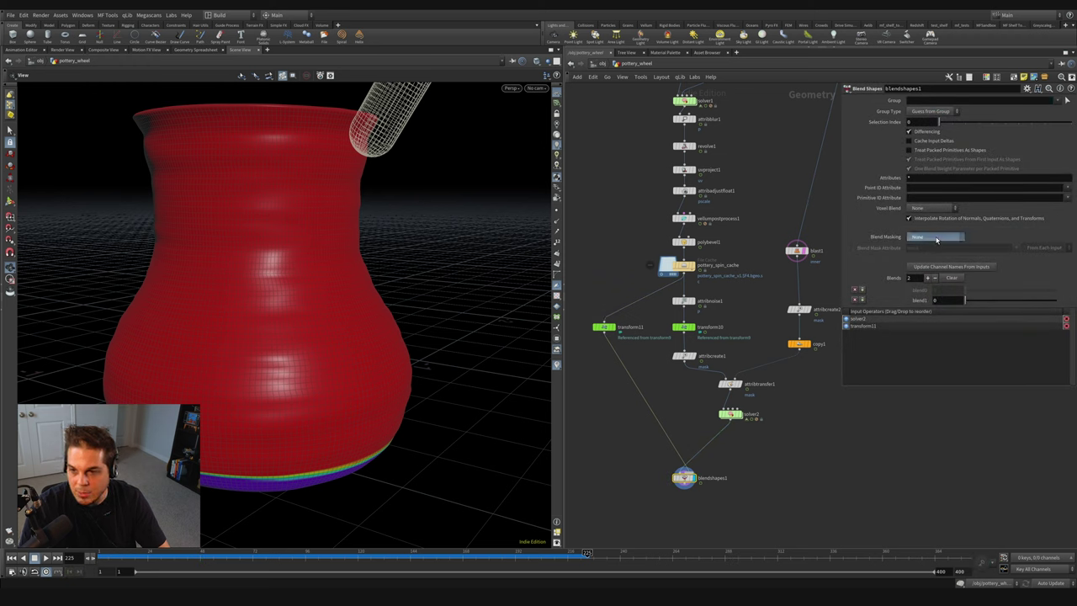
{"action": "left_click", "coordinate": [934, 251]}
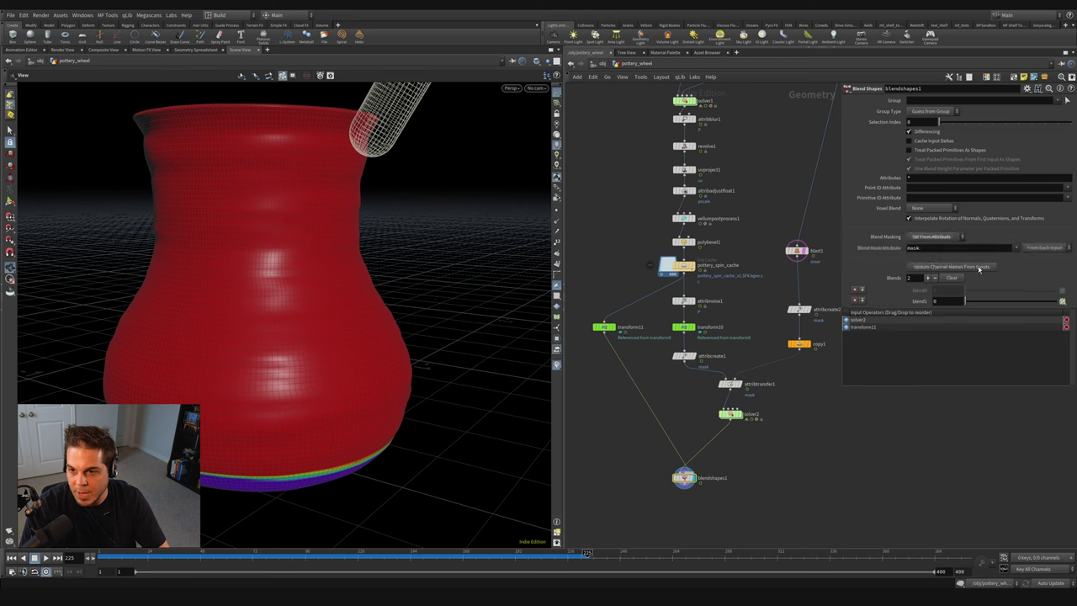
{"action": "left_click", "coordinate": [1043, 247]}
{"action": "left_click", "coordinate": [1040, 265]}
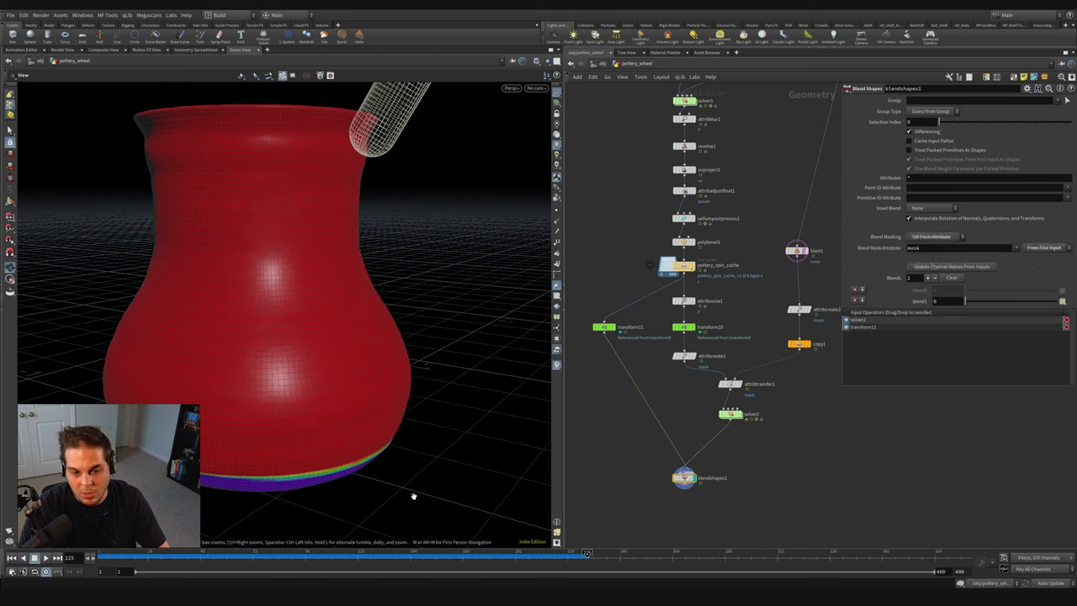
Step: Scrub the timeline to around frame 145 to examine the mask and pot surface in the blendshapes1 output
{"action": "left_click_drag", "start_coordinate": [127, 552], "coordinate": [311, 553]}
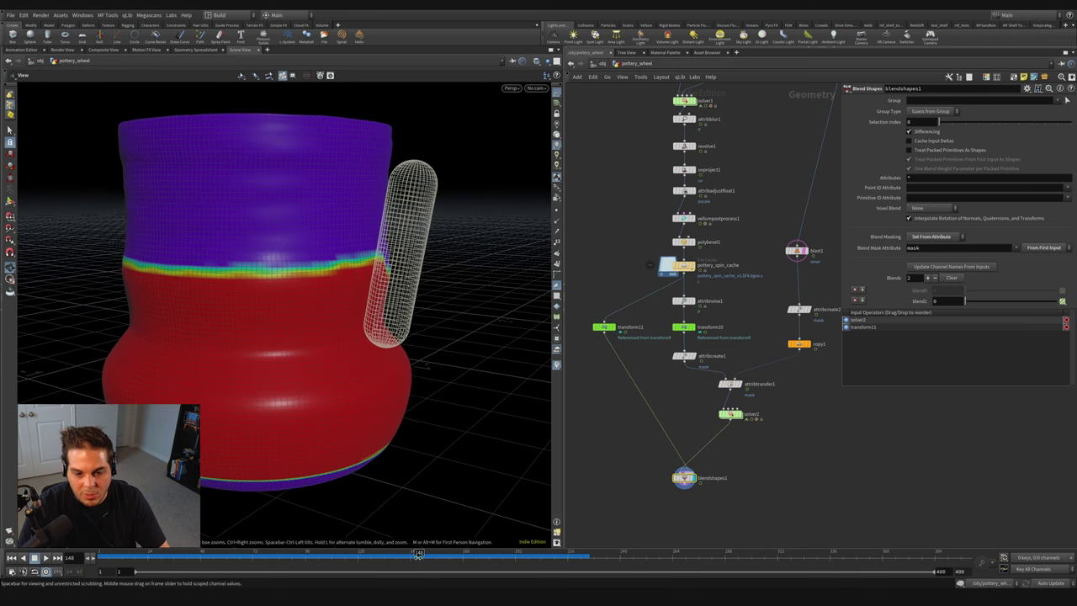
{"action": "left_click_drag", "start_coordinate": [418, 553], "coordinate": [392, 553]}
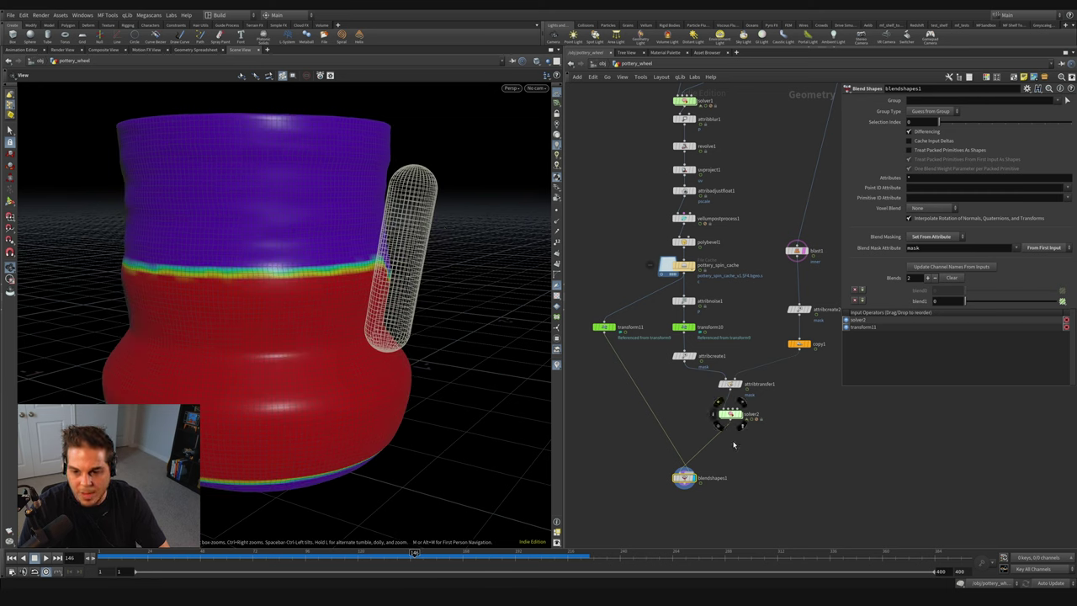
{"action": "left_click_drag", "start_coordinate": [393, 557], "coordinate": [413, 557]}
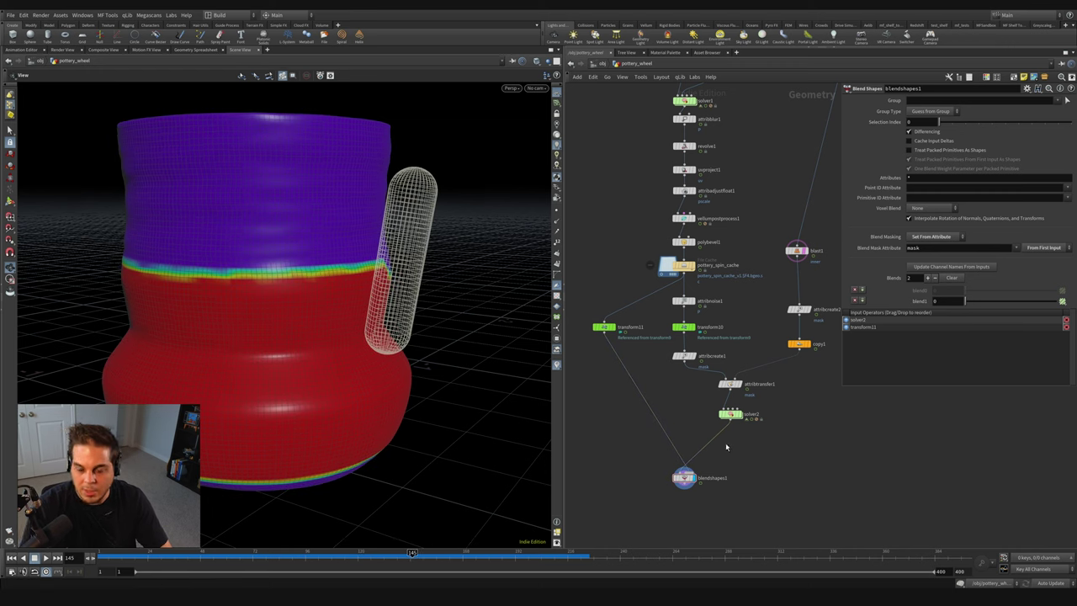
Step: Insert an Attribute Remap node between solver2 and blendshapes1
{"action": "key", "text": "Tab"}
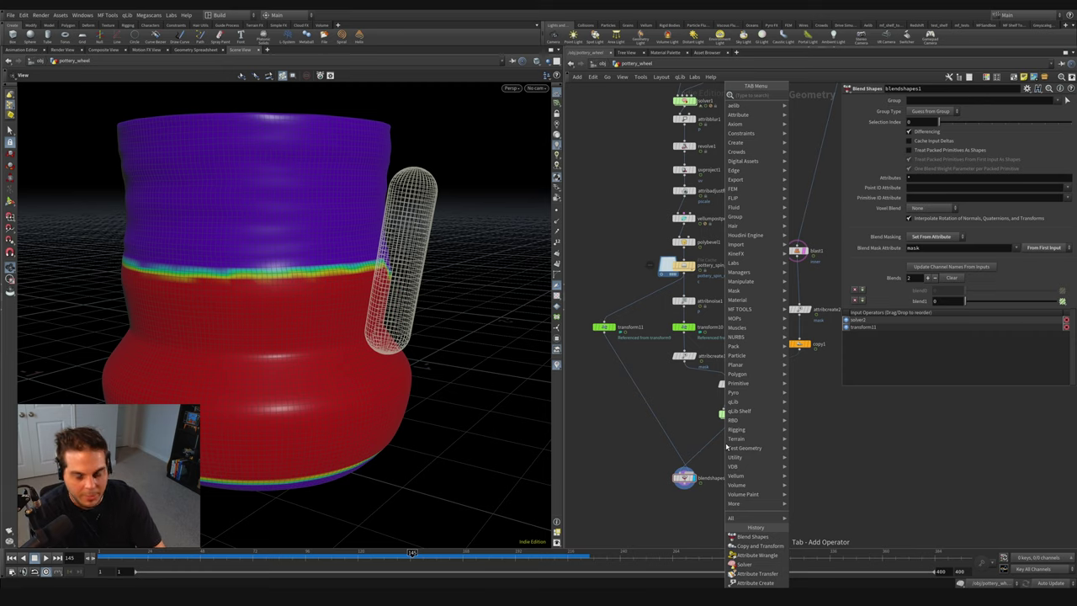
{"action": "mouse_move", "coordinate": [730, 517]}
{"action": "left_click", "coordinate": [833, 497]}
{"action": "left_click", "coordinate": [730, 440]}
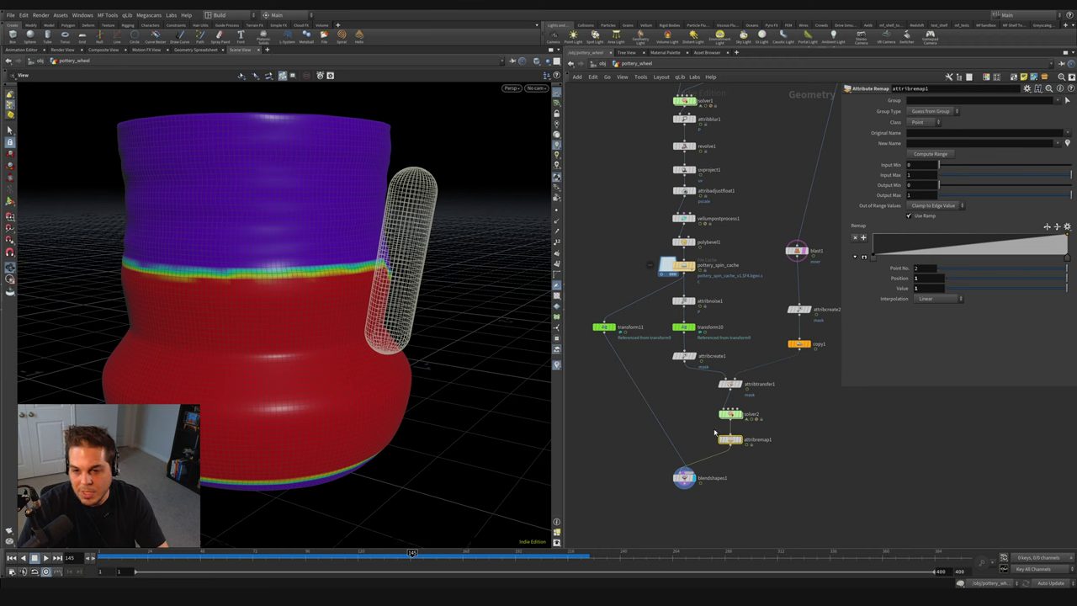
Step: Set attribremap1 to remap the mask attribute into a new attribute named blend
{"action": "left_click", "coordinate": [1067, 132]}
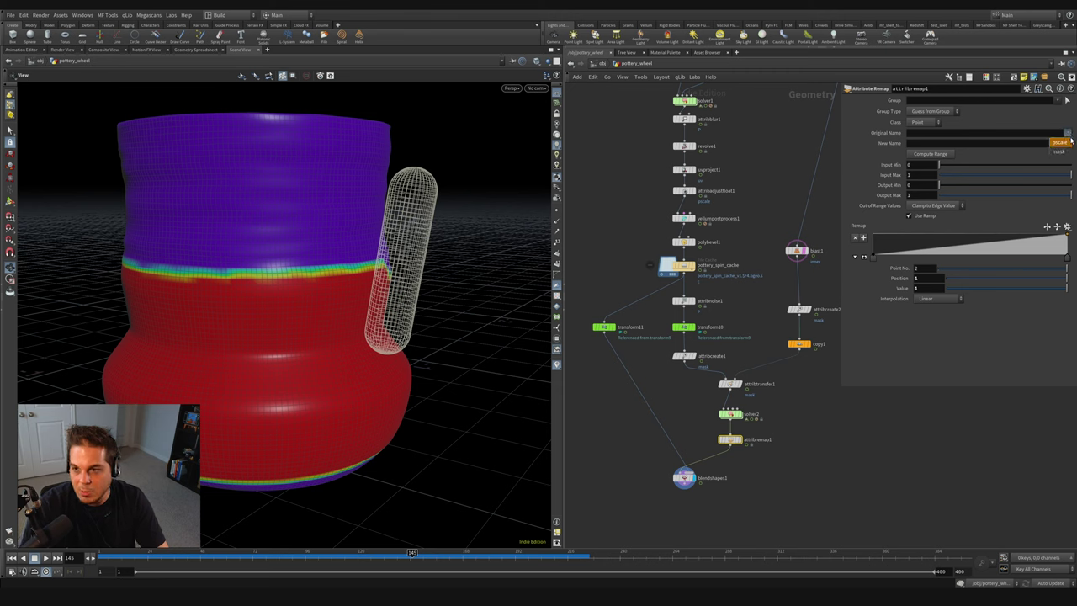
{"action": "left_click", "coordinate": [1061, 149]}
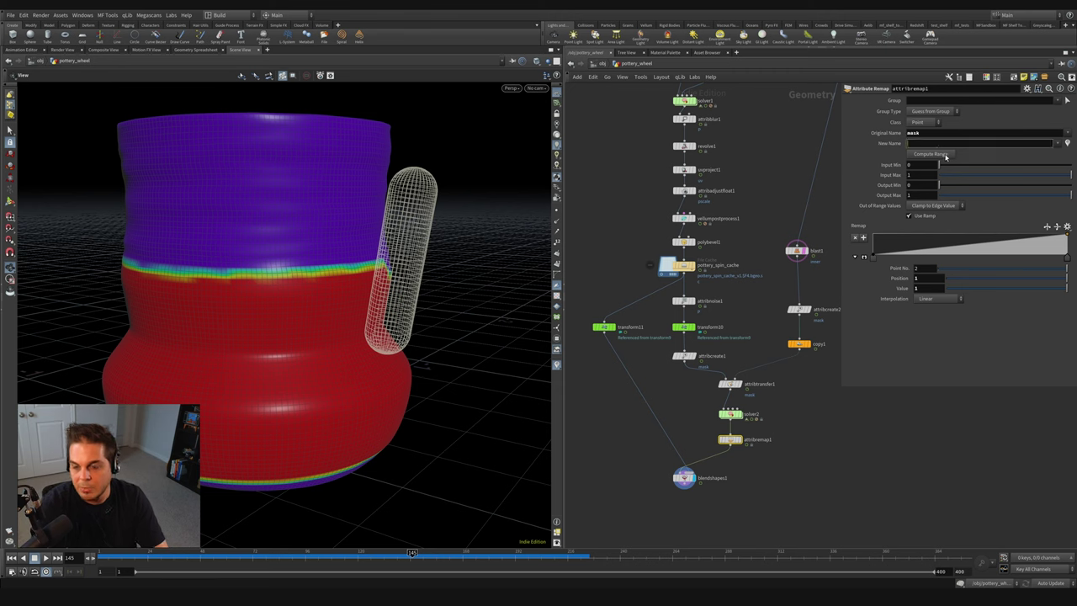
{"action": "type", "text": "blend"}
{"action": "key", "text": "Return"}
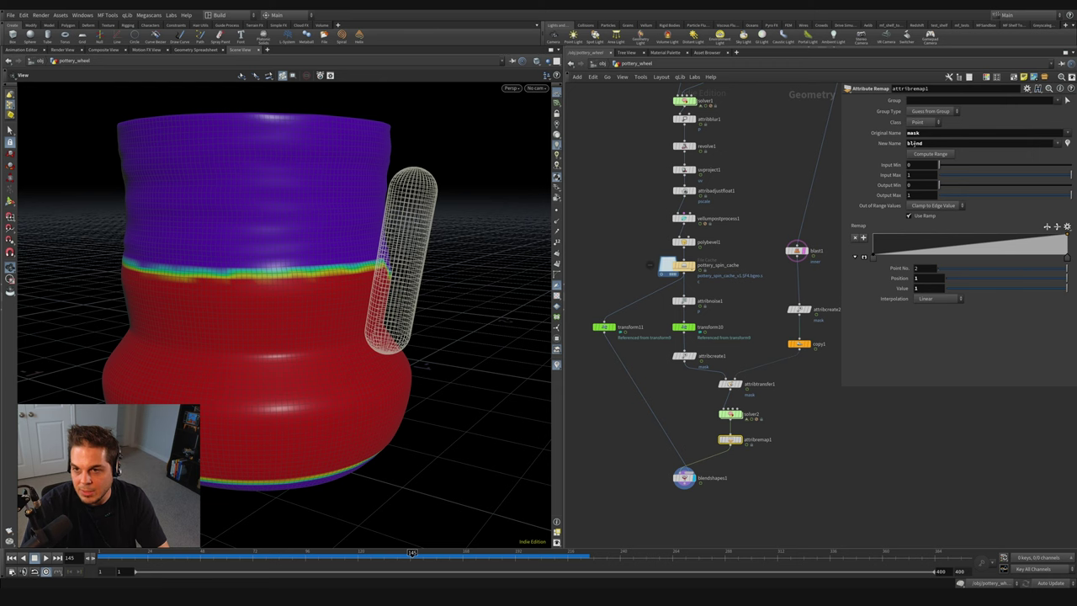
Step: Change blendshapes1's Blend Mask Attribute to blend
{"action": "mouse_move", "coordinate": [687, 479]}
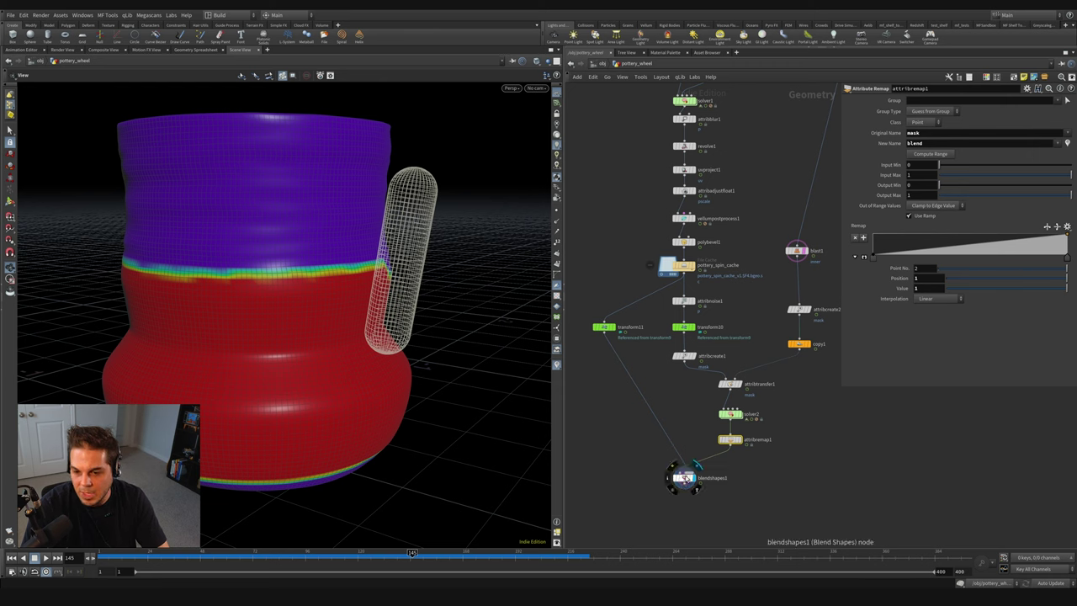
{"action": "left_click", "coordinate": [685, 478]}
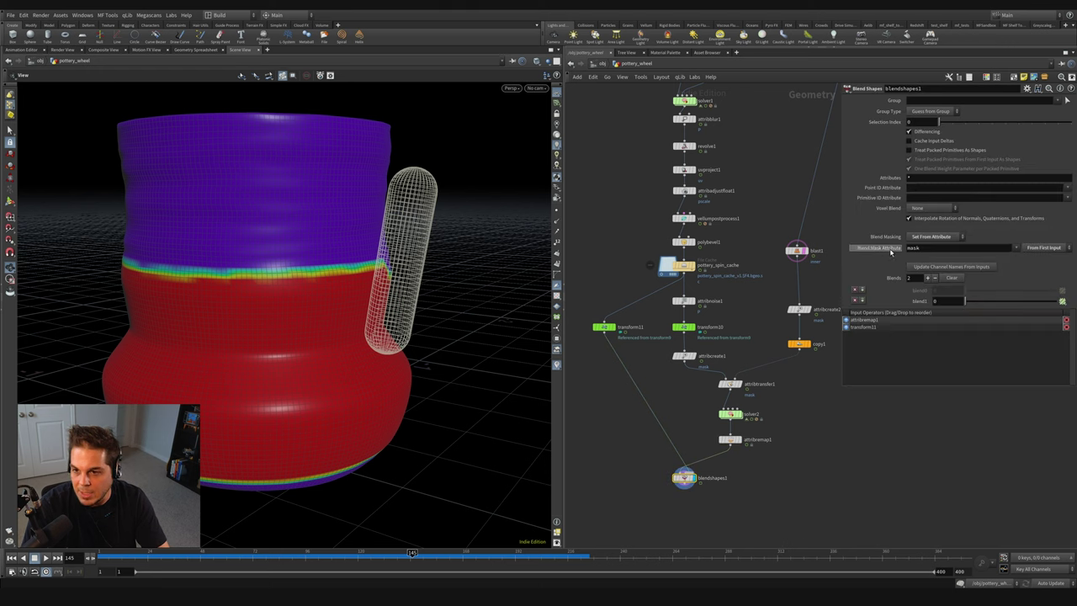
{"action": "double_click", "coordinate": [916, 247]}
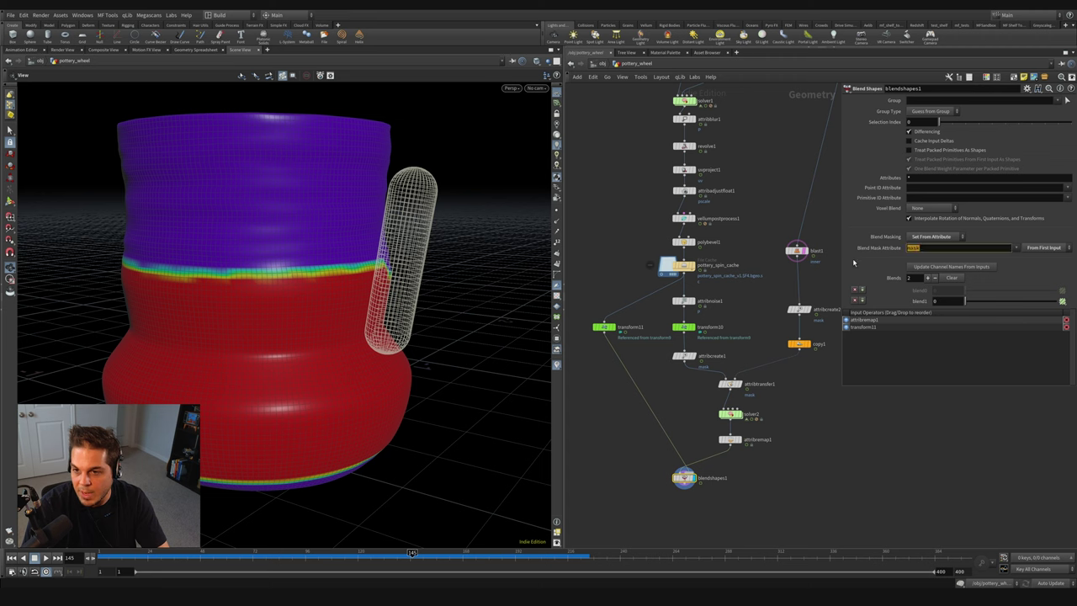
{"action": "type", "text": "blend"}
{"action": "key", "text": "Return"}
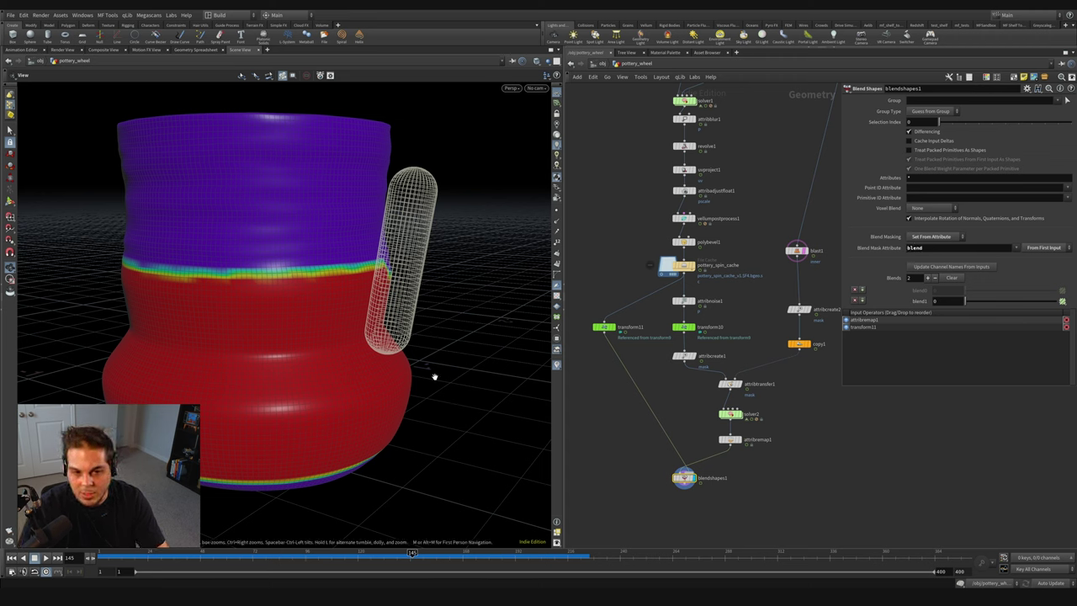
Step: Lower attribremap1's Output Max to 0.7 so the smooth pot is only partially blended in
{"action": "left_click", "coordinate": [730, 440]}
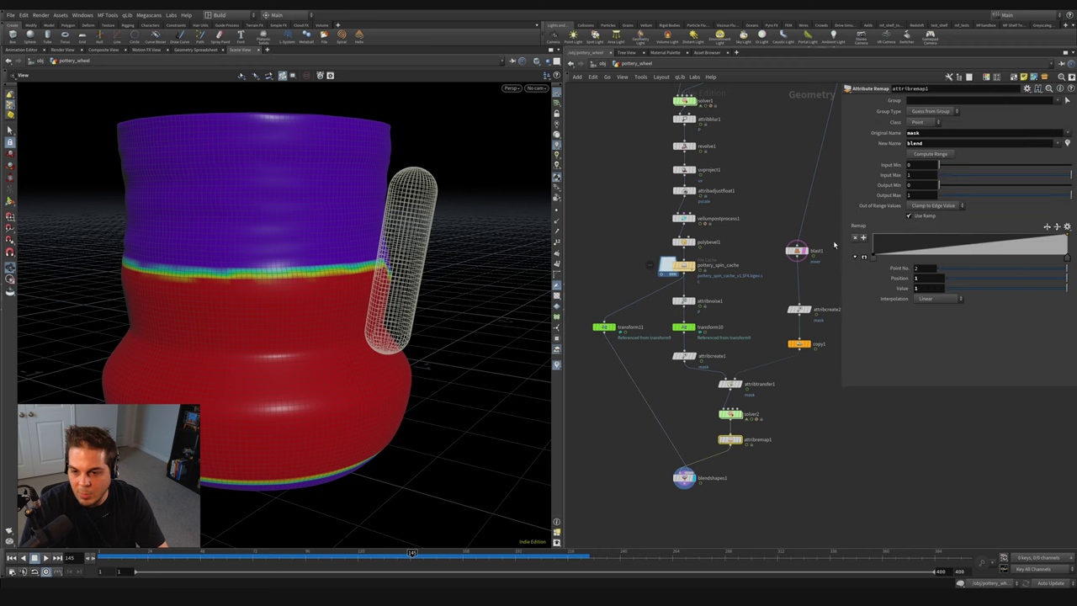
{"action": "left_click_drag", "start_coordinate": [1068, 194], "coordinate": [1029, 195]}
{"action": "mouse_move", "coordinate": [253, 339]}
{"action": "right_mouse_down", "text": "alt"}
{"action": "mouse_move", "coordinate": [473, 288]}
{"action": "mouse_move", "coordinate": [260, 337]}
{"action": "right_mouse_up", "text": "alt"}
{"action": "left_click_drag", "start_coordinate": [260, 337], "coordinate": [293, 329], "text": "alt"}
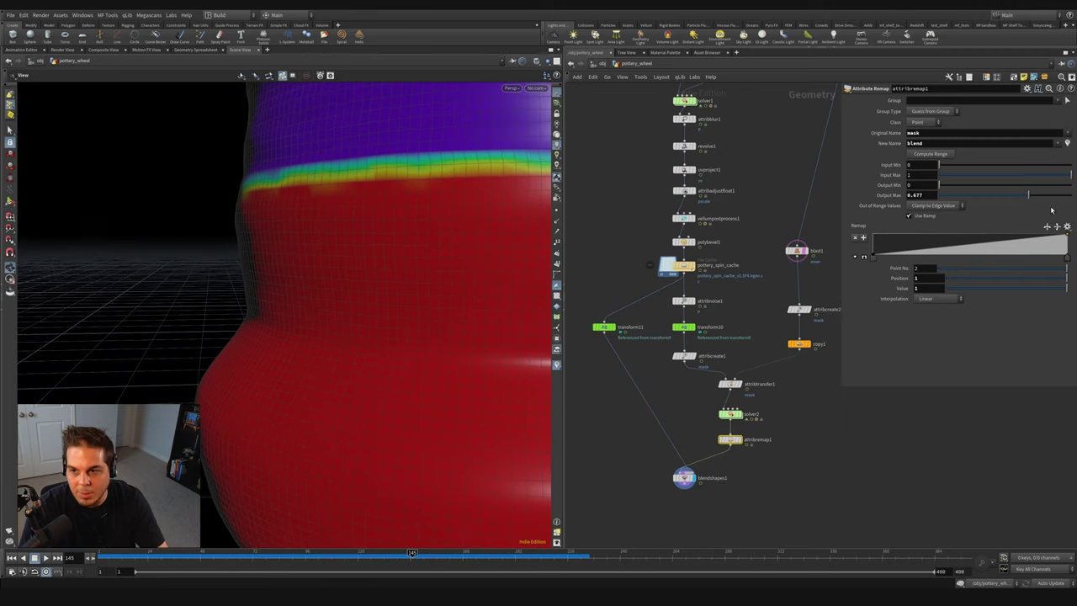
{"action": "mouse_move", "coordinate": [1028, 195]}
{"action": "left_mouse_down"}
{"action": "mouse_move", "coordinate": [1011, 196]}
{"action": "mouse_move", "coordinate": [1024, 196]}
{"action": "left_mouse_up"}
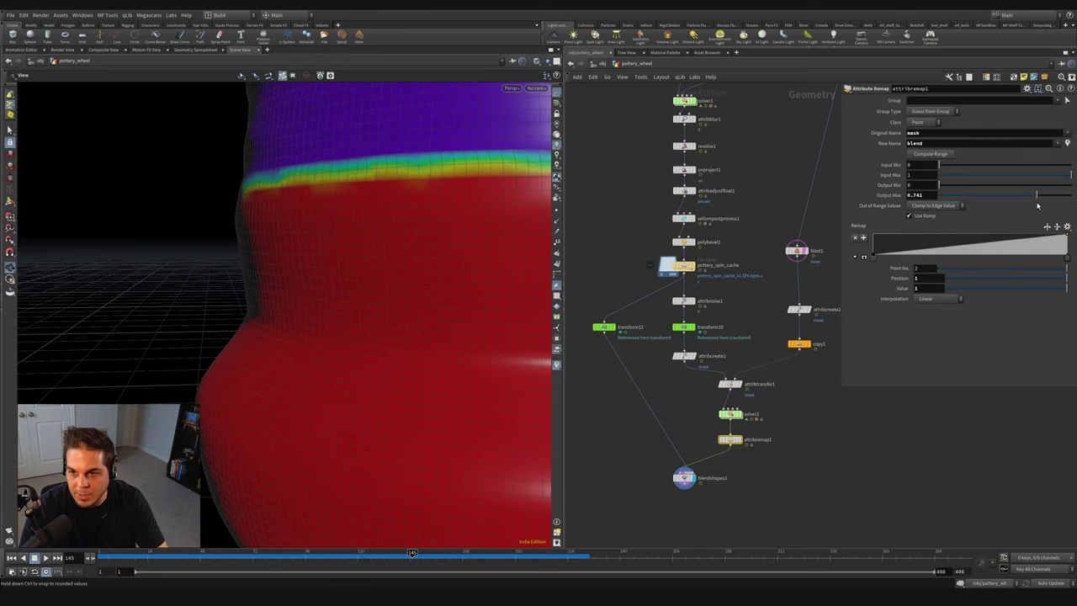
{"action": "left_click", "coordinate": [916, 195]}
{"action": "type", "text": ".7"}
{"action": "key", "text": "Return"}
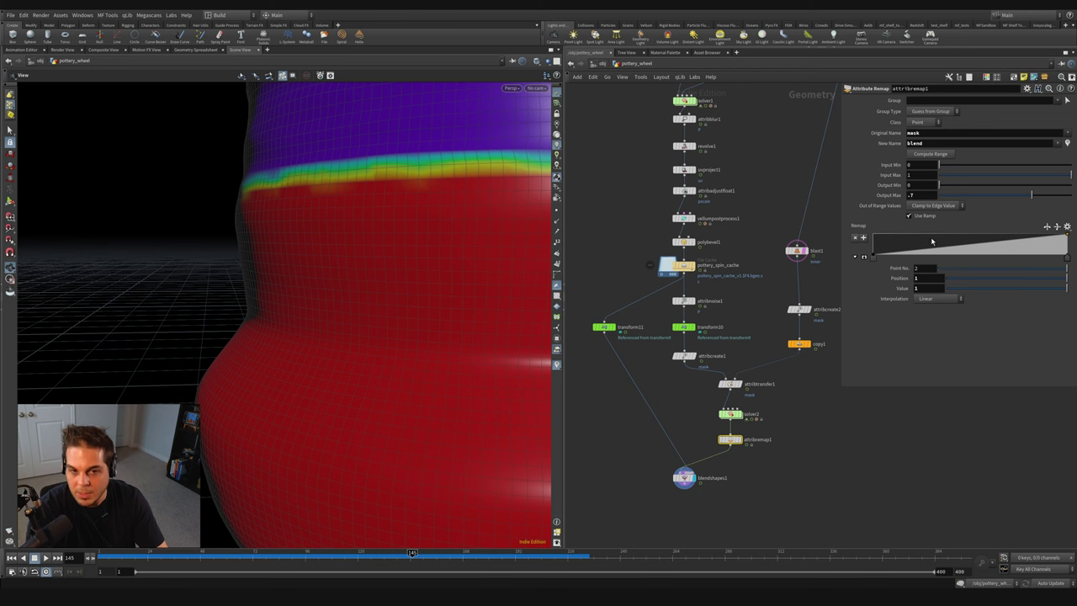
Step: Turn off the mask color visualization on the pot in the viewport
{"action": "left_click_drag", "start_coordinate": [308, 308], "coordinate": [317, 329], "text": "alt"}
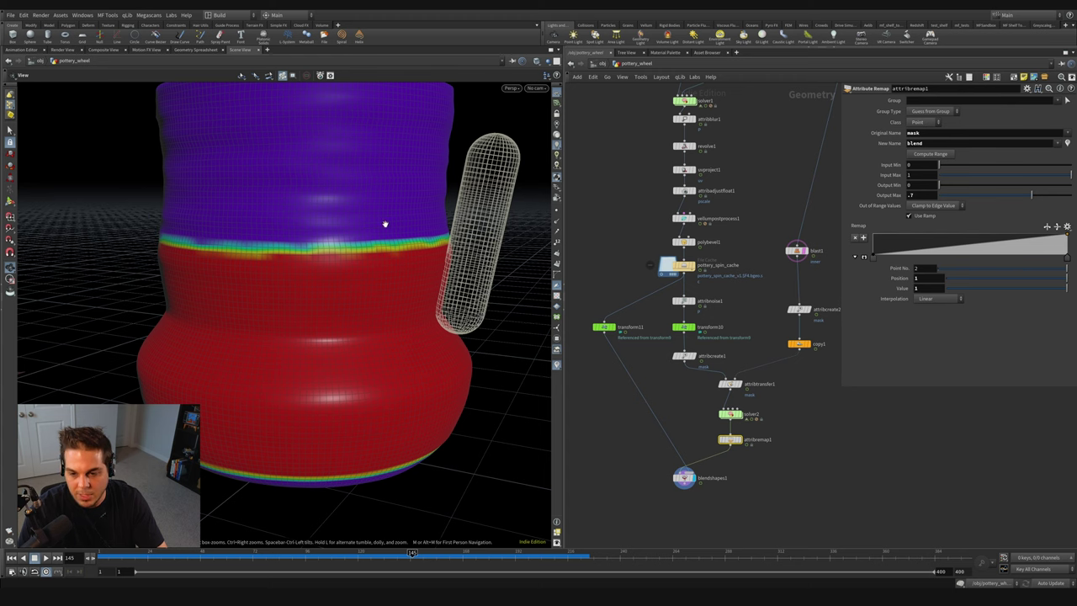
{"action": "left_click_drag", "start_coordinate": [361, 212], "coordinate": [363, 320], "text": "alt"}
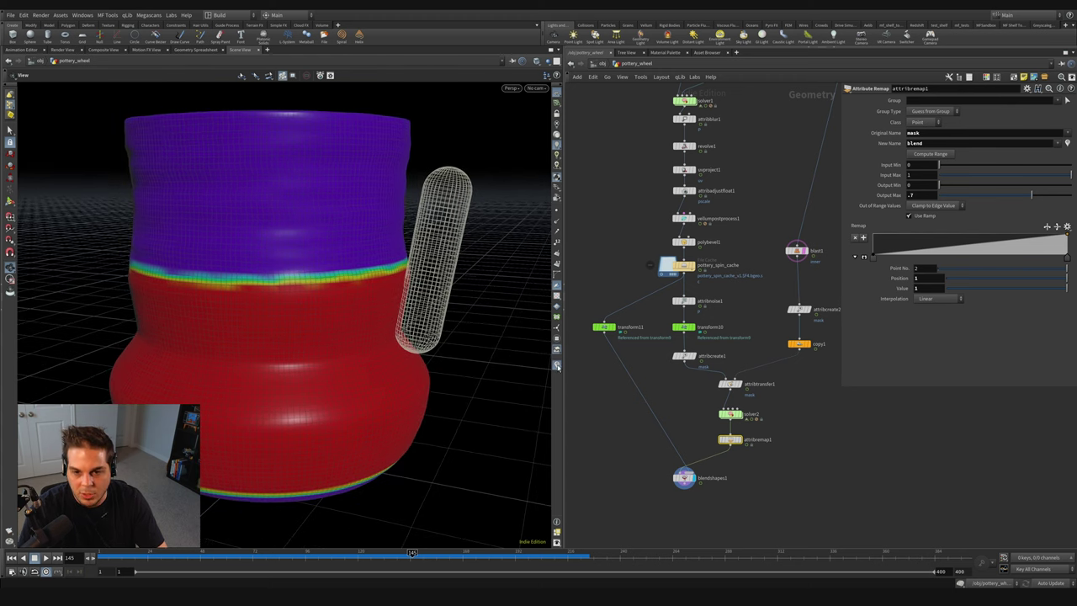
{"action": "left_click", "coordinate": [556, 366]}
{"action": "left_click", "coordinate": [558, 368]}
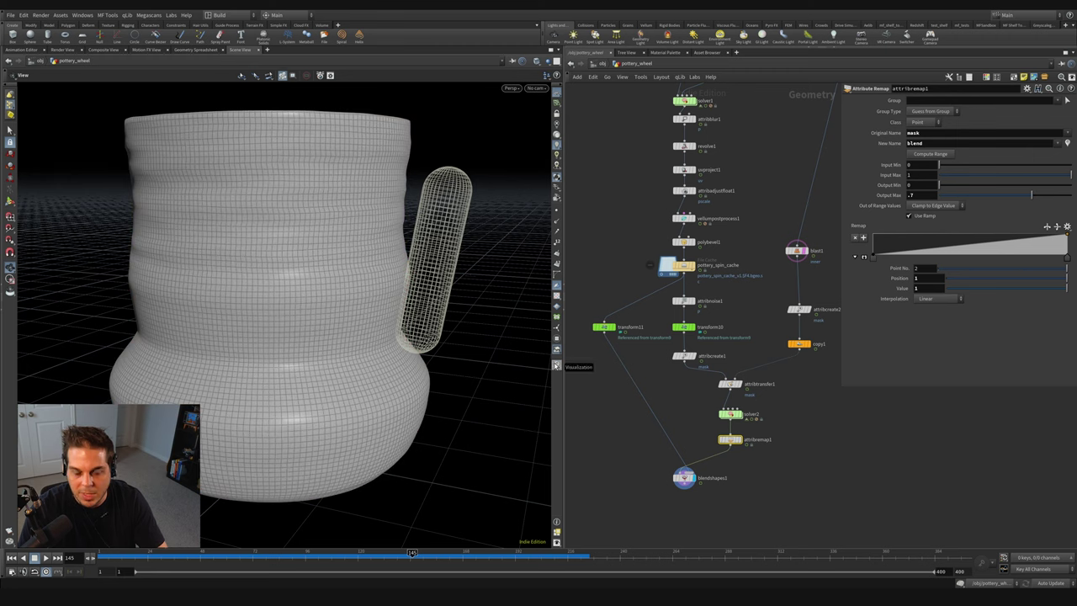
Step: Switch the viewport to Smooth Shaded and play the blended pot animation from the first frame
{"action": "left_click", "coordinate": [536, 61]}
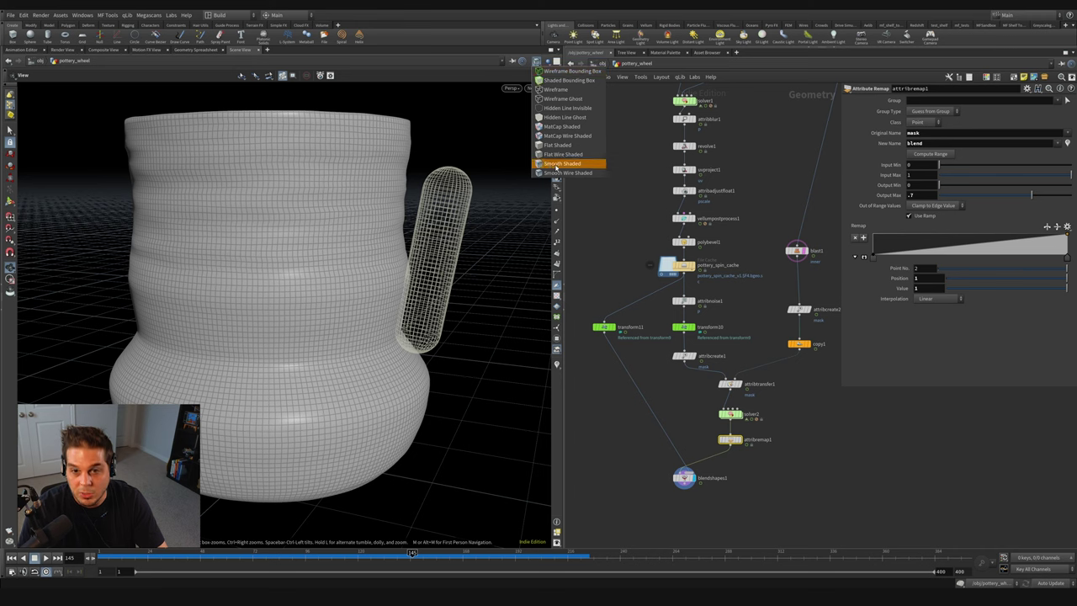
{"action": "left_click", "coordinate": [563, 163]}
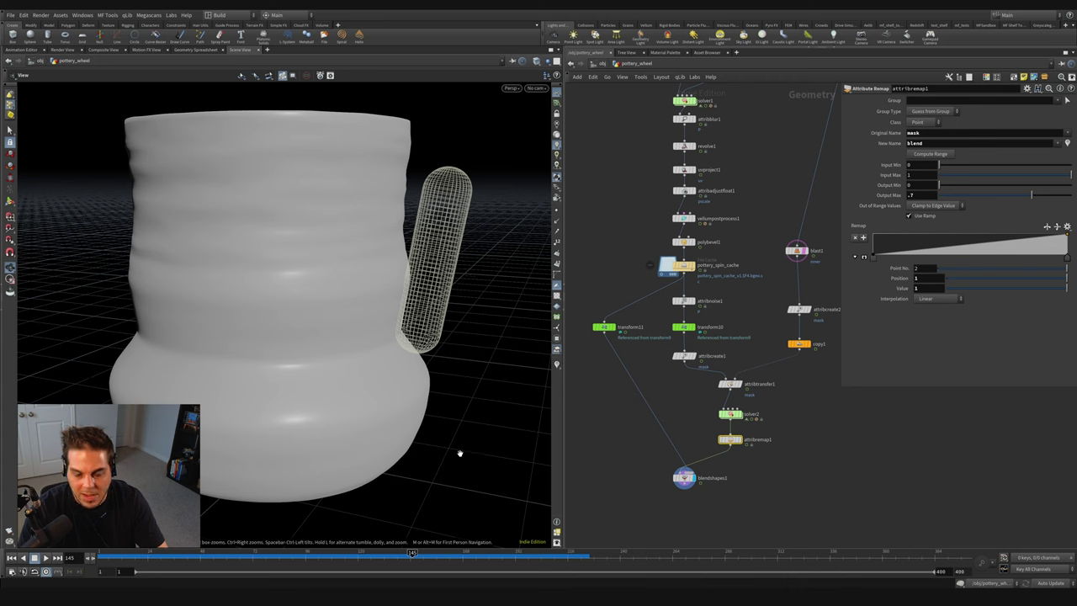
{"action": "left_click", "coordinate": [20, 559]}
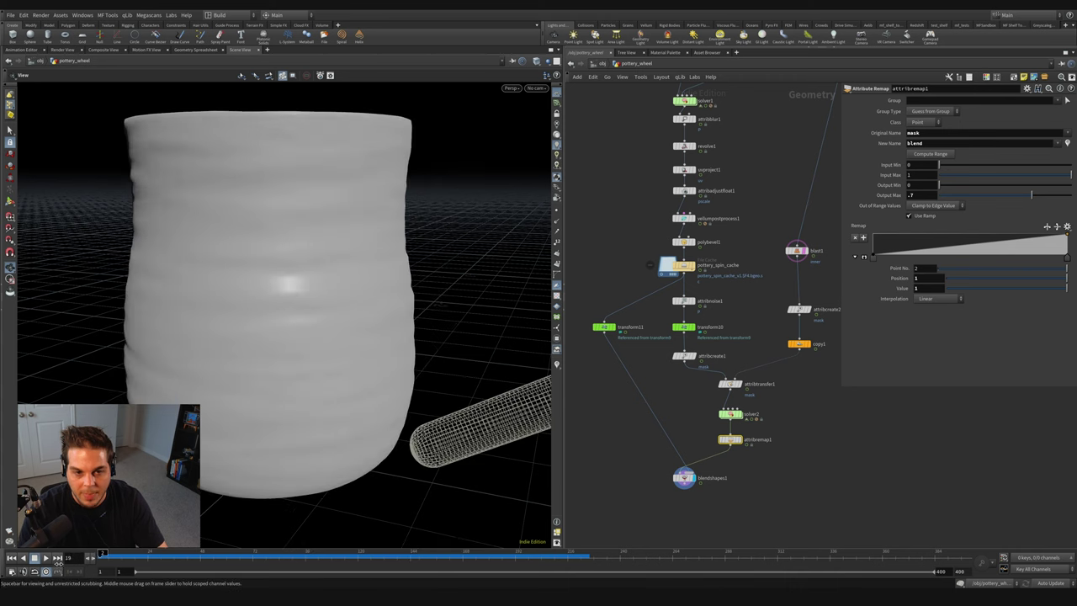
{"action": "left_click", "coordinate": [45, 558]}
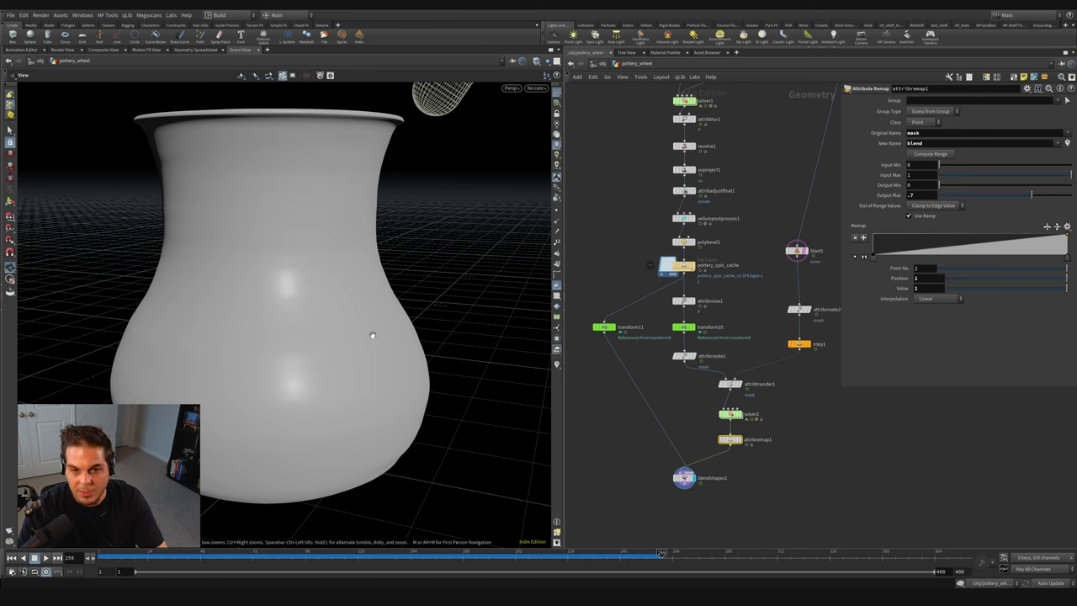
Step: Add a File Cache node below blendshapes1 and name it pottery_blend_cache
{"action": "key", "text": "Tab"}
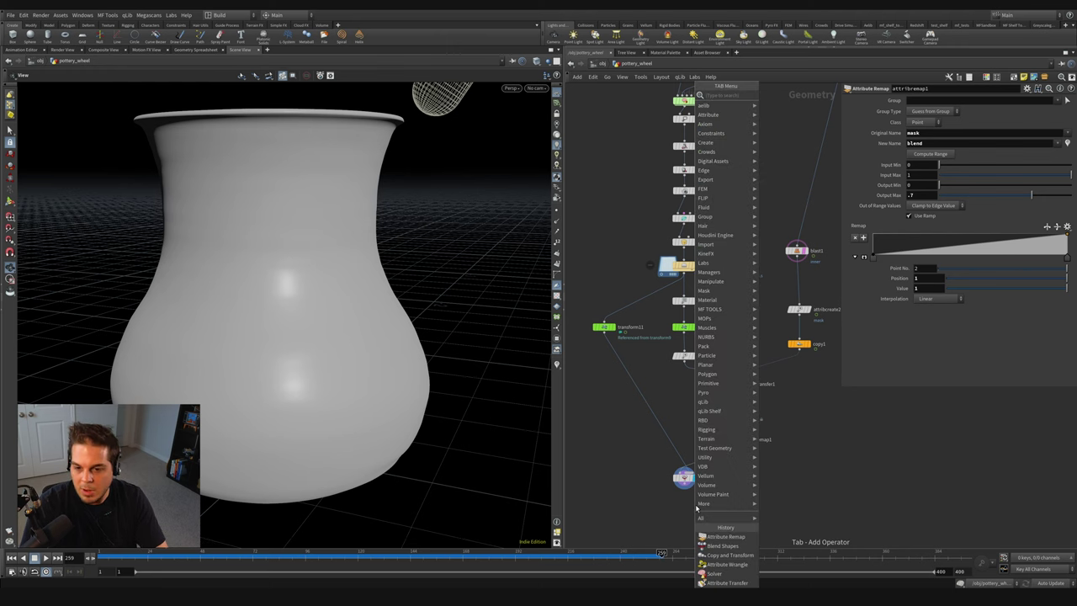
{"action": "type", "text": "file"}
{"action": "key", "text": "Return"}
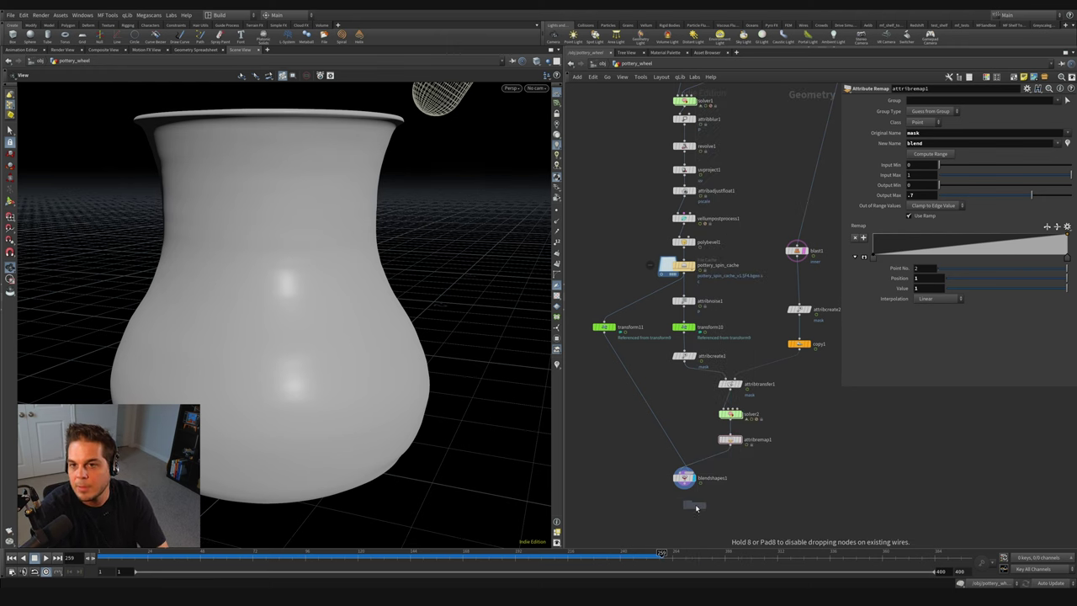
{"action": "left_click", "coordinate": [685, 503]}
{"action": "double_click", "coordinate": [709, 502]}
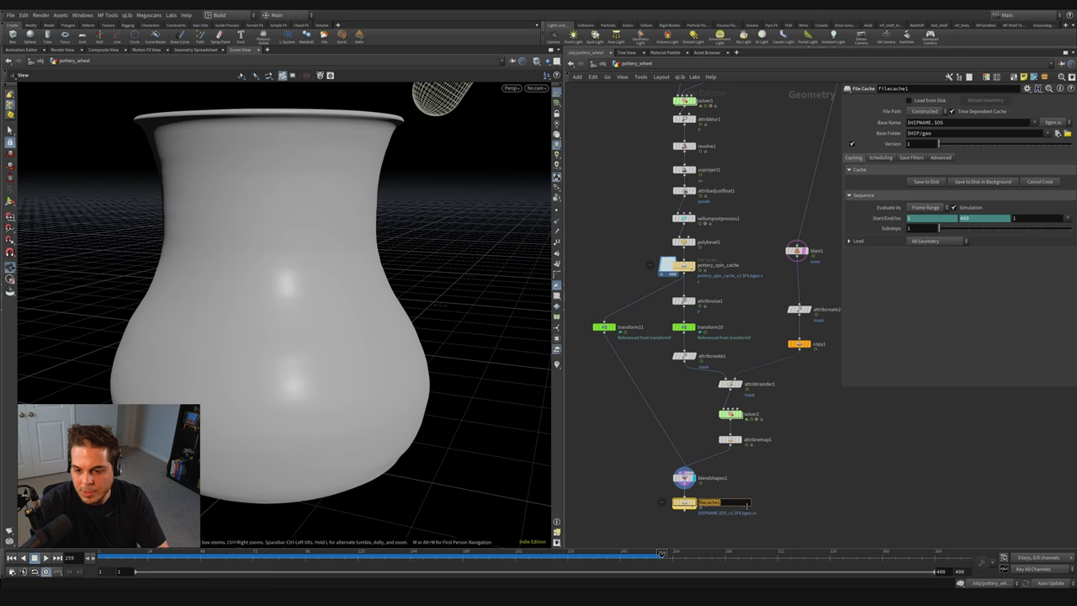
{"action": "type", "text": "pottery_"}
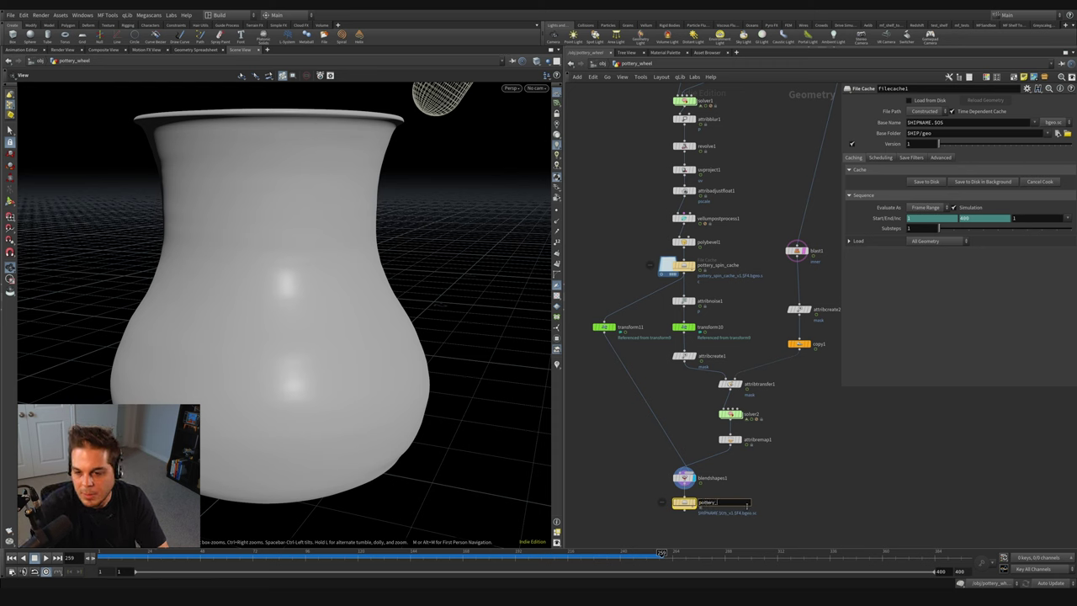
{"action": "type", "text": "blend_cache"}
{"action": "key", "text": "Return"}
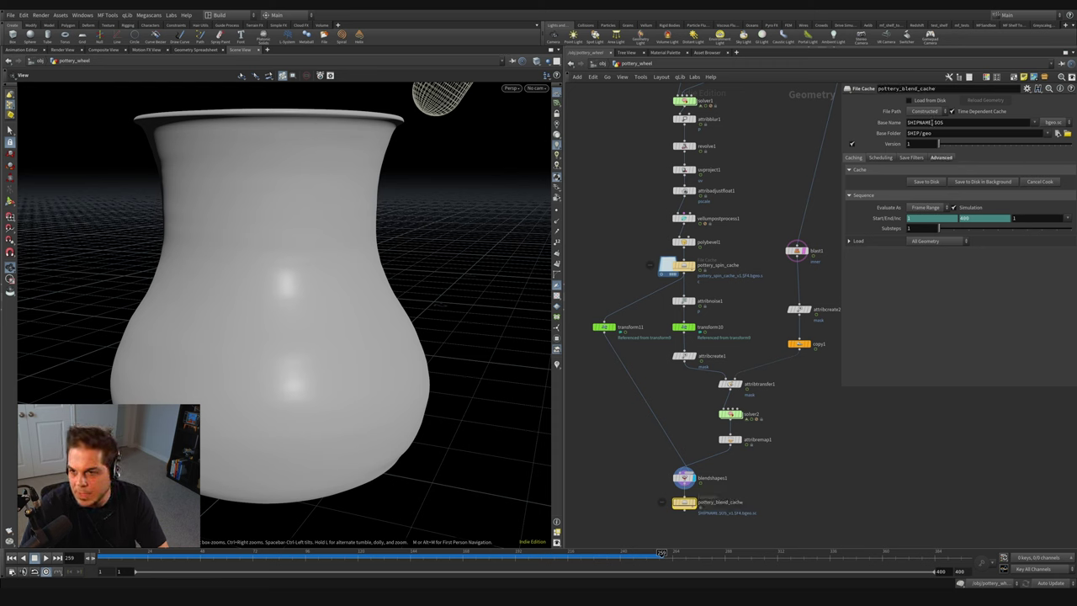
Step: Reduce pottery_blend_cache's base name to $OS and set its substeps to 4
{"action": "double_click", "coordinate": [919, 122]}
{"action": "key", "text": "BackSpace"}
{"action": "key", "text": "Return"}
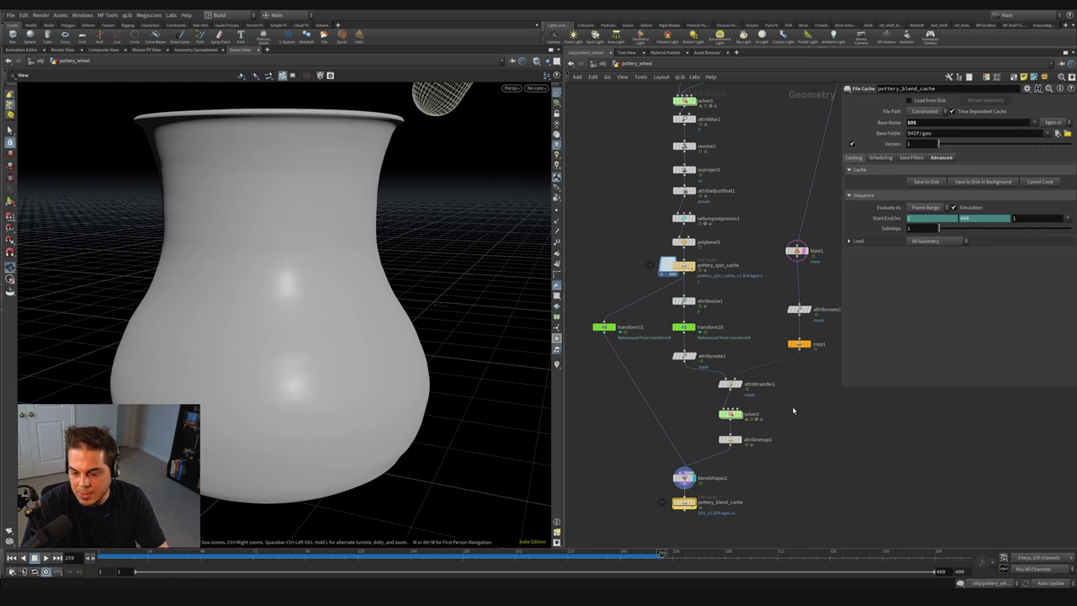
{"action": "left_click", "coordinate": [910, 228]}
{"action": "type", "text": "4"}
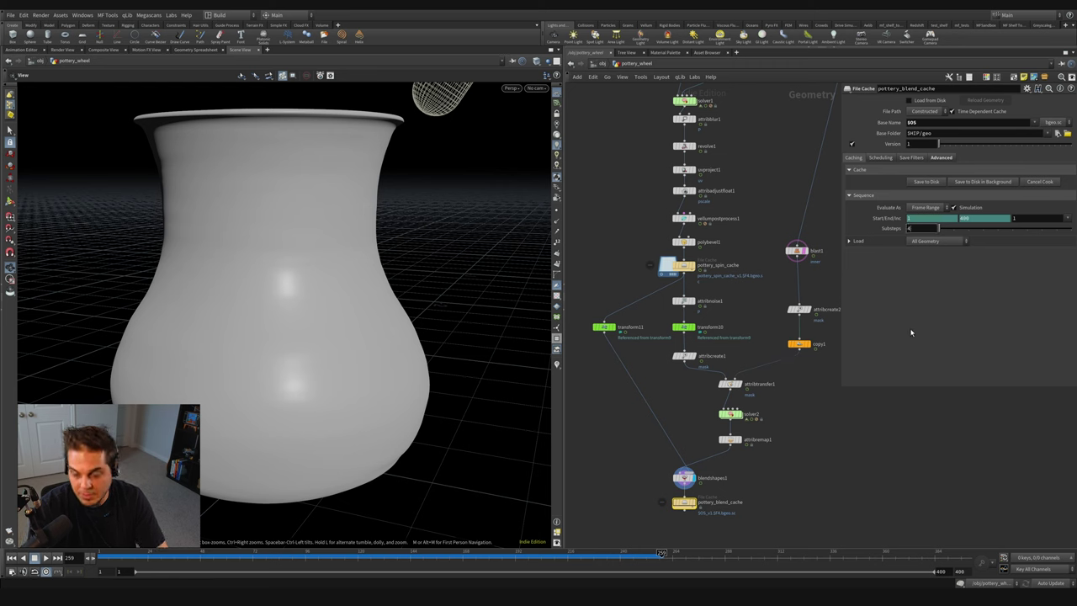
{"action": "key", "text": "Return"}
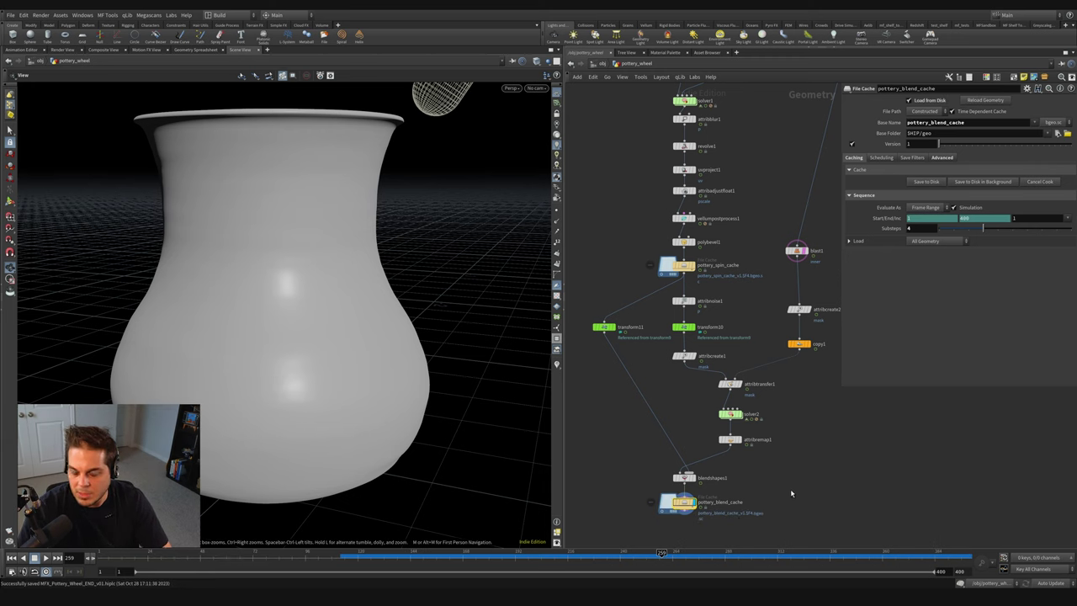
Step: Add a Name node below pottery_blend_cache and set its primitive name to vase
{"action": "middle_click_drag", "start_coordinate": [791, 493], "coordinate": [789, 424]}
{"action": "key", "text": "Tab"}
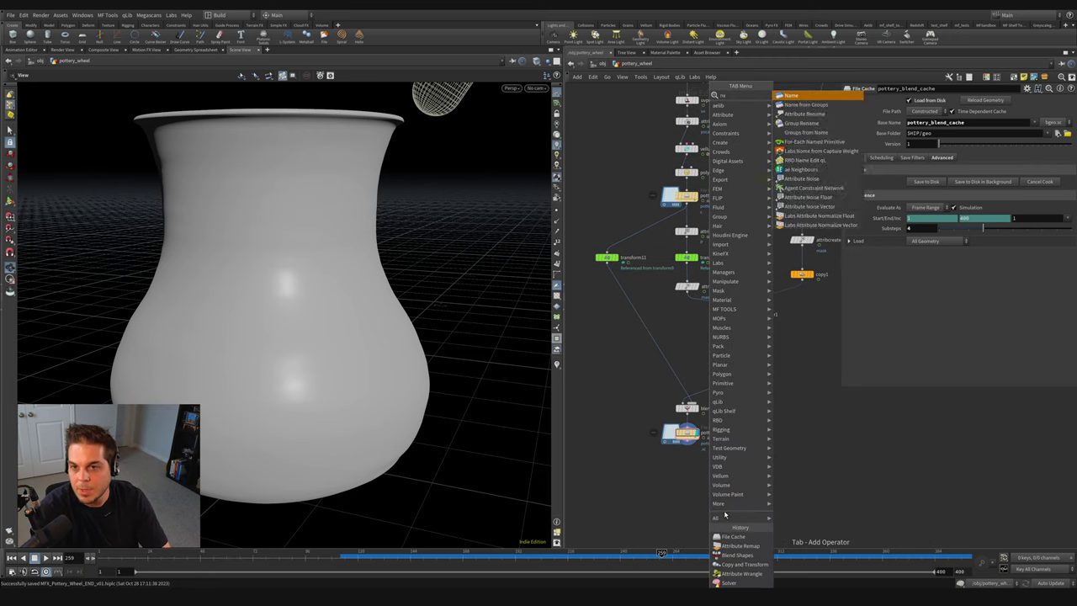
{"action": "left_click", "coordinate": [728, 518]}
{"action": "left_click", "coordinate": [686, 465]}
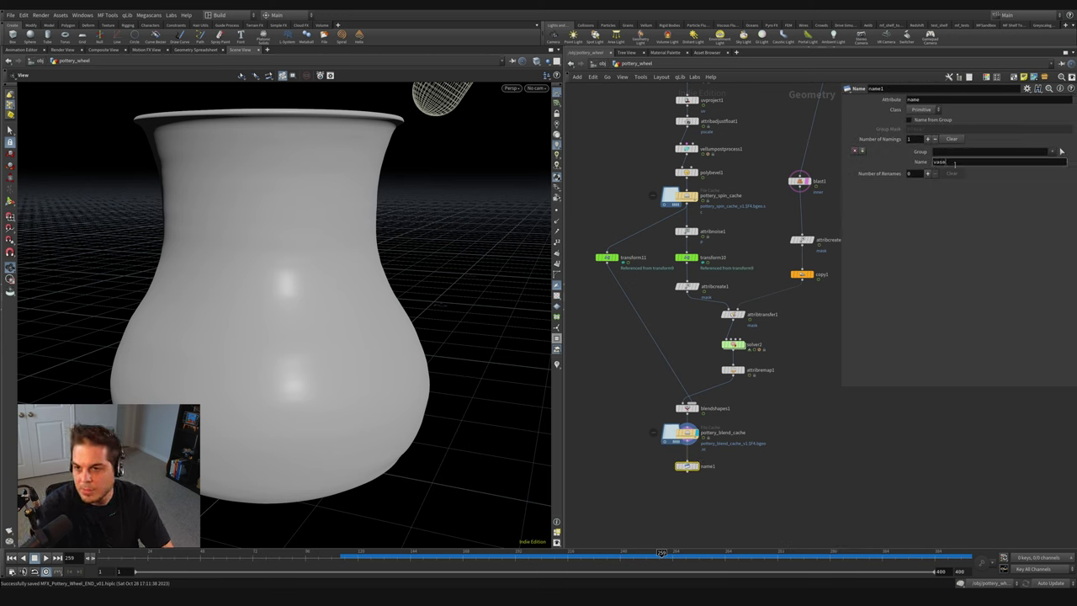
{"action": "key", "text": "Return"}
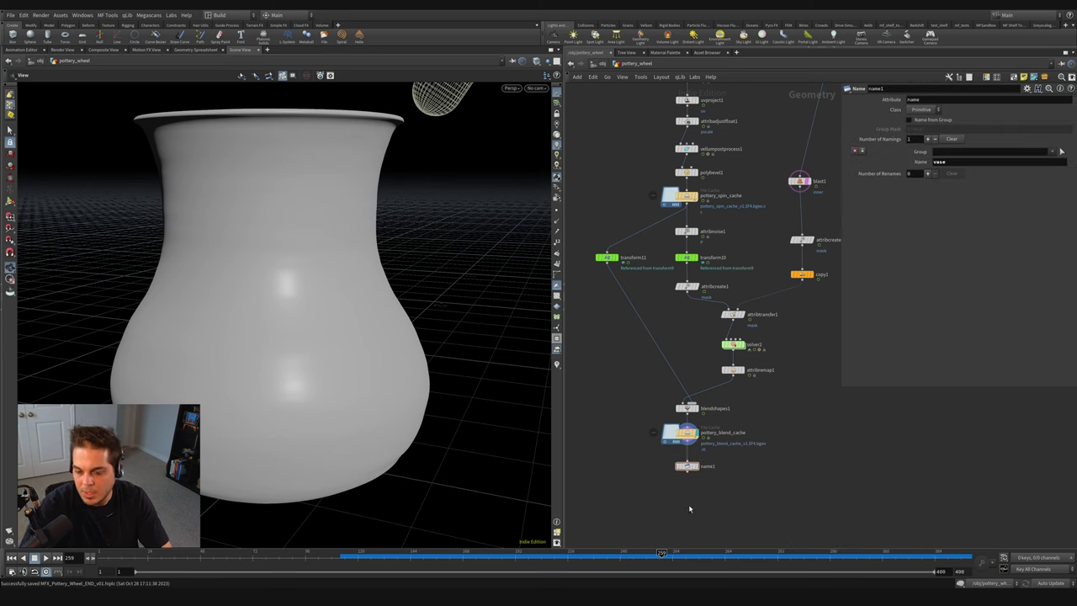
Step: Add a Null node below name1 and rename it VASE
{"action": "key", "text": "Tab"}
{"action": "mouse_move", "coordinate": [692, 508]}
{"action": "type", "text": "null"}
{"action": "key", "text": "Return"}
{"action": "left_click", "coordinate": [687, 499]}
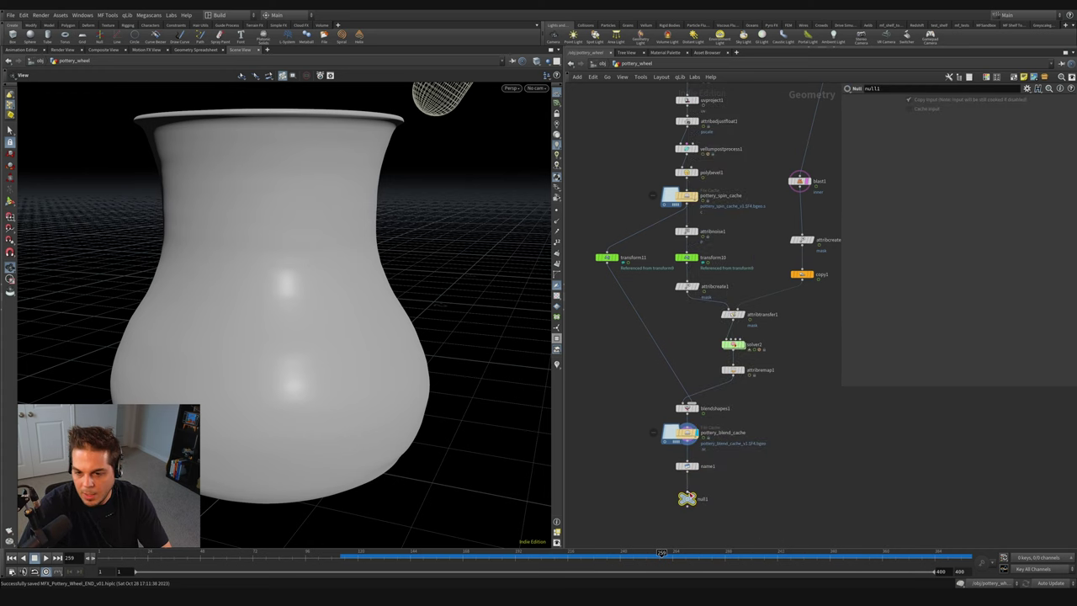
{"action": "double_click", "coordinate": [705, 499]}
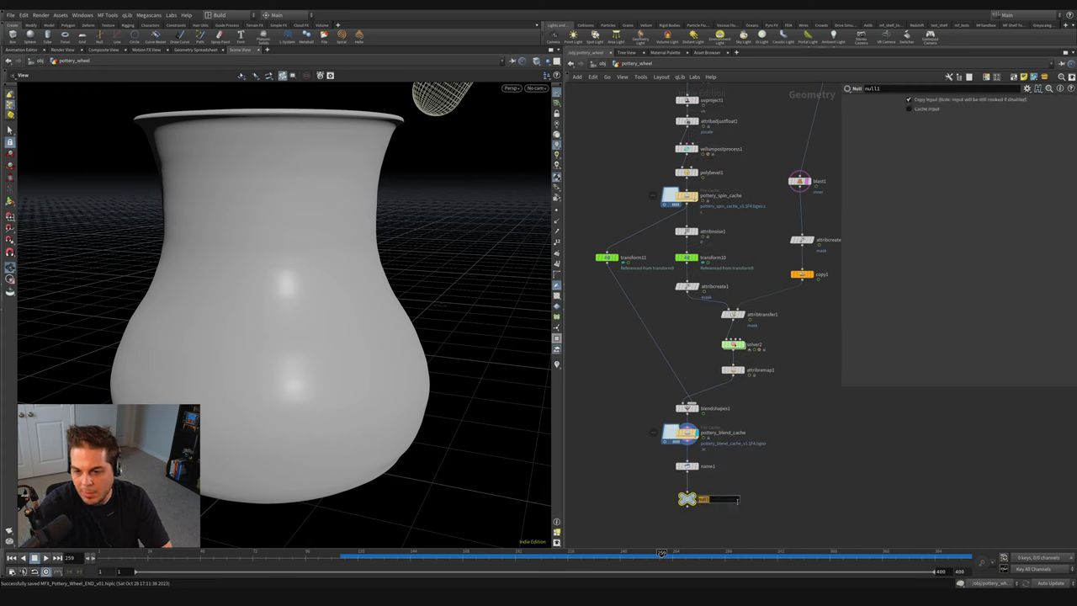
{"action": "key", "text": "Return"}
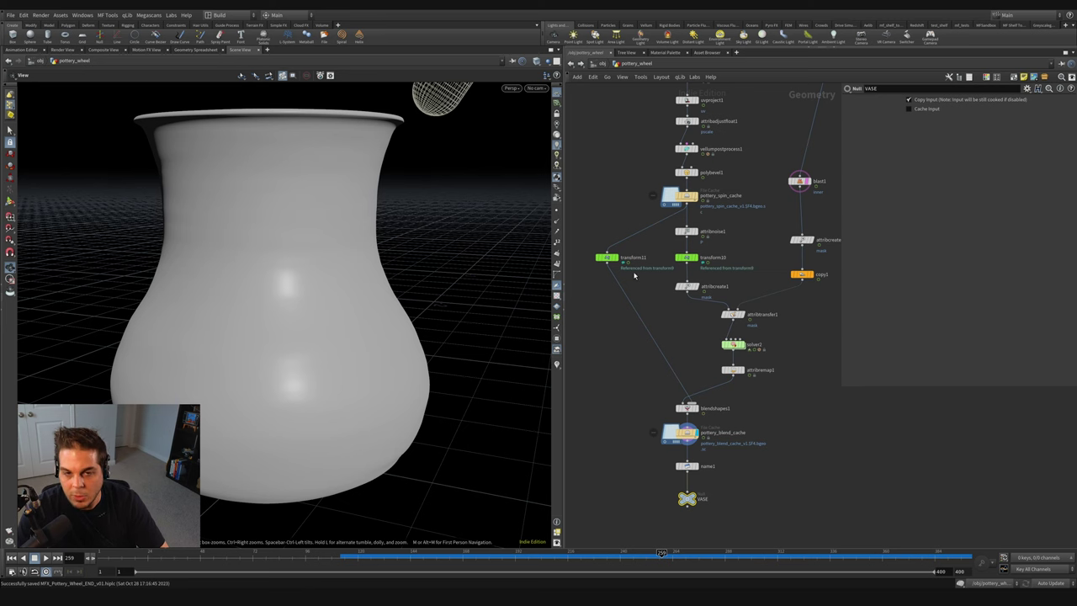
Step: Switch to the Solaris desktop and open the stage network
{"action": "left_click", "coordinate": [236, 17]}
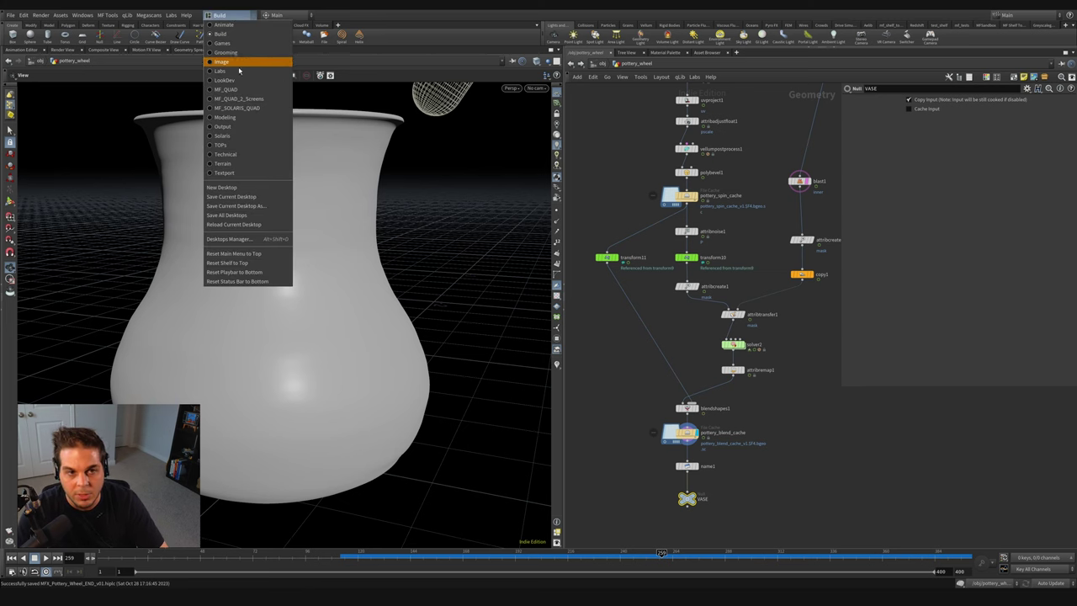
{"action": "left_click", "coordinate": [231, 137]}
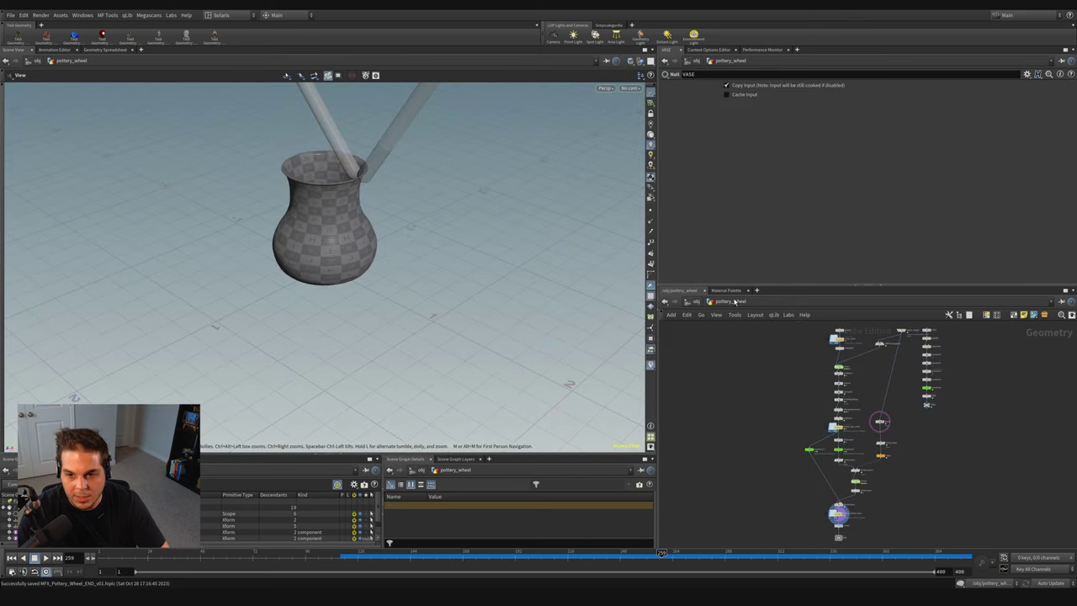
{"action": "left_click", "coordinate": [695, 303]}
{"action": "left_click", "coordinate": [696, 303]}
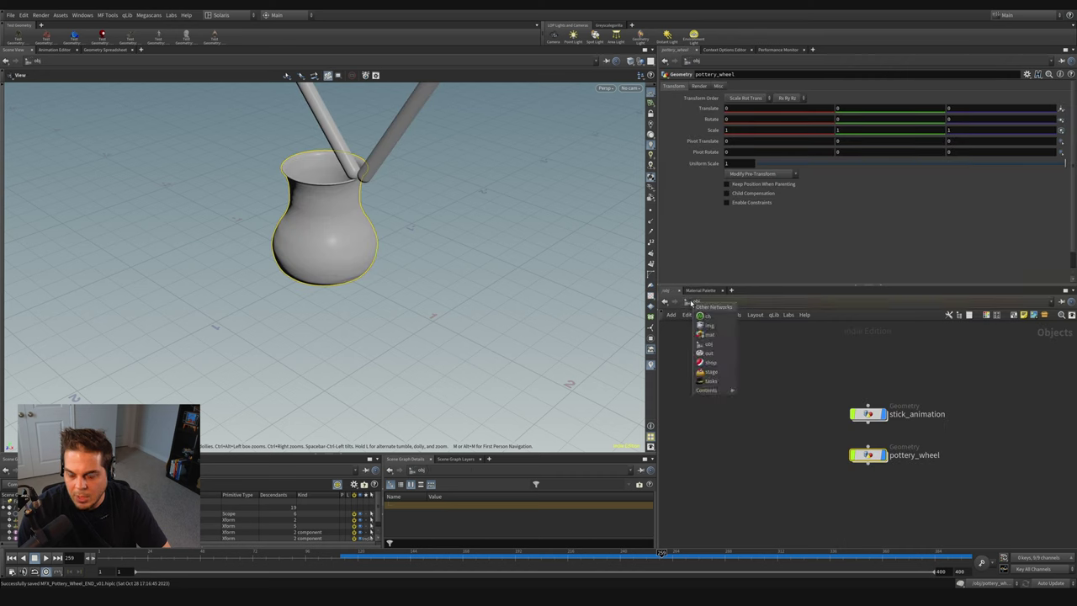
{"action": "left_click", "coordinate": [711, 372]}
Step: Add a SOP Import node beside the sticks import in the stage network
{"action": "scroll", "coordinate": [710, 380], "scroll_direction": "down", "scroll_amount": 5}
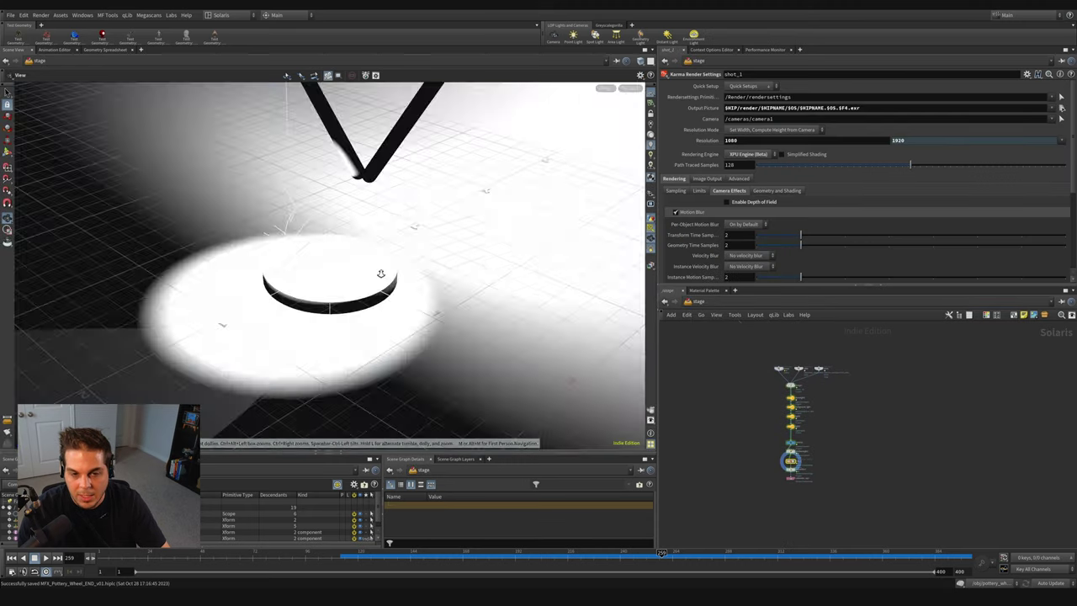
{"action": "left_click_drag", "start_coordinate": [380, 274], "coordinate": [420, 269]}
{"action": "left_click", "coordinate": [790, 472]}
{"action": "scroll", "coordinate": [940, 333], "scroll_direction": "up", "scroll_amount": 5}
{"action": "scroll", "coordinate": [940, 332], "scroll_direction": "down", "scroll_amount": 4}
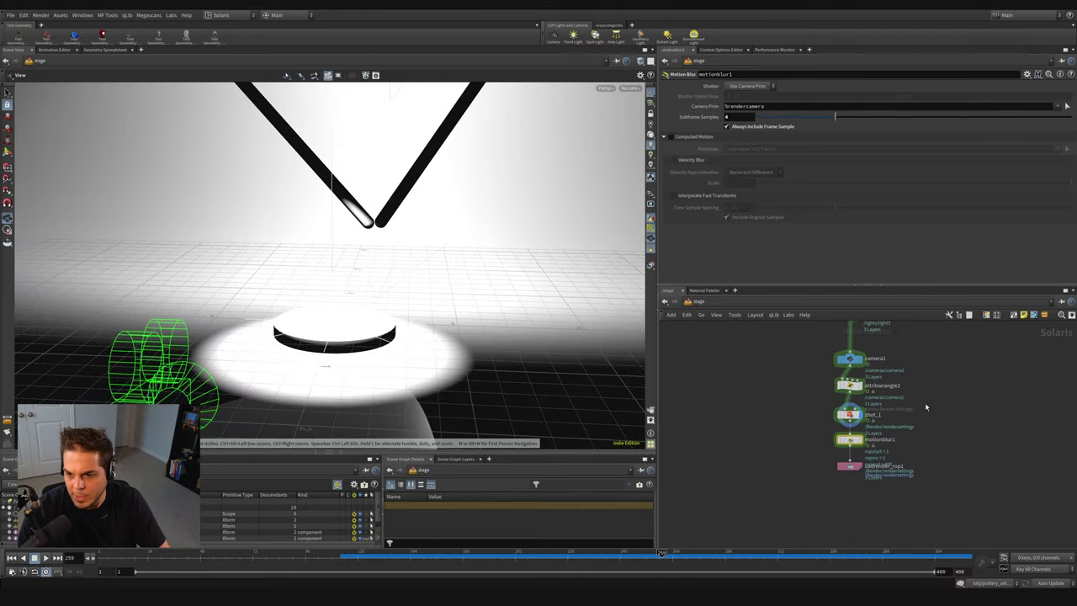
{"action": "middle_click_drag", "start_coordinate": [925, 402], "coordinate": [920, 485]}
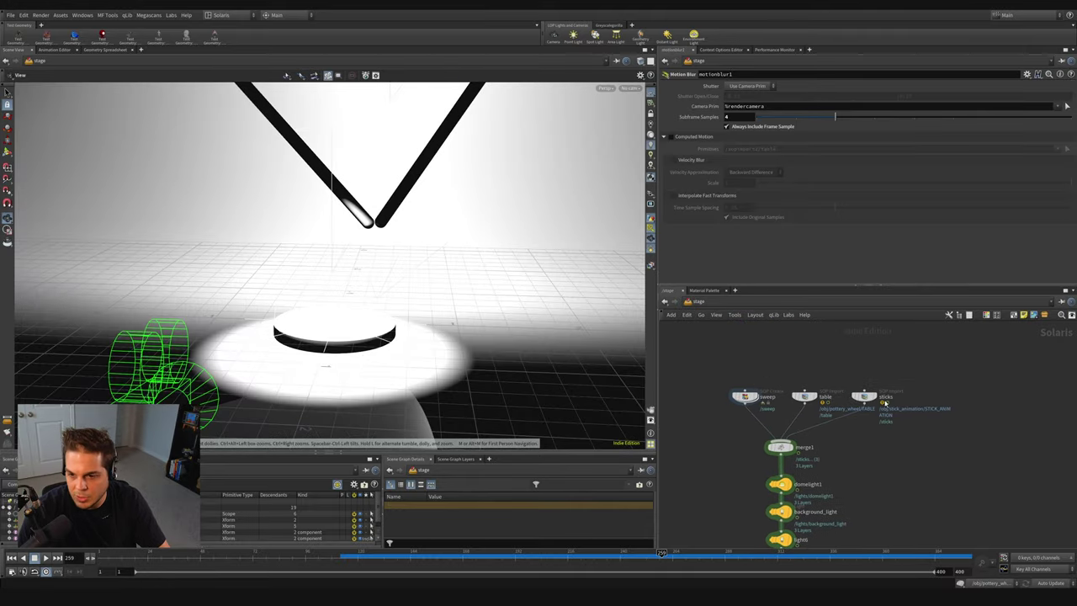
{"action": "scroll", "coordinate": [881, 418], "scroll_direction": "up", "scroll_amount": 3}
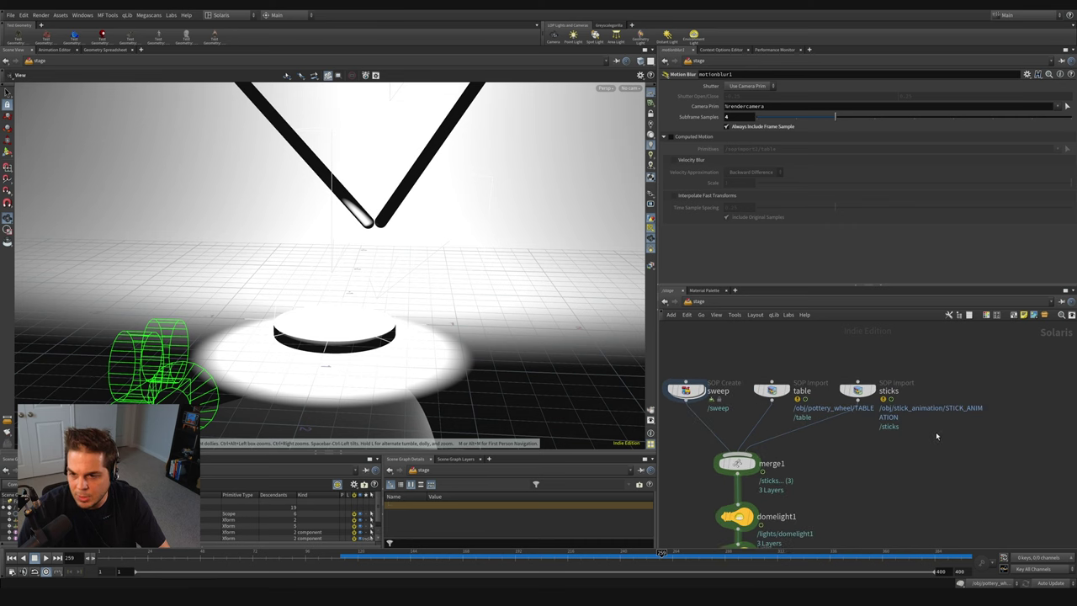
{"action": "right_click", "coordinate": [939, 436]}
{"action": "key", "text": "Escape"}
{"action": "left_click", "coordinate": [932, 437]}
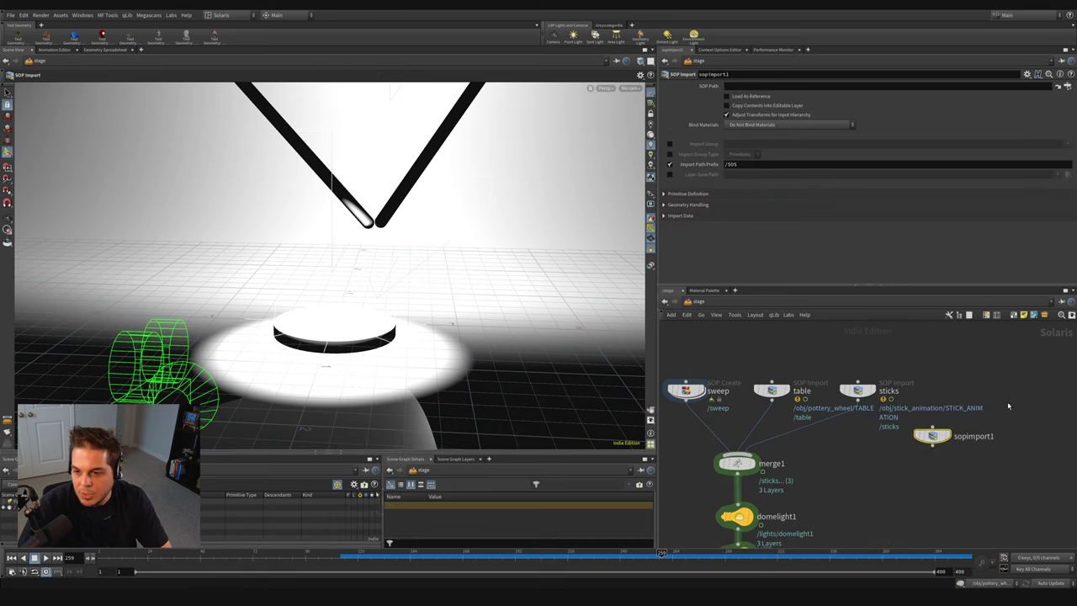
Step: Set the new SOP Import's SOP path to /obj/pottery_wheel/VASE
{"action": "left_click", "coordinate": [1067, 87]}
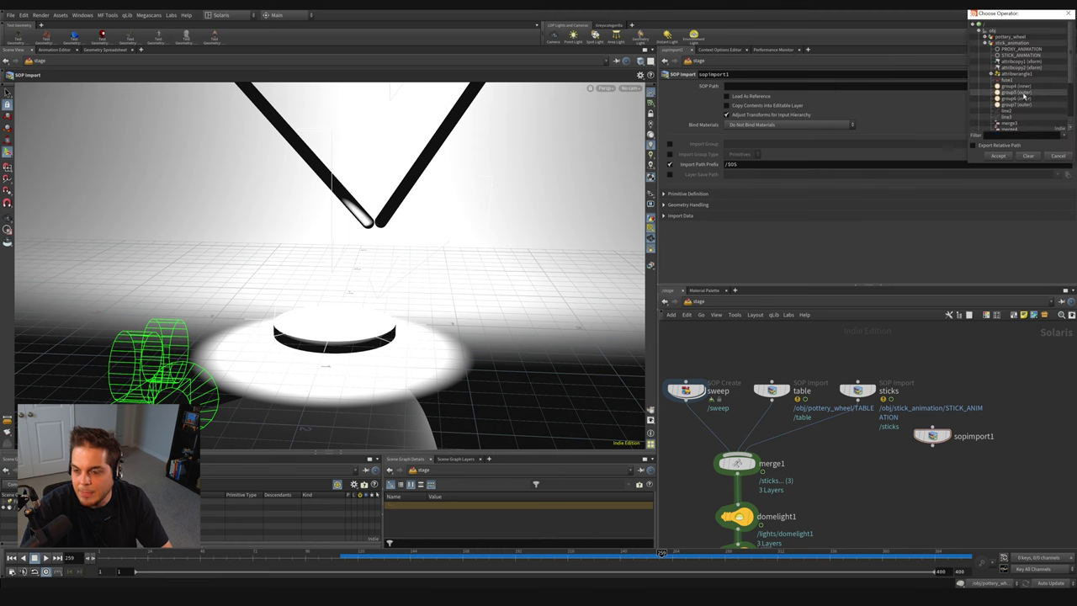
{"action": "left_click", "coordinate": [991, 43]}
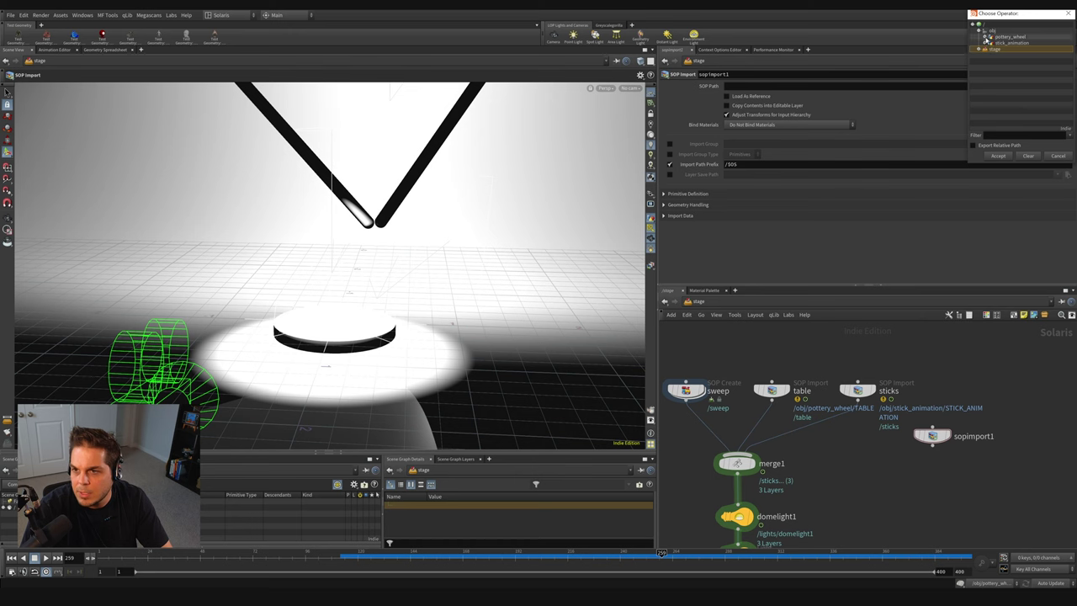
{"action": "left_click", "coordinate": [987, 38]}
{"action": "left_click", "coordinate": [1007, 49]}
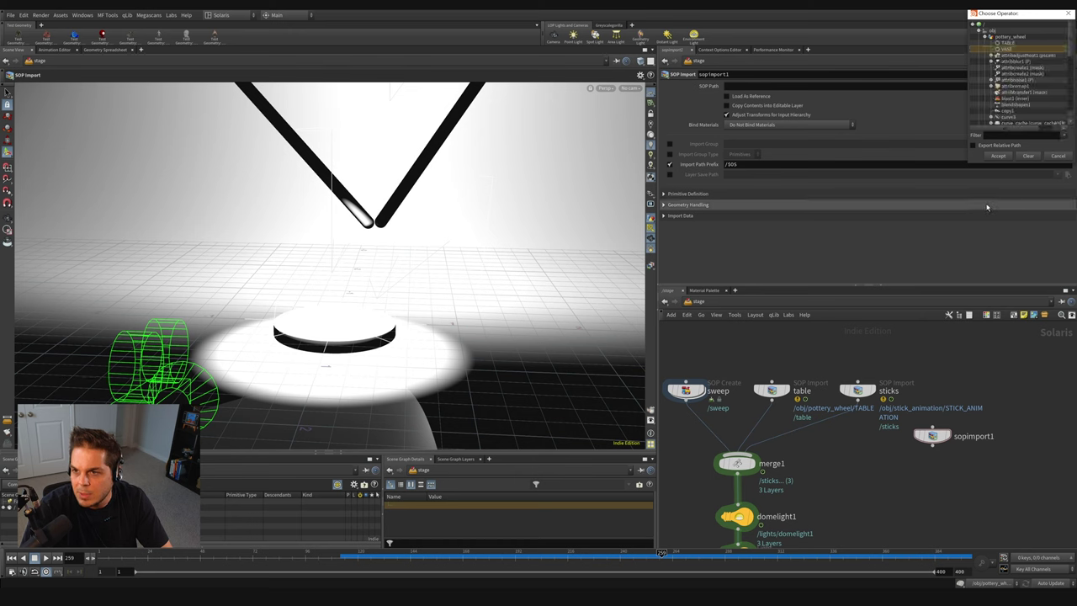
{"action": "left_click", "coordinate": [997, 157]}
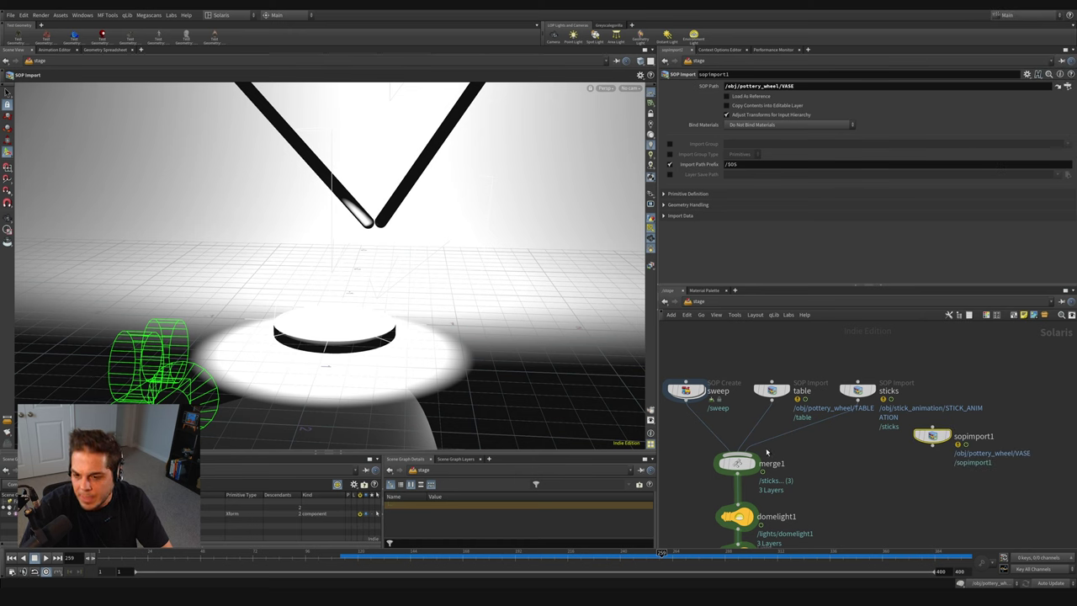
Step: Connect the VASE import into merge1 and switch the viewport renderer to Karma
{"action": "left_click_drag", "start_coordinate": [766, 452], "coordinate": [932, 442]}
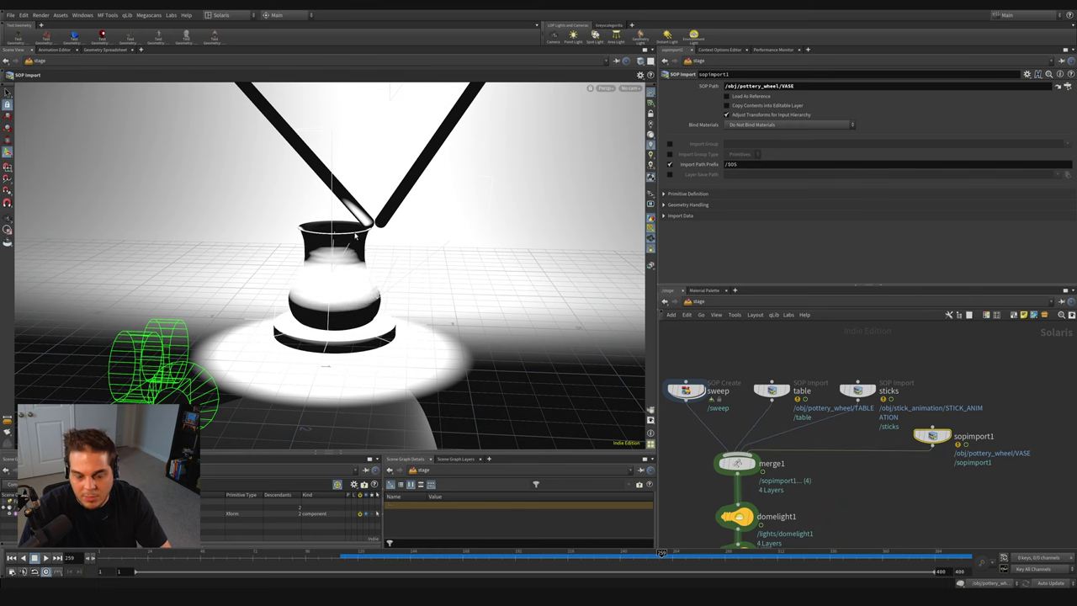
{"action": "key", "text": "Escape"}
{"action": "left_click_drag", "start_coordinate": [363, 238], "coordinate": [351, 252]}
{"action": "key", "text": "shift+r"}
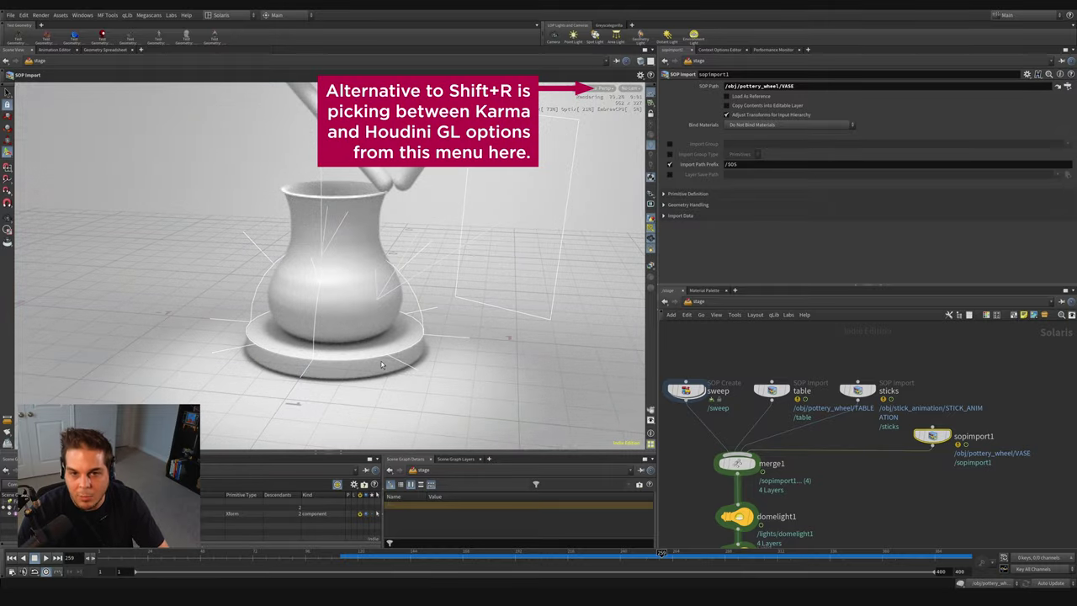
{"action": "left_click_drag", "start_coordinate": [381, 363], "coordinate": [405, 320]}
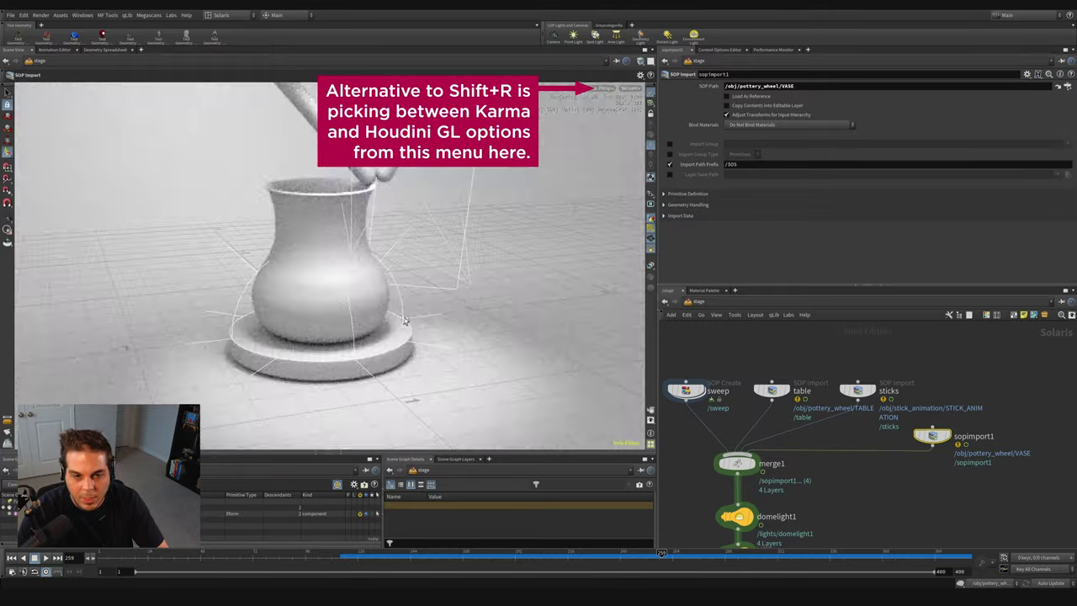
Step: Show the shot_1 render settings and set the viewport display options' Render Settings Prim to Viewport Settings
{"action": "key", "text": "d"}
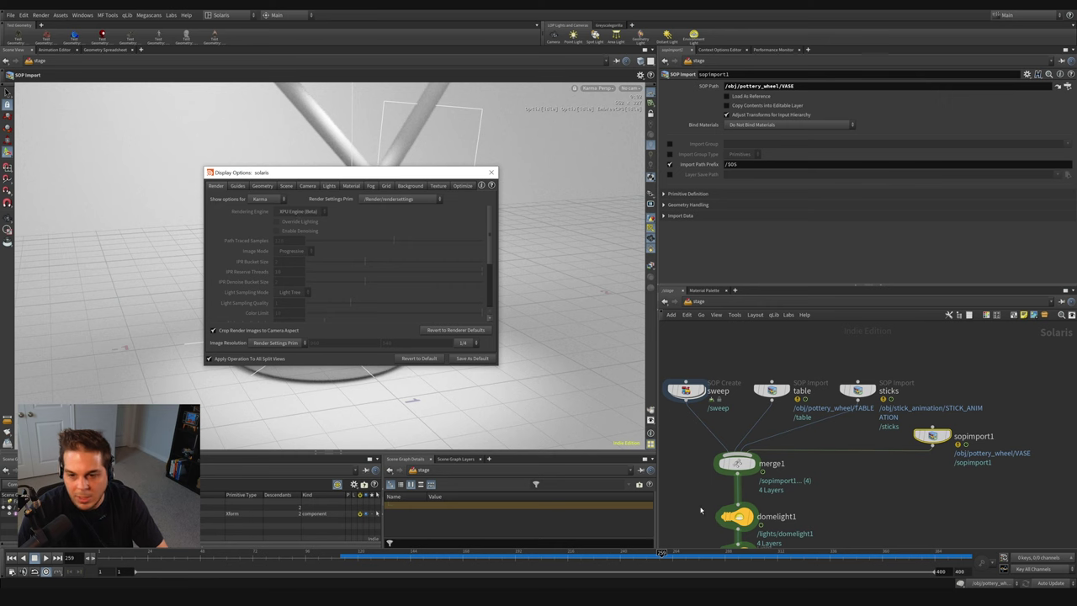
{"action": "scroll", "coordinate": [700, 506], "scroll_direction": "down", "scroll_amount": 10}
{"action": "left_click", "coordinate": [761, 458]}
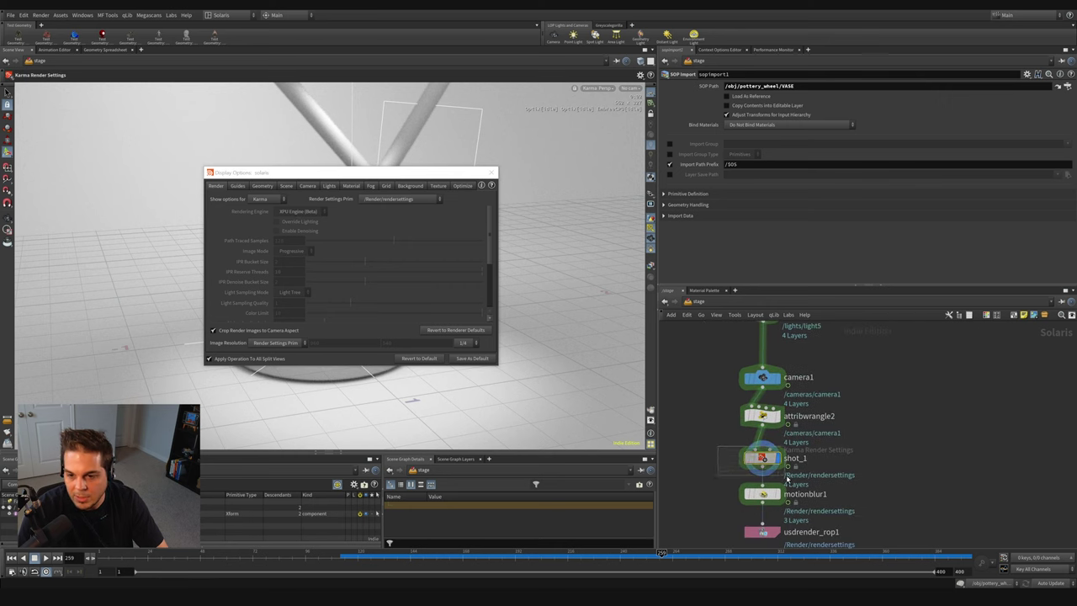
{"action": "left_click", "coordinate": [400, 198]}
{"action": "left_click", "coordinate": [386, 209]}
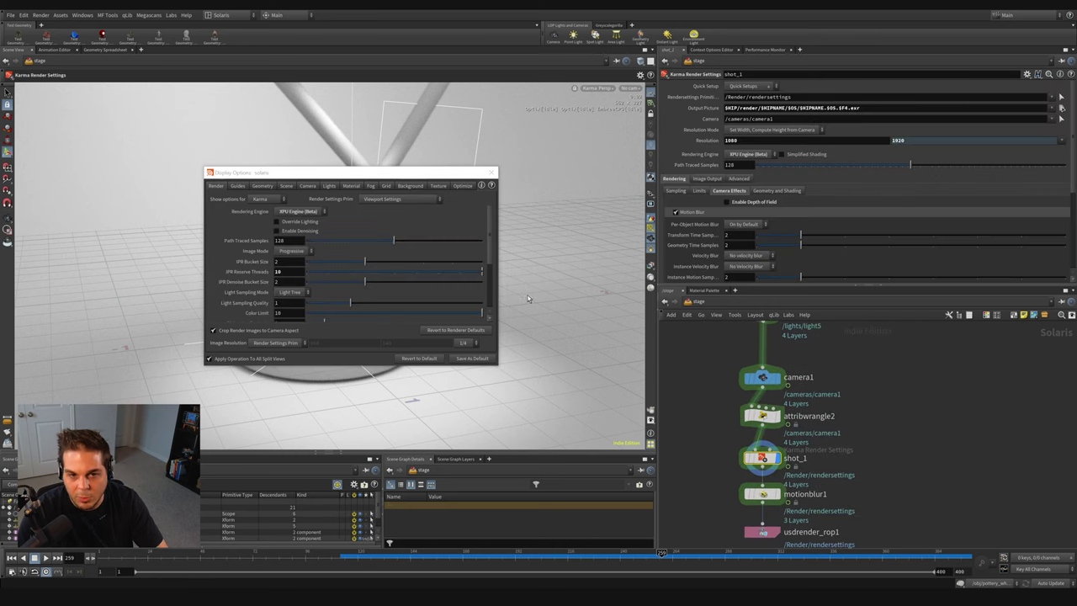
Step: Set the Karma viewport's rendering engine to CPU Engine and close the display options
{"action": "left_click_drag", "start_coordinate": [310, 172], "coordinate": [420, 295]}
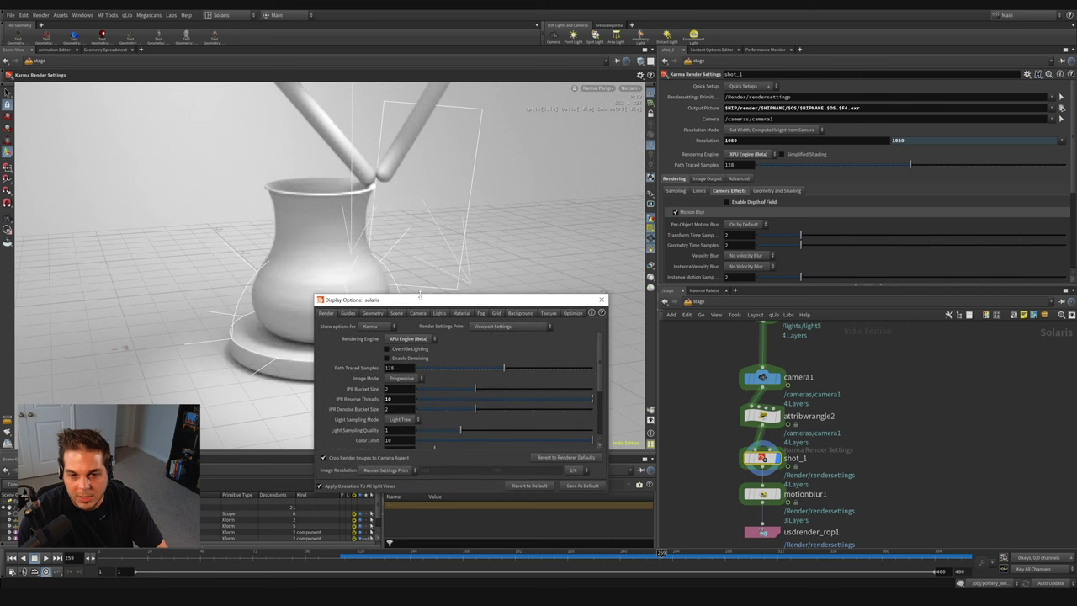
{"action": "left_click", "coordinate": [411, 338]}
{"action": "left_click", "coordinate": [410, 348]}
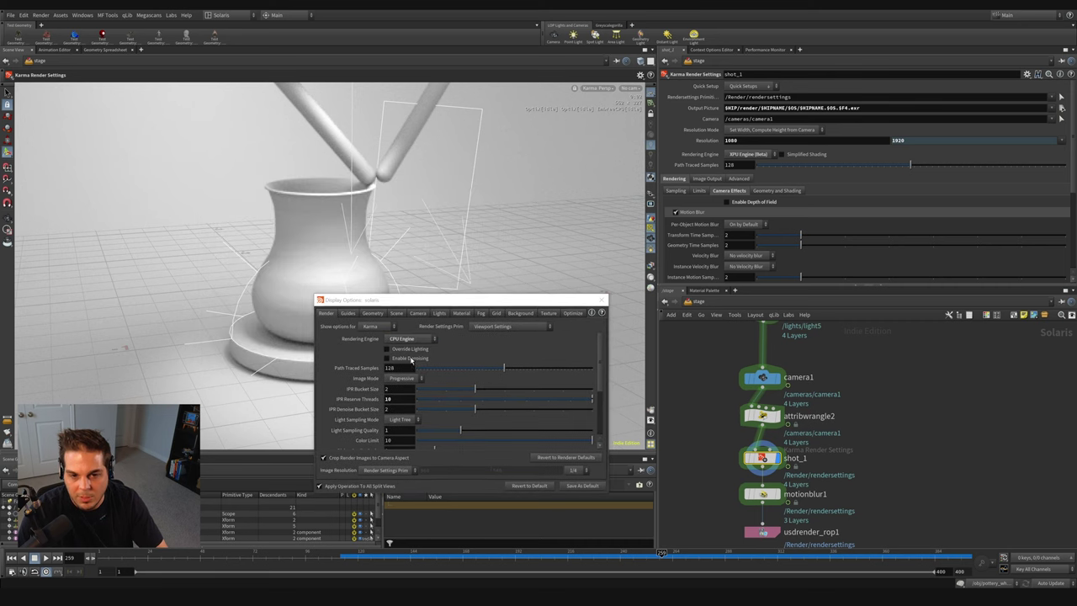
{"action": "left_click", "coordinate": [408, 340]}
{"action": "left_click", "coordinate": [410, 346]}
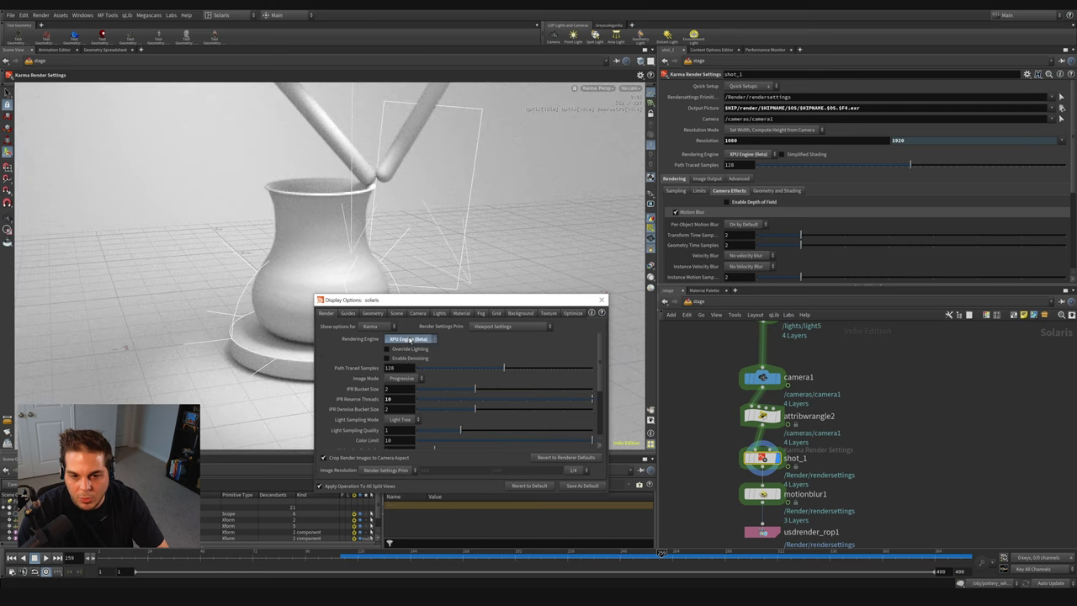
{"action": "left_click", "coordinate": [412, 338]}
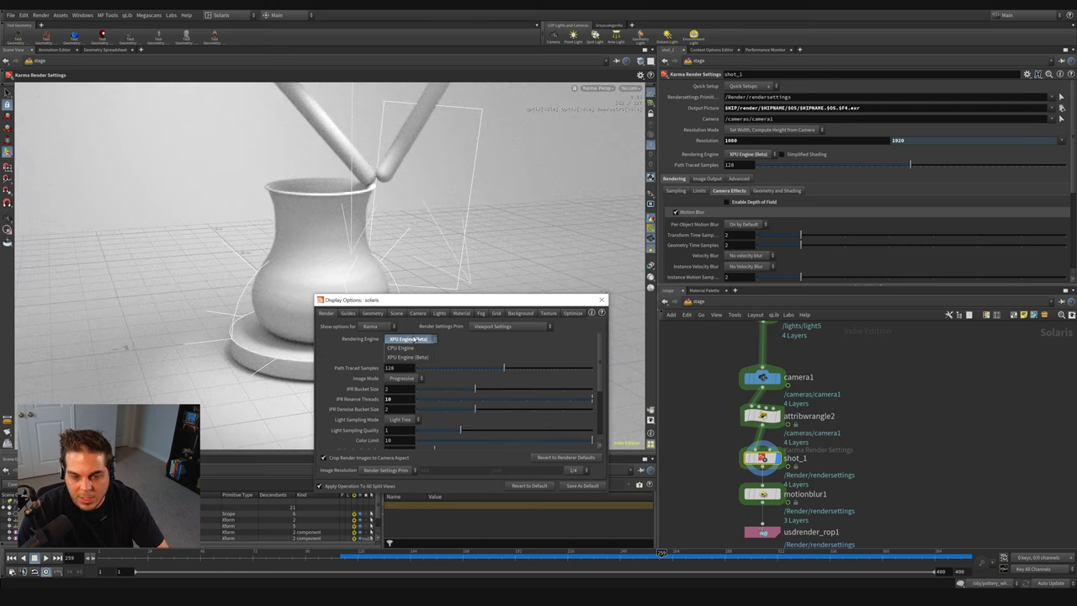
{"action": "left_click", "coordinate": [401, 347]}
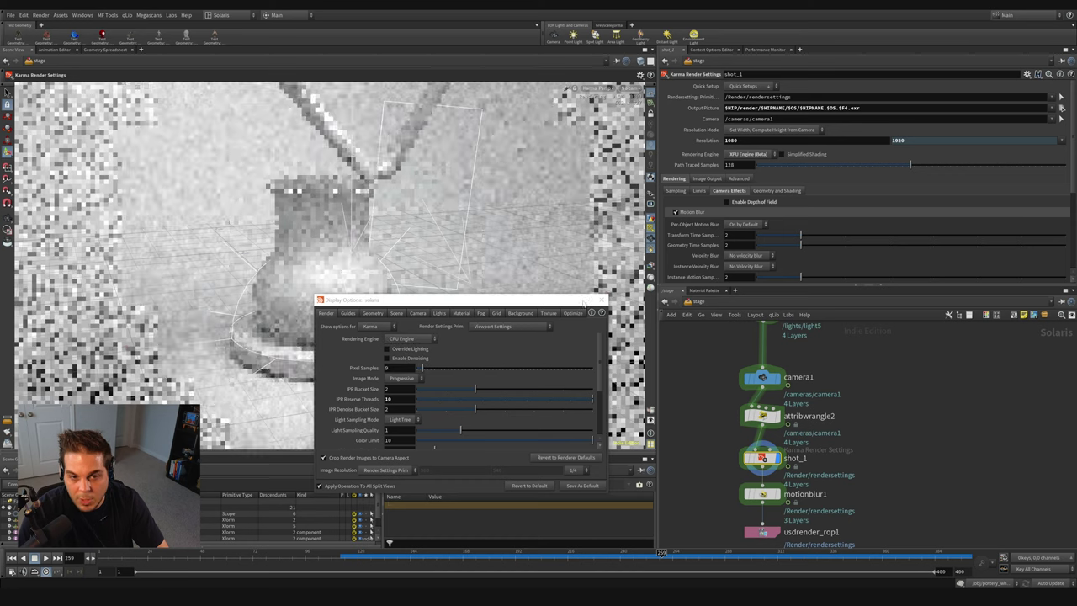
{"action": "left_click", "coordinate": [601, 300]}
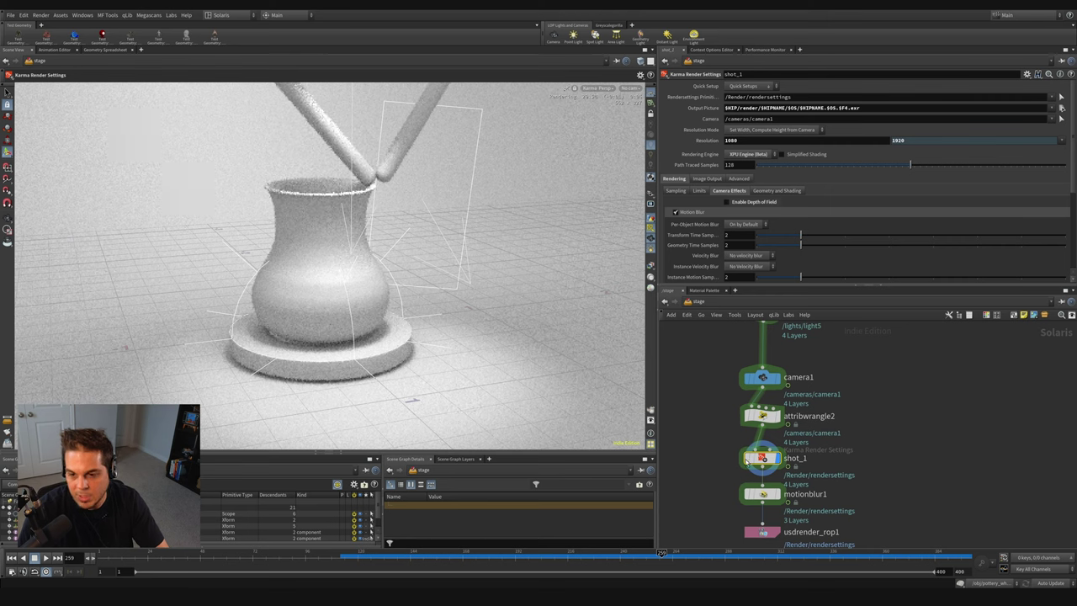
Step: Set shot_1's rendering engine to CPU Engine and save the scene
{"action": "left_click", "coordinate": [752, 154]}
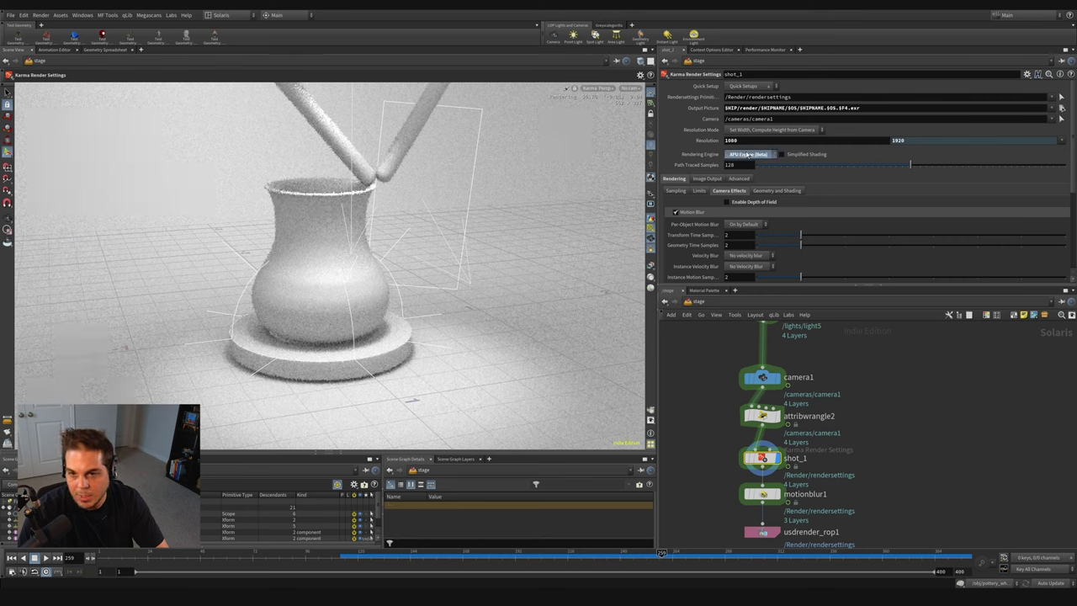
{"action": "left_click", "coordinate": [762, 156]}
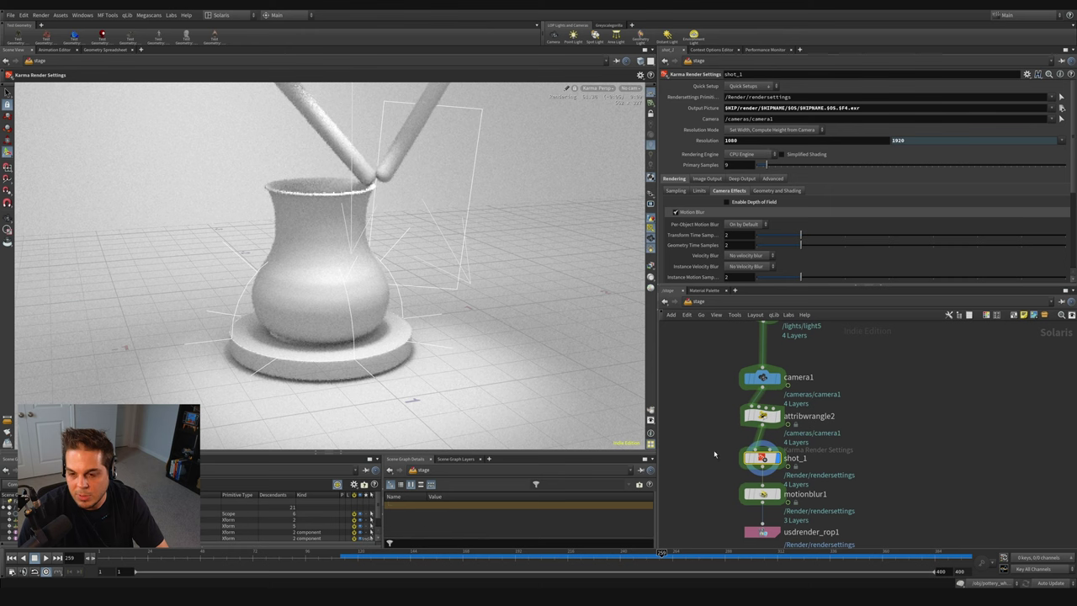
{"action": "key", "text": "ctrl+s"}
{"action": "key", "text": "d"}
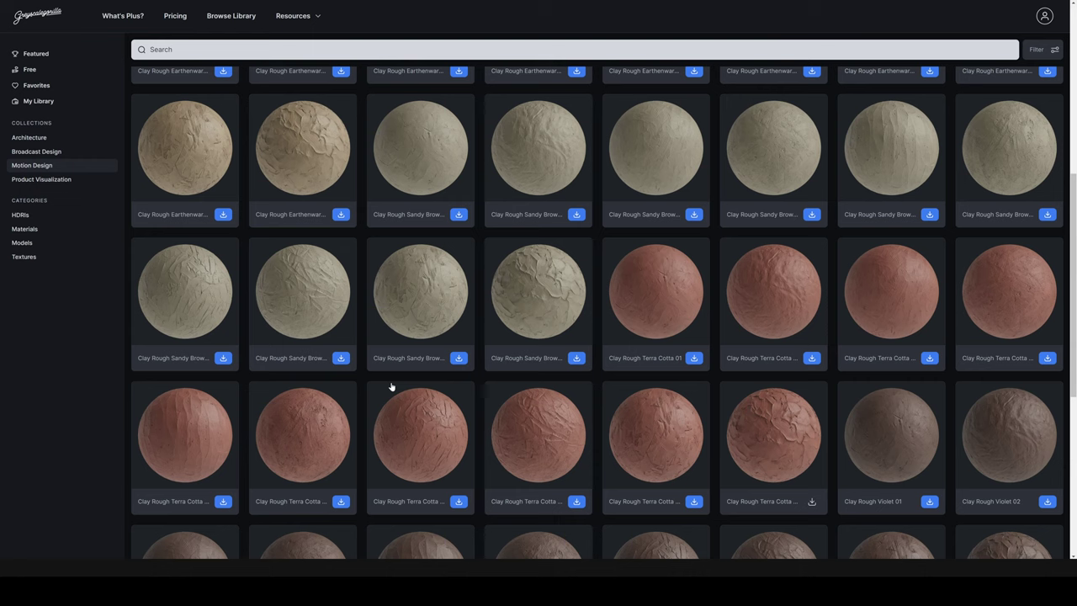
Step: Open My Library on the Greyscalegorilla website, return to Houdini, and check that the Greyscalegorilla shelf is enabled
{"action": "left_click", "coordinate": [39, 103]}
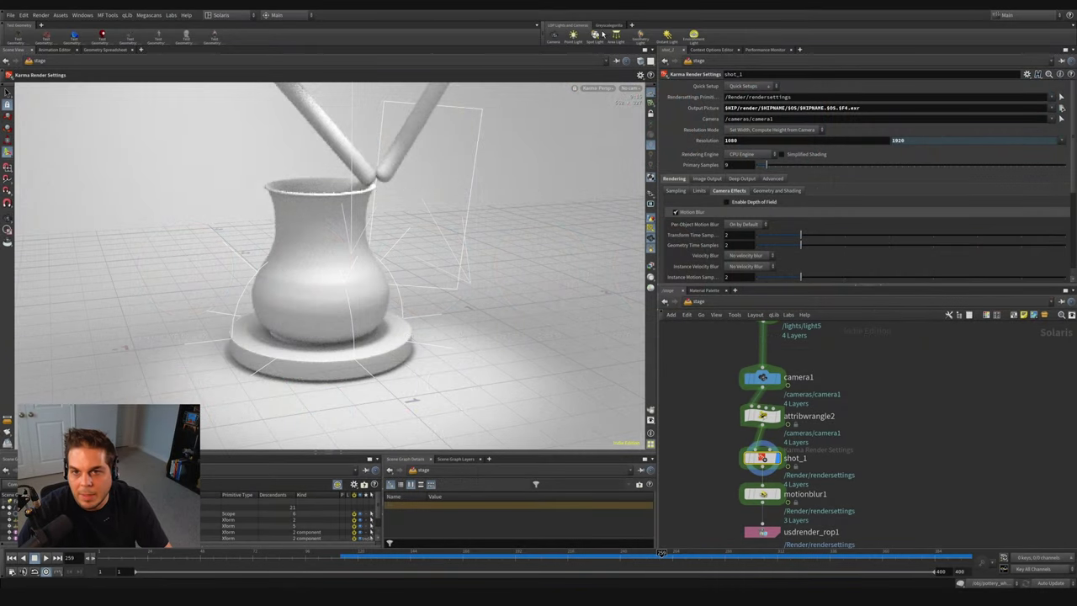
{"action": "left_click", "coordinate": [606, 26]}
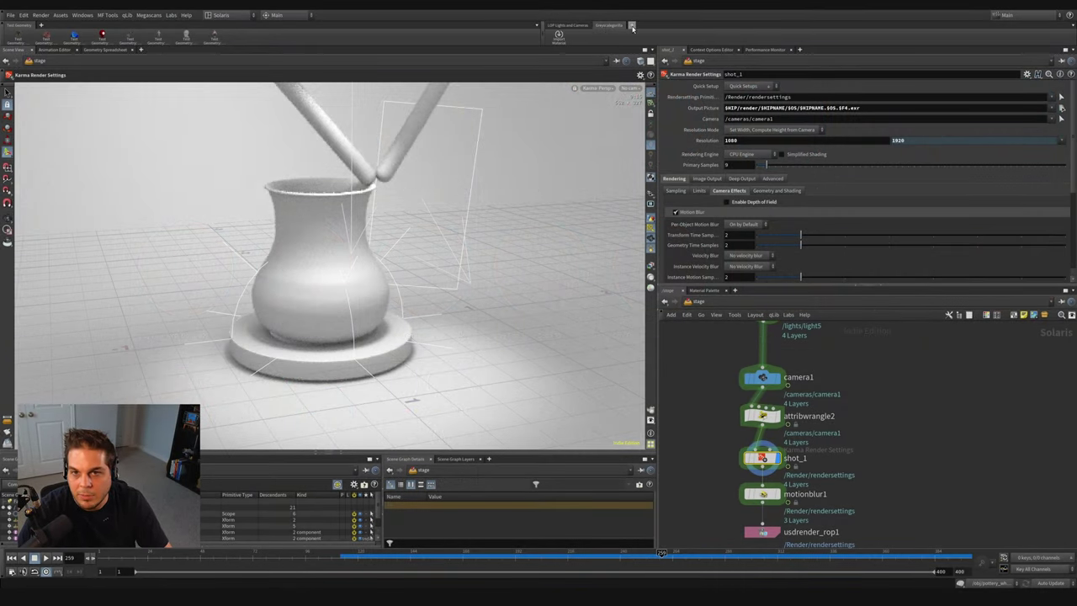
{"action": "left_click", "coordinate": [632, 25]}
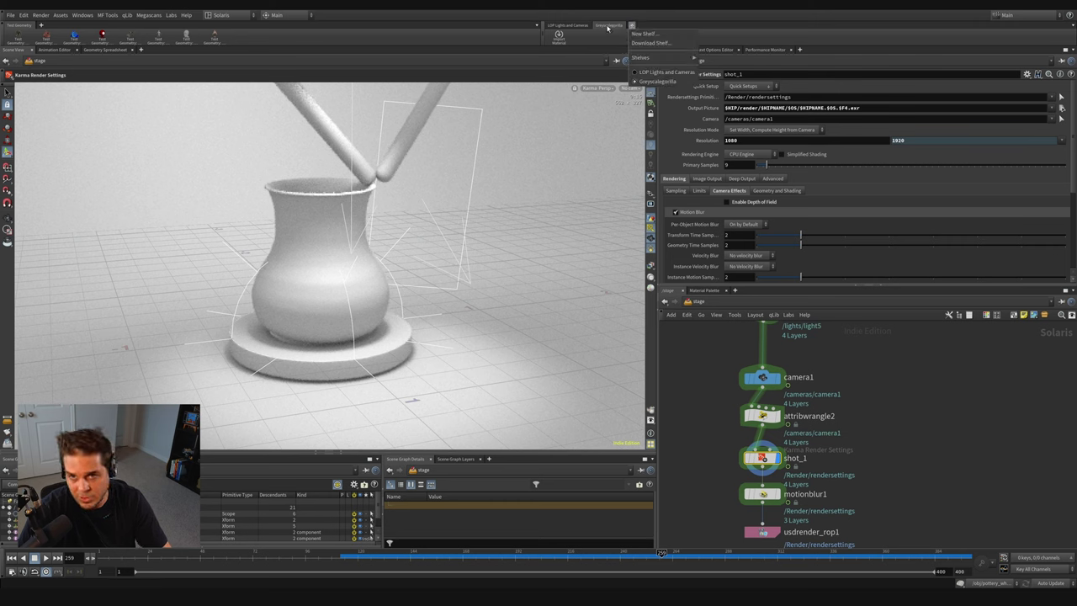
{"action": "mouse_move", "coordinate": [673, 57]}
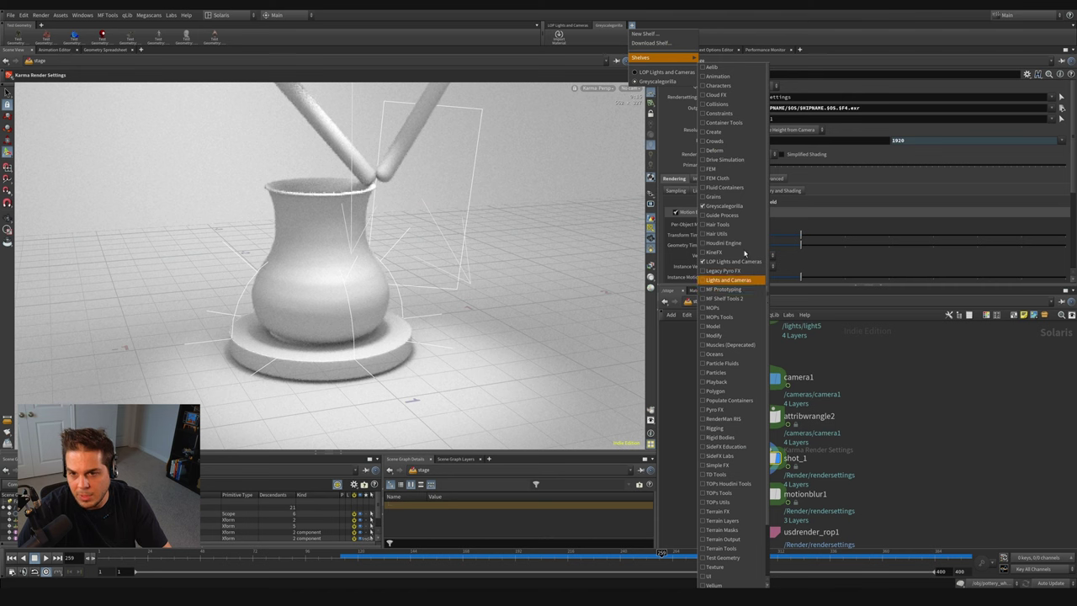
Step: Start the Greyscalegorilla material import and choose the CherryUnfinished01, ClayRoughTerraCotta10, ClayFineTerraCotta01 and FiberglassLightBlue folders from GSG_Library/Materials
{"action": "left_click", "coordinate": [559, 35]}
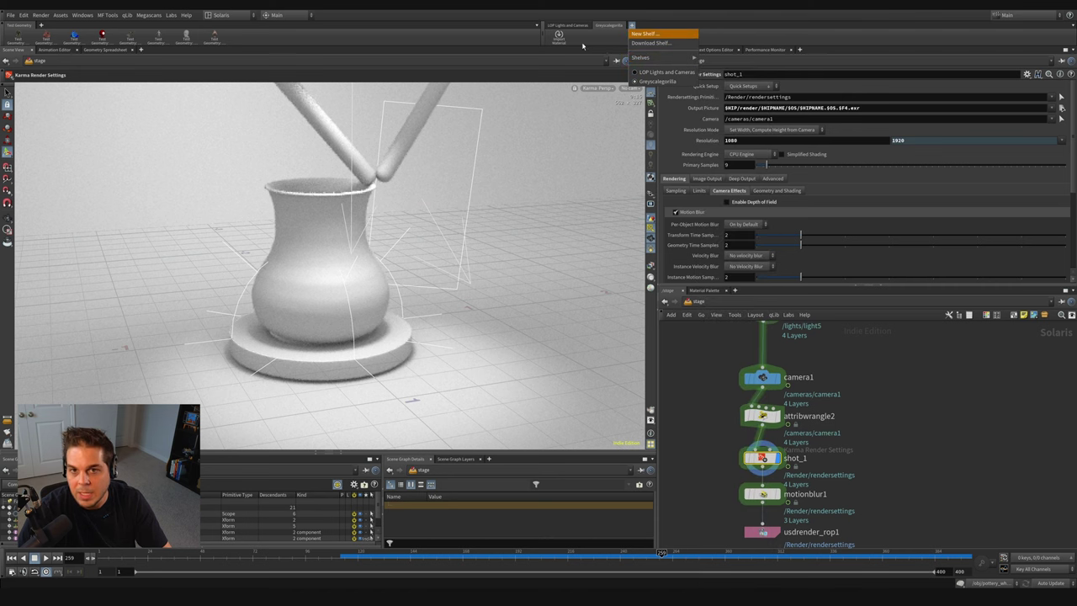
{"action": "left_click", "coordinate": [558, 36]}
{"action": "left_click", "coordinate": [612, 158]}
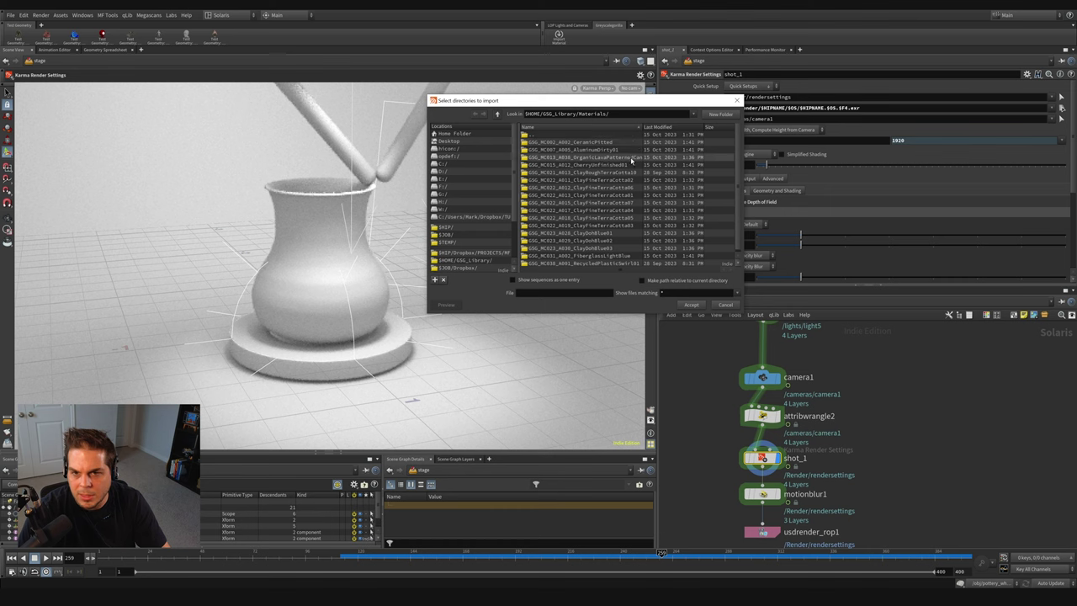
{"action": "left_click", "coordinate": [636, 165]}
{"action": "left_click", "coordinate": [623, 173], "text": "ctrl"}
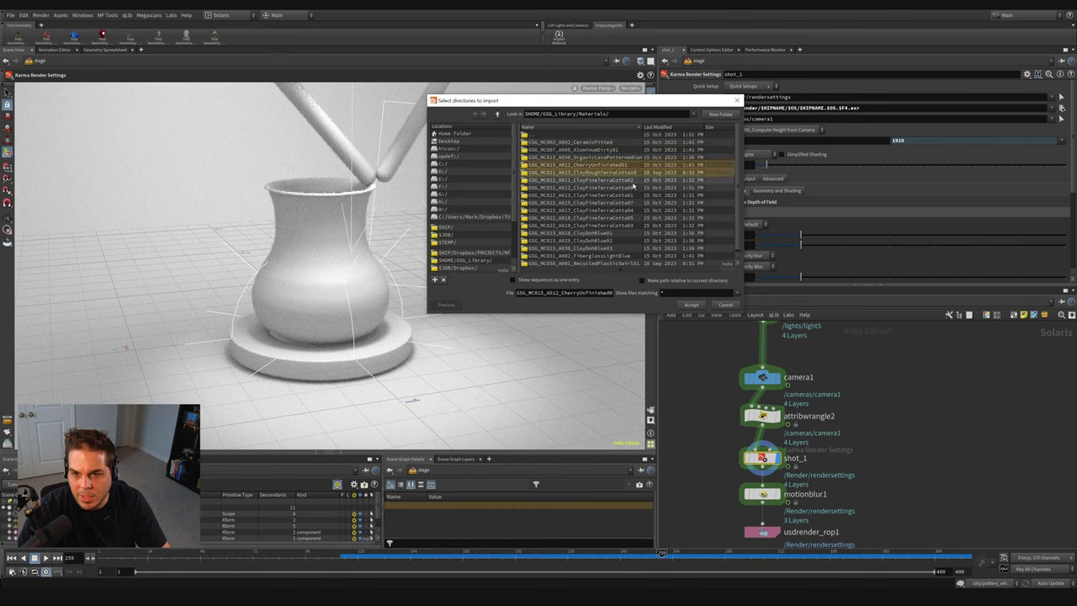
{"action": "left_click", "coordinate": [638, 195], "text": "ctrl"}
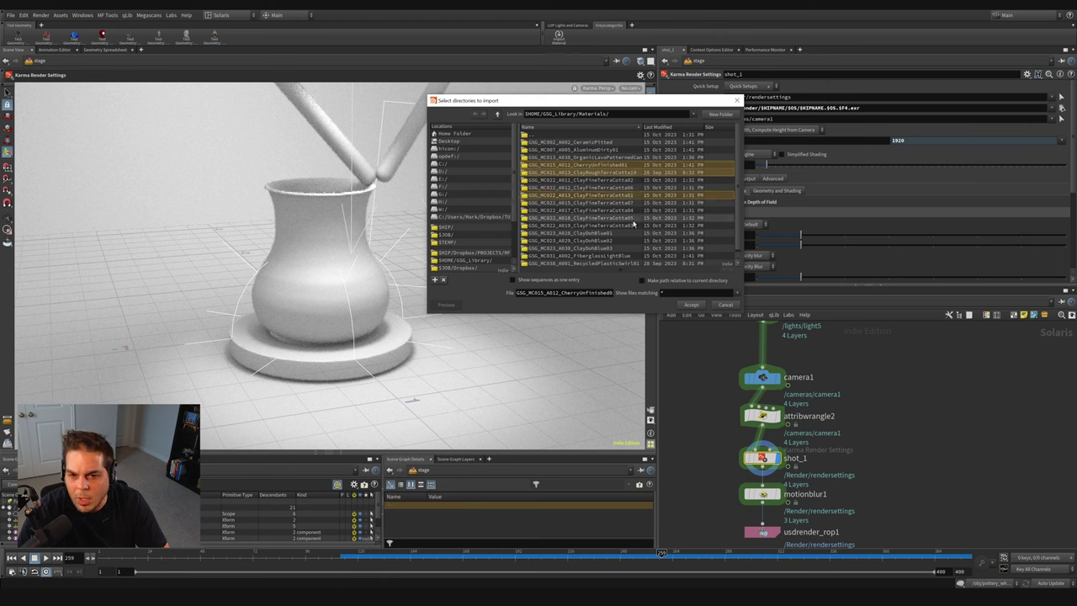
{"action": "left_click", "coordinate": [627, 255], "text": "ctrl"}
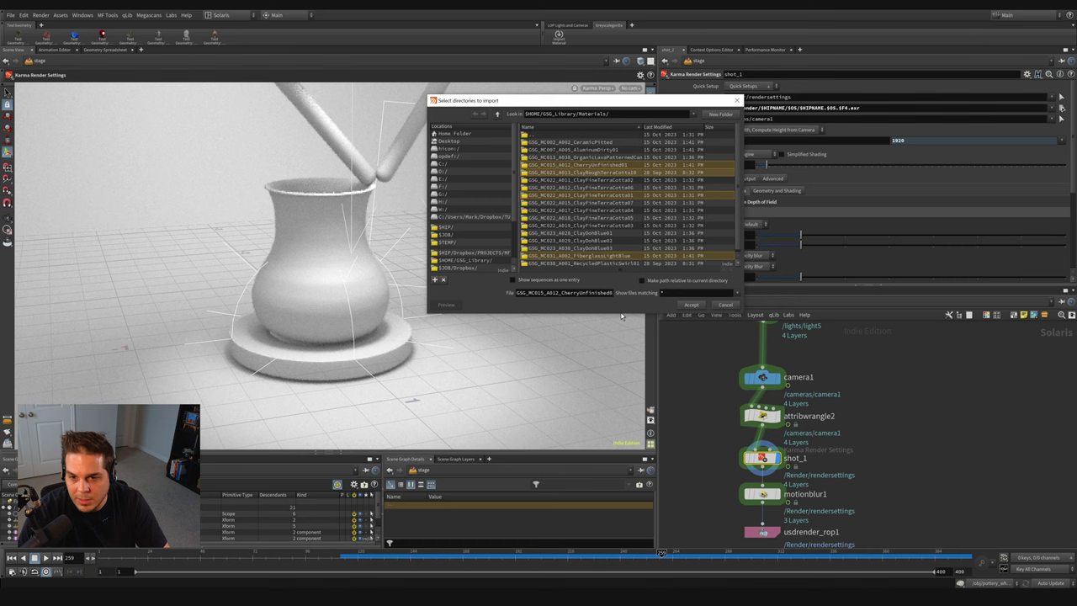
{"action": "left_click", "coordinate": [690, 304]}
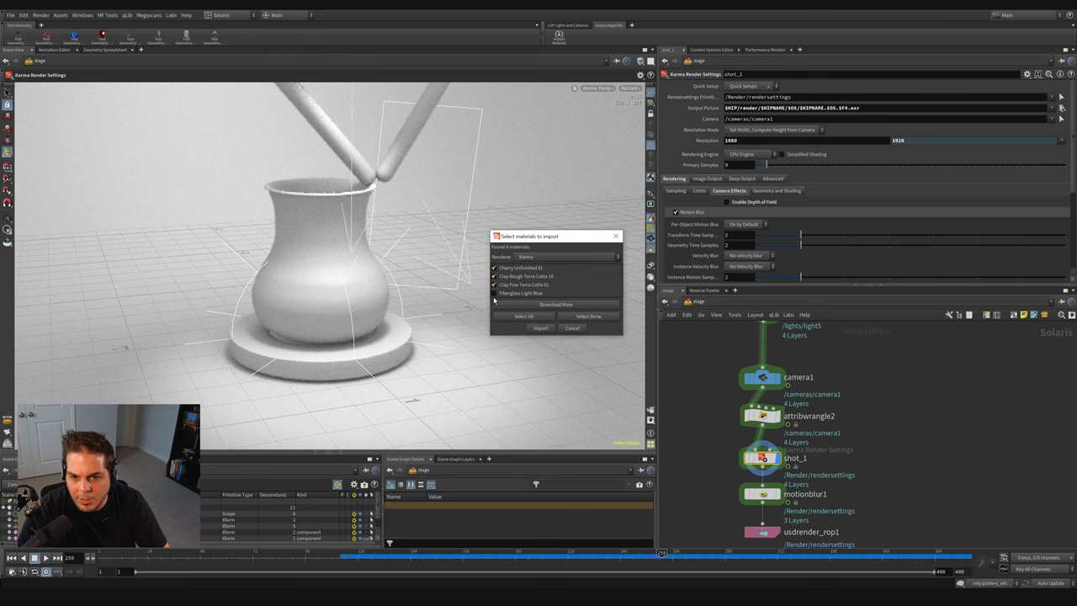
Step: Import all four chosen materials with Karma as the renderer
{"action": "left_click", "coordinate": [563, 258]}
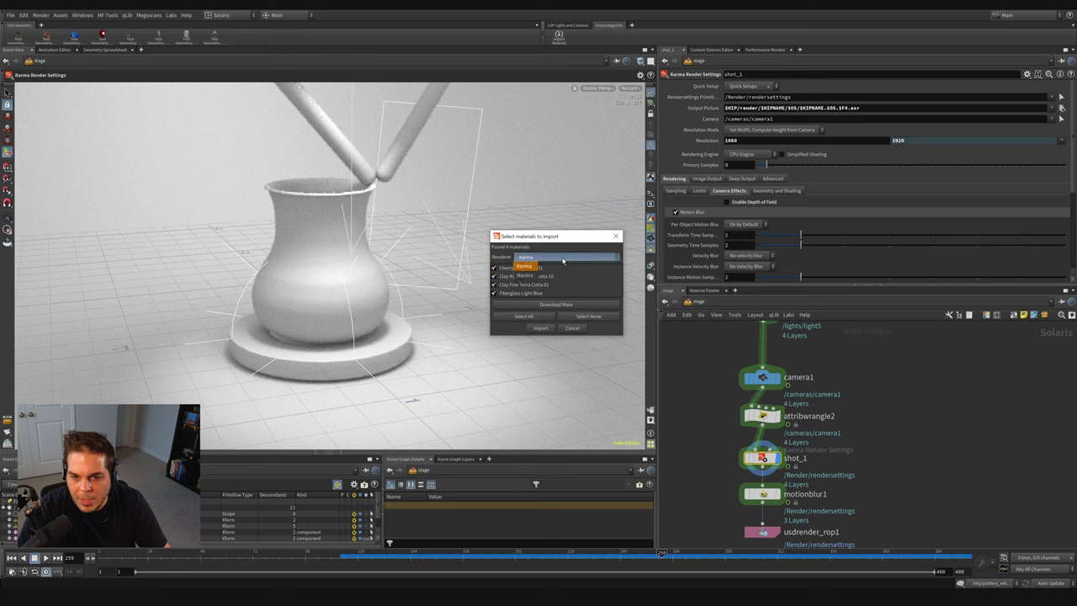
{"action": "left_click", "coordinate": [528, 266]}
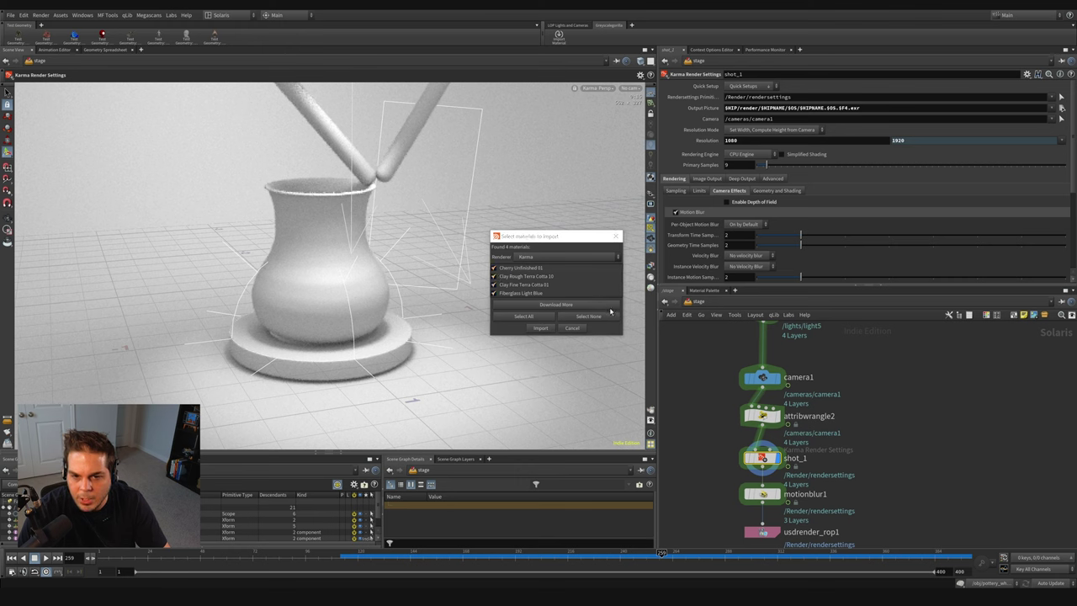
{"action": "left_click", "coordinate": [547, 330]}
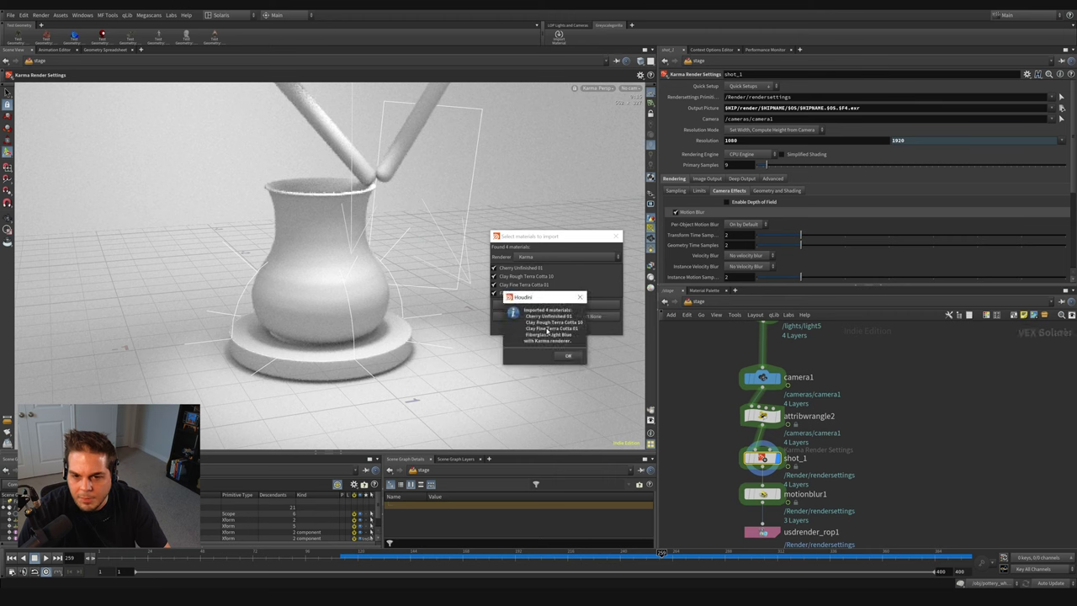
{"action": "left_click", "coordinate": [569, 357]}
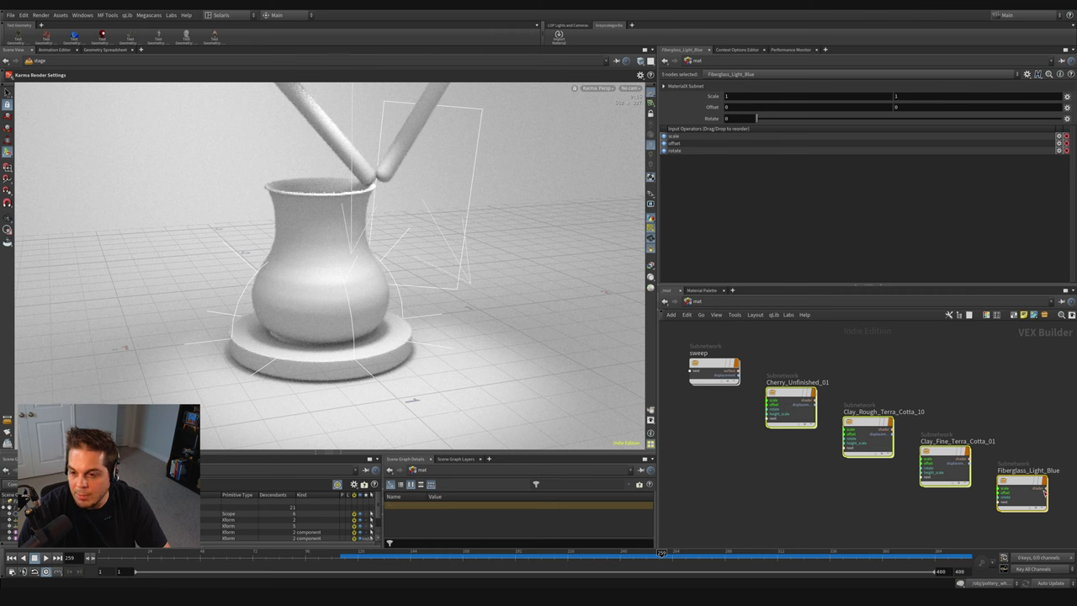
{"action": "mouse_move", "coordinate": [954, 443]}
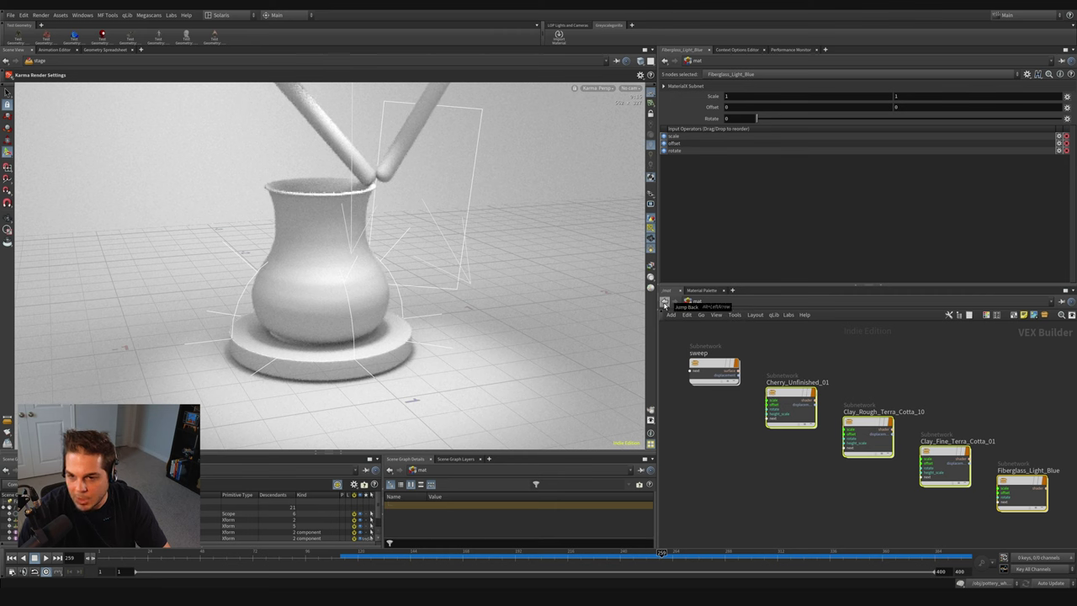
Step: Return to the stage network and insert a Material Library node between light5 and camera1
{"action": "left_click", "coordinate": [689, 301]}
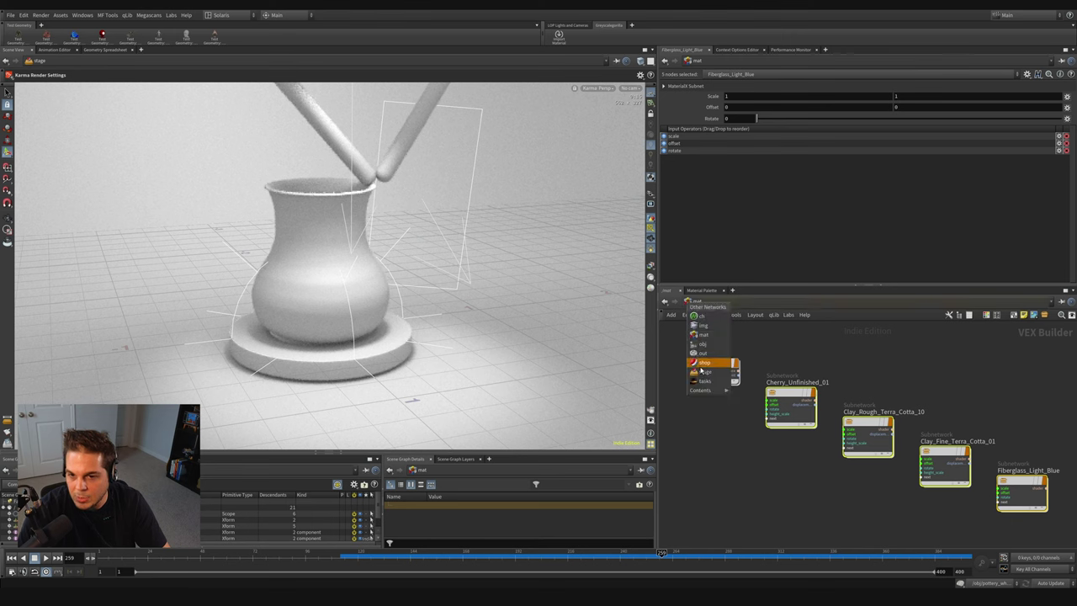
{"action": "left_click", "coordinate": [701, 371]}
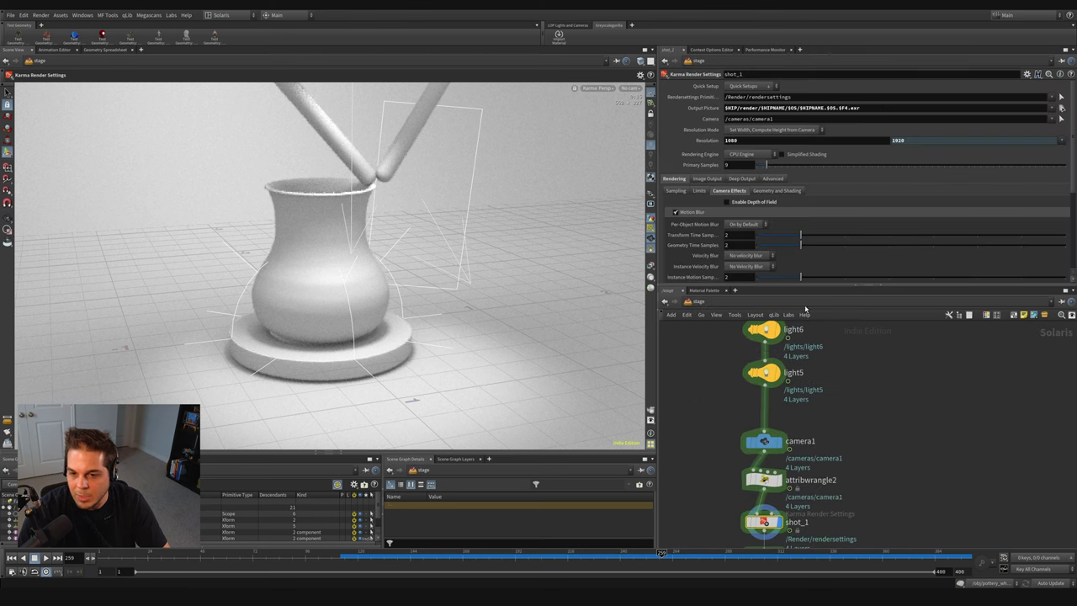
{"action": "scroll", "coordinate": [824, 425], "scroll_direction": "down", "scroll_amount": 3}
{"action": "middle_click_drag", "start_coordinate": [832, 502], "coordinate": [831, 407]}
{"action": "scroll", "coordinate": [801, 418], "scroll_direction": "up", "scroll_amount": 2}
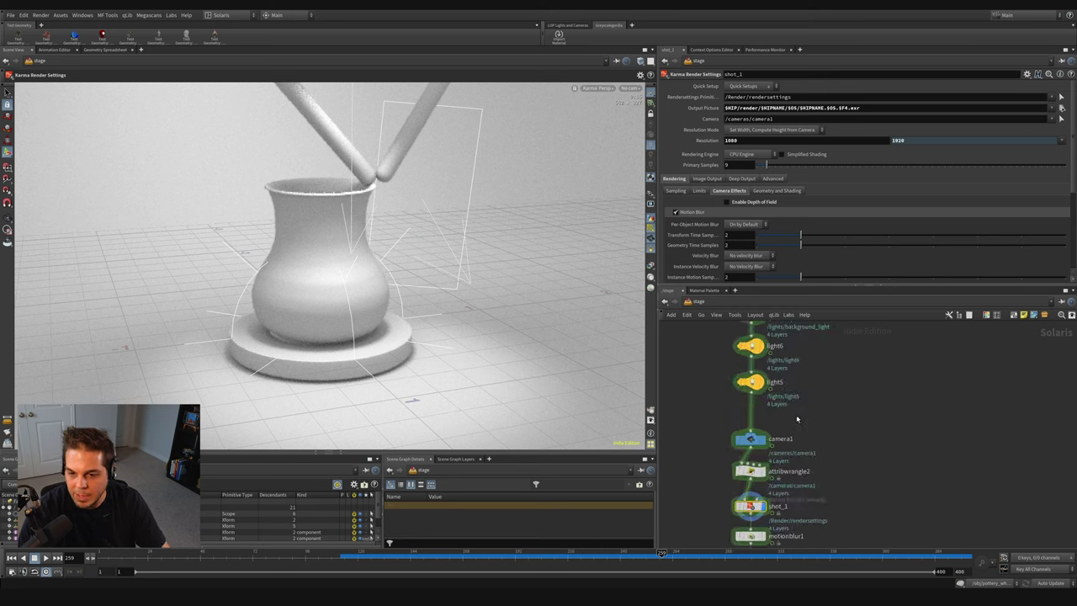
{"action": "key", "text": "Tab"}
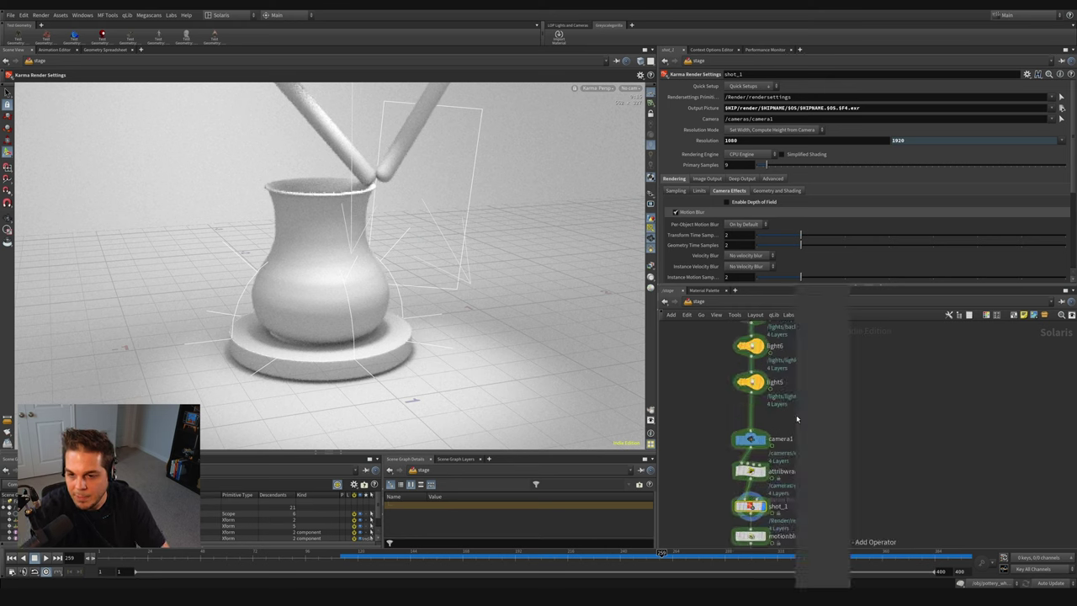
{"action": "left_click", "coordinate": [890, 308]}
{"action": "left_click", "coordinate": [753, 412]}
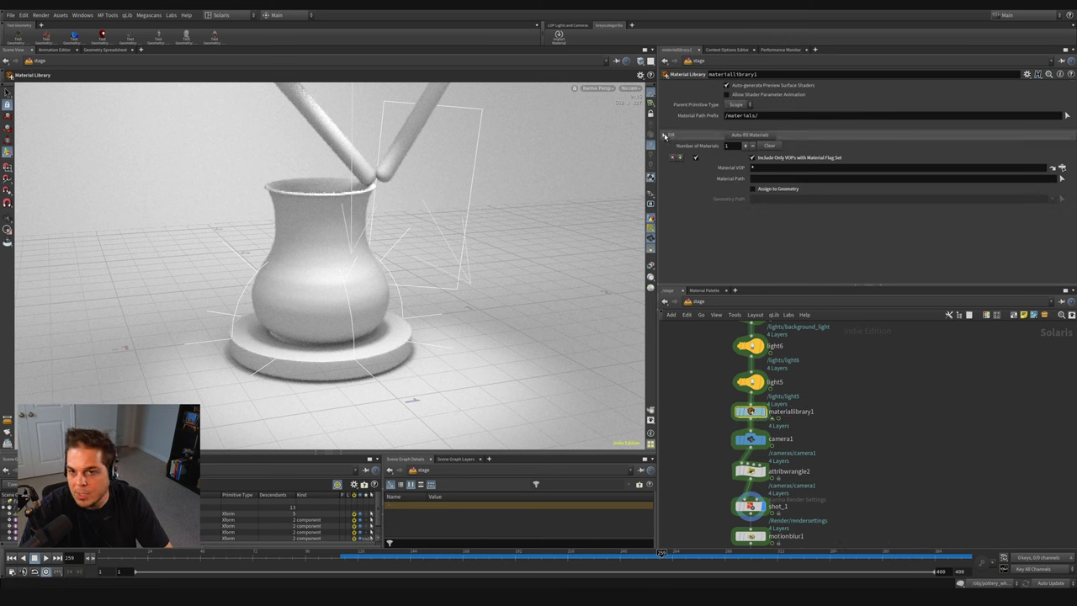
Step: Set the material library's Material Network to ../../mat and auto-fill its materials
{"action": "left_click", "coordinate": [665, 136]}
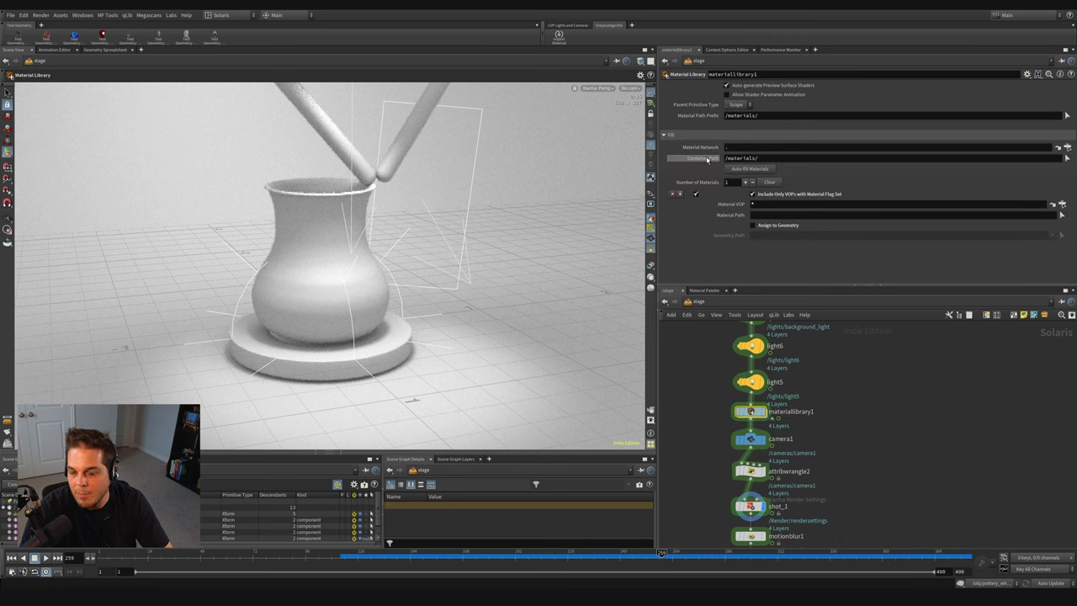
{"action": "left_click", "coordinate": [1067, 158]}
{"action": "left_click", "coordinate": [994, 90]}
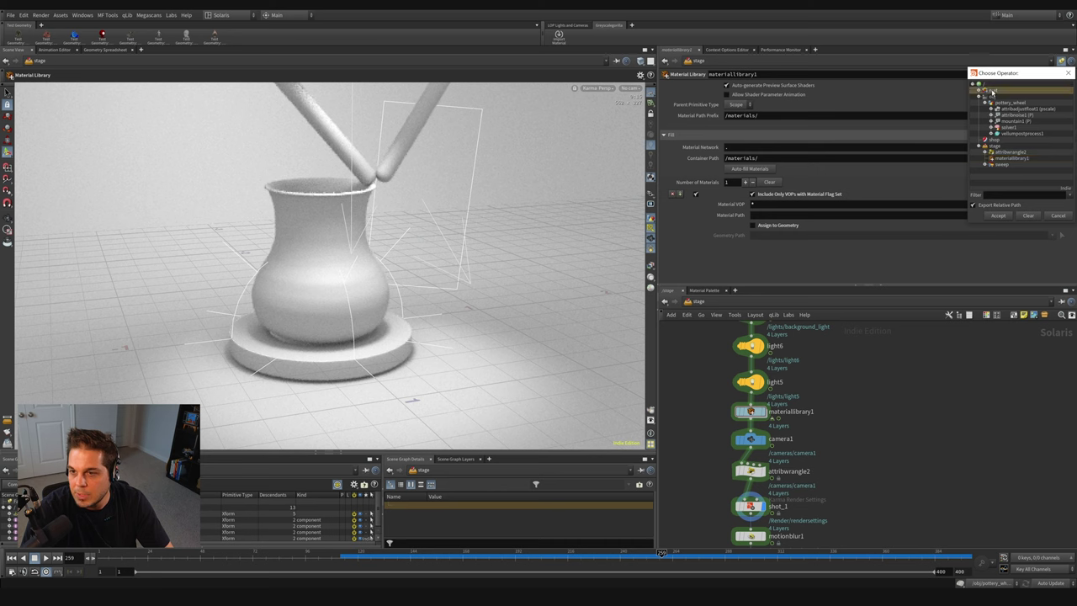
{"action": "left_click", "coordinate": [998, 216]}
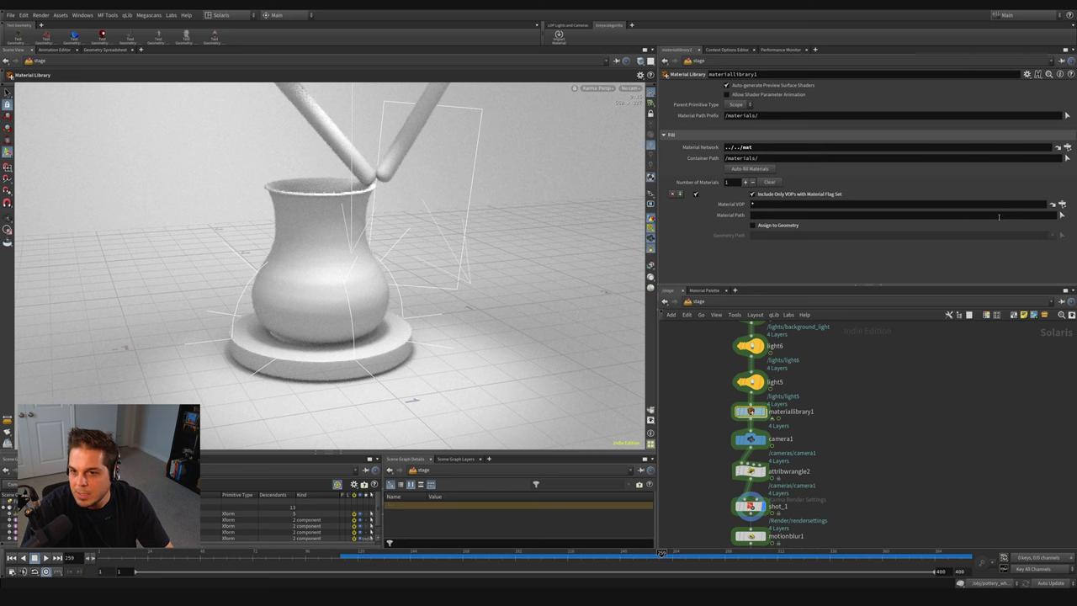
{"action": "left_click", "coordinate": [743, 169]}
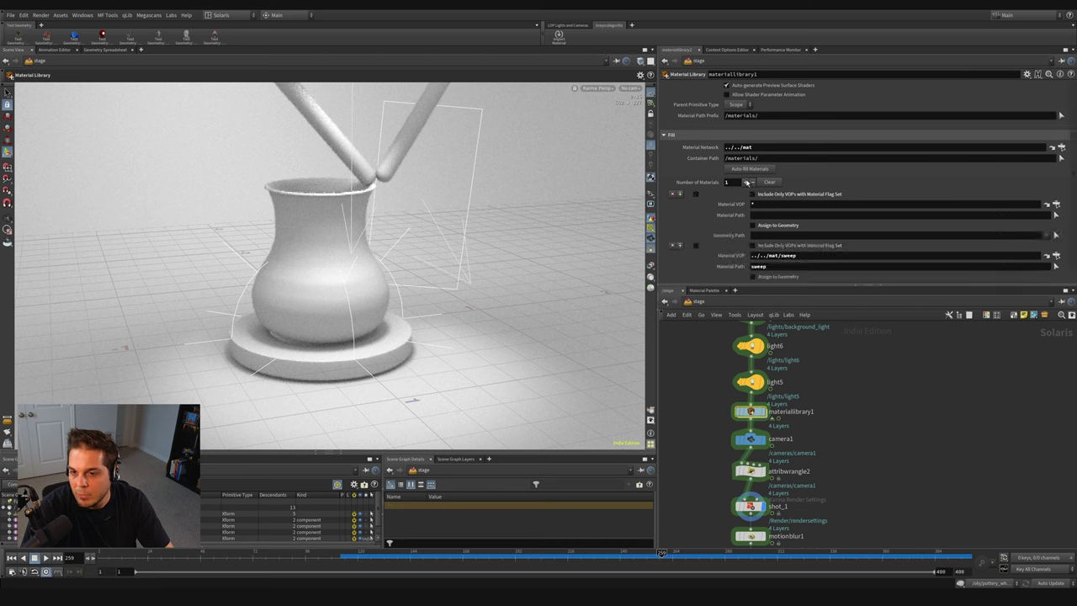
{"action": "left_click_drag", "start_coordinate": [872, 288], "coordinate": [808, 427]}
{"action": "scroll", "coordinate": [715, 280], "scroll_direction": "down", "scroll_amount": 1}
{"action": "scroll", "coordinate": [715, 280], "scroll_direction": "down", "scroll_amount": 1}
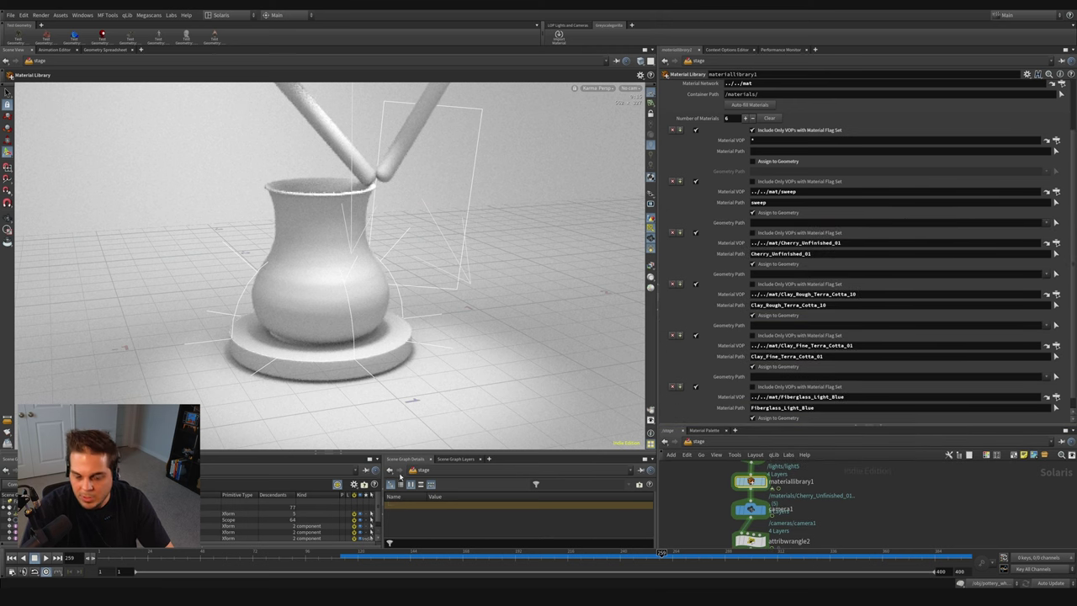
Step: Expand the materials in an enlarged scene graph tree and assign the sweep material to the /sweep geometry path
{"action": "left_click_drag", "start_coordinate": [352, 430], "coordinate": [351, 347]}
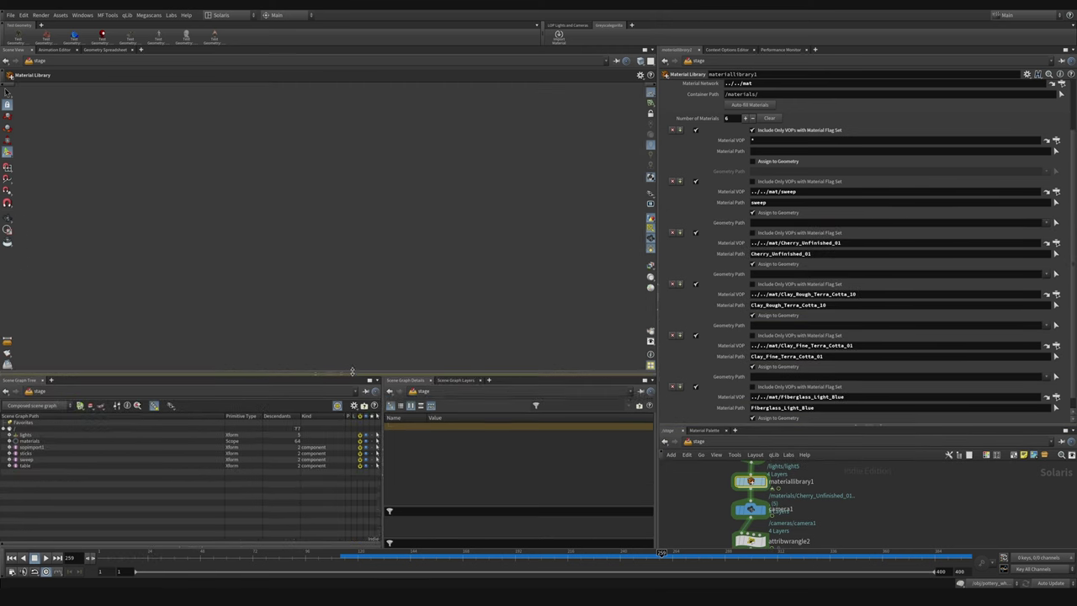
{"action": "left_click", "coordinate": [9, 436]}
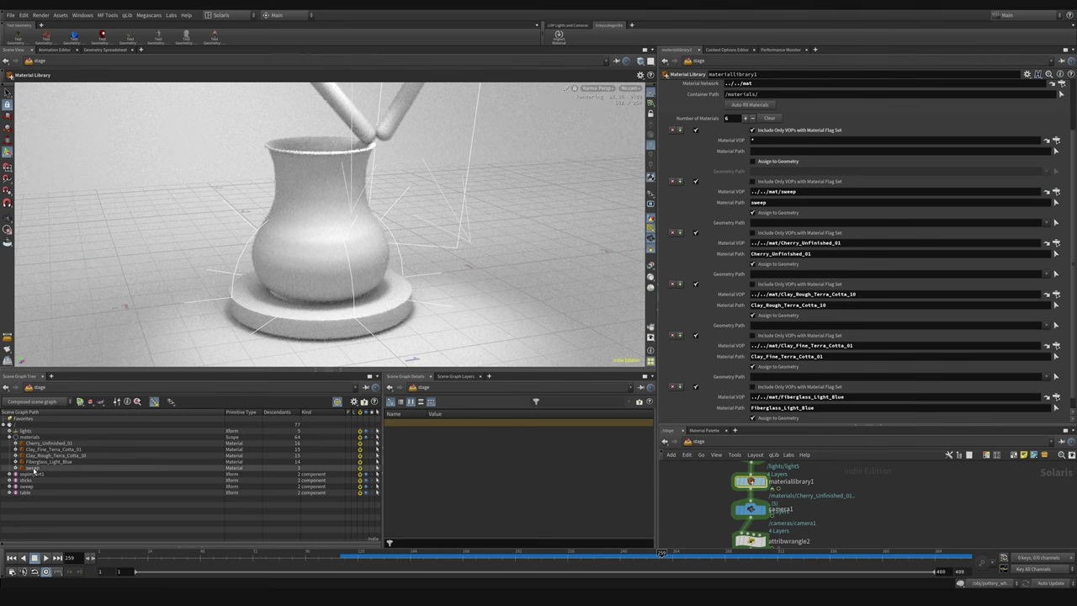
{"action": "left_click_drag", "start_coordinate": [40, 470], "coordinate": [759, 349]}
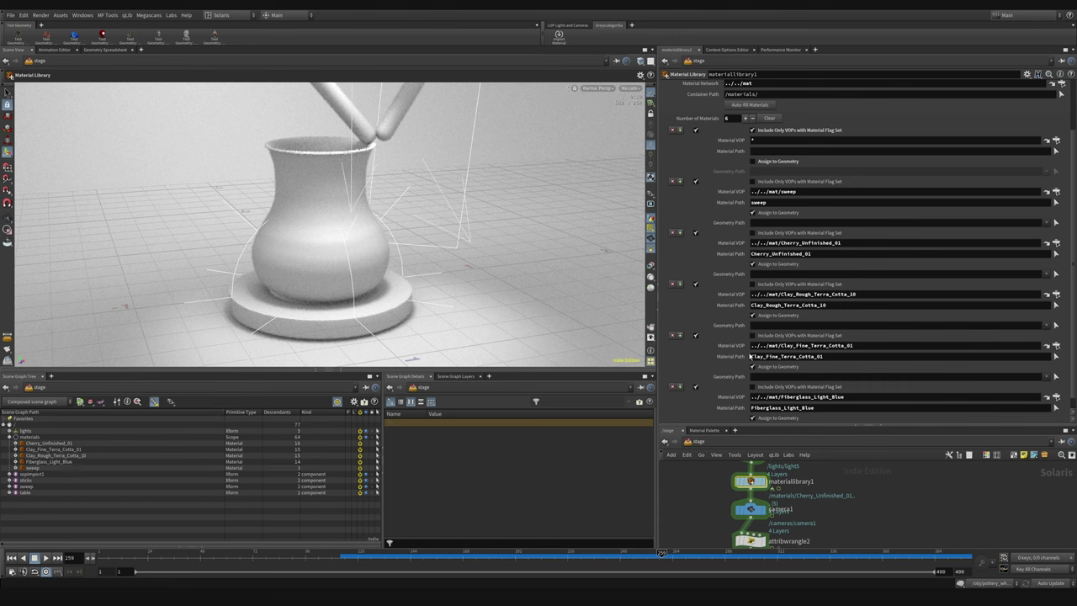
{"action": "left_click_drag", "start_coordinate": [801, 94], "coordinate": [786, 225]}
{"action": "left_click", "coordinate": [28, 487]}
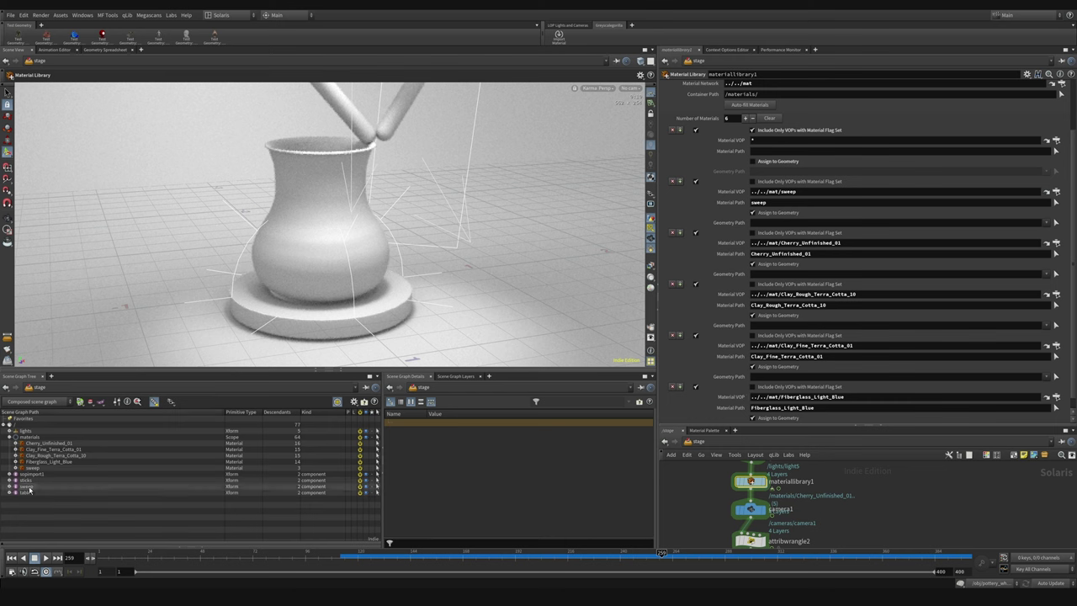
{"action": "left_click_drag", "start_coordinate": [761, 225], "coordinate": [761, 223]}
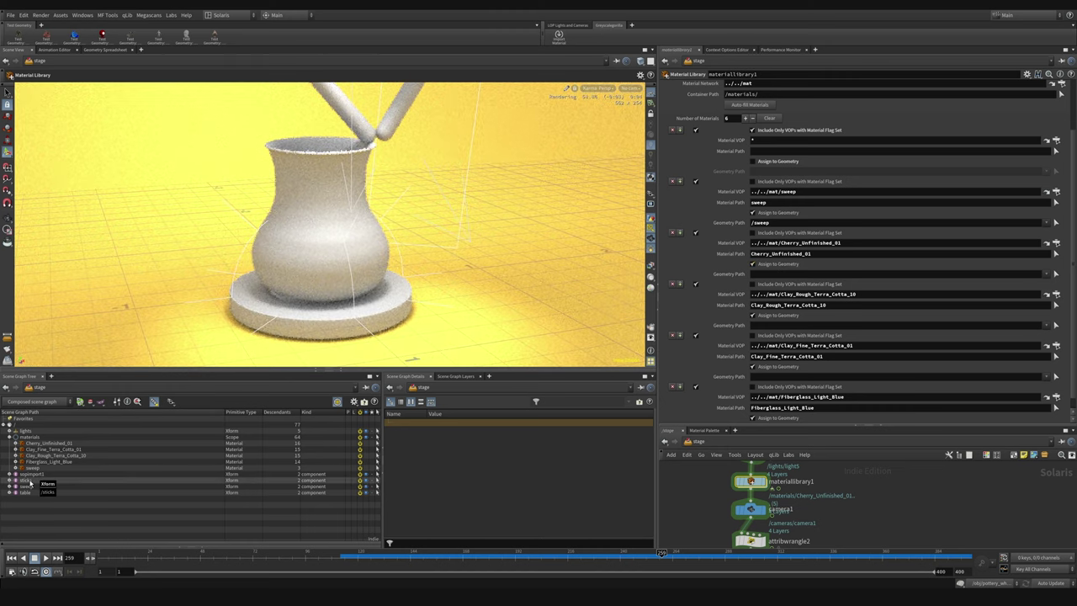
Step: Assign Cherry_Unfinished_01 to the /sticks geometry path and inspect the sticks in the render
{"action": "left_click_drag", "start_coordinate": [789, 244], "coordinate": [815, 275]}
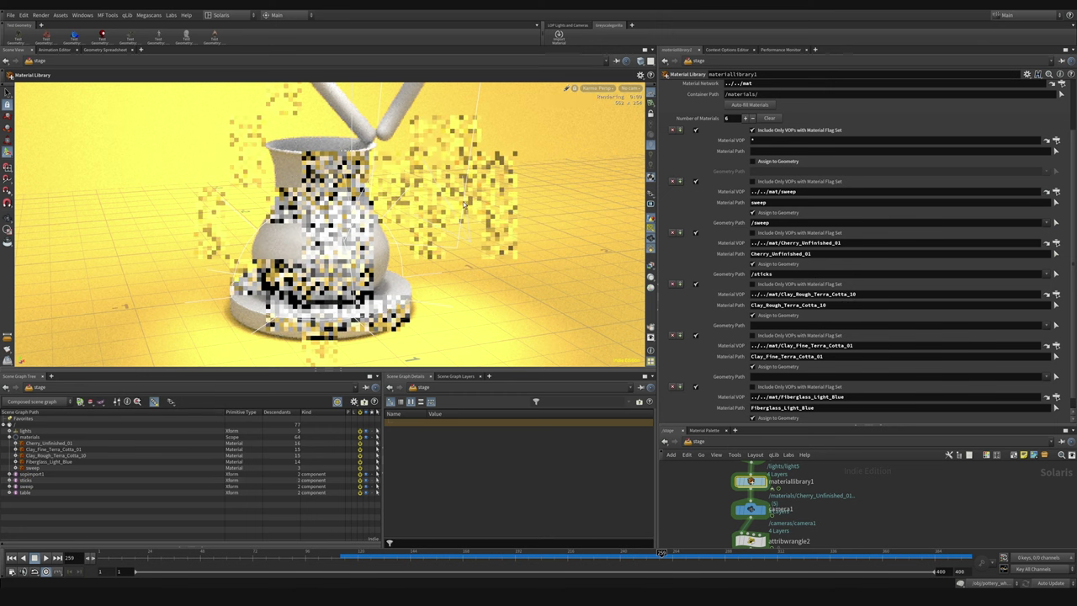
{"action": "key", "text": "Escape"}
{"action": "left_click_drag", "start_coordinate": [440, 133], "coordinate": [432, 209]}
{"action": "key", "text": "Return"}
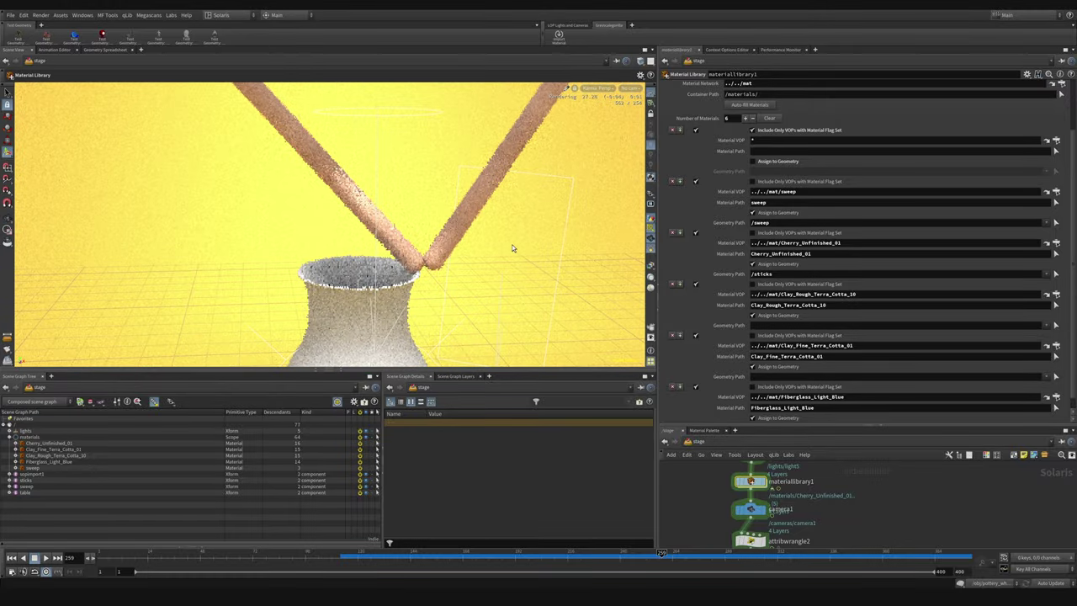
Step: Assign Fiberglass_Light_Blue to the /table geometry path
{"action": "scroll", "coordinate": [795, 395], "scroll_direction": "down", "scroll_amount": 1}
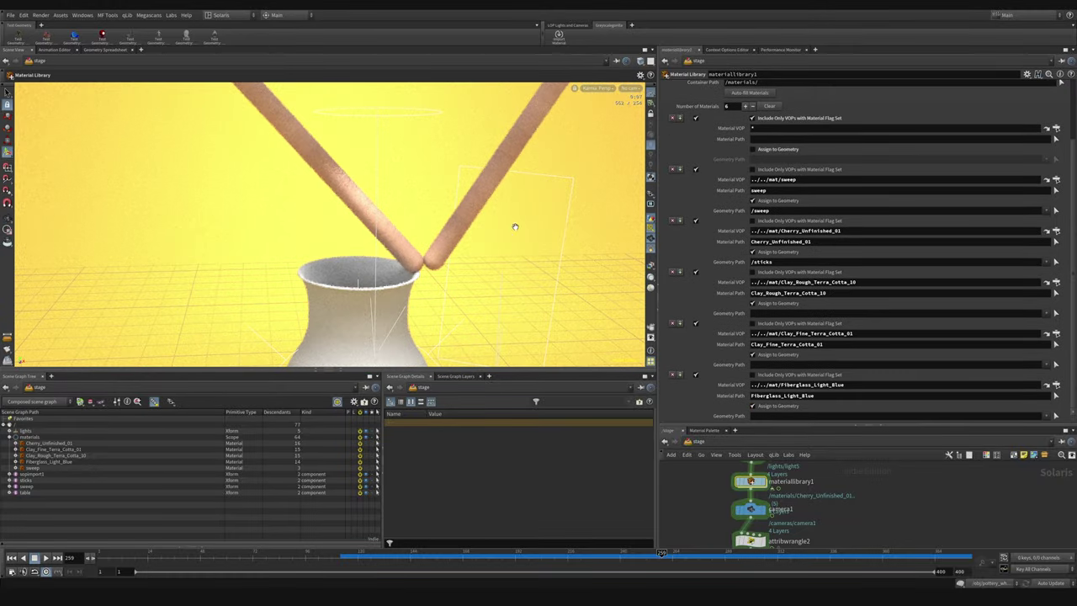
{"action": "key", "text": "Escape"}
{"action": "left_click_drag", "start_coordinate": [511, 226], "coordinate": [127, 277]}
{"action": "key", "text": "Return"}
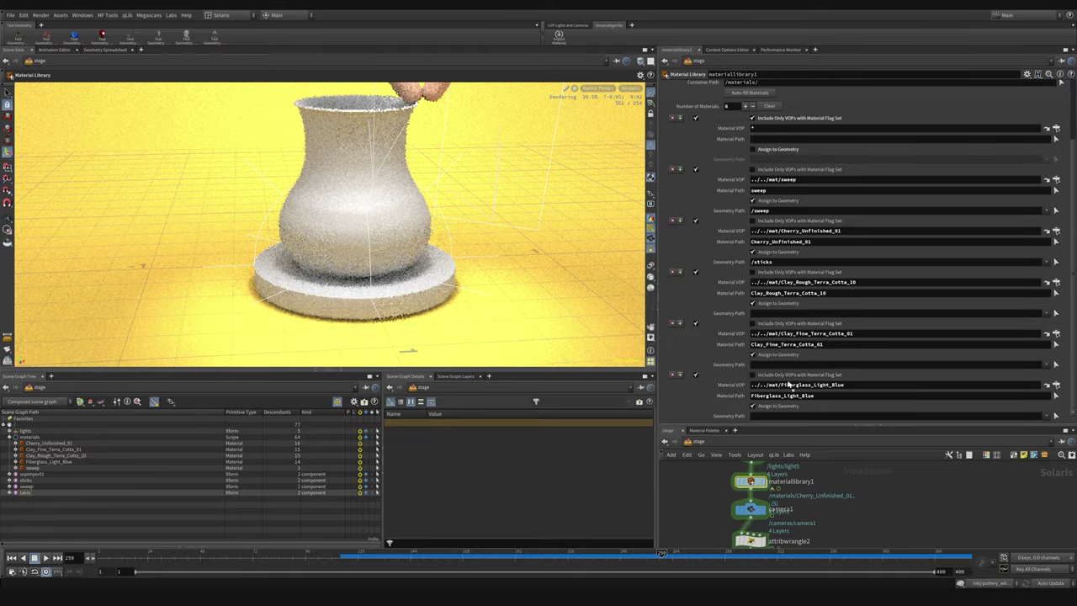
{"action": "left_click", "coordinate": [392, 282]}
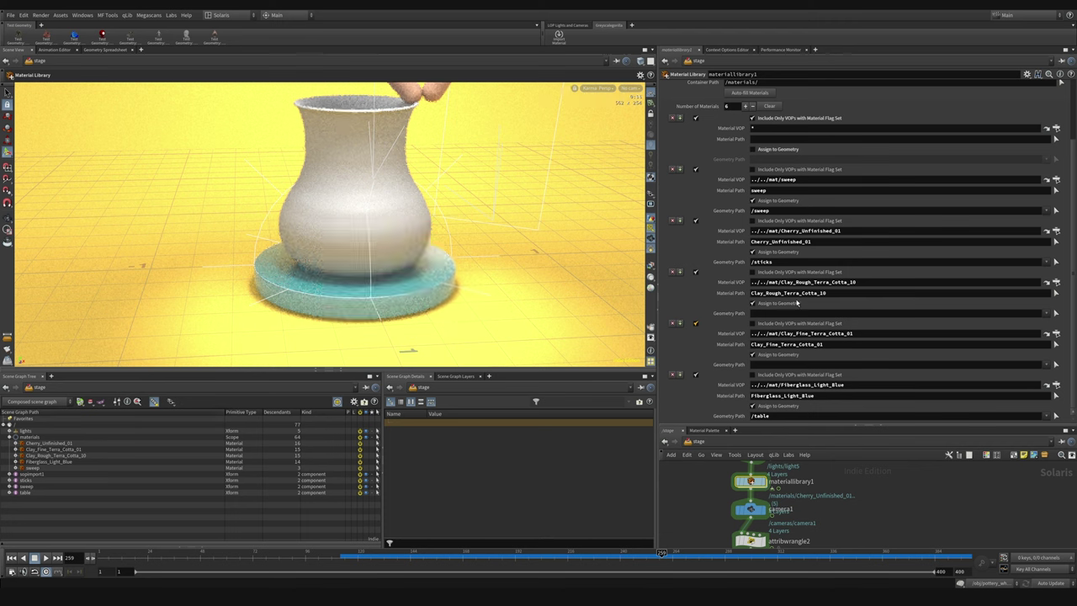
Step: Assign Clay_Rough_Terra_Cotta_10 to the vase's /sopimport1 geometry path and inspect it in the render
{"action": "left_click", "coordinate": [10, 475]}
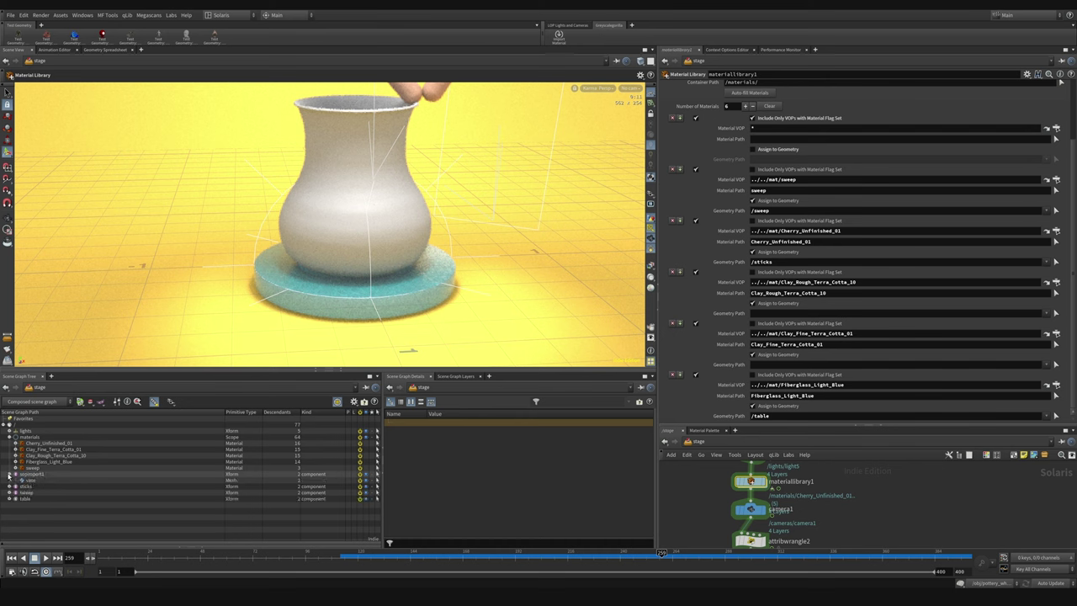
{"action": "left_click_drag", "start_coordinate": [108, 479], "coordinate": [804, 315]}
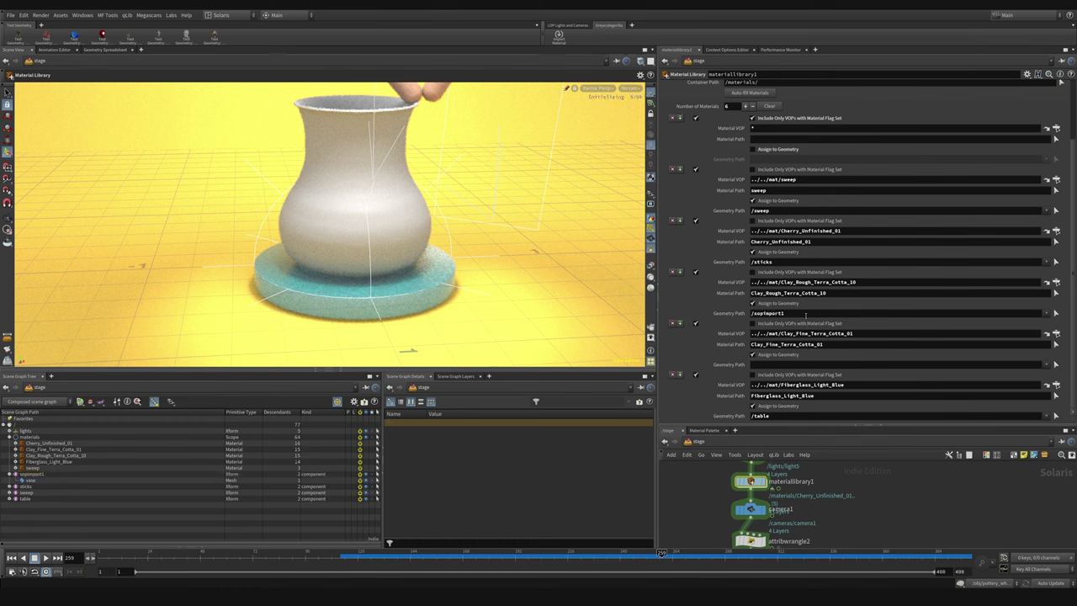
{"action": "key", "text": "Escape"}
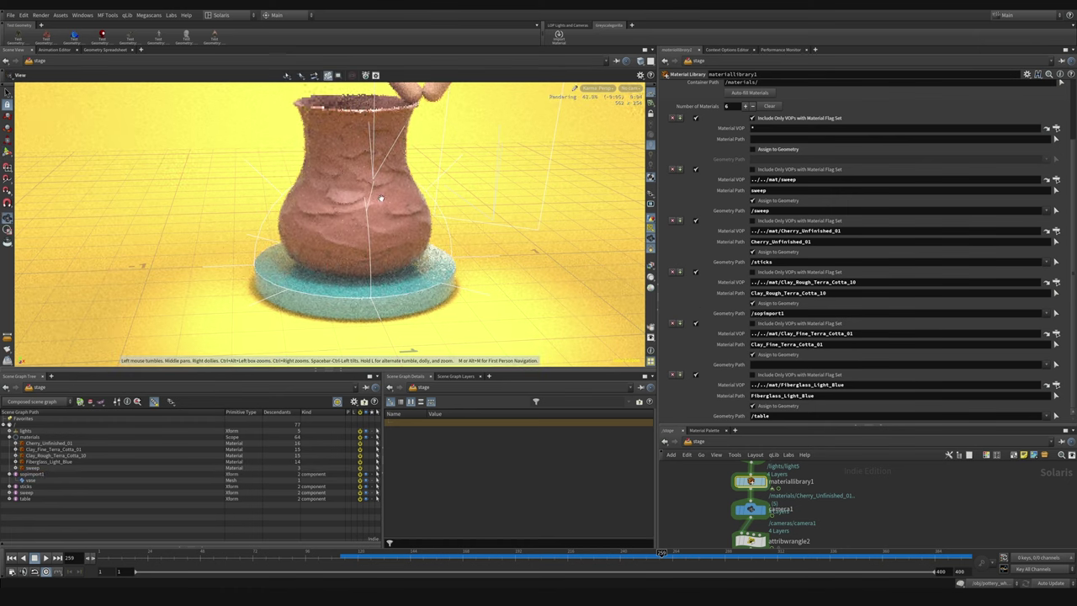
{"action": "key", "text": "Return"}
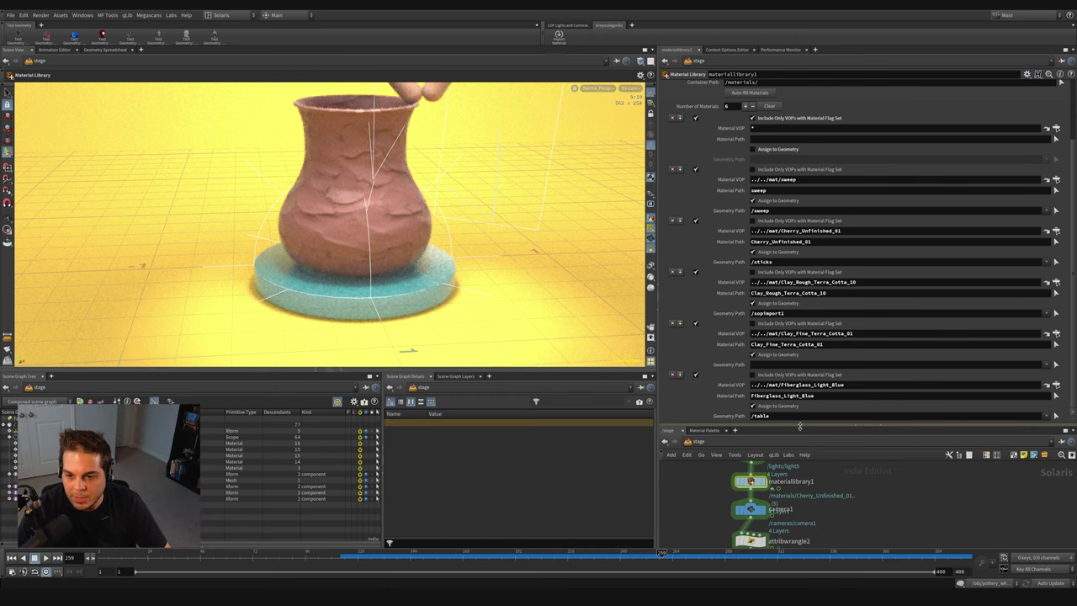
Step: Enlarge the network editor area and open the Fiberglass_Light_Blue subnetwork in the mat network
{"action": "left_click_drag", "start_coordinate": [800, 425], "coordinate": [799, 354]}
{"action": "left_click_drag", "start_coordinate": [798, 309], "coordinate": [800, 269]}
{"action": "middle_click_drag", "start_coordinate": [841, 379], "coordinate": [885, 417]}
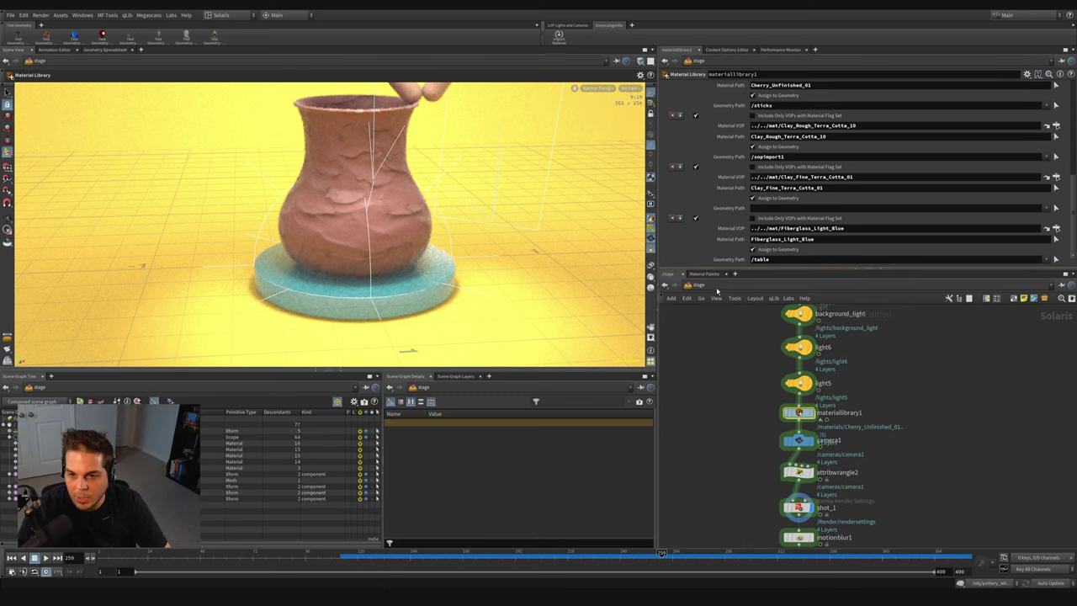
{"action": "left_click", "coordinate": [703, 284]}
{"action": "left_click", "coordinate": [730, 321]}
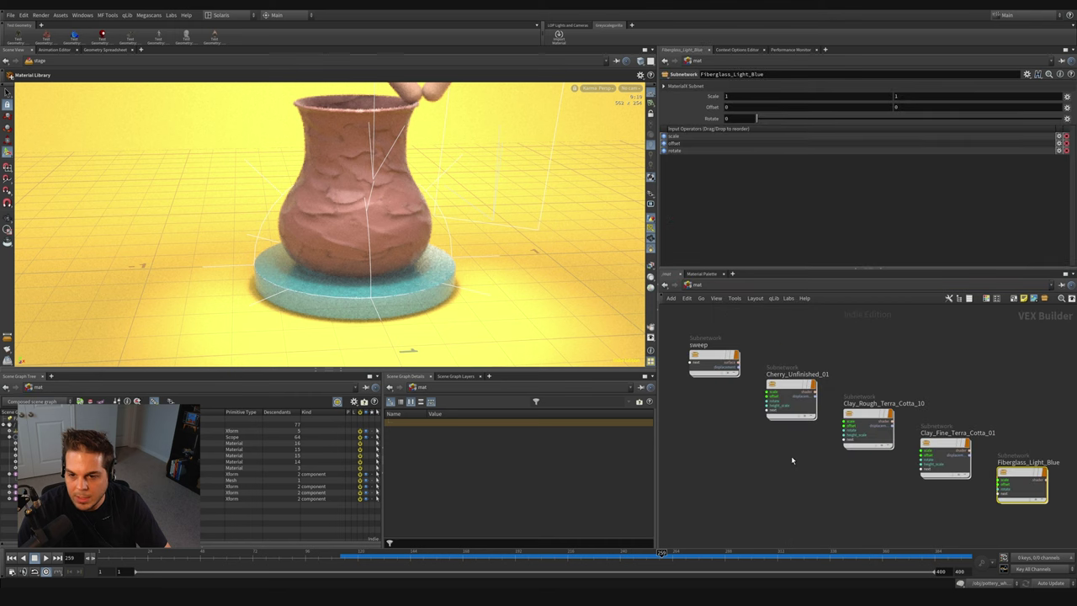
{"action": "middle_click_drag", "start_coordinate": [792, 461], "coordinate": [777, 461]}
{"action": "middle_click_drag", "start_coordinate": [1000, 471], "coordinate": [932, 434]}
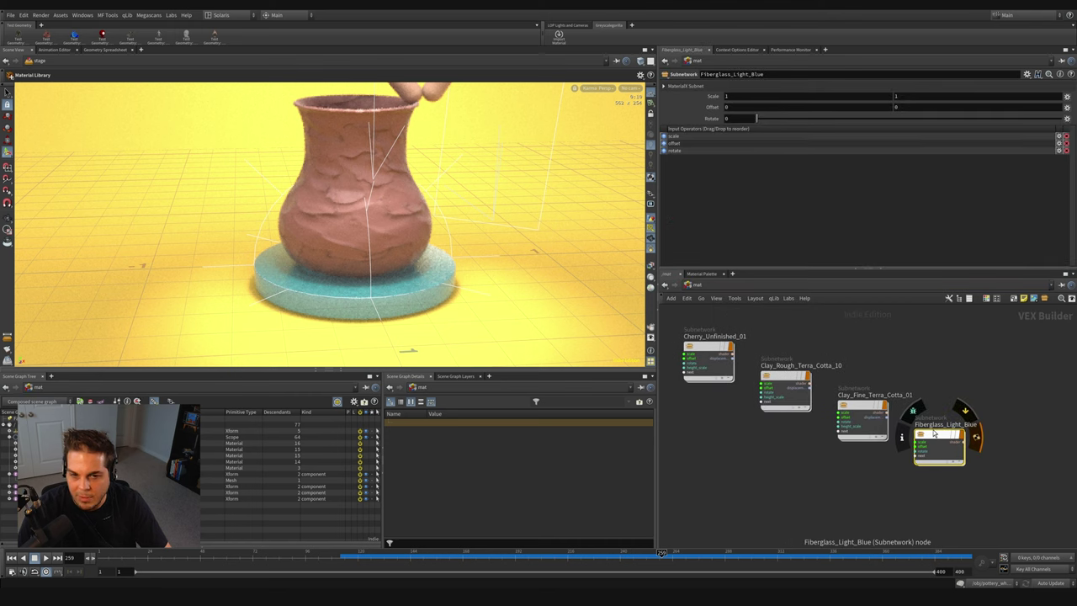
{"action": "double_click", "coordinate": [934, 434]}
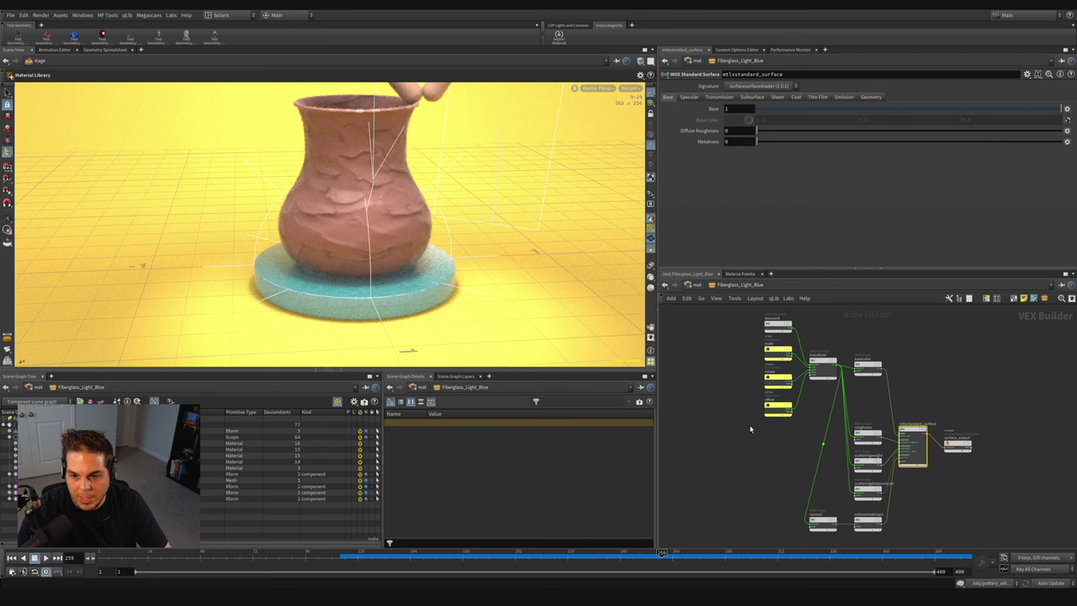
Step: Disconnect the scatteringweight and scatteringdistancescale images from the standard surface in Fiberglass_Light_Blue
{"action": "scroll", "coordinate": [751, 430], "scroll_direction": "up", "scroll_amount": 5}
{"action": "middle_click_drag", "start_coordinate": [859, 455], "coordinate": [806, 454]}
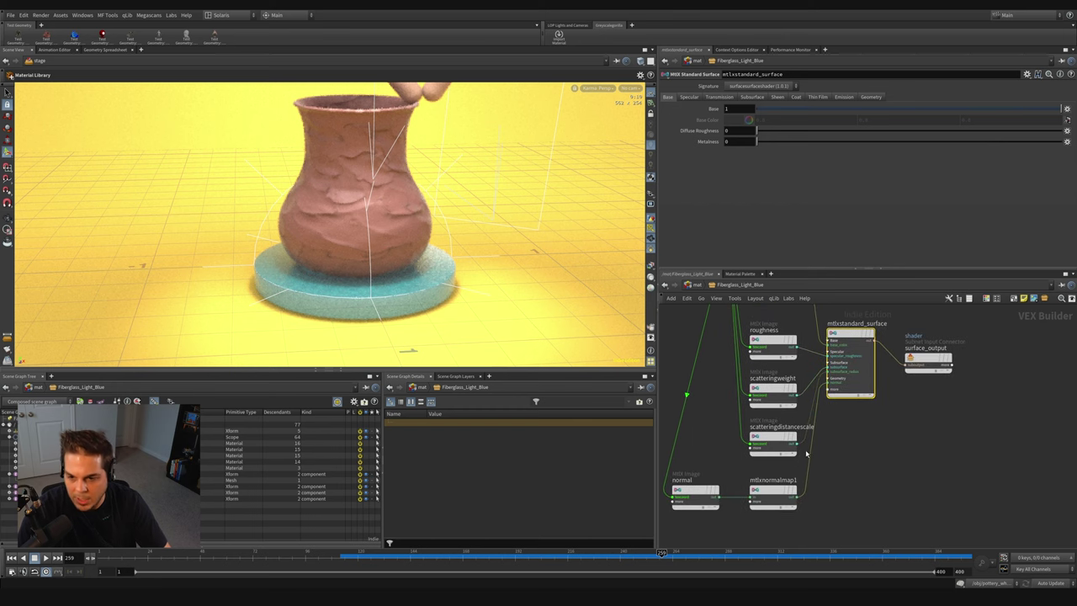
{"action": "key", "text": "y"}
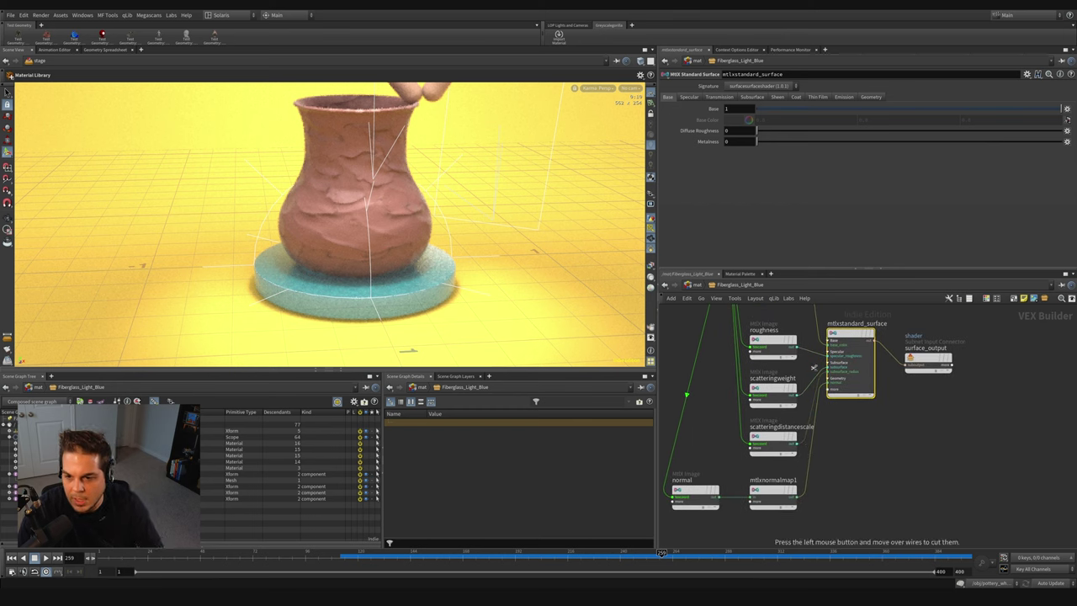
{"action": "left_click_drag", "start_coordinate": [809, 387], "coordinate": [801, 439]}
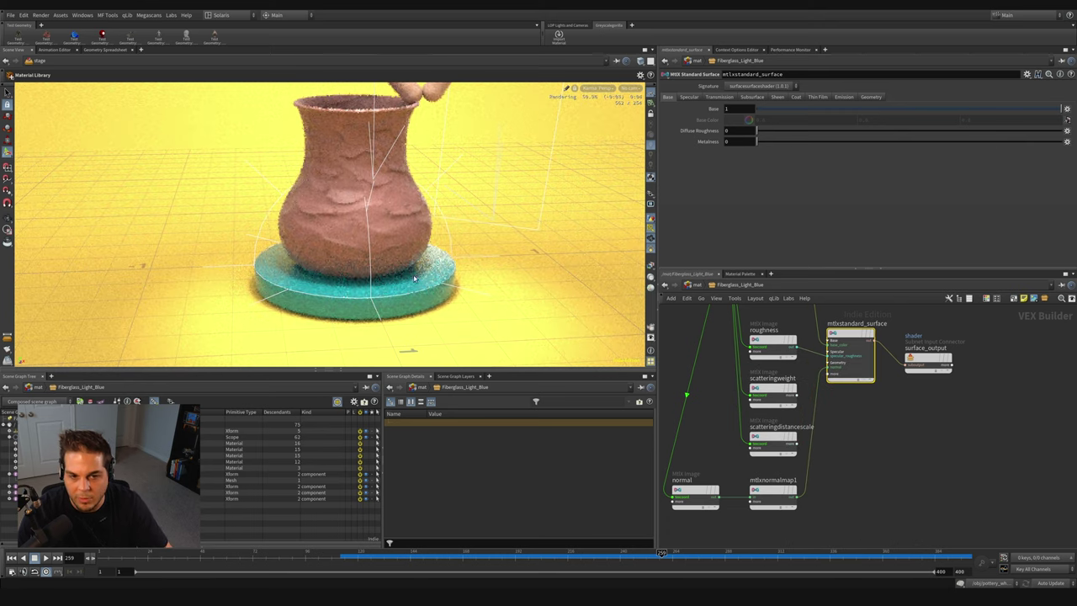
{"action": "middle_click_drag", "start_coordinate": [682, 414], "coordinate": [733, 449]}
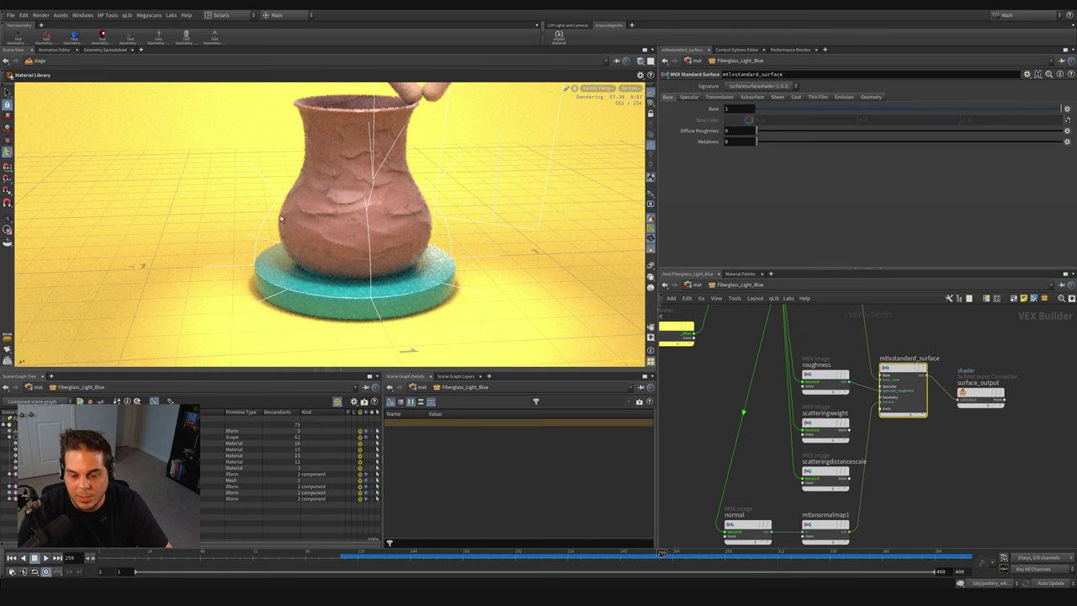
Step: Return to the mat network and set both Scale values of Clay_Rough_Terra_Cotta_10 to .4
{"action": "left_click", "coordinate": [695, 284]}
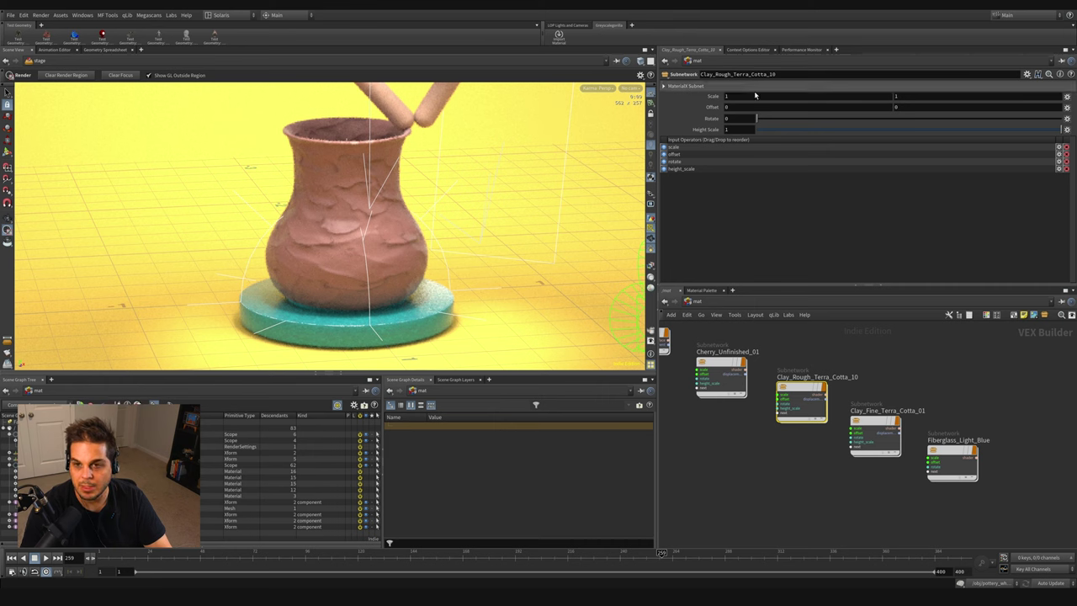
{"action": "left_click", "coordinate": [733, 98]}
{"action": "key", "text": "Return"}
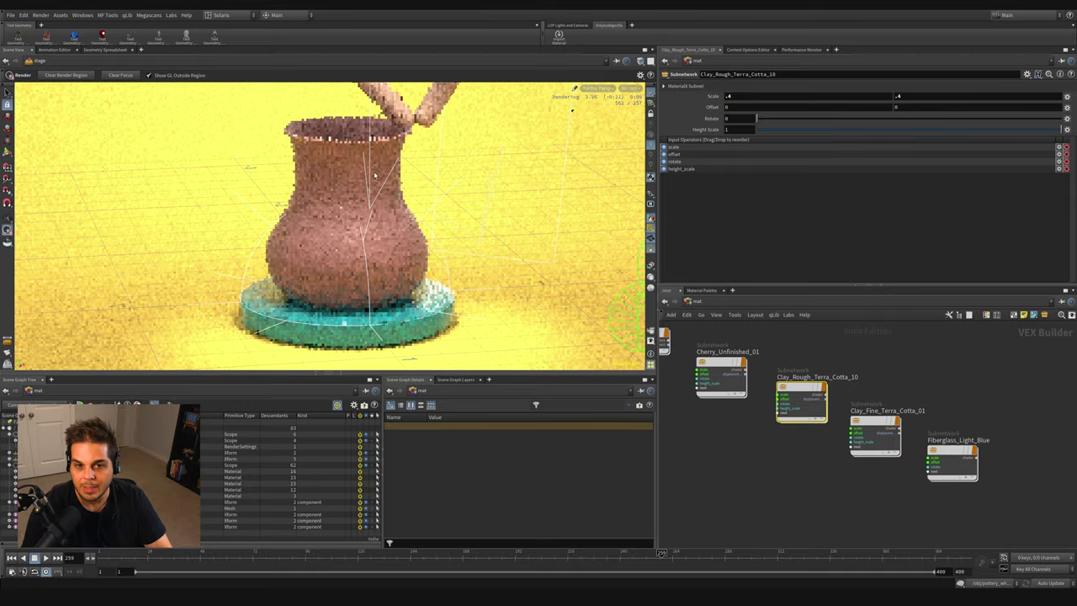
Step: Frame the vase more closely and limit the viewport render to a tight region around it
{"action": "key", "text": "Escape"}
{"action": "scroll", "coordinate": [374, 174], "scroll_direction": "up", "scroll_amount": 5}
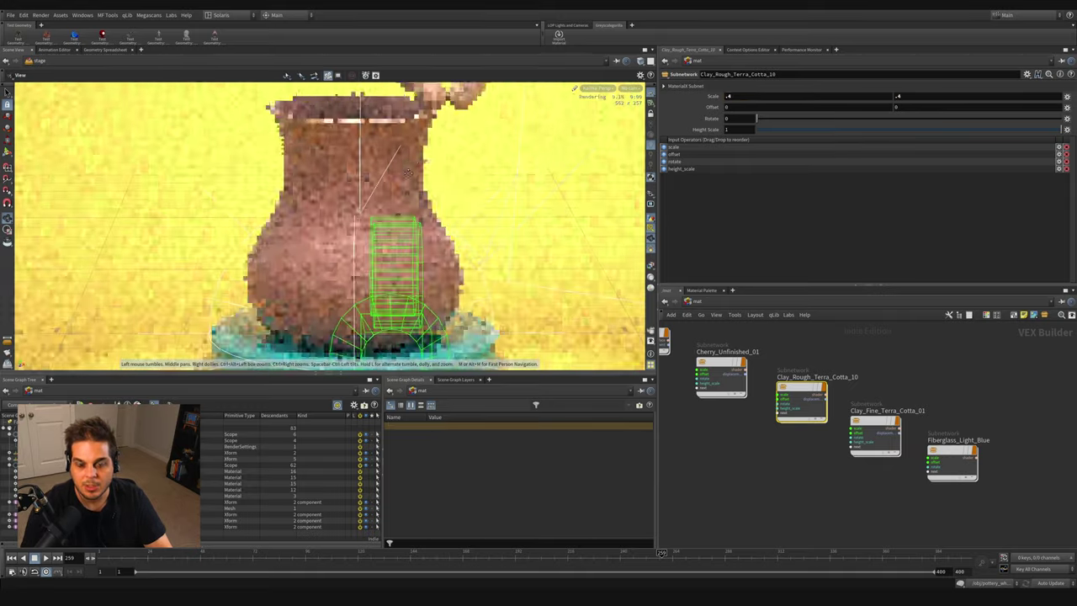
{"action": "scroll", "coordinate": [387, 194], "scroll_direction": "up", "scroll_amount": 3}
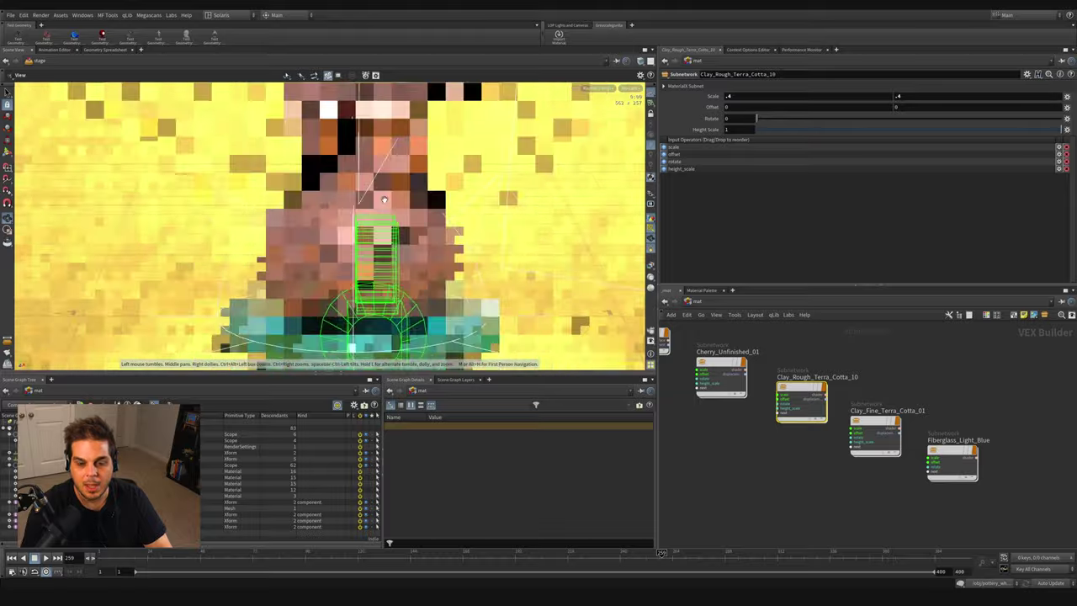
{"action": "scroll", "coordinate": [384, 200], "scroll_direction": "down", "scroll_amount": 6}
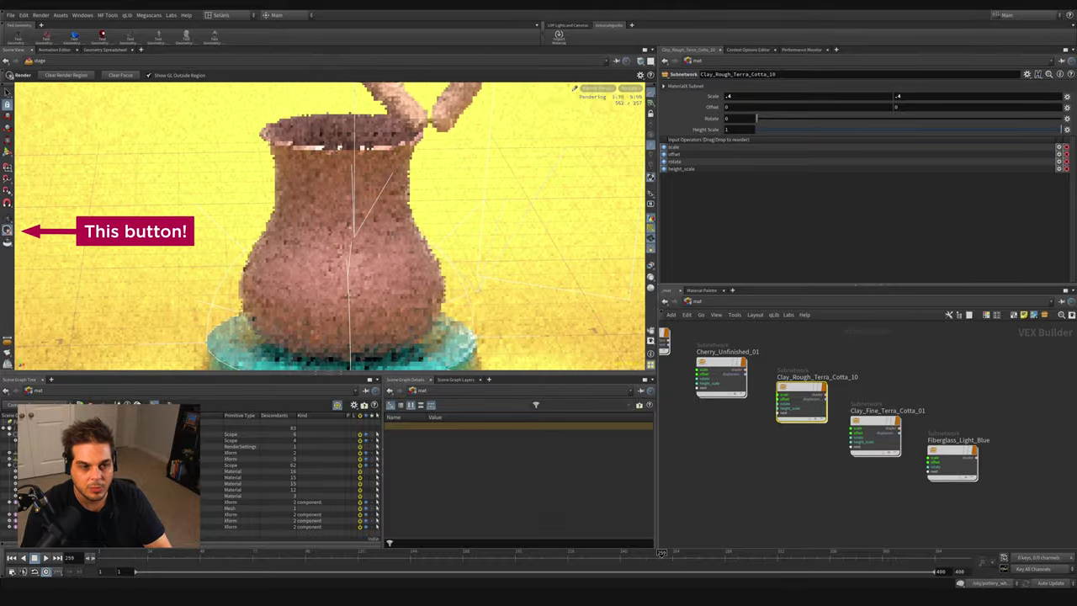
{"action": "left_click_drag", "start_coordinate": [202, 98], "coordinate": [498, 370]}
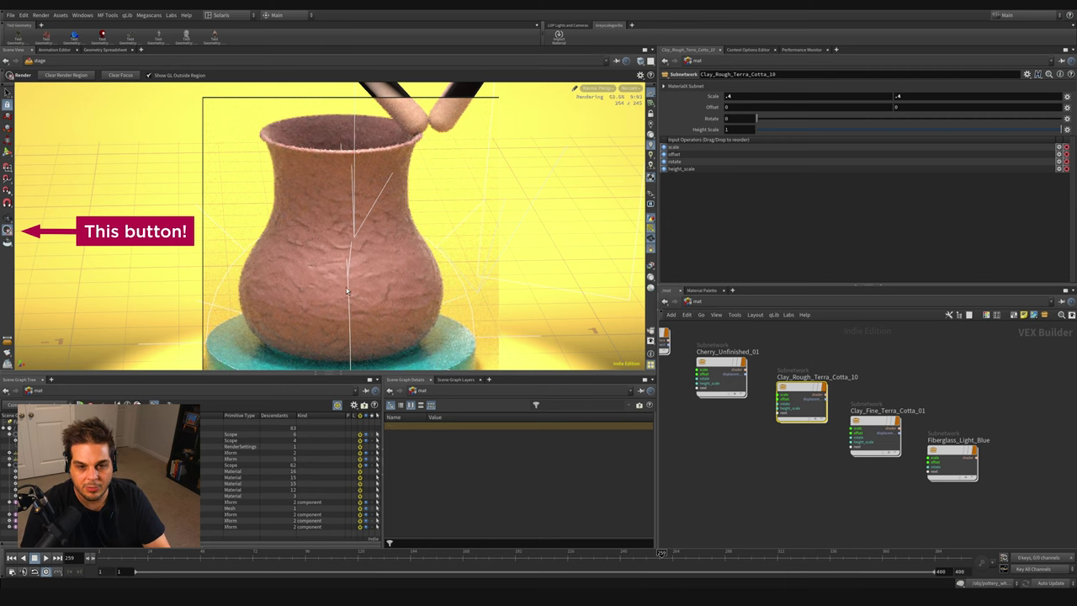
{"action": "left_click", "coordinate": [66, 75]}
{"action": "left_click_drag", "start_coordinate": [221, 100], "coordinate": [469, 368]}
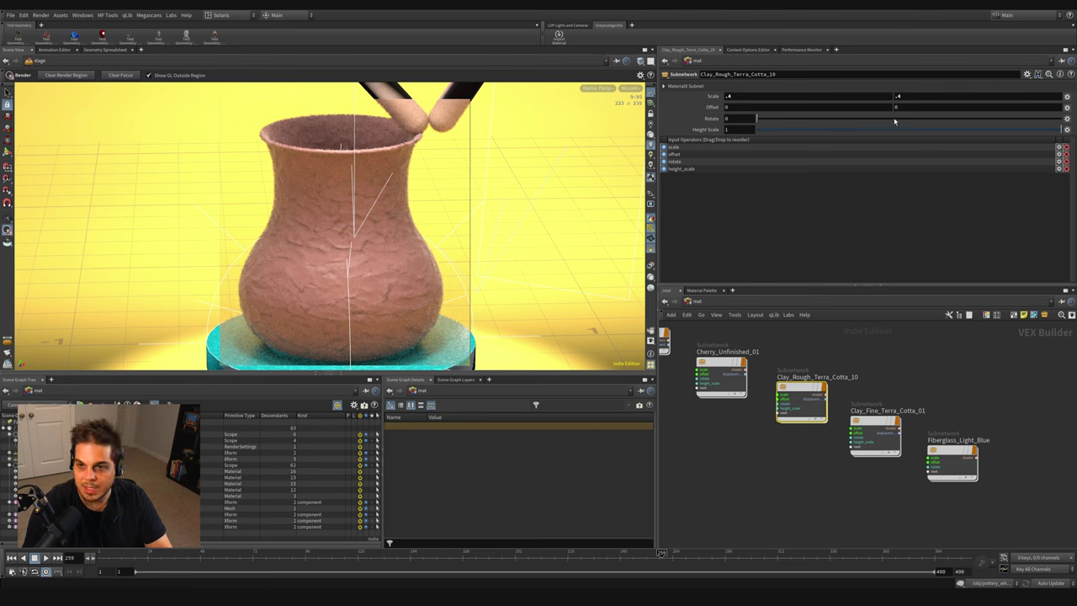
Step: Examine the texcoord, transform and offset nodes inside Clay_Rough_Terra_Cotta_10
{"action": "double_click", "coordinate": [801, 398]}
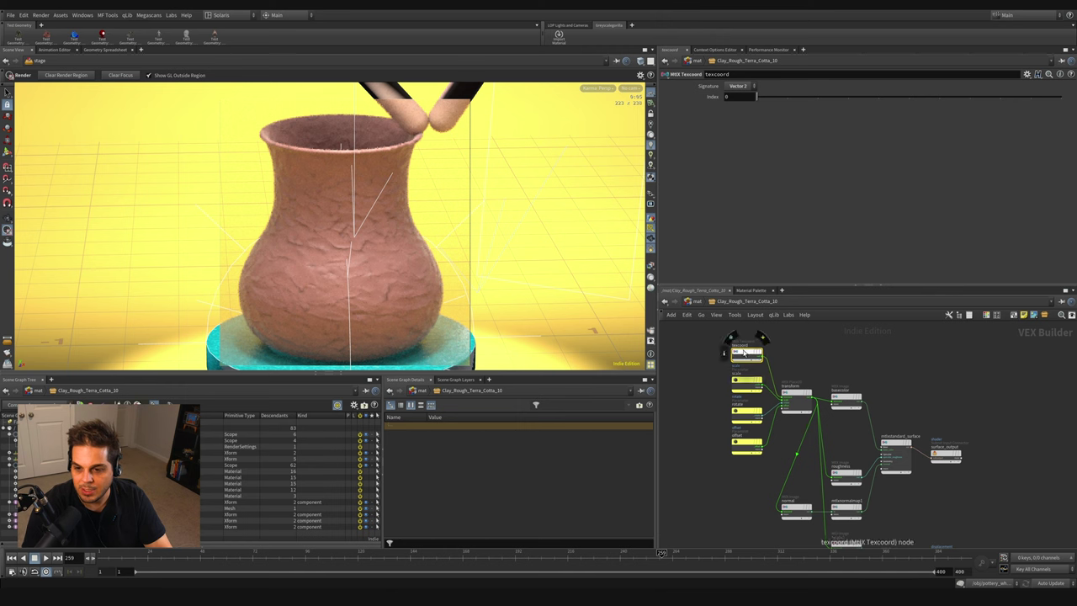
{"action": "left_click", "coordinate": [789, 396]}
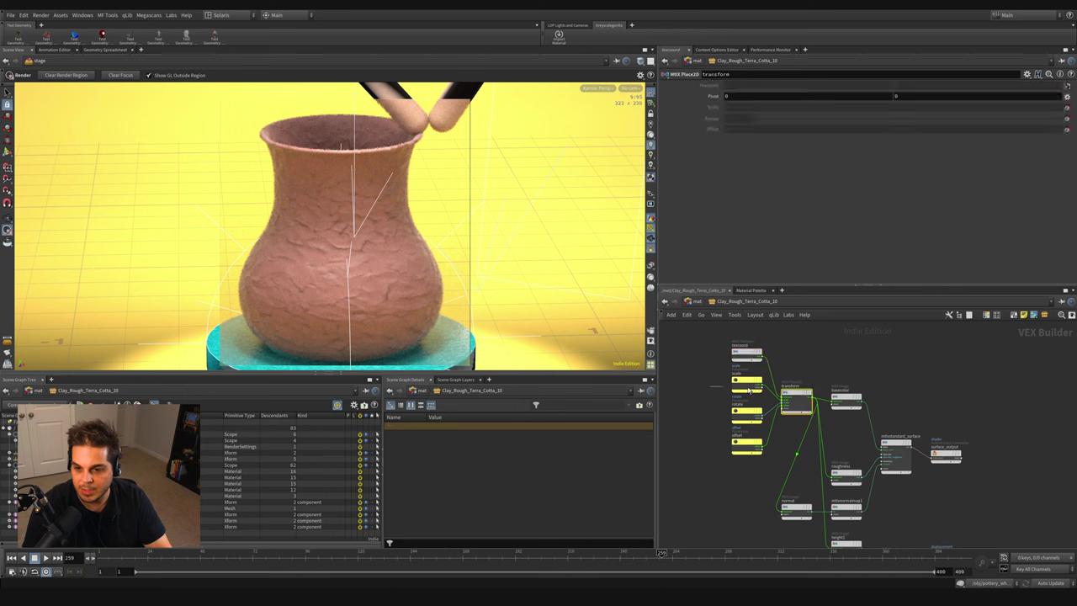
{"action": "left_click", "coordinate": [746, 445]}
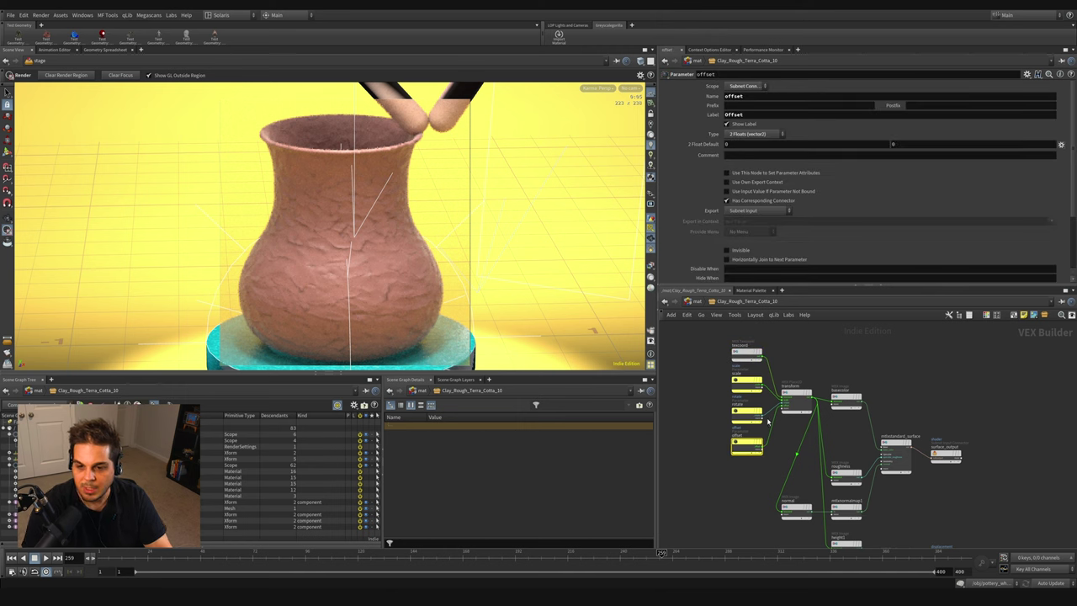
{"action": "key", "text": "Down"}
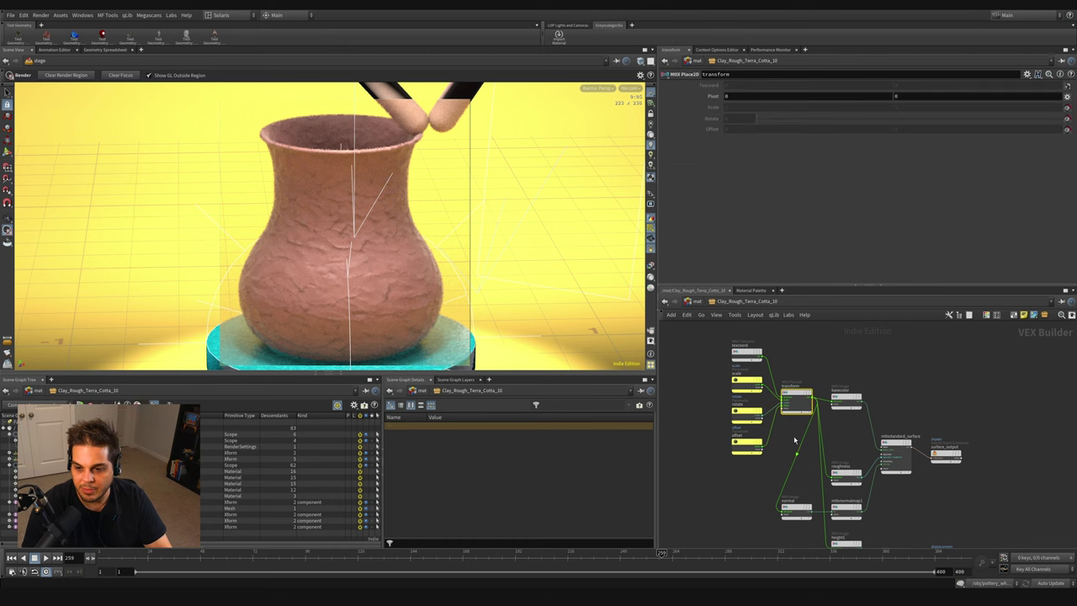
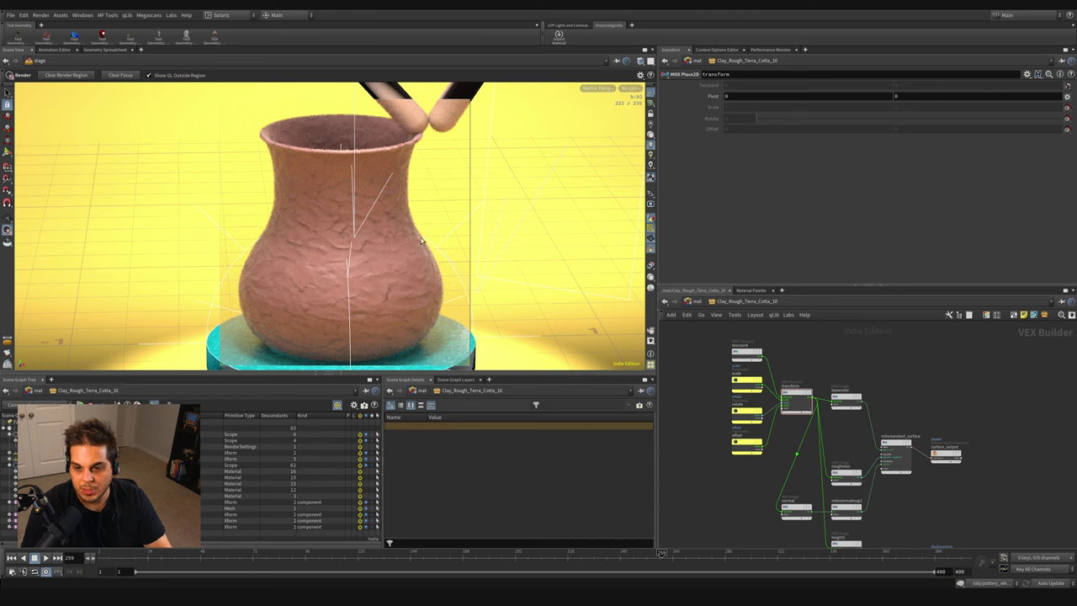
Step: Copy all shader nodes except the surface and displacement outputs from inside Clay_Fine_Terra_Cotta_01
{"action": "left_click", "coordinate": [695, 301]}
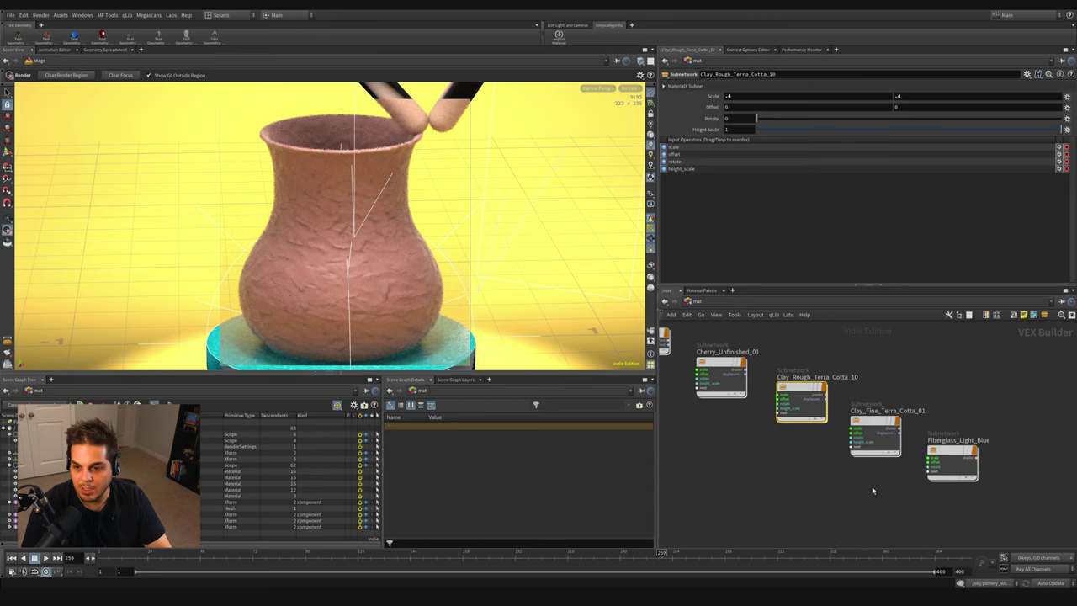
{"action": "double_click", "coordinate": [875, 445]}
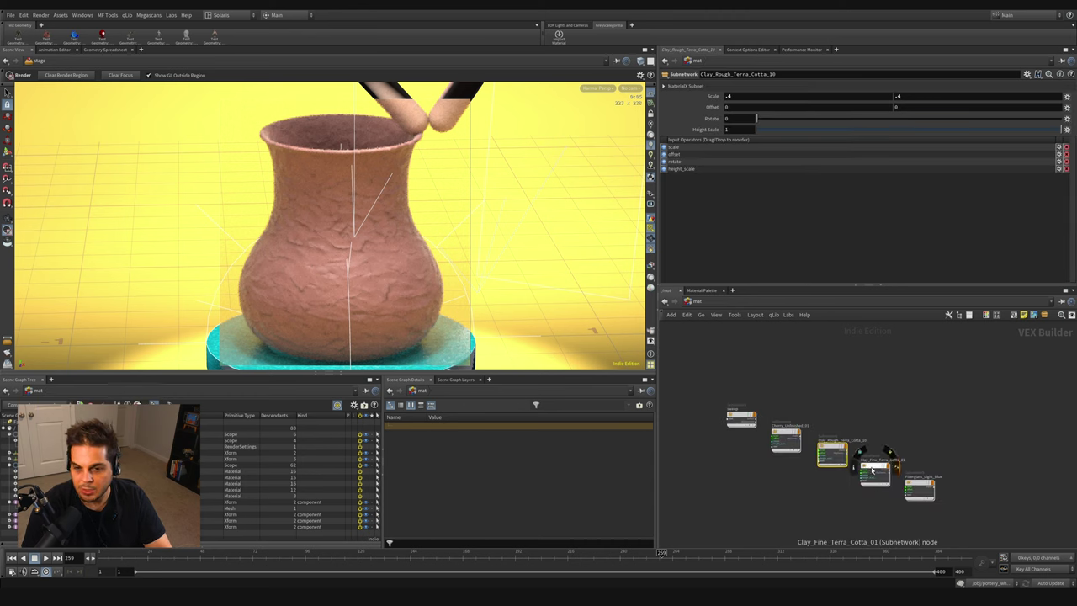
{"action": "scroll", "coordinate": [958, 467], "scroll_direction": "down", "scroll_amount": 2}
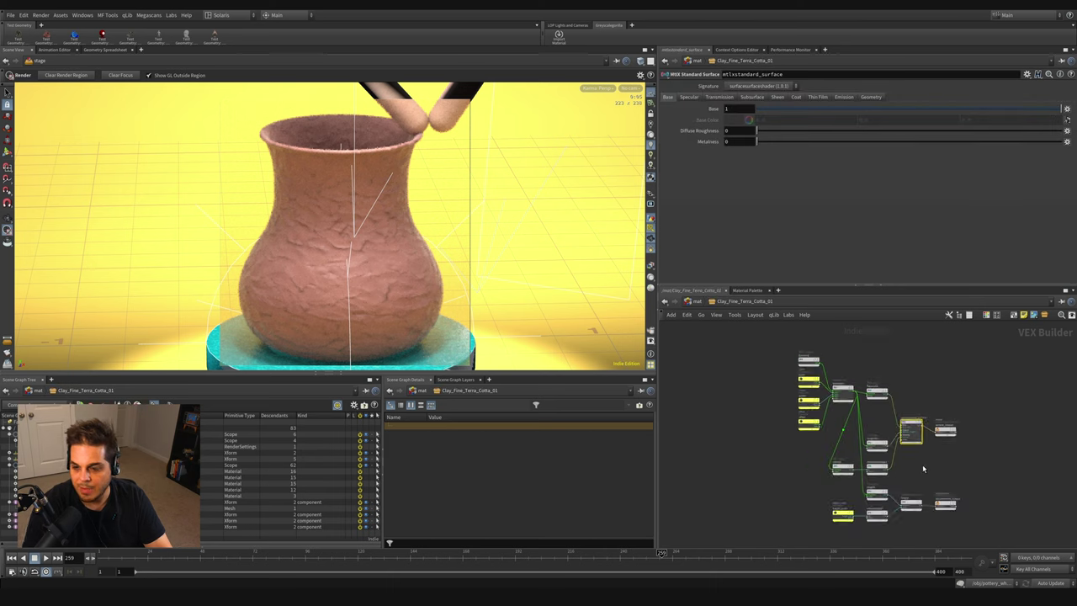
{"action": "middle_click_drag", "start_coordinate": [958, 467], "coordinate": [921, 467]}
{"action": "left_click_drag", "start_coordinate": [723, 340], "coordinate": [916, 532]}
{"action": "left_click_drag", "start_coordinate": [714, 352], "coordinate": [879, 542]}
{"action": "scroll", "coordinate": [914, 428], "scroll_direction": "up", "scroll_amount": 4}
{"action": "scroll", "coordinate": [917, 503], "scroll_direction": "down", "scroll_amount": 4}
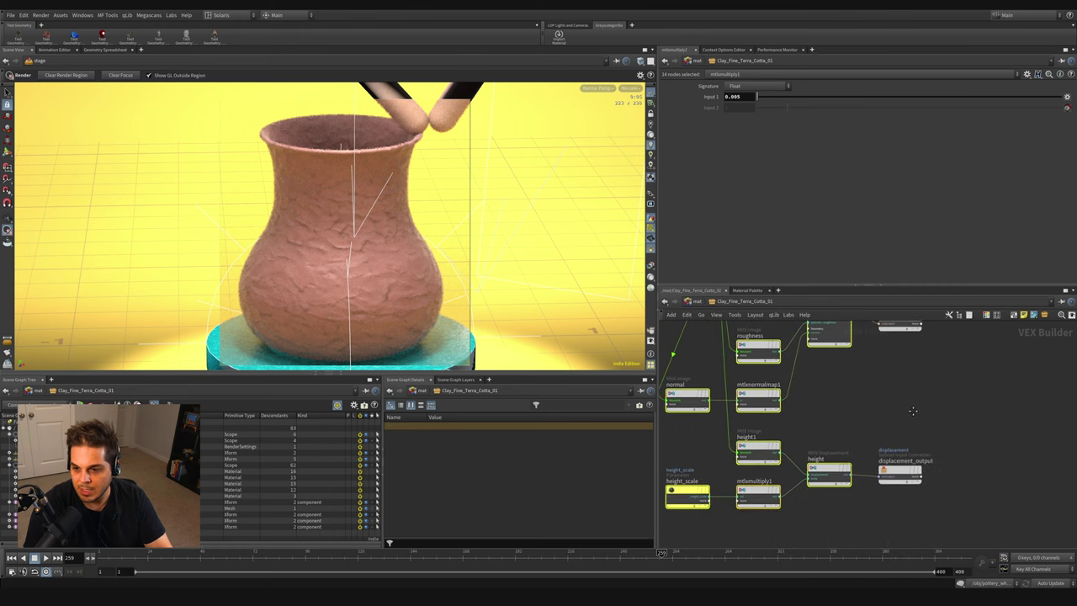
{"action": "key", "text": "ctrl+c"}
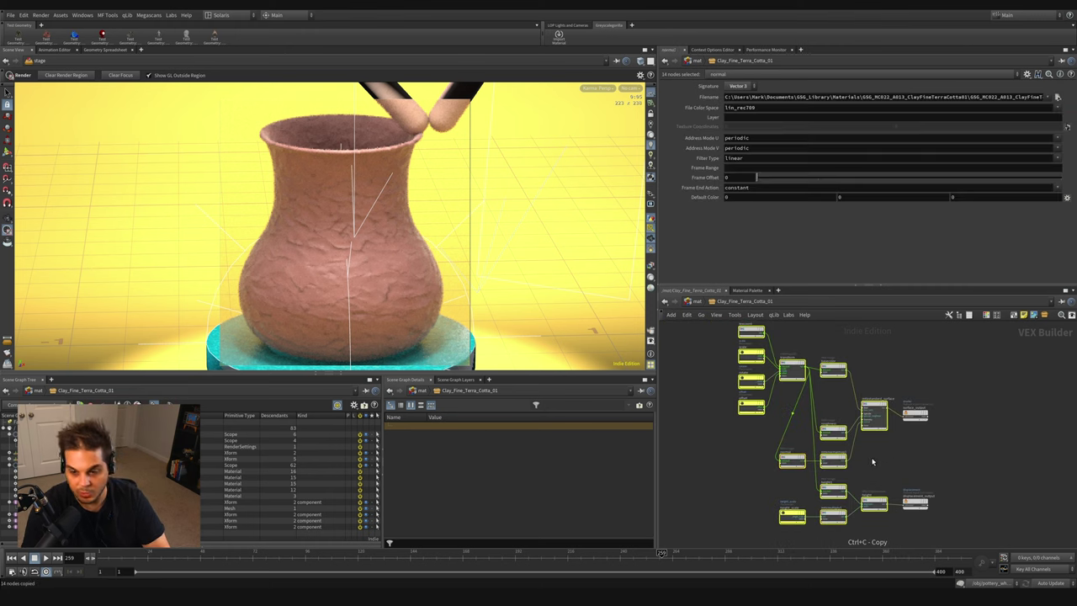
Step: Paste the copied fine clay nodes into Clay_Rough_Terra_Cotta_10 and place them below the existing network
{"action": "left_click", "coordinate": [694, 304]}
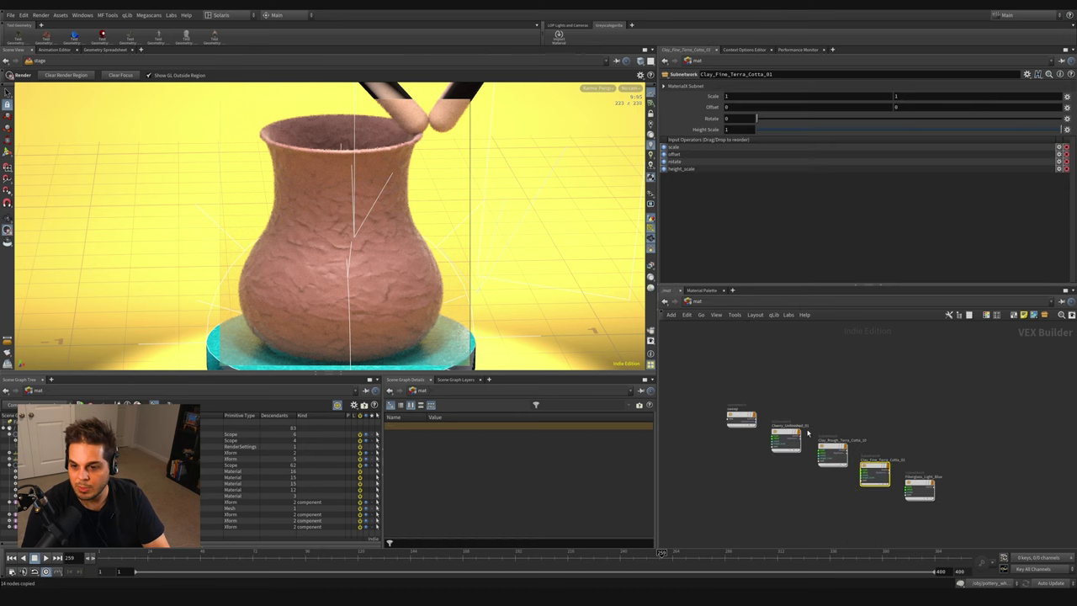
{"action": "double_click", "coordinate": [831, 450]}
{"action": "scroll", "coordinate": [905, 481], "scroll_direction": "down", "scroll_amount": 4}
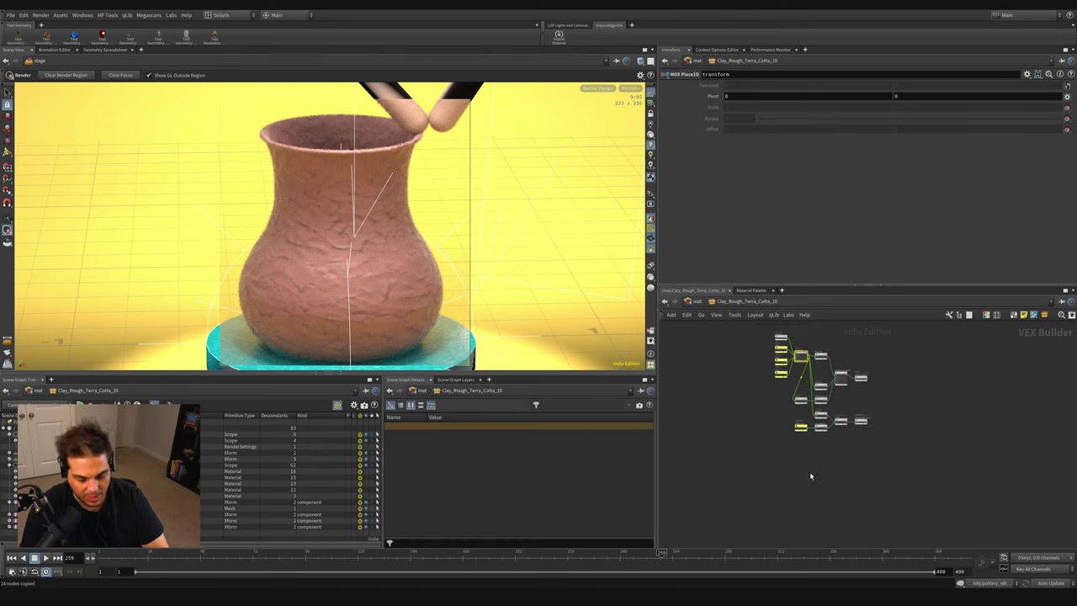
{"action": "key", "text": "ctrl+v"}
{"action": "left_click_drag", "start_coordinate": [815, 444], "coordinate": [815, 468]}
{"action": "left_click", "coordinate": [952, 414]}
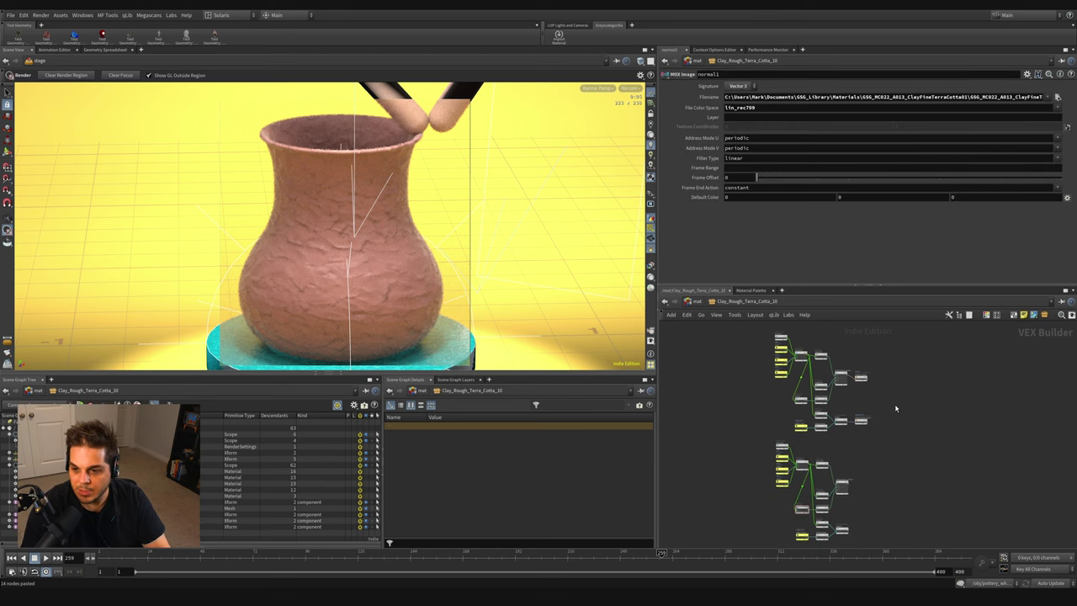
Step: Add a MtlX Mix node beside the rough clay's standard surface and move surface_output away to make room
{"action": "scroll", "coordinate": [894, 407], "scroll_direction": "up", "scroll_amount": 5}
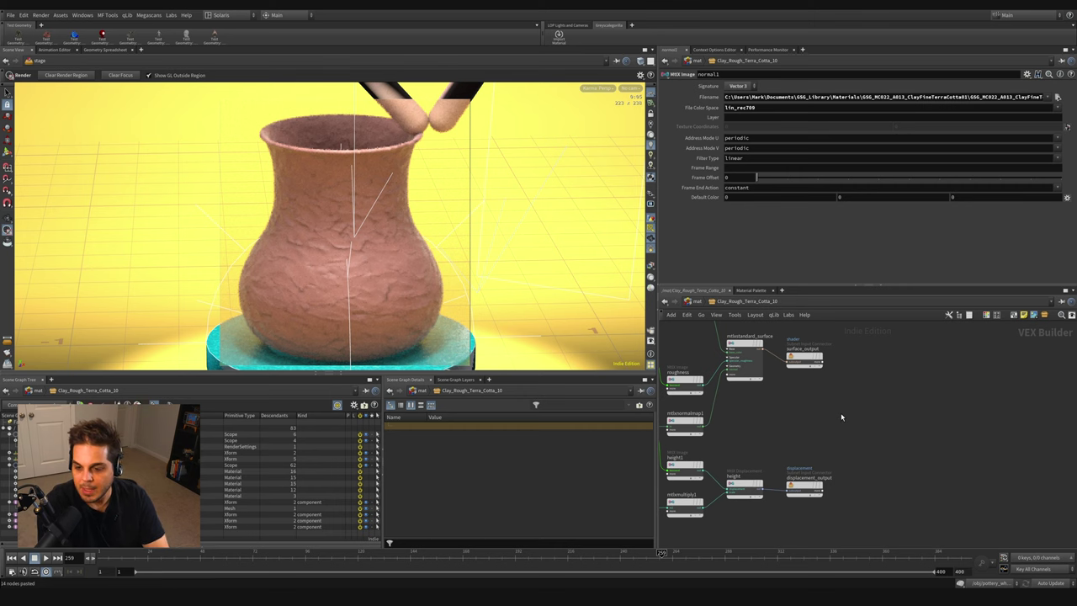
{"action": "key", "text": "Tab"}
{"action": "type", "text": "mi"}
{"action": "key", "text": "Return"}
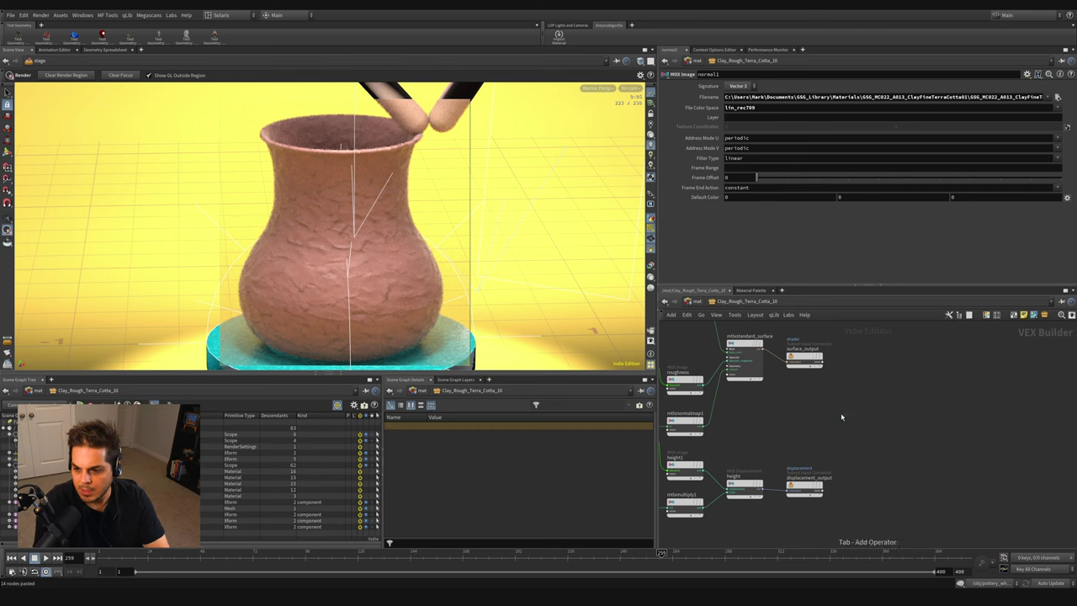
{"action": "left_click", "coordinate": [845, 401]}
{"action": "left_click_drag", "start_coordinate": [807, 360], "coordinate": [1003, 354]}
{"action": "left_click_drag", "start_coordinate": [816, 437], "coordinate": [879, 434]}
Step: Wire the rough clay's mtlxstandard_surface into the mix node's bg input and the mix output into surface_output
{"action": "left_click", "coordinate": [763, 350]}
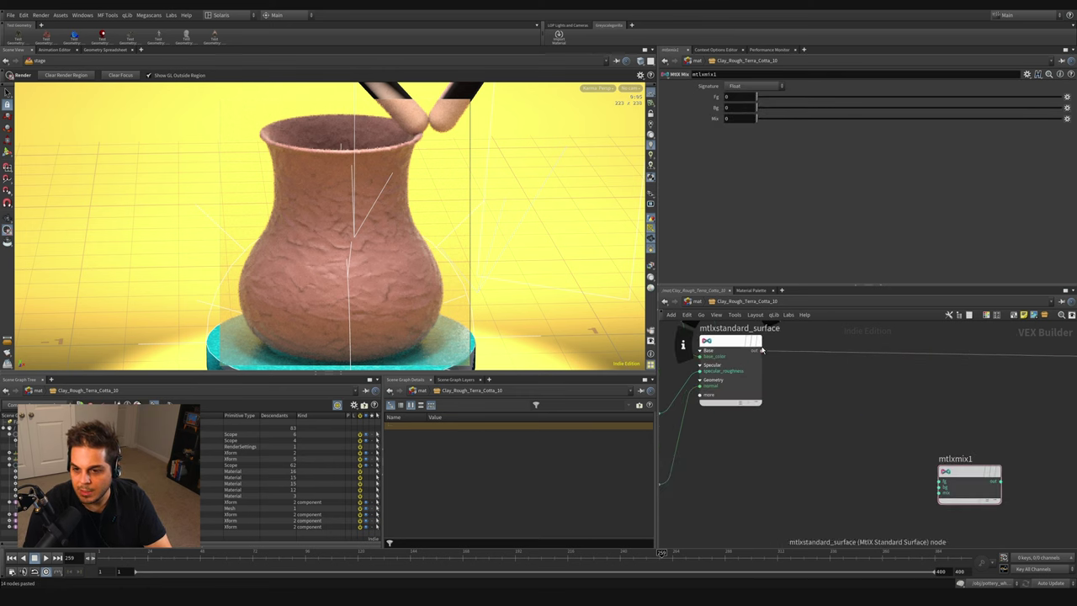
{"action": "scroll", "coordinate": [765, 350], "scroll_direction": "up", "scroll_amount": 3}
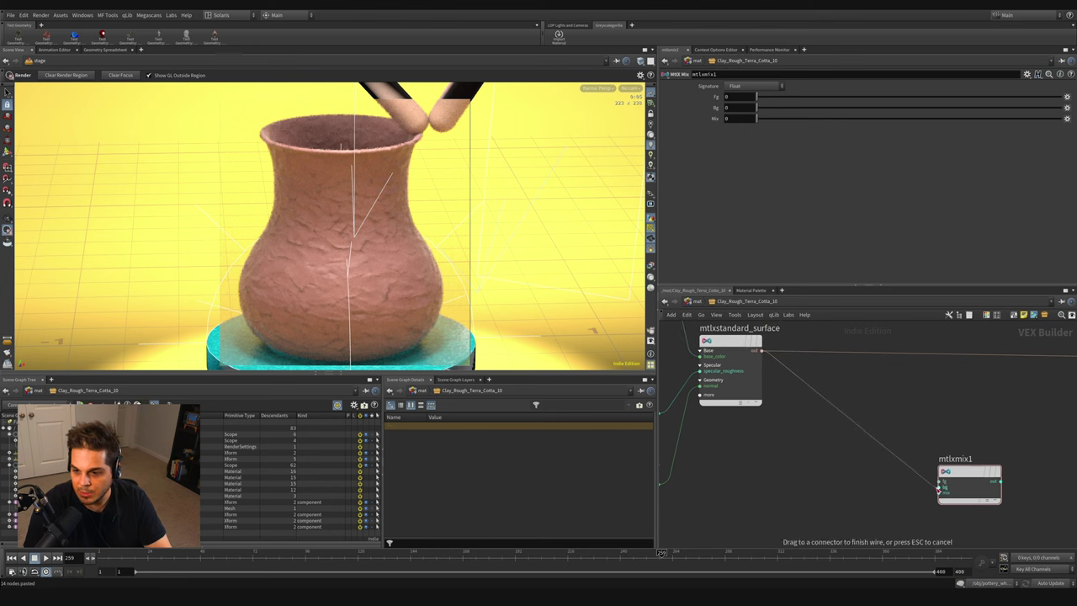
{"action": "left_click", "coordinate": [939, 482]}
{"action": "scroll", "coordinate": [839, 435], "scroll_direction": "down", "scroll_amount": 3}
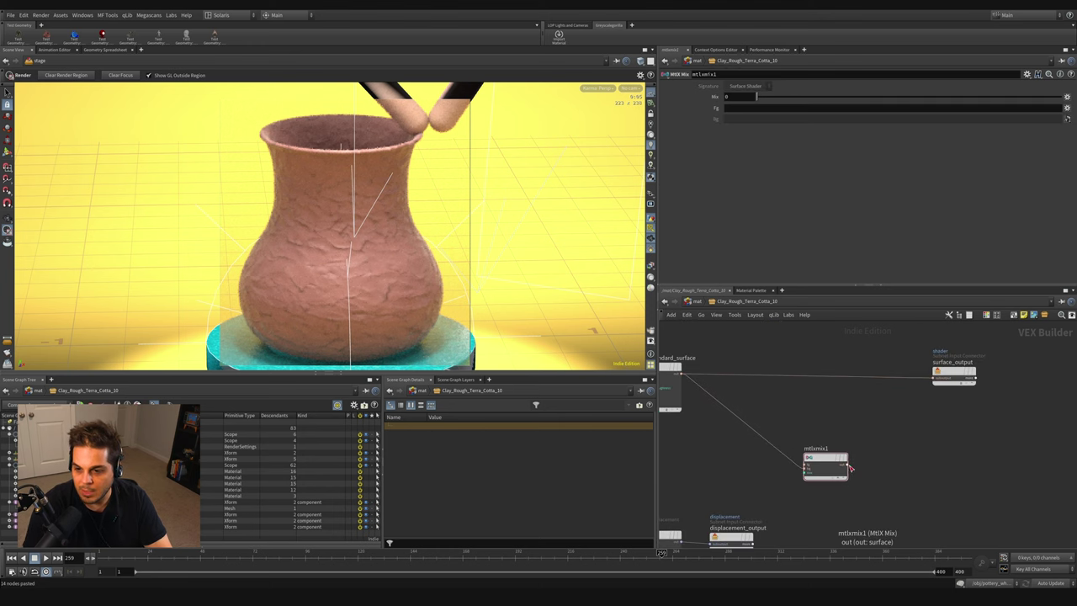
{"action": "left_click", "coordinate": [846, 462]}
{"action": "left_click", "coordinate": [934, 376]}
{"action": "middle_click_drag", "start_coordinate": [871, 492], "coordinate": [954, 372]}
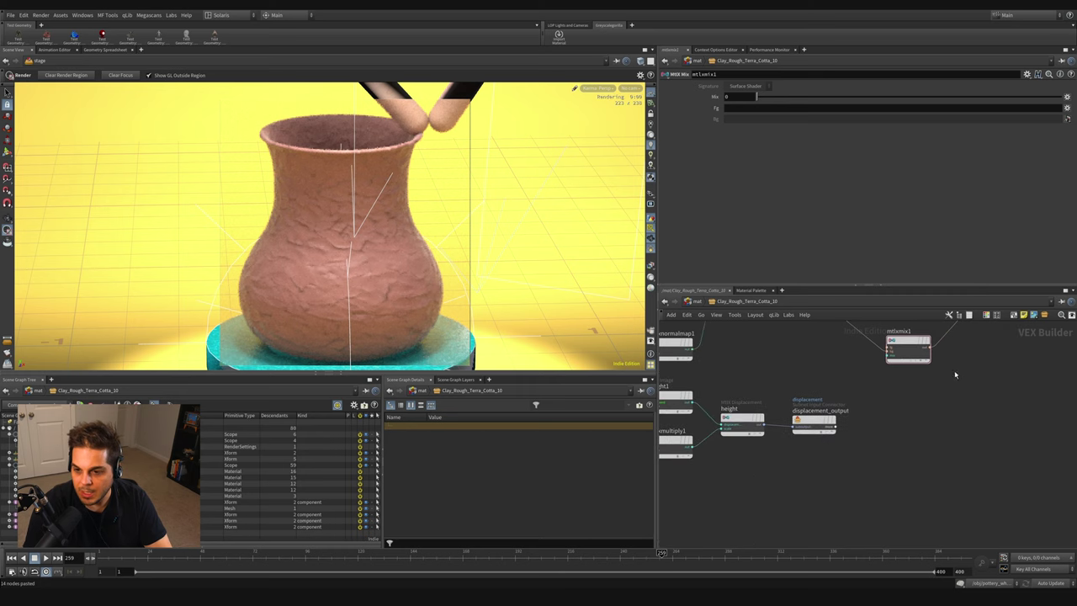
Step: Wire the fine clay's mtlxstandard_surface1 into mtlxmix1's fg input and raise the Mix value to about 1.06
{"action": "left_click", "coordinate": [888, 344]}
{"action": "middle_click_drag", "start_coordinate": [854, 478], "coordinate": [798, 425]}
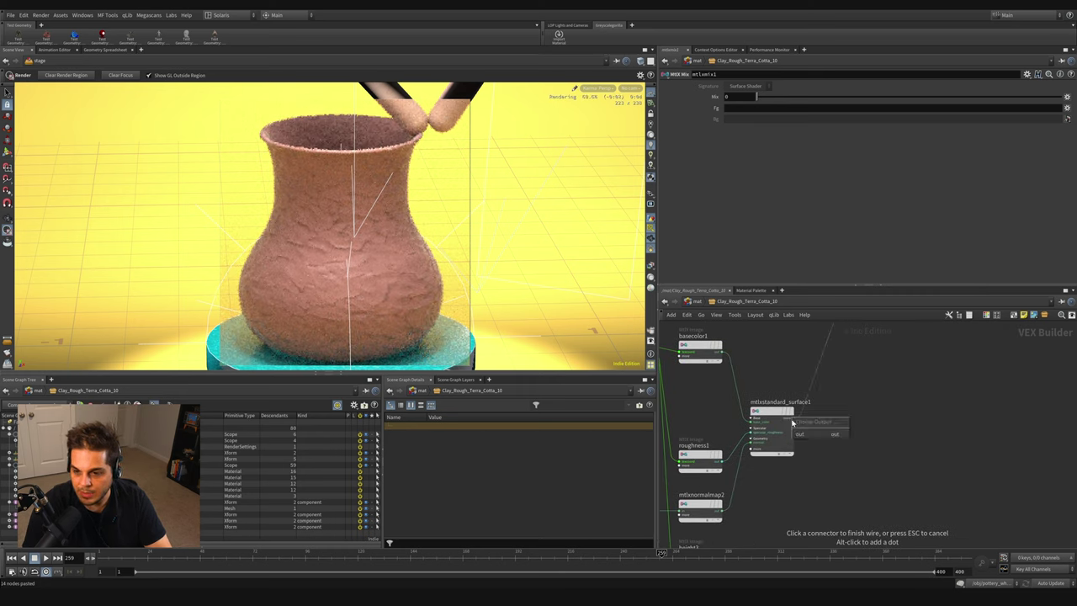
{"action": "left_click", "coordinate": [799, 421]}
{"action": "middle_click_drag", "start_coordinate": [831, 444], "coordinate": [796, 517]}
{"action": "middle_click_drag", "start_coordinate": [800, 353], "coordinate": [766, 489]}
{"action": "left_click_drag", "start_coordinate": [756, 97], "coordinate": [787, 99]}
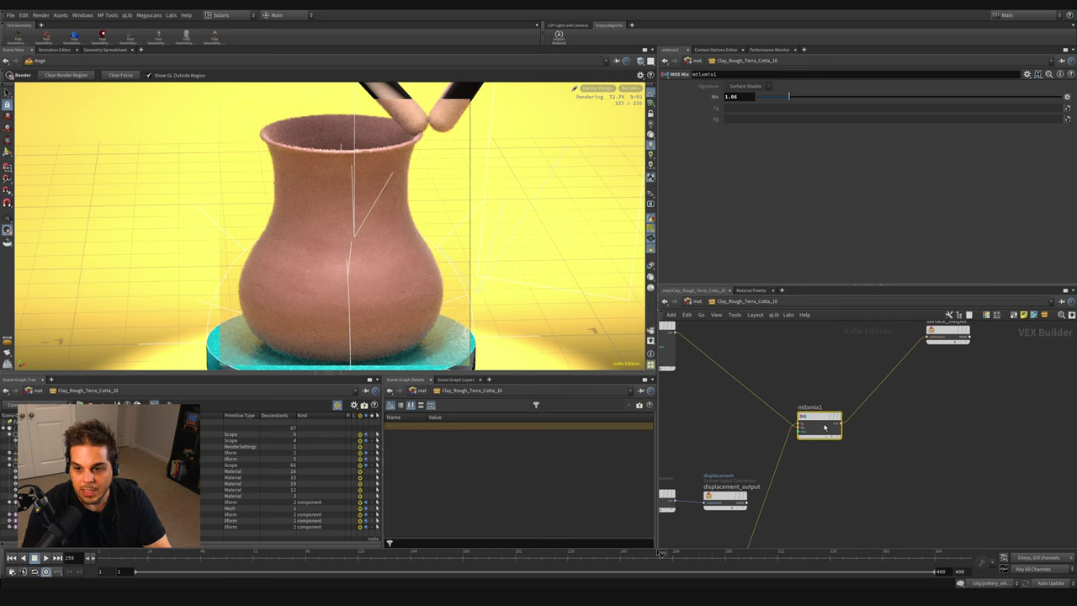
Step: Add a USD Prim Var Reader node just above mtlxmix1
{"action": "scroll", "coordinate": [800, 434], "scroll_direction": "up", "scroll_amount": 3}
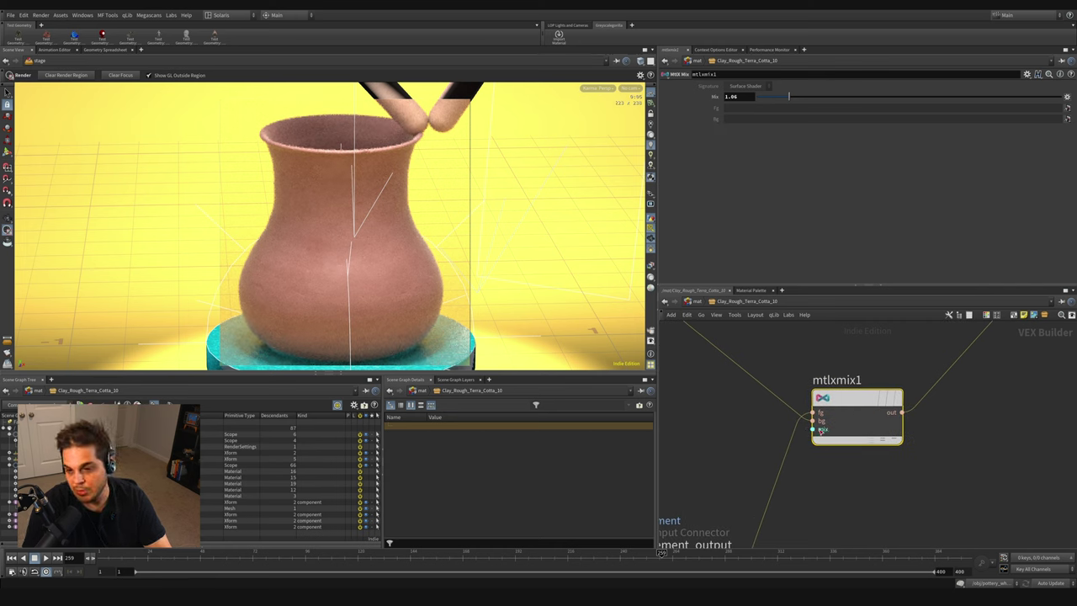
{"action": "scroll", "coordinate": [789, 416], "scroll_direction": "down", "scroll_amount": 4}
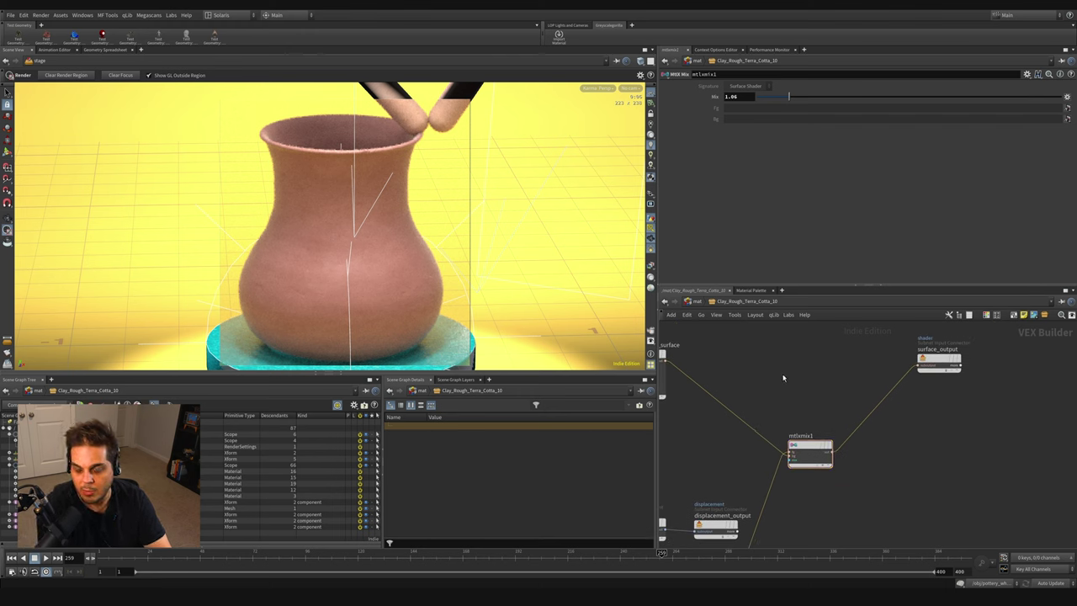
{"action": "key", "text": "Tab"}
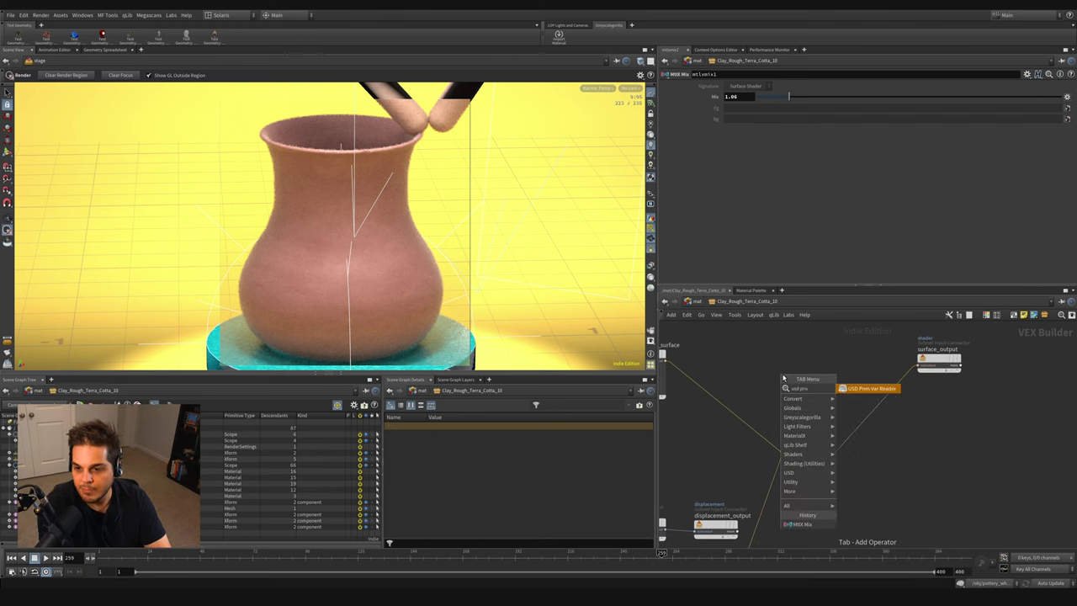
{"action": "key", "text": "Escape"}
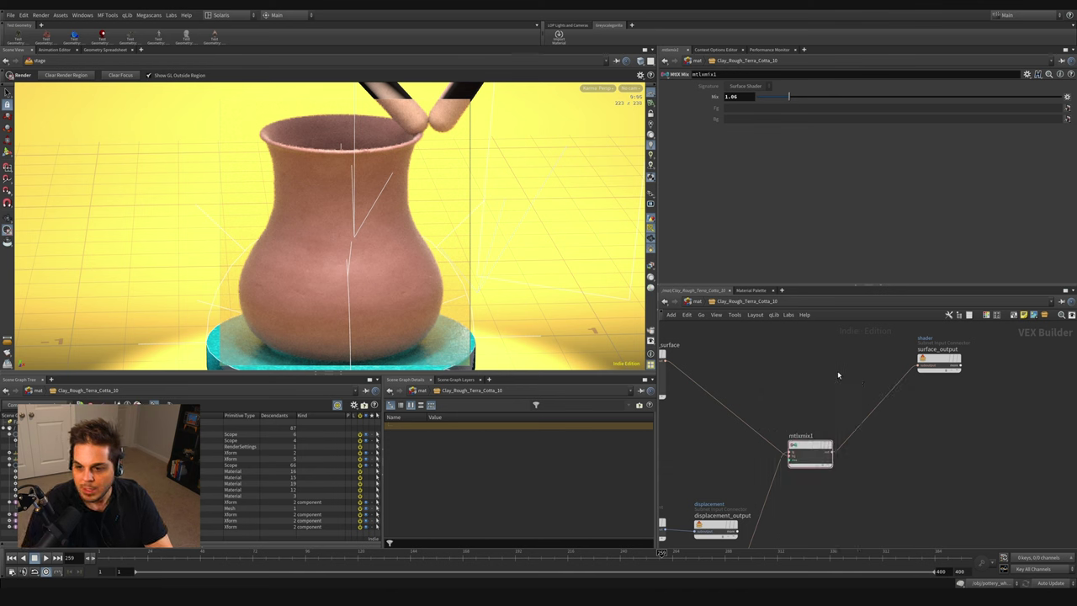
{"action": "left_click", "coordinate": [788, 386]}
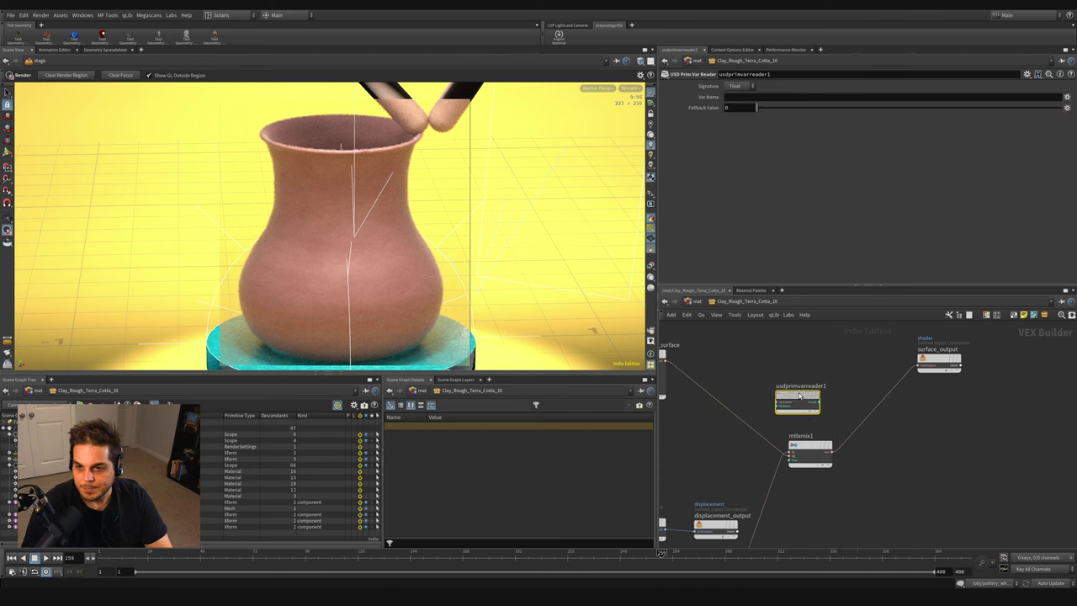
Step: Drive mtlxmix1's mix input with the primvar reader using Var Name mask, and preview the blend at frame 120
{"action": "left_click", "coordinate": [739, 97]}
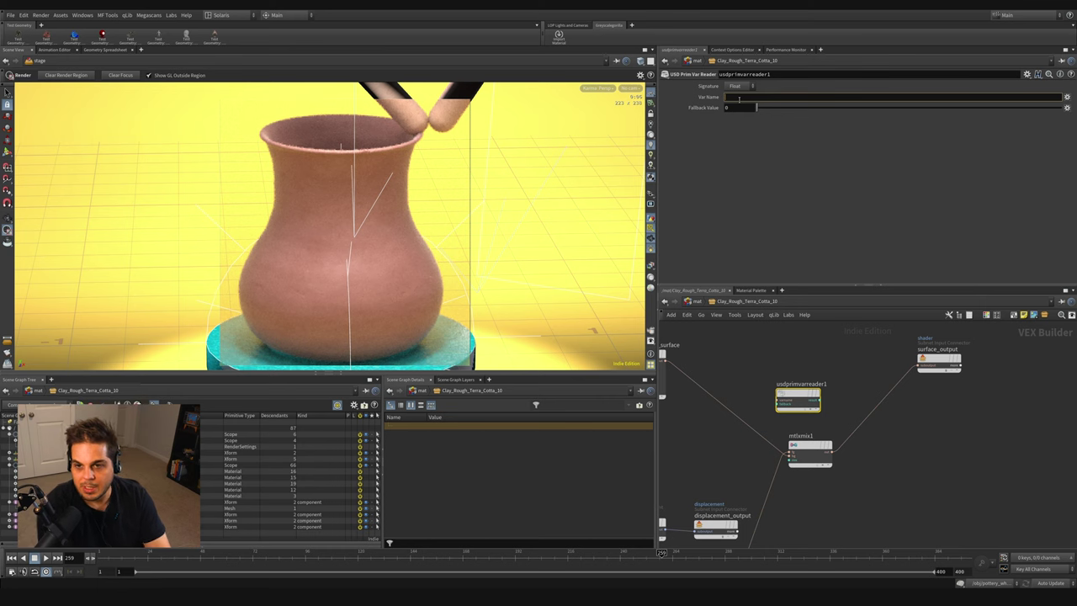
{"action": "type", "text": "mask"}
{"action": "key", "text": "Return"}
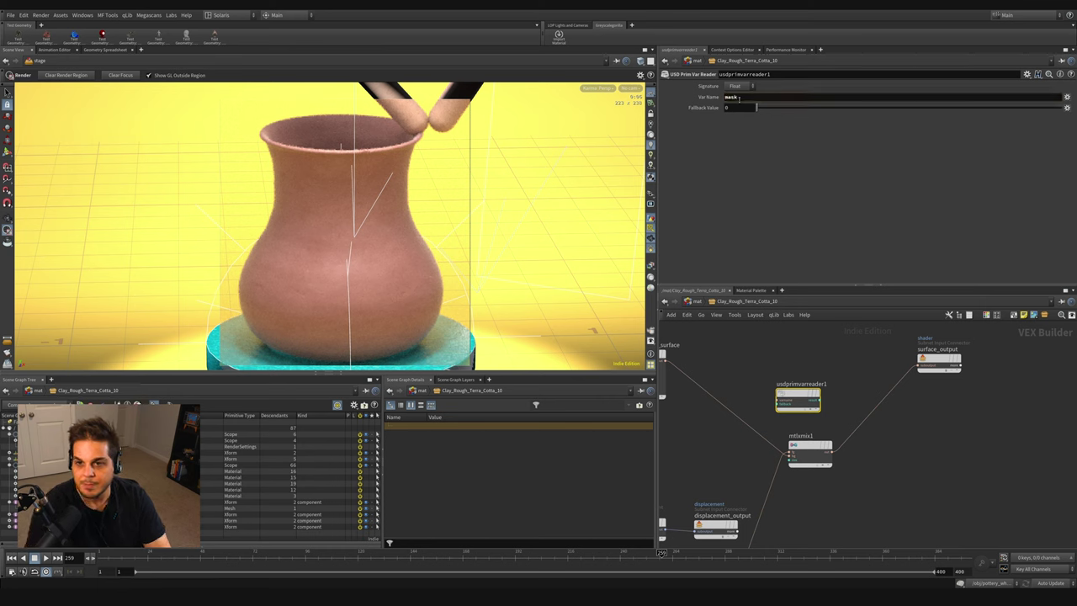
{"action": "left_click_drag", "start_coordinate": [814, 411], "coordinate": [792, 457]}
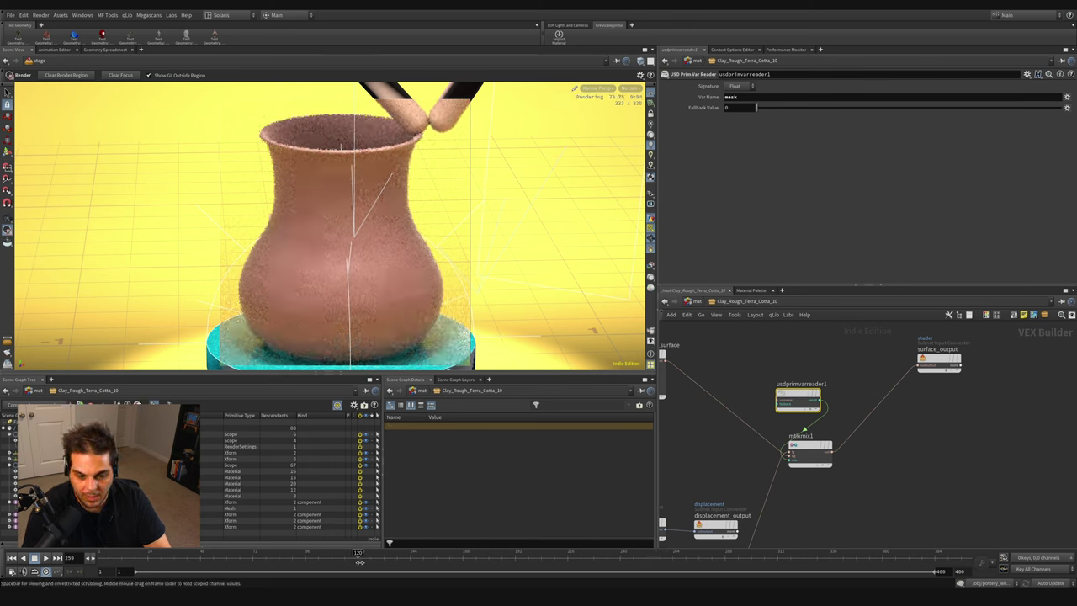
{"action": "left_click", "coordinate": [358, 552]}
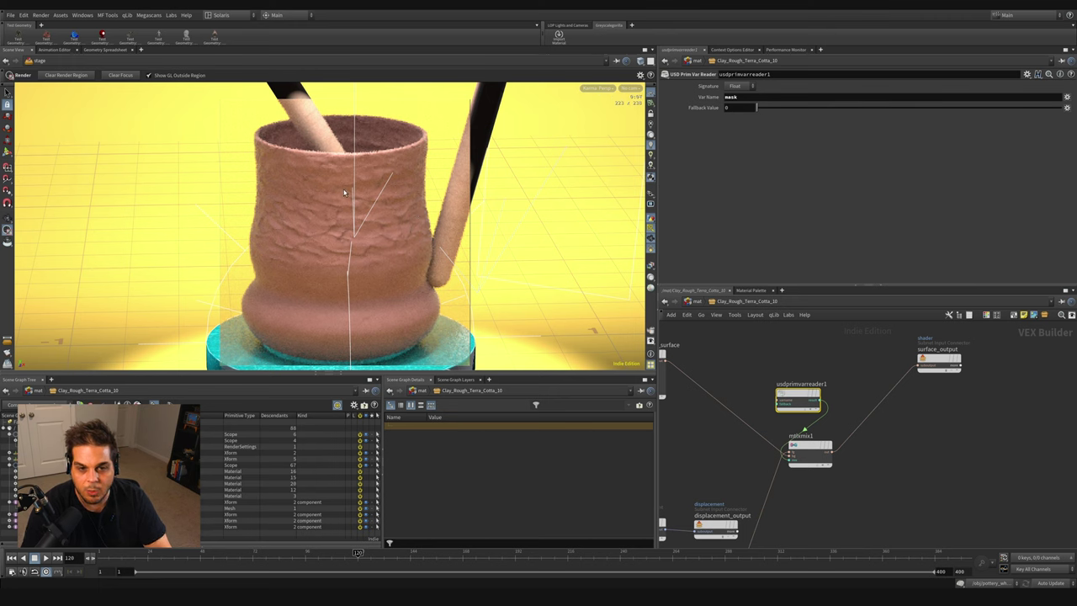
Step: Move displacement_output away from the height node and duplicate mtlxmix1 below the original
{"action": "scroll", "coordinate": [899, 521], "scroll_direction": "down", "scroll_amount": 5}
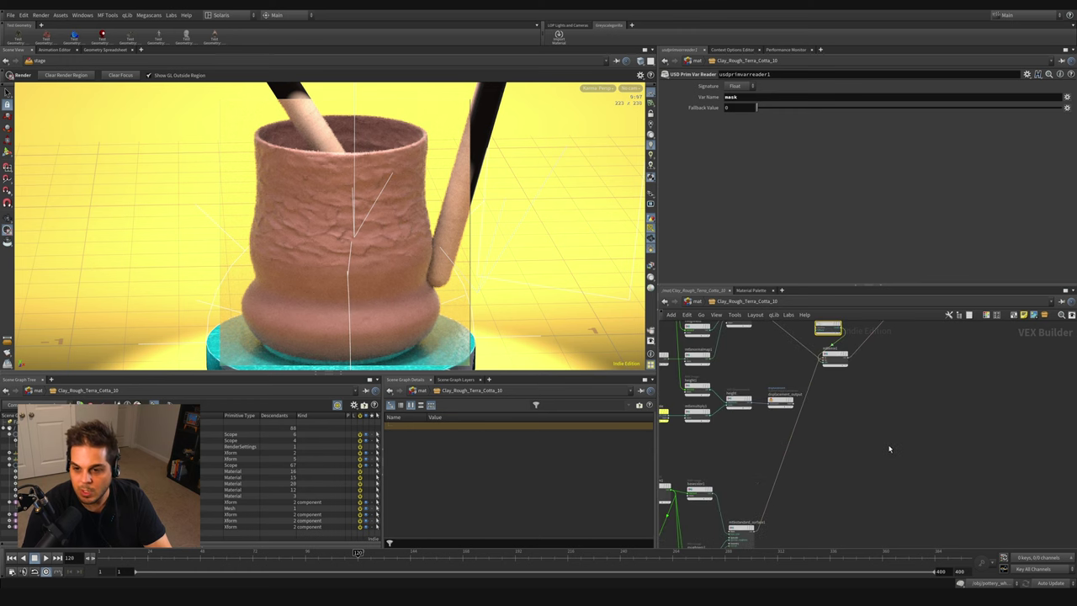
{"action": "left_click_drag", "start_coordinate": [776, 435], "coordinate": [923, 432]}
{"action": "scroll", "coordinate": [829, 421], "scroll_direction": "up", "scroll_amount": 4}
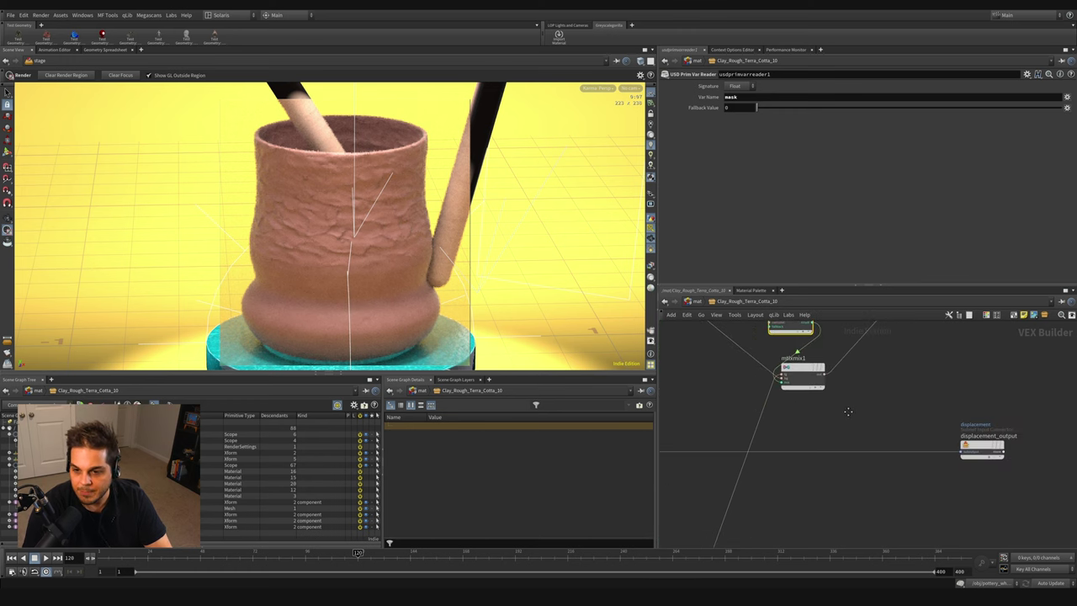
{"action": "left_click_drag", "start_coordinate": [811, 389], "coordinate": [810, 471], "text": "alt"}
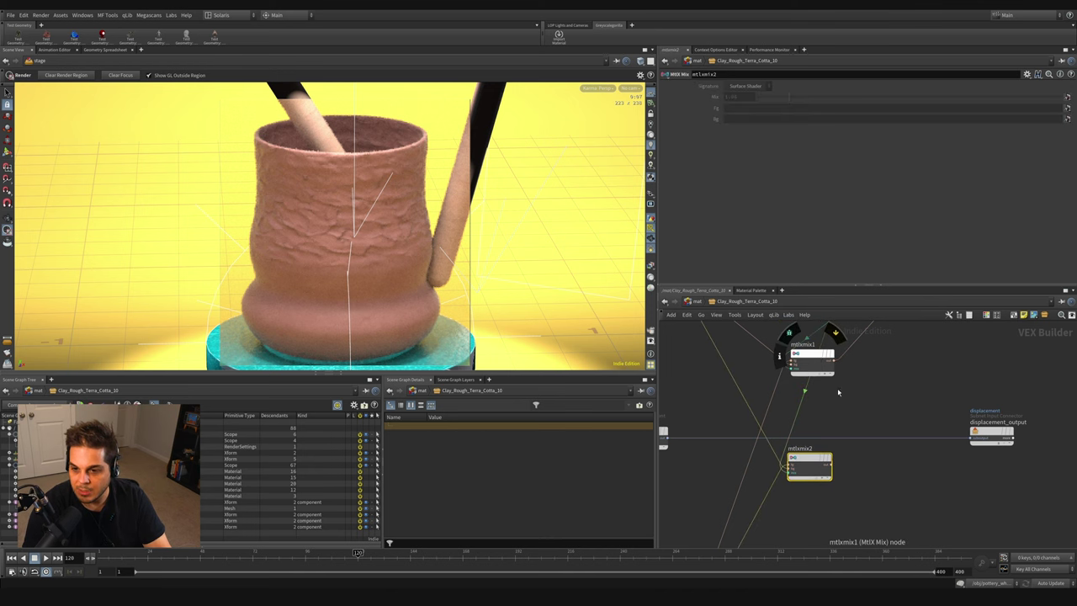
Step: Cut the surface wires feeding the fg and bg inputs of mtlxmix2, leaving its mask connection in place
{"action": "scroll", "coordinate": [783, 476], "scroll_direction": "up", "scroll_amount": 3}
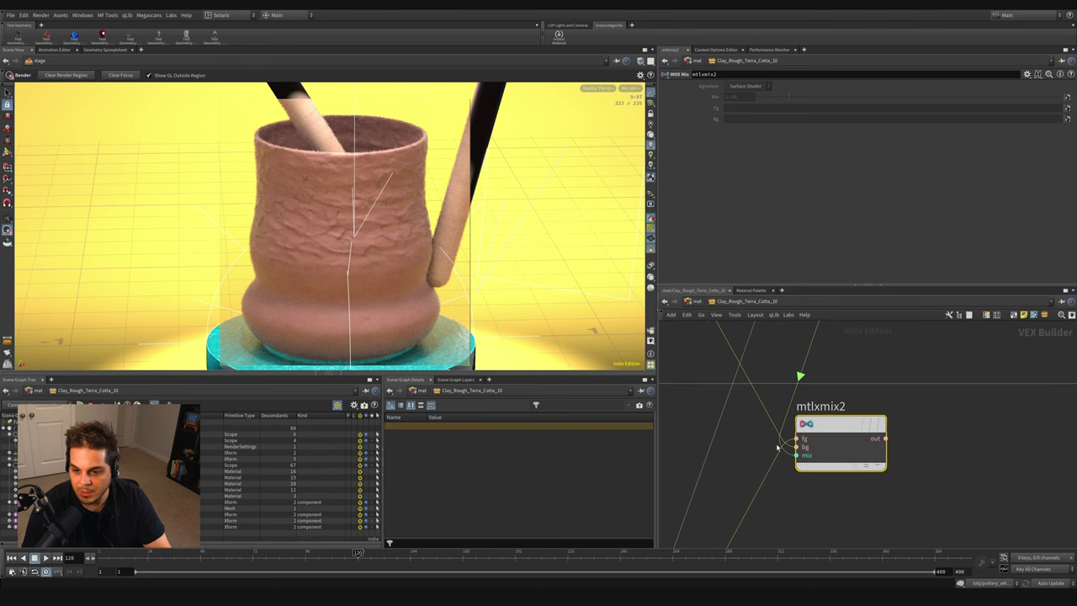
{"action": "key", "text": "y"}
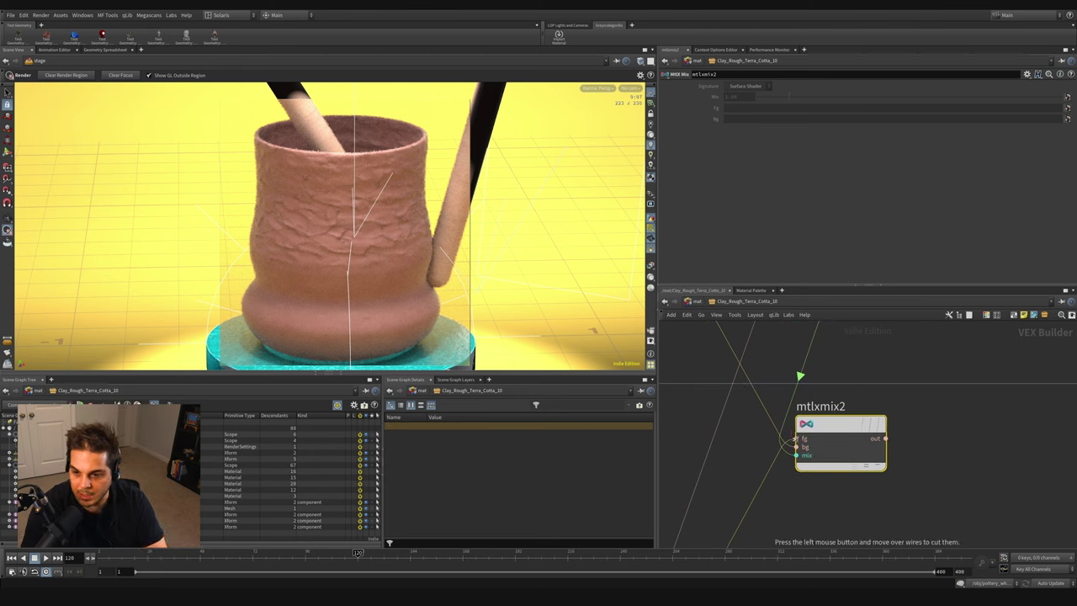
{"action": "mouse_move", "coordinate": [762, 484]}
{"action": "left_mouse_down"}
{"action": "mouse_move", "coordinate": [784, 454]}
{"action": "mouse_move", "coordinate": [780, 412]}
{"action": "left_mouse_up"}
{"action": "scroll", "coordinate": [758, 488], "scroll_direction": "down", "scroll_amount": 2}
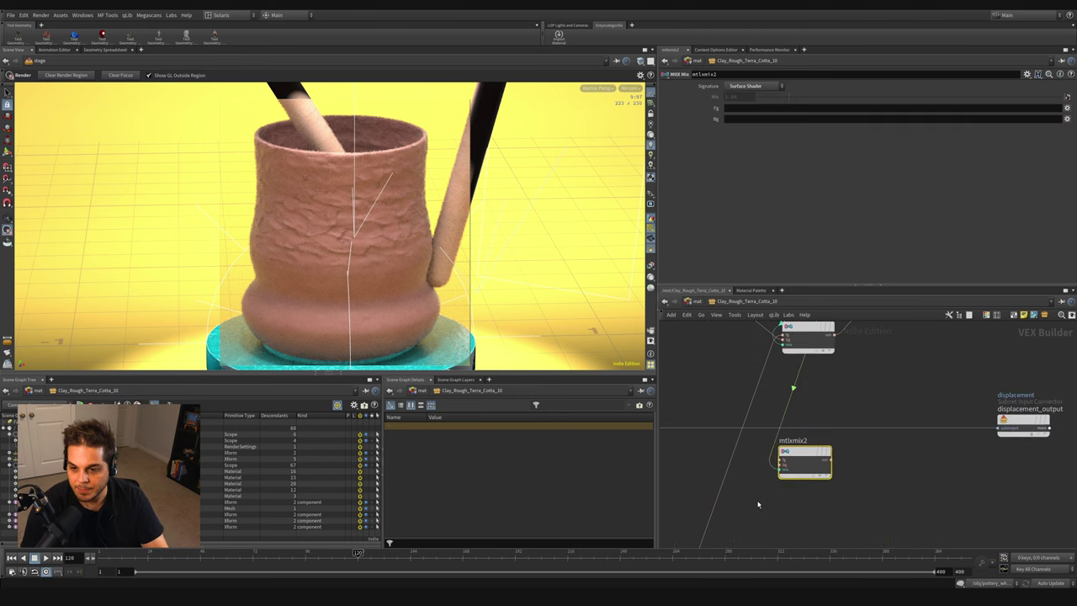
Step: Wire the rough clay's height displacement into mtlxmix2's bg input and the fine clay's height2 into its fg input
{"action": "scroll", "coordinate": [758, 504], "scroll_direction": "down", "scroll_amount": 3}
{"action": "middle_click_drag", "start_coordinate": [757, 504], "coordinate": [791, 404]}
{"action": "scroll", "coordinate": [760, 378], "scroll_direction": "up", "scroll_amount": 1}
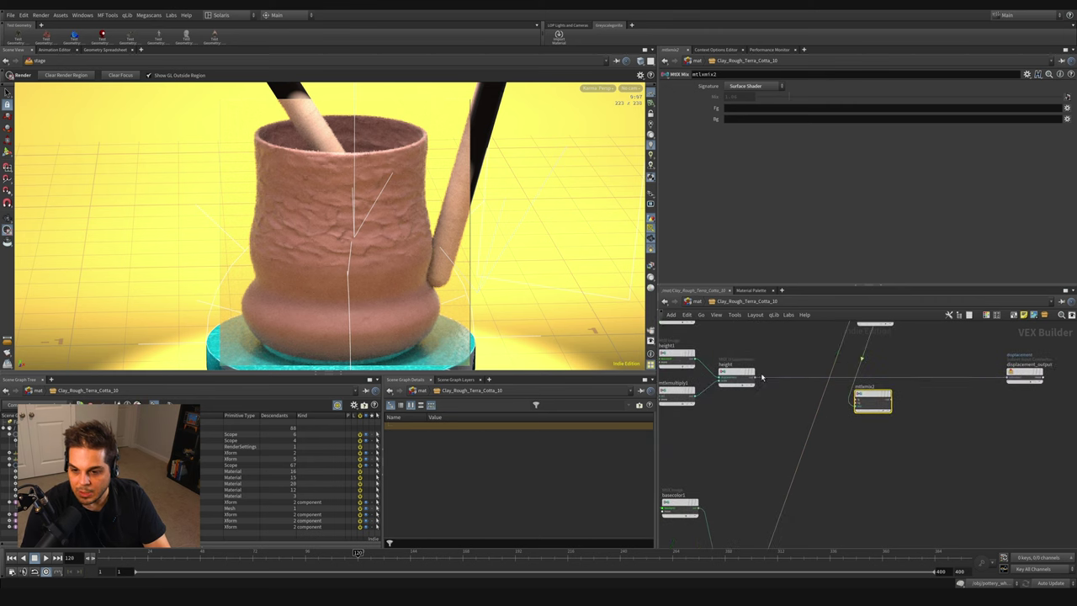
{"action": "left_click", "coordinate": [756, 376]}
{"action": "left_click", "coordinate": [855, 400]}
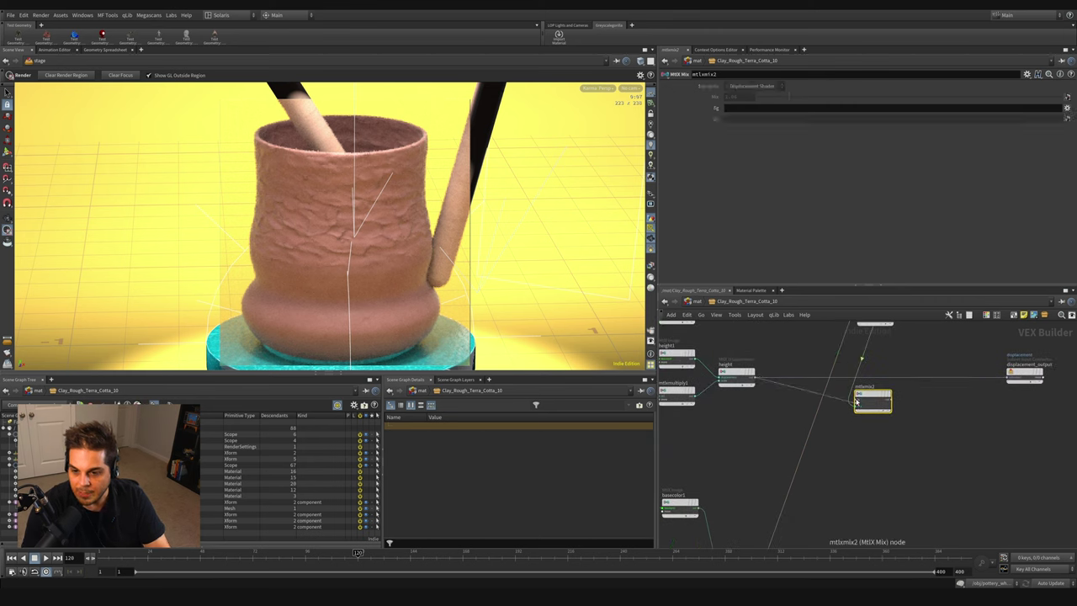
{"action": "left_click", "coordinate": [856, 405]}
{"action": "scroll", "coordinate": [808, 459], "scroll_direction": "up", "scroll_amount": 4}
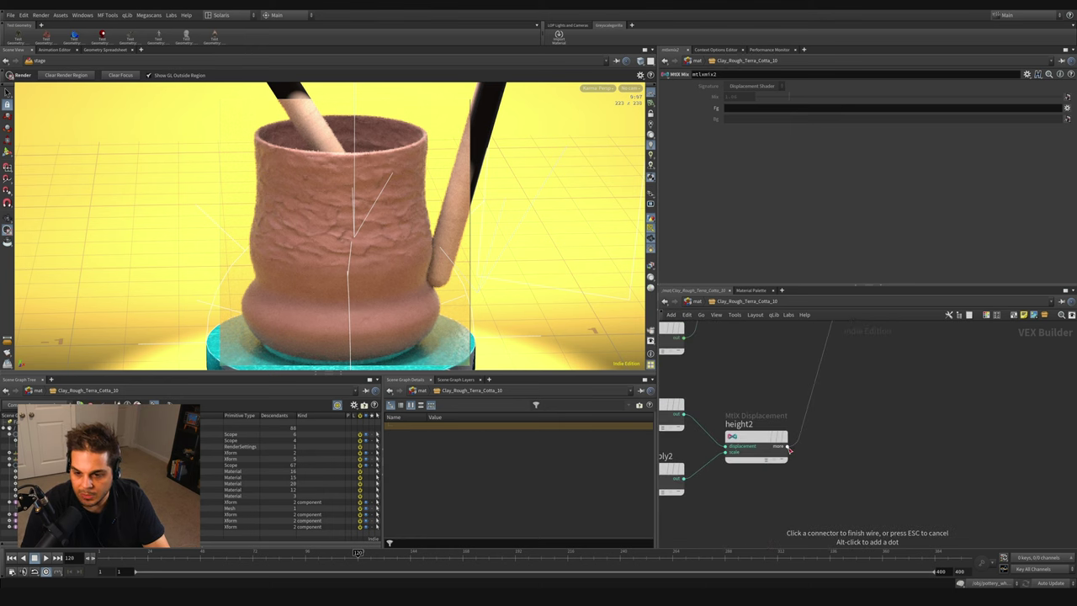
{"action": "left_click", "coordinate": [788, 449]}
{"action": "scroll", "coordinate": [808, 463], "scroll_direction": "down", "scroll_amount": 3}
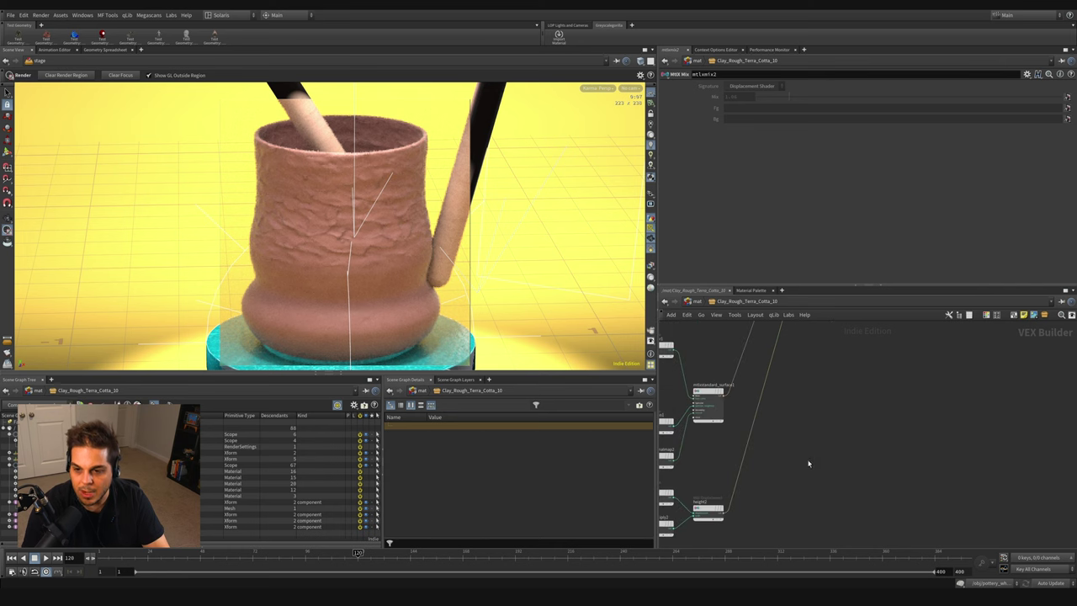
Step: Connect the output of mtlxmix2 to displacement_output in place of the direct height connection
{"action": "scroll", "coordinate": [807, 464], "scroll_direction": "up", "scroll_amount": 5}
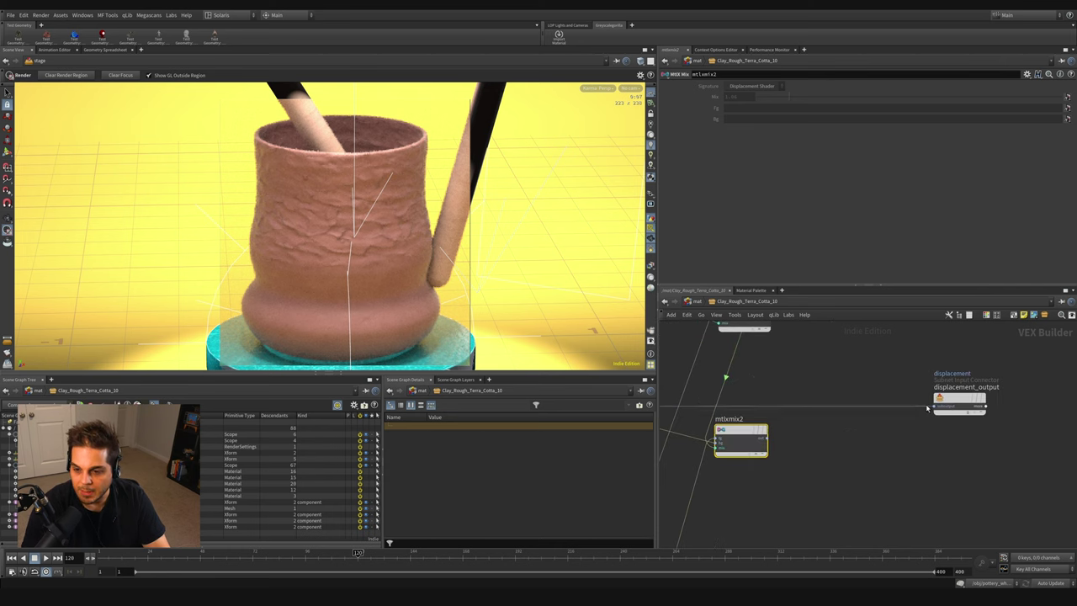
{"action": "left_click", "coordinate": [932, 407]}
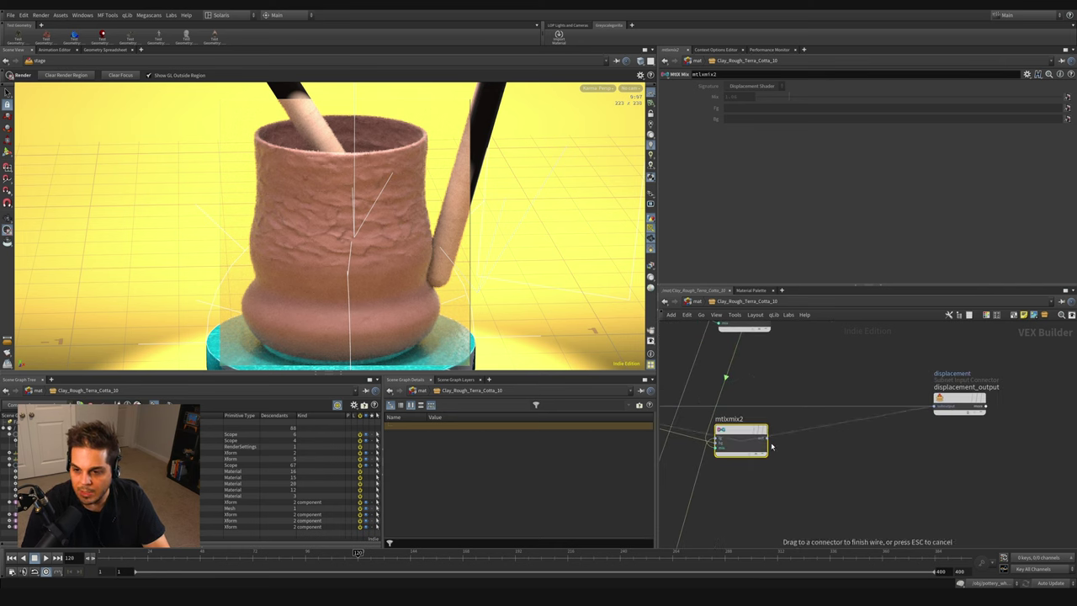
{"action": "left_click", "coordinate": [783, 441]}
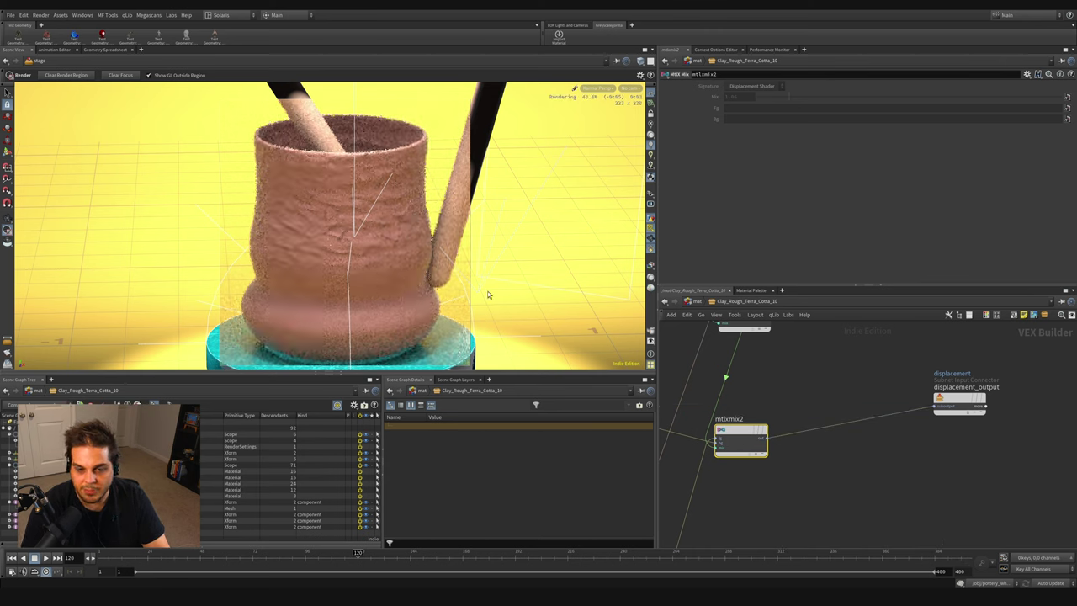
Step: Move the rough clay's mtlxstandard_surface away from its texture nodes to make room beside the roughness node
{"action": "scroll", "coordinate": [848, 470], "scroll_direction": "down", "scroll_amount": 8}
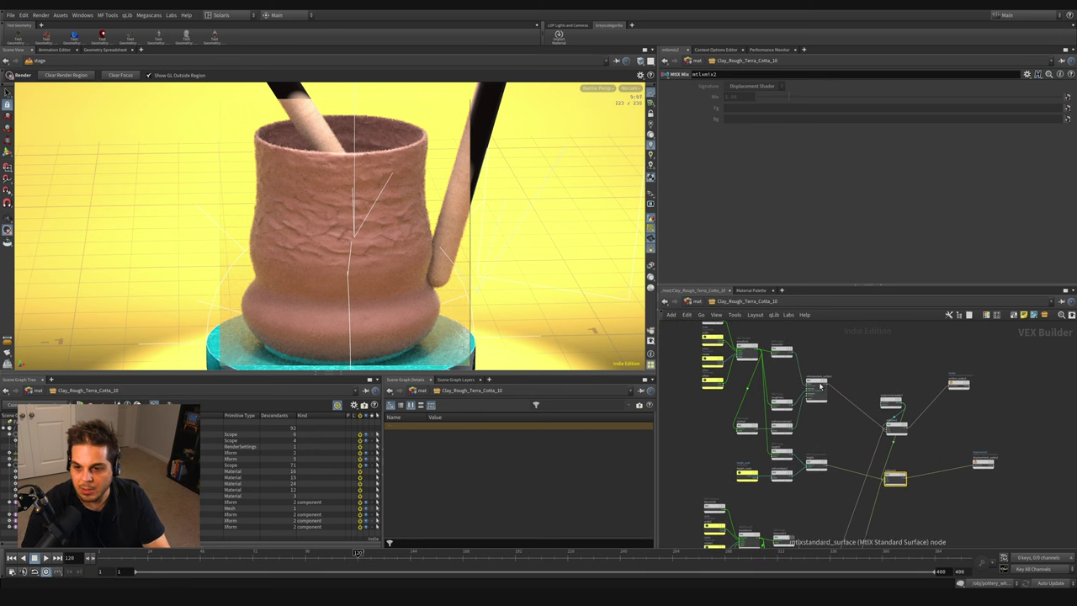
{"action": "left_click_drag", "start_coordinate": [812, 384], "coordinate": [845, 384]}
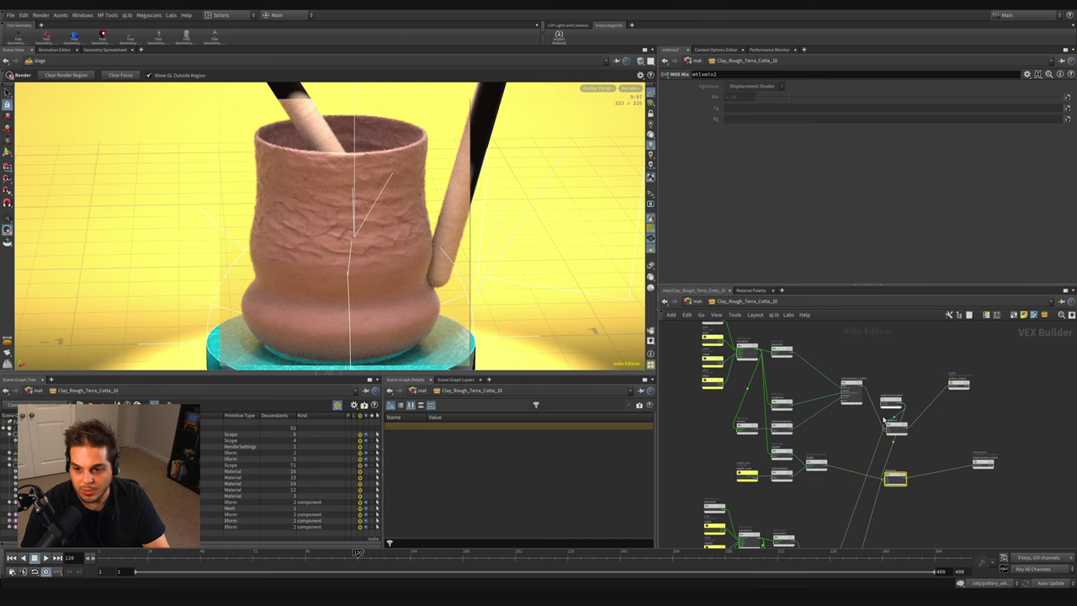
{"action": "scroll", "coordinate": [901, 409], "scroll_direction": "up", "scroll_amount": 4}
{"action": "left_click_drag", "start_coordinate": [738, 413], "coordinate": [735, 372]}
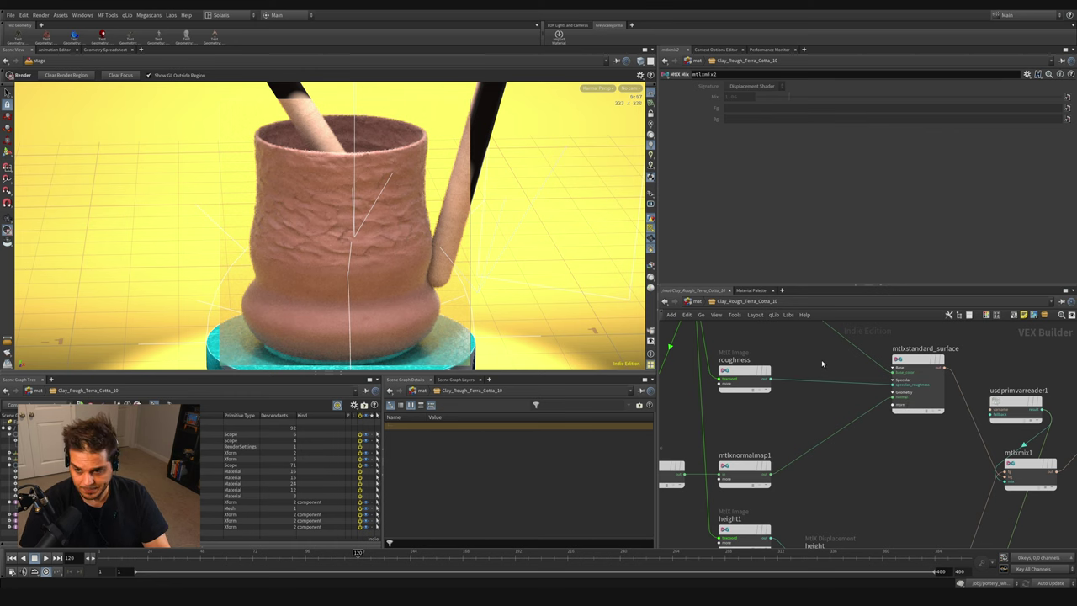
Step: Insert a MtlX Multiply node between roughness and the surface's specular_roughness input, and set Input 2 to 0.6
{"action": "key", "text": "Tab"}
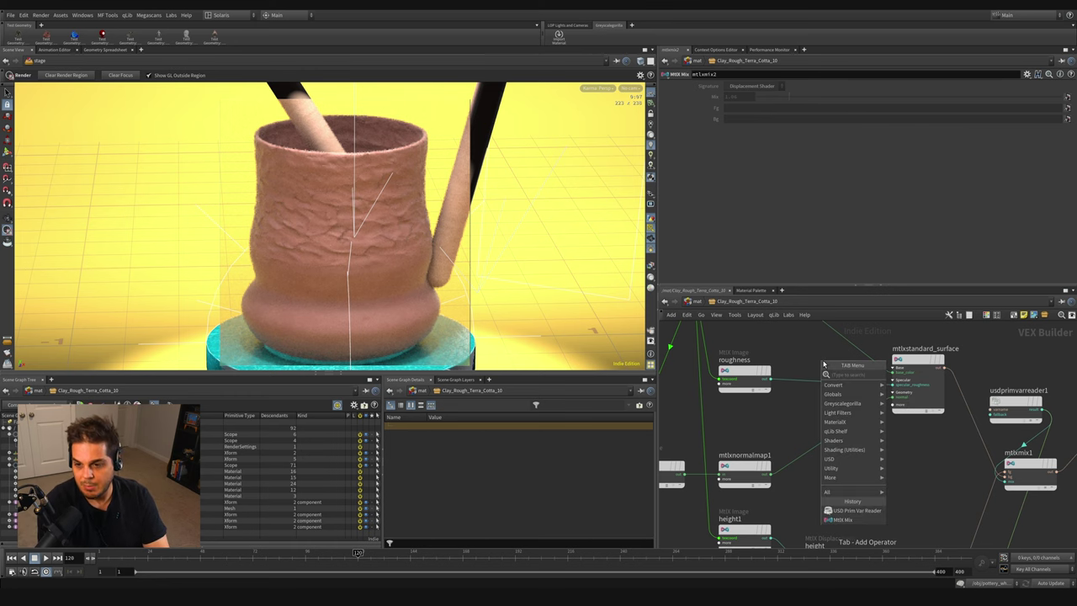
{"action": "key", "text": "Return"}
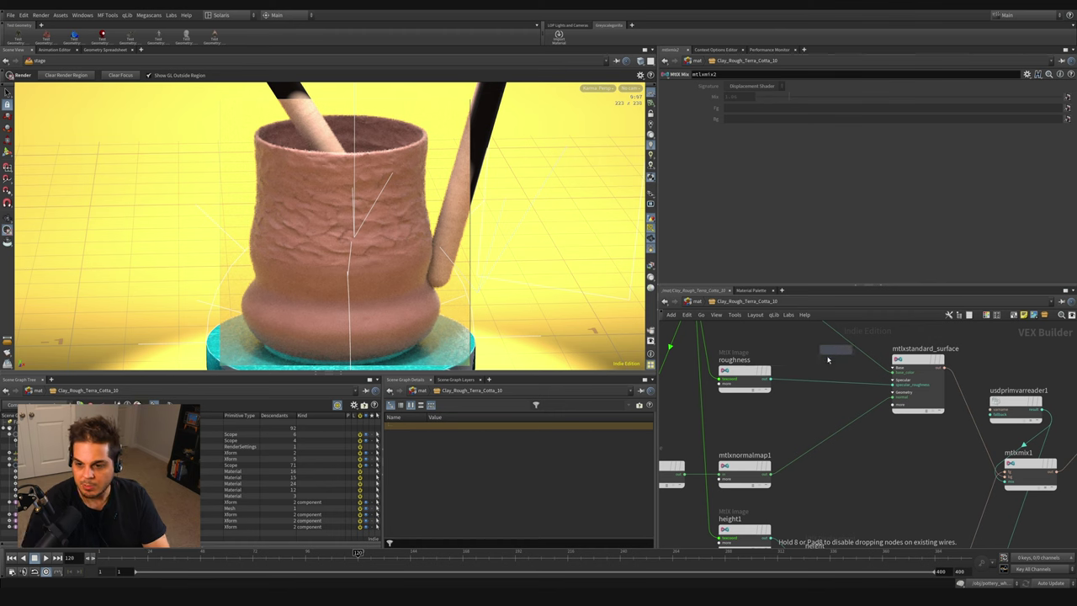
{"action": "mouse_move", "coordinate": [828, 366]}
{"action": "left_mouse_down"}
{"action": "mouse_move", "coordinate": [828, 402]}
{"action": "mouse_move", "coordinate": [827, 385]}
{"action": "left_mouse_up"}
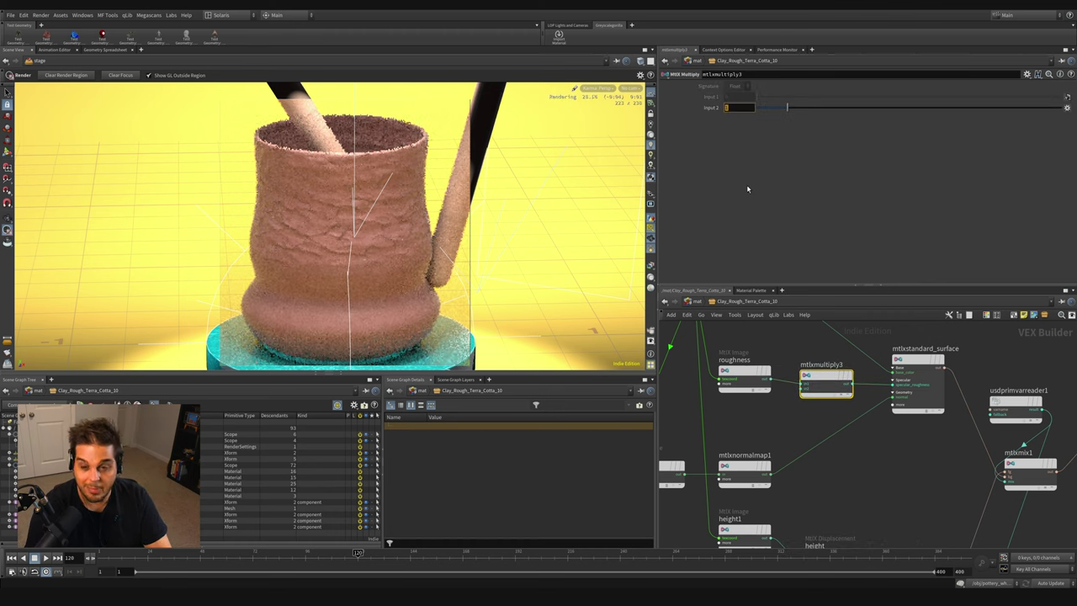
{"action": "type", "text": ".6"}
{"action": "key", "text": "Return"}
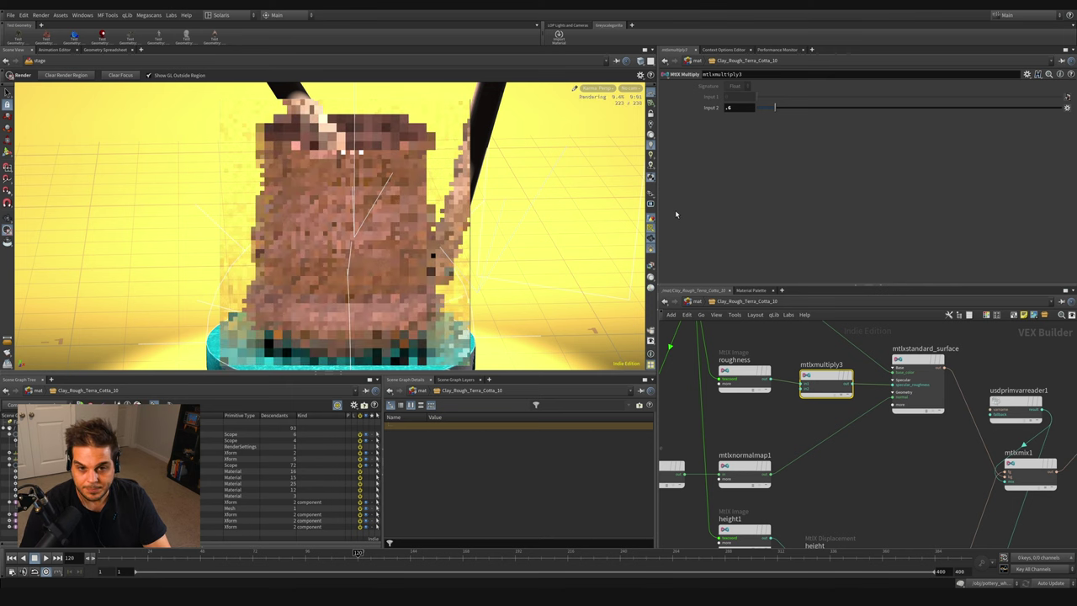
Step: Examine the clay's shine in the render from a slightly different angle and look over the complete shader network
{"action": "key", "text": "Escape"}
{"action": "left_click_drag", "start_coordinate": [332, 214], "coordinate": [371, 207]}
{"action": "key", "text": "Escape"}
{"action": "scroll", "coordinate": [868, 465], "scroll_direction": "down", "scroll_amount": 3}
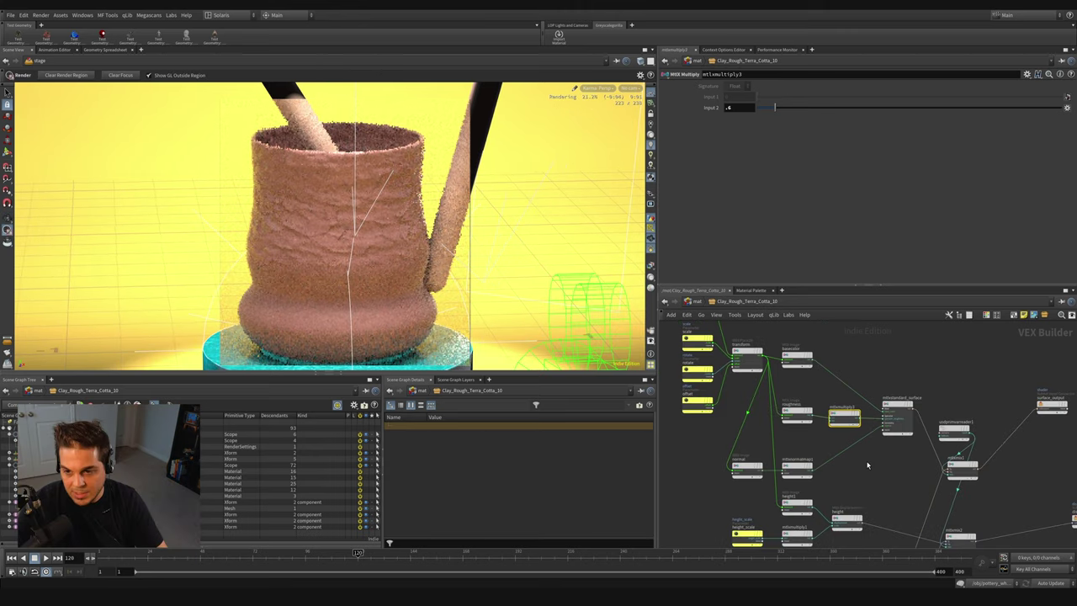
{"action": "scroll", "coordinate": [867, 464], "scroll_direction": "down", "scroll_amount": 5}
{"action": "scroll", "coordinate": [891, 472], "scroll_direction": "up", "scroll_amount": 3}
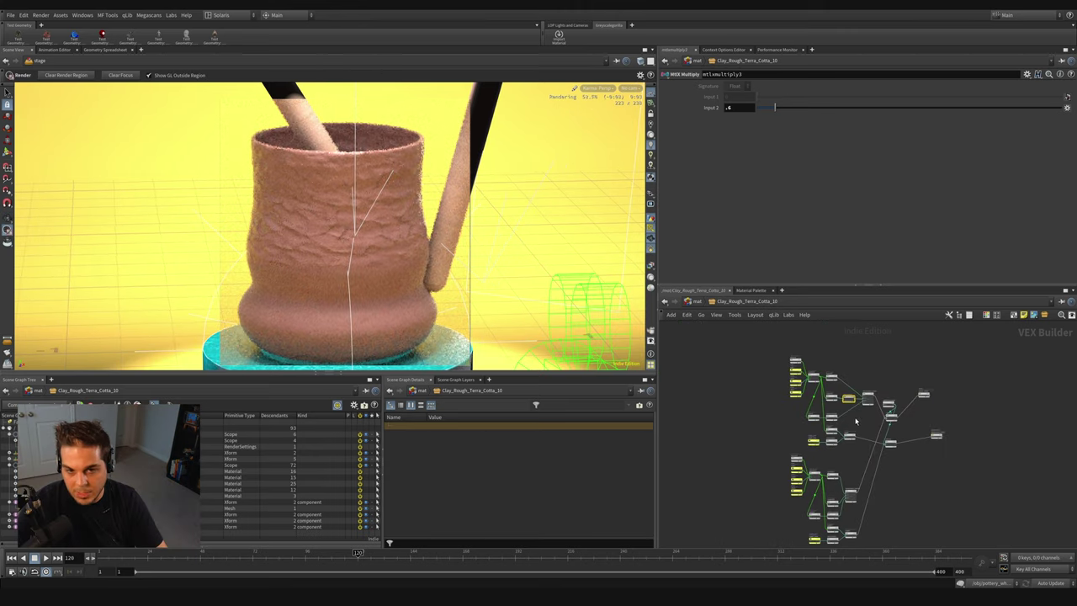
{"action": "key", "text": "h"}
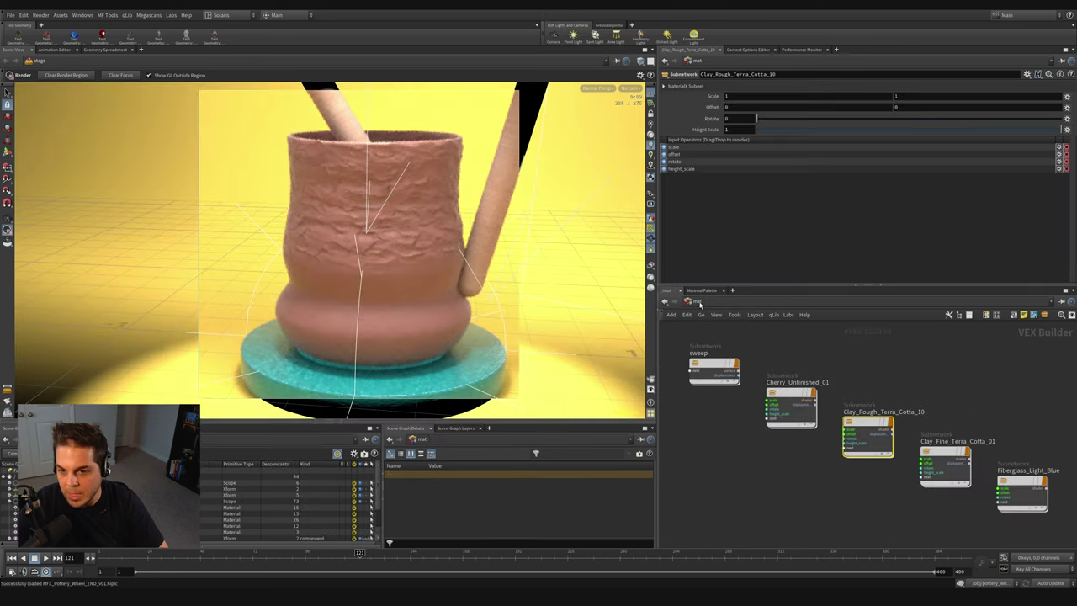
Step: Return to the stage network and open the settings of the shot_1 Karma Render Settings node
{"action": "left_click", "coordinate": [699, 302]}
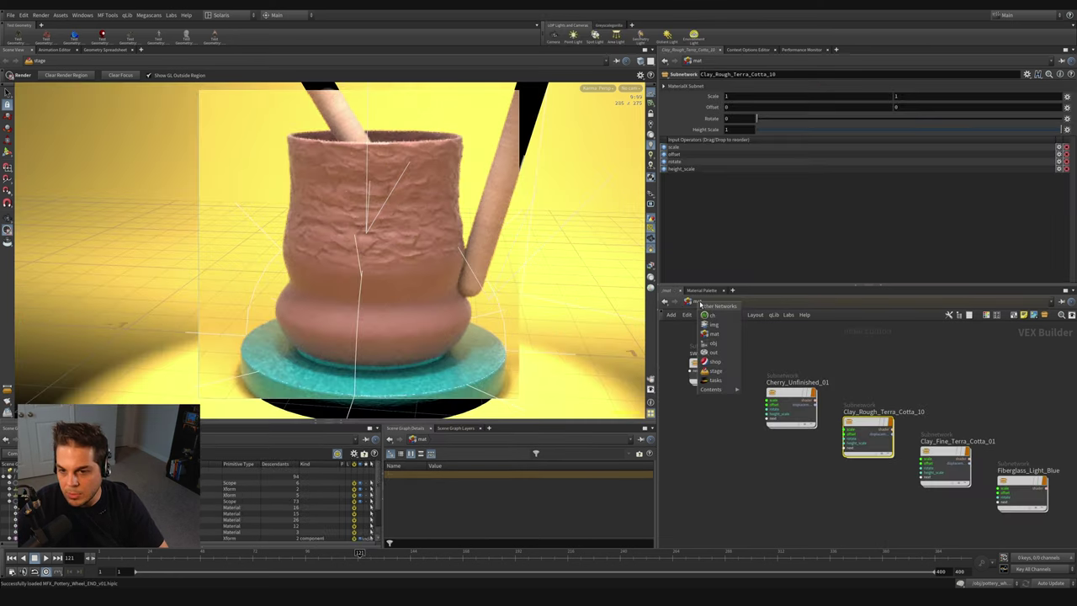
{"action": "left_click", "coordinate": [715, 370]}
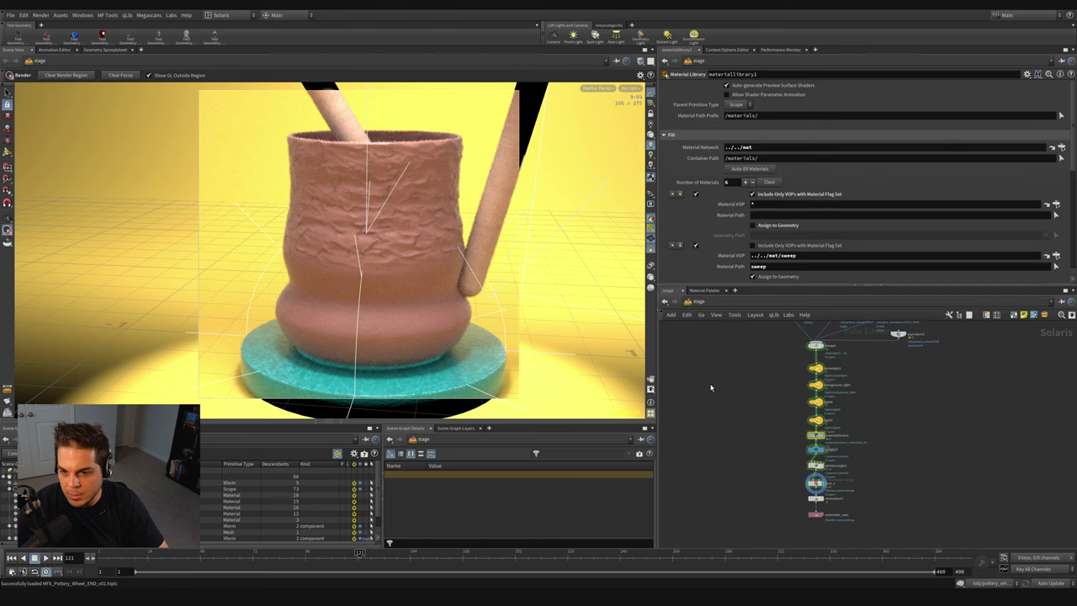
{"action": "scroll", "coordinate": [758, 443], "scroll_direction": "up", "scroll_amount": 5}
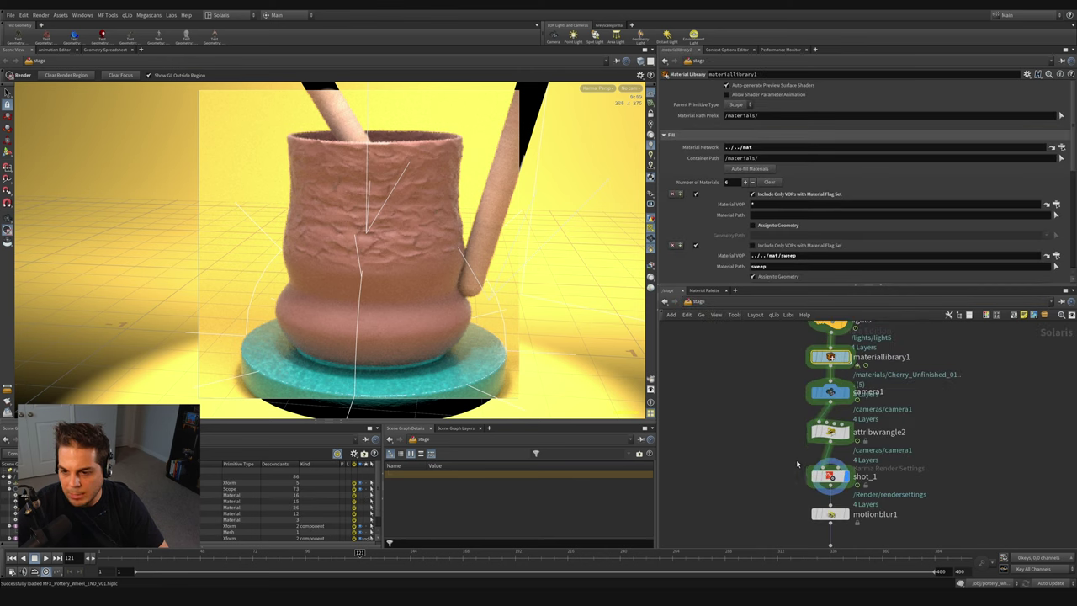
{"action": "left_click", "coordinate": [782, 410]}
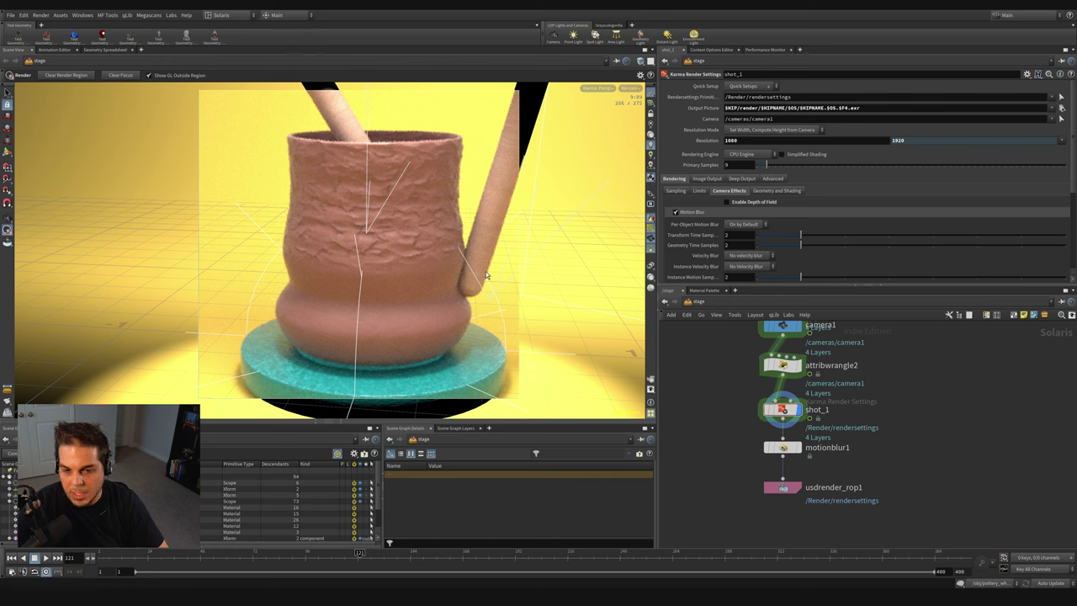
Step: Set the viewport's Render Settings Prim to Default (/Render/rendersettings) in the display options
{"action": "key", "text": "d"}
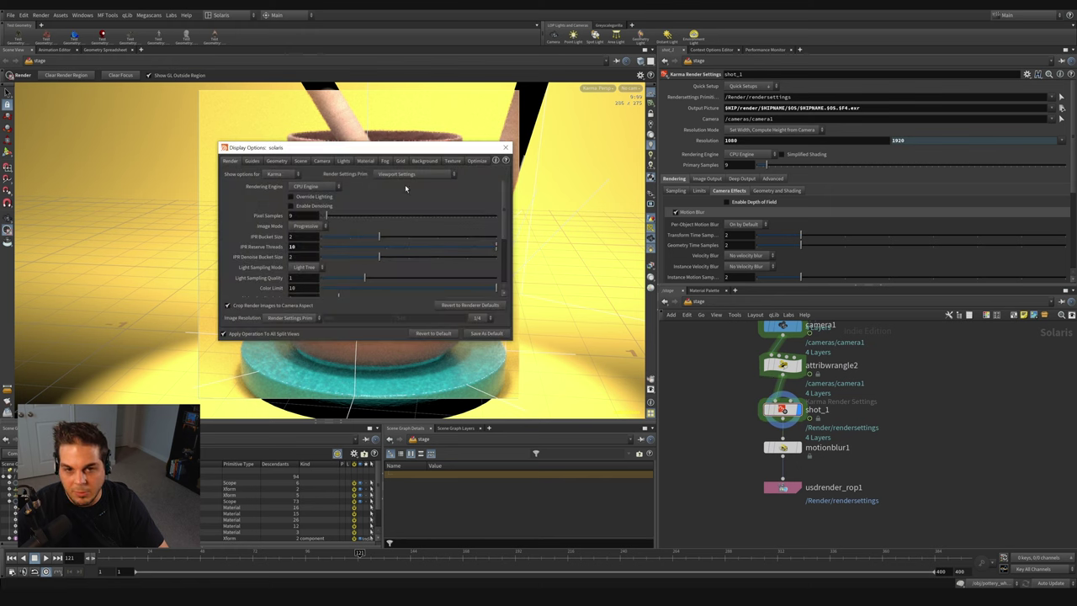
{"action": "left_click", "coordinate": [388, 175]}
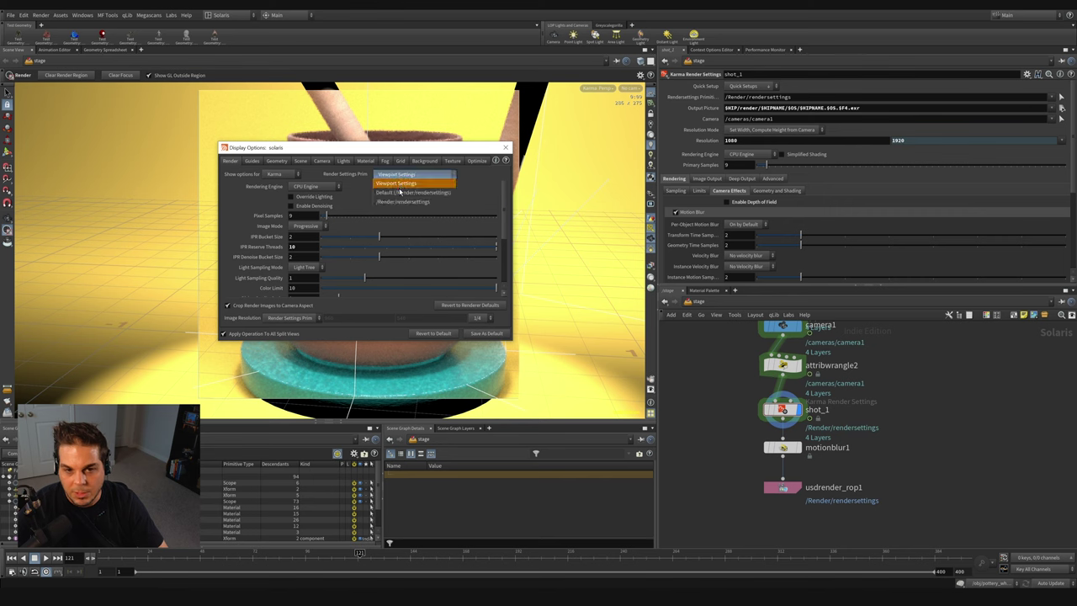
{"action": "left_click", "coordinate": [402, 185]}
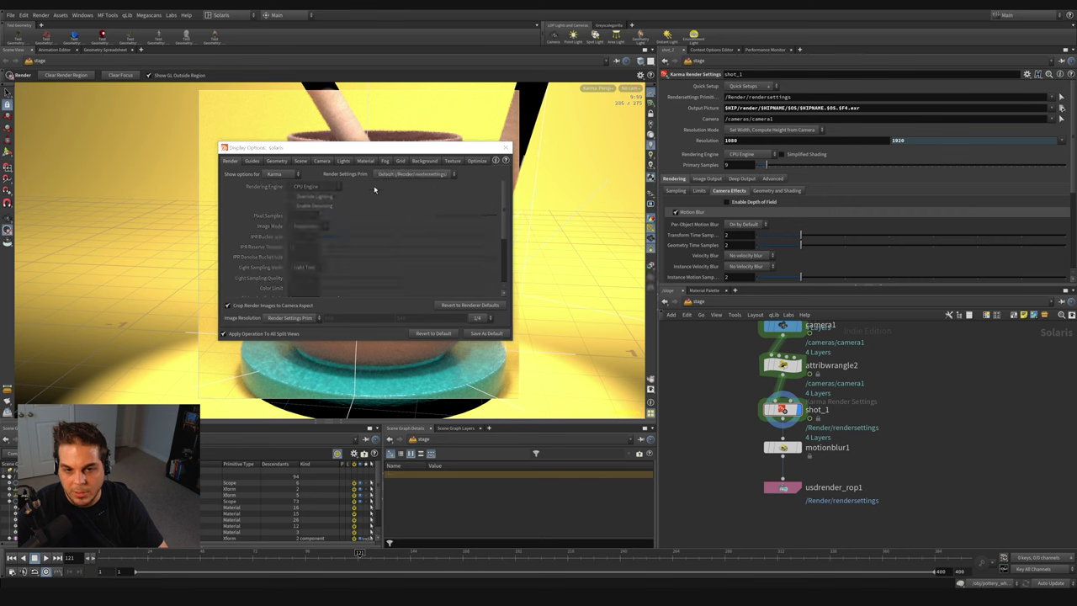
{"action": "left_click", "coordinate": [504, 147]}
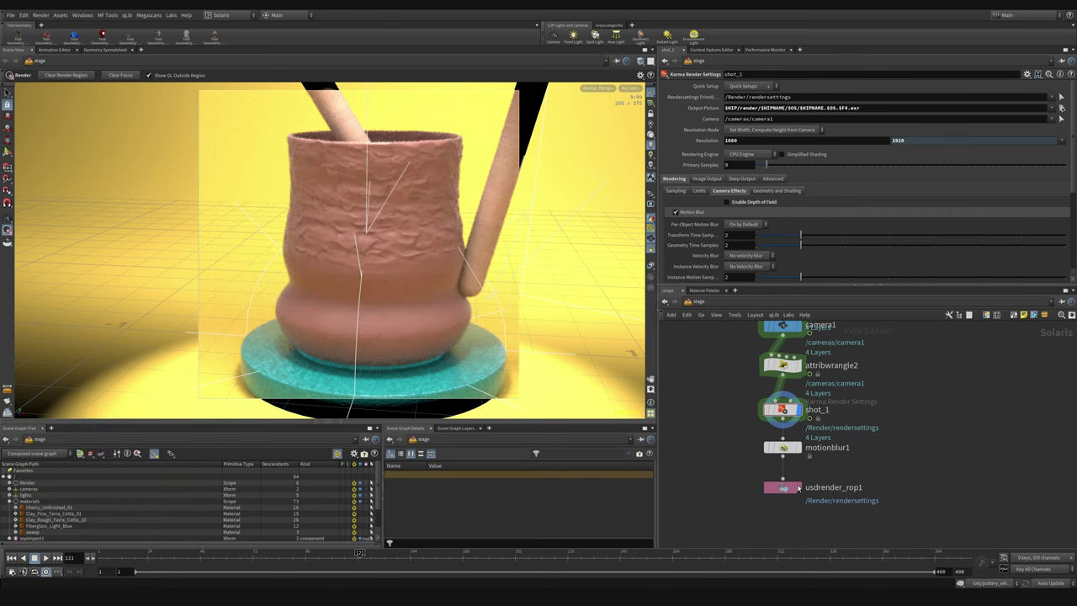
Step: Expand the Render branch of the scene graph and display the stage at motionblur1
{"action": "left_click", "coordinate": [10, 483]}
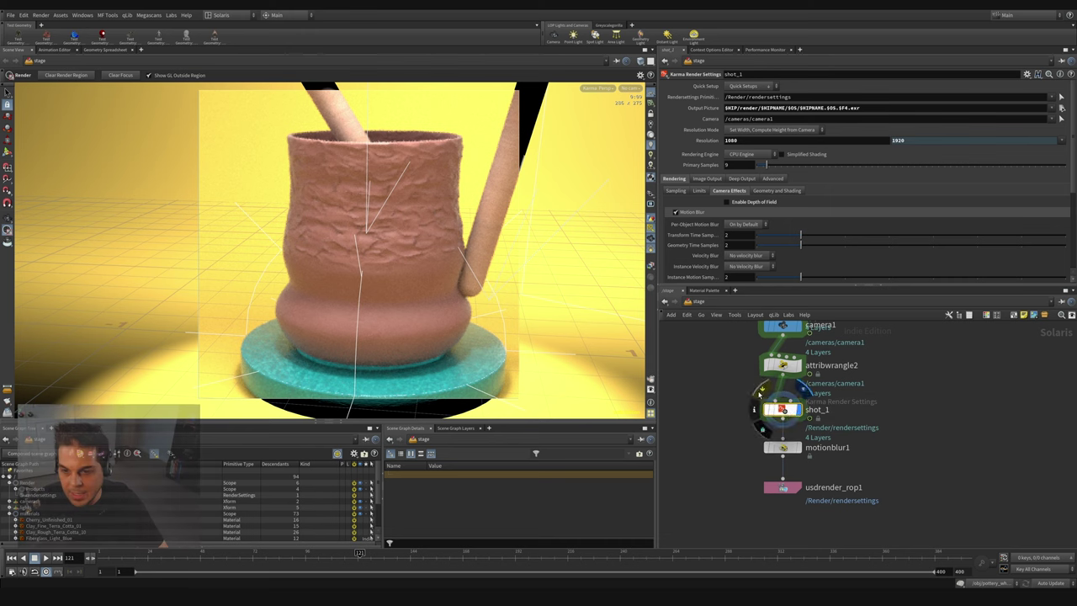
{"action": "left_click", "coordinate": [784, 448]}
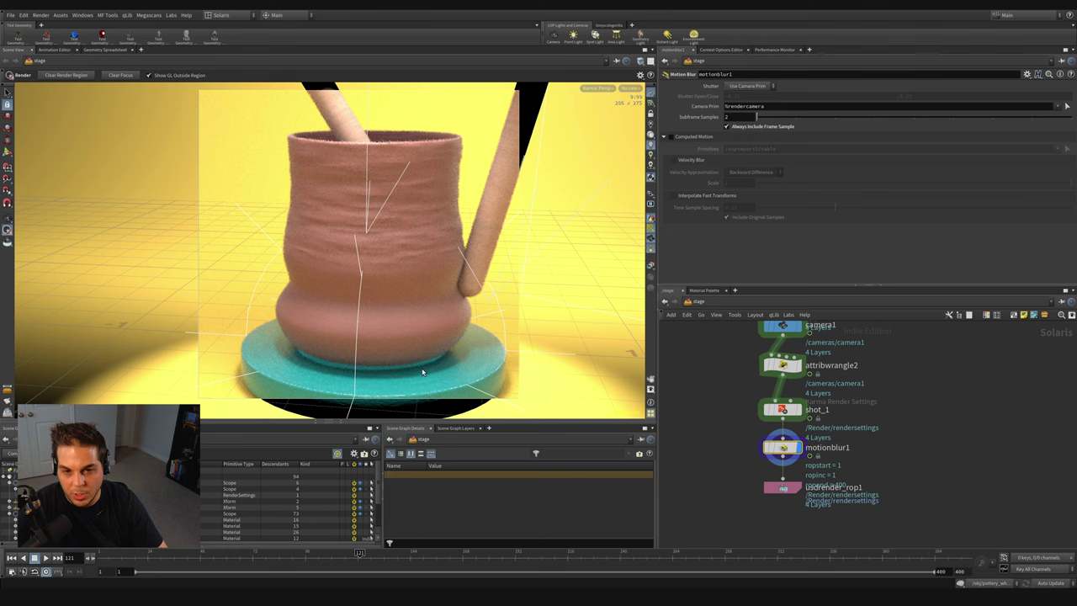
Step: Display the stage at domelight1 and move materiallibrary1 up the chain so it sits between merge1 and domelight1
{"action": "scroll", "coordinate": [691, 392], "scroll_direction": "down", "scroll_amount": 3}
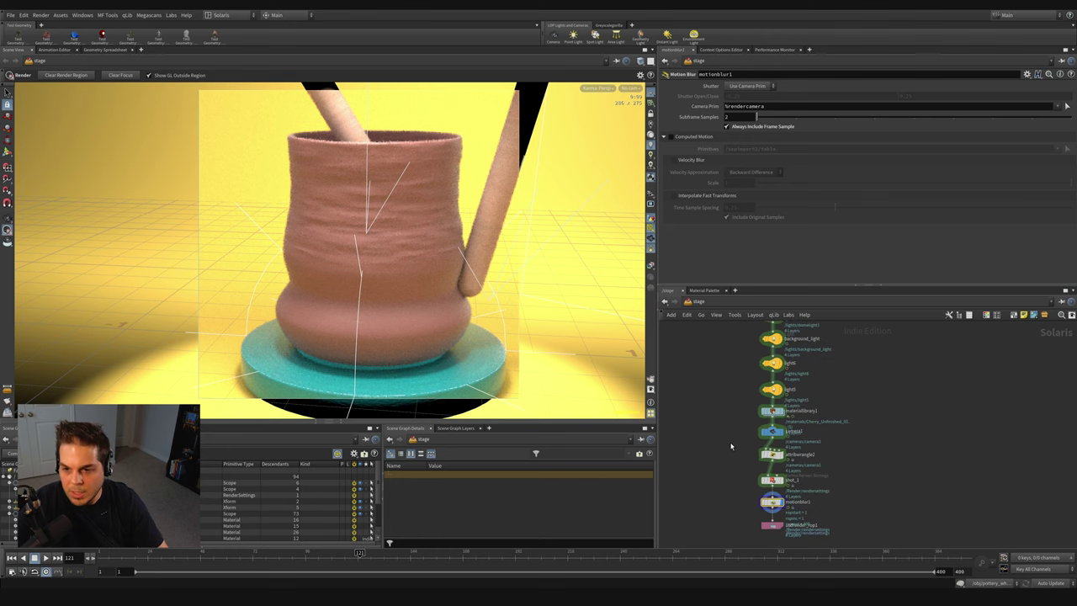
{"action": "scroll", "coordinate": [733, 389], "scroll_direction": "up", "scroll_amount": 3}
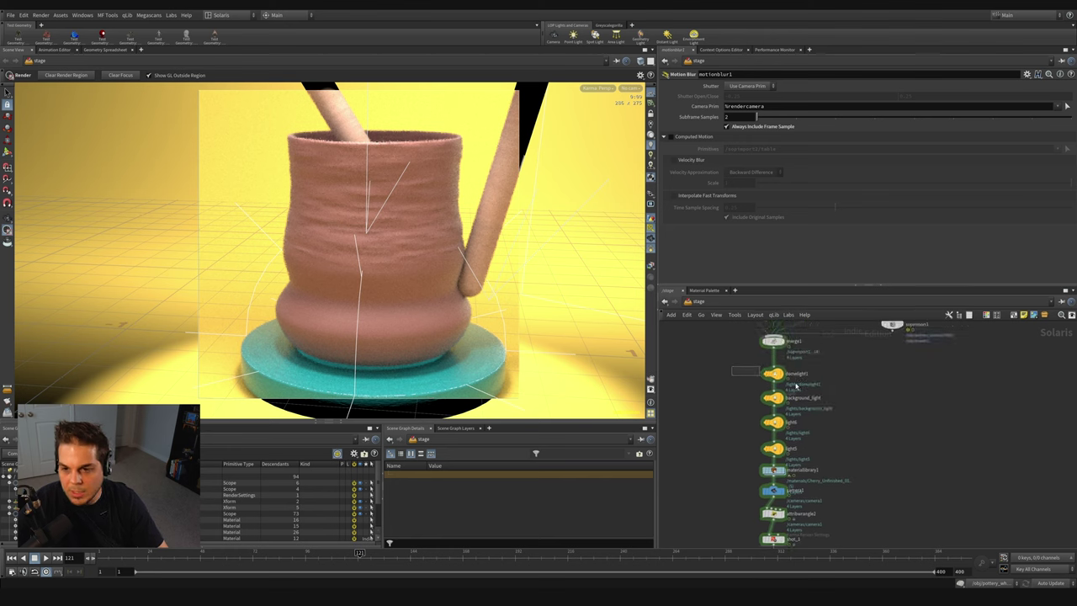
{"action": "left_click", "coordinate": [773, 373]}
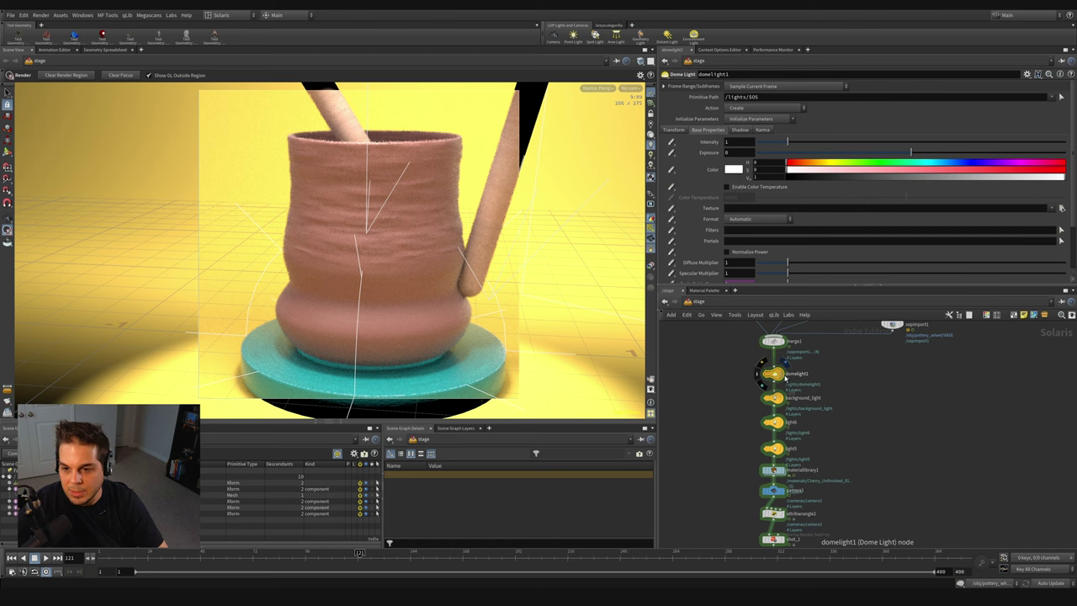
{"action": "left_click", "coordinate": [776, 374]}
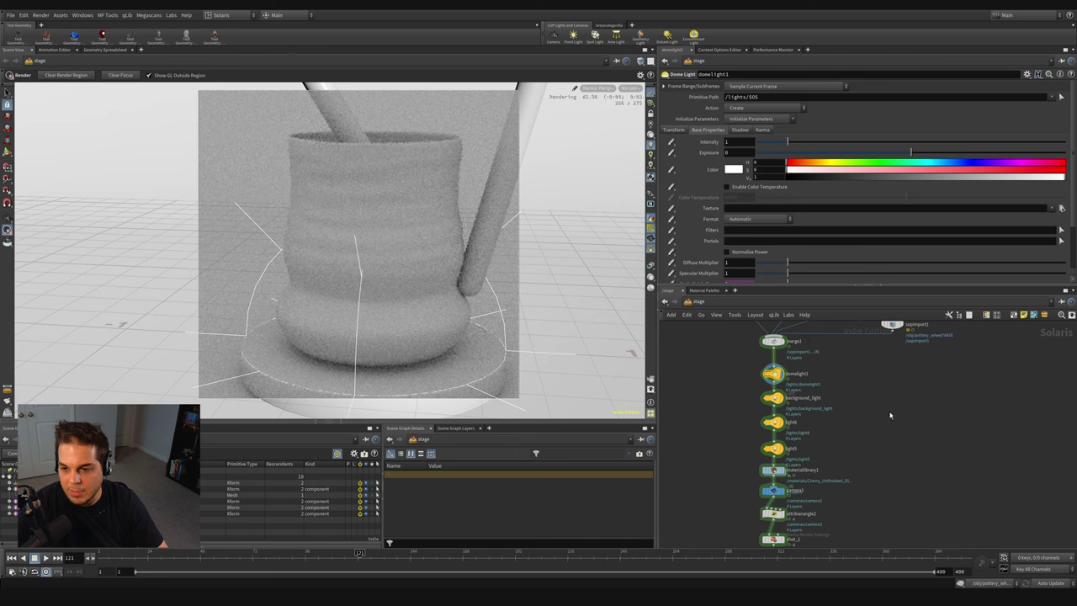
{"action": "left_click_drag", "start_coordinate": [772, 469], "coordinate": [776, 365]}
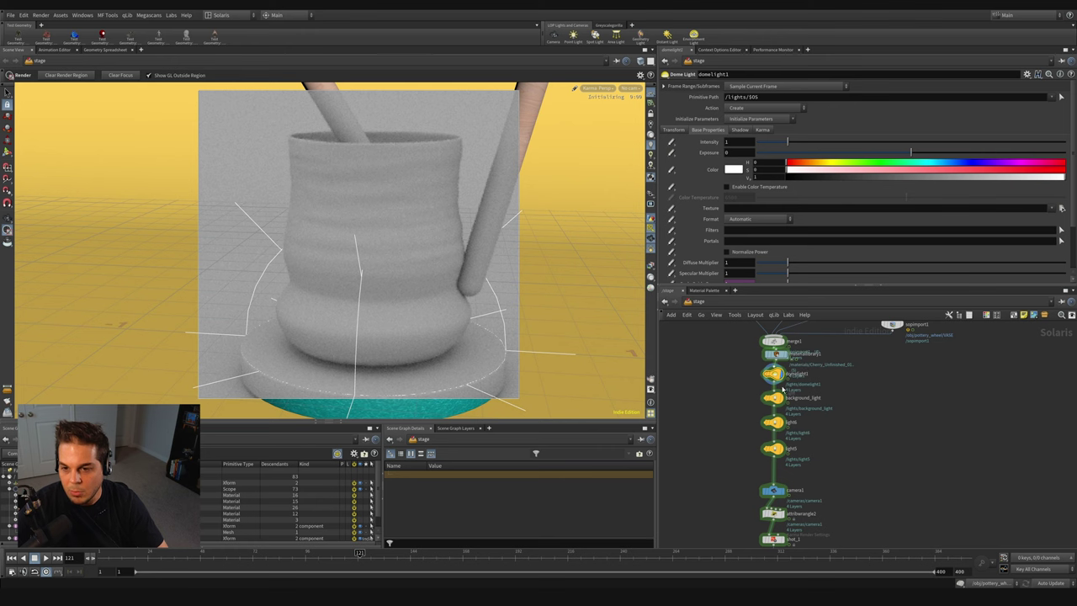
{"action": "left_click_drag", "start_coordinate": [774, 355], "coordinate": [779, 366]}
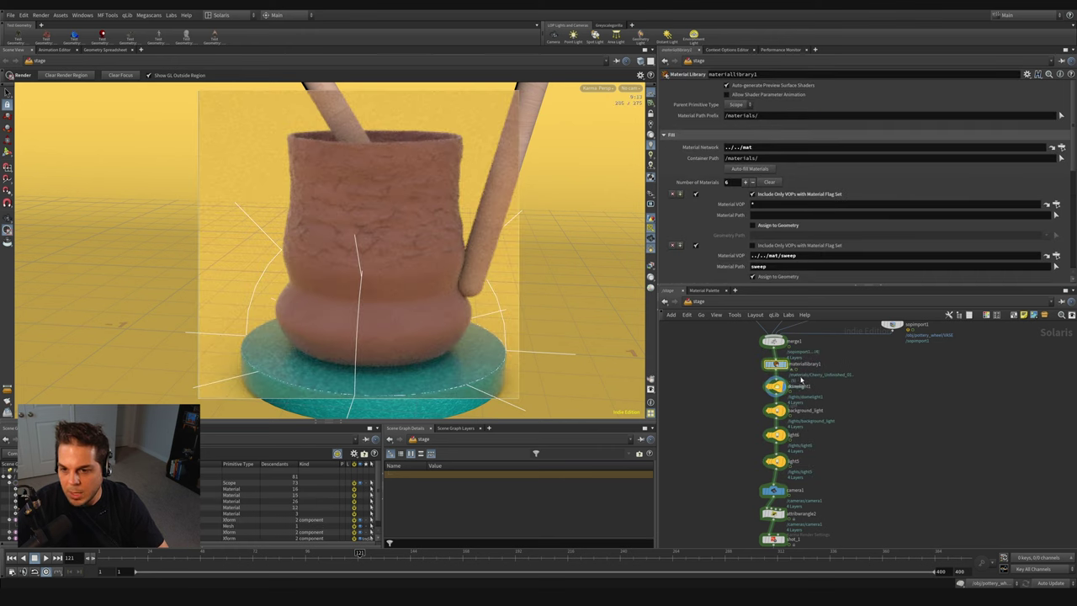
Step: Assign GSG_HC006_A001_GSGPROSTUDIOSMETAL001.hdr from the GSG_Library HDRI folder as domelight1's texture
{"action": "left_click", "coordinate": [776, 388]}
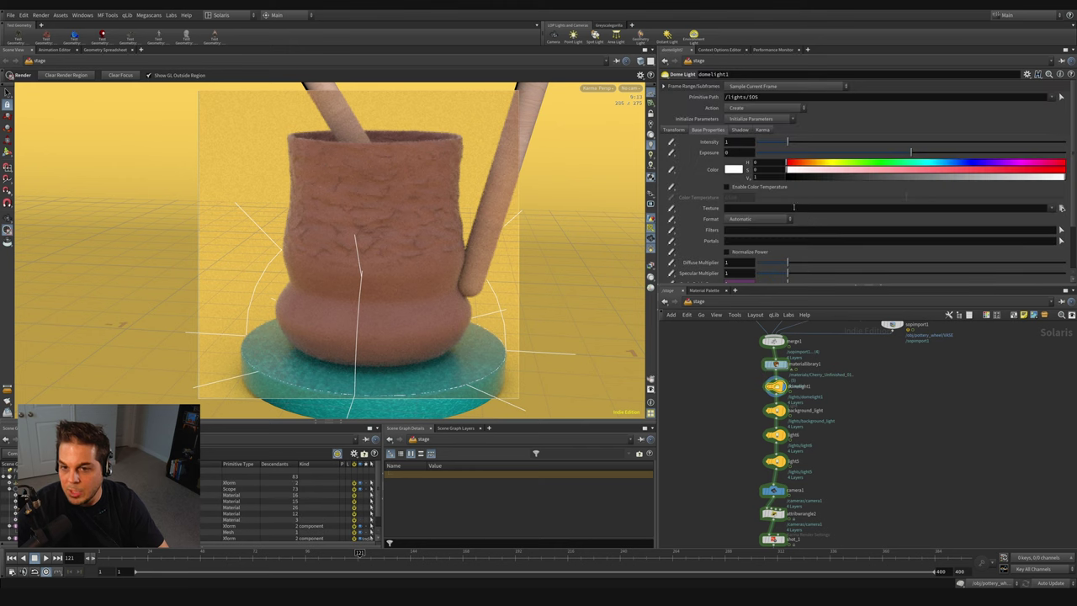
{"action": "left_click", "coordinate": [1061, 207]}
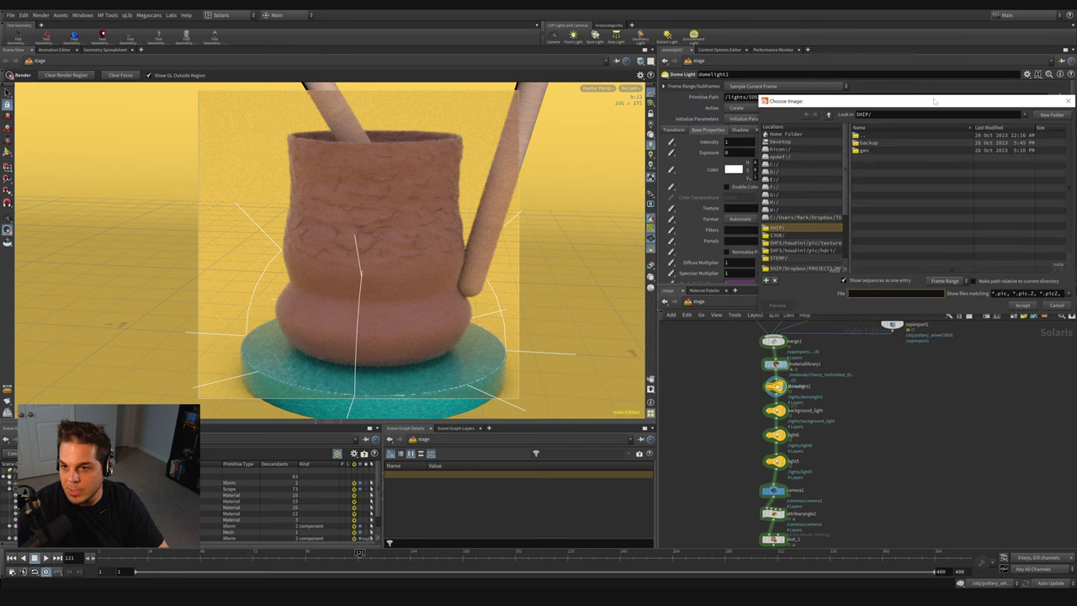
{"action": "left_click_drag", "start_coordinate": [934, 101], "coordinate": [609, 95]}
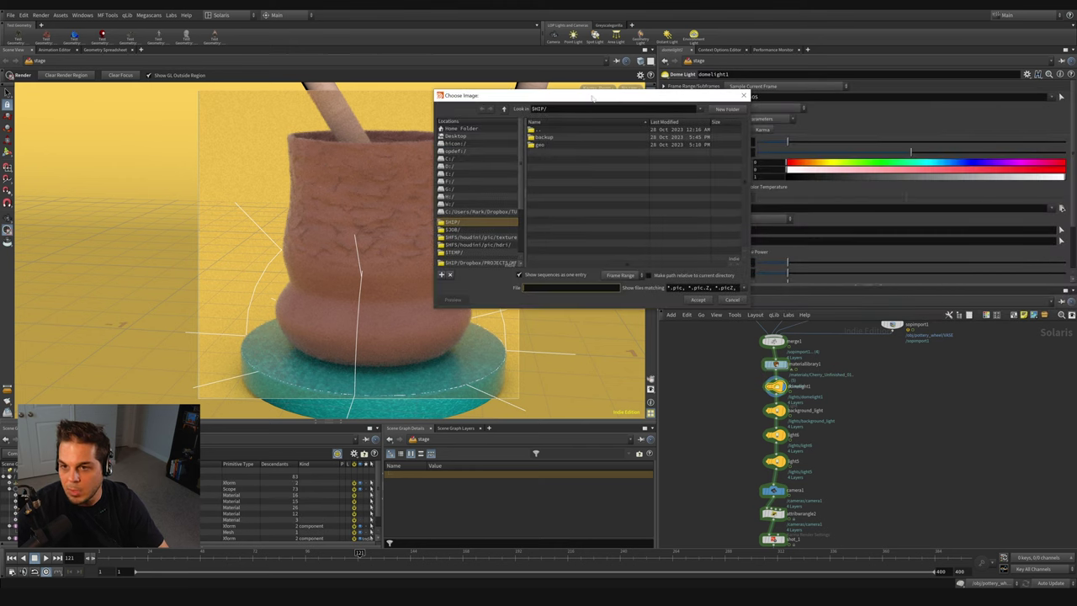
{"action": "left_click", "coordinate": [486, 245]}
{"action": "scroll", "coordinate": [480, 250], "scroll_direction": "down", "scroll_amount": 1}
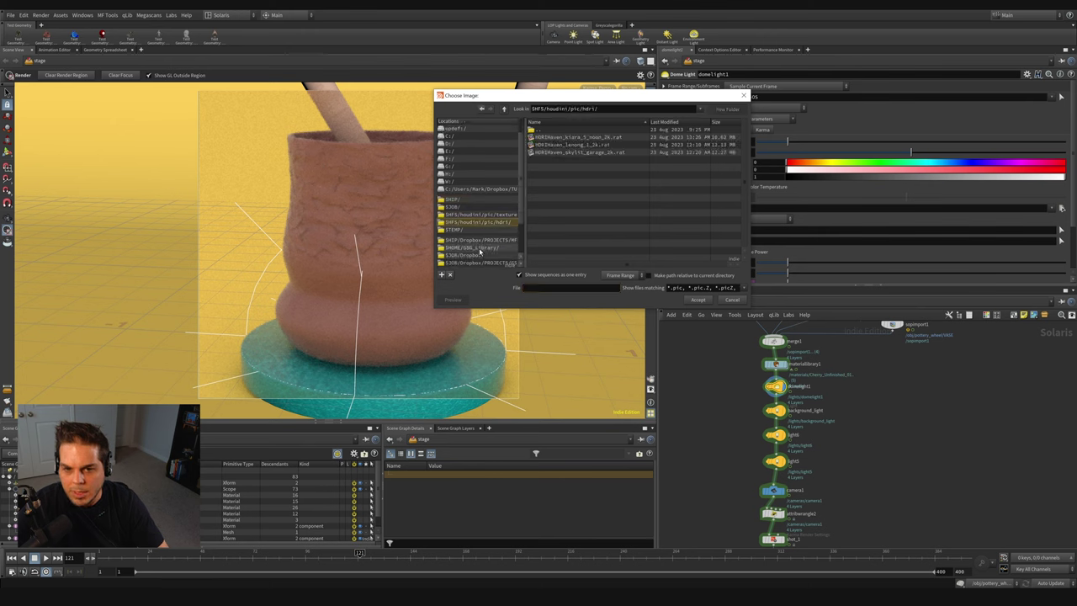
{"action": "left_click", "coordinate": [480, 249]}
{"action": "double_click", "coordinate": [549, 137]}
{"action": "double_click", "coordinate": [551, 138]}
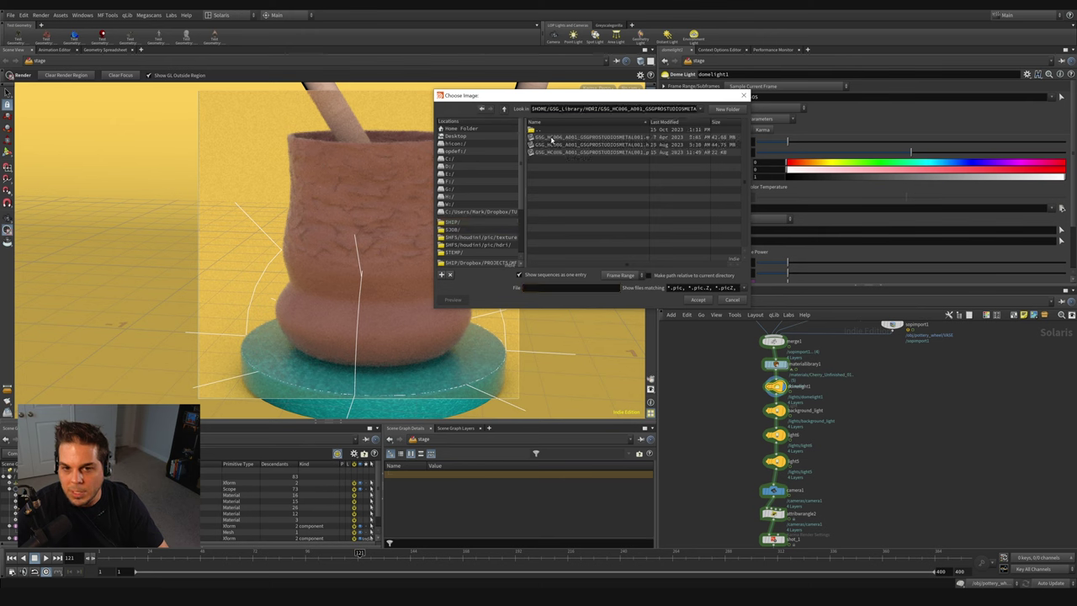
{"action": "left_click", "coordinate": [587, 145]}
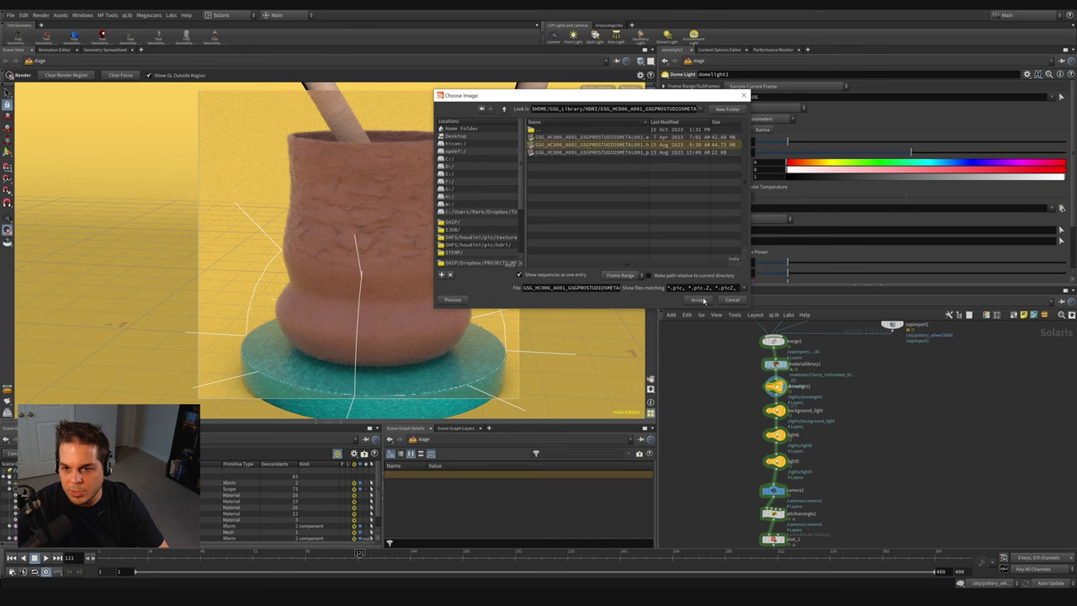
{"action": "left_click", "coordinate": [702, 301]}
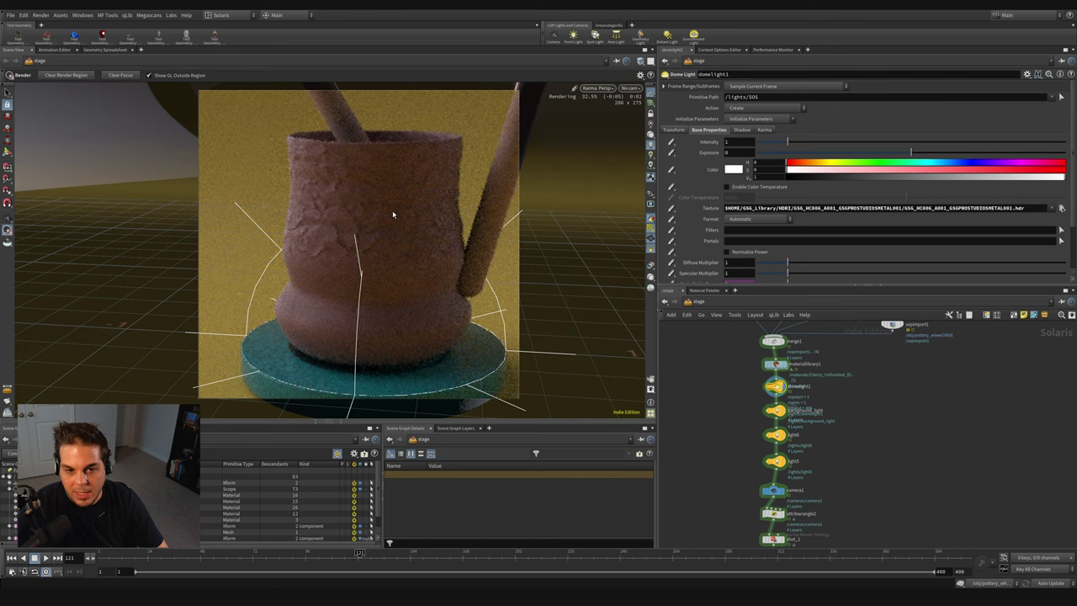
Step: Set the display back to motionblur1 to render the stage with all the lights
{"action": "scroll", "coordinate": [732, 404], "scroll_direction": "down", "scroll_amount": 3}
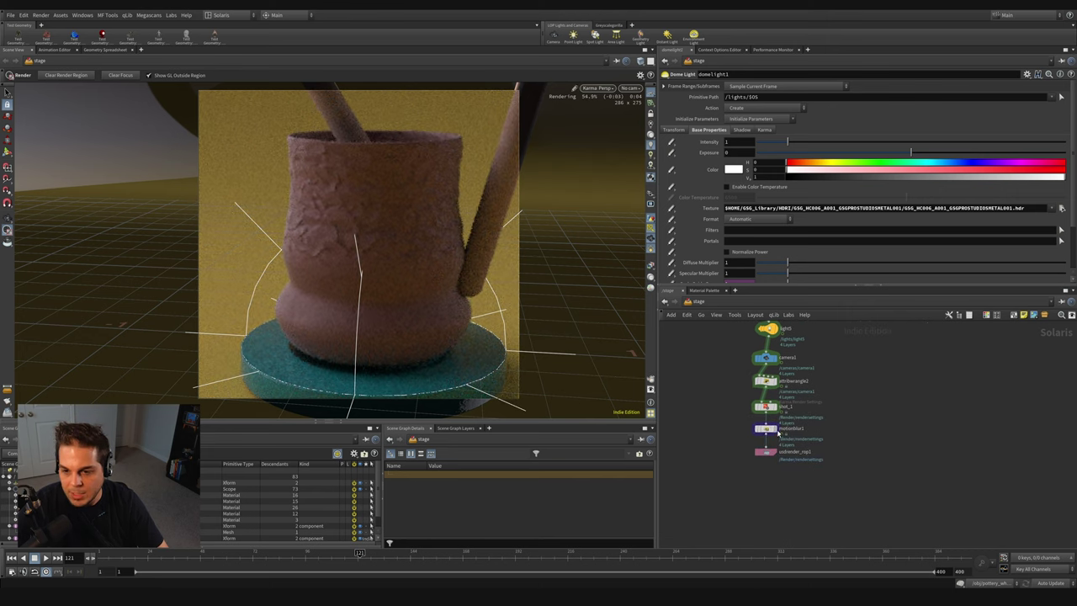
{"action": "mouse_move", "coordinate": [780, 434]}
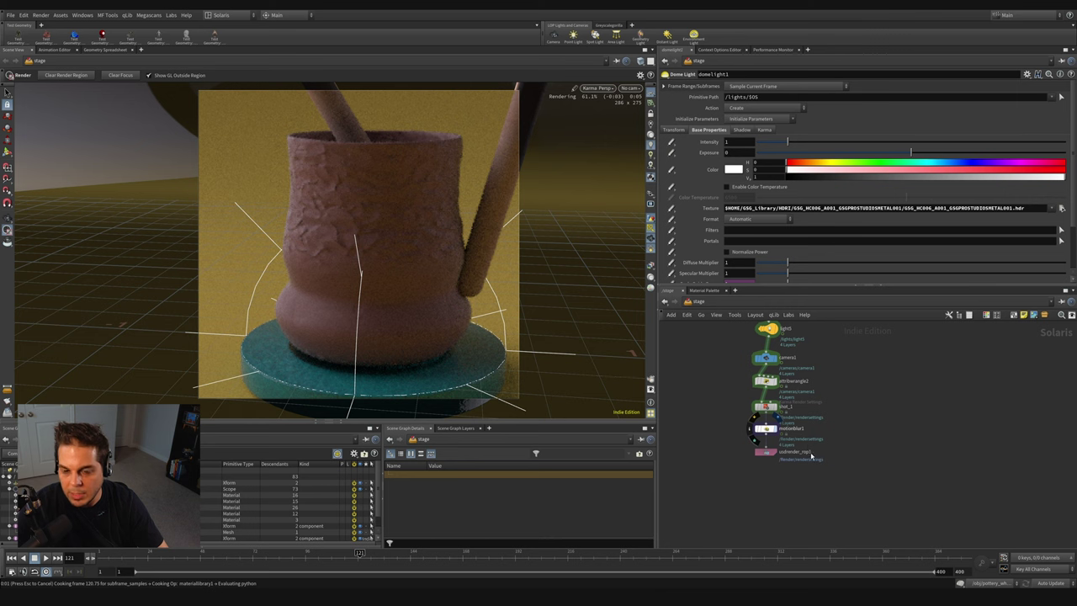
{"action": "left_click", "coordinate": [766, 428]}
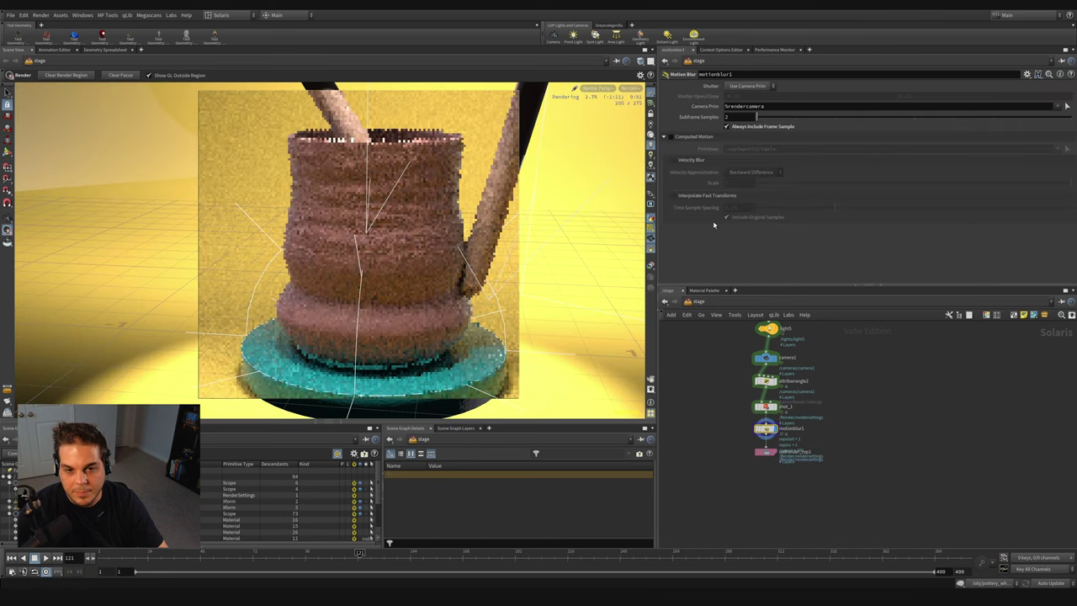
Step: Look through /cameras/camera1 and clear the render region so the whole frame renders
{"action": "left_click", "coordinate": [630, 89]}
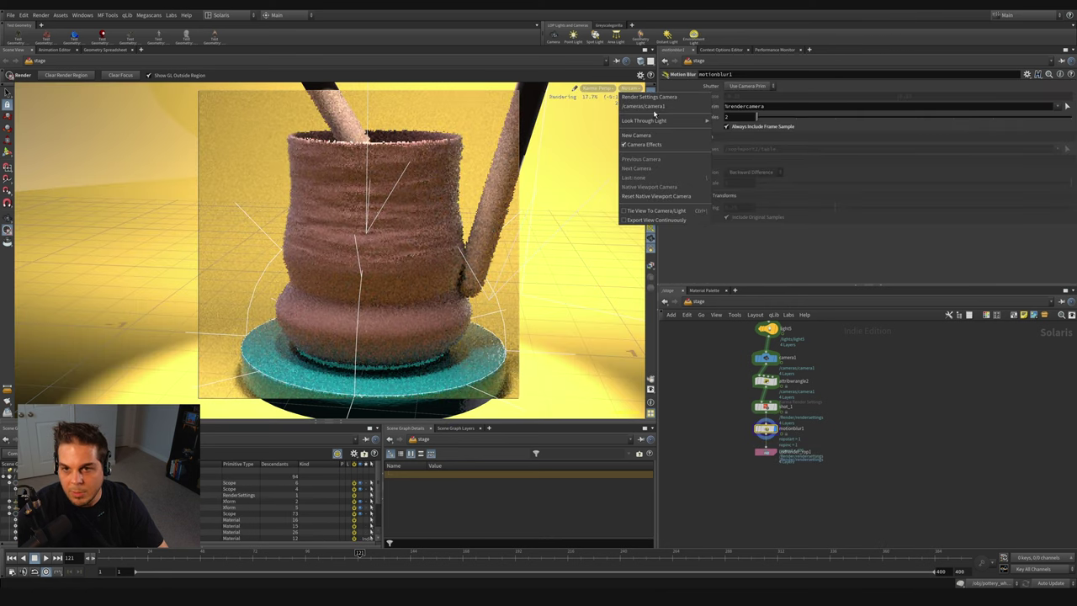
{"action": "left_click", "coordinate": [643, 106]}
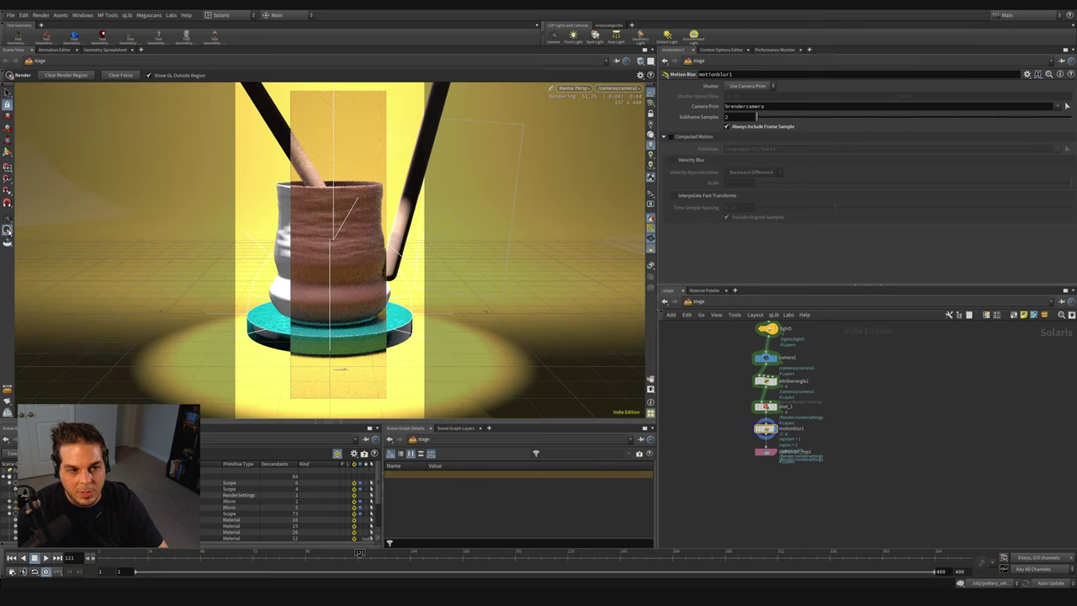
{"action": "left_click", "coordinate": [59, 76]}
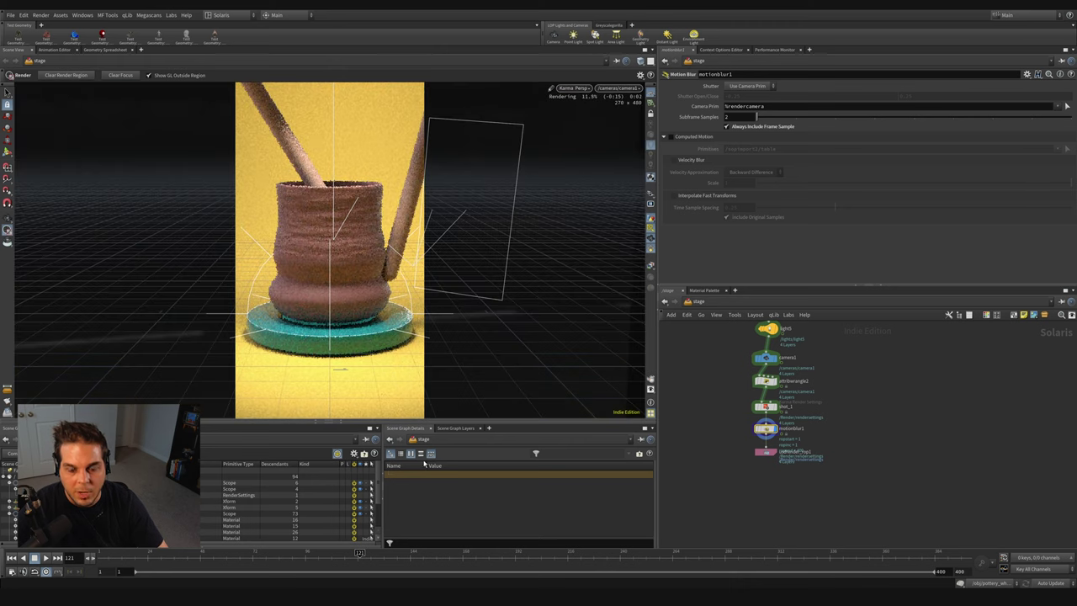
Step: Review the render output settings of usdrender_rop1 and select shot_1
{"action": "left_click_drag", "start_coordinate": [727, 440], "coordinate": [793, 476]}
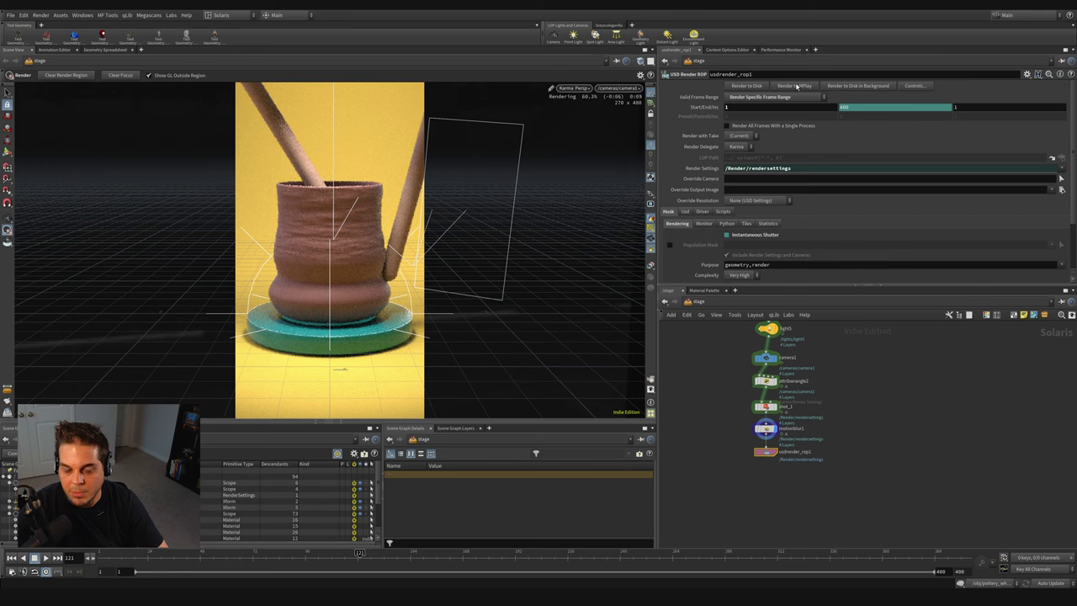
{"action": "left_click", "coordinate": [765, 407]}
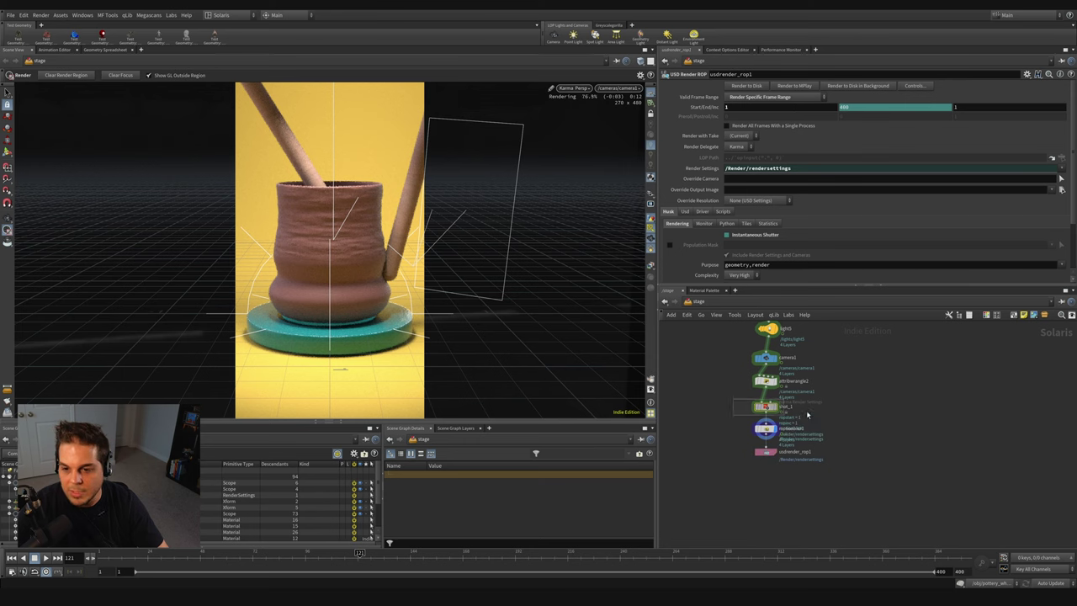